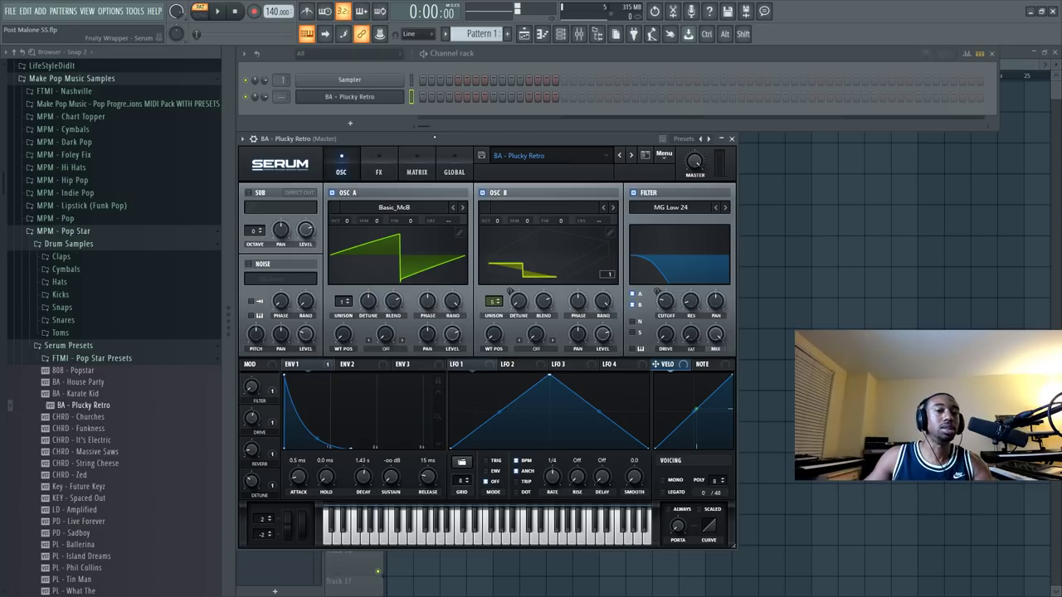
Route the BA - Plucky Retro channel to mixer track 2 and move the Serum window aside.
{"action": "left_click_drag", "start_coordinate": [282, 98], "coordinate": [282, 91]}
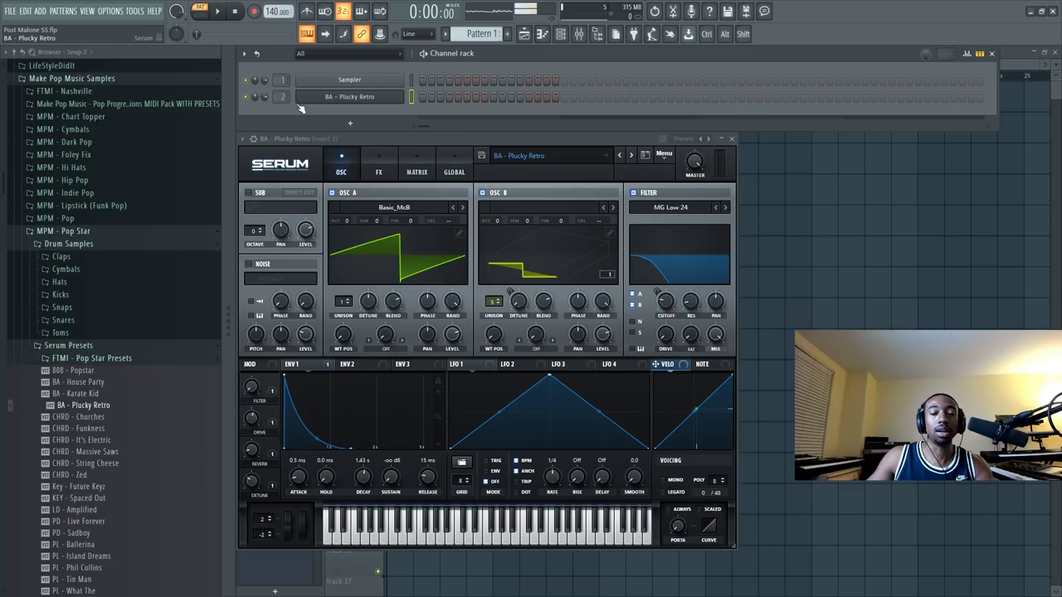
{"action": "left_click_drag", "start_coordinate": [452, 138], "coordinate": [507, 138]}
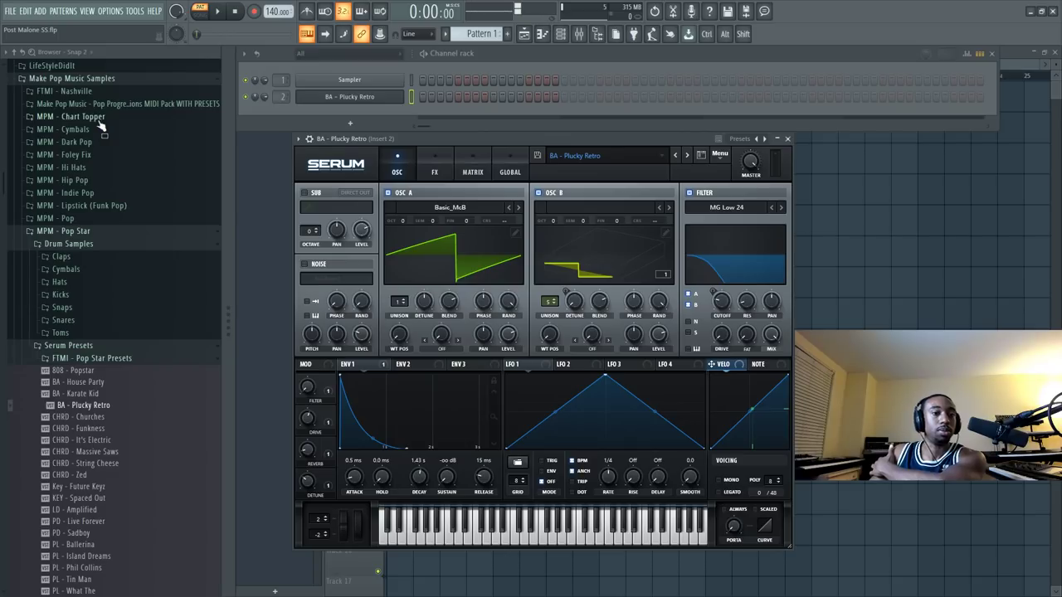
{"action": "left_click", "coordinate": [97, 245]}
{"action": "left_click", "coordinate": [98, 246]}
{"action": "left_click", "coordinate": [73, 244]}
{"action": "left_click", "coordinate": [83, 245]}
{"action": "left_click", "coordinate": [85, 244]}
{"action": "left_click", "coordinate": [85, 246]}
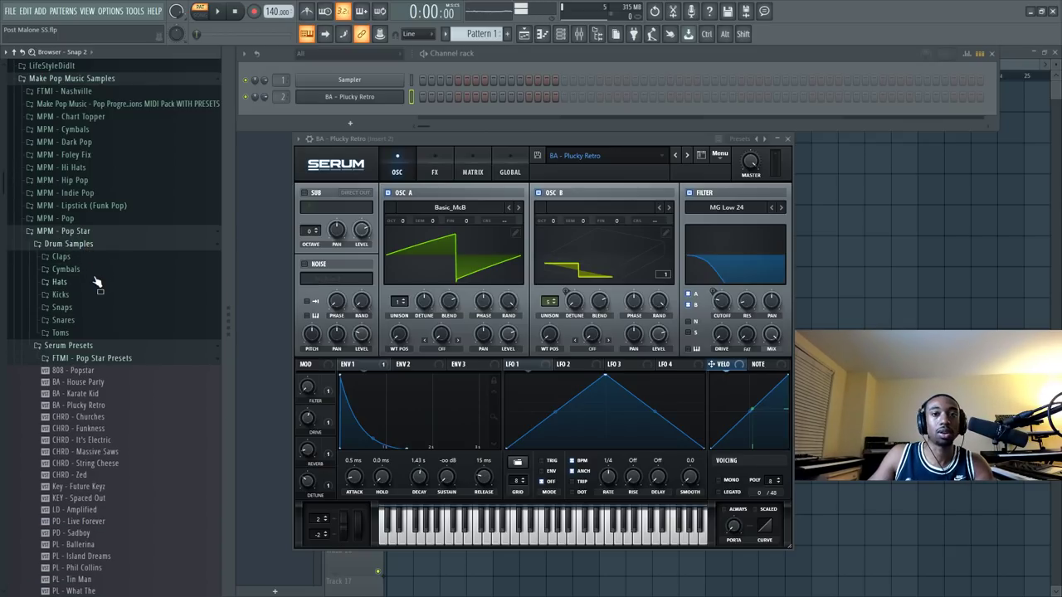
Load Snap - Doowop from the Snaps folder into a new channel and route it to mixer track 3.
{"action": "left_click", "coordinate": [70, 307]}
{"action": "left_click", "coordinate": [72, 308]}
{"action": "left_click", "coordinate": [73, 308]}
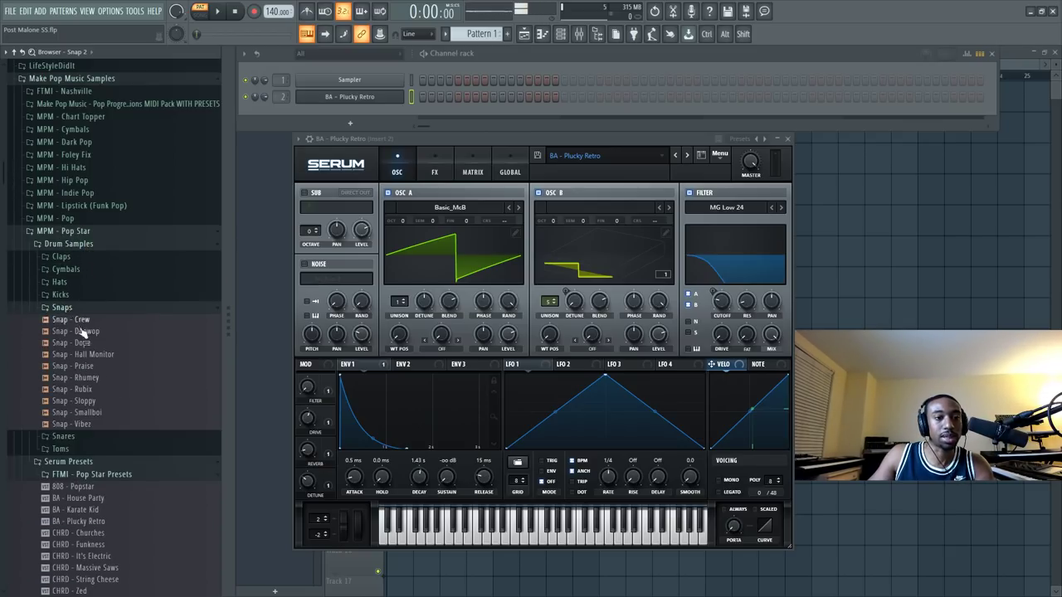
{"action": "left_click_drag", "start_coordinate": [81, 331], "coordinate": [356, 114]}
{"action": "left_click_drag", "start_coordinate": [277, 131], "coordinate": [282, 103]}
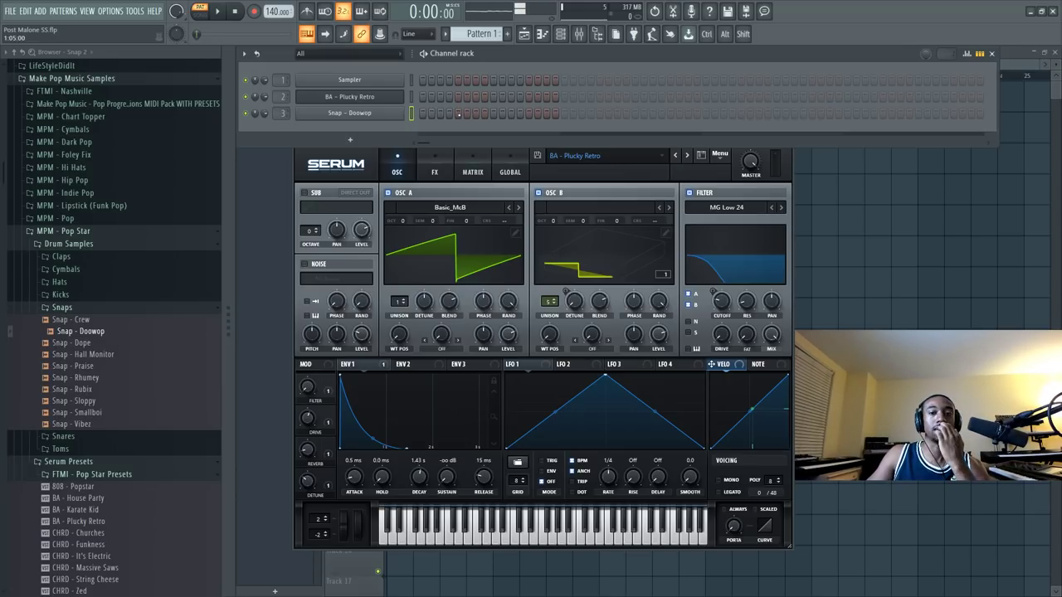
Place Pattern 1 clips at bars 1 and 2 of Track 1 and switch playback to song mode.
{"action": "key", "text": "F5"}
{"action": "left_click", "coordinate": [386, 96]}
{"action": "key", "text": "space"}
{"action": "left_click", "coordinate": [421, 96]}
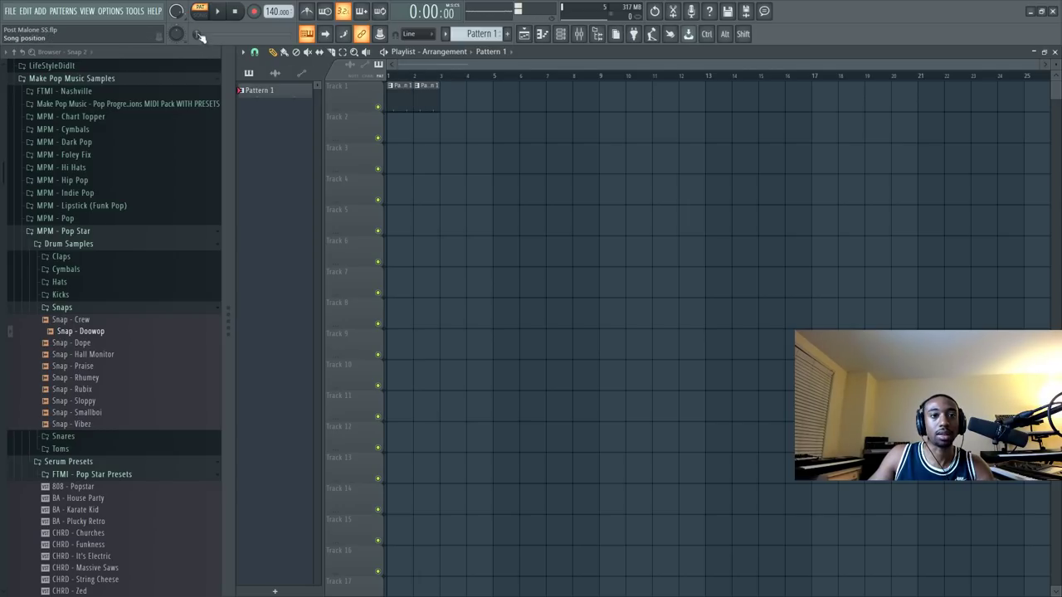
{"action": "key", "text": "l"}
{"action": "key", "text": "space"}
{"action": "left_click", "coordinate": [559, 33]}
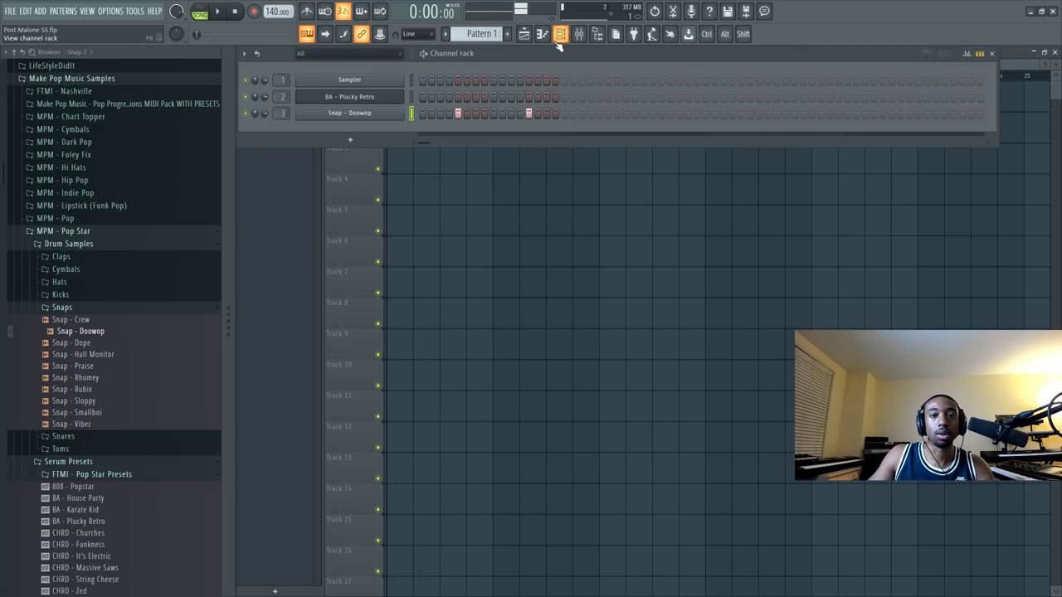
Set the project tempo to 87 BPM with the tempo tapper.
{"action": "right_click", "coordinate": [267, 12]}
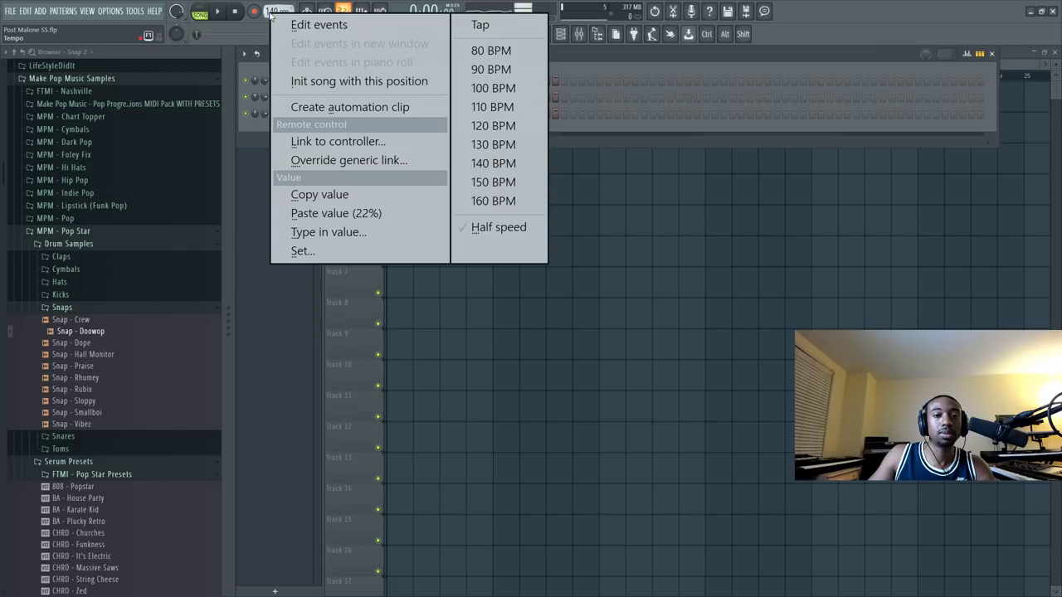
{"action": "left_click", "coordinate": [488, 25]}
{"action": "left_click", "coordinate": [528, 288]}
{"action": "left_click", "coordinate": [530, 287]}
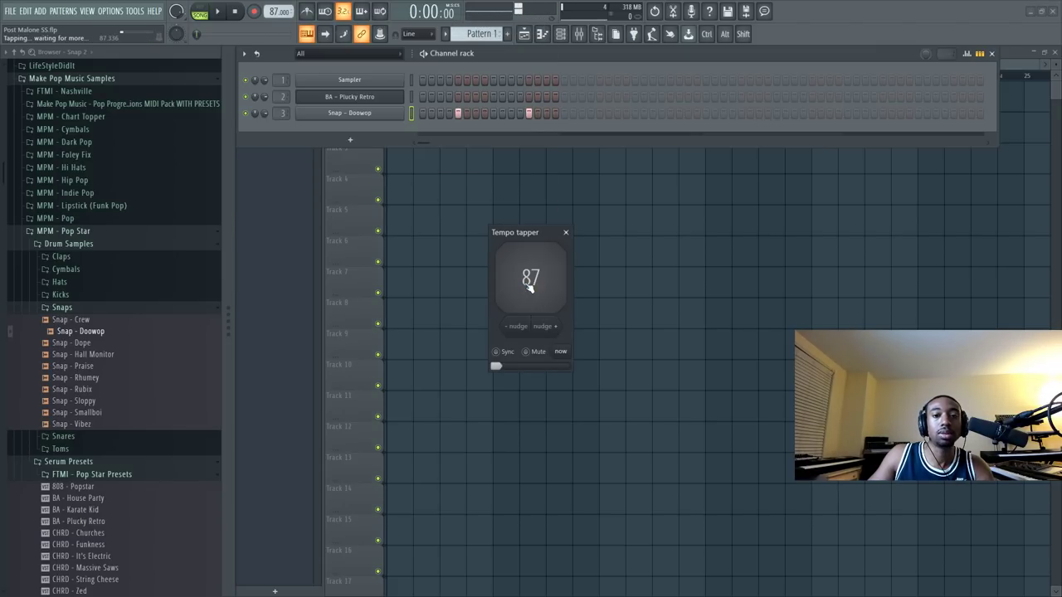
{"action": "left_click", "coordinate": [531, 281]}
{"action": "left_click", "coordinate": [537, 278]}
{"action": "left_click", "coordinate": [539, 276]}
{"action": "left_click", "coordinate": [536, 278]}
{"action": "left_click", "coordinate": [566, 233]}
Turn on the metronome, set the tempo to 174 BPM and check it in playback.
{"action": "key", "text": "space"}
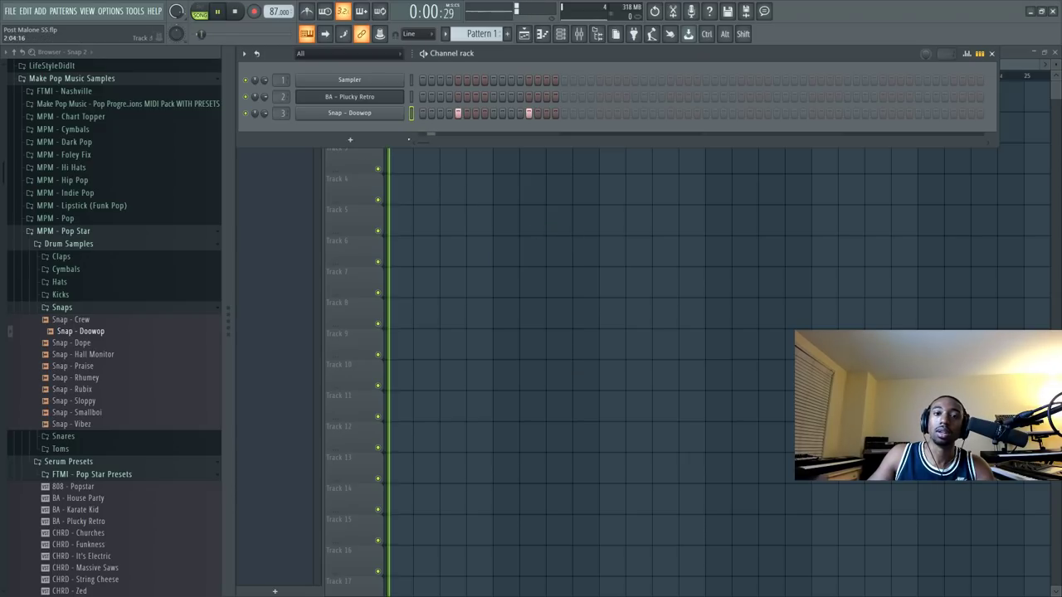
{"action": "left_click", "coordinate": [306, 11]}
{"action": "key", "text": "space"}
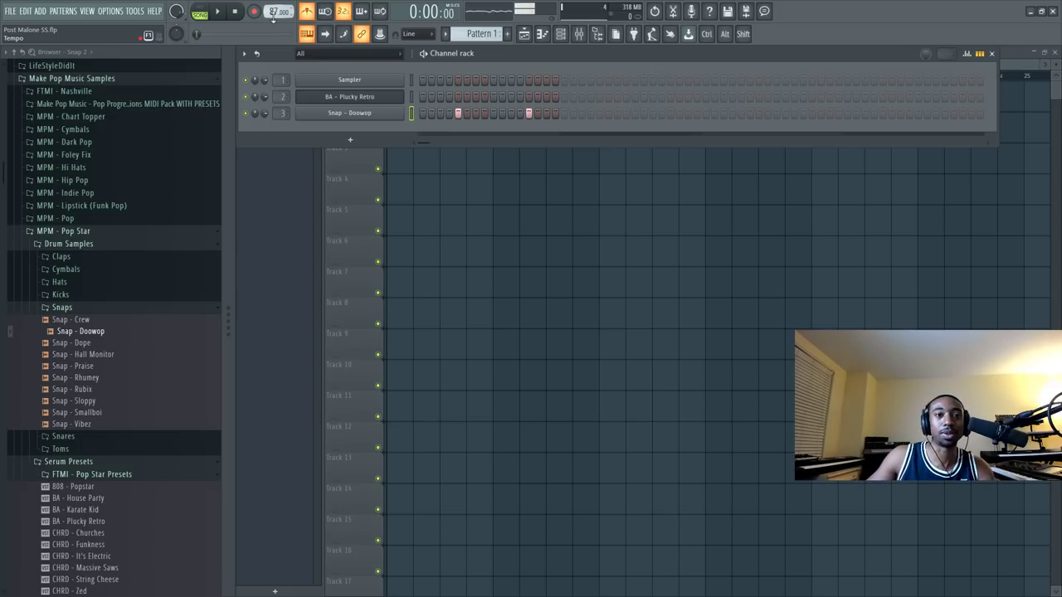
{"action": "left_click_drag", "start_coordinate": [269, 11], "coordinate": [270, 41]}
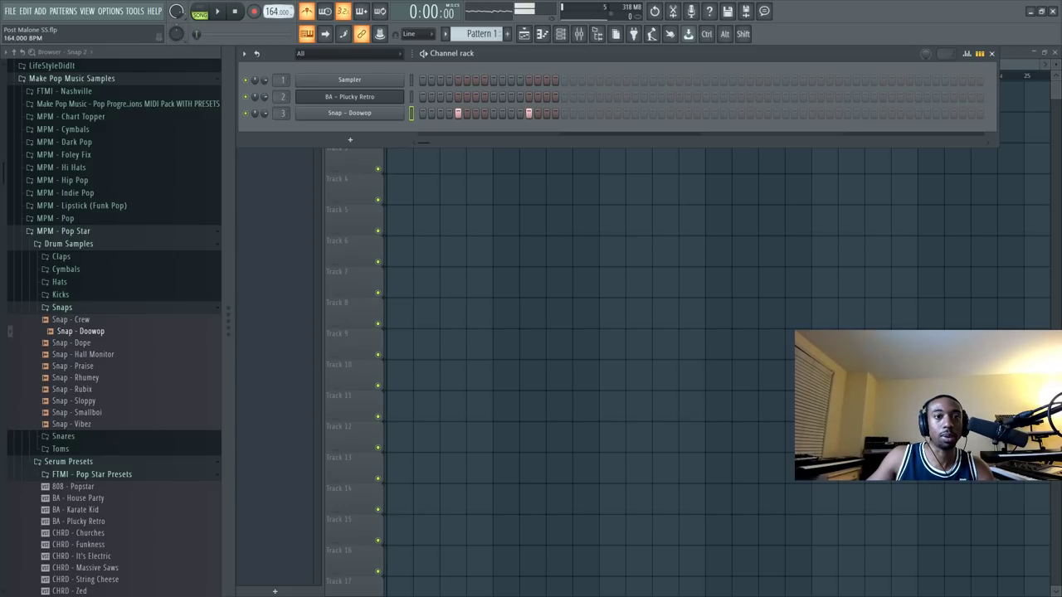
{"action": "key", "text": "space"}
{"action": "key", "text": "space"}
Clear the Snap - Doowop hits in Pattern 1, place hits on steps 9 and 25, and play the result.
{"action": "right_click", "coordinate": [423, 97]}
{"action": "right_click", "coordinate": [458, 114]}
{"action": "right_click", "coordinate": [530, 113]}
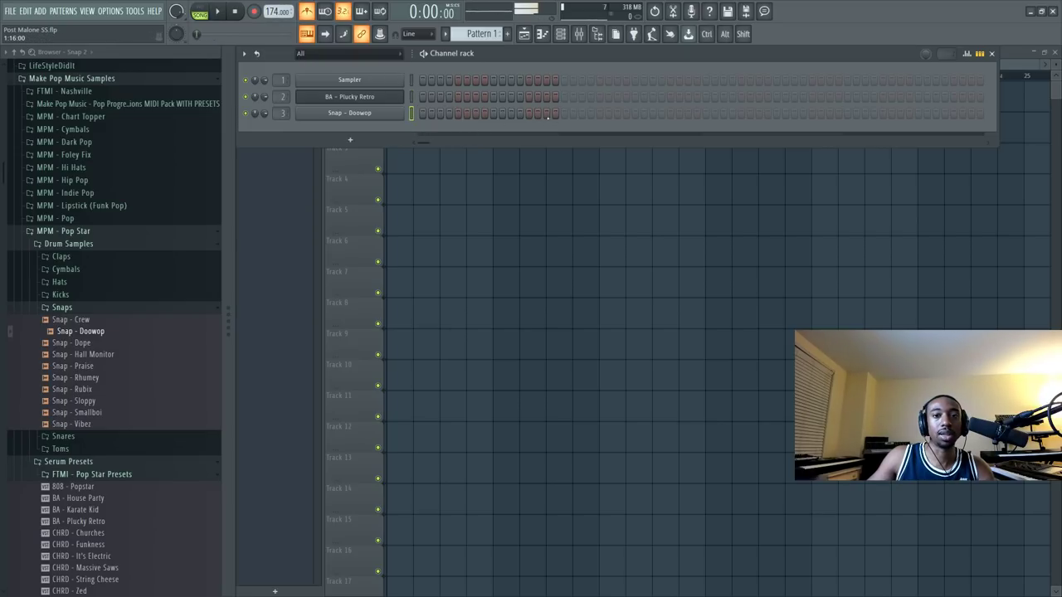
{"action": "left_click", "coordinate": [635, 114]}
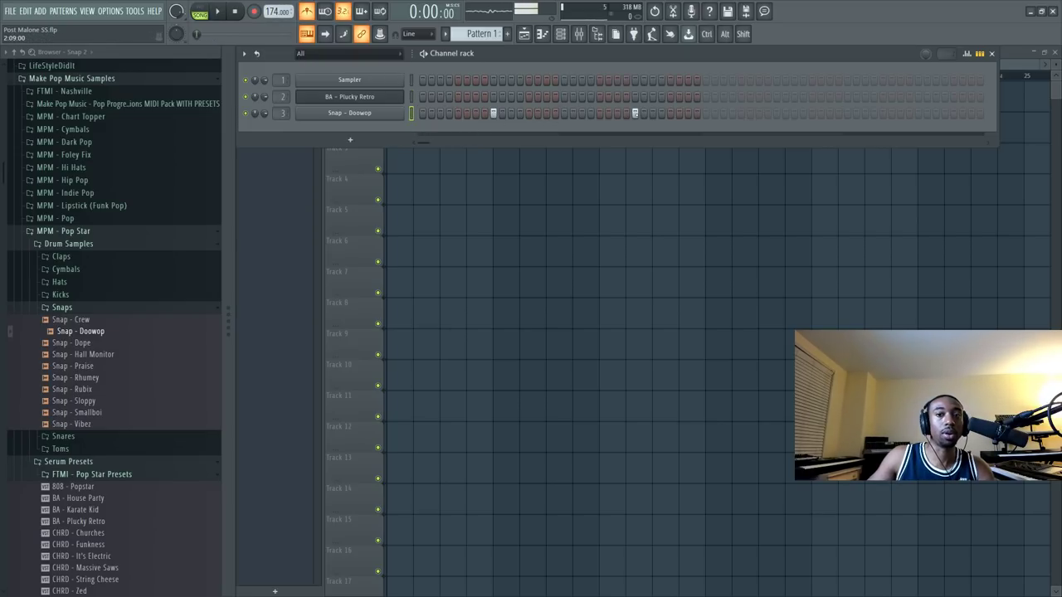
{"action": "key", "text": "space"}
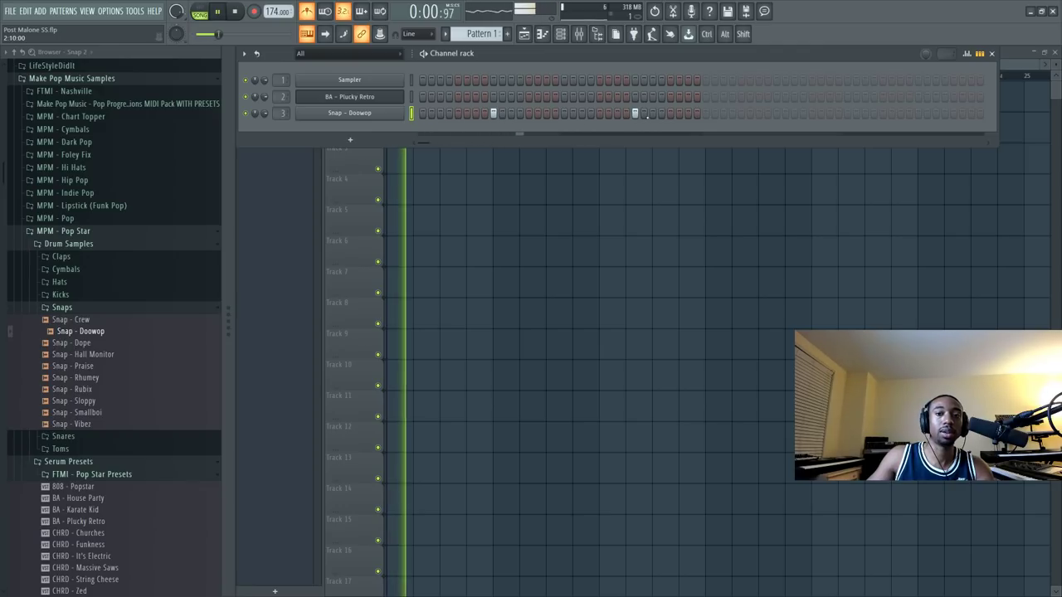
Add Snap - Doowop hits on steps 41 and 57 to extend Pattern 1 to four bars, and play it.
{"action": "left_click", "coordinate": [495, 163]}
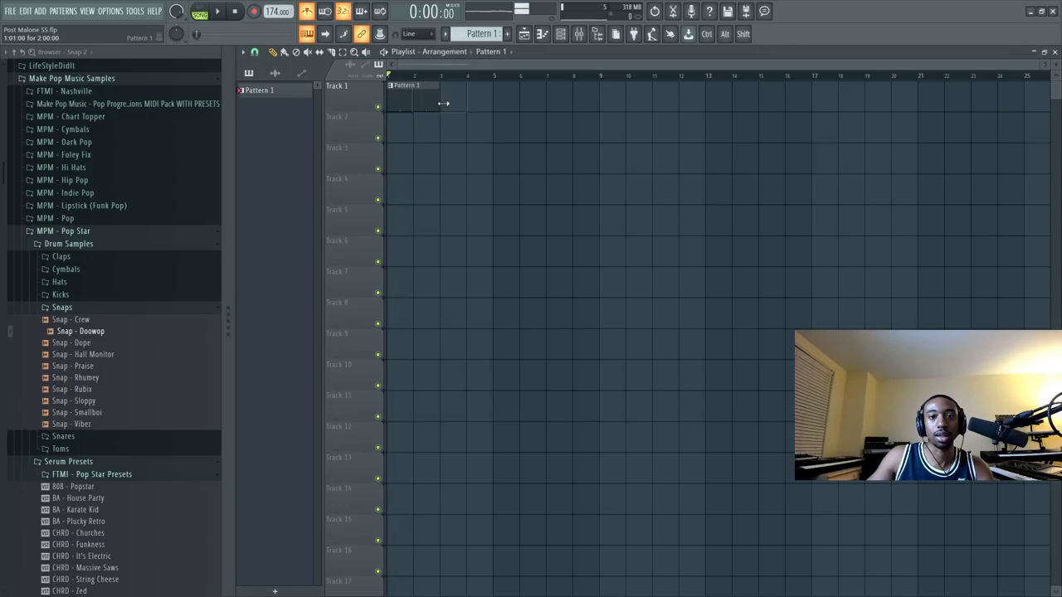
{"action": "left_click", "coordinate": [561, 35]}
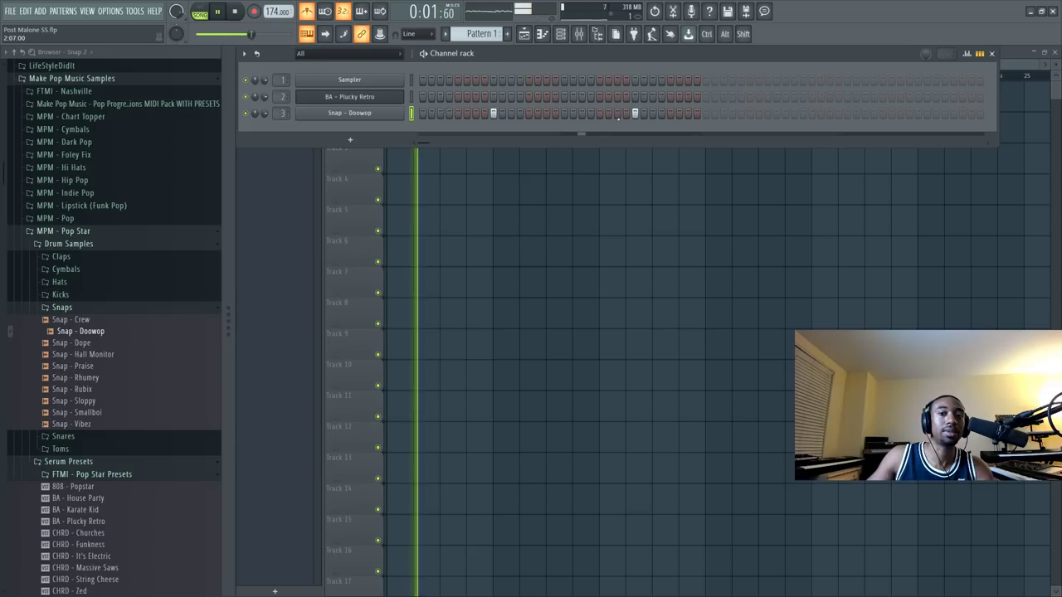
{"action": "key", "text": "space"}
{"action": "key", "text": "space"}
{"action": "left_click", "coordinate": [777, 114]}
{"action": "left_click", "coordinate": [918, 114]}
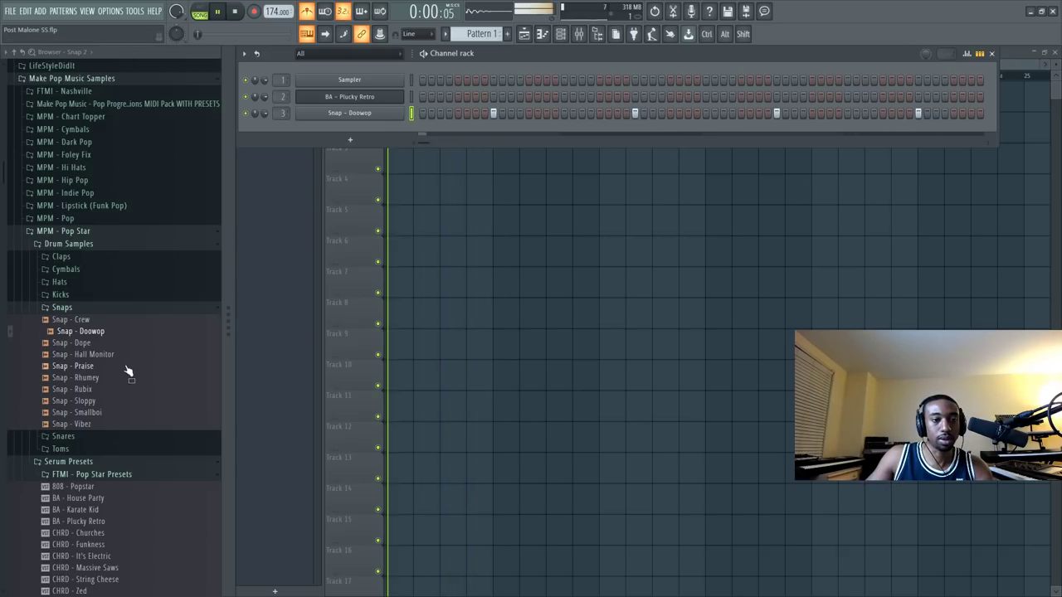
{"action": "key", "text": "space"}
Load Kick - Beaver from the Kicks folder into a new channel and route it to mixer track 4.
{"action": "left_click", "coordinate": [62, 294]}
{"action": "left_click", "coordinate": [77, 307]}
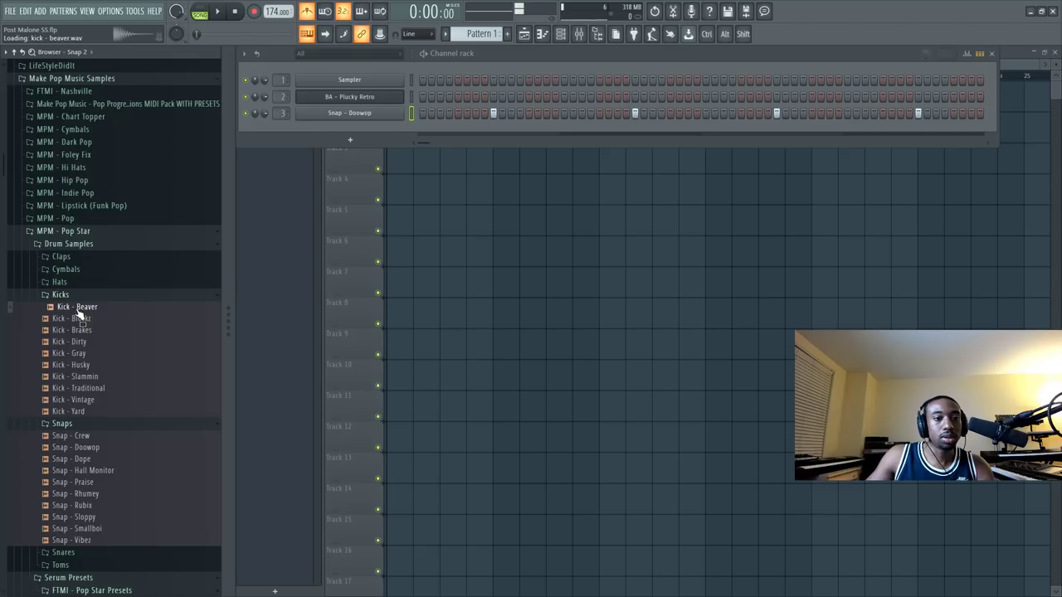
{"action": "right_click", "coordinate": [77, 312]}
{"action": "left_click", "coordinate": [124, 324]}
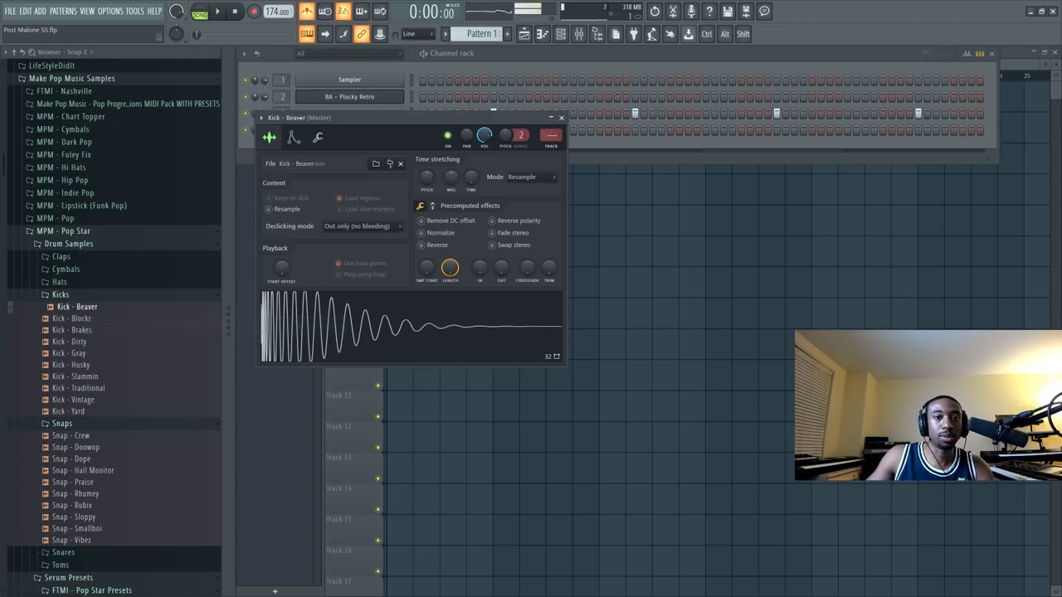
{"action": "left_click_drag", "start_coordinate": [281, 130], "coordinate": [282, 116]}
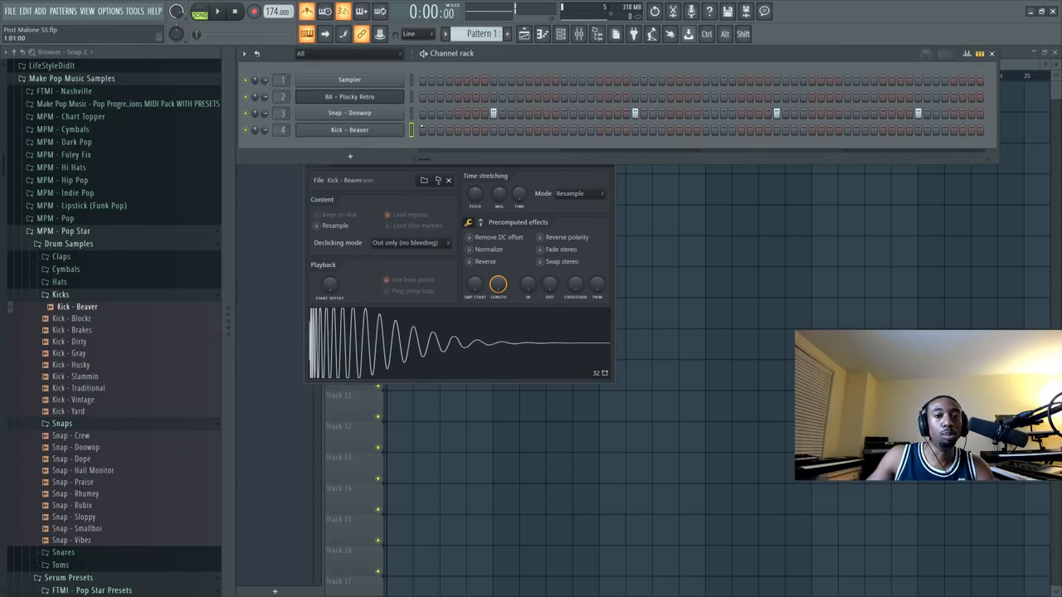
Program Kick - Beaver hits on steps 1, 7, 17, 33, 39 and 49 of Pattern 1 during playback.
{"action": "key", "text": "space"}
{"action": "left_click", "coordinate": [564, 130]}
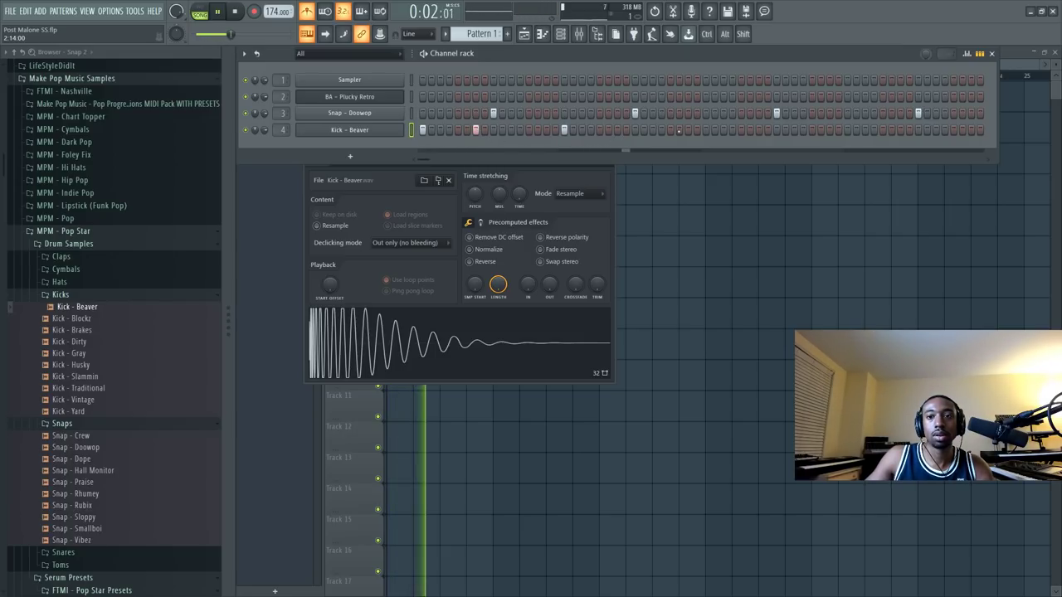
{"action": "left_click", "coordinate": [670, 129]}
{"action": "right_click", "coordinate": [670, 130]}
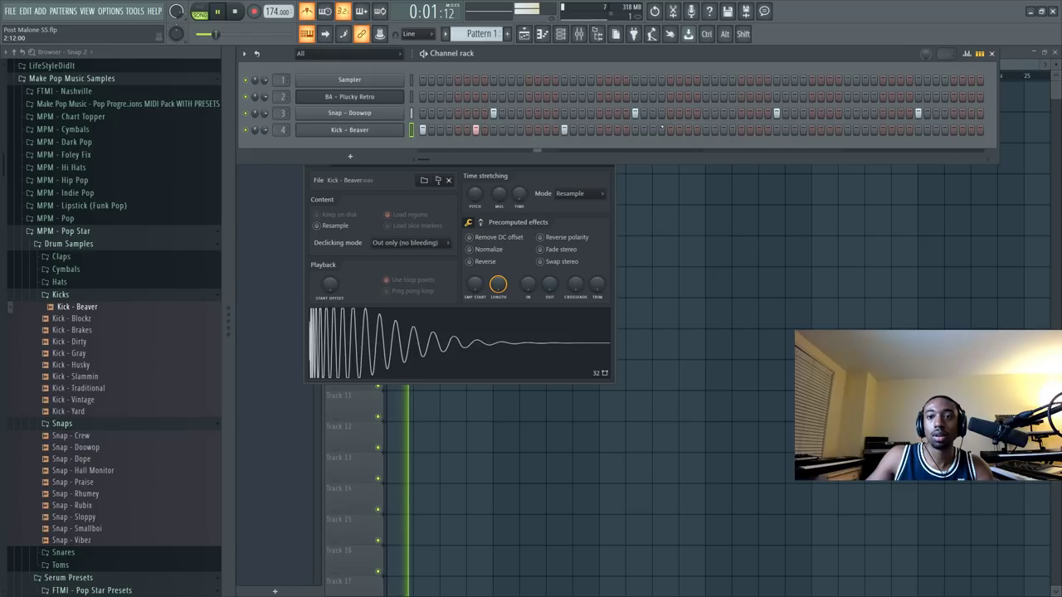
{"action": "left_click", "coordinate": [706, 130]}
{"action": "left_click", "coordinate": [759, 130]}
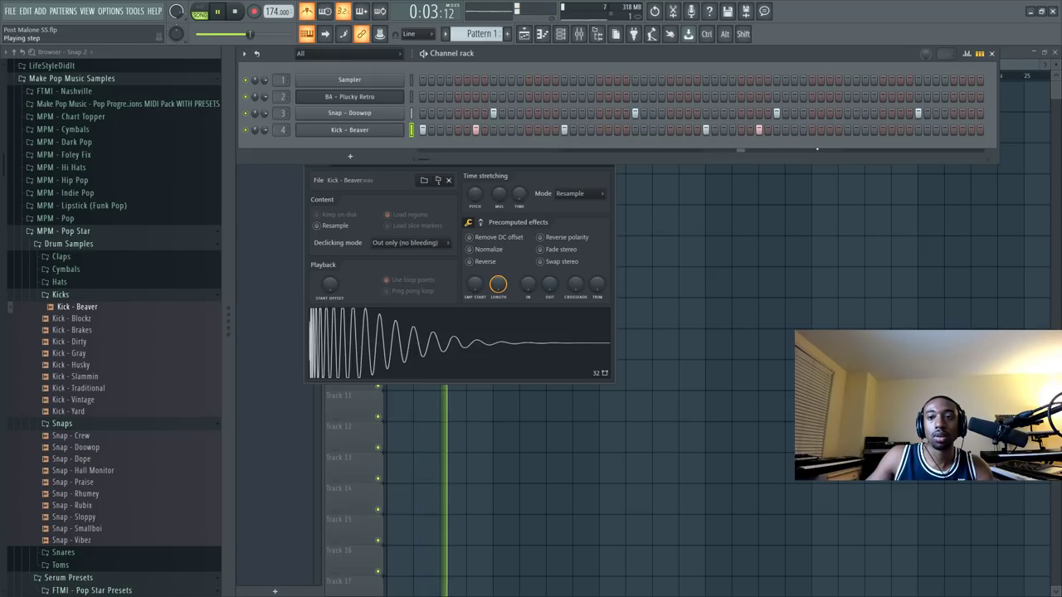
{"action": "left_click", "coordinate": [846, 130]}
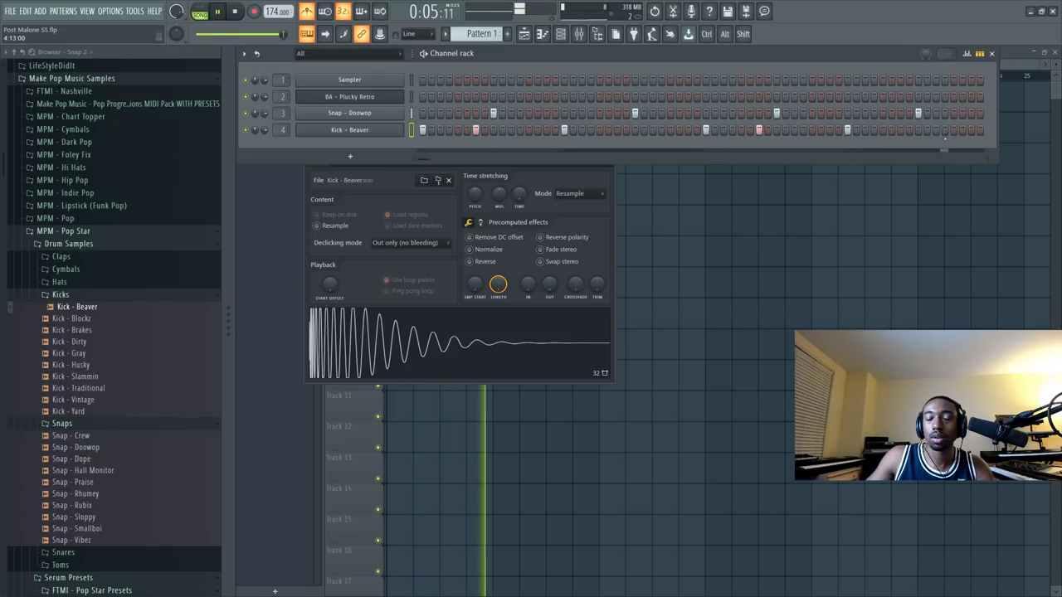
Arrange two four-bar Pattern 1 clips at bars 1 and 5 of Track 1 and play them with the metronome off.
{"action": "left_click", "coordinate": [680, 213]}
{"action": "key", "text": "space"}
{"action": "left_click_drag", "start_coordinate": [524, 95], "coordinate": [475, 94]}
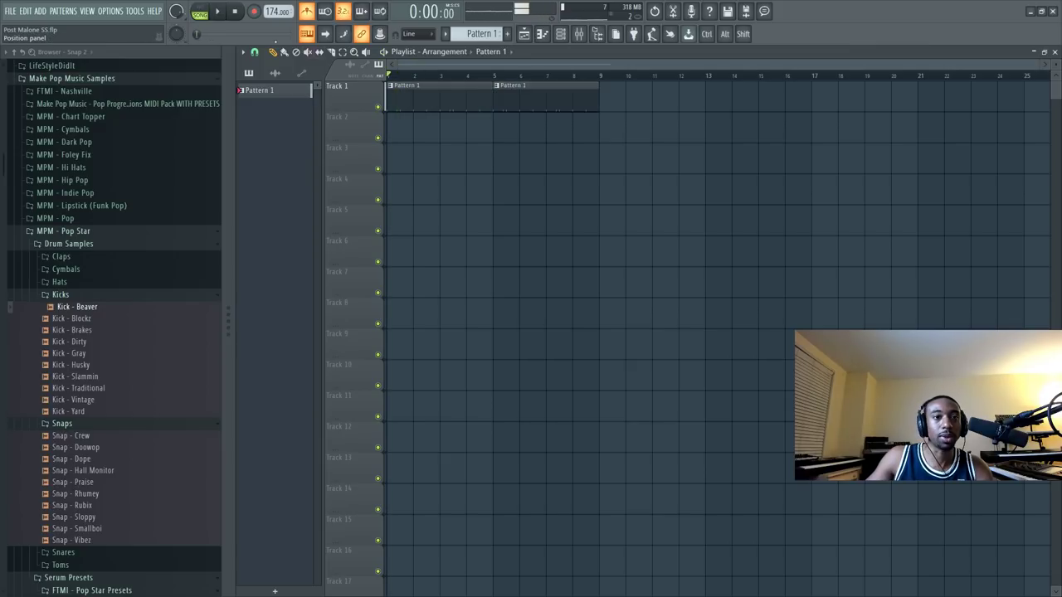
{"action": "key", "text": "space"}
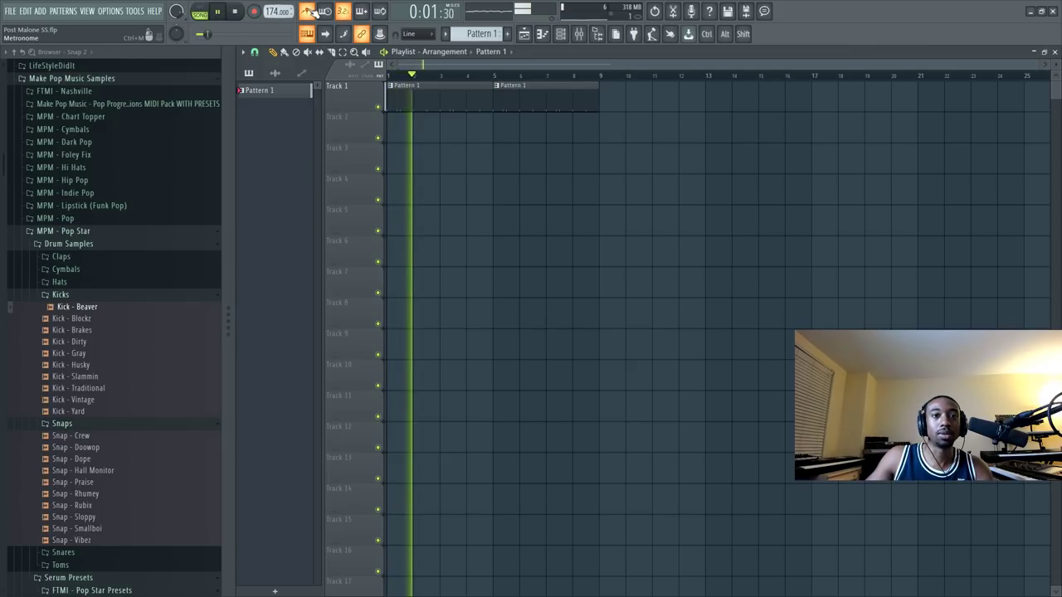
{"action": "key", "text": "space"}
{"action": "key", "text": "space"}
Select Pattern 2 in the channel rack and audition Hat - Jazzy from the Hats folder.
{"action": "left_click", "coordinate": [566, 42]}
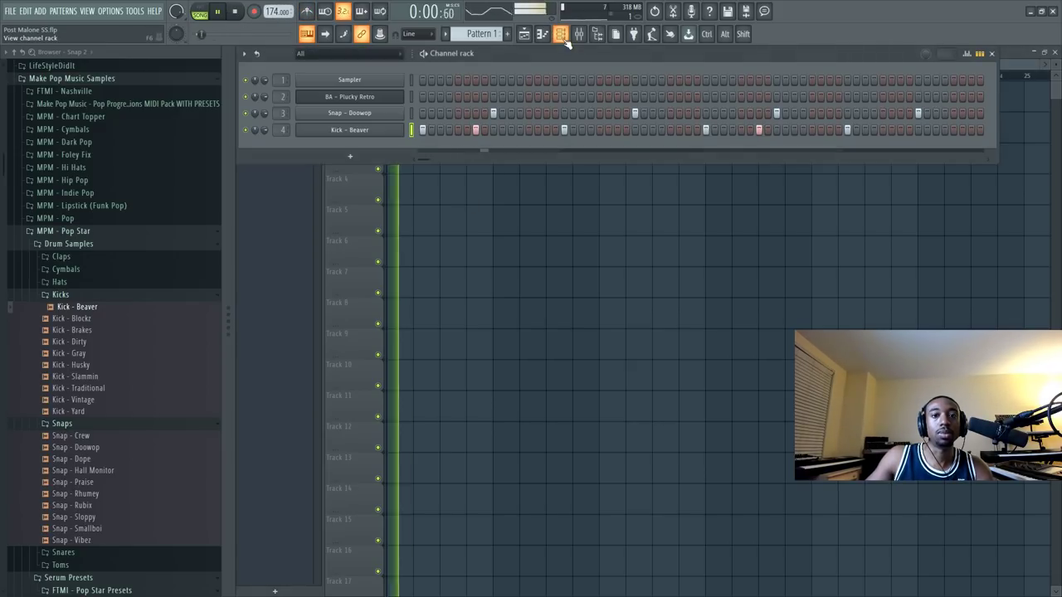
{"action": "scroll", "coordinate": [483, 37], "scroll_direction": "down", "scroll_amount": 1}
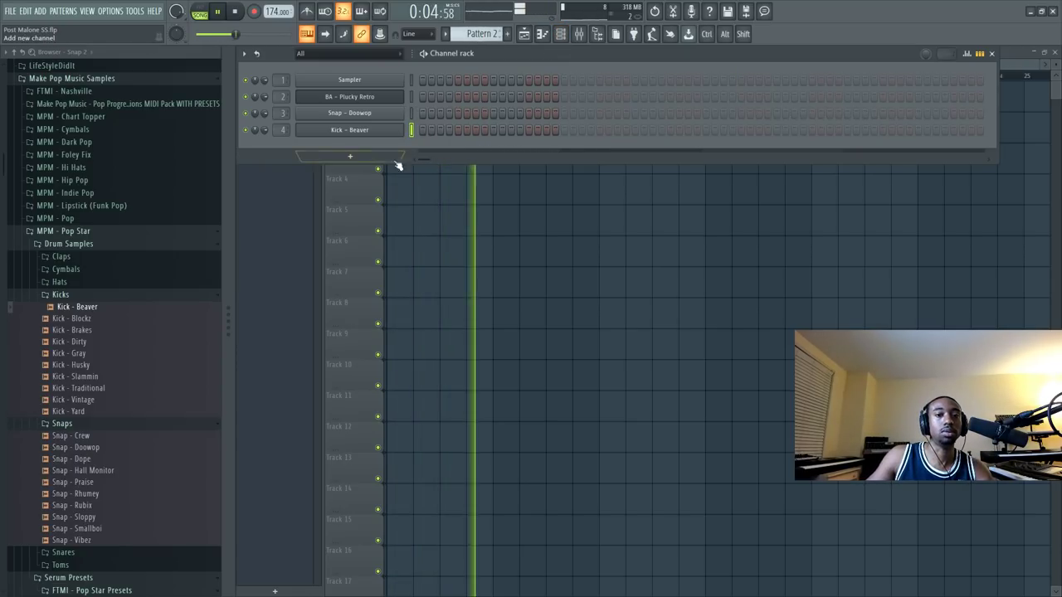
{"action": "left_click", "coordinate": [65, 282]}
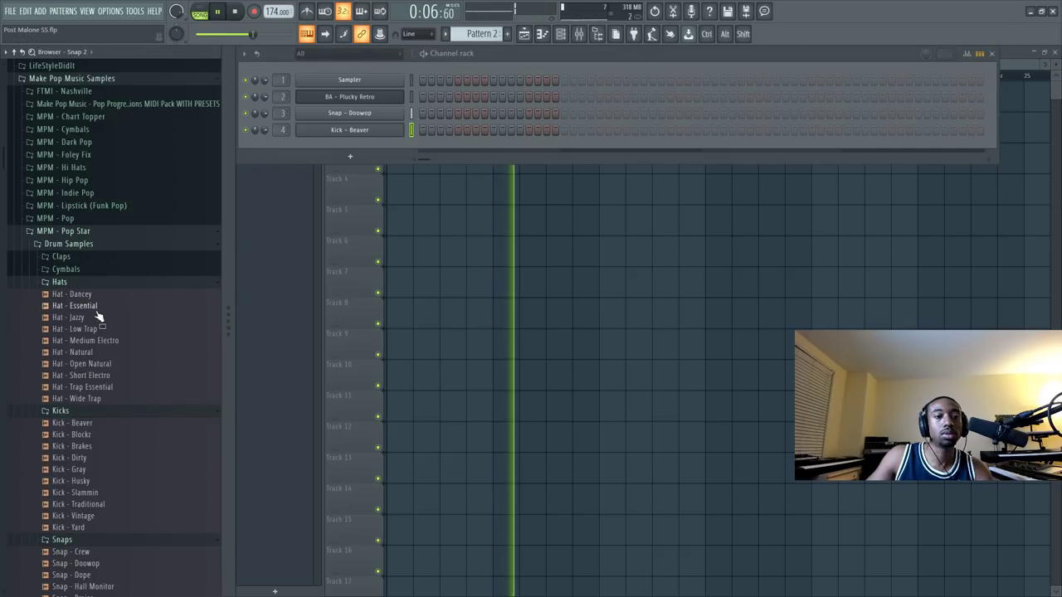
{"action": "key", "text": "space"}
{"action": "left_click_drag", "start_coordinate": [87, 317], "coordinate": [357, 164]}
Add Scaler as a new channel and display its list of scales.
{"action": "left_click", "coordinate": [357, 163]}
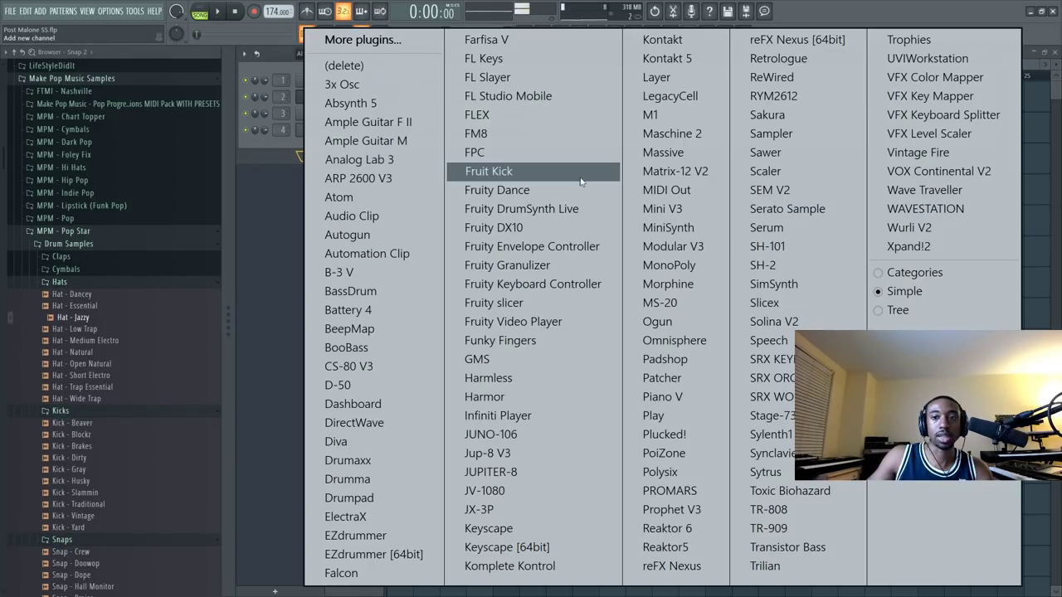
{"action": "left_click", "coordinate": [783, 175]}
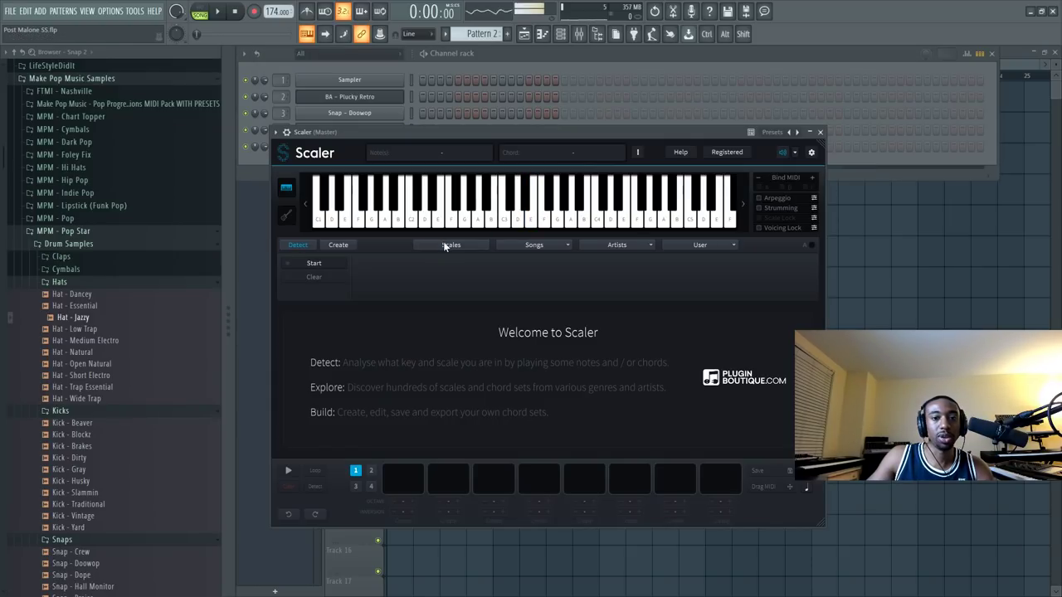
{"action": "left_click", "coordinate": [445, 244]}
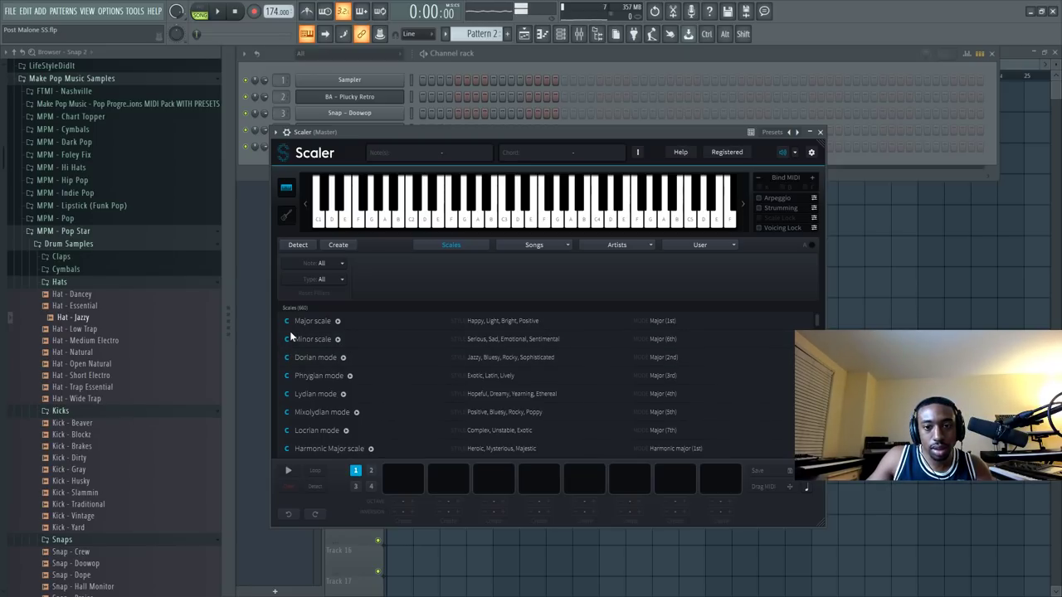
Preview the C Minor scale and then the G Major scale in Scaler.
{"action": "left_click", "coordinate": [360, 339]}
{"action": "left_click", "coordinate": [350, 424]}
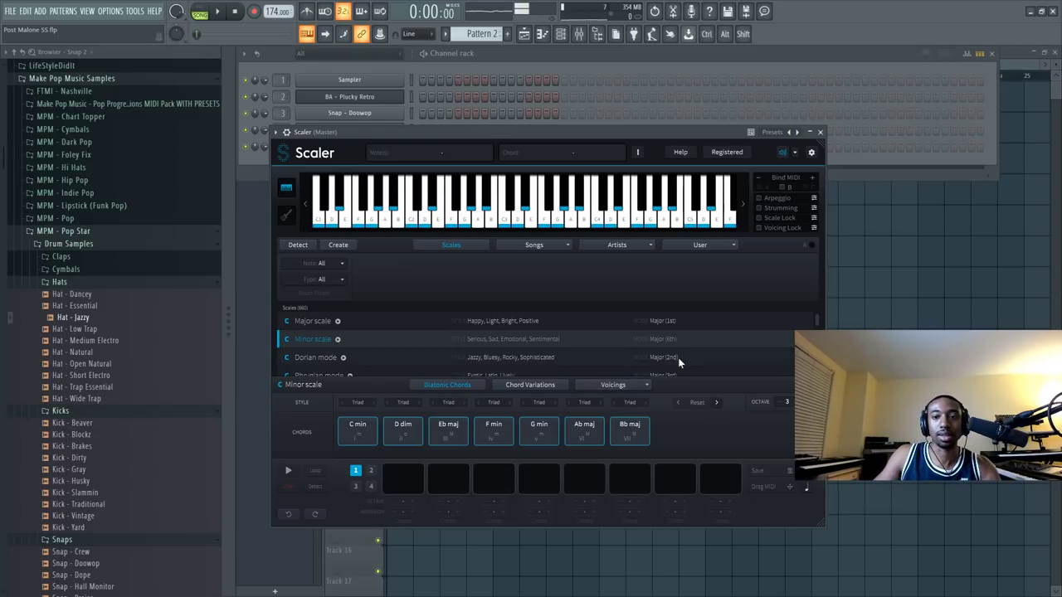
{"action": "scroll", "coordinate": [676, 357], "scroll_direction": "down", "scroll_amount": 5}
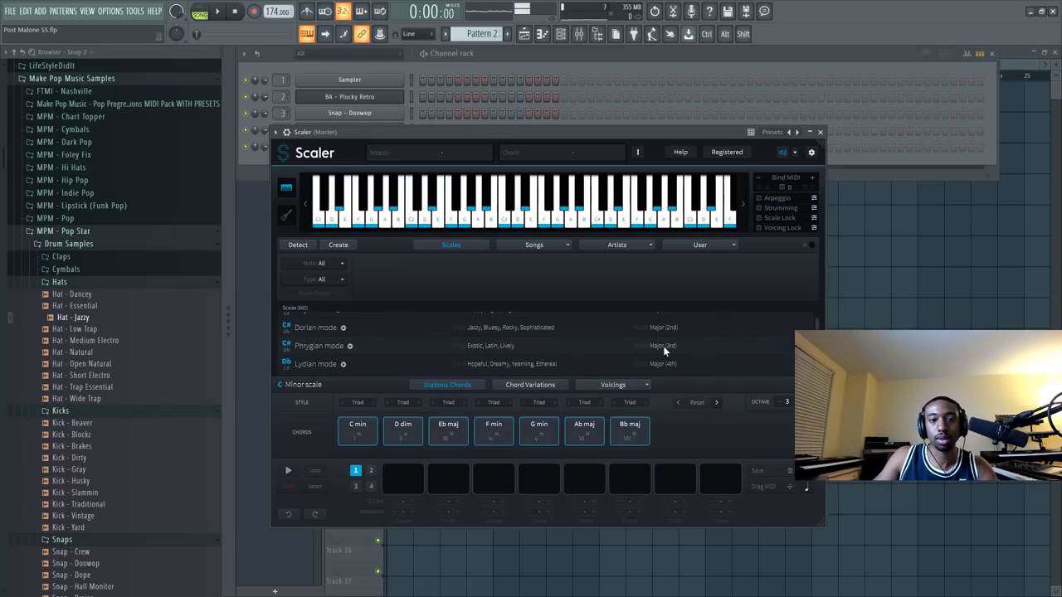
{"action": "scroll", "coordinate": [663, 345], "scroll_direction": "down", "scroll_amount": 6}
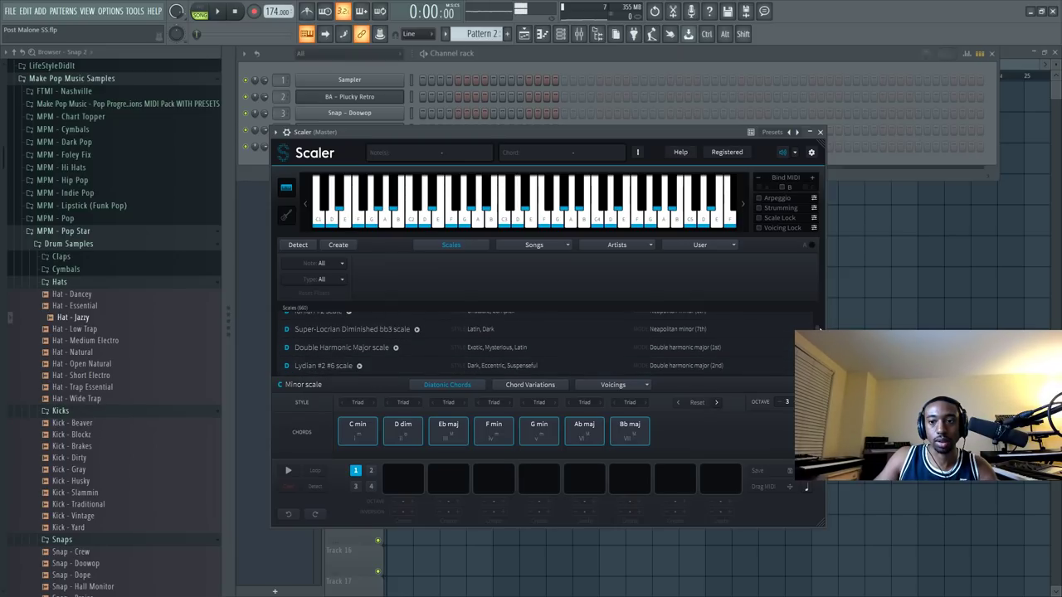
{"action": "scroll", "coordinate": [819, 329], "scroll_direction": "down", "scroll_amount": 5}
{"action": "scroll", "coordinate": [809, 344], "scroll_direction": "down", "scroll_amount": 3}
{"action": "left_click", "coordinate": [309, 331]}
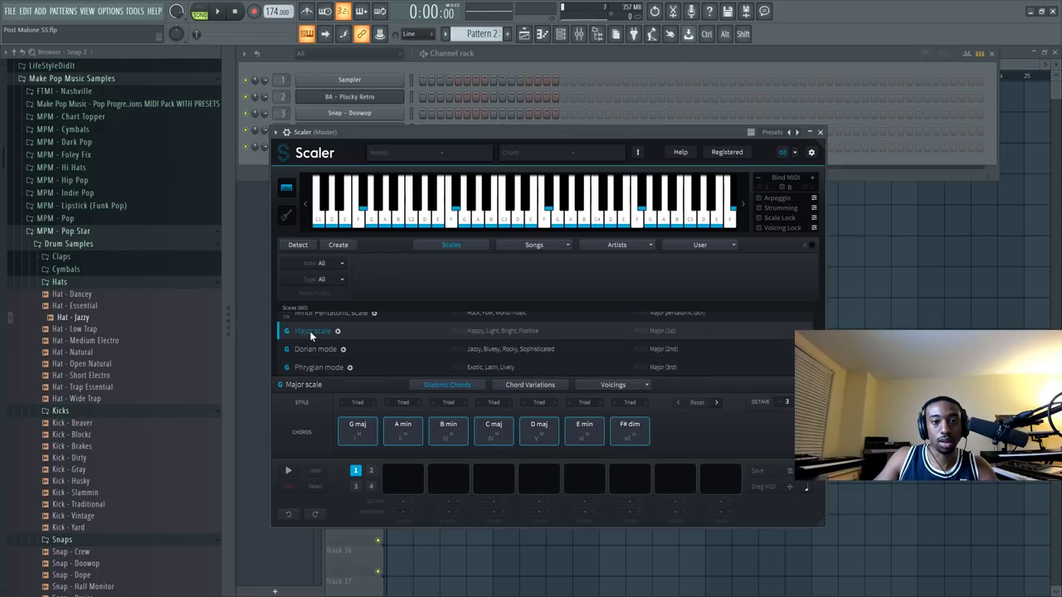
Find the G Minor scale in Scaler's list and select it.
{"action": "scroll", "coordinate": [318, 340], "scroll_direction": "up", "scroll_amount": 2}
{"action": "scroll", "coordinate": [328, 349], "scroll_direction": "down", "scroll_amount": 2}
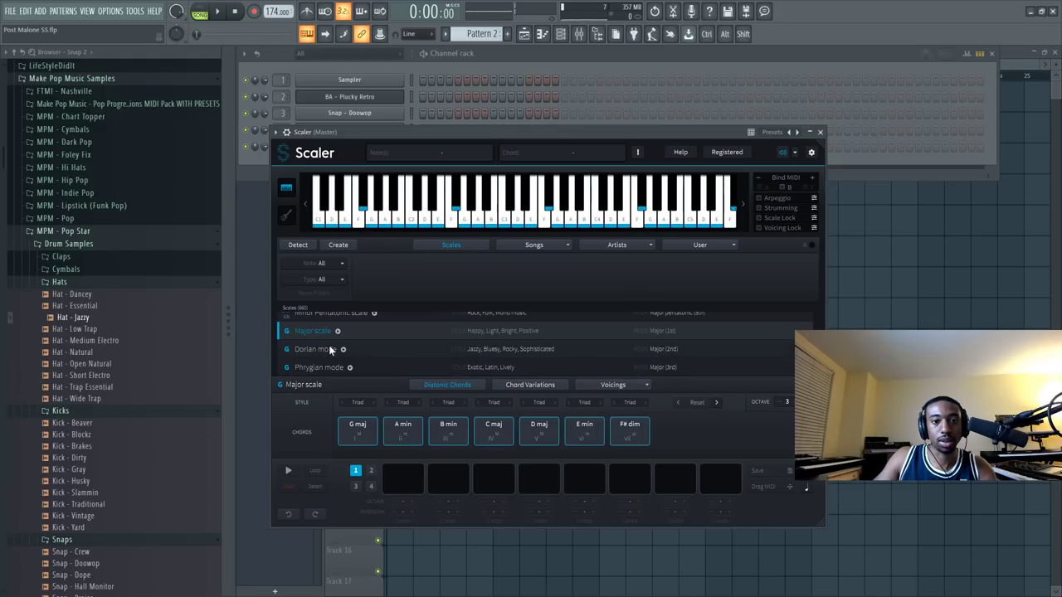
{"action": "scroll", "coordinate": [329, 349], "scroll_direction": "down", "scroll_amount": 3}
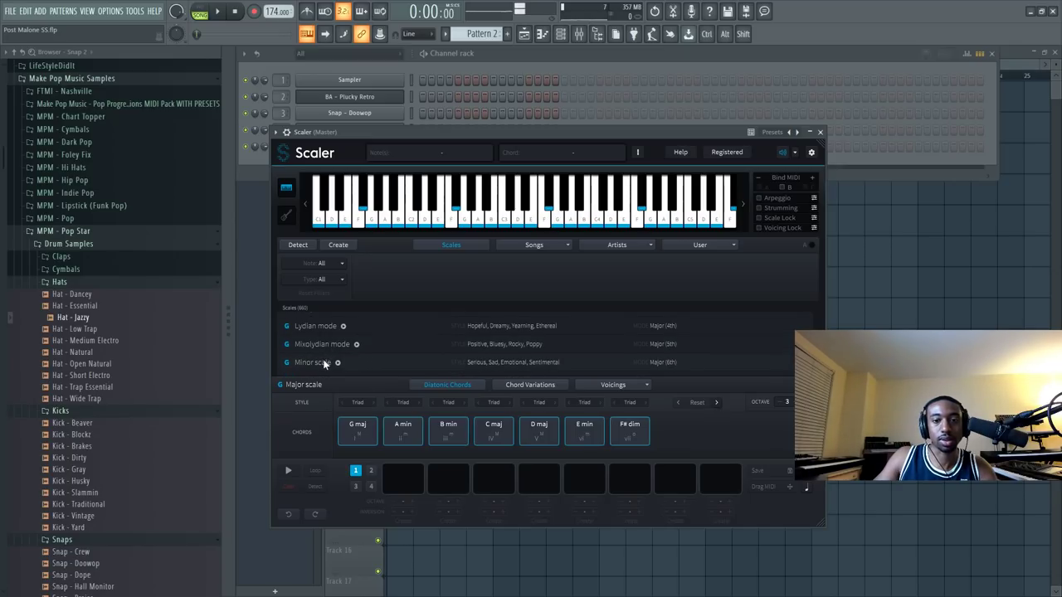
{"action": "scroll", "coordinate": [512, 363], "scroll_direction": "down", "scroll_amount": 3}
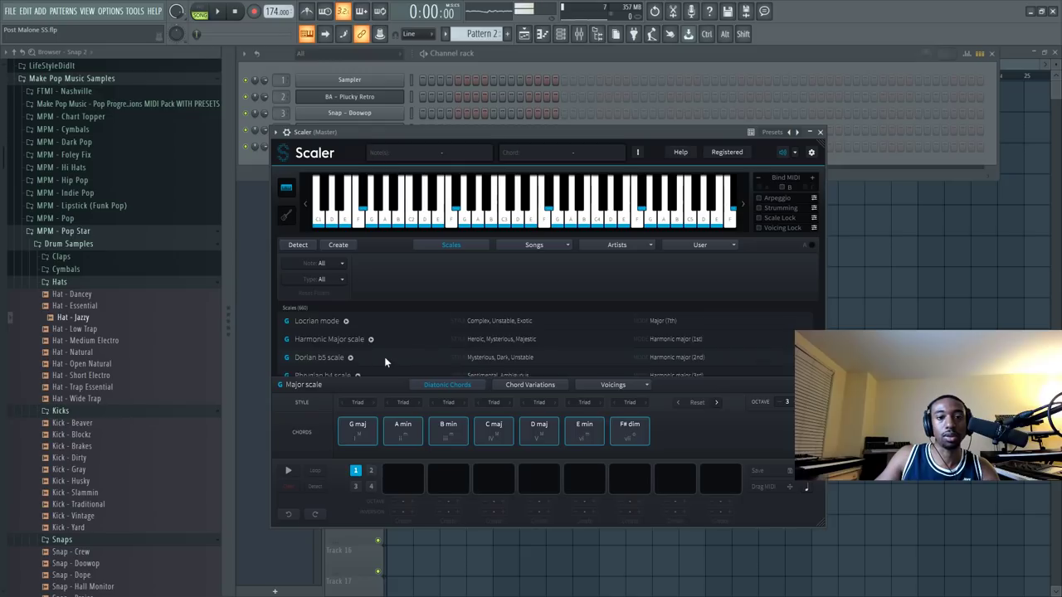
{"action": "scroll", "coordinate": [384, 362], "scroll_direction": "down", "scroll_amount": 3}
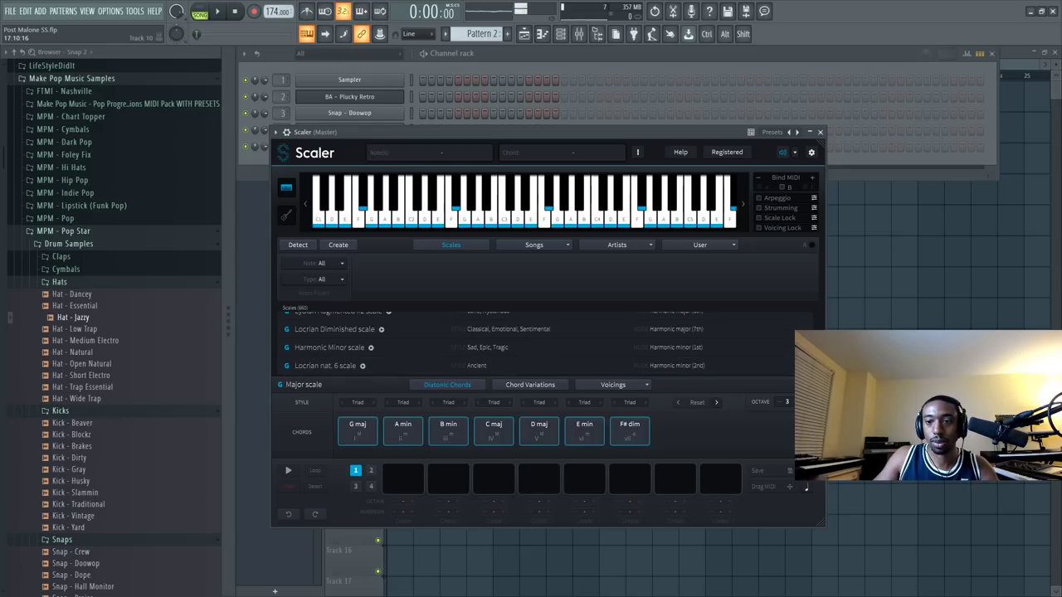
{"action": "left_click", "coordinate": [803, 384]}
{"action": "scroll", "coordinate": [545, 383], "scroll_direction": "up", "scroll_amount": 1}
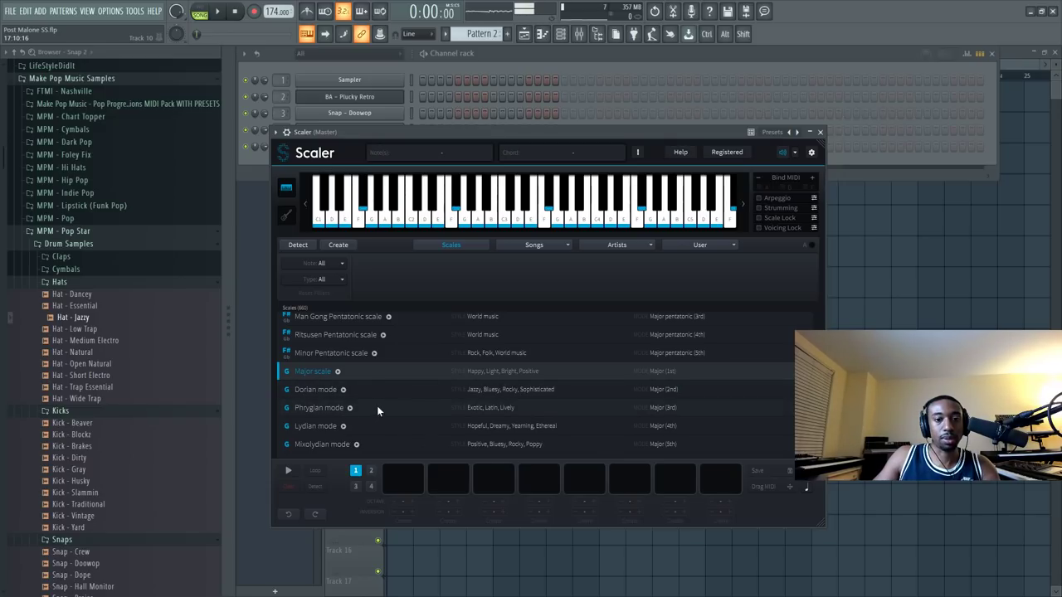
{"action": "scroll", "coordinate": [376, 406], "scroll_direction": "down", "scroll_amount": 1}
{"action": "left_click", "coordinate": [355, 402]}
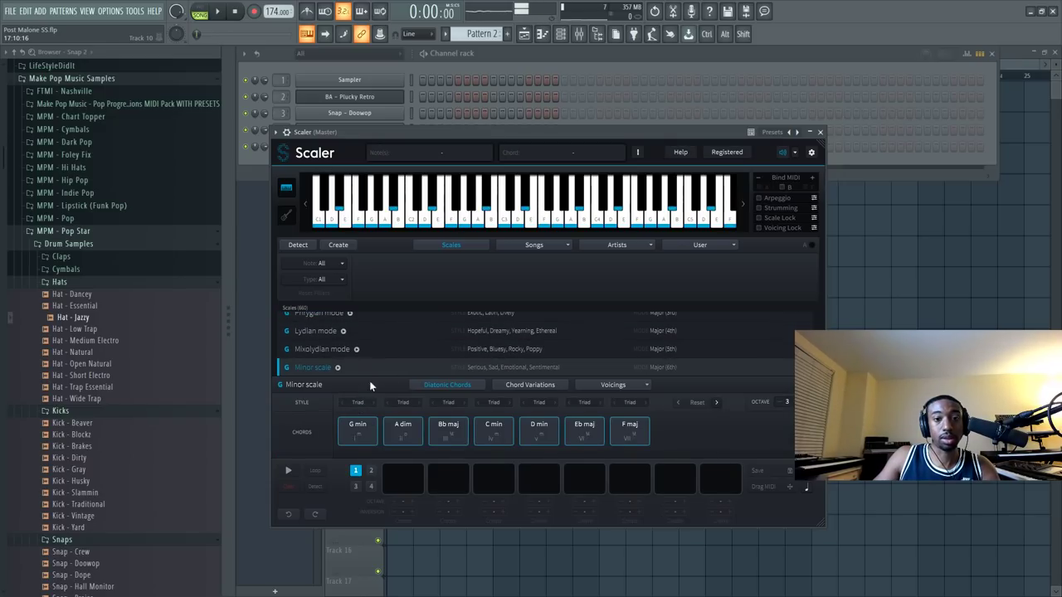
Audition all seven diatonic chords of the G Minor scale, from G min to F maj.
{"action": "left_click", "coordinate": [355, 436]}
{"action": "left_click", "coordinate": [368, 433]}
{"action": "left_click", "coordinate": [405, 433]}
{"action": "left_click", "coordinate": [448, 434]}
{"action": "left_click", "coordinate": [502, 430]}
{"action": "left_click", "coordinate": [542, 432]}
{"action": "left_click", "coordinate": [586, 433]}
{"action": "left_click", "coordinate": [629, 431]}
Try Voicing 3 on the G Minor scale and audition its seven chords in order.
{"action": "left_click", "coordinate": [615, 385]}
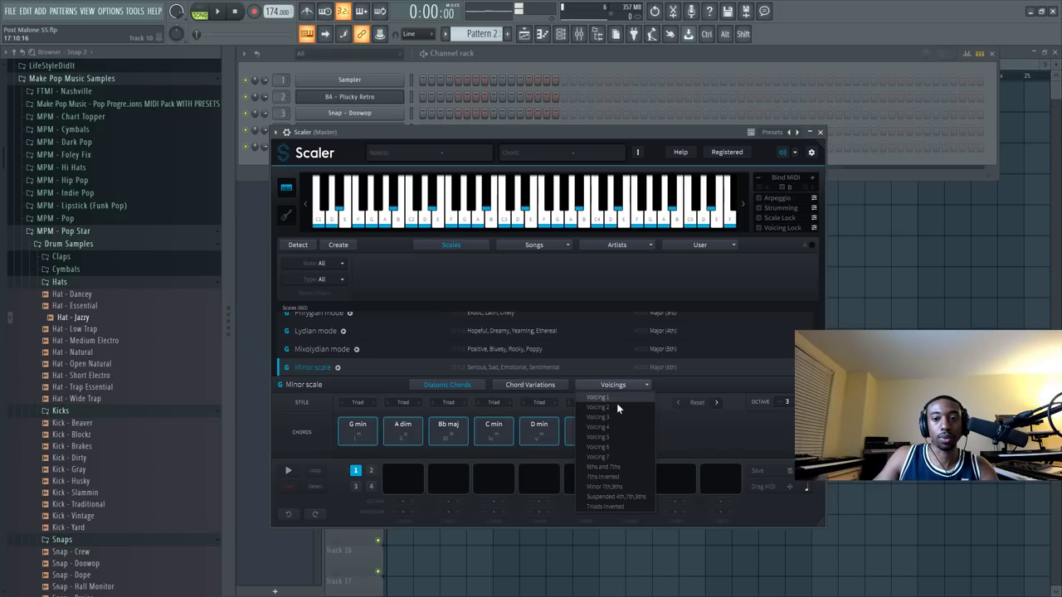
{"action": "left_click", "coordinate": [610, 416]}
{"action": "left_click", "coordinate": [372, 438]}
{"action": "left_click", "coordinate": [395, 437]}
{"action": "left_click", "coordinate": [448, 435]}
{"action": "left_click", "coordinate": [495, 435]}
{"action": "left_click", "coordinate": [540, 435]}
{"action": "left_click", "coordinate": [584, 434]}
{"action": "left_click", "coordinate": [639, 437]}
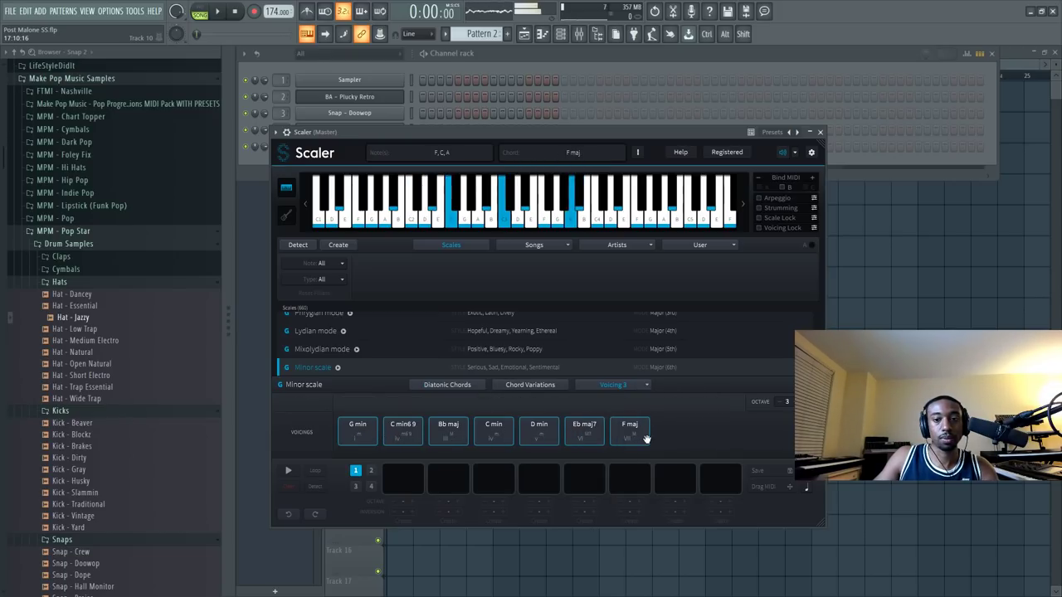
Apply Voicing 2 to the G Minor scale and audition its G min, A dim, Bb maj and C min chords.
{"action": "left_click", "coordinate": [630, 385]}
{"action": "left_click", "coordinate": [616, 410]}
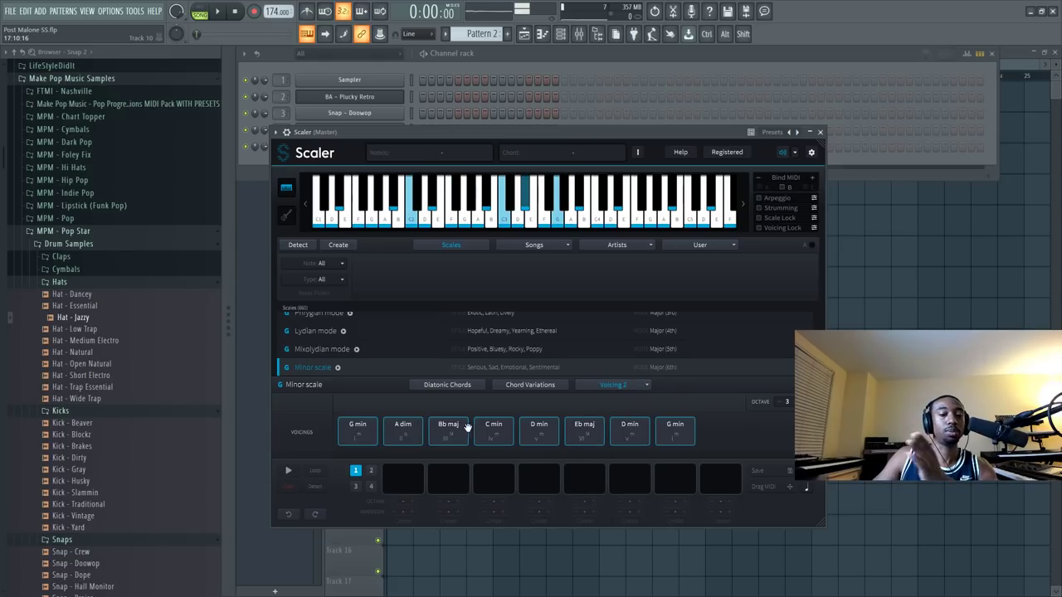
{"action": "left_click", "coordinate": [358, 435]}
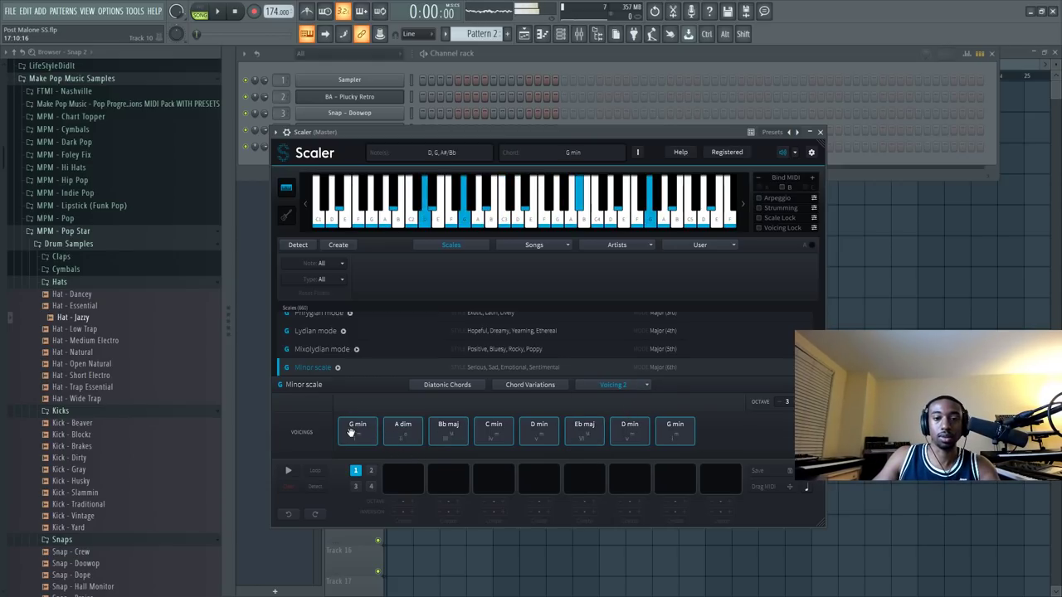
{"action": "left_click", "coordinate": [406, 434]}
{"action": "left_click", "coordinate": [449, 435]}
{"action": "left_click", "coordinate": [374, 436]}
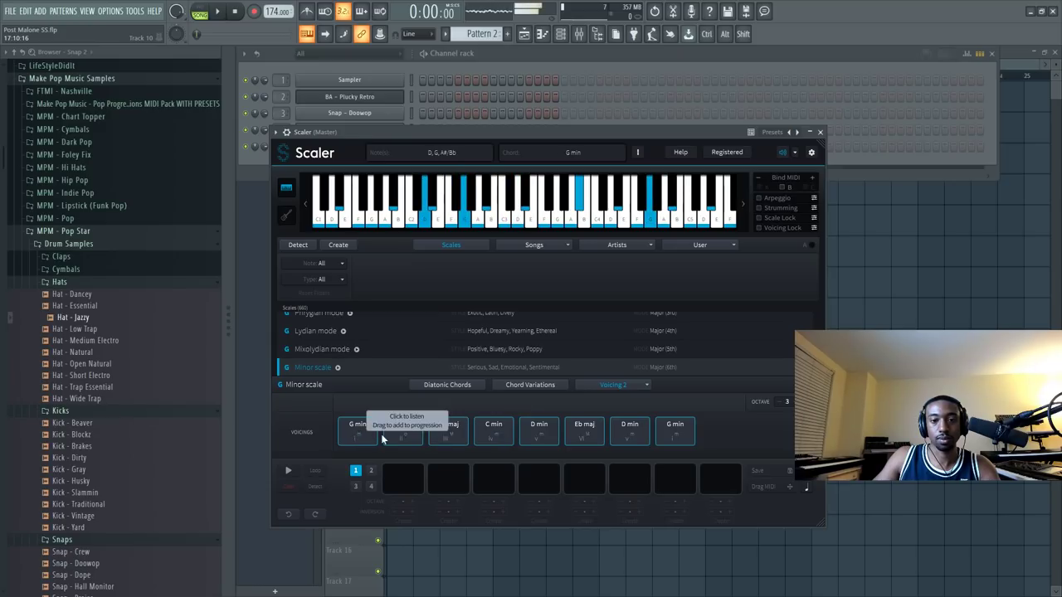
{"action": "left_click", "coordinate": [483, 434]}
Audition the sequence G min, A dim, Bb maj, G min, C min twice using Voicing 2.
{"action": "left_click", "coordinate": [368, 434]}
{"action": "left_click", "coordinate": [403, 430]}
{"action": "left_click", "coordinate": [436, 430]}
{"action": "left_click", "coordinate": [375, 429]}
{"action": "left_click", "coordinate": [490, 430]}
{"action": "left_click", "coordinate": [356, 430]}
{"action": "left_click", "coordinate": [403, 433]}
{"action": "left_click", "coordinate": [443, 434]}
{"action": "left_click", "coordinate": [368, 431]}
{"action": "left_click", "coordinate": [487, 432]}
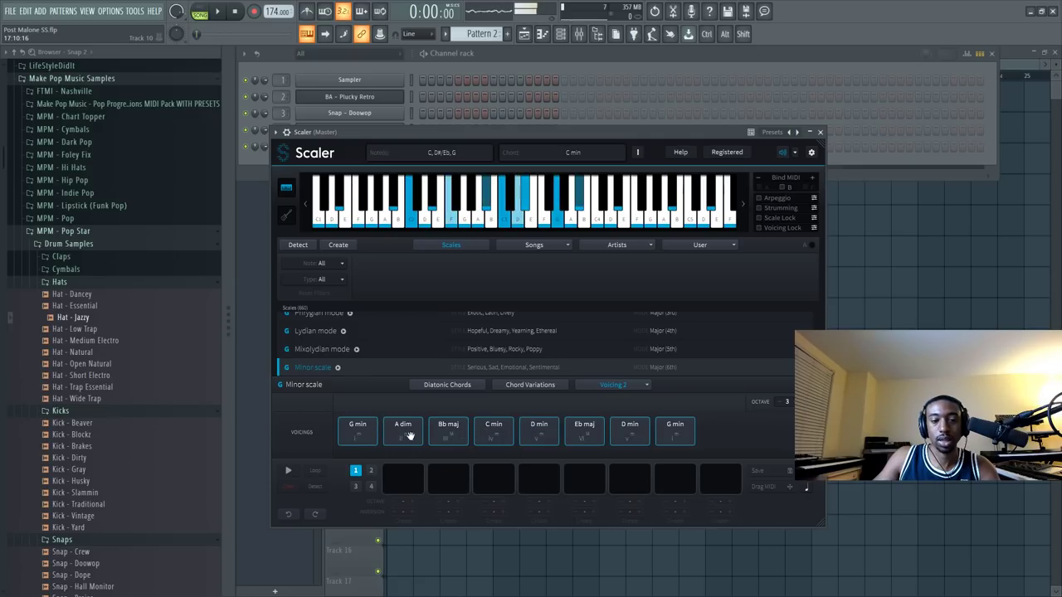
Compare G min with D min, then audition the last G min and D min chords of Voicing 2.
{"action": "left_click", "coordinate": [361, 435]}
{"action": "left_click", "coordinate": [526, 435]}
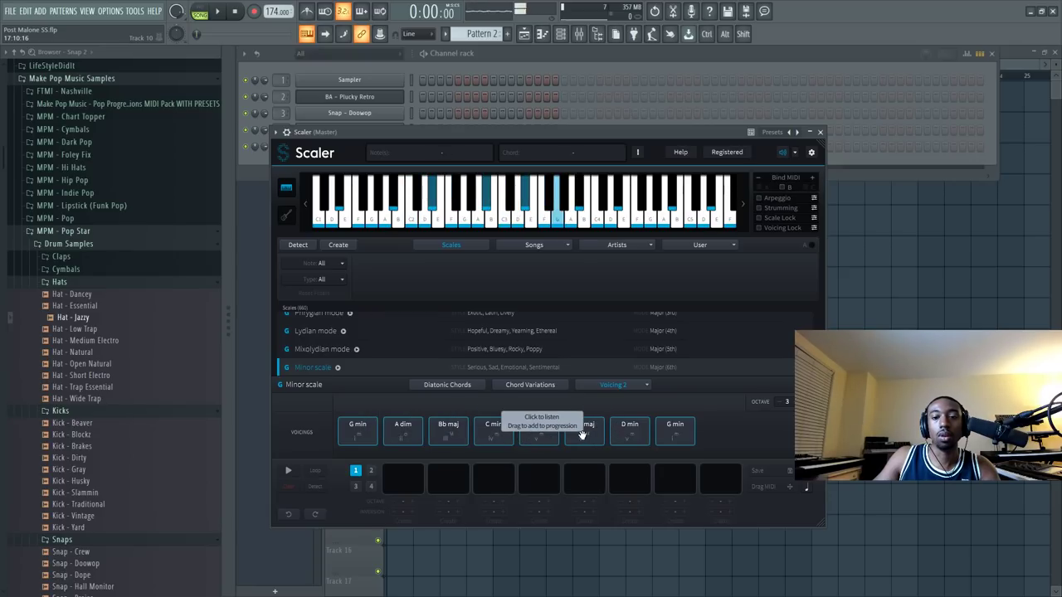
{"action": "left_click", "coordinate": [671, 431]}
{"action": "left_click", "coordinate": [624, 437]}
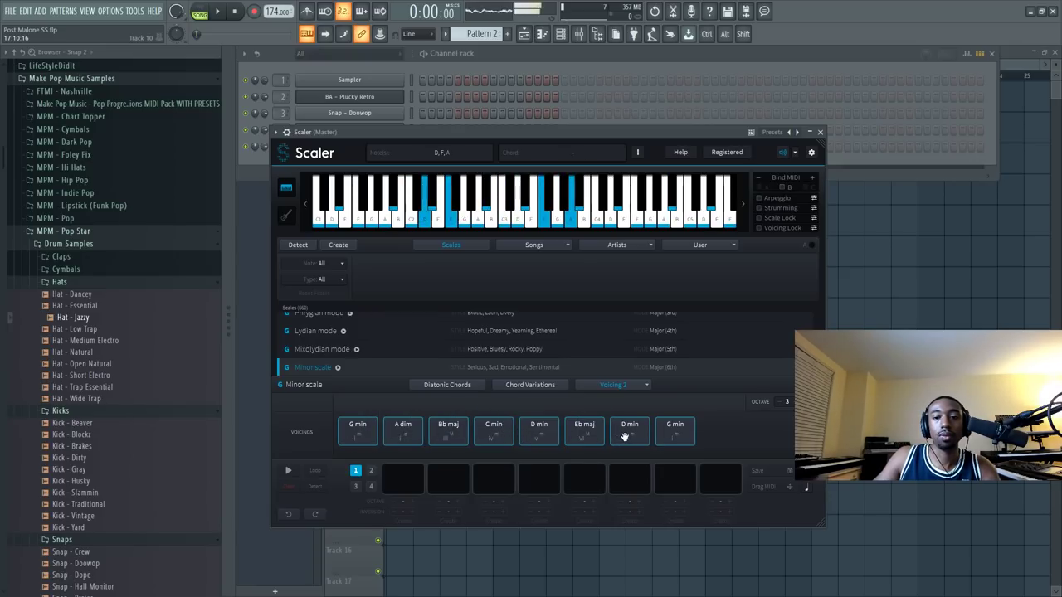
Fill the first seven progression slots with G min, D min, D min, Eb maj, G min, A dim and Bb maj.
{"action": "left_click_drag", "start_coordinate": [364, 433], "coordinate": [407, 481]}
{"action": "left_click_drag", "start_coordinate": [622, 429], "coordinate": [494, 480]}
{"action": "left_click_drag", "start_coordinate": [584, 431], "coordinate": [539, 477]}
{"action": "left_click_drag", "start_coordinate": [360, 432], "coordinate": [583, 478]}
{"action": "left_click_drag", "start_coordinate": [408, 427], "coordinate": [630, 477]}
{"action": "left_click_drag", "start_coordinate": [469, 433], "coordinate": [674, 477]}
Audition the G min, A dim, Bb maj, C min and D min voicings to choose the progression's last chord.
{"action": "left_click", "coordinate": [374, 436]}
{"action": "left_click", "coordinate": [415, 436]}
{"action": "left_click", "coordinate": [490, 436]}
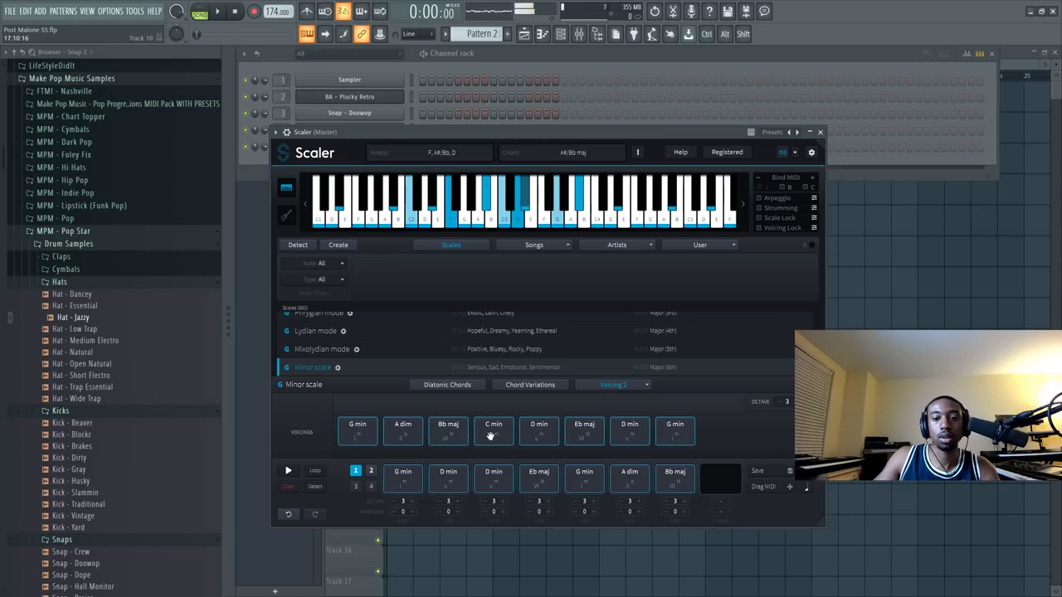
{"action": "left_click", "coordinate": [452, 435]}
{"action": "left_click", "coordinate": [373, 435]}
{"action": "left_click", "coordinate": [409, 433]}
{"action": "left_click", "coordinate": [447, 435]}
{"action": "left_click", "coordinate": [553, 435]}
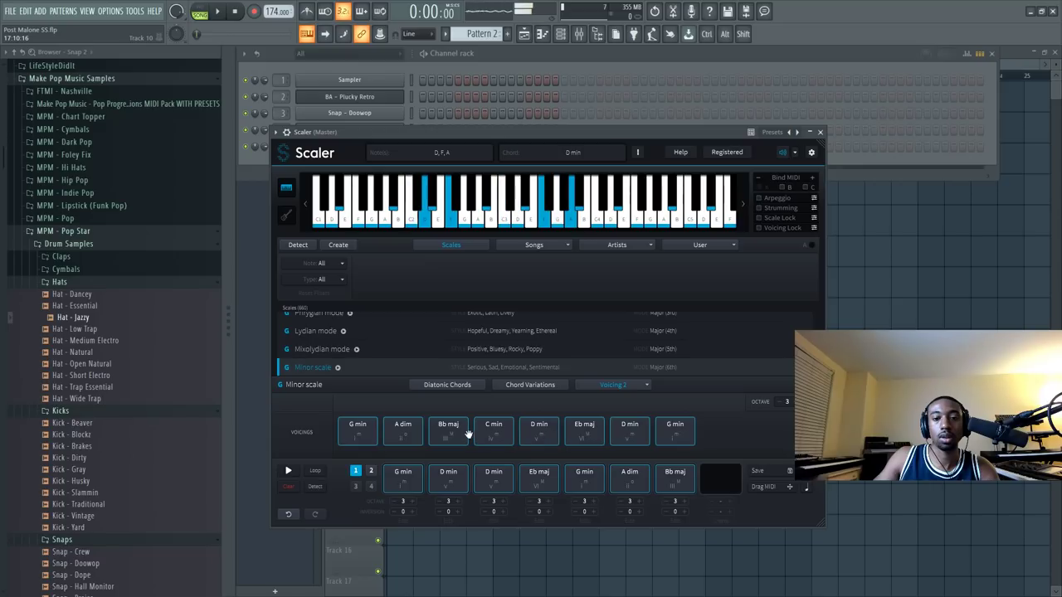
{"action": "left_click", "coordinate": [470, 436]}
Add C min to the eighth progression slot and transfer the progression's MIDI to the Scaler channel in Pattern 2.
{"action": "left_click_drag", "start_coordinate": [494, 431], "coordinate": [720, 477]}
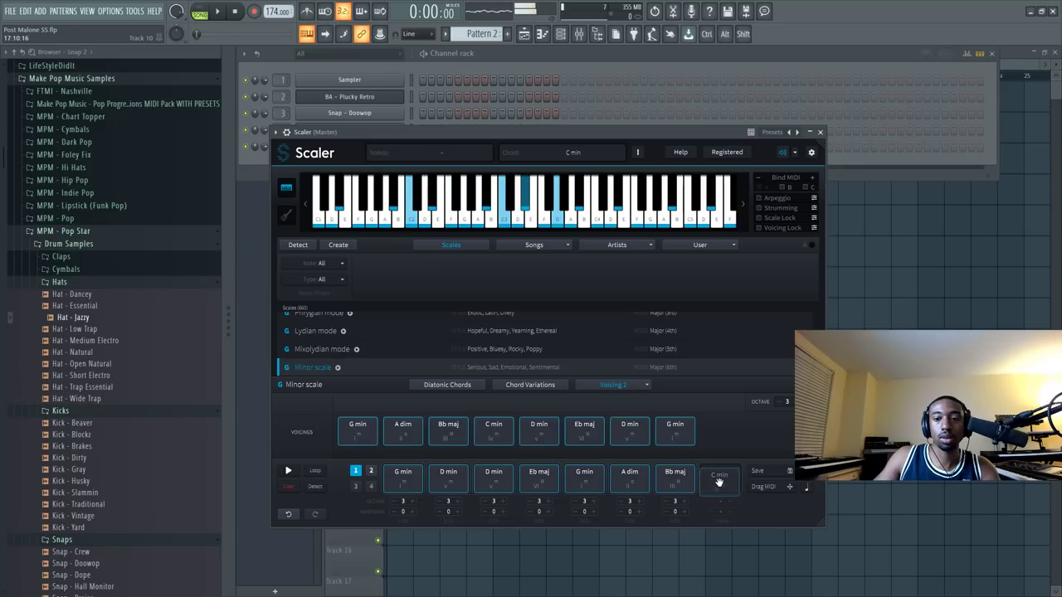
{"action": "left_click_drag", "start_coordinate": [635, 139], "coordinate": [711, 149]}
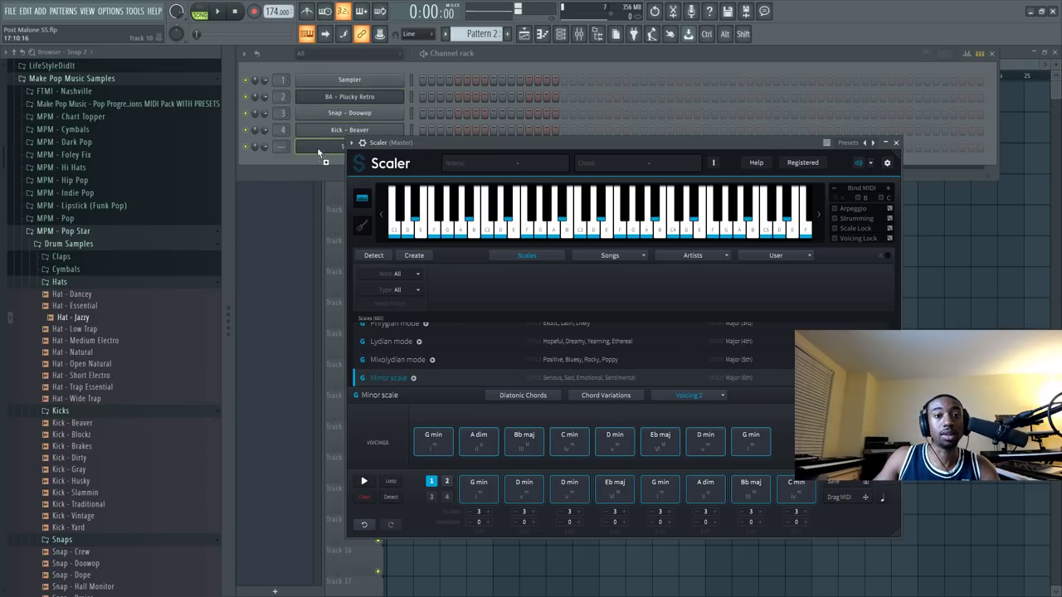
{"action": "left_click_drag", "start_coordinate": [318, 153], "coordinate": [320, 150]}
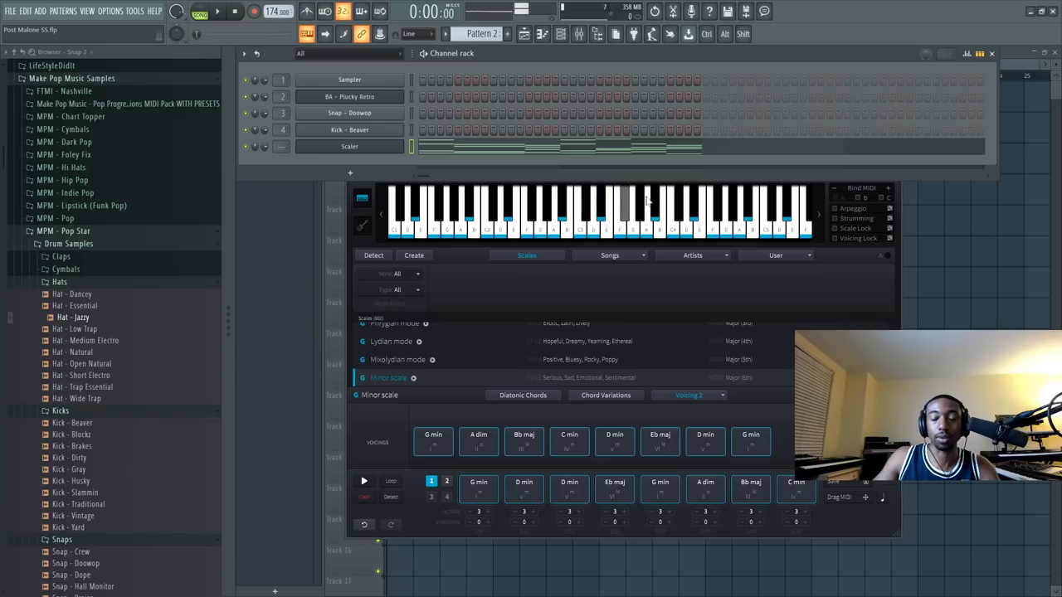
Play the progression's first G min chord, then audition the G min, A dim, Bb maj, C min and D min voicings.
{"action": "left_click", "coordinate": [486, 496]}
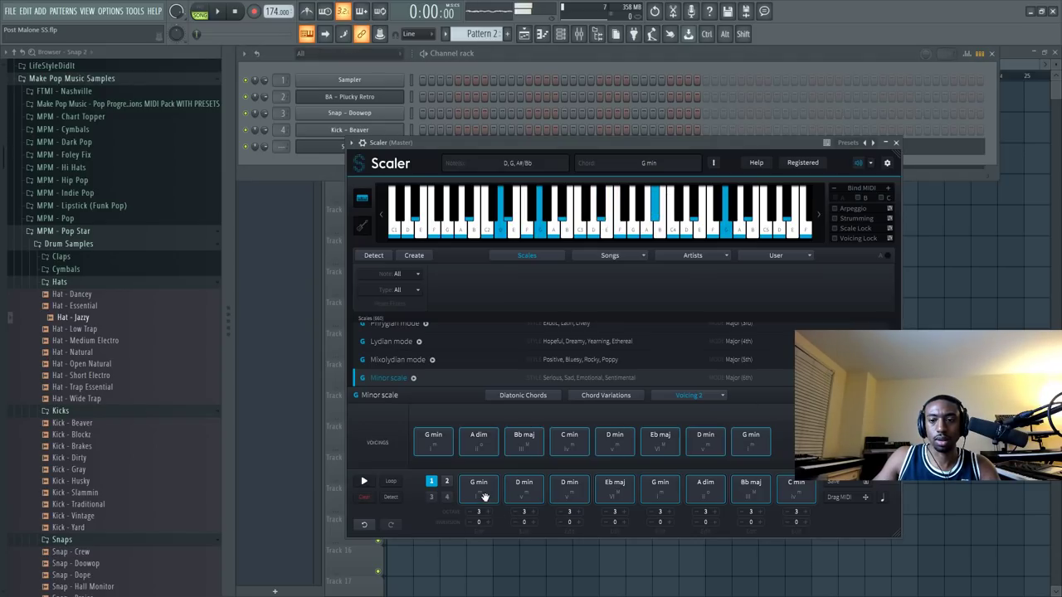
{"action": "left_click", "coordinate": [441, 451]}
{"action": "left_click", "coordinate": [475, 445]}
{"action": "left_click", "coordinate": [530, 448]}
{"action": "left_click", "coordinate": [569, 448]}
{"action": "left_click", "coordinate": [604, 444]}
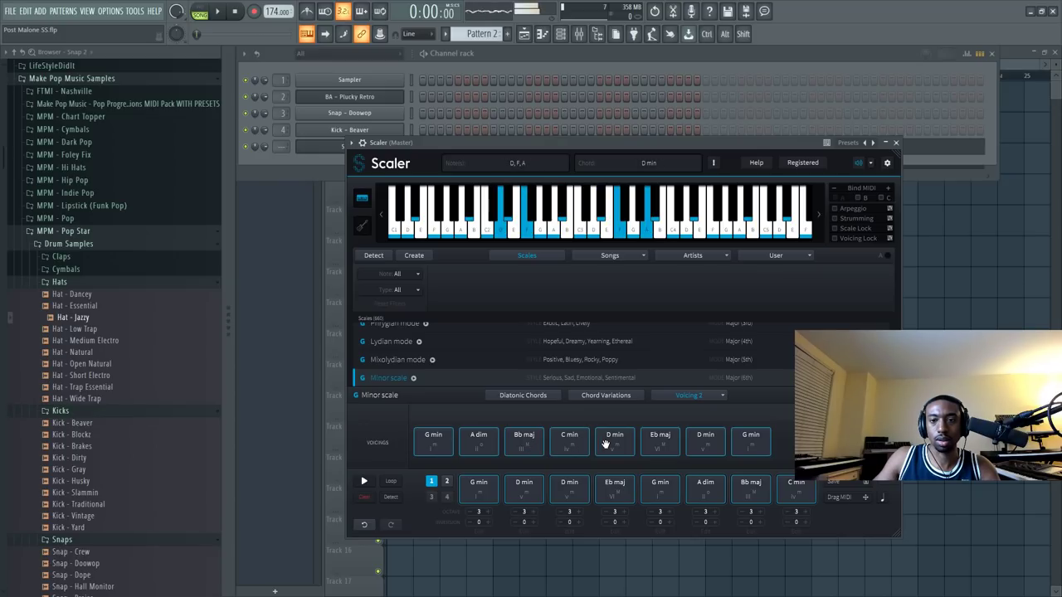
Place the D min chord on the BA - Plucky Retro channel and cut its four notes from the piano roll.
{"action": "left_click", "coordinate": [408, 97]}
{"action": "left_click", "coordinate": [410, 97]}
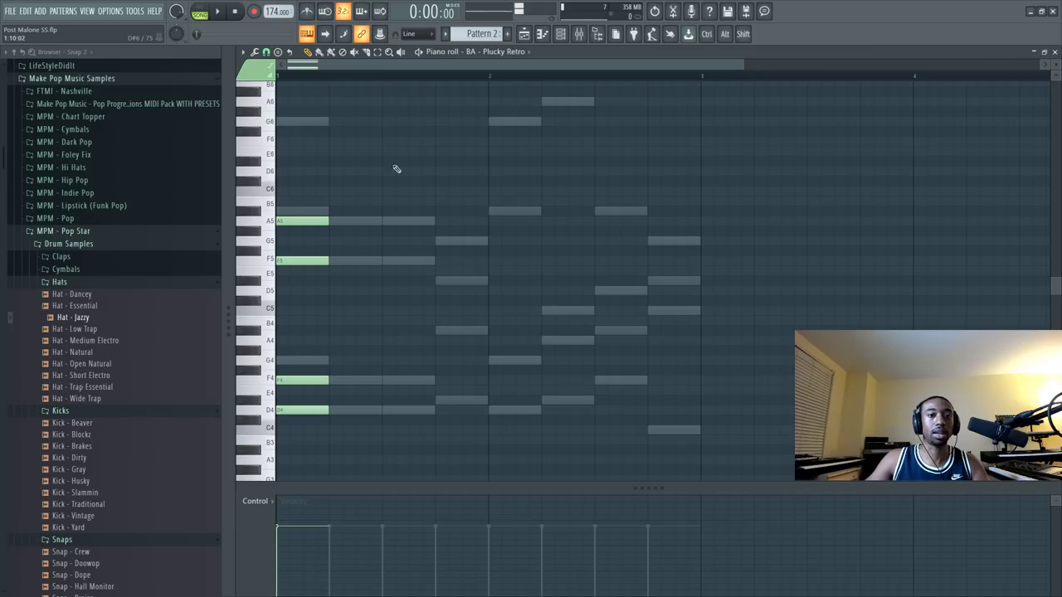
{"action": "left_click_drag", "start_coordinate": [371, 160], "coordinate": [277, 462]}
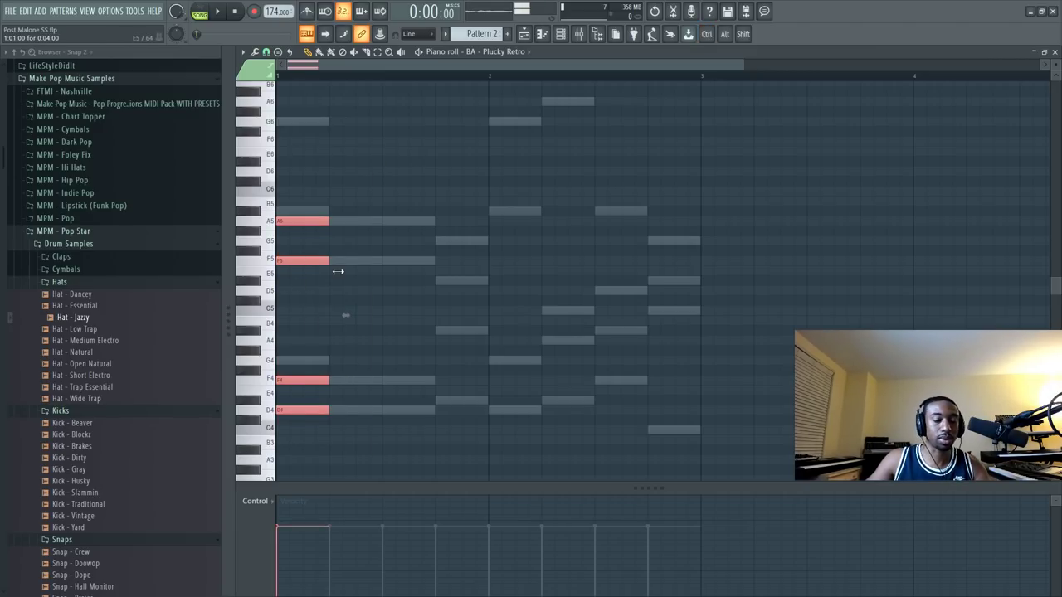
{"action": "key", "text": "ctrl+x"}
{"action": "left_click", "coordinate": [1055, 53]}
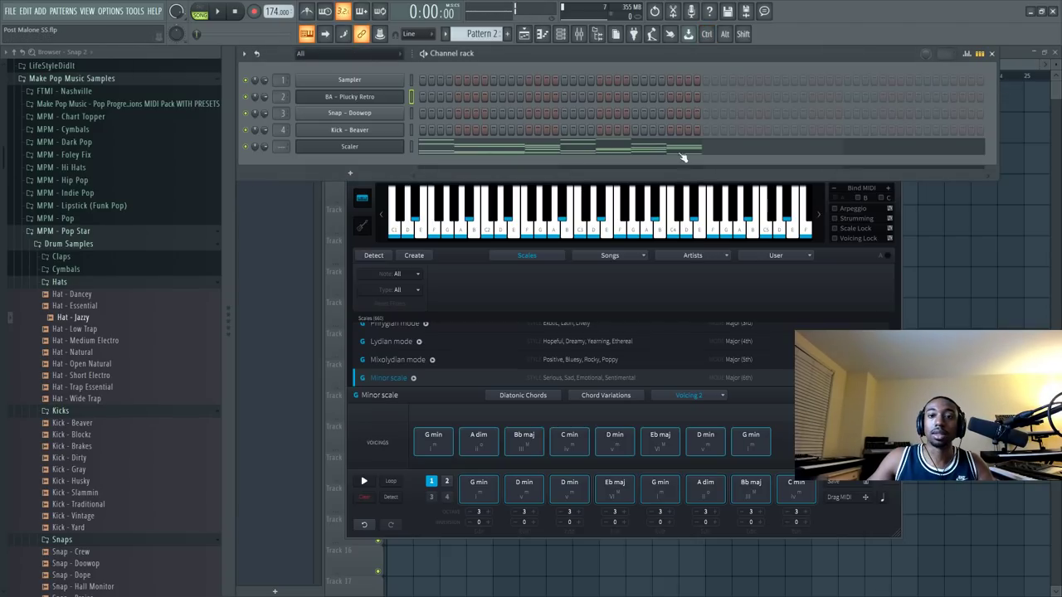
Paste the four D min notes into Scaler's piano roll and move them to the start of bar 3.
{"action": "left_click", "coordinate": [686, 152]}
{"action": "key", "text": "ctrl+v"}
{"action": "left_click_drag", "start_coordinate": [308, 407], "coordinate": [730, 406]}
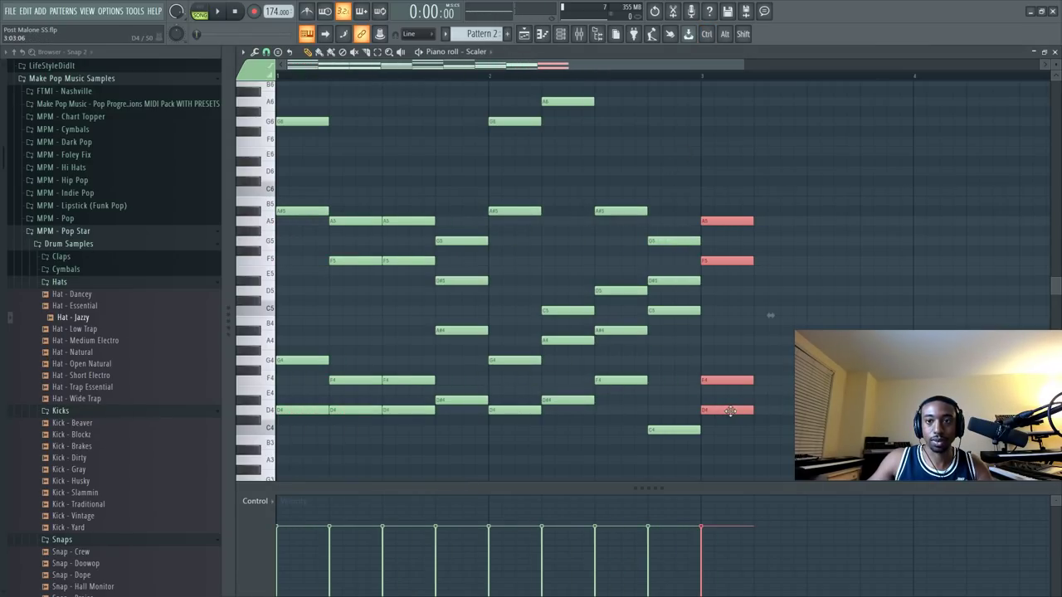
{"action": "left_click", "coordinate": [702, 187]}
Show the channel rack and switch playback to pattern mode to hear the chords in Pattern 2.
{"action": "key", "text": "space"}
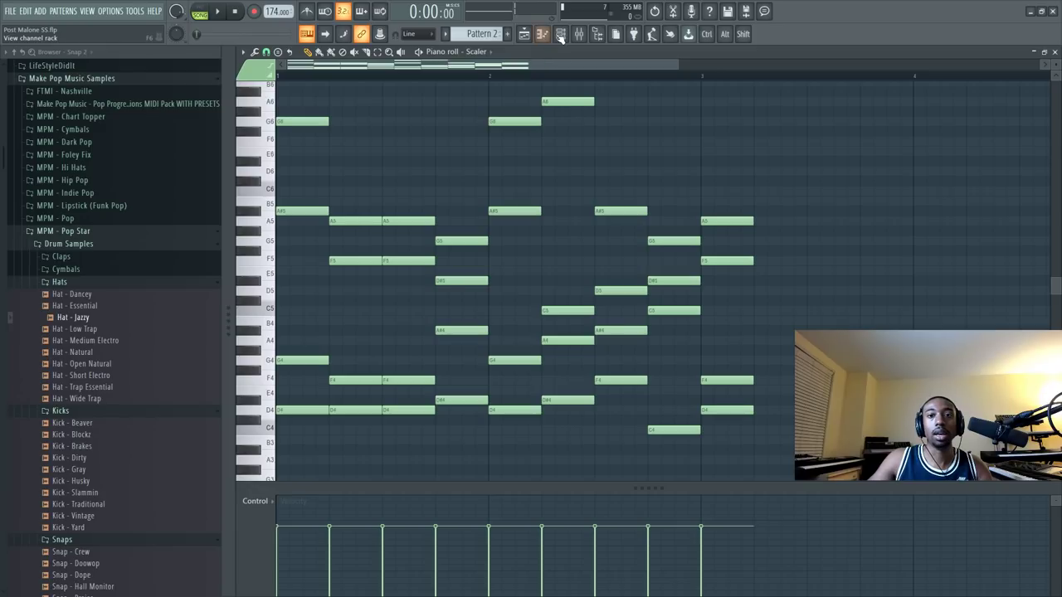
{"action": "left_click", "coordinate": [560, 33]}
{"action": "left_click", "coordinate": [202, 12]}
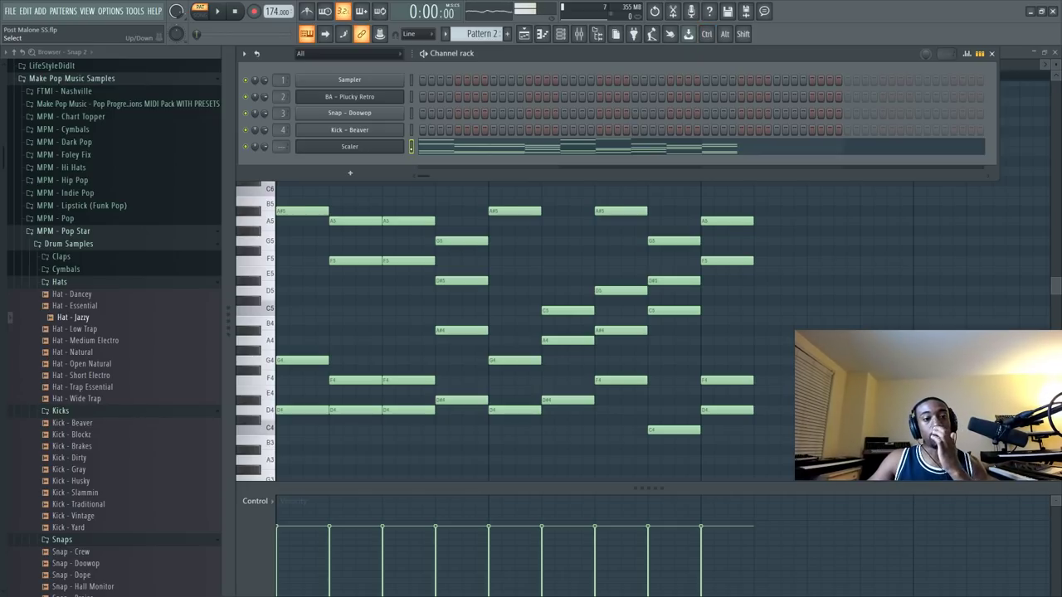
Collapse the Hats, Kicks and Snaps sample folders and load the Key - Future Keyz preset onto the BA - Plucky Retro channel.
{"action": "left_click", "coordinate": [66, 284]}
{"action": "left_click", "coordinate": [71, 296]}
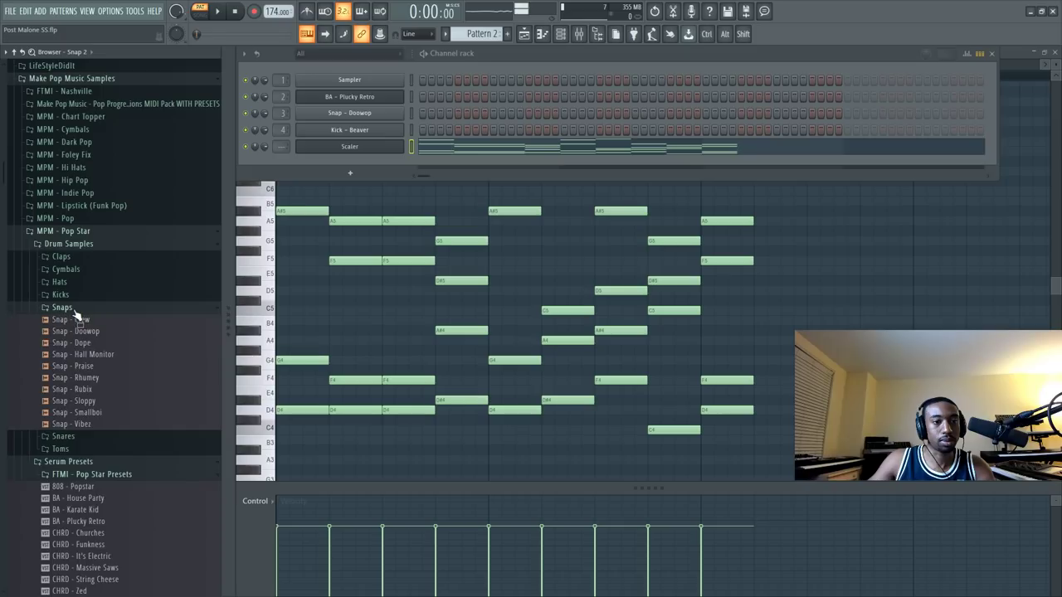
{"action": "left_click", "coordinate": [73, 309]}
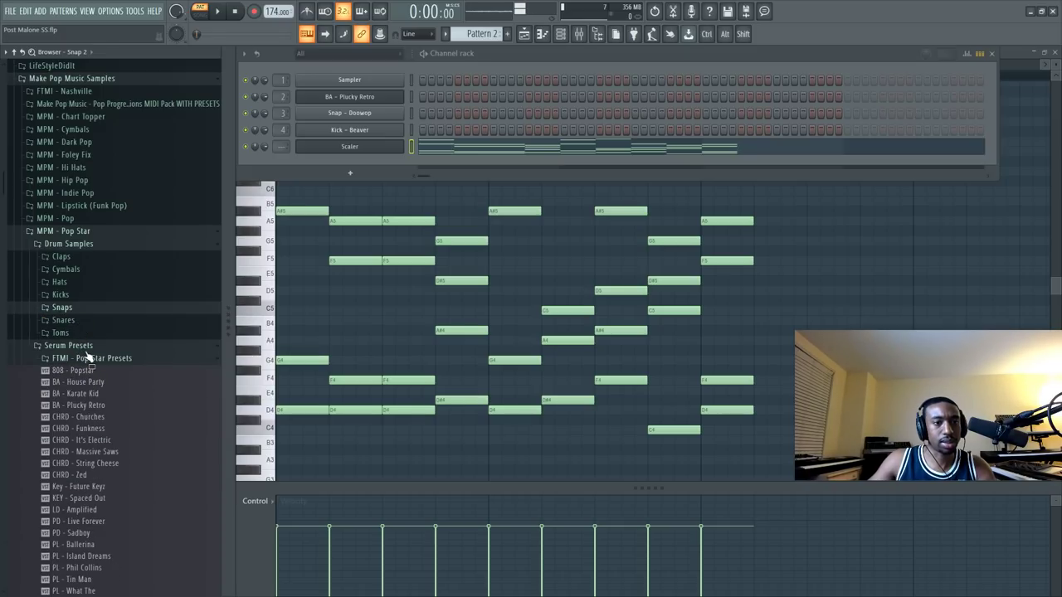
{"action": "scroll", "coordinate": [86, 357], "scroll_direction": "down", "scroll_amount": 3}
{"action": "left_click_drag", "start_coordinate": [91, 425], "coordinate": [374, 98]}
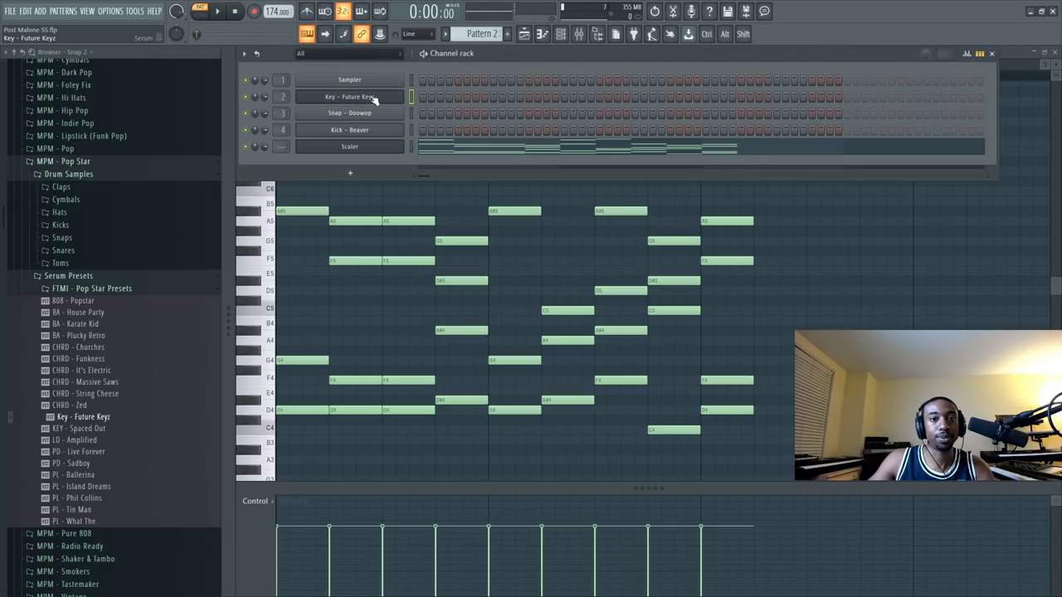
Copy all of Scaler's chord notes, paste them into the Key - Future Keyz channel, and close the piano roll.
{"action": "left_click", "coordinate": [410, 146]}
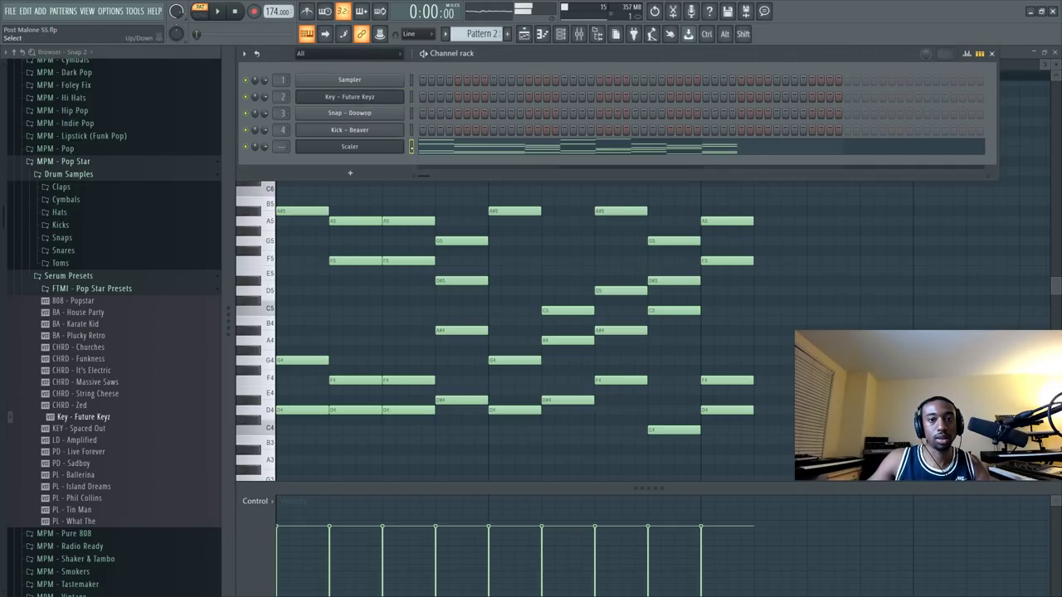
{"action": "key", "text": "ctrl+c"}
{"action": "key", "text": "ctrl+v"}
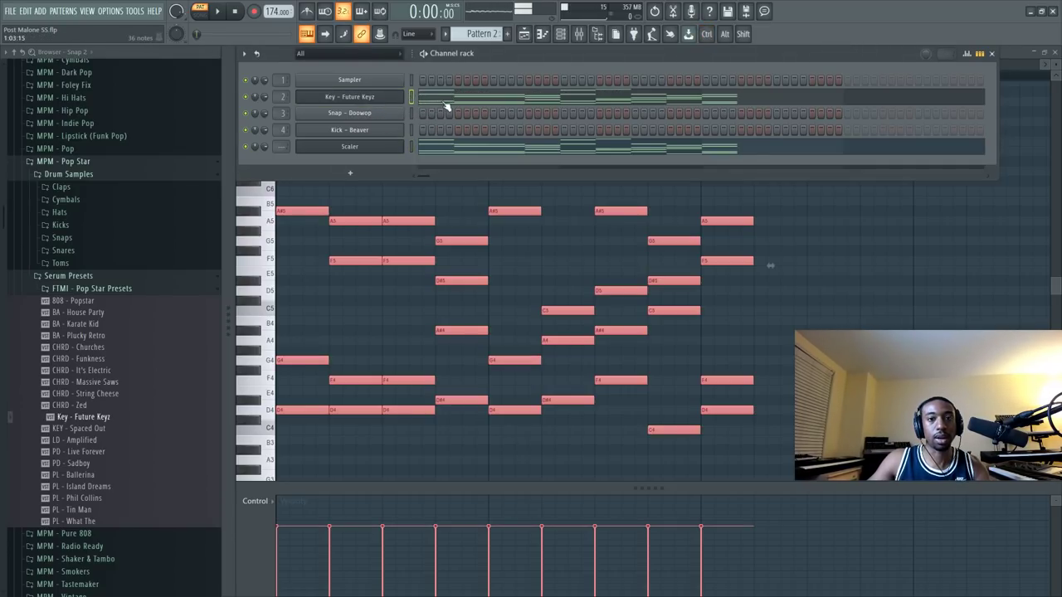
{"action": "left_click", "coordinate": [445, 102]}
{"action": "left_click", "coordinate": [1054, 52]}
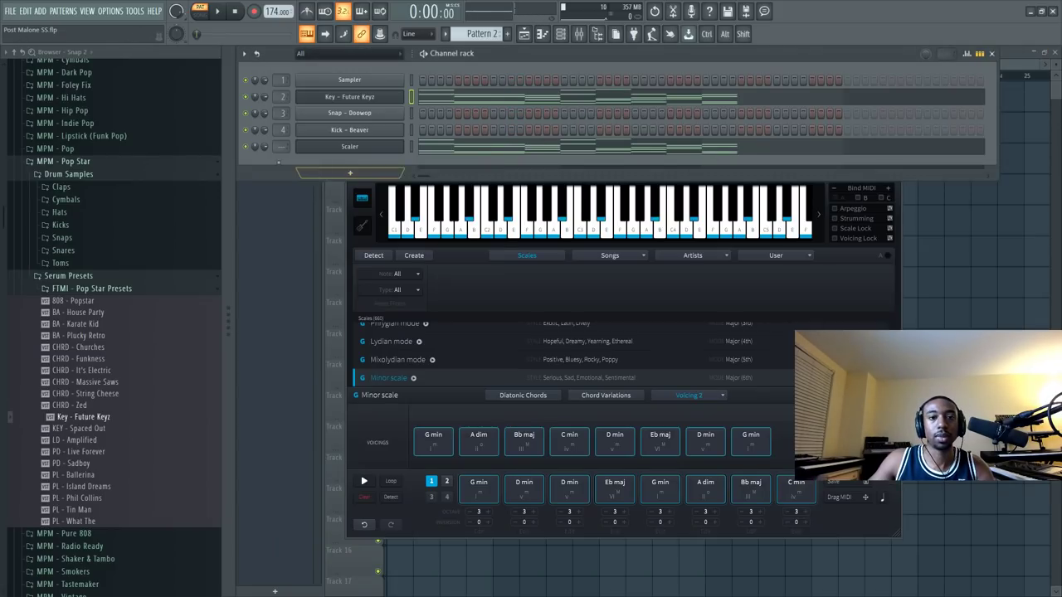
Play the chords with all notes selected in the Key - Future Keyz piano roll.
{"action": "left_click", "coordinate": [469, 99]}
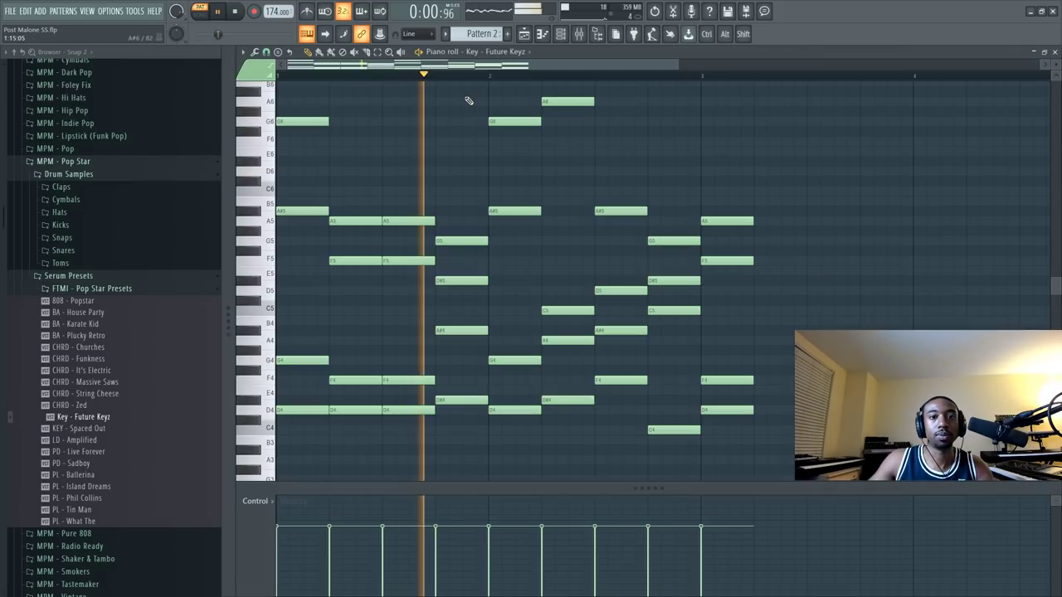
{"action": "key", "text": "ctrl+a"}
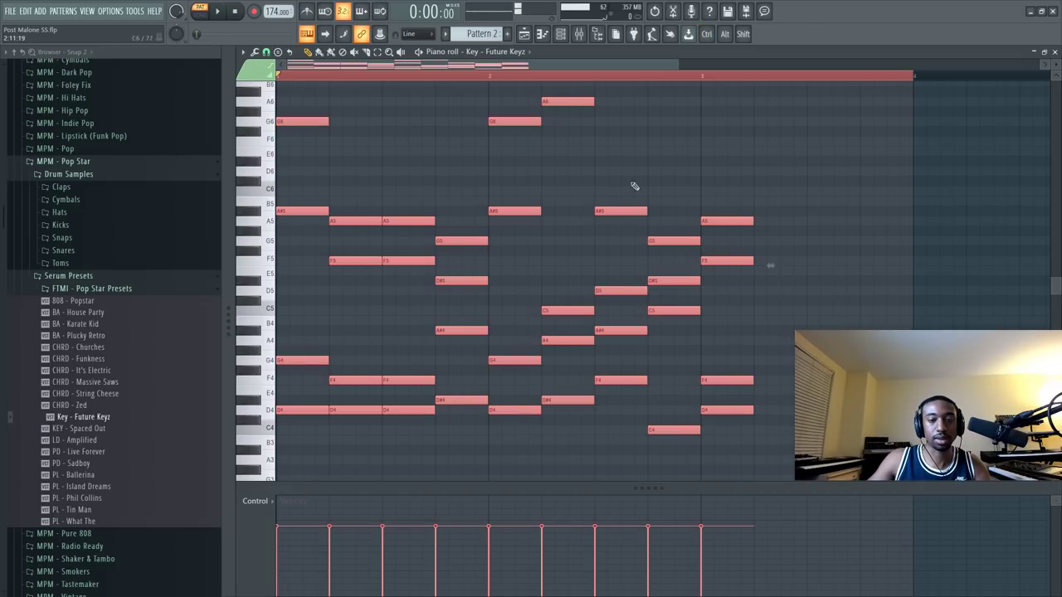
{"action": "scroll", "coordinate": [611, 87], "scroll_direction": "down", "scroll_amount": 3}
{"action": "key", "text": "space"}
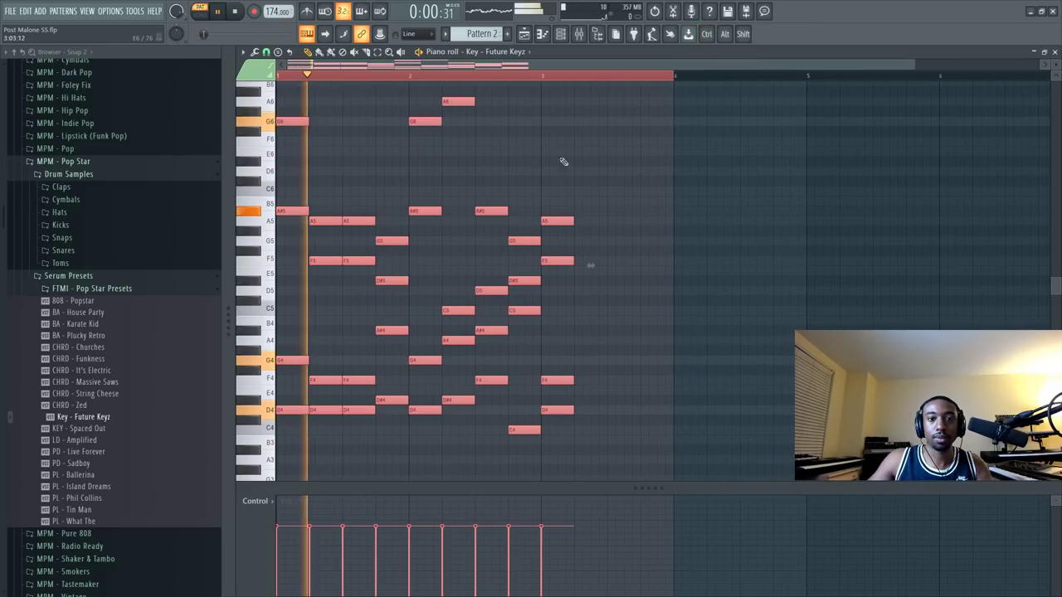
{"action": "key", "text": "space"}
Move the chords from bar 2 onward one bar later so they start at bar 3, and play the progression.
{"action": "left_click_drag", "start_coordinate": [627, 473], "coordinate": [428, 71]}
{"action": "scroll", "coordinate": [436, 294], "scroll_direction": "down", "scroll_amount": 3}
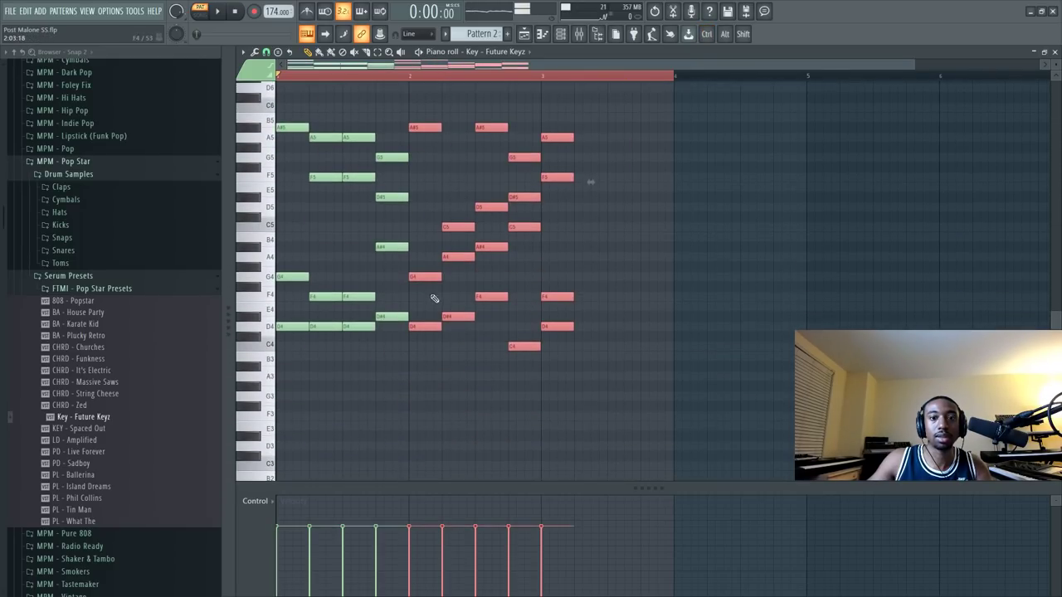
{"action": "left_click_drag", "start_coordinate": [423, 327], "coordinate": [556, 327]}
{"action": "key", "text": "space"}
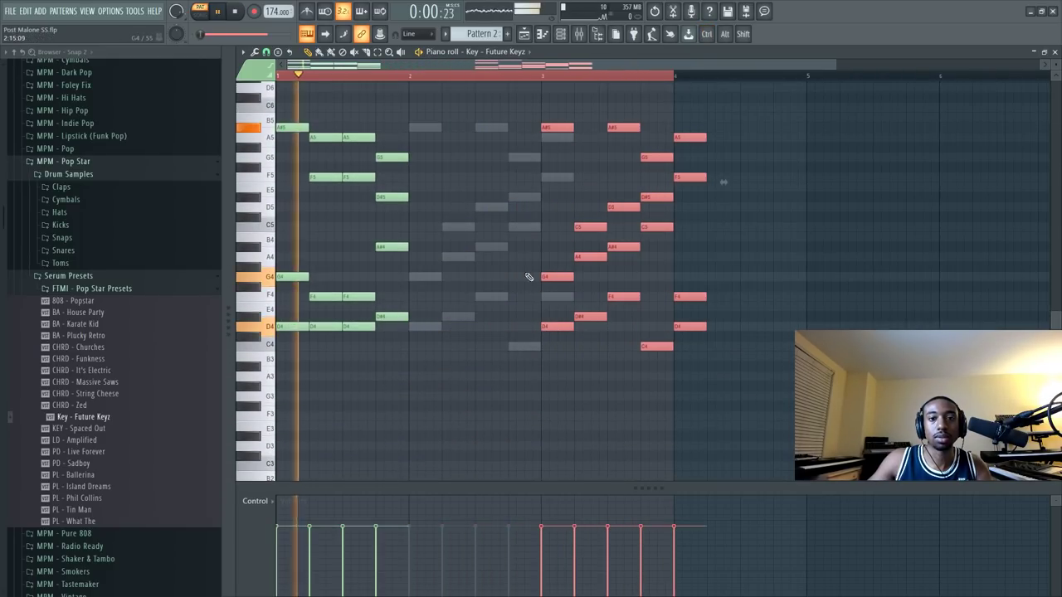
{"action": "key", "text": "space"}
Select the four notes of the last chord in bar 1 and play the first part of the progression.
{"action": "left_click_drag", "start_coordinate": [405, 146], "coordinate": [407, 320]}
{"action": "key", "text": "space"}
{"action": "key", "text": "space"}
{"action": "key", "text": "space"}
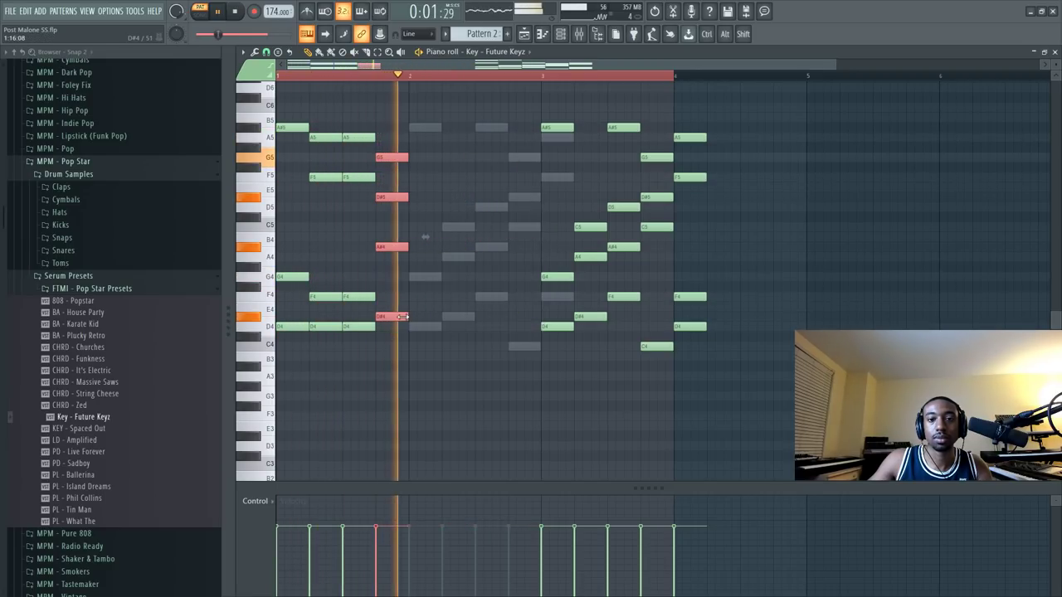
{"action": "key", "text": "space"}
Inspect the matrix, effects and oscillator pages of the Key - Future Keyz preset in Serum, and close the plugin.
{"action": "left_click", "coordinate": [560, 33]}
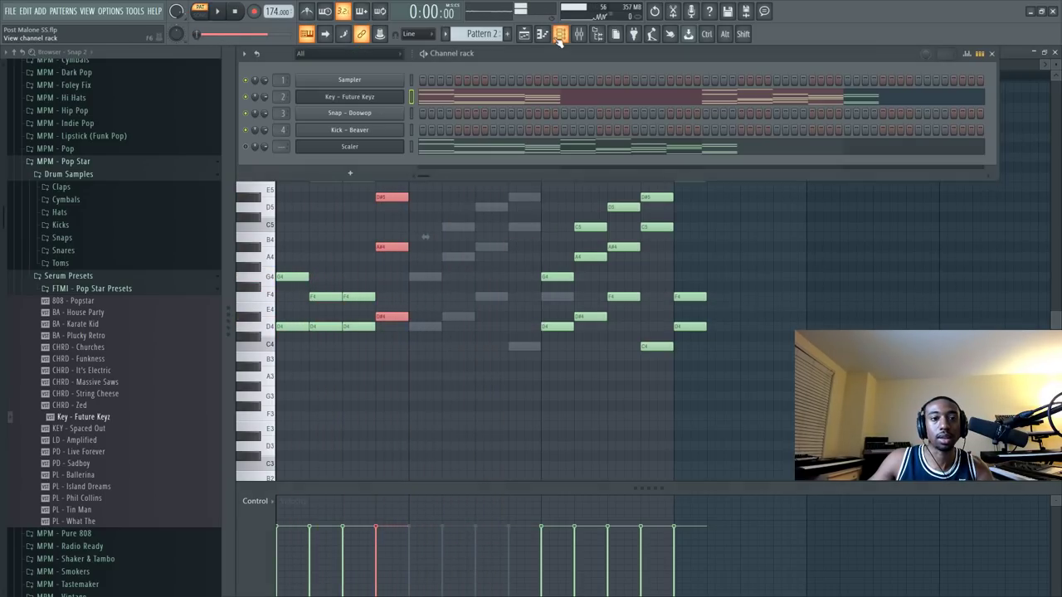
{"action": "left_click", "coordinate": [390, 98]}
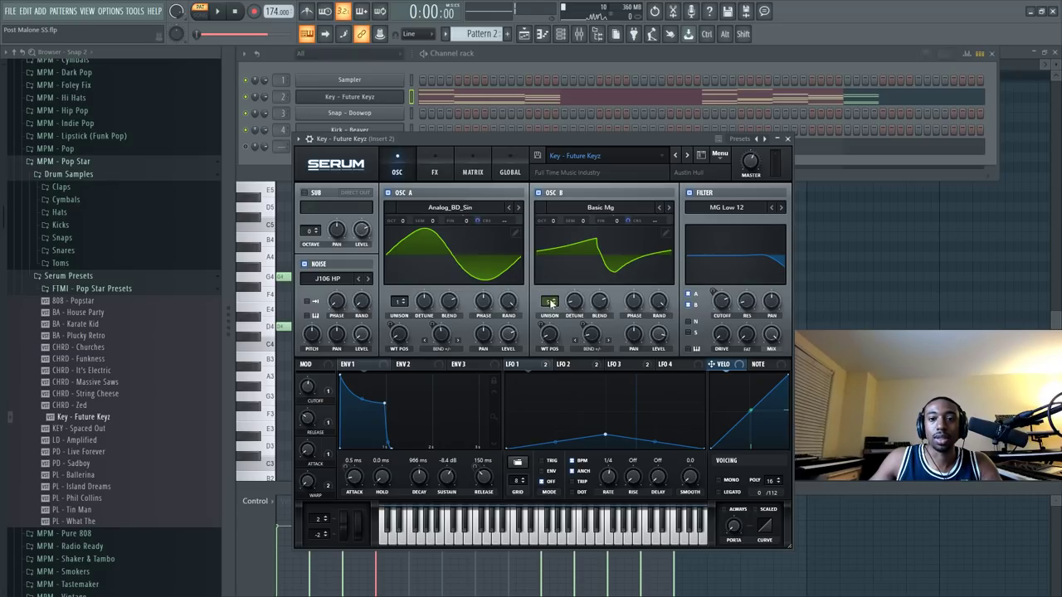
{"action": "left_click", "coordinate": [466, 168]}
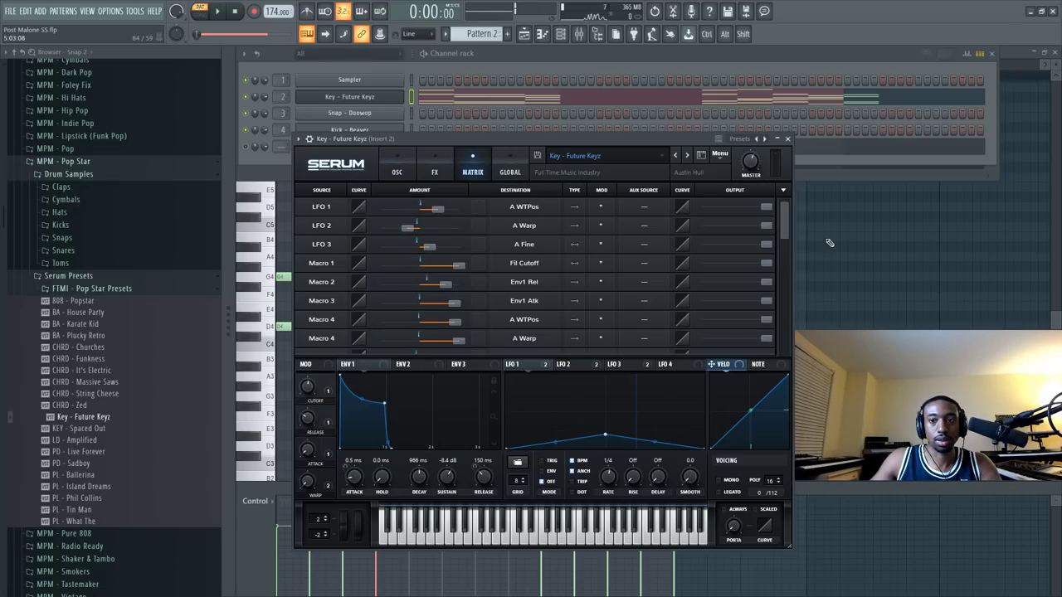
{"action": "mouse_move", "coordinate": [784, 222]}
{"action": "left_mouse_down"}
{"action": "mouse_move", "coordinate": [773, 332]}
{"action": "mouse_move", "coordinate": [771, 217]}
{"action": "left_mouse_up"}
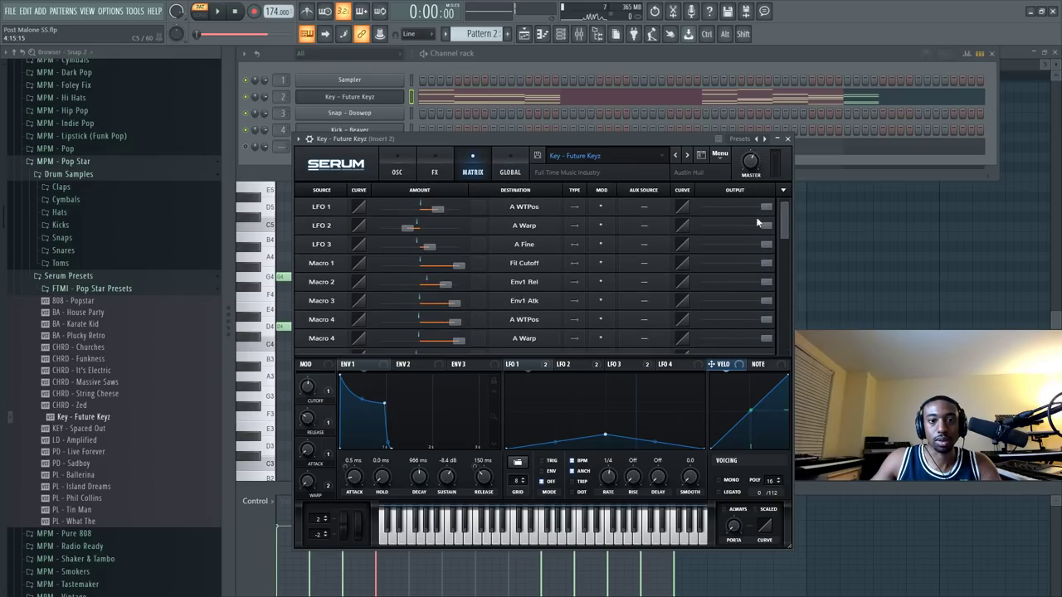
{"action": "left_click", "coordinate": [437, 165]}
{"action": "left_click", "coordinate": [413, 161]}
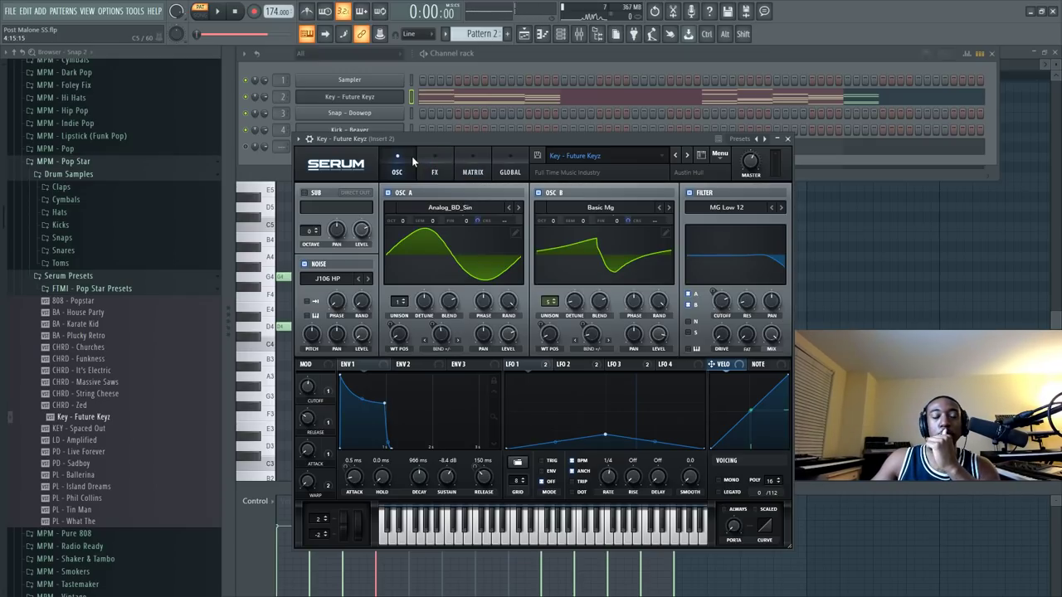
{"action": "left_click", "coordinate": [787, 139]}
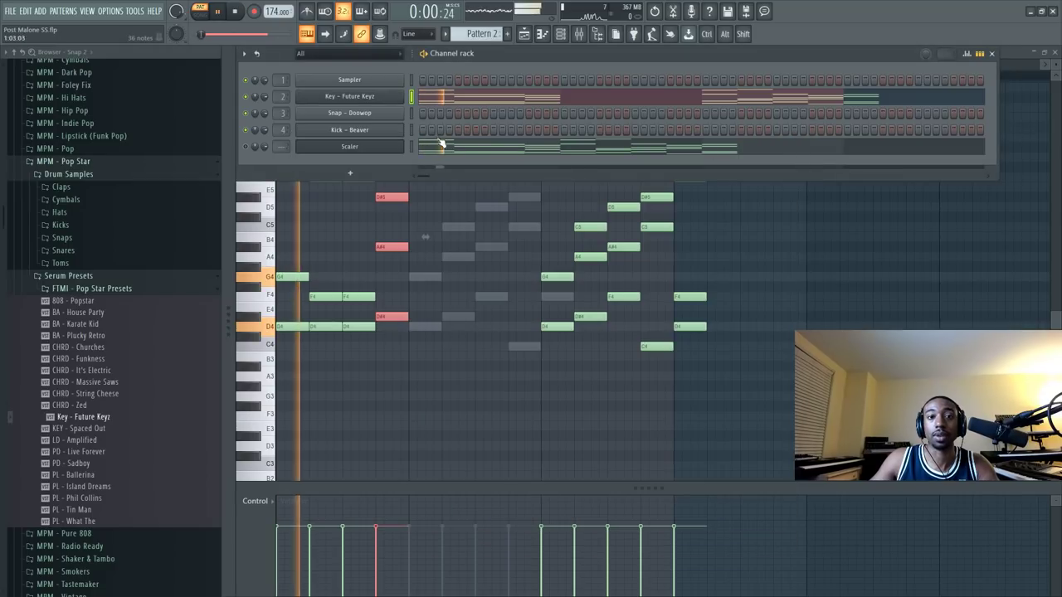
Play Pattern 2 with the spaced-out chords and deselect the notes in the Key - Future Keyz piano roll.
{"action": "key", "text": "space"}
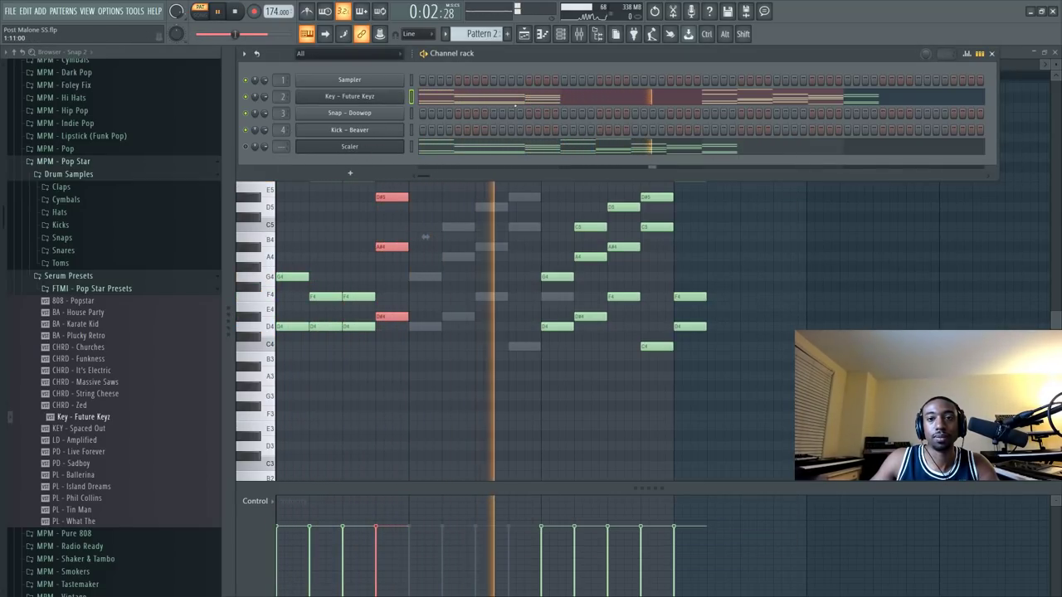
{"action": "left_click", "coordinate": [534, 99]}
{"action": "left_click", "coordinate": [585, 105]}
{"action": "key", "text": "space"}
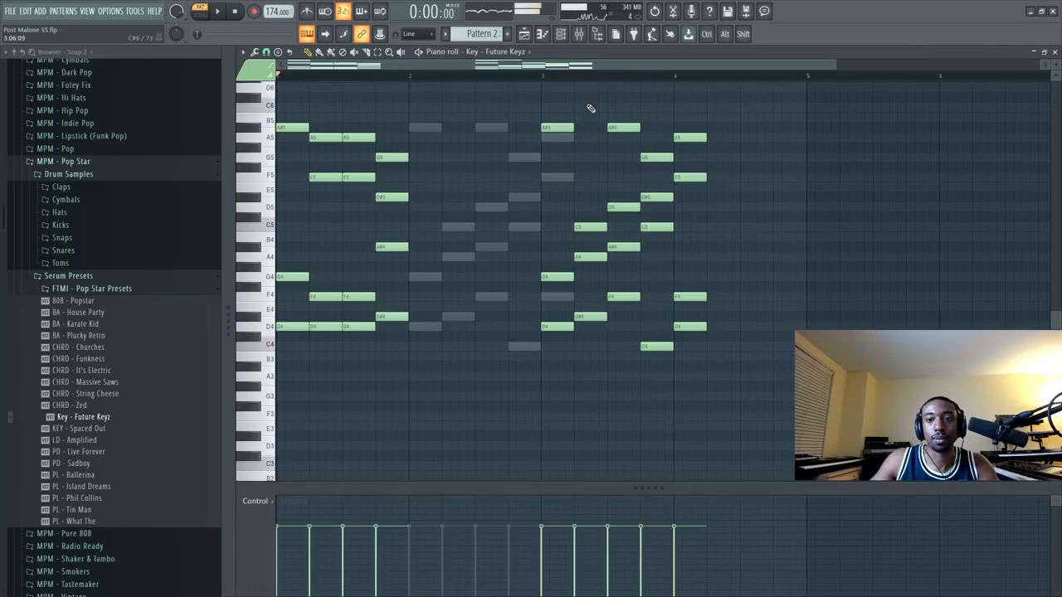
Delete the Scaler channel from the channel rack.
{"action": "key", "text": "F7"}
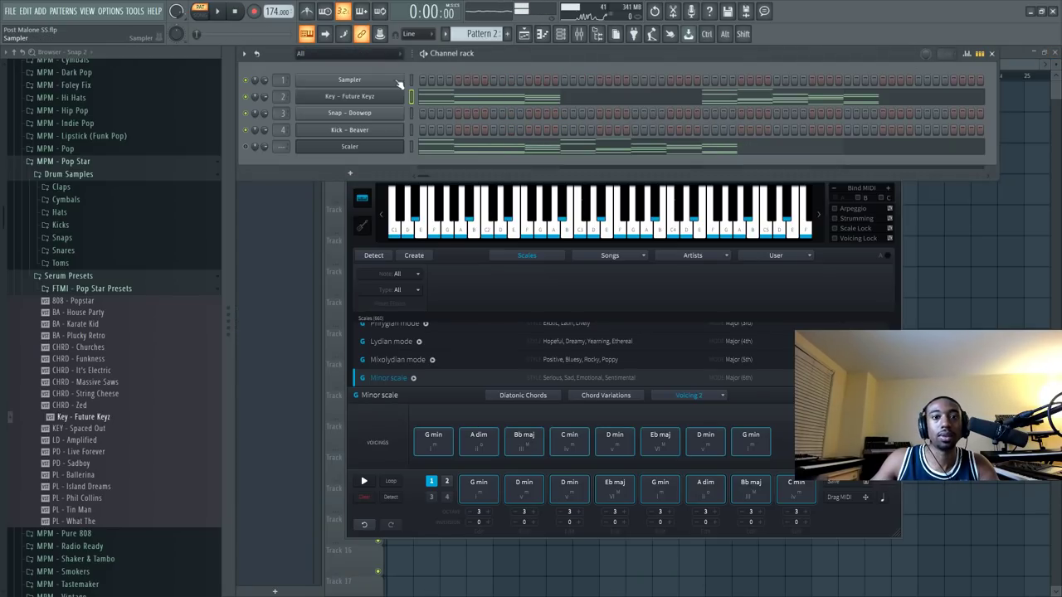
{"action": "right_click", "coordinate": [360, 98]}
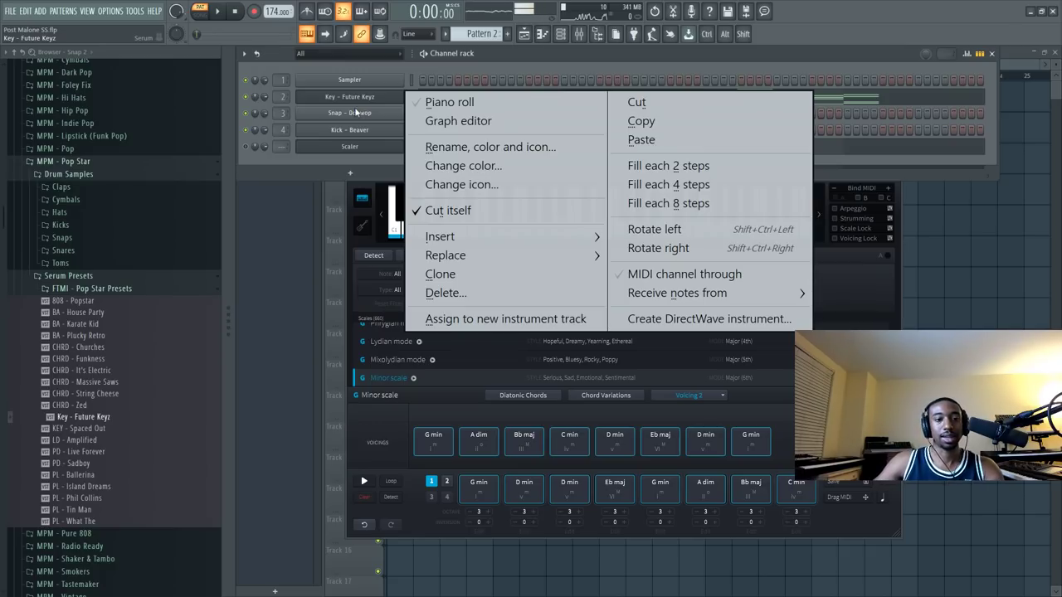
{"action": "left_click", "coordinate": [362, 170]}
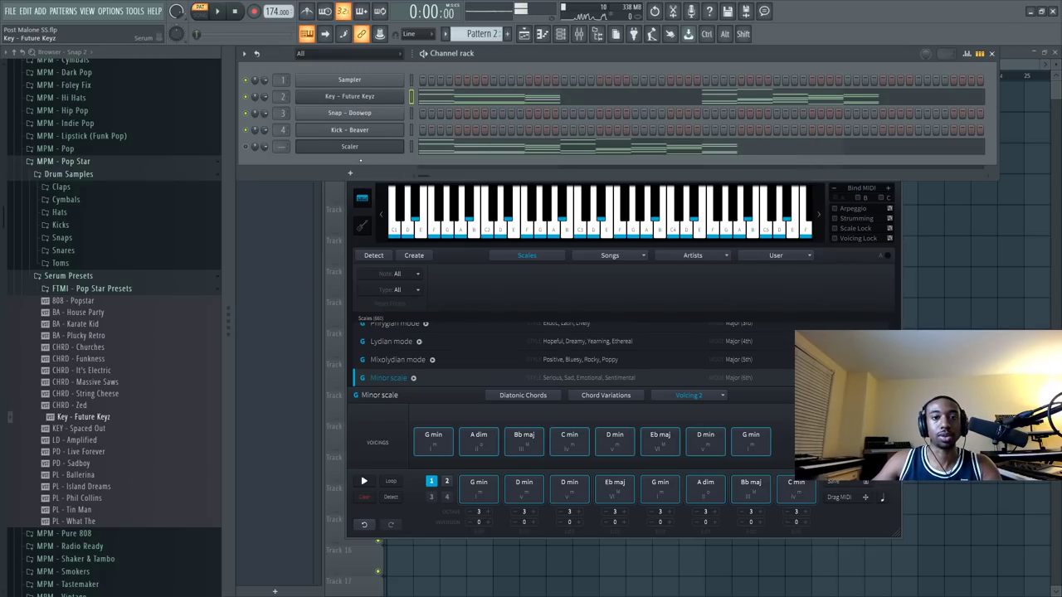
{"action": "right_click", "coordinate": [354, 148]}
{"action": "left_click", "coordinate": [446, 343]}
{"action": "key", "text": "Return"}
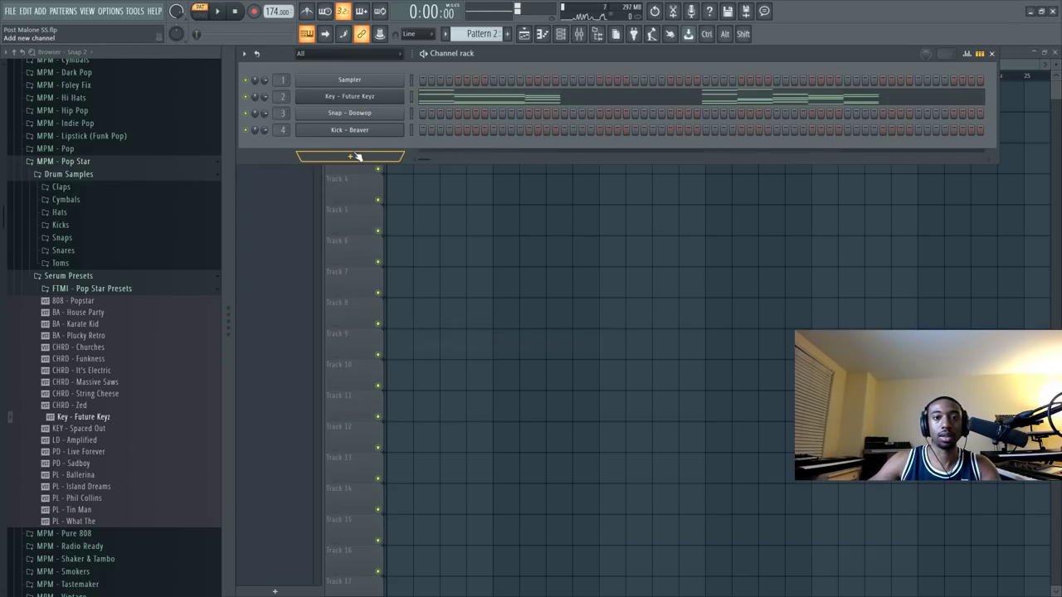
Play the chords briefly and replace the Key - Future Keyz channel's instrument with Ample Guitar M.
{"action": "key", "text": "space"}
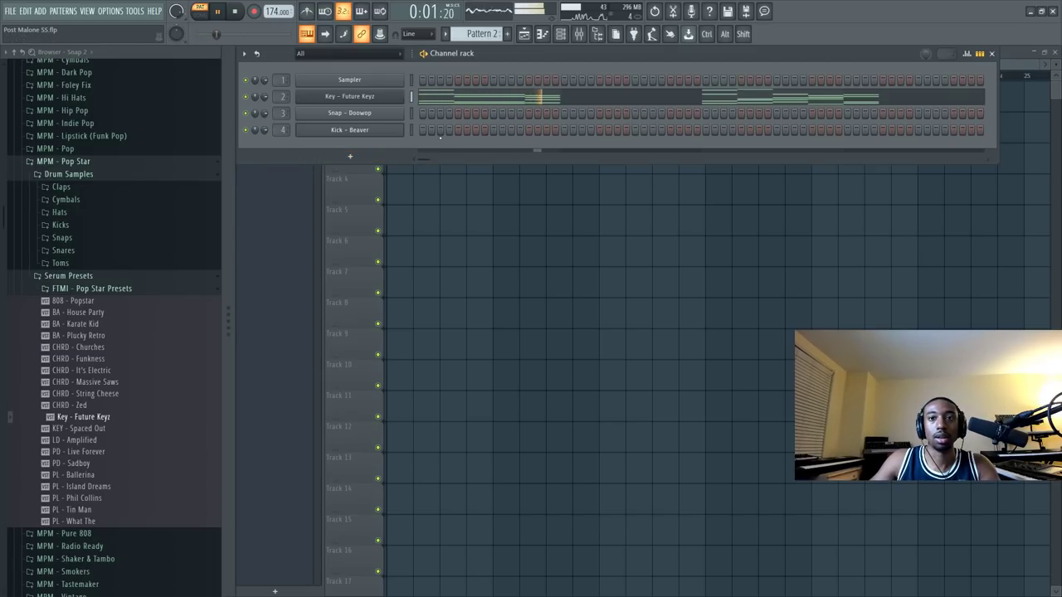
{"action": "key", "text": "space"}
{"action": "right_click", "coordinate": [398, 97]}
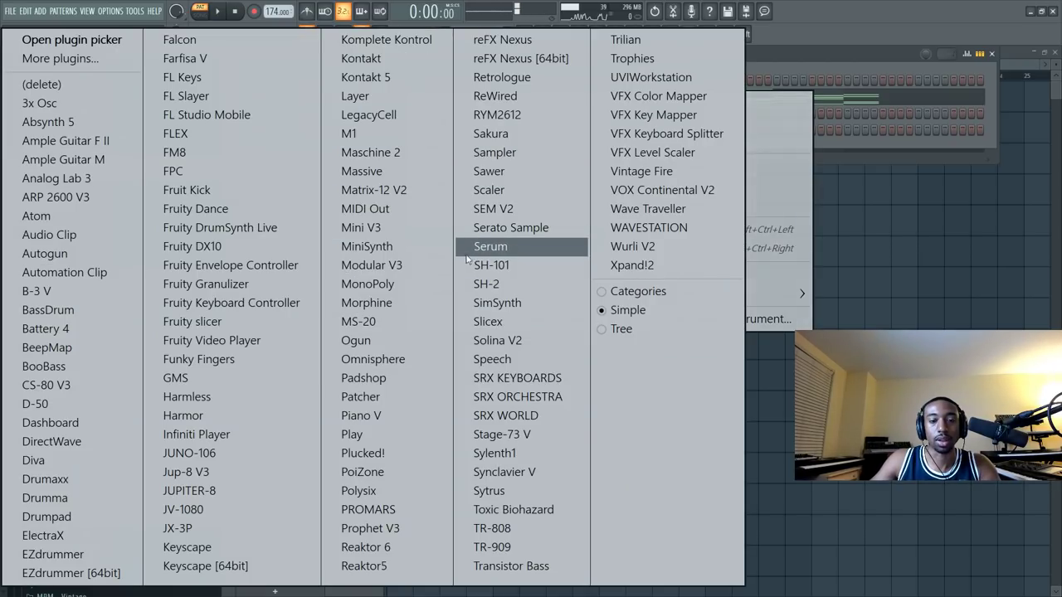
{"action": "left_click", "coordinate": [859, 153]}
{"action": "right_click", "coordinate": [371, 100]}
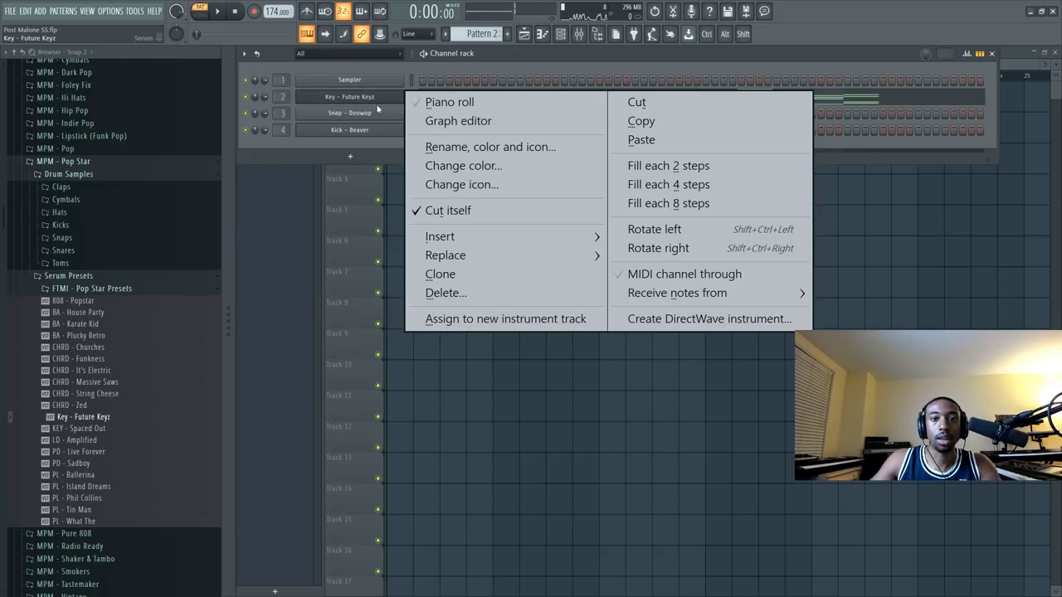
{"action": "mouse_move", "coordinate": [440, 254]}
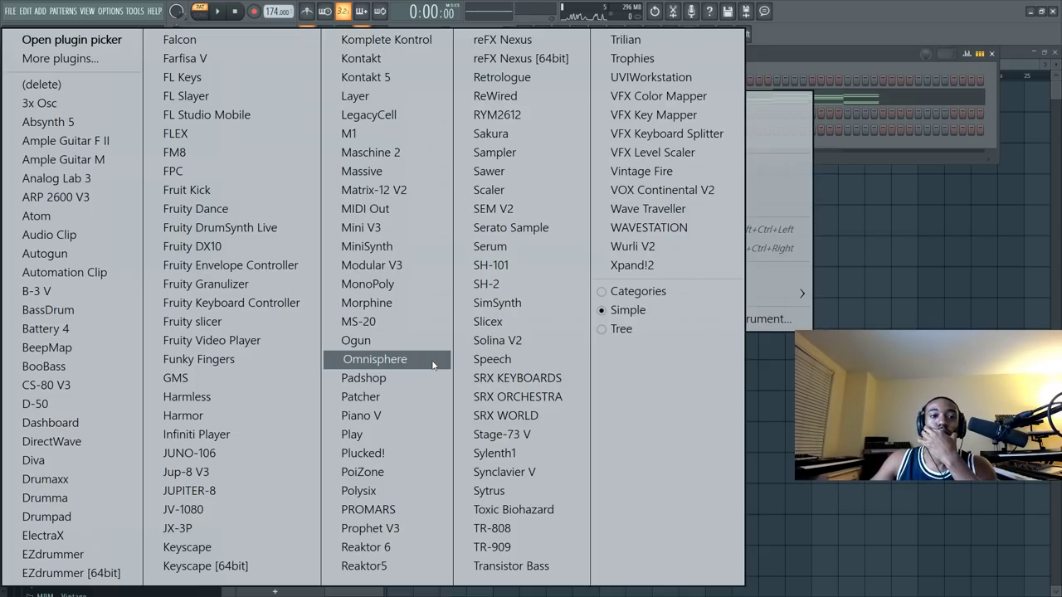
{"action": "left_click", "coordinate": [104, 164]}
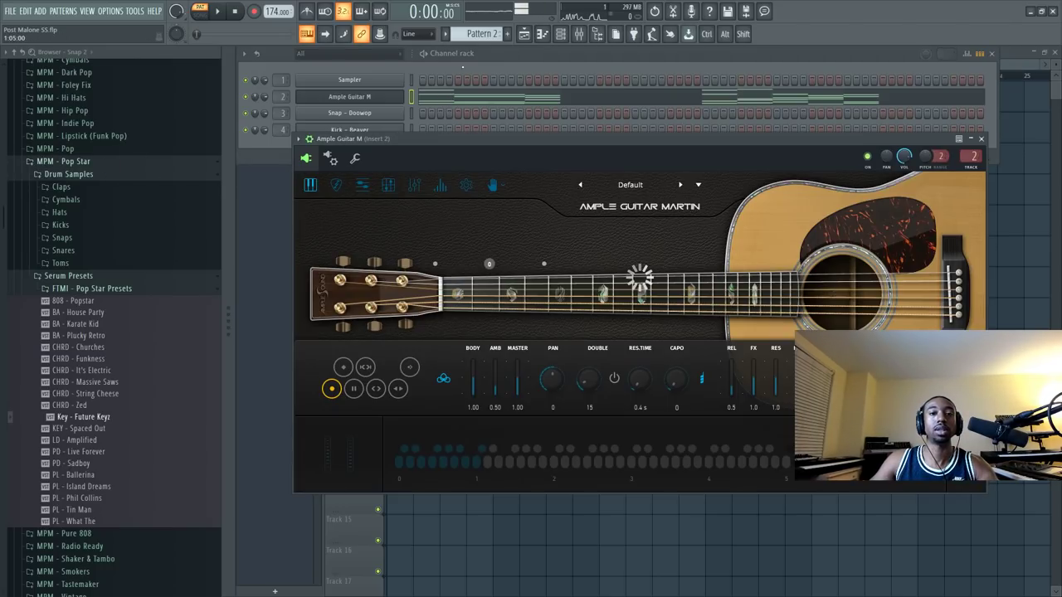
Try to play the chords through Ample Guitar M, and reposition and close its plugin window.
{"action": "key", "text": "space"}
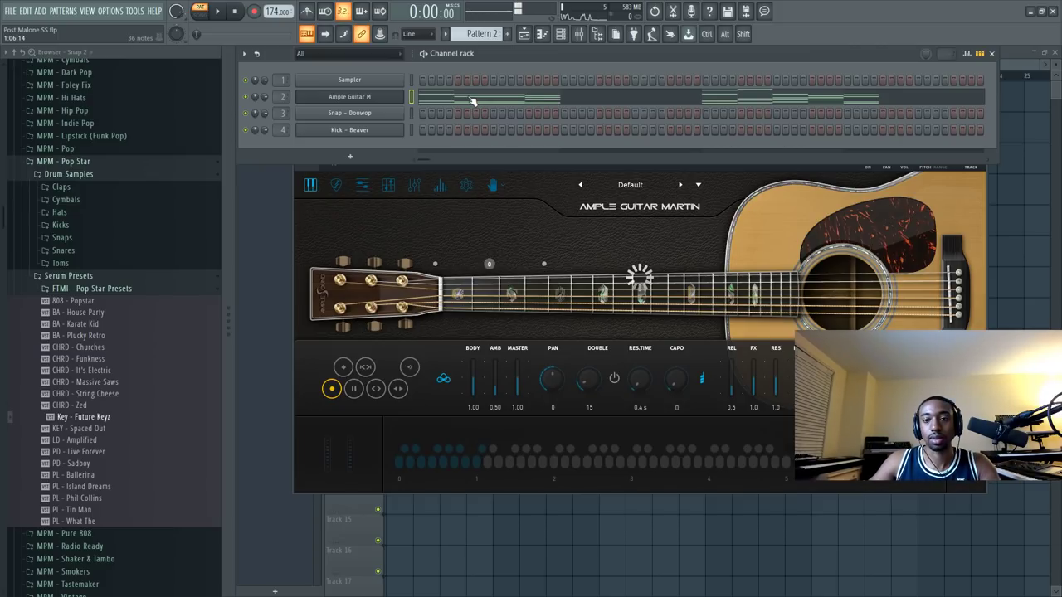
{"action": "key", "text": "space"}
{"action": "left_click", "coordinate": [800, 184]}
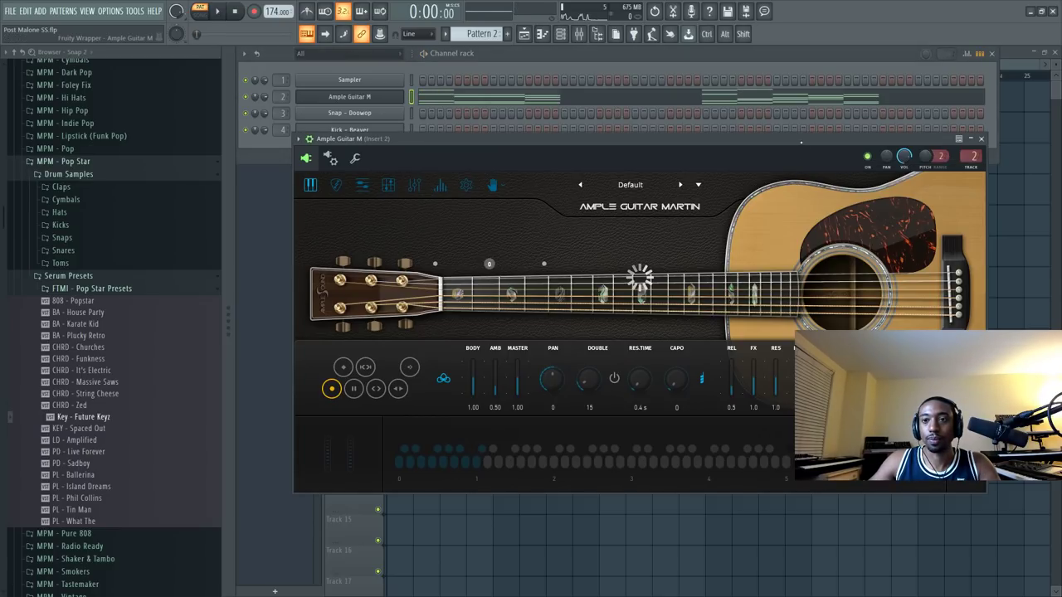
{"action": "left_click_drag", "start_coordinate": [799, 139], "coordinate": [665, 199]}
{"action": "left_click", "coordinate": [847, 199]}
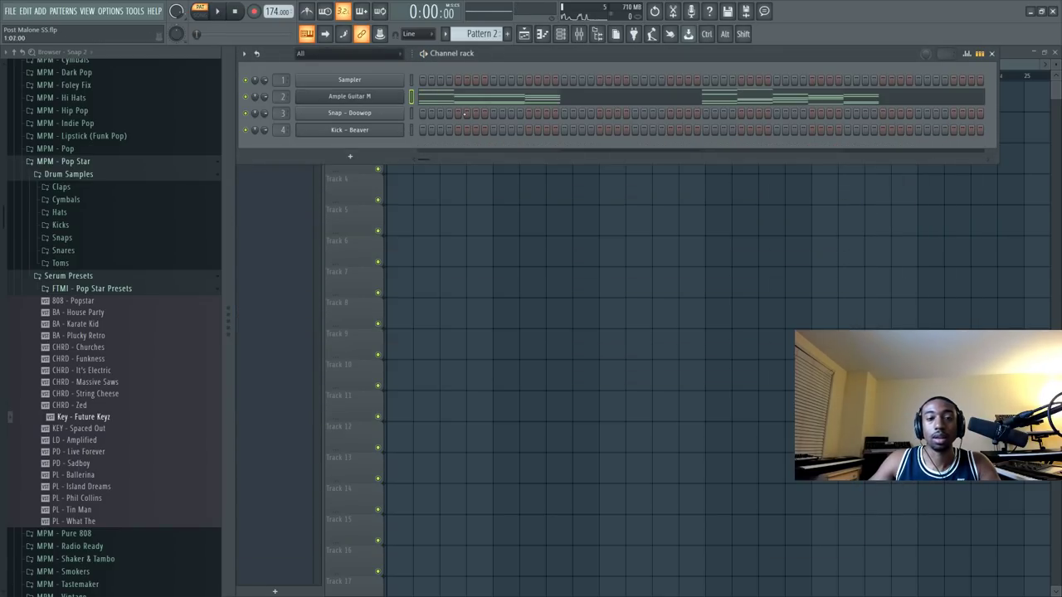
Switch playback to song mode, play the arrangement with the Ample Guitar M window open, and stop it.
{"action": "left_click", "coordinate": [199, 11]}
{"action": "left_click", "coordinate": [218, 10]}
{"action": "left_click", "coordinate": [376, 96]}
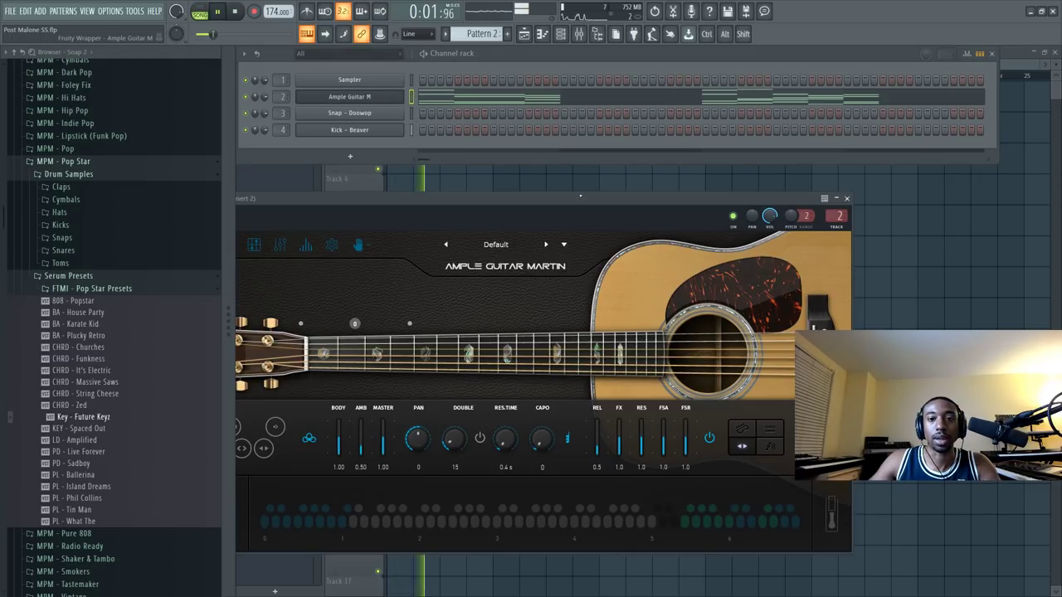
{"action": "left_click", "coordinate": [216, 12]}
Return playback to pattern mode and play Pattern 2 with the Ample Guitar M piano roll open.
{"action": "left_click", "coordinate": [199, 11]}
{"action": "left_click", "coordinate": [215, 12]}
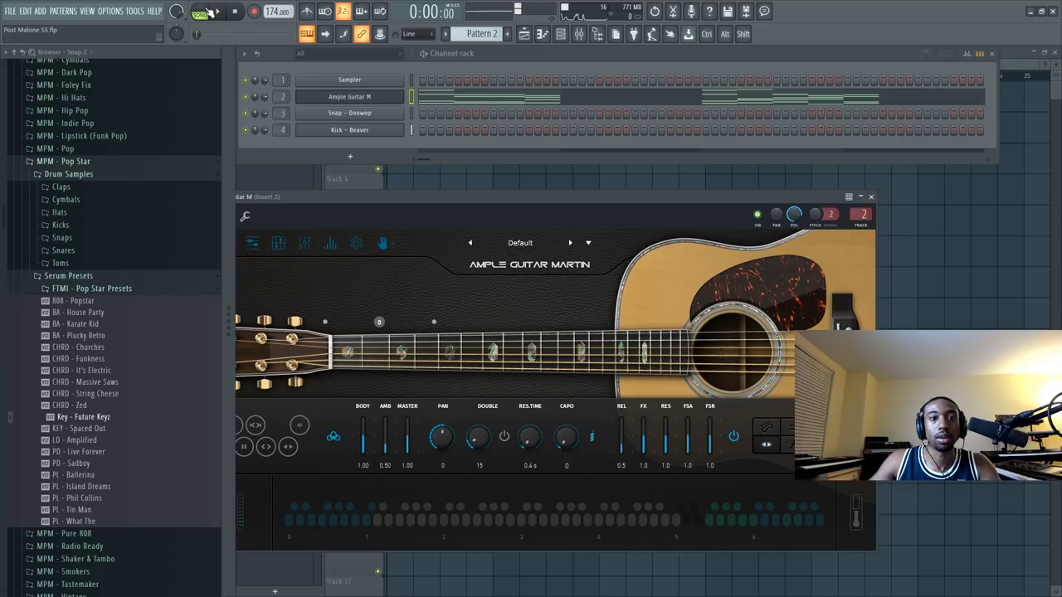
{"action": "left_click", "coordinate": [475, 104]}
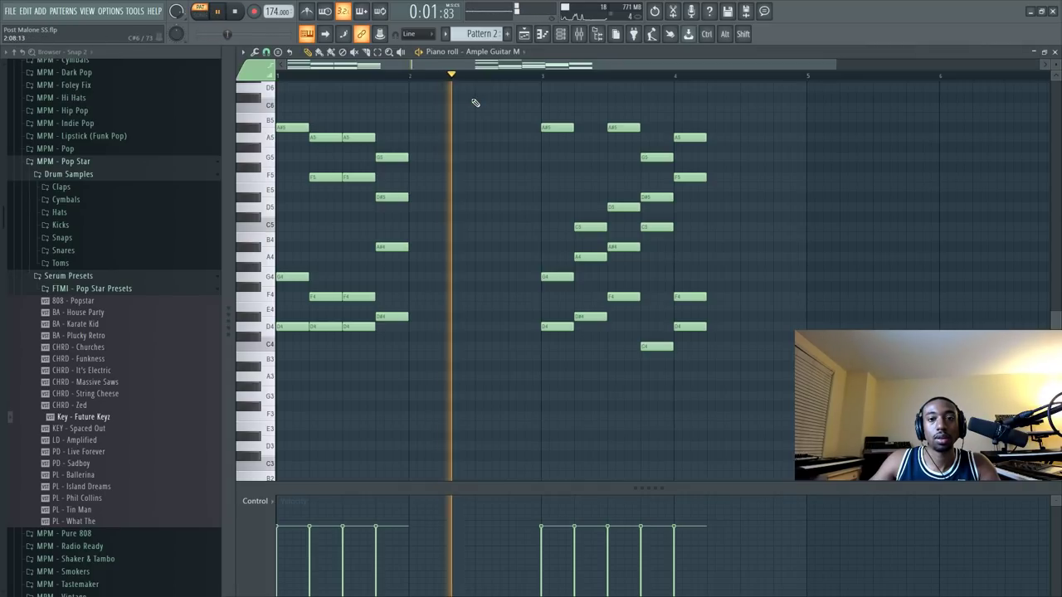
Lengthen the fourth chord (D#4, A#4, D#5, G5) to the start of bar 3 and play the pattern.
{"action": "key", "text": "space"}
{"action": "left_click_drag", "start_coordinate": [403, 137], "coordinate": [540, 240]}
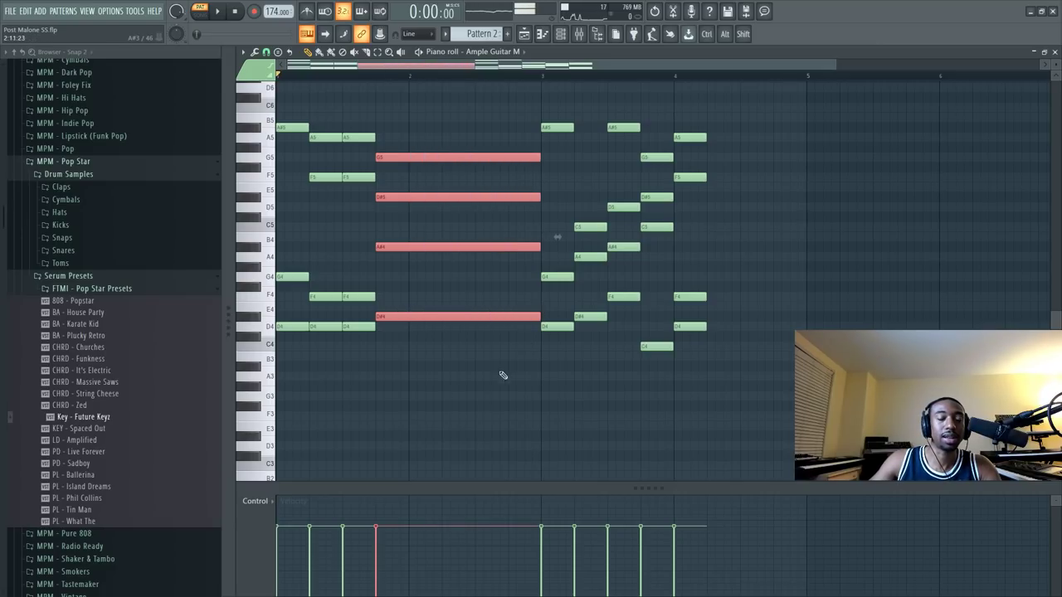
{"action": "left_click", "coordinate": [503, 375]}
{"action": "key", "text": "space"}
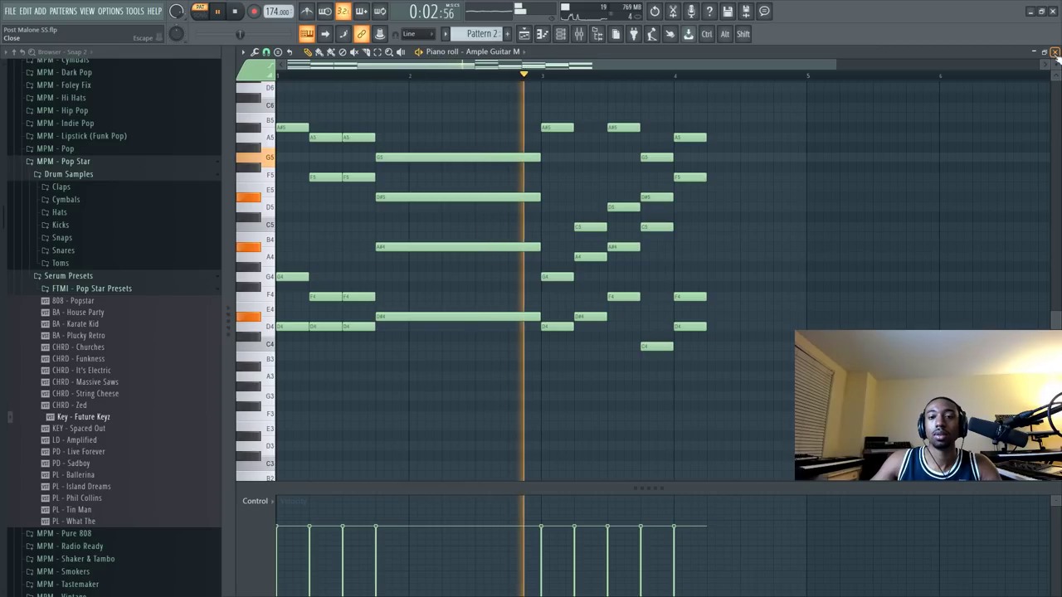
Lengthen the last chord (D4, F4, F5, A5) to the end of bar 4 and close the piano roll.
{"action": "key", "text": "space"}
{"action": "left_click_drag", "start_coordinate": [681, 104], "coordinate": [799, 325]}
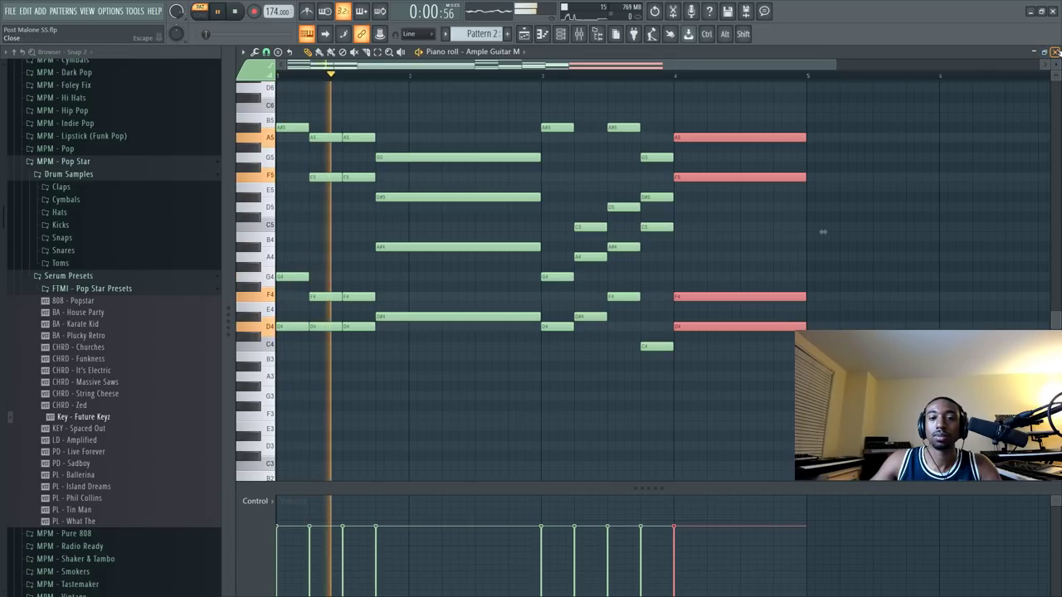
{"action": "left_click", "coordinate": [1055, 52]}
Stop playback and replace the Ample Guitar M channel's instrument with Omnisphere.
{"action": "left_click", "coordinate": [350, 96]}
{"action": "key", "text": "space"}
{"action": "right_click", "coordinate": [375, 101]}
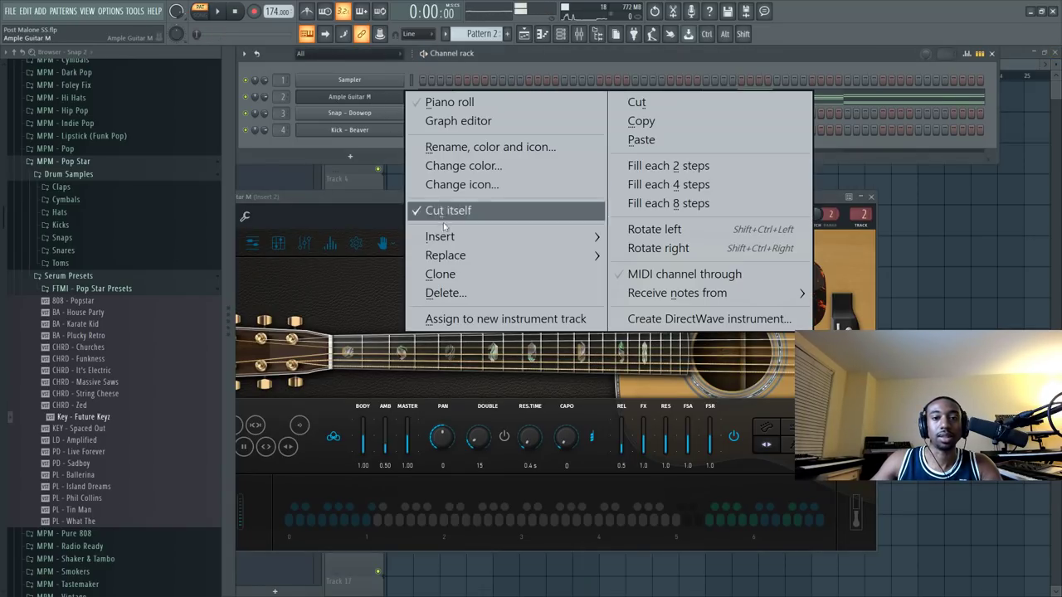
{"action": "mouse_move", "coordinate": [464, 254]}
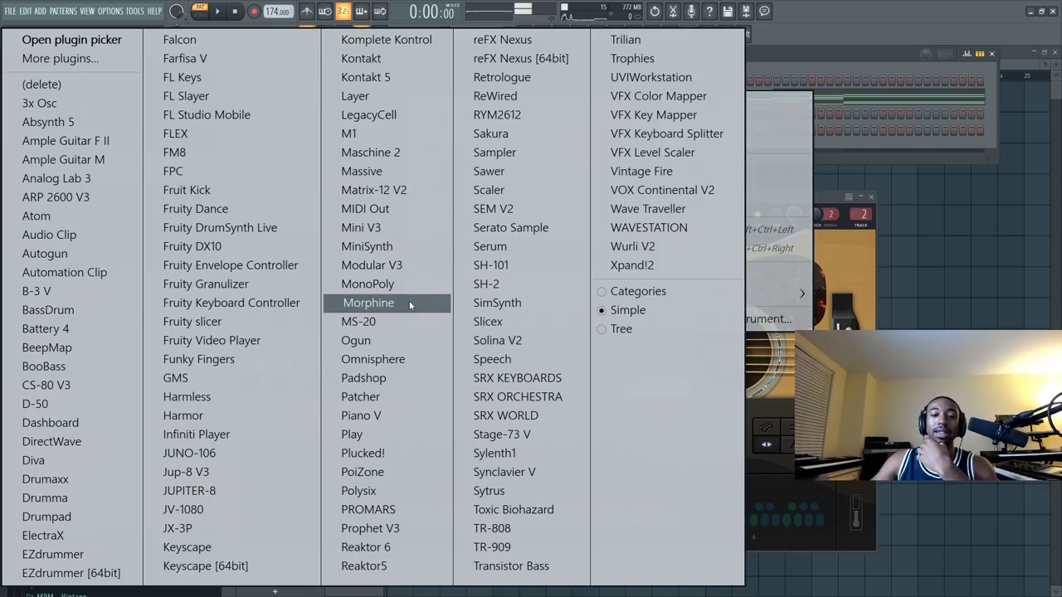
{"action": "left_click", "coordinate": [393, 360]}
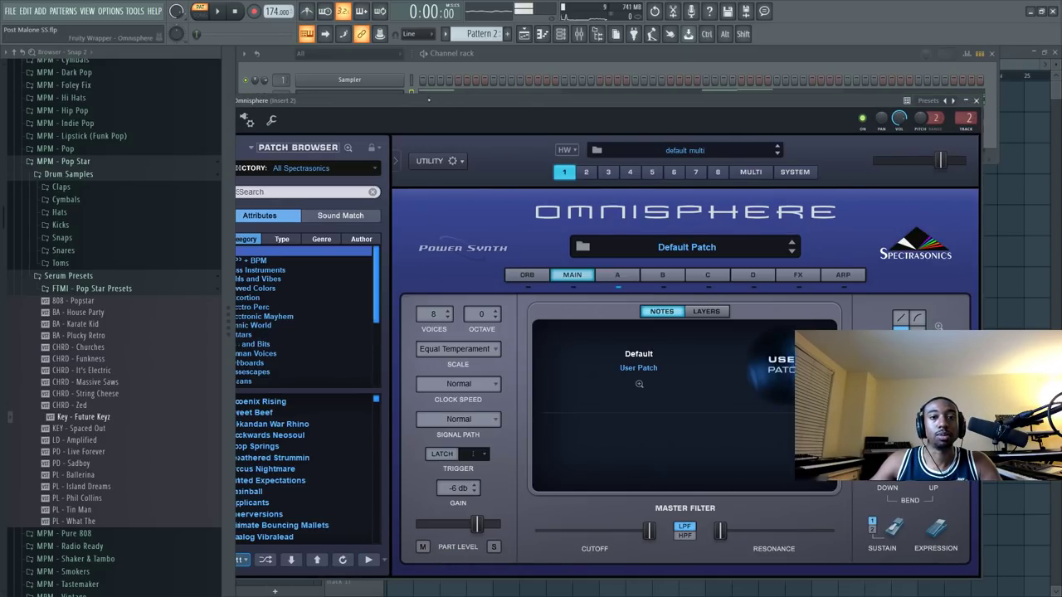
Reposition the Omnisphere window and filter its patches to Synth Poly and Analog Classics in shuffled order.
{"action": "left_click_drag", "start_coordinate": [416, 118], "coordinate": [490, 113]}
{"action": "scroll", "coordinate": [366, 333], "scroll_direction": "down", "scroll_amount": 5}
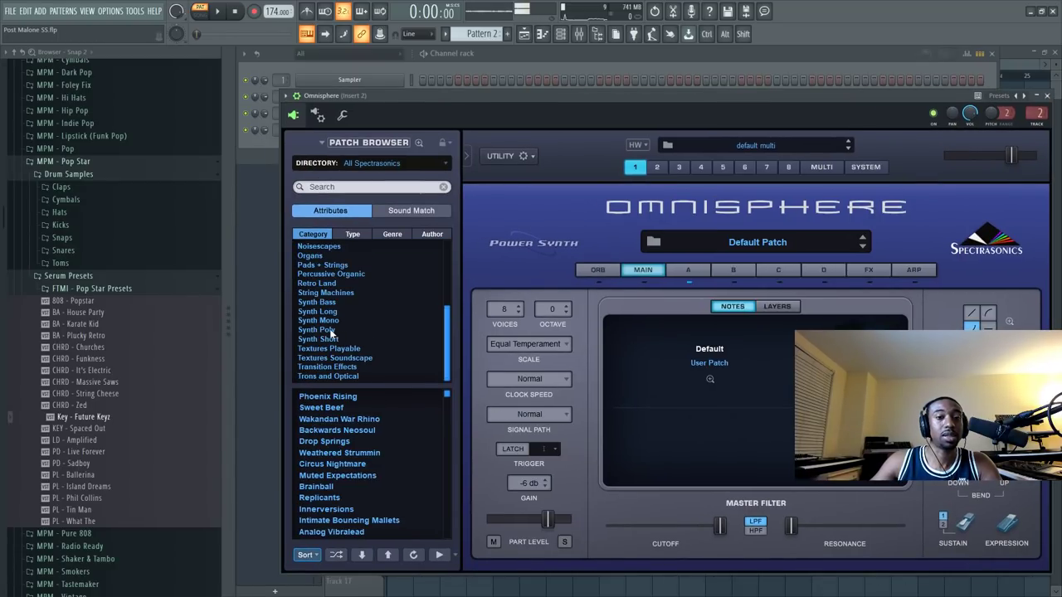
{"action": "left_click", "coordinate": [333, 331]}
{"action": "left_click", "coordinate": [353, 234]}
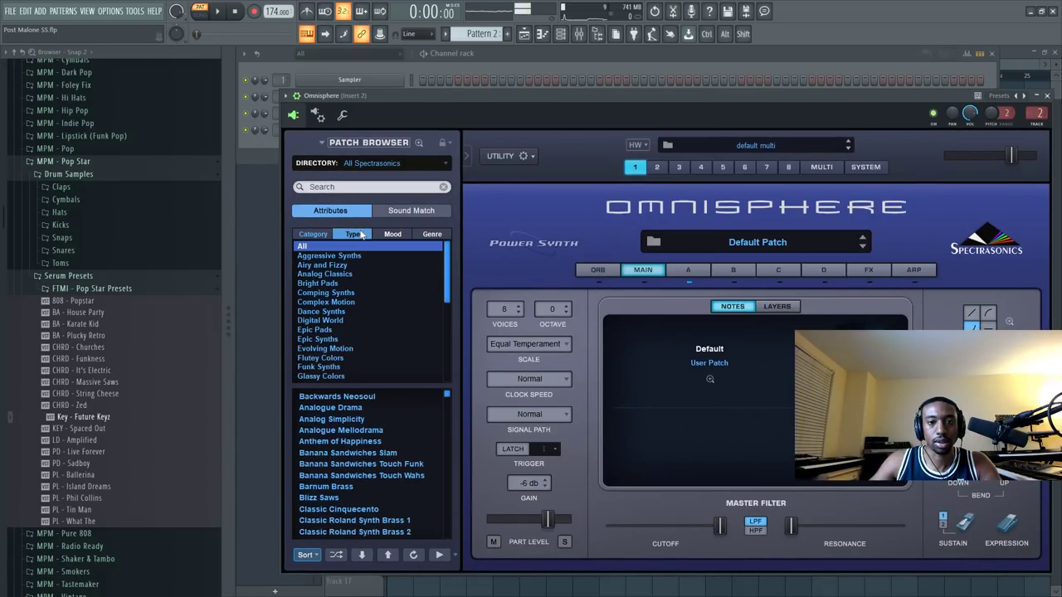
{"action": "left_click", "coordinate": [335, 274]}
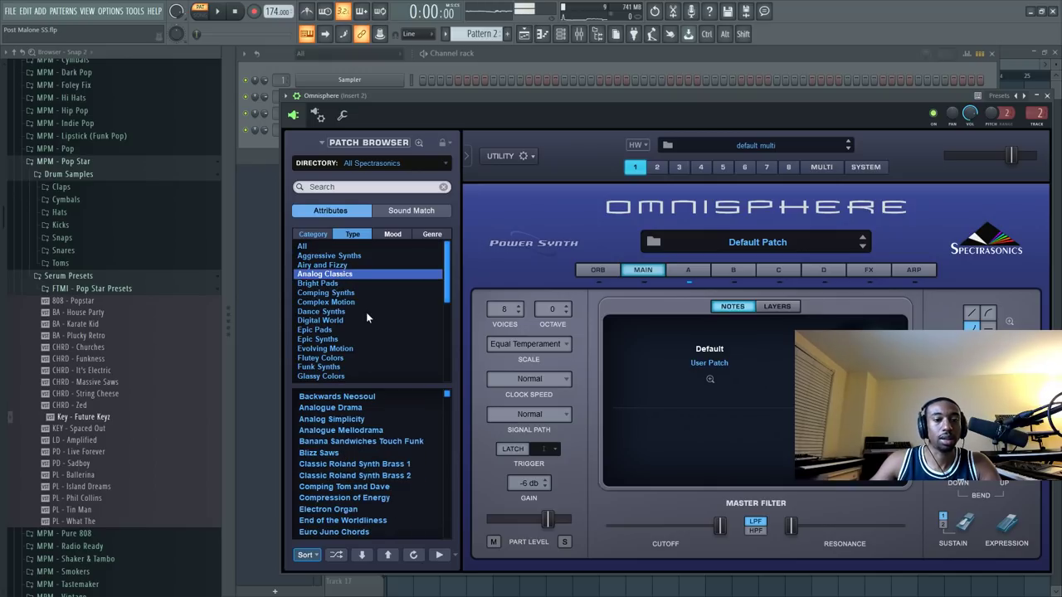
{"action": "scroll", "coordinate": [366, 313], "scroll_direction": "down", "scroll_amount": 6}
{"action": "scroll", "coordinate": [338, 439], "scroll_direction": "down", "scroll_amount": 2}
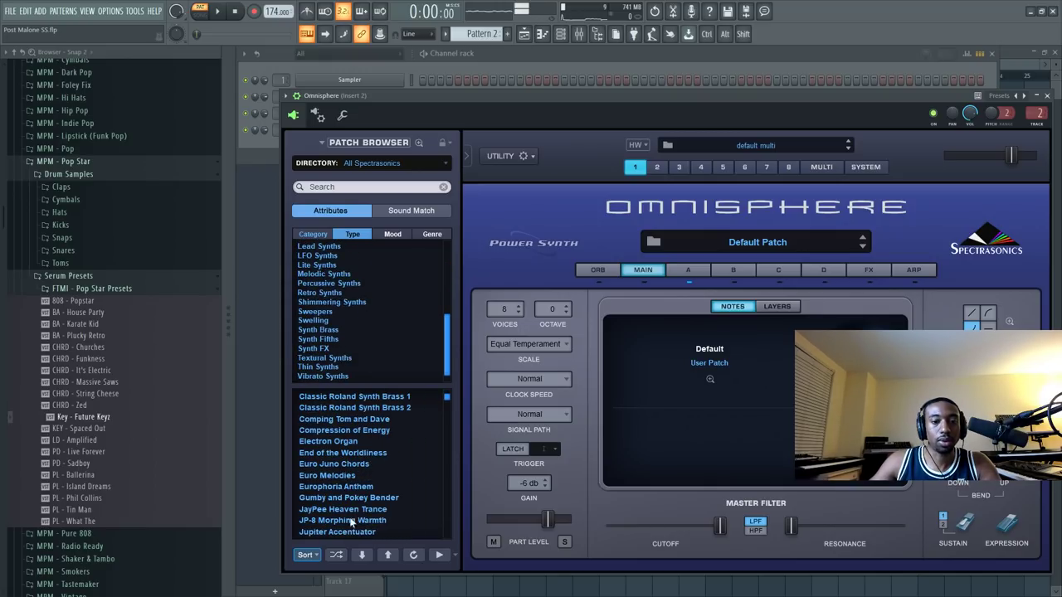
{"action": "left_click", "coordinate": [336, 556]}
Load the JP08 - Dubby Brass patch and play Pattern 2 with it, adjusting the Omnisphere channel's volume.
{"action": "left_click", "coordinate": [347, 466]}
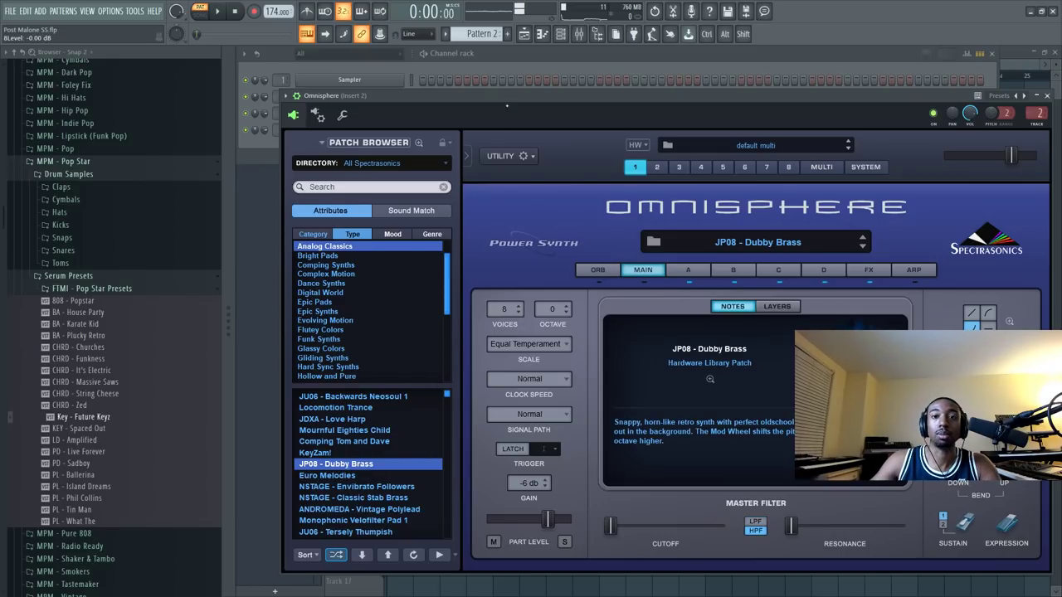
{"action": "left_click", "coordinate": [501, 55]}
{"action": "left_click_drag", "start_coordinate": [264, 113], "coordinate": [265, 118]}
{"action": "key", "text": "space"}
{"action": "key", "text": "space"}
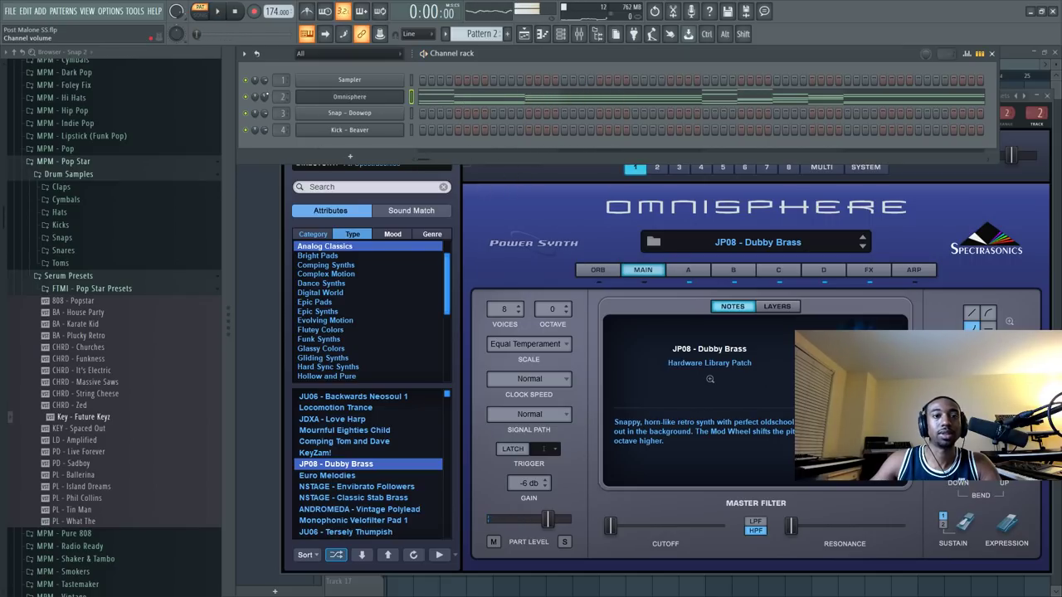
{"action": "key", "text": "space"}
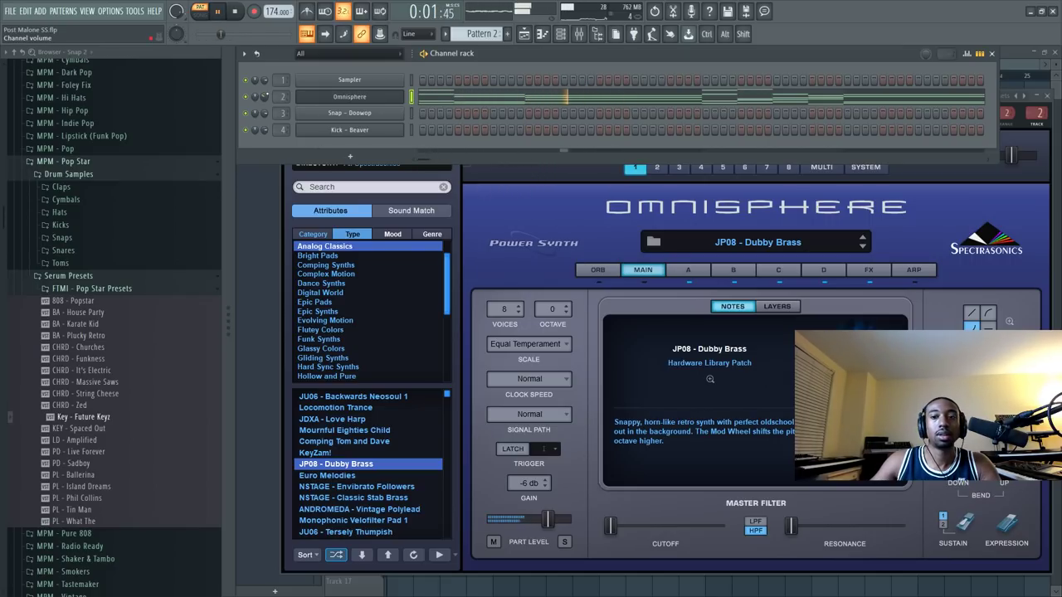
{"action": "key", "text": "space"}
Audition the KeyZam! and JDXA - Love Harp patches while the chord pattern plays.
{"action": "scroll", "coordinate": [398, 460], "scroll_direction": "down", "scroll_amount": 1}
{"action": "left_click", "coordinate": [337, 432]}
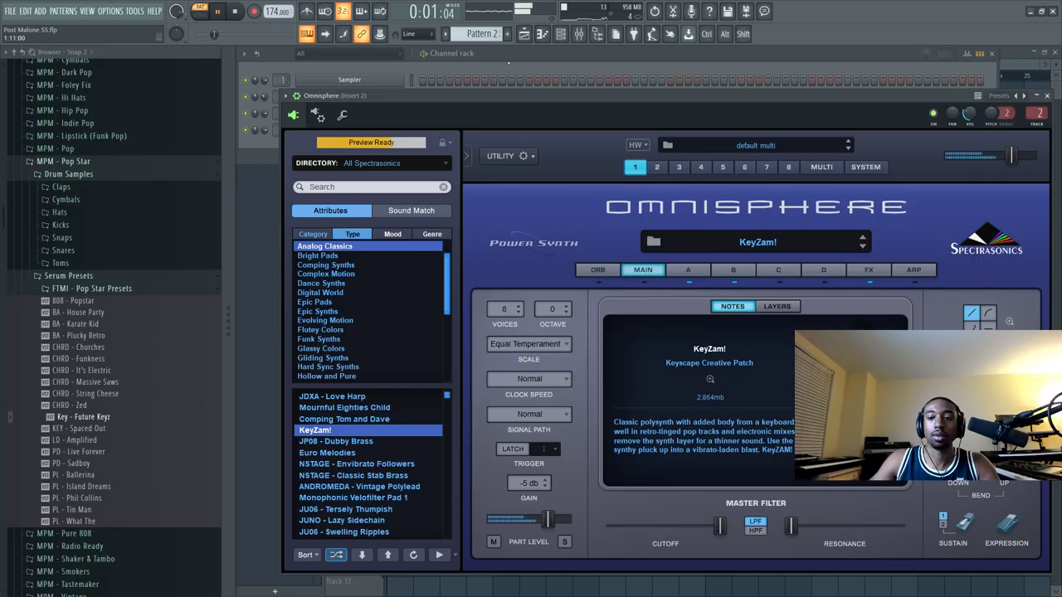
{"action": "left_click", "coordinate": [360, 397]}
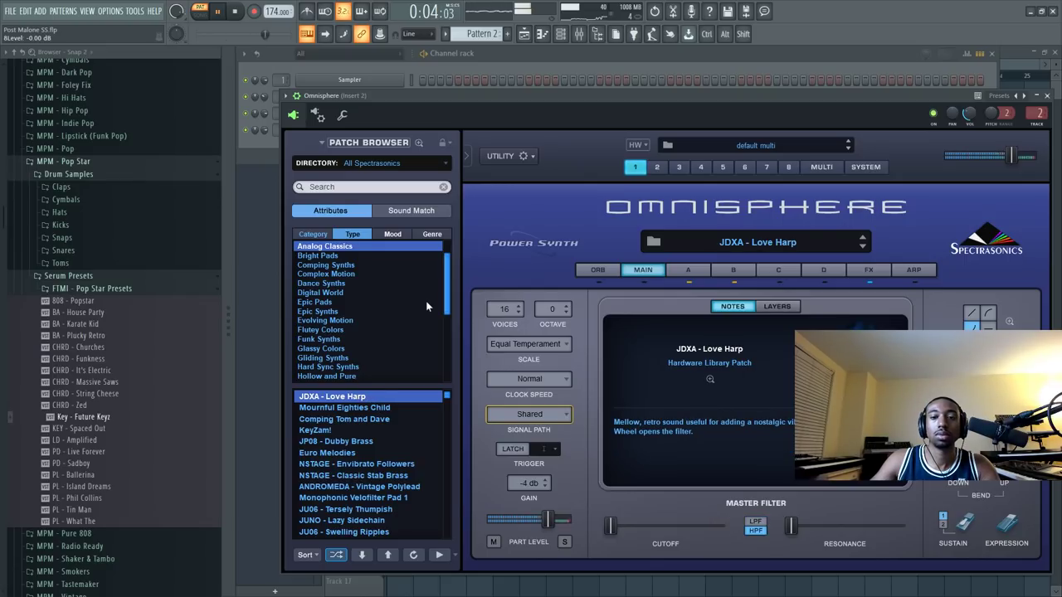
Switch the patch directory to Keyscape Creative and audition the Return of Mr. Cole patch on the chords.
{"action": "left_click", "coordinate": [388, 163]}
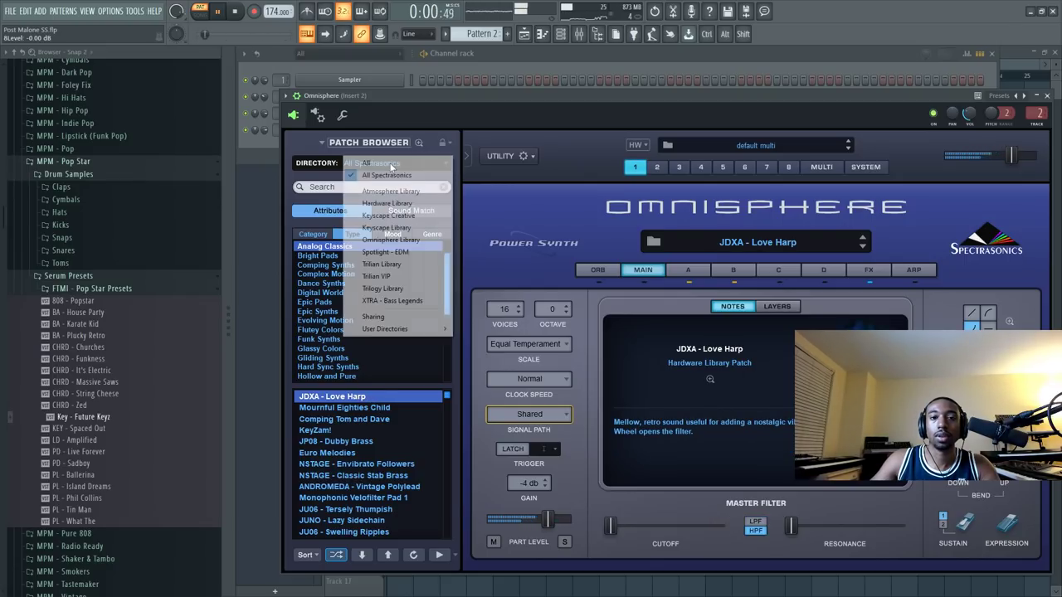
{"action": "left_click", "coordinate": [398, 217]}
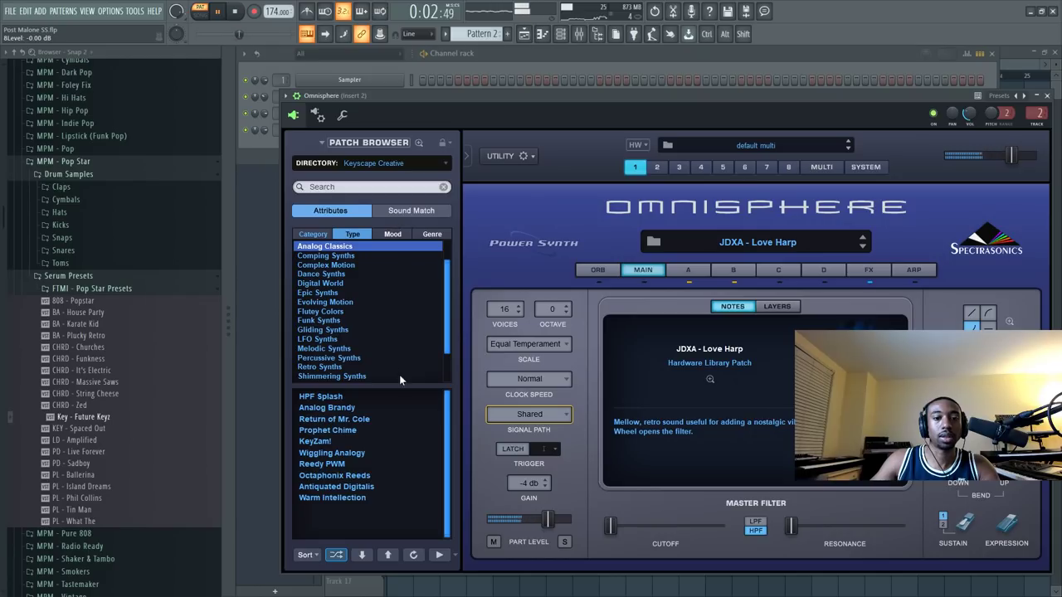
{"action": "key", "text": "space"}
{"action": "left_click", "coordinate": [350, 419]}
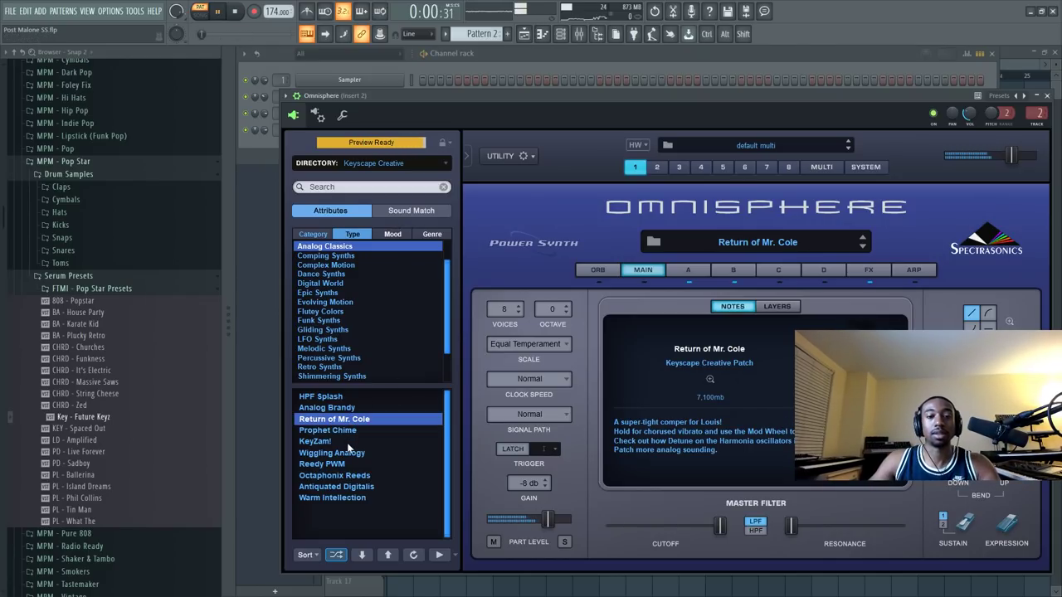
Audition the Wiggling Analogy, Octaphonix Reeds and HPF Splash patches on the chord pattern.
{"action": "left_click", "coordinate": [350, 453]}
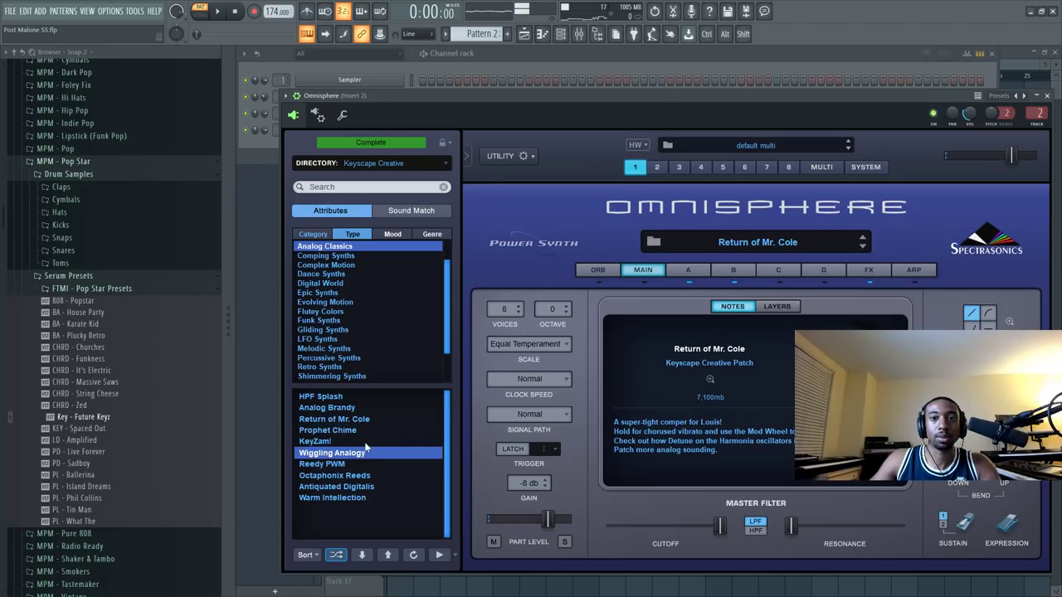
{"action": "key", "text": "space"}
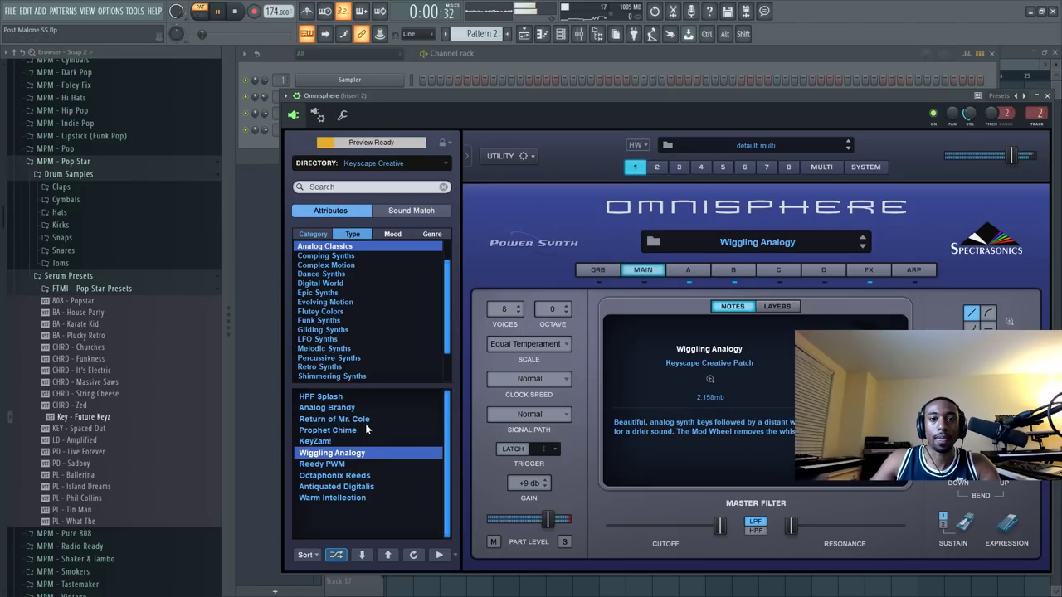
{"action": "key", "text": "space"}
{"action": "left_click", "coordinate": [365, 475]}
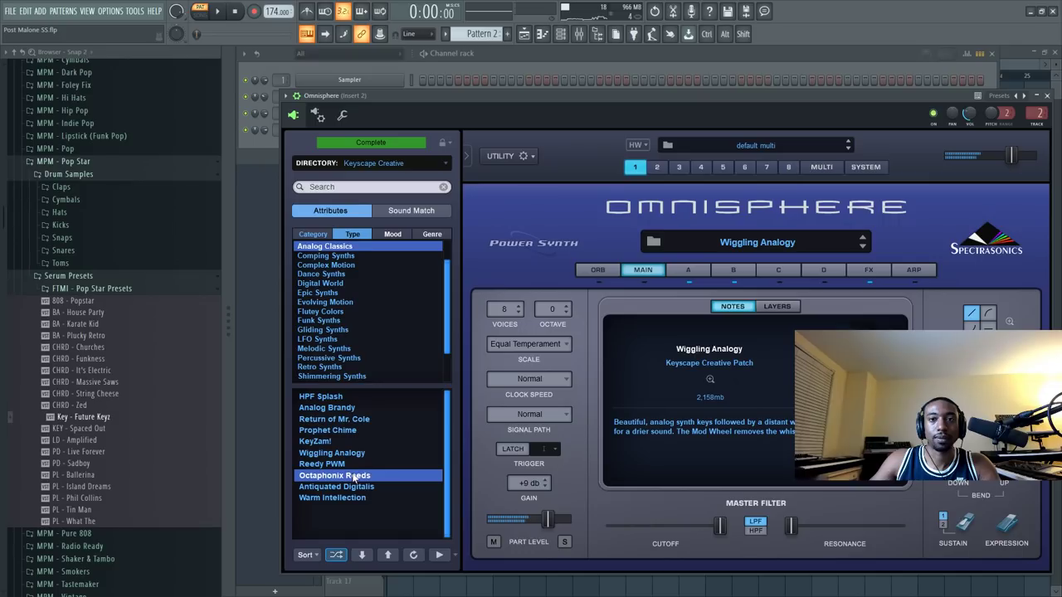
{"action": "key", "text": "space"}
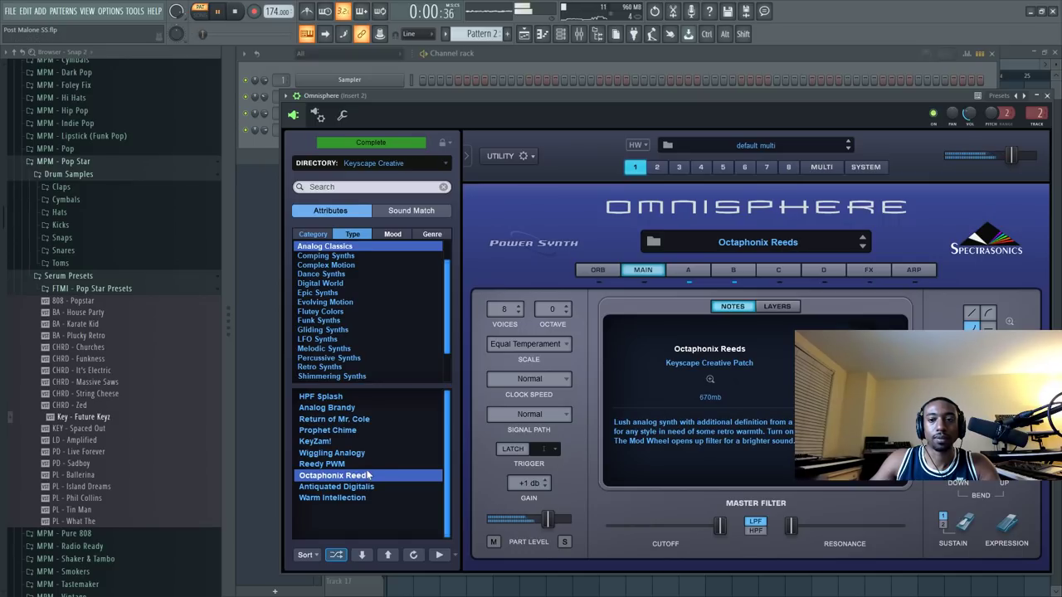
{"action": "key", "text": "space"}
{"action": "left_click", "coordinate": [328, 397]}
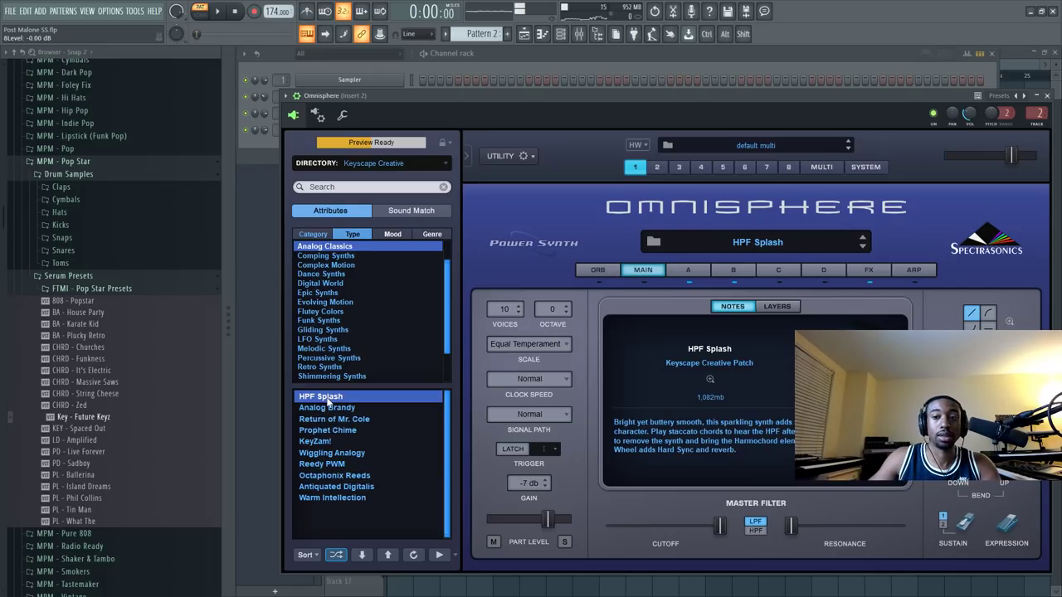
Reset the patch Type filter to All and search the Keyscape Creative patches for "dark".
{"action": "scroll", "coordinate": [352, 332], "scroll_direction": "down", "scroll_amount": 2}
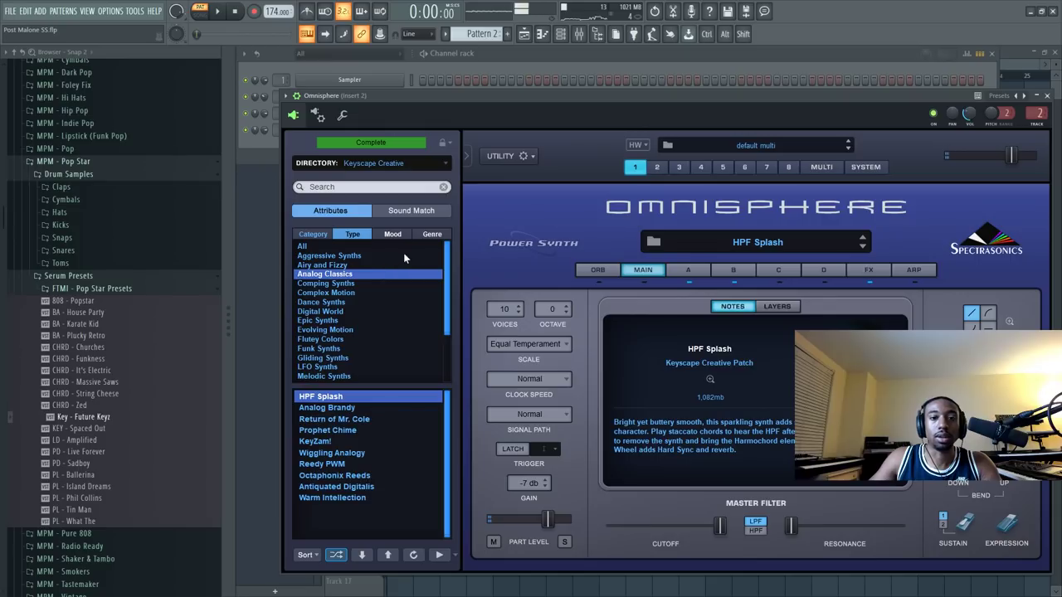
{"action": "left_click", "coordinate": [430, 235]}
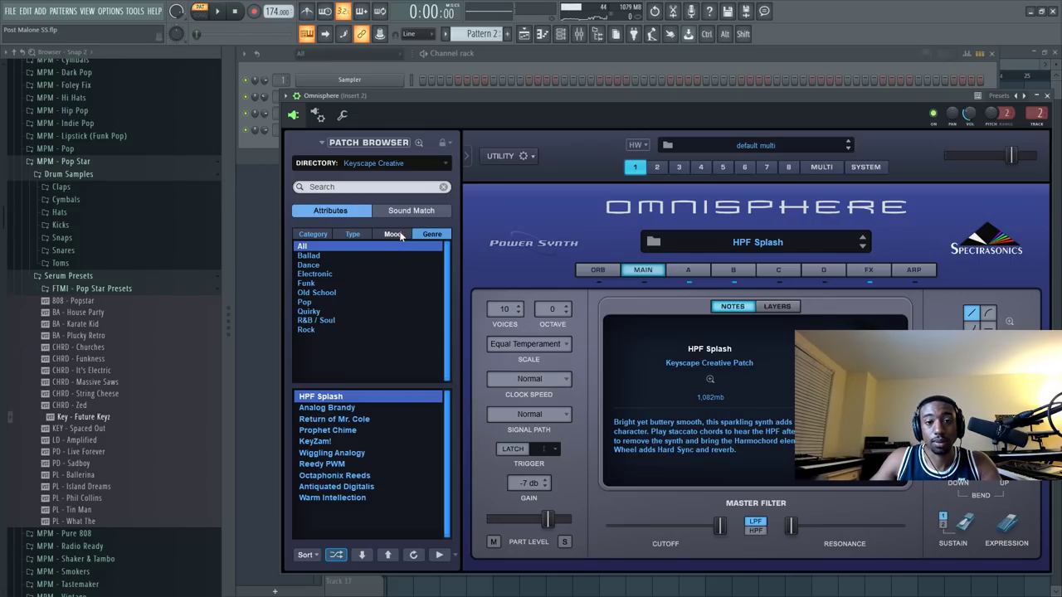
{"action": "left_click", "coordinate": [394, 235]}
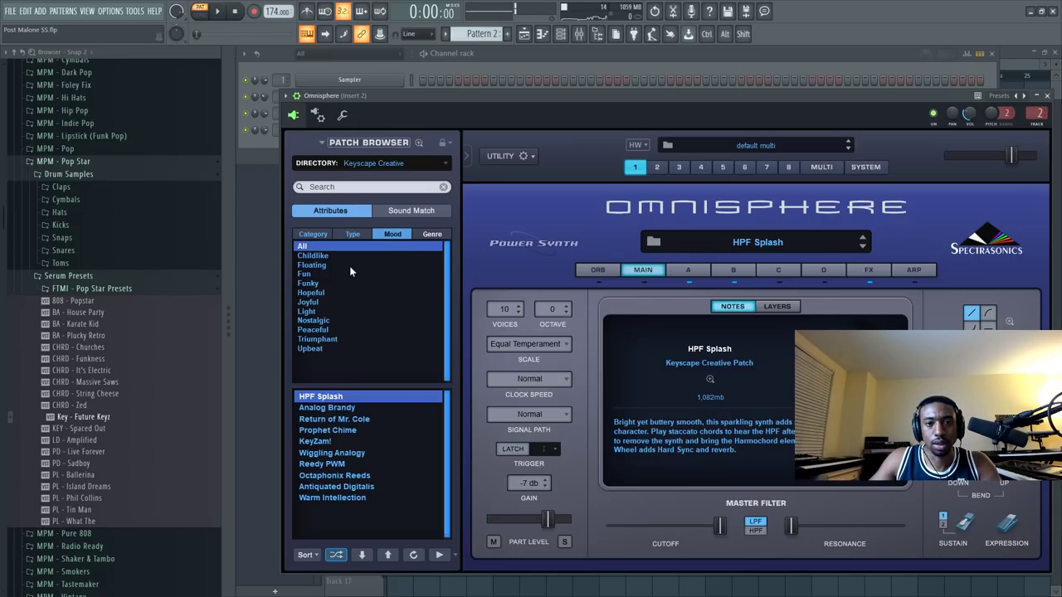
{"action": "left_click", "coordinate": [353, 234]}
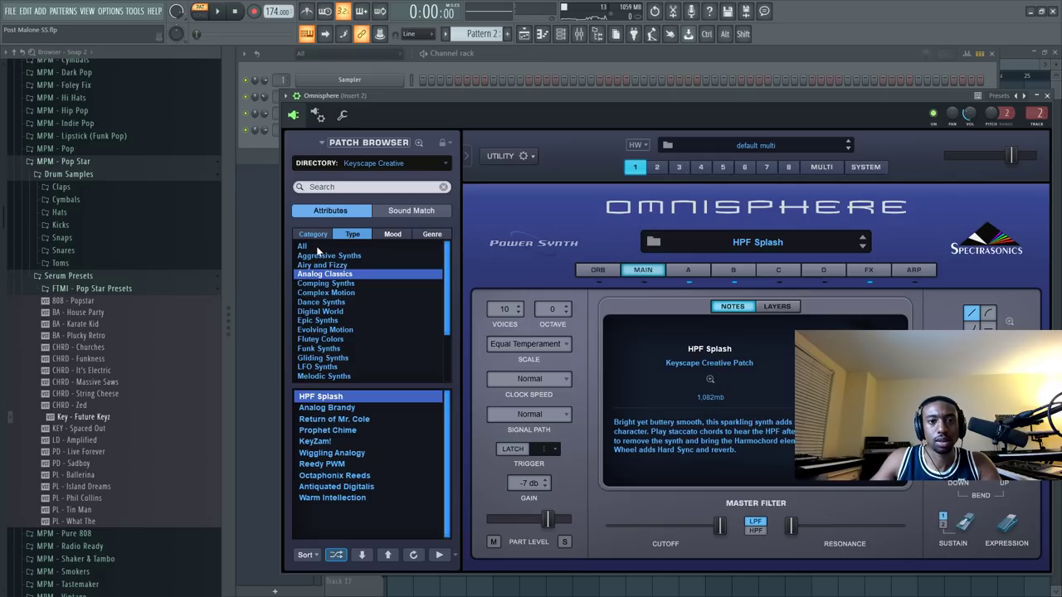
{"action": "left_click", "coordinate": [316, 246]}
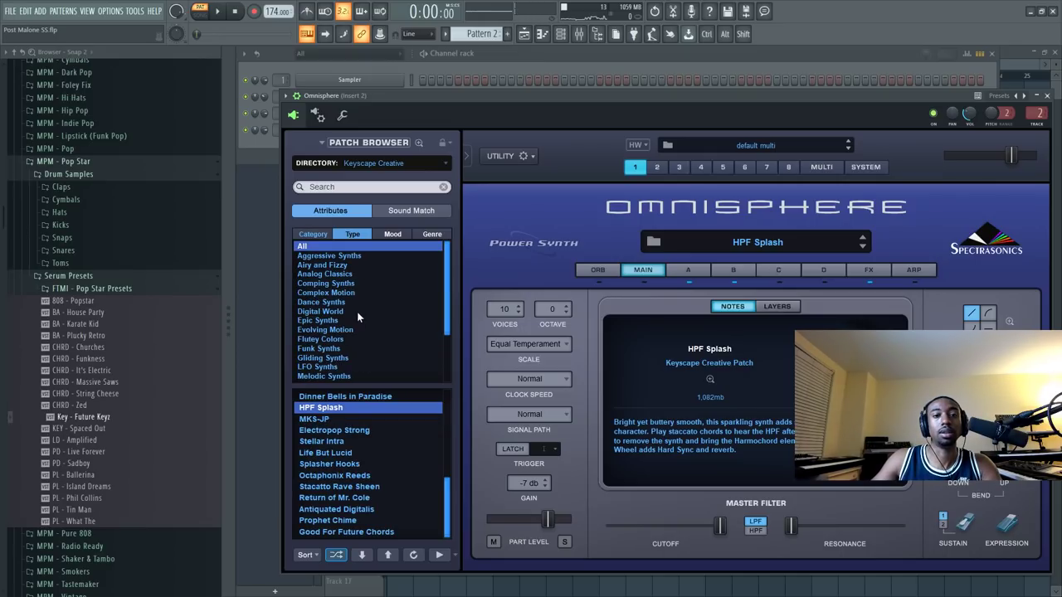
{"action": "left_click", "coordinate": [390, 235]}
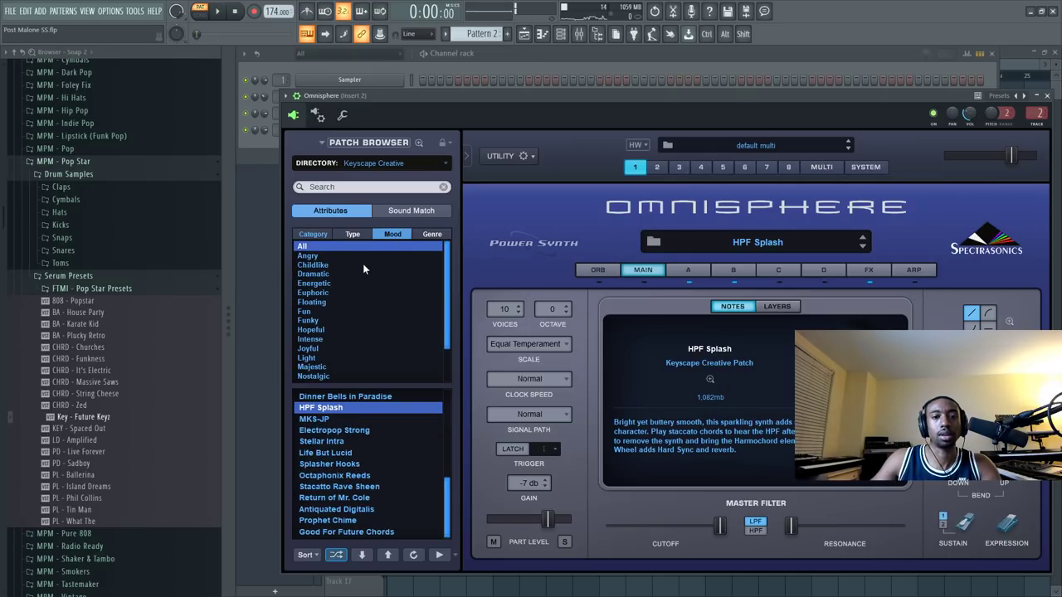
{"action": "left_click", "coordinate": [370, 187]}
{"action": "type", "text": "dark"}
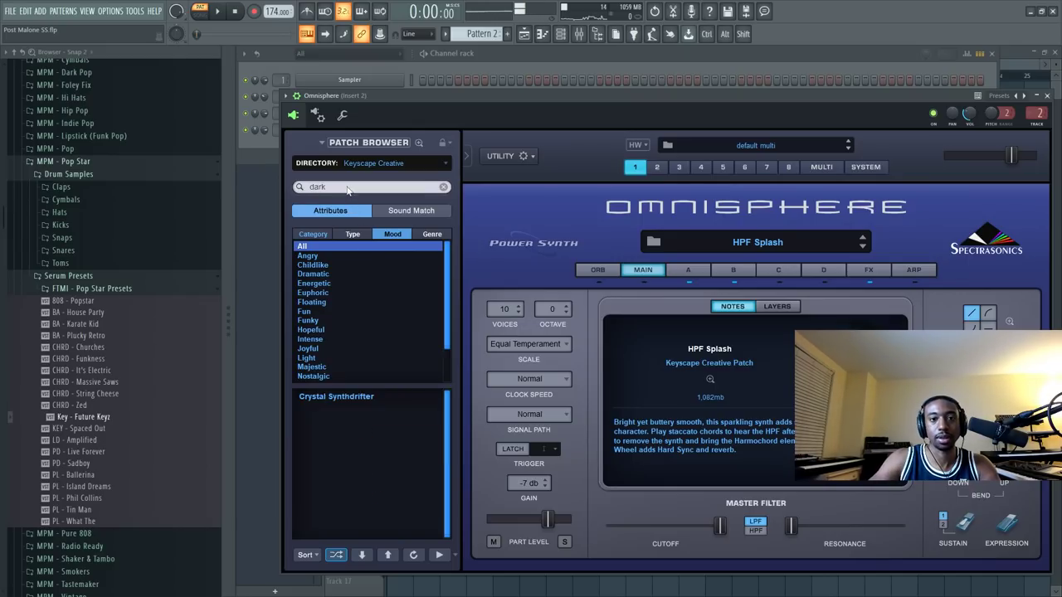
Load the Crystal Synthdrifter patch from the search results and play Pattern 2 through it.
{"action": "left_click", "coordinate": [313, 234]}
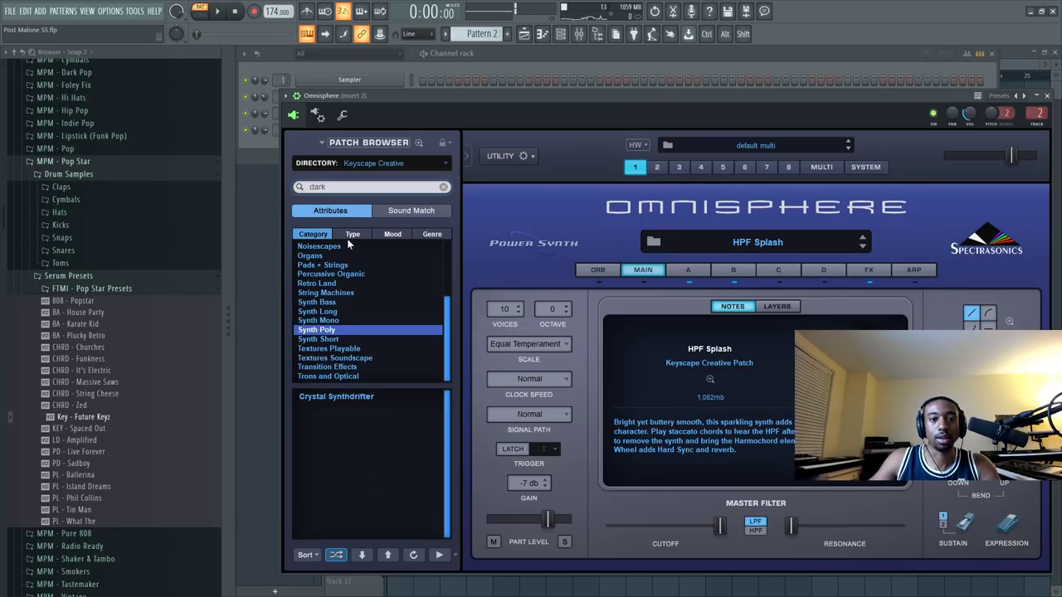
{"action": "left_click", "coordinate": [355, 234]}
{"action": "left_click", "coordinate": [384, 235]}
{"action": "left_click", "coordinate": [431, 235]}
{"action": "left_click", "coordinate": [353, 234]}
{"action": "left_click", "coordinate": [313, 235]}
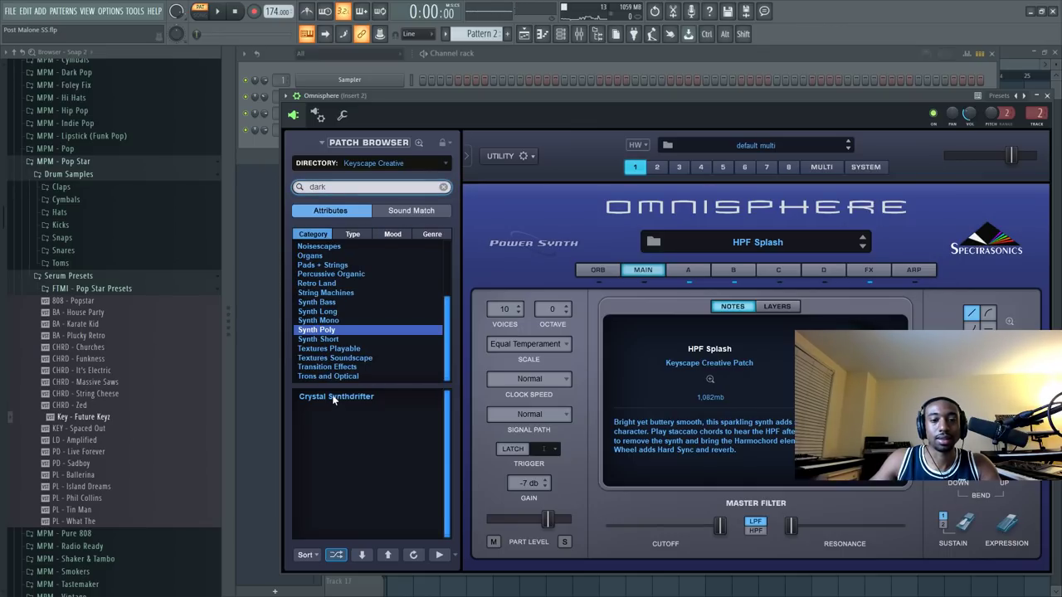
{"action": "left_click", "coordinate": [333, 396]}
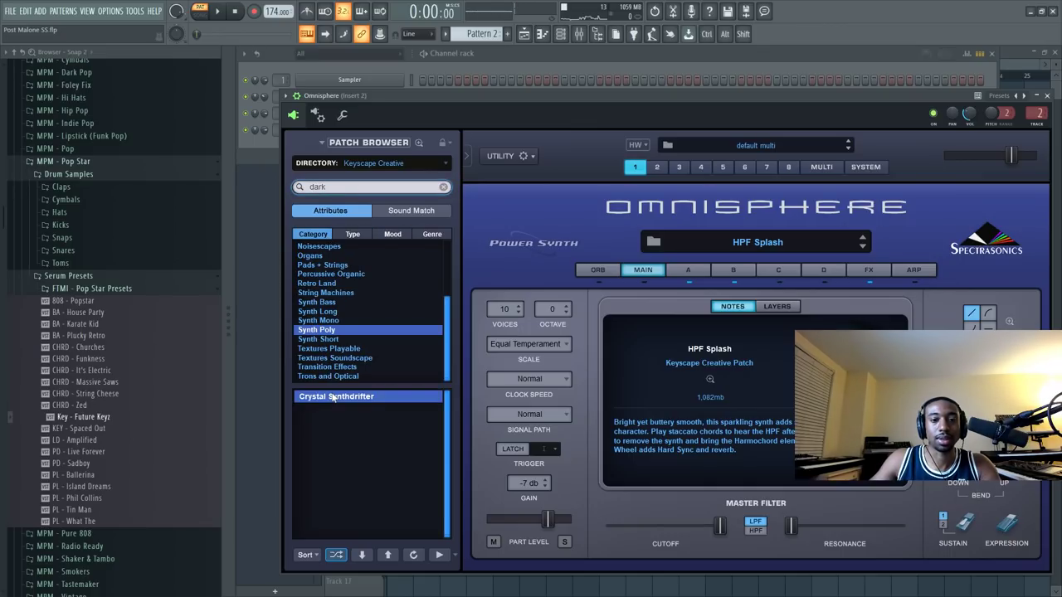
{"action": "left_click", "coordinate": [495, 68]}
{"action": "key", "text": "space"}
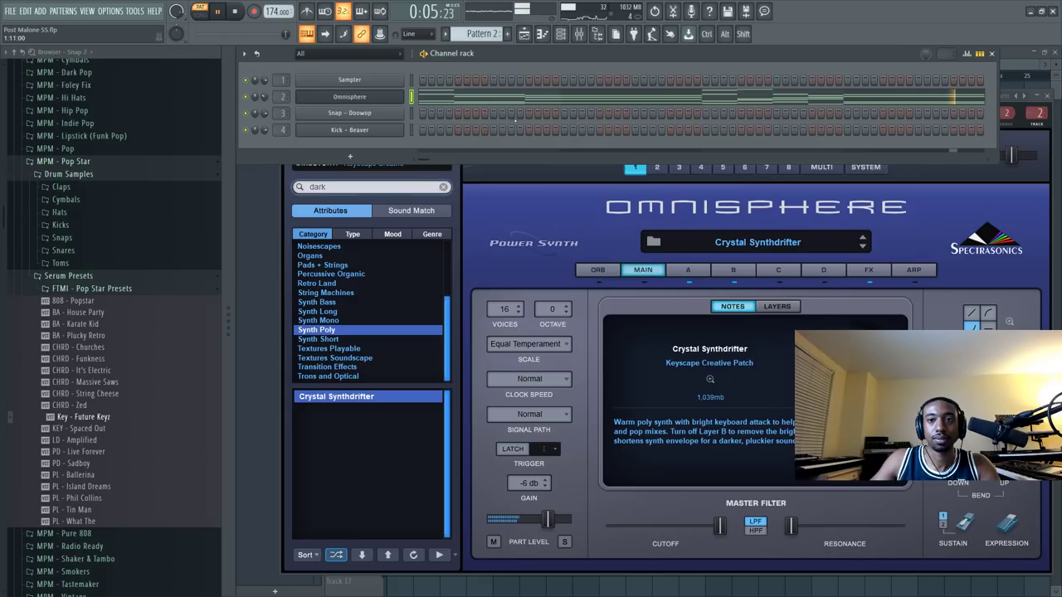
{"action": "scroll", "coordinate": [356, 350], "scroll_direction": "up", "scroll_amount": 3}
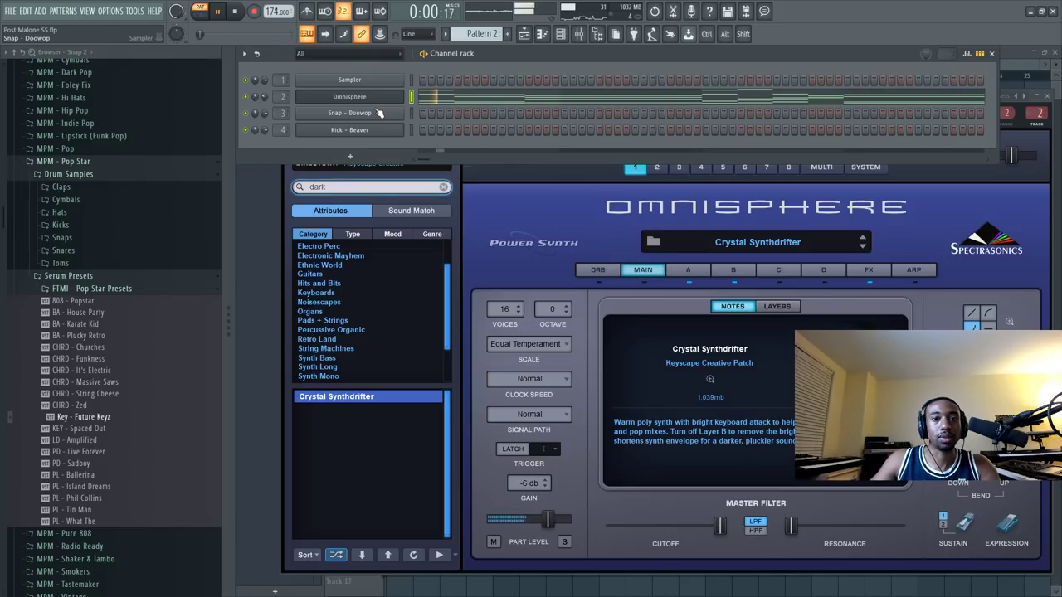
Stop playback of the Omnisphere chords and replace the channel's instrument with Serum.
{"action": "left_click", "coordinate": [487, 176]}
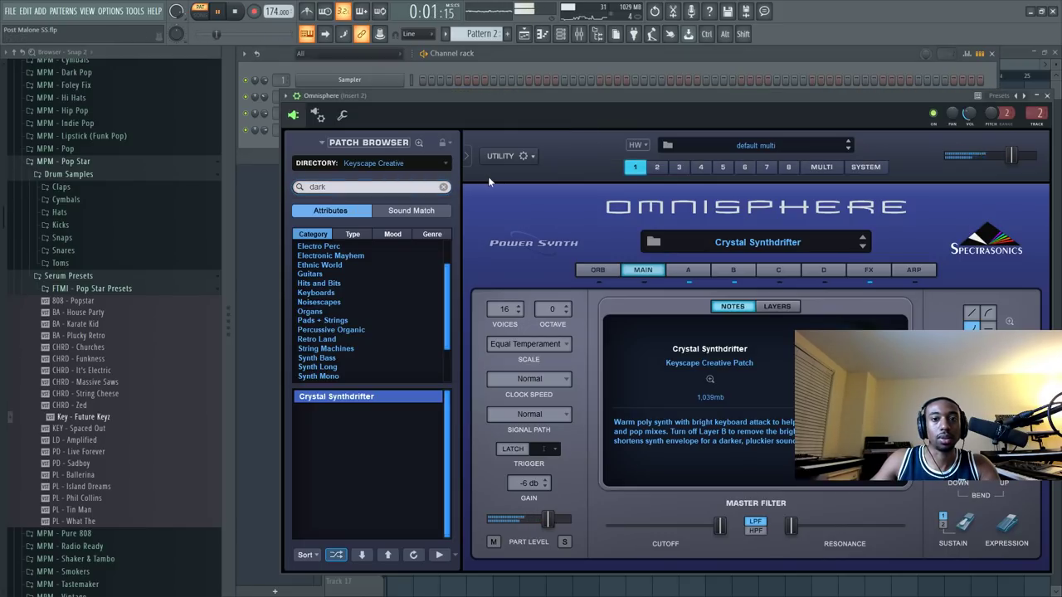
{"action": "left_click", "coordinate": [1043, 97]}
{"action": "key", "text": "space"}
{"action": "right_click", "coordinate": [349, 99]}
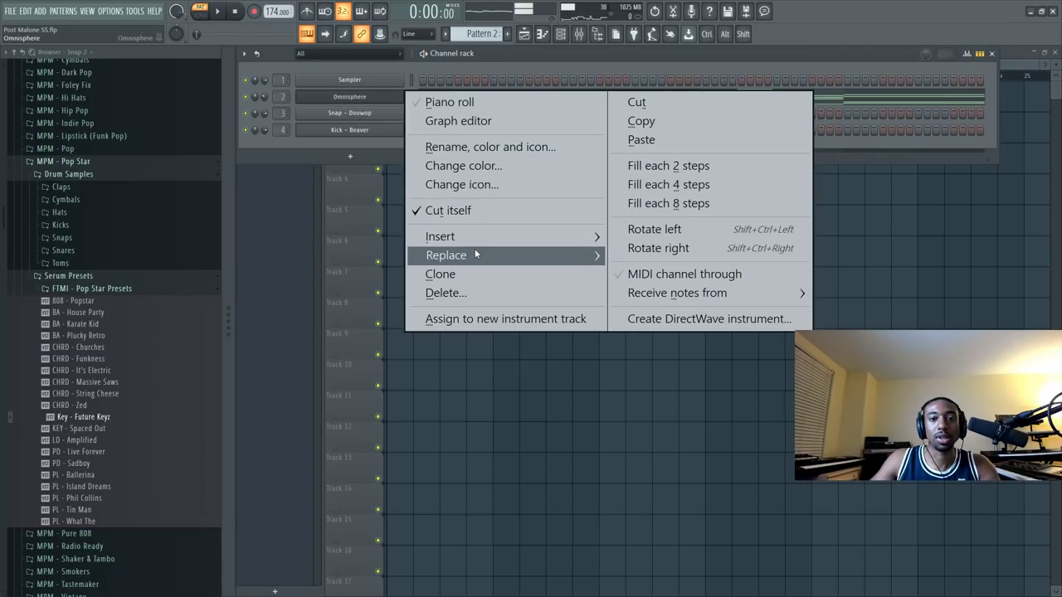
{"action": "mouse_move", "coordinate": [475, 255]}
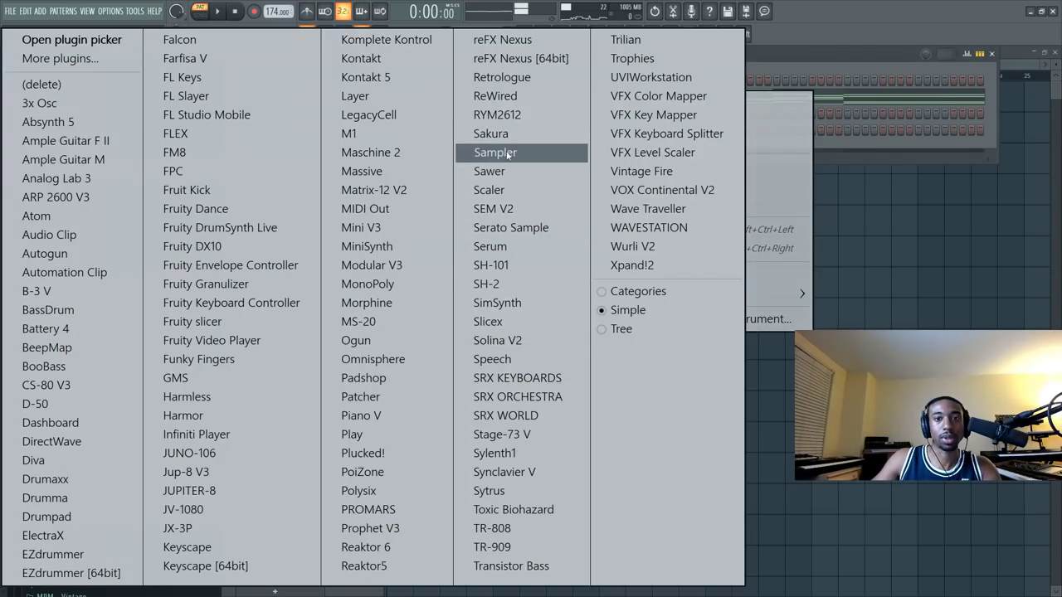
{"action": "left_click", "coordinate": [512, 246]}
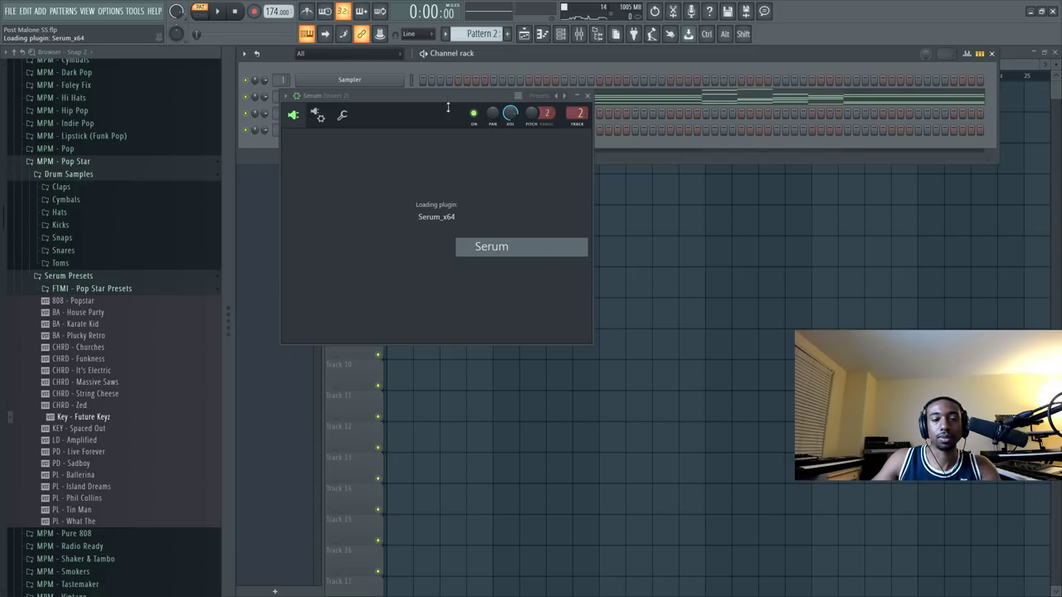
{"action": "left_click_drag", "start_coordinate": [432, 96], "coordinate": [464, 133]}
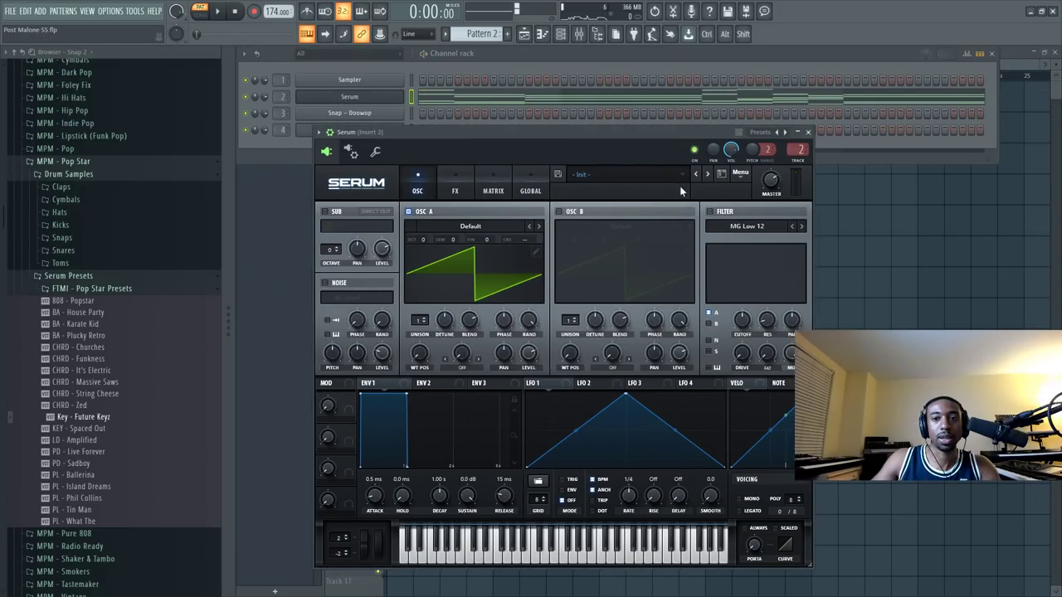
Play Pattern 2 on the Init patch, set oscillator A to 2 unison voices, and try the PWM C64 and MsPw wavetables.
{"action": "key", "text": "space"}
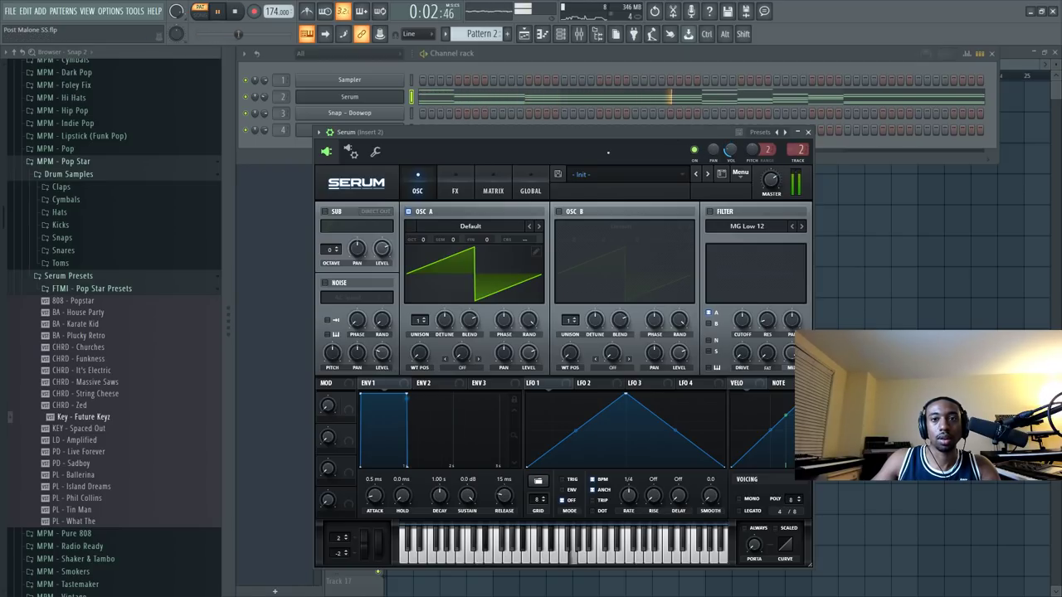
{"action": "key", "text": "space"}
{"action": "left_click_drag", "start_coordinate": [421, 320], "coordinate": [427, 298]}
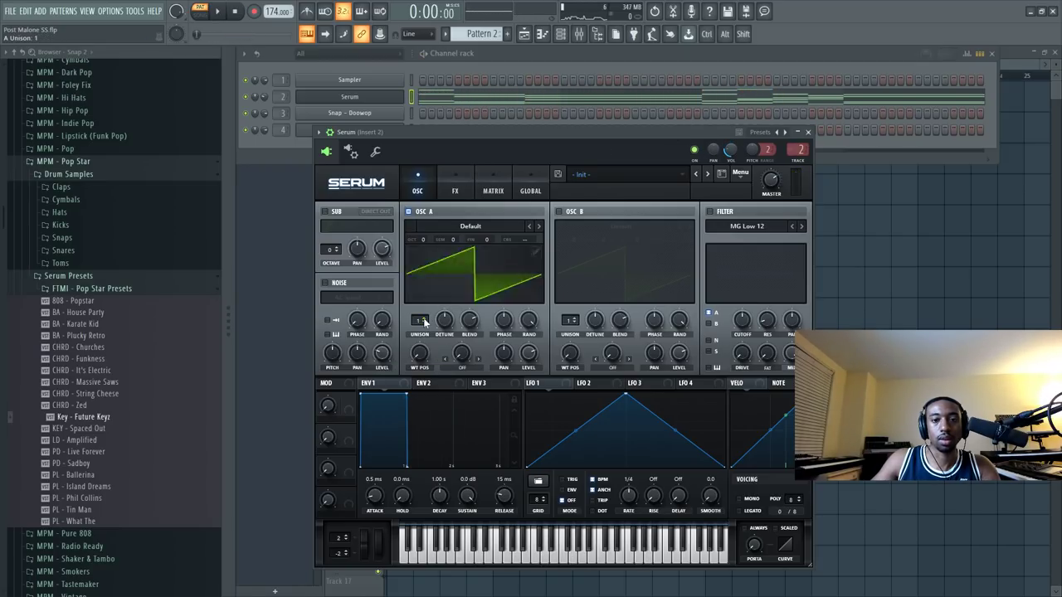
{"action": "left_click", "coordinate": [456, 235]}
{"action": "mouse_move", "coordinate": [452, 239]}
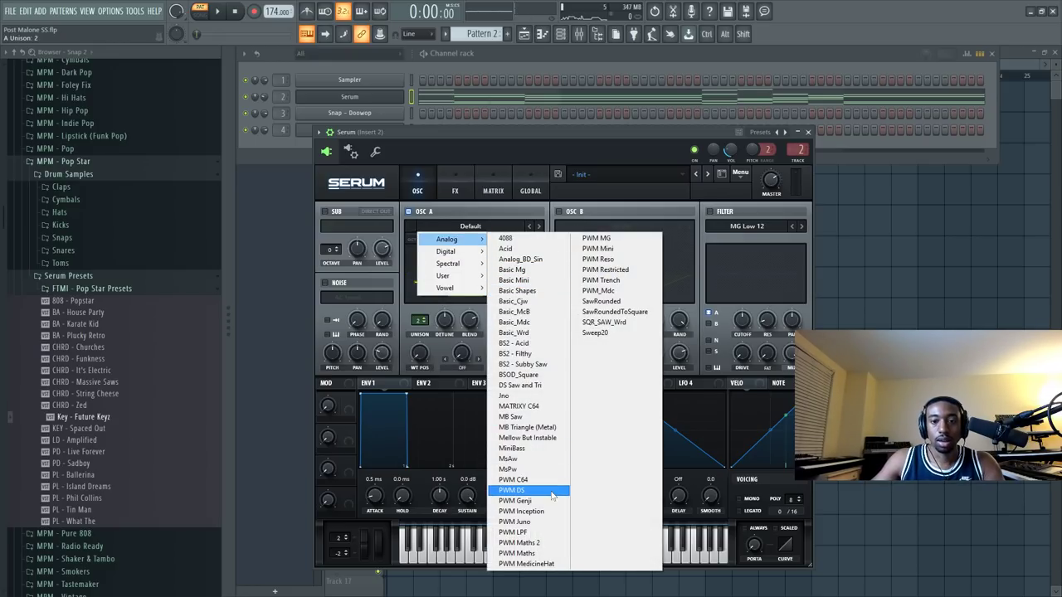
{"action": "left_click", "coordinate": [512, 479]}
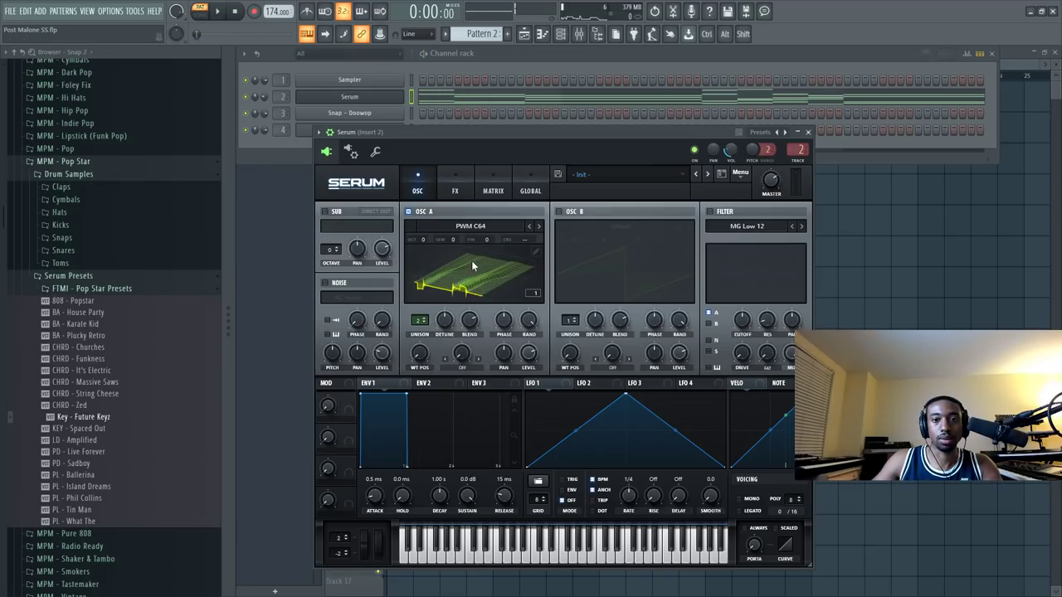
{"action": "left_click", "coordinate": [528, 227]}
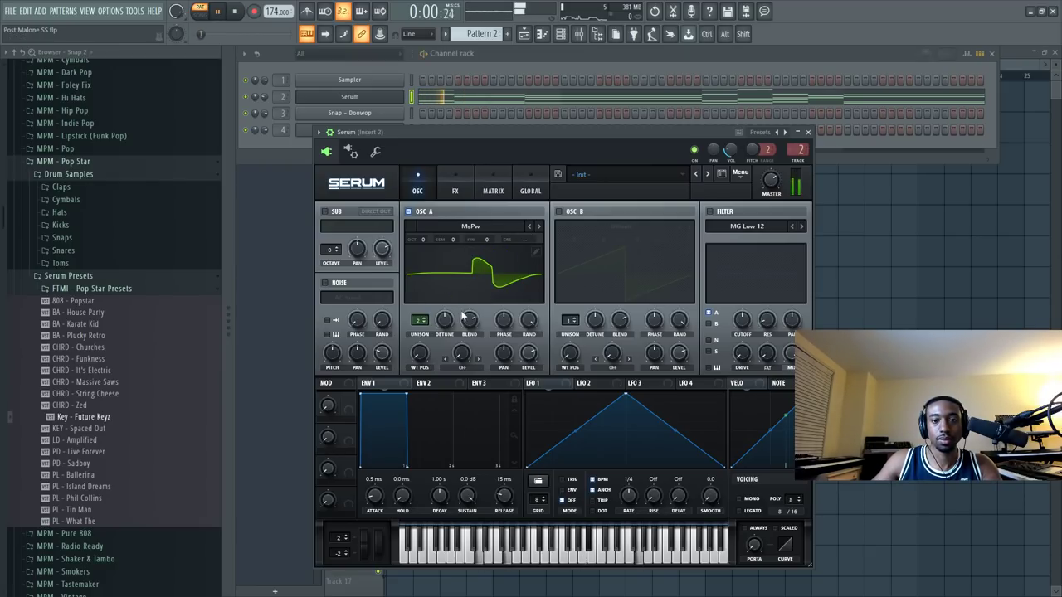
Set envelope 1's sustain to -oo dB and decay to 1.19 s, and enable the MG Low 12 filter while the pattern plays.
{"action": "left_click_drag", "start_coordinate": [464, 502], "coordinate": [458, 581]}
{"action": "key", "text": "space"}
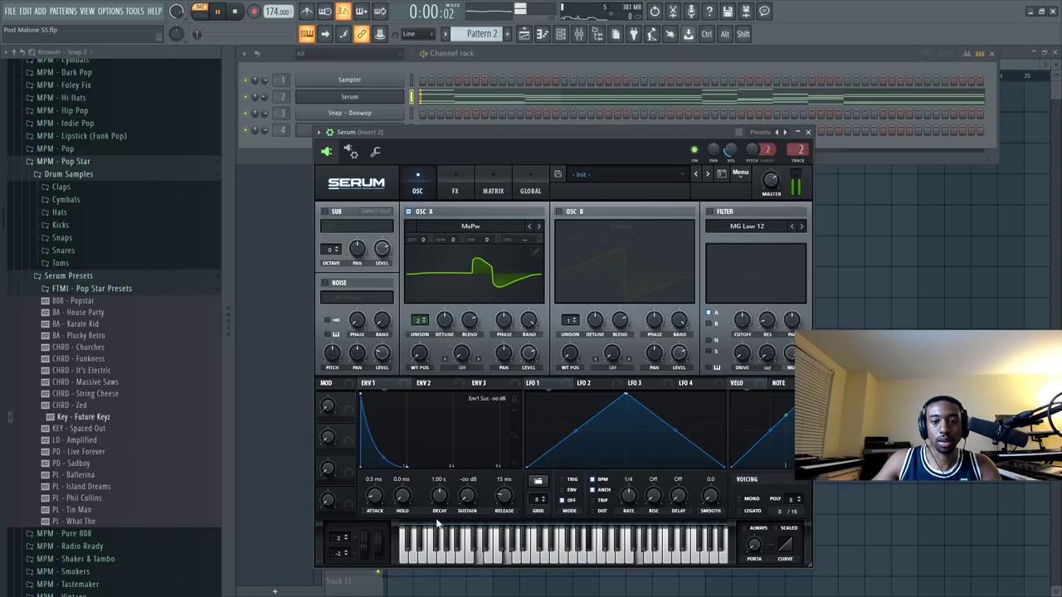
{"action": "left_click_drag", "start_coordinate": [440, 502], "coordinate": [440, 498]}
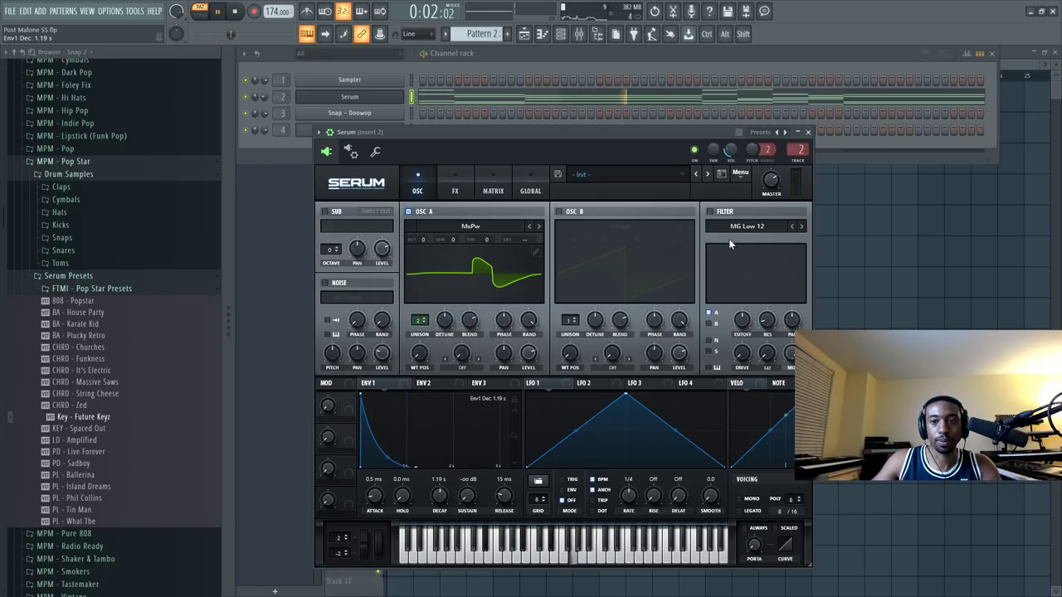
{"action": "left_click", "coordinate": [710, 212]}
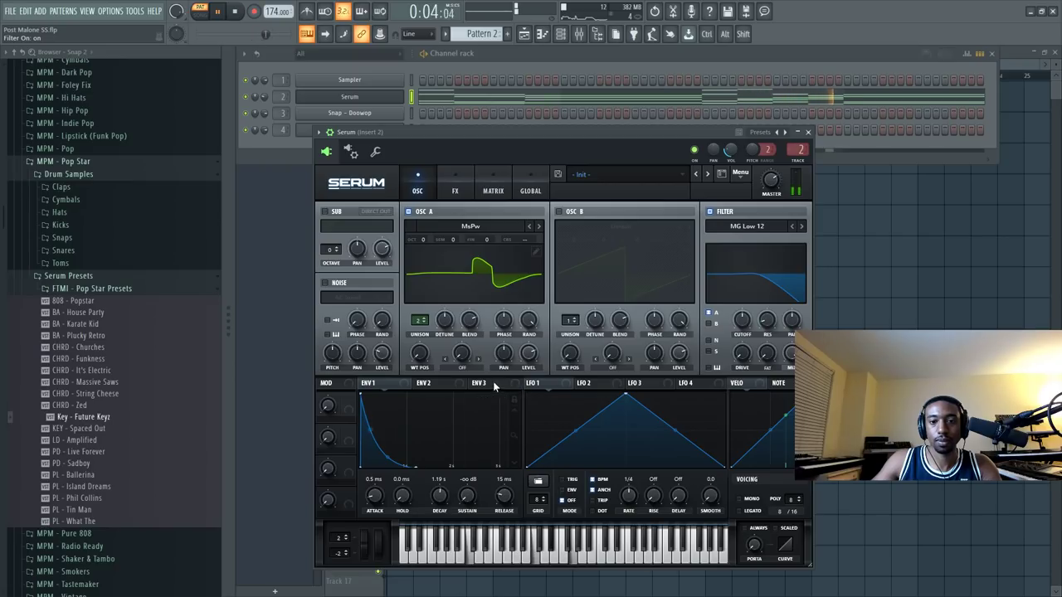
{"action": "left_click", "coordinate": [428, 385]}
{"action": "key", "text": "space"}
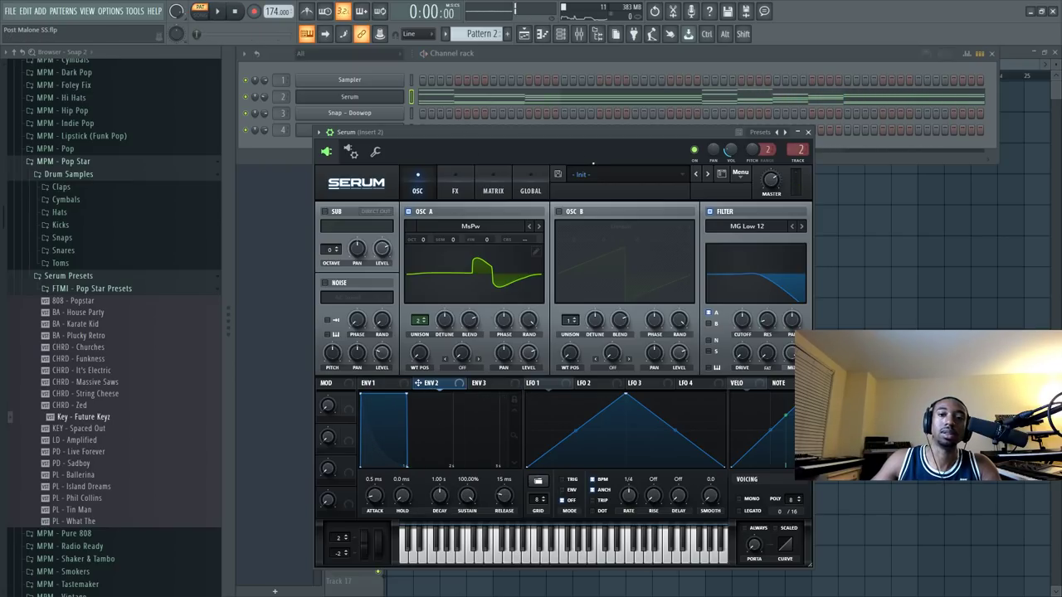
Try the PD ArticWind, PD Beating Pad and PD BenjPad presets for the chords.
{"action": "left_click", "coordinate": [584, 174]}
{"action": "mouse_move", "coordinate": [608, 257]}
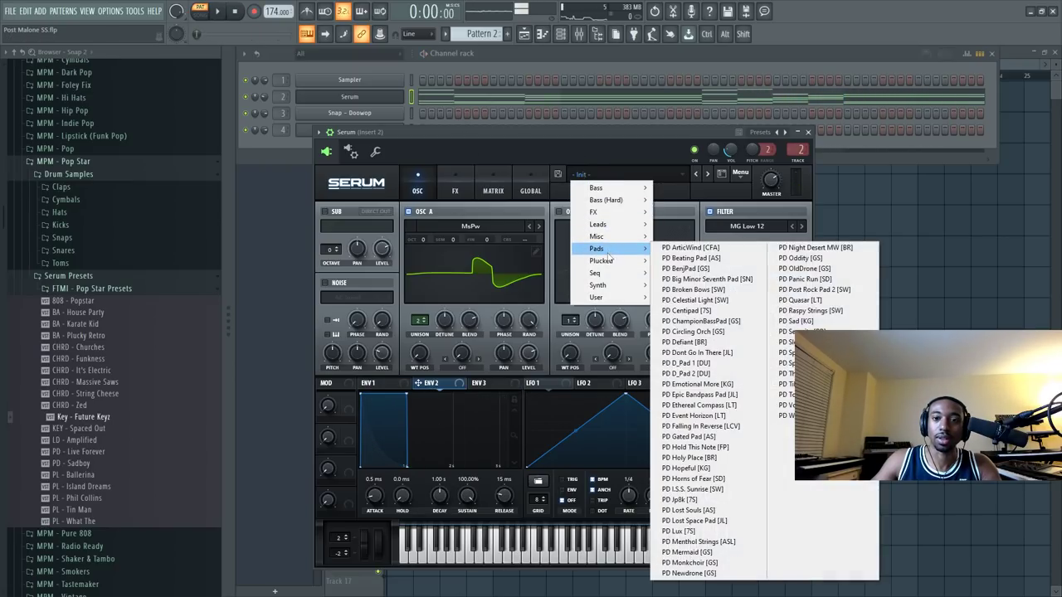
{"action": "left_click", "coordinate": [690, 248]}
{"action": "key", "text": "space"}
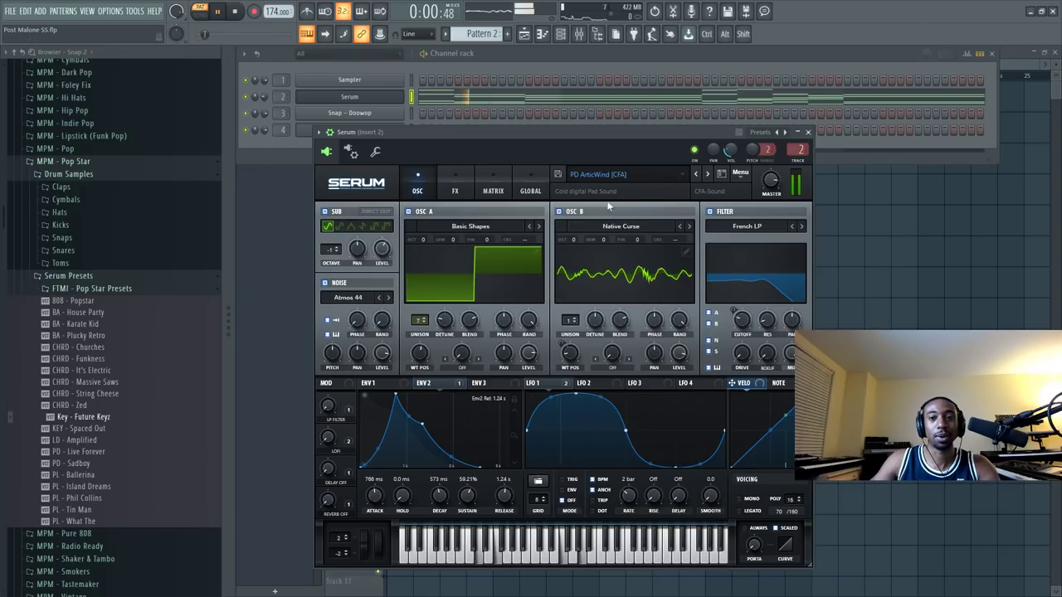
{"action": "key", "text": "space"}
{"action": "left_click", "coordinate": [706, 174]}
{"action": "key", "text": "space"}
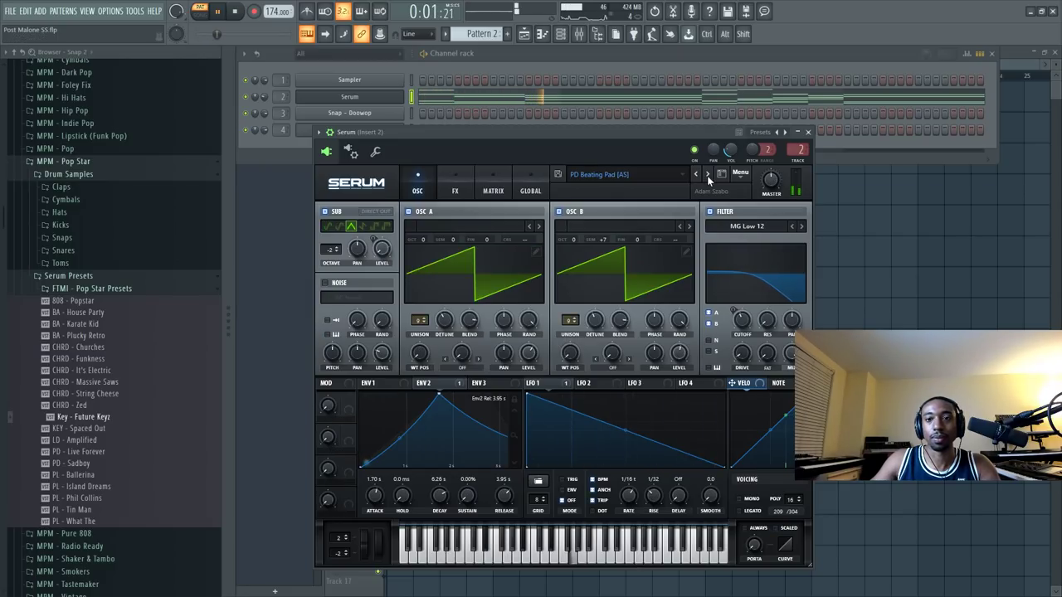
{"action": "key", "text": "space"}
{"action": "left_click", "coordinate": [706, 174]}
{"action": "left_click", "coordinate": [688, 174]}
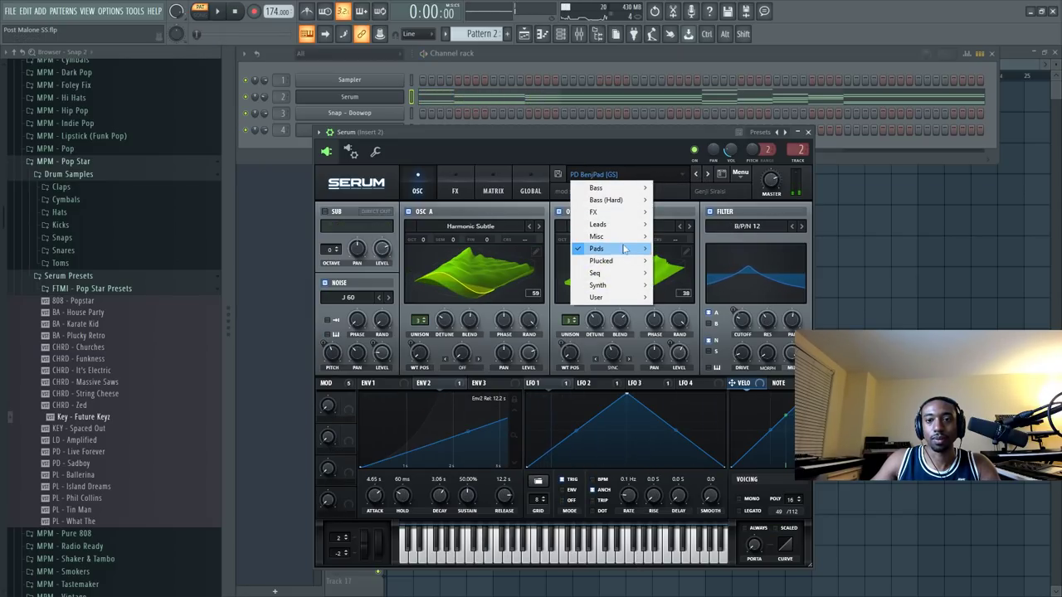
{"action": "mouse_move", "coordinate": [616, 279]}
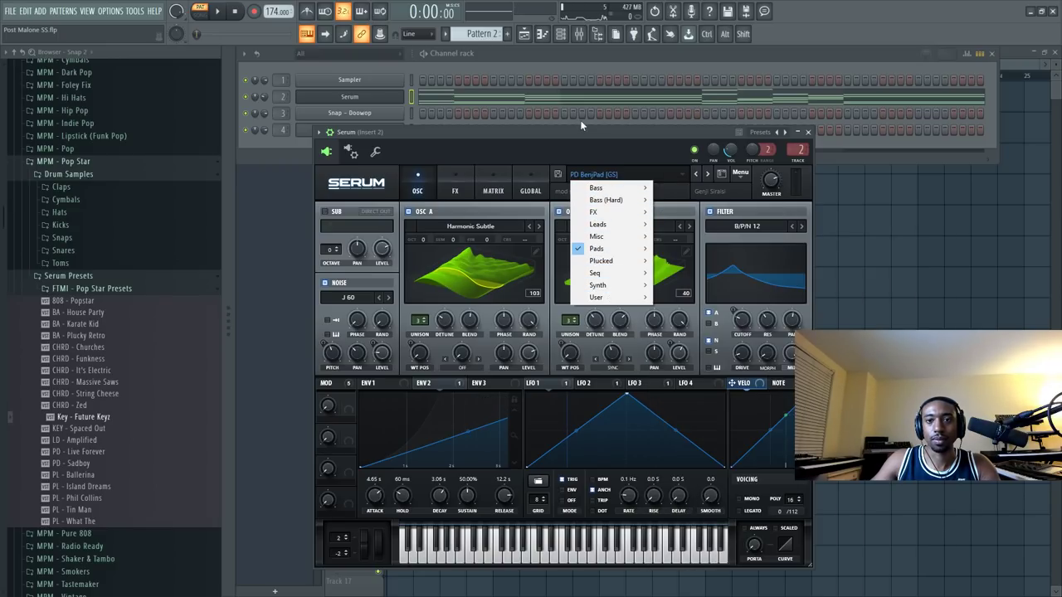
Replace the Serum channel's instrument with Sylenth1 and clear its loaded preset.
{"action": "right_click", "coordinate": [366, 98]}
{"action": "mouse_move", "coordinate": [432, 258]}
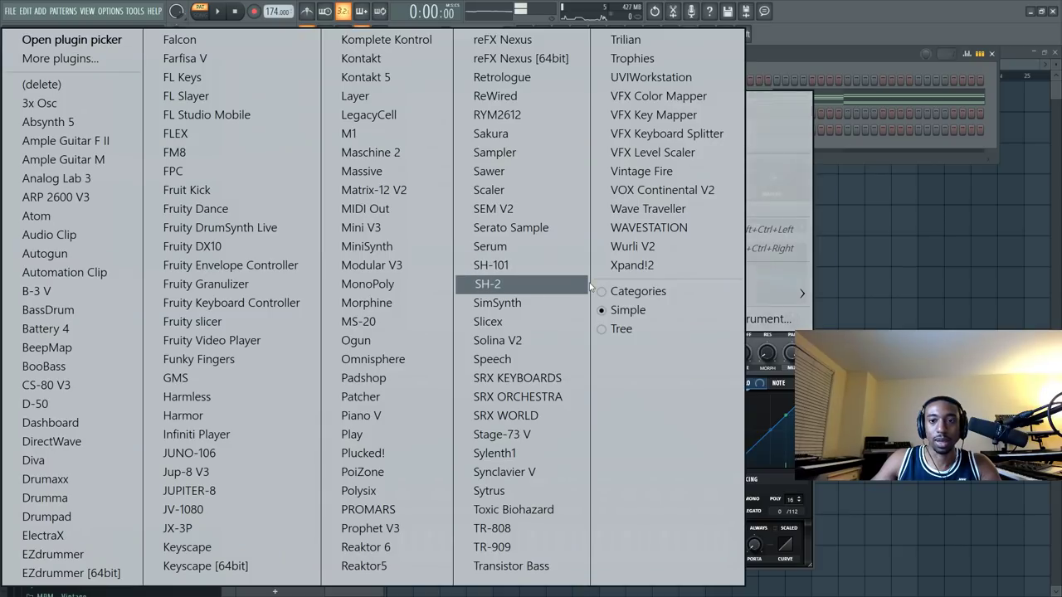
{"action": "left_click", "coordinate": [534, 452]}
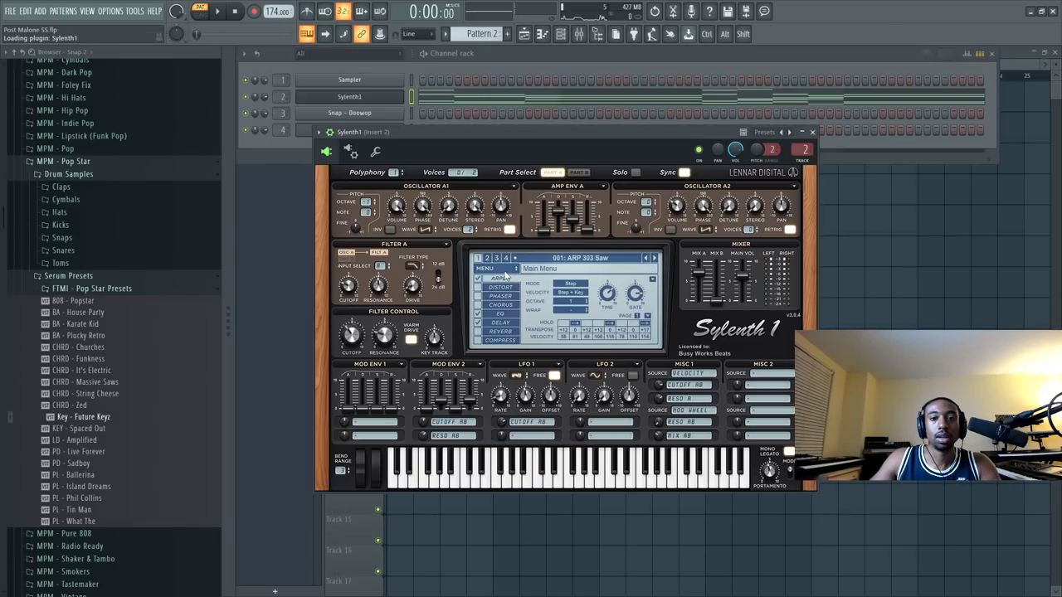
{"action": "left_click", "coordinate": [485, 268]}
{"action": "mouse_move", "coordinate": [501, 280]}
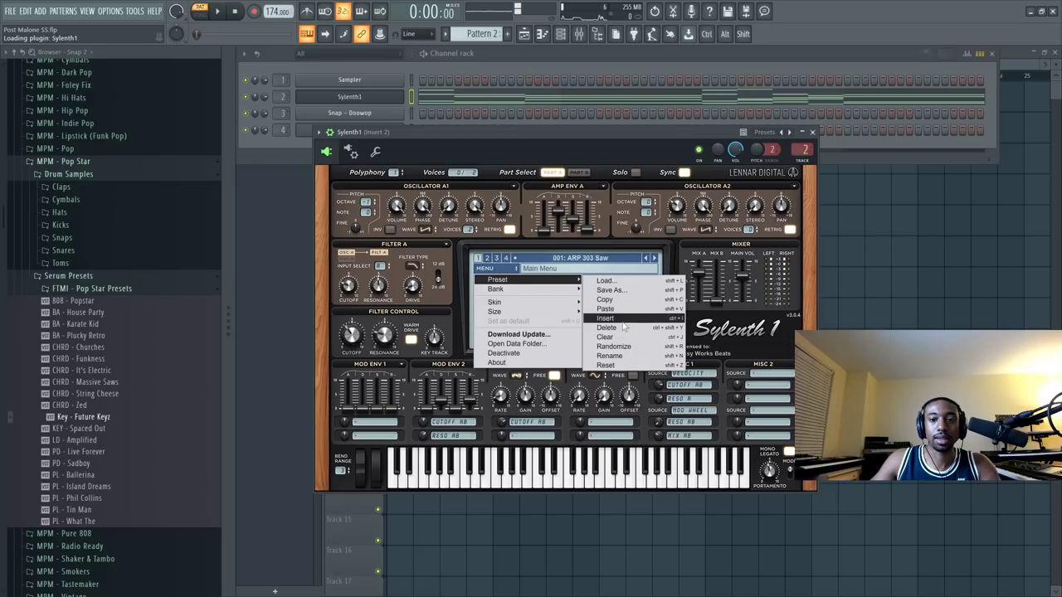
{"action": "left_click", "coordinate": [624, 338]}
Set oscillator A1 to a 4-voice triangle wave with retrigger off, and raise the polyphony to 12 while playing the chords.
{"action": "left_click", "coordinate": [509, 230]}
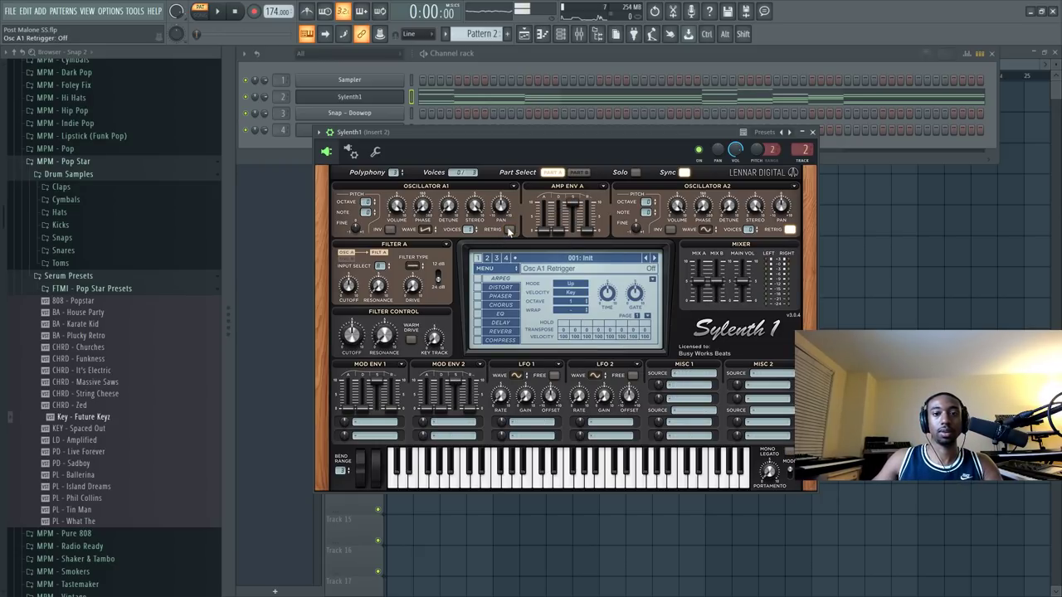
{"action": "left_click", "coordinate": [559, 231]}
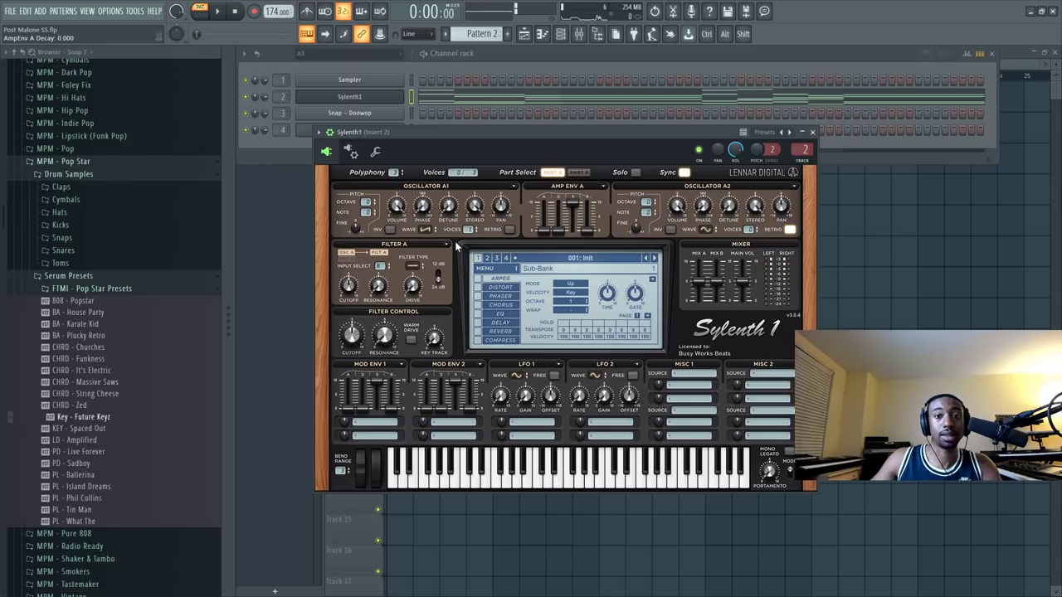
{"action": "left_click_drag", "start_coordinate": [470, 229], "coordinate": [473, 215]}
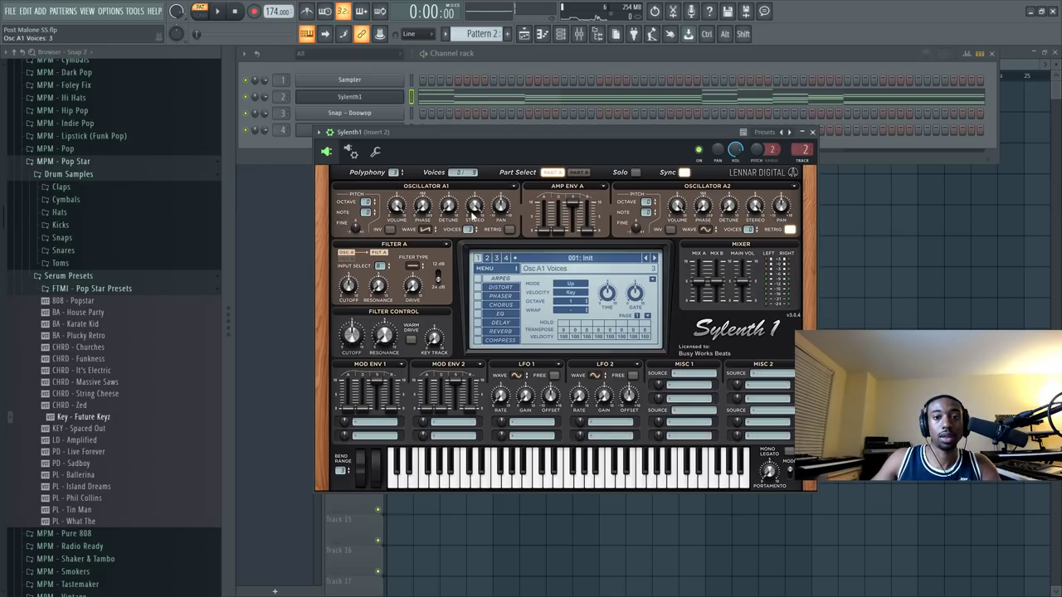
{"action": "left_click", "coordinate": [432, 231]}
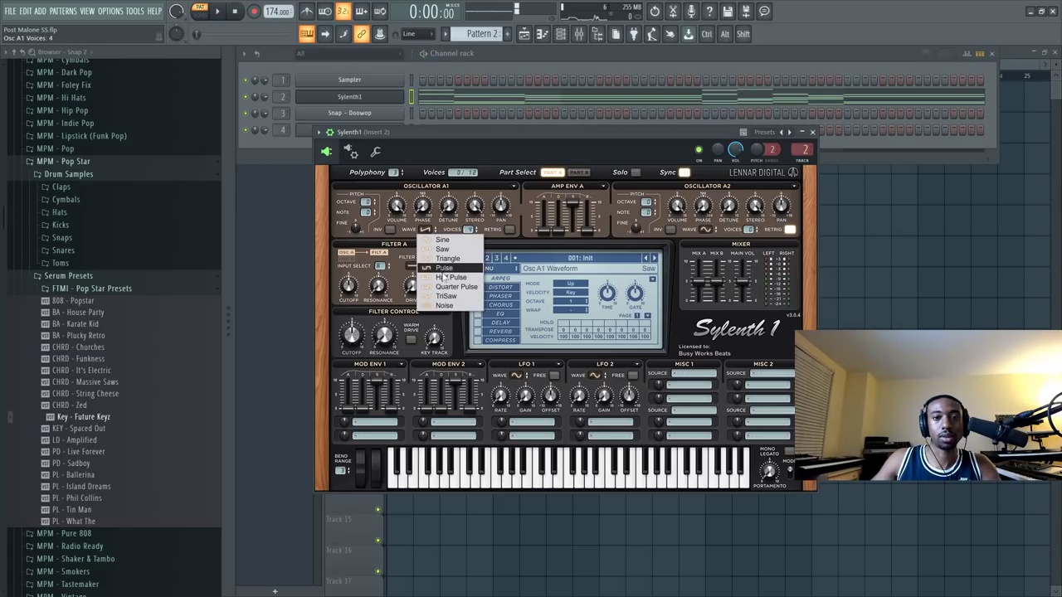
{"action": "left_click", "coordinate": [441, 256]}
{"action": "key", "text": "space"}
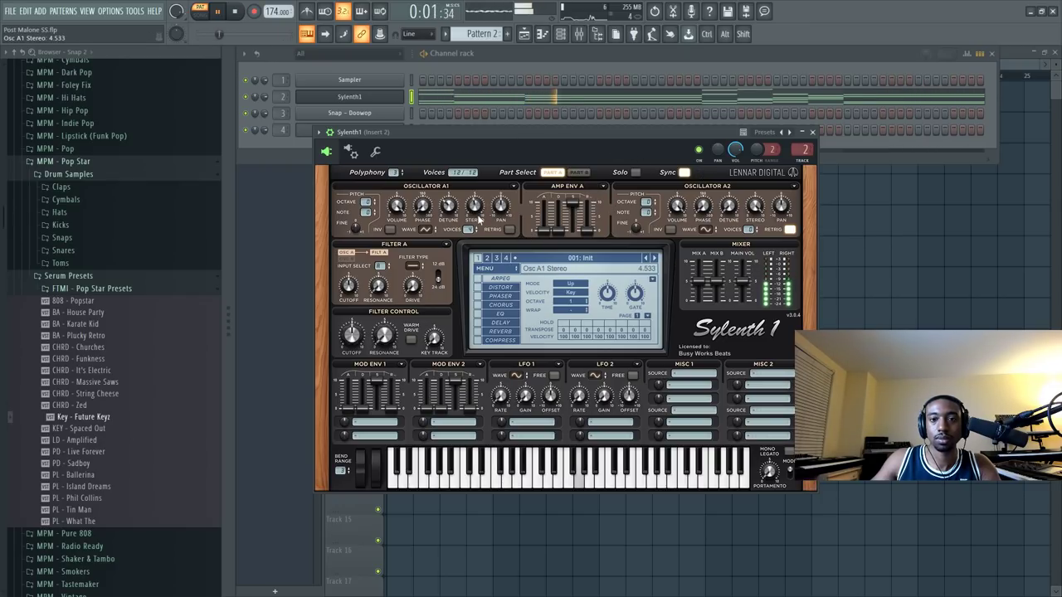
{"action": "left_click", "coordinate": [426, 285]}
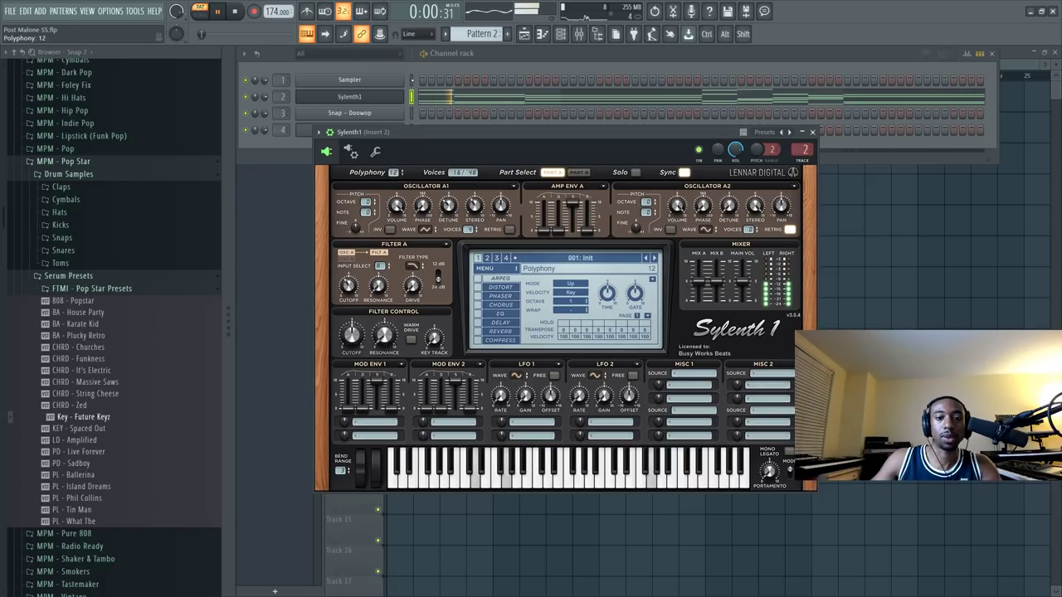
Examine the low and high notes of the chord progression in the Sylenth1 piano roll during playback.
{"action": "left_click", "coordinate": [458, 97]}
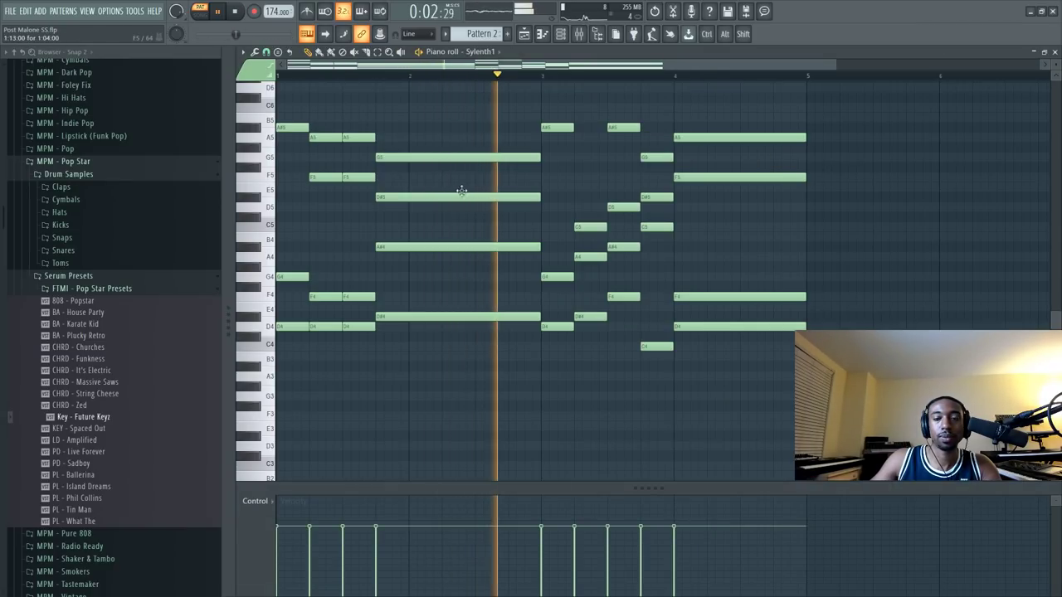
{"action": "scroll", "coordinate": [590, 223], "scroll_direction": "up", "scroll_amount": 2}
{"action": "scroll", "coordinate": [647, 222], "scroll_direction": "up", "scroll_amount": 2}
{"action": "scroll", "coordinate": [609, 244], "scroll_direction": "down", "scroll_amount": 4}
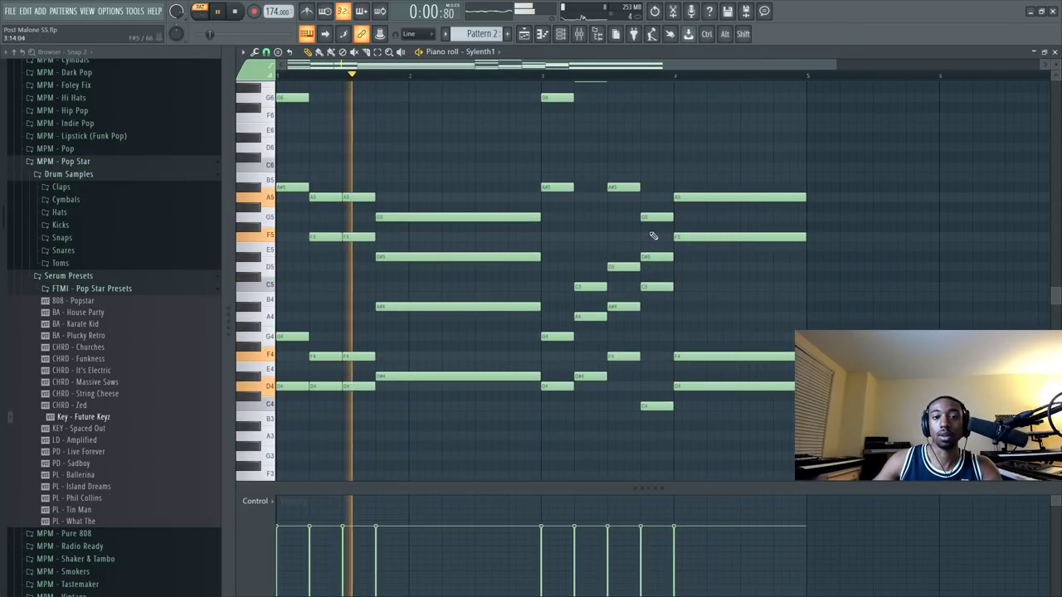
{"action": "scroll", "coordinate": [638, 241], "scroll_direction": "up", "scroll_amount": 4}
{"action": "scroll", "coordinate": [636, 239], "scroll_direction": "down", "scroll_amount": 4}
{"action": "scroll", "coordinate": [640, 228], "scroll_direction": "up", "scroll_amount": 4}
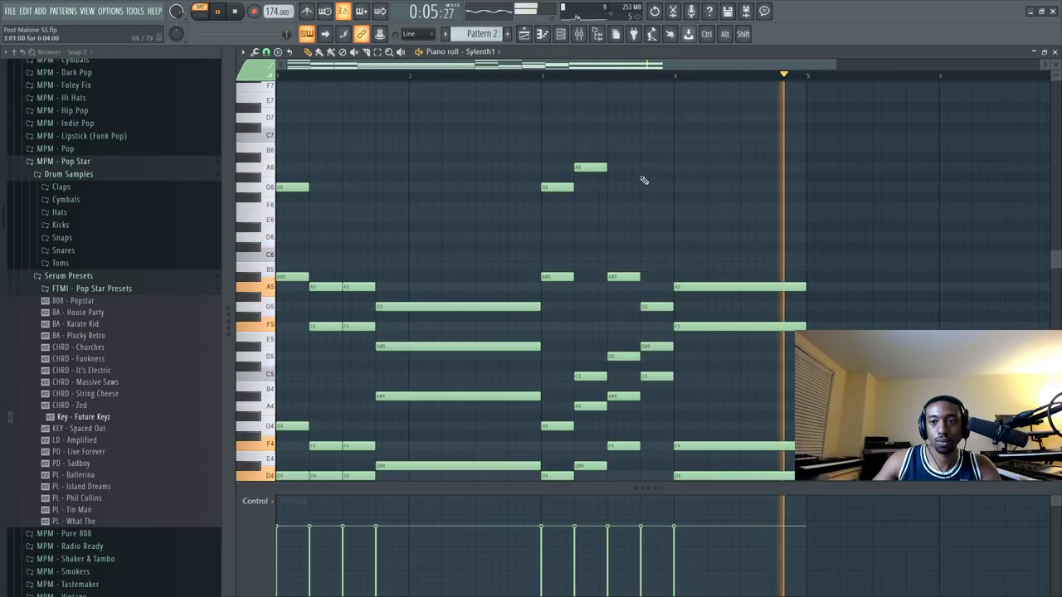
{"action": "left_click", "coordinate": [1054, 53]}
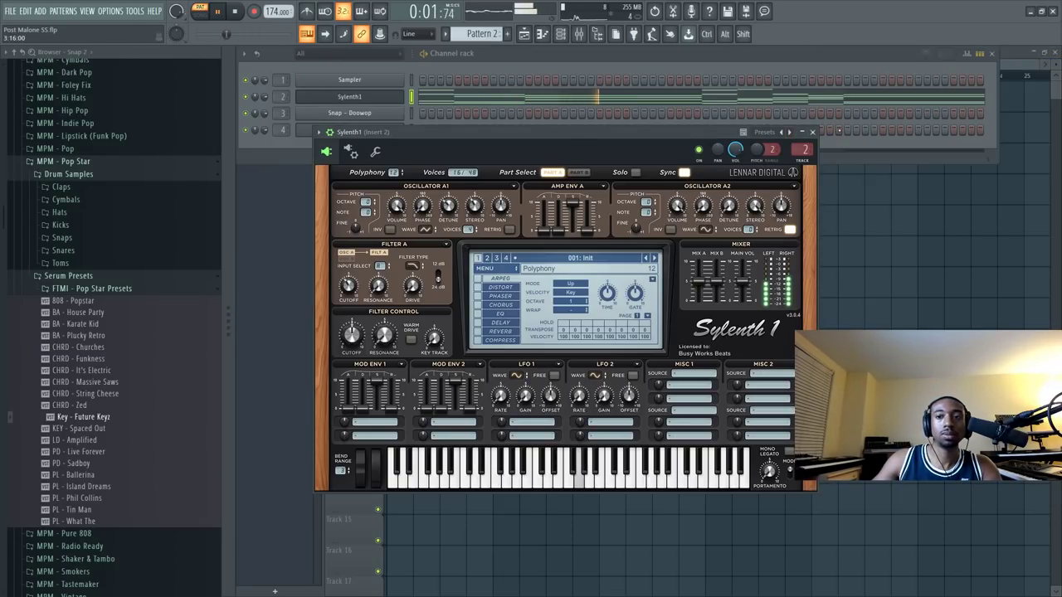
Route mod envelope 1 to Cutoff A in Sylenth1, lower its sustain, and set filter A's cutoff to 2.400.
{"action": "left_click", "coordinate": [812, 132]}
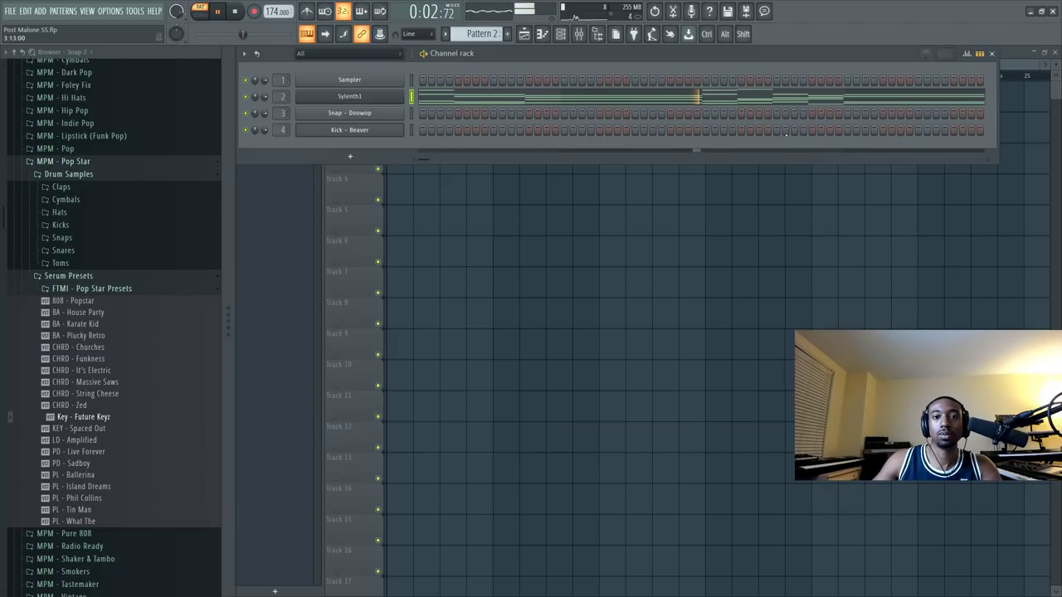
{"action": "left_click", "coordinate": [350, 98]}
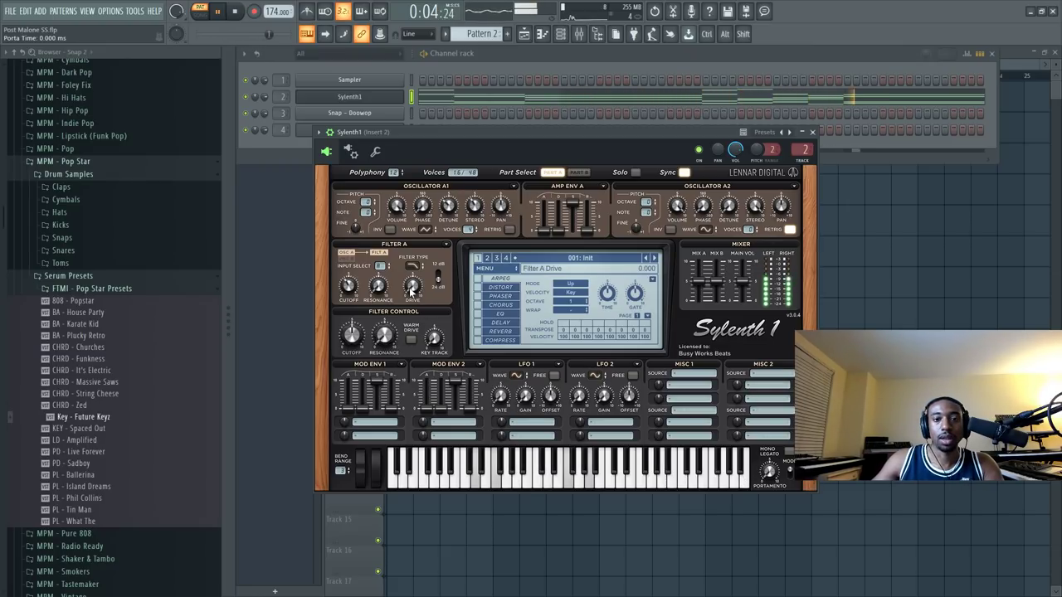
{"action": "left_click", "coordinate": [370, 423]}
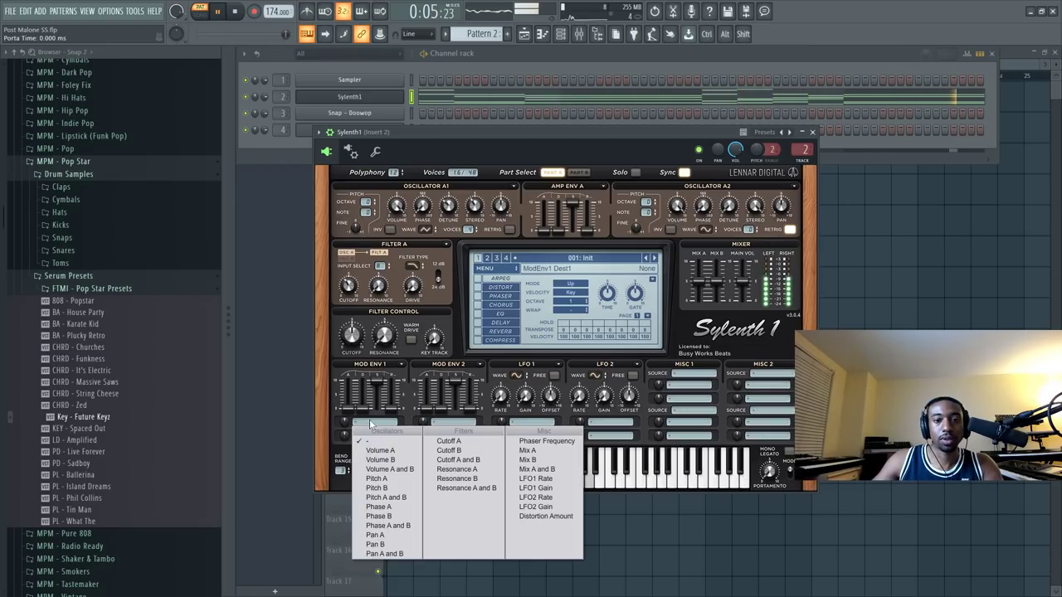
{"action": "left_click", "coordinate": [447, 442]}
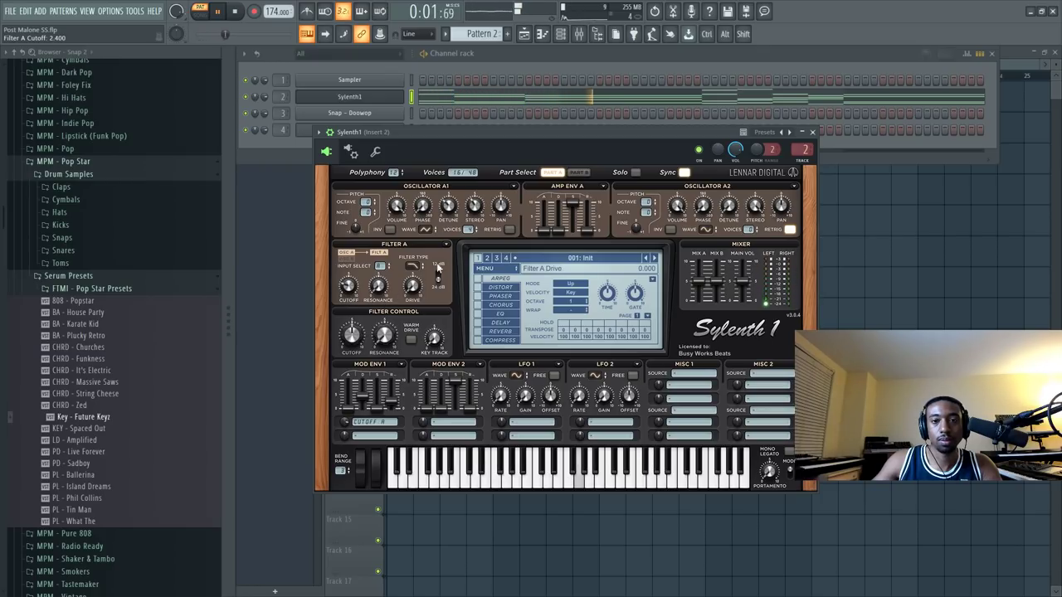
Shorten the two long held chords, the one late in bar 1 and the one at bar 4, to half a bar each.
{"action": "left_click", "coordinate": [544, 101]}
{"action": "scroll", "coordinate": [472, 320], "scroll_direction": "down", "scroll_amount": 6}
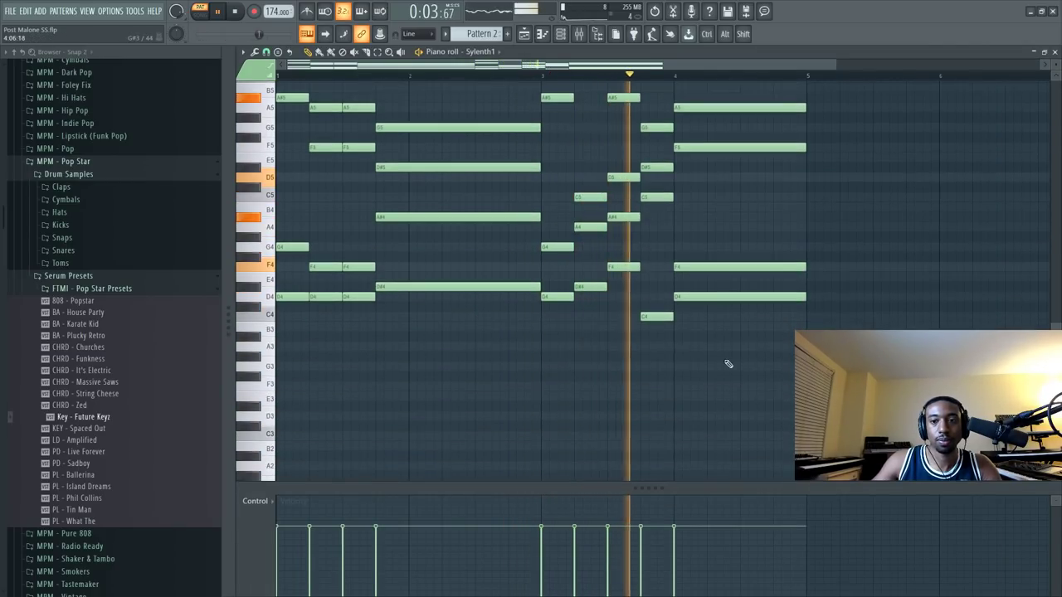
{"action": "scroll", "coordinate": [746, 378], "scroll_direction": "up", "scroll_amount": 3}
{"action": "left_click_drag", "start_coordinate": [787, 410], "coordinate": [736, 164]}
{"action": "left_click_drag", "start_coordinate": [508, 173], "coordinate": [501, 432]}
{"action": "left_click_drag", "start_coordinate": [539, 378], "coordinate": [439, 379]}
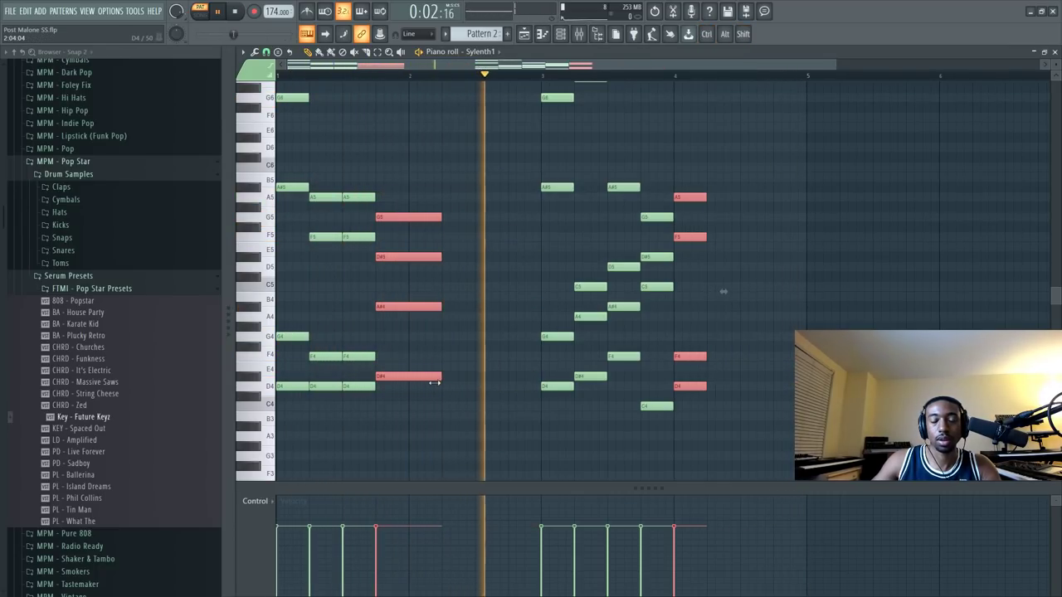
{"action": "left_click_drag", "start_coordinate": [674, 412], "coordinate": [735, 198]}
{"action": "left_click", "coordinate": [1054, 52]}
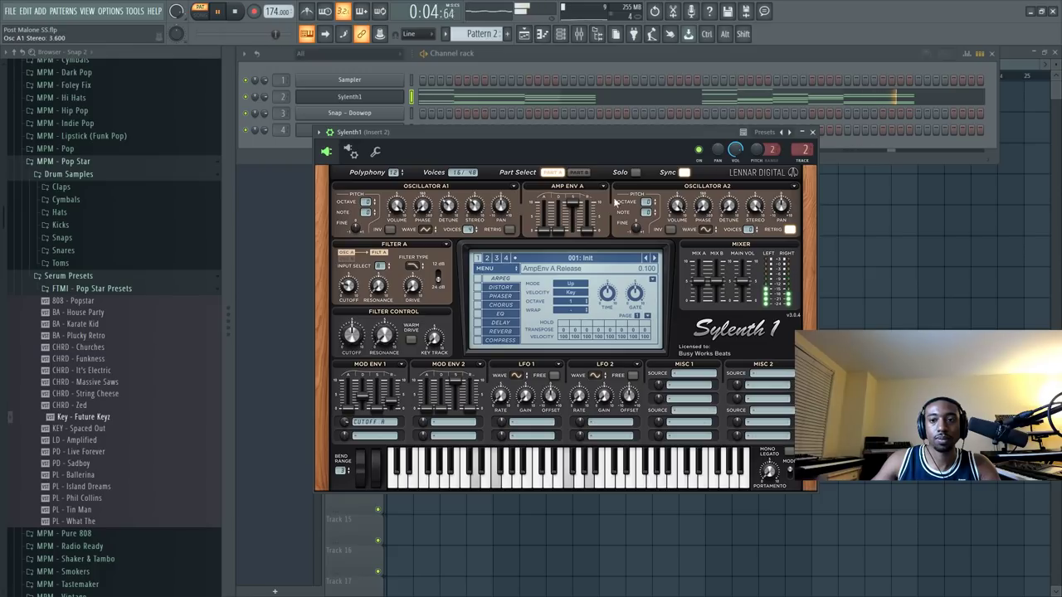
Switch to song playback and place Pattern 2 twice on playlist track 2, at bars 1 and 5 beneath the Pattern 1 clips.
{"action": "left_click", "coordinate": [817, 133]}
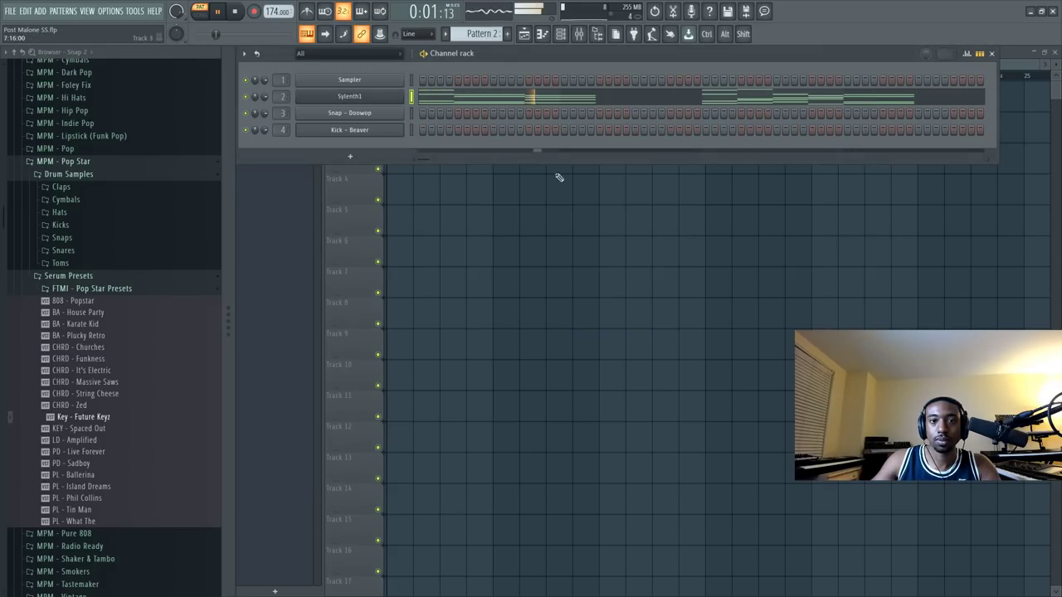
{"action": "key", "text": "F6"}
{"action": "left_click", "coordinate": [205, 16]}
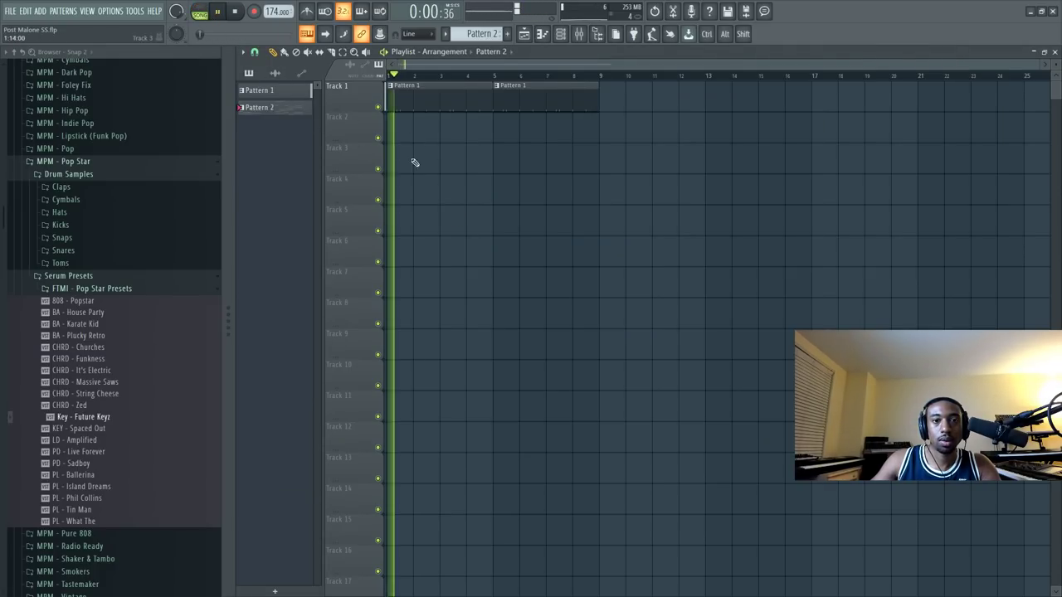
{"action": "key", "text": "space"}
{"action": "left_click", "coordinate": [390, 134]}
{"action": "left_click", "coordinate": [566, 36]}
{"action": "key", "text": "F6"}
{"action": "left_click_drag", "start_coordinate": [491, 133], "coordinate": [595, 133]}
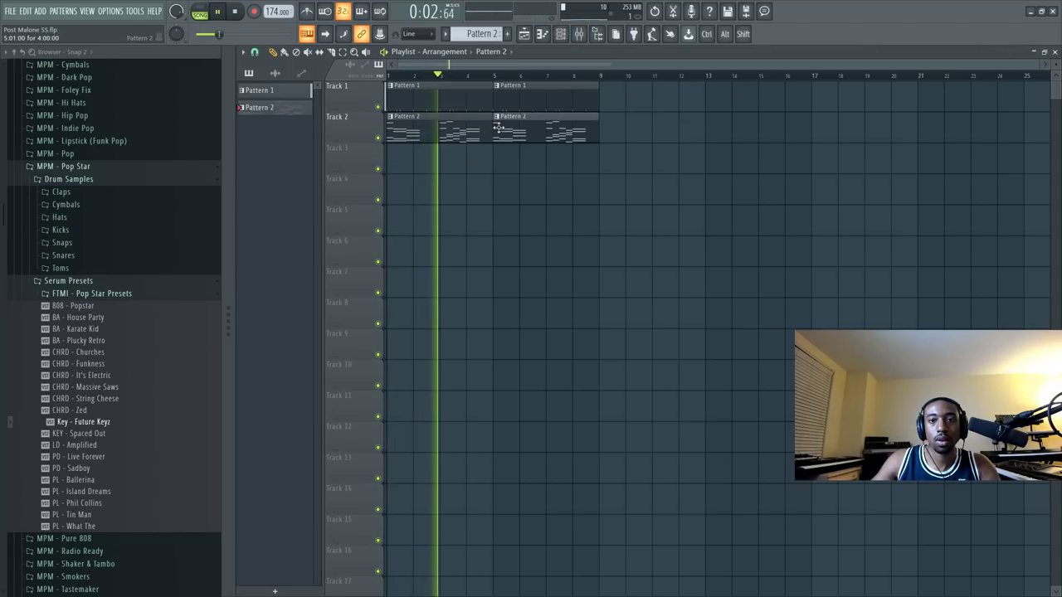
{"action": "left_click", "coordinate": [579, 34]}
{"action": "left_click", "coordinate": [538, 100]}
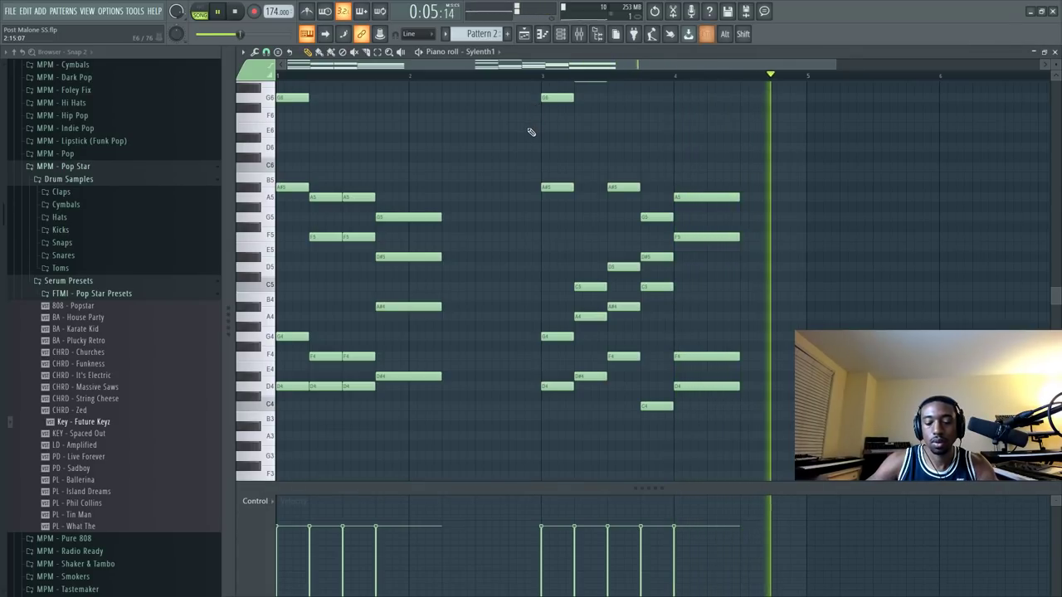
{"action": "key", "text": "ctrl+Up"}
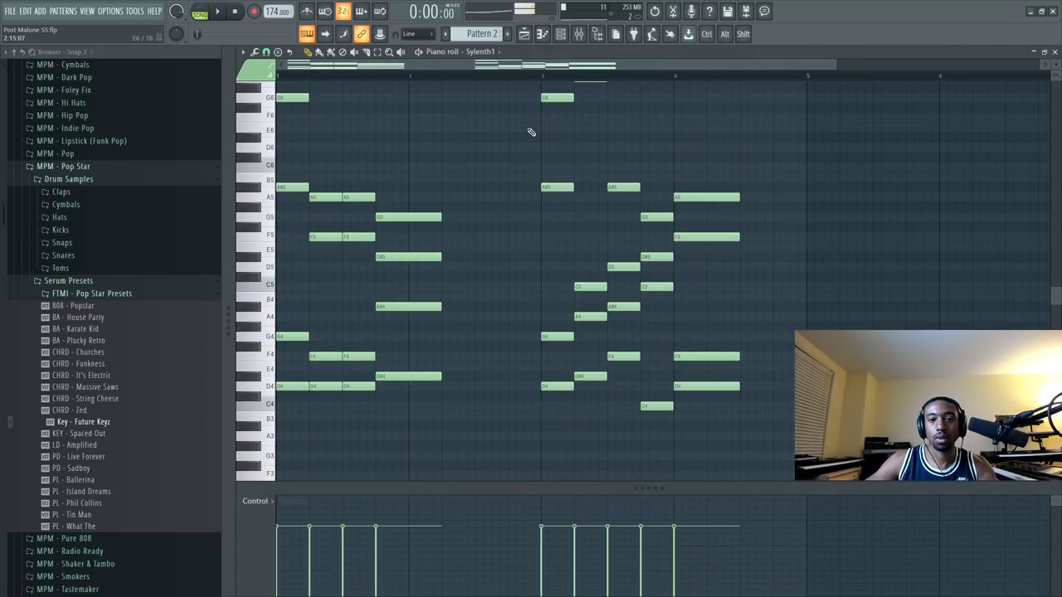
{"action": "left_click", "coordinate": [1055, 52]}
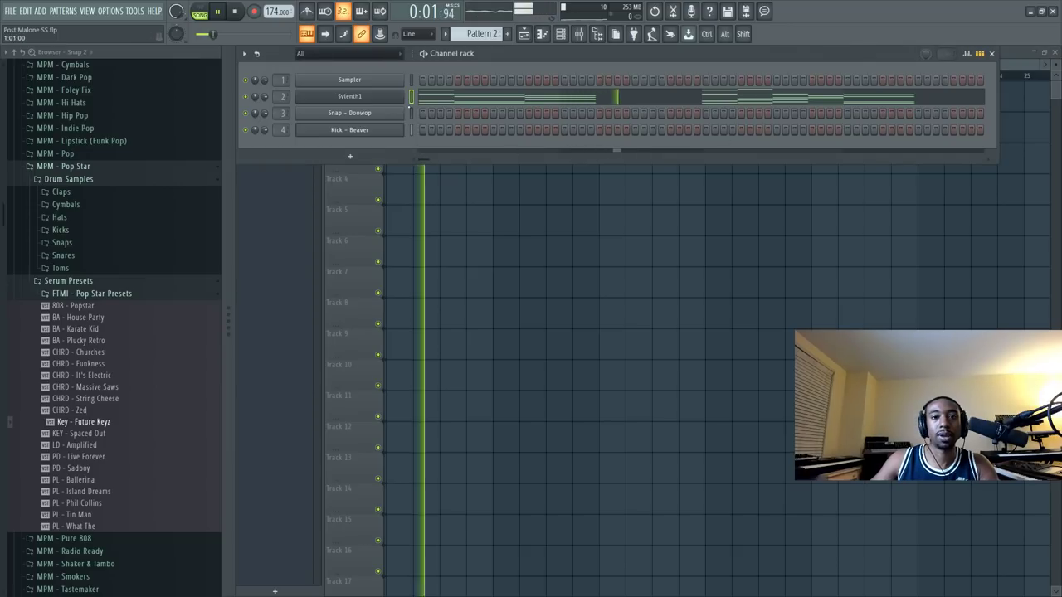
Set amp envelope A's attack to 3.868 and release to 5.645, mod envelope 1's attack to 2.318, and filter A's cutoff to 2.433.
{"action": "left_click", "coordinate": [383, 101]}
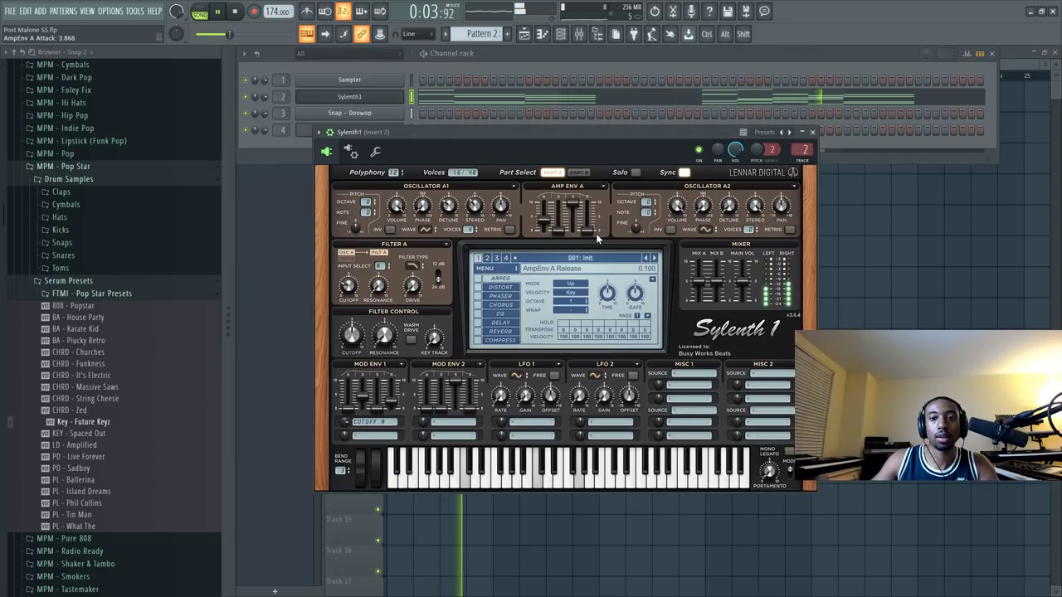
{"action": "left_click_drag", "start_coordinate": [586, 226], "coordinate": [592, 181]}
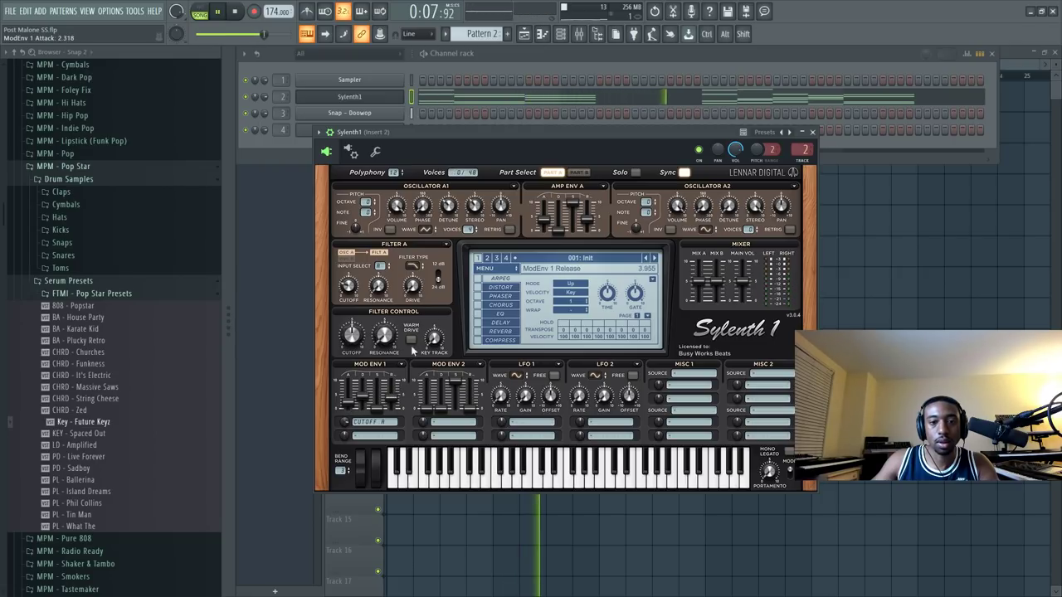
{"action": "left_click_drag", "start_coordinate": [588, 221], "coordinate": [592, 208]}
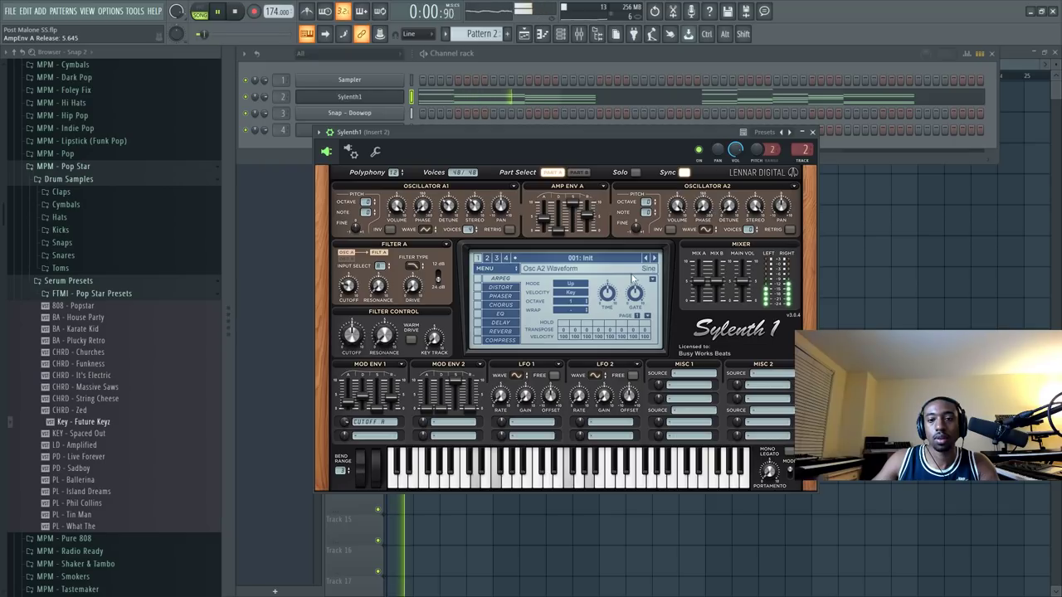
{"action": "left_click_drag", "start_coordinate": [379, 289], "coordinate": [387, 363]}
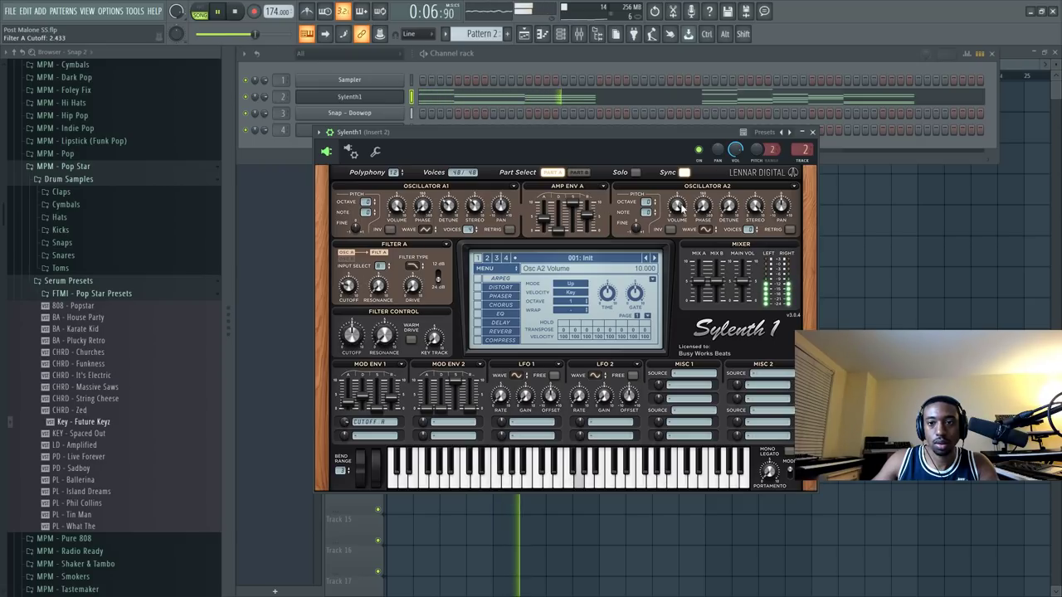
Try oscillator A2 as an extra layer at octave +2 with a different waveform.
{"action": "left_click", "coordinate": [647, 206]}
{"action": "double_click", "coordinate": [656, 203]}
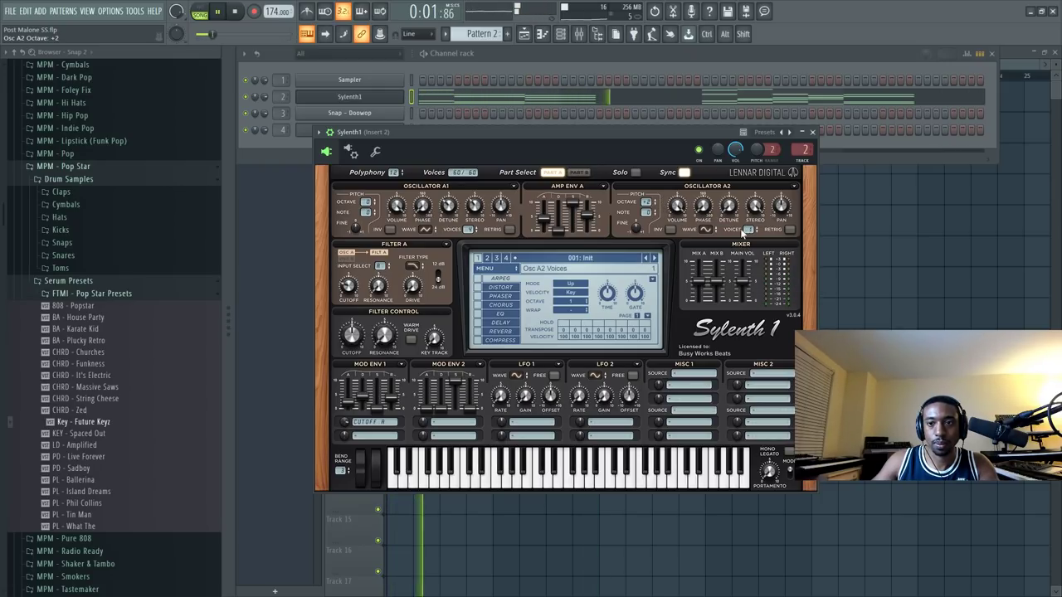
{"action": "left_click", "coordinate": [706, 230]}
{"action": "left_click", "coordinate": [728, 275]}
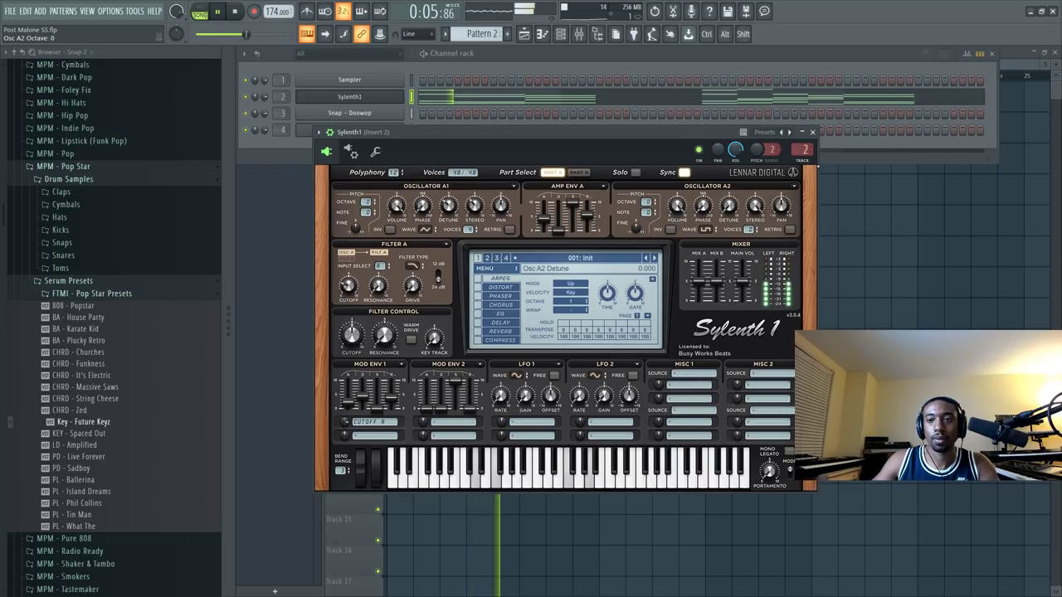
{"action": "left_click", "coordinate": [812, 132]}
Check the chord notes and their range in the Sylenth1 piano roll while the song plays.
{"action": "left_click", "coordinate": [509, 98]}
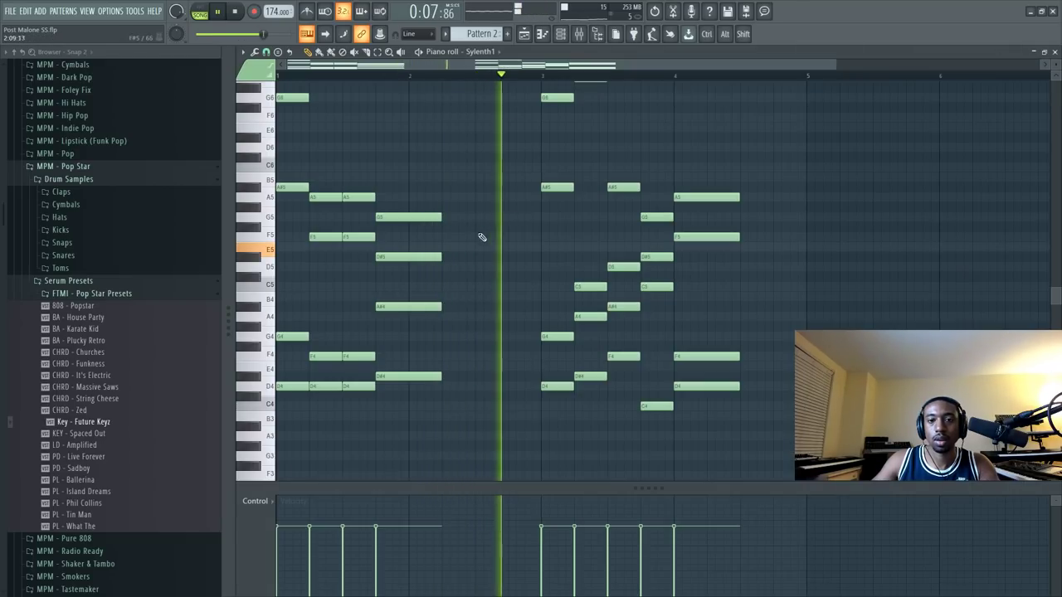
{"action": "left_click", "coordinate": [1055, 52]}
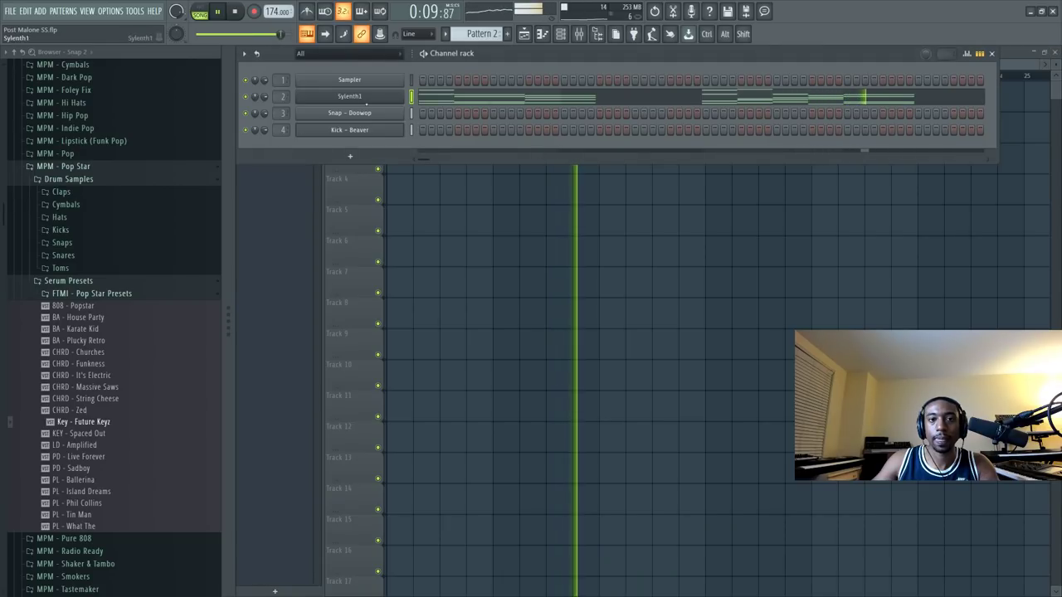
{"action": "left_click", "coordinate": [456, 100]}
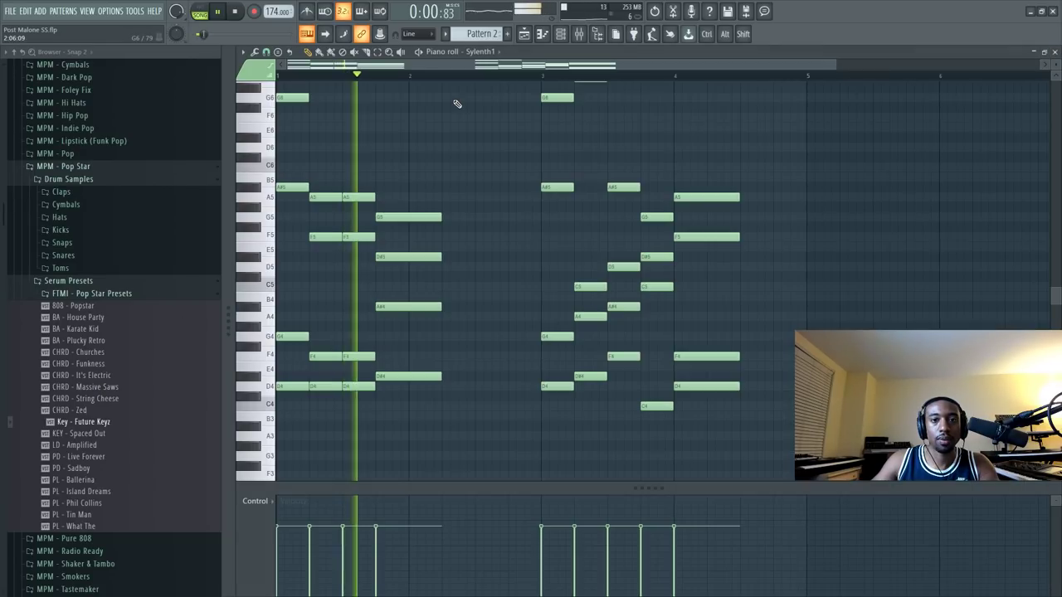
{"action": "scroll", "coordinate": [433, 163], "scroll_direction": "up", "scroll_amount": 3}
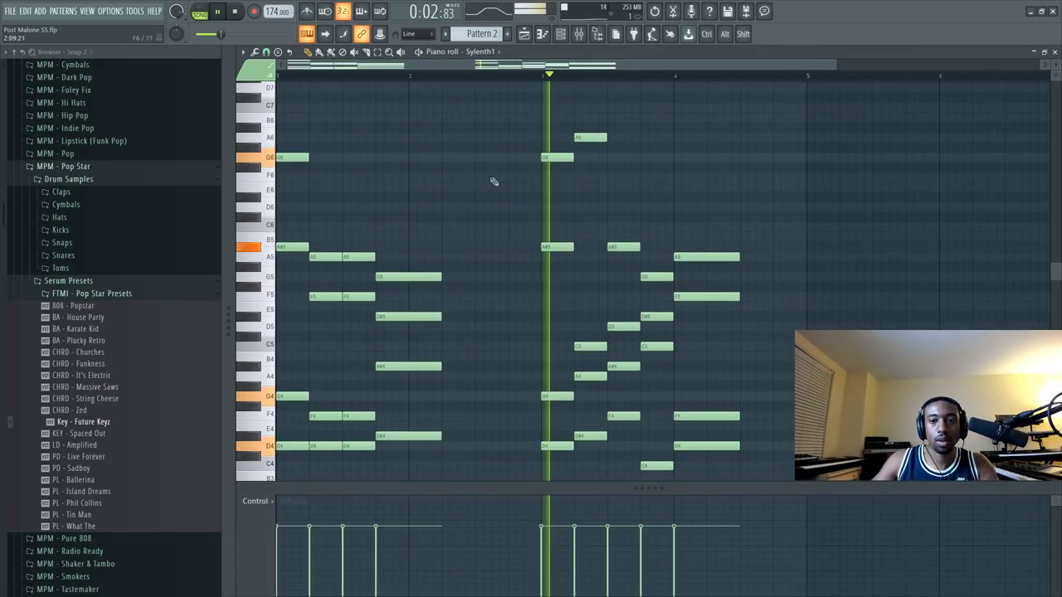
{"action": "left_click", "coordinate": [1054, 53]}
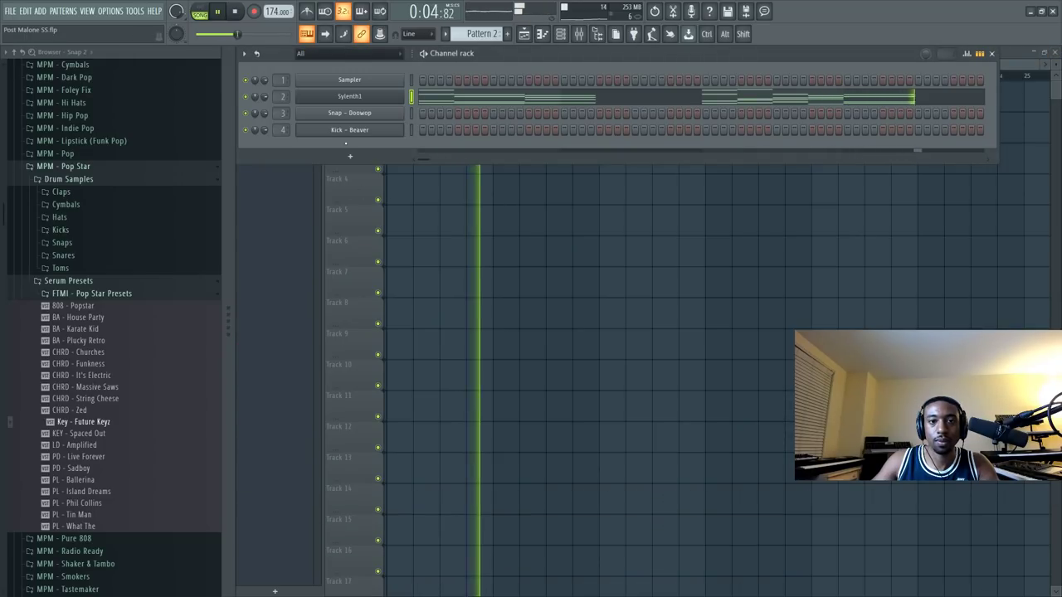
Audition the MPM - Pop Star tom and hat samples and open Hat - Trap Essential in a new channel.
{"action": "left_click", "coordinate": [74, 270]}
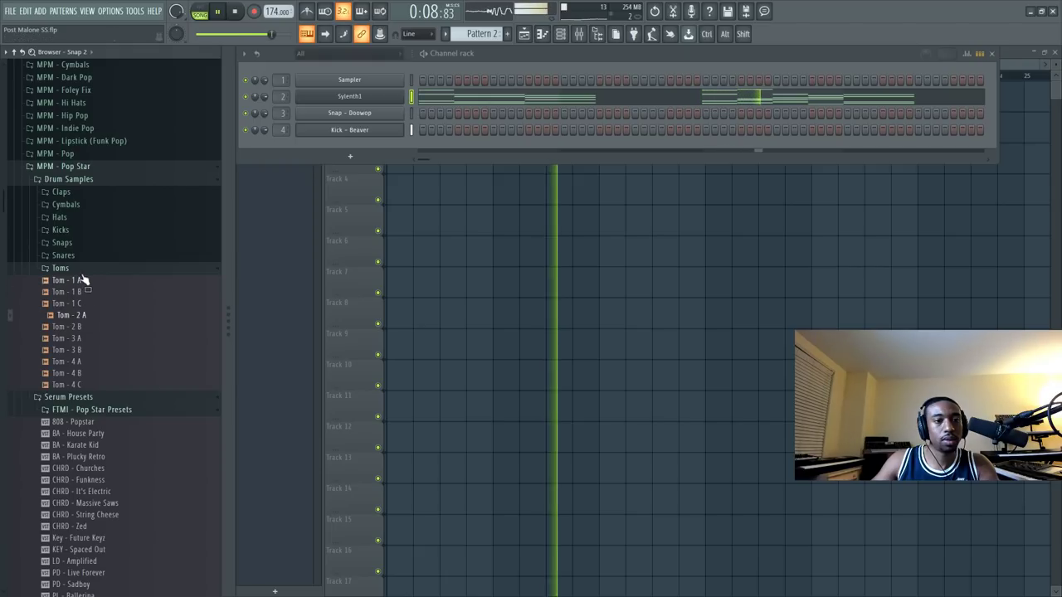
{"action": "left_click", "coordinate": [71, 217]}
{"action": "left_click", "coordinate": [91, 254]}
{"action": "key", "text": "Up"}
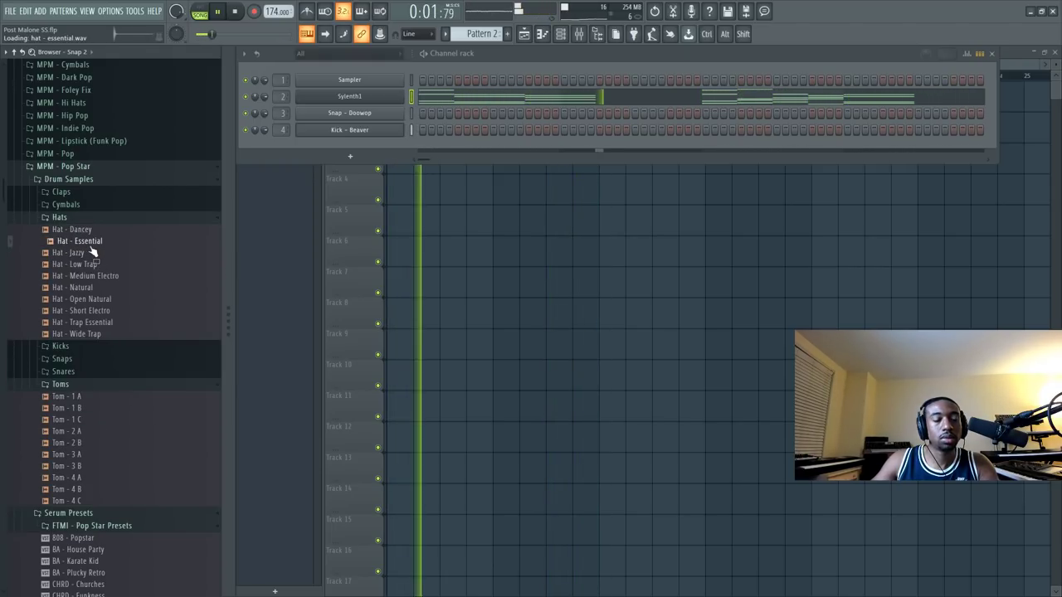
{"action": "left_click", "coordinate": [88, 264]}
{"action": "left_click", "coordinate": [88, 276]}
{"action": "left_click", "coordinate": [90, 287]}
{"action": "left_click", "coordinate": [98, 300]}
{"action": "left_click", "coordinate": [101, 311]}
{"action": "left_click", "coordinate": [103, 323]}
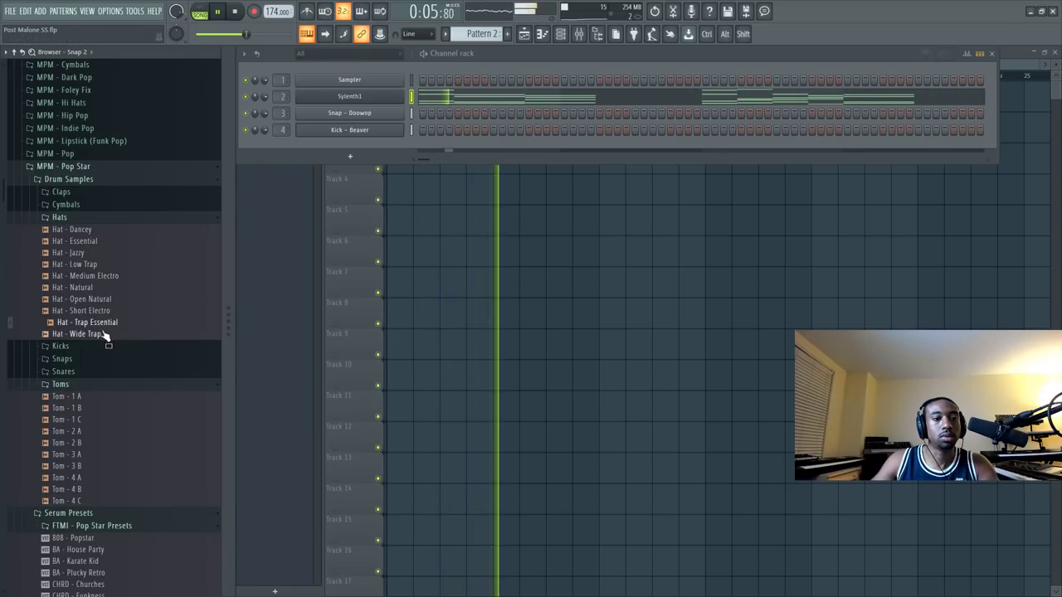
{"action": "right_click", "coordinate": [99, 323]}
{"action": "left_click", "coordinate": [129, 340]}
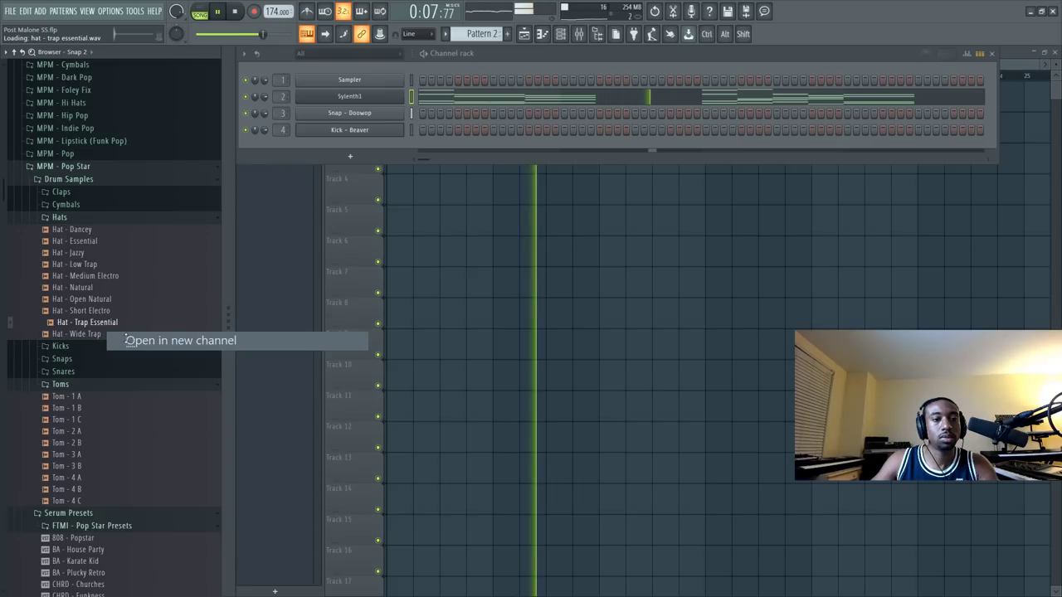
Audition the crash, ride, splash and cinematic crash samples in the Cymbals folder.
{"action": "left_click", "coordinate": [59, 217]}
{"action": "left_click", "coordinate": [66, 204]}
{"action": "left_click", "coordinate": [89, 229]}
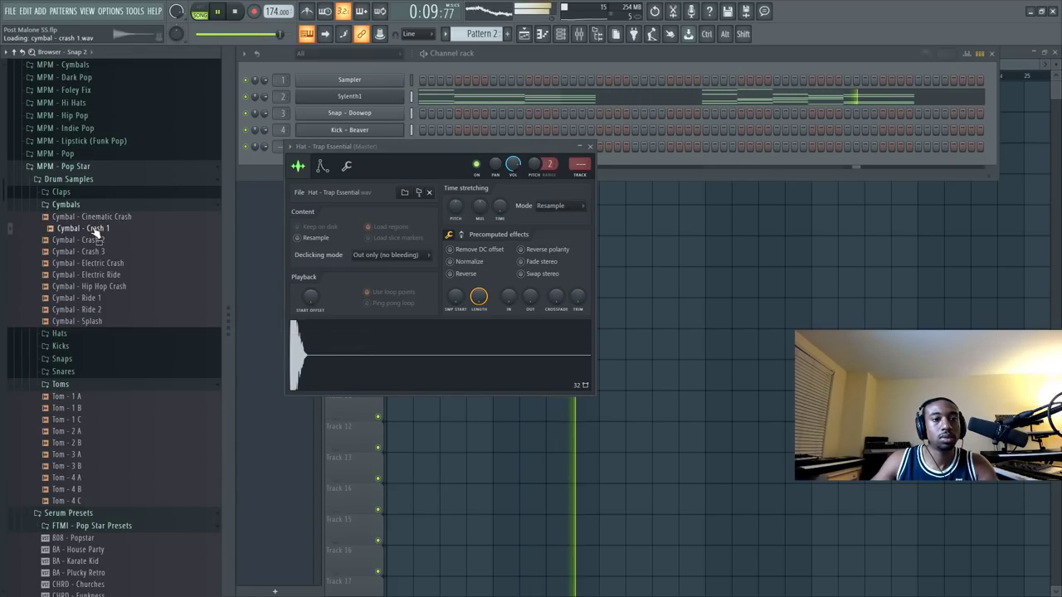
{"action": "left_click", "coordinate": [103, 240]}
{"action": "left_click", "coordinate": [106, 252]}
{"action": "left_click", "coordinate": [110, 265]}
{"action": "left_click", "coordinate": [112, 300]}
{"action": "left_click", "coordinate": [113, 310]}
{"action": "left_click", "coordinate": [113, 322]}
{"action": "left_click", "coordinate": [107, 229]}
{"action": "left_click", "coordinate": [108, 216]}
Route the hat to mixer track 5 and fill it every 2 steps in Pattern 1, adding extra hits between some steps.
{"action": "left_click_drag", "start_coordinate": [343, 147], "coordinate": [357, 228]}
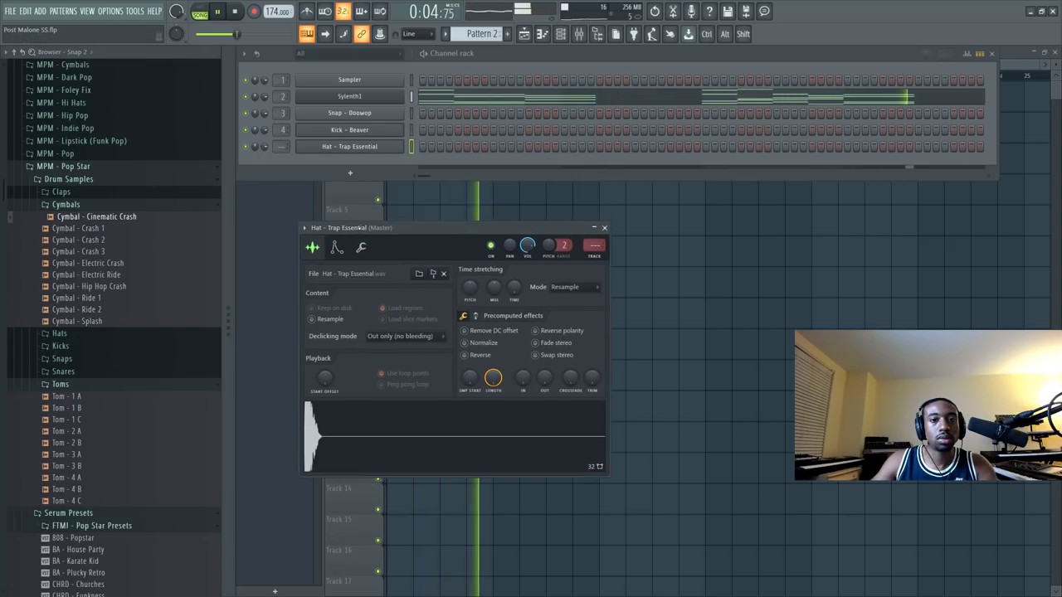
{"action": "scroll", "coordinate": [594, 245], "scroll_direction": "up", "scroll_amount": 4}
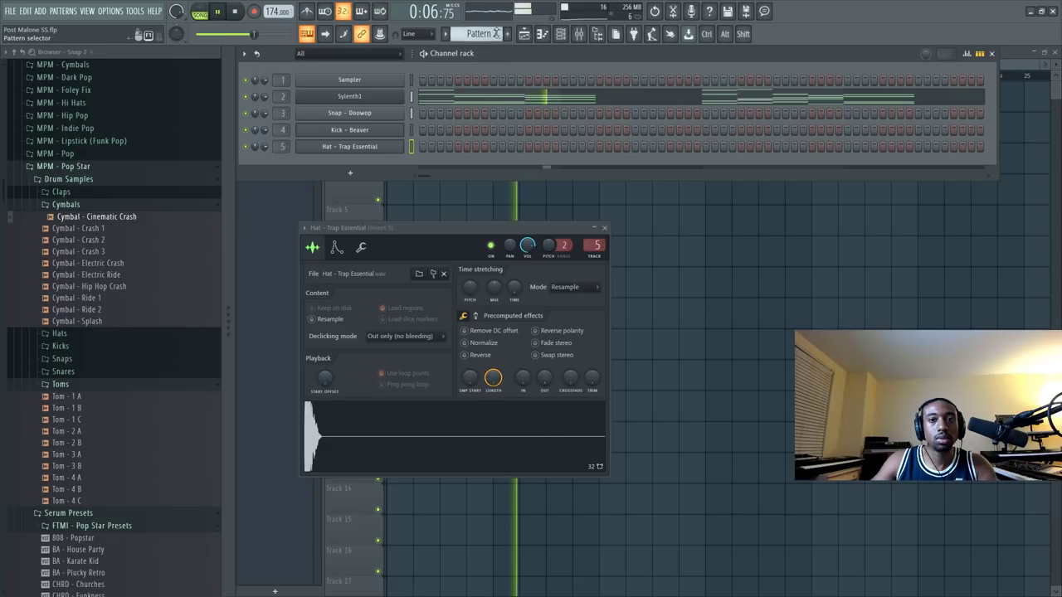
{"action": "scroll", "coordinate": [499, 34], "scroll_direction": "up", "scroll_amount": 2}
{"action": "scroll", "coordinate": [498, 34], "scroll_direction": "down", "scroll_amount": 3}
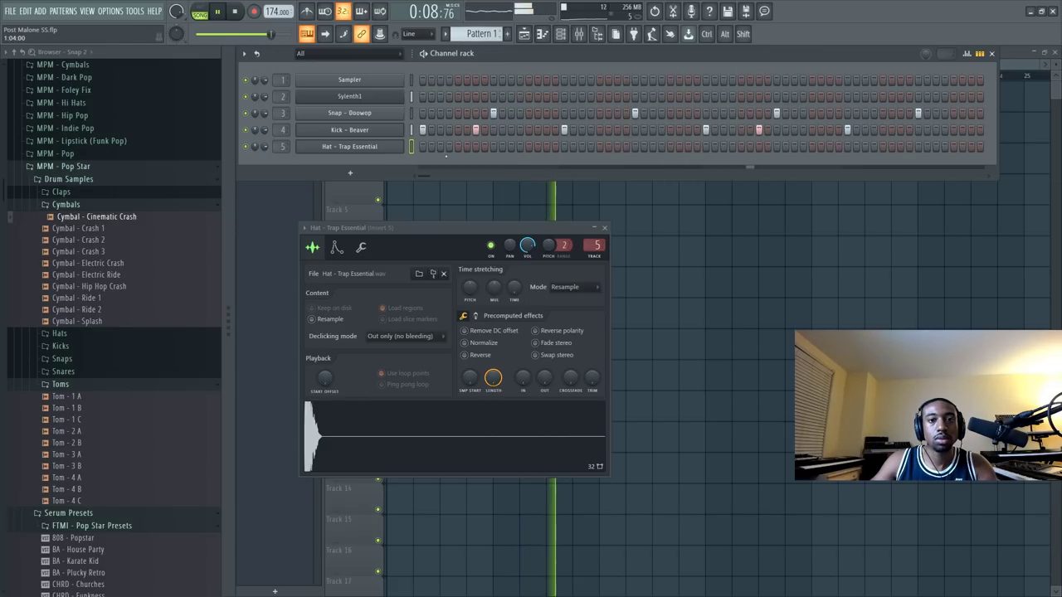
{"action": "right_click", "coordinate": [400, 146]}
{"action": "left_click", "coordinate": [672, 216]}
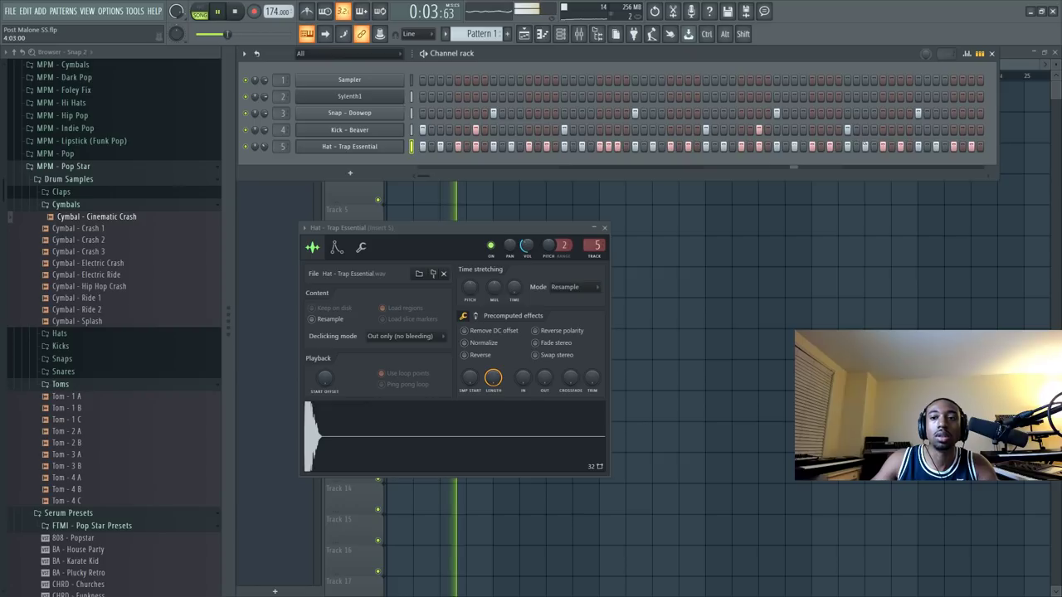
Turn the hat hit at bar 2 step 5 into a fast arpeggiated roll two steps long and add a hit at bar 4 step 8.
{"action": "right_click", "coordinate": [384, 147]}
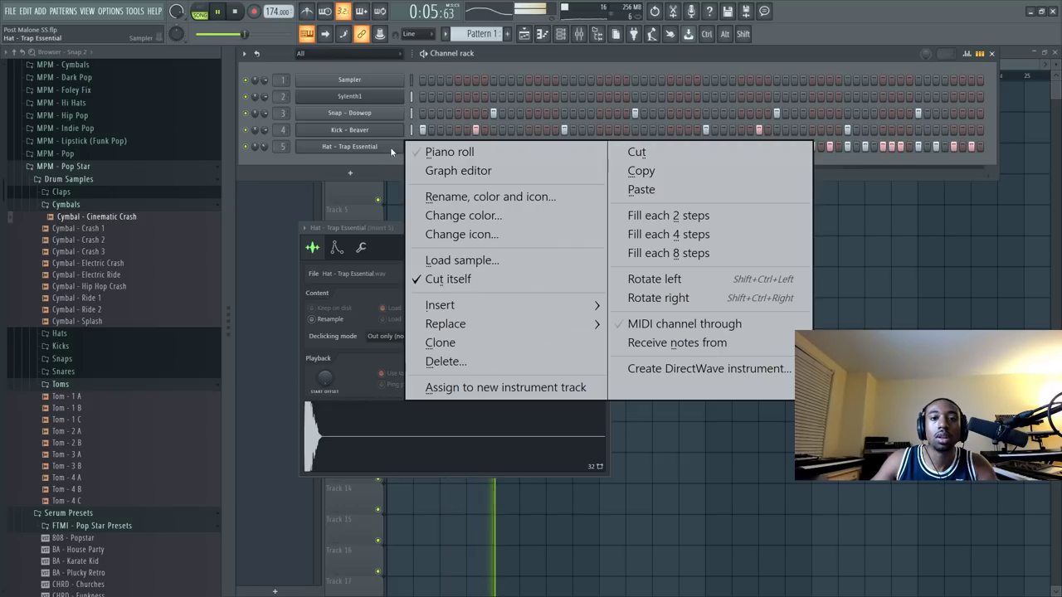
{"action": "left_click", "coordinate": [432, 154]}
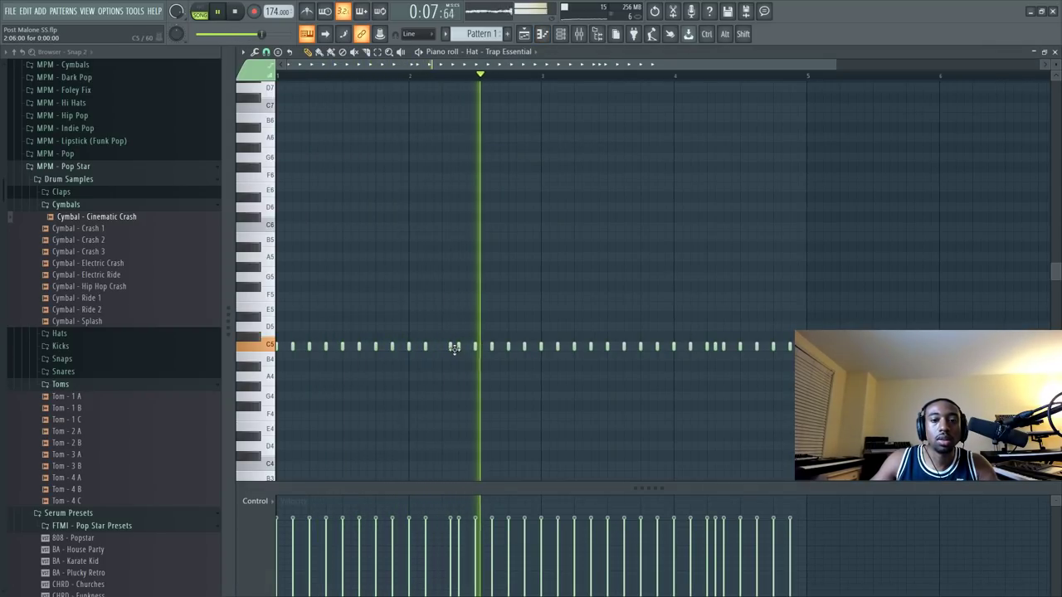
{"action": "left_click_drag", "start_coordinate": [456, 353], "coordinate": [448, 341]}
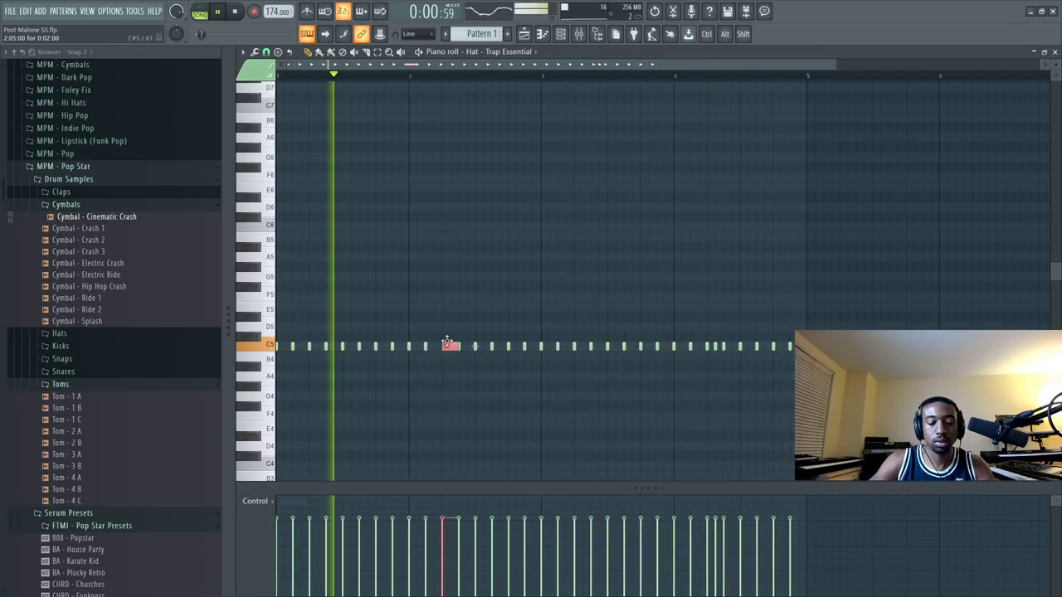
{"action": "key", "text": "alt+a"}
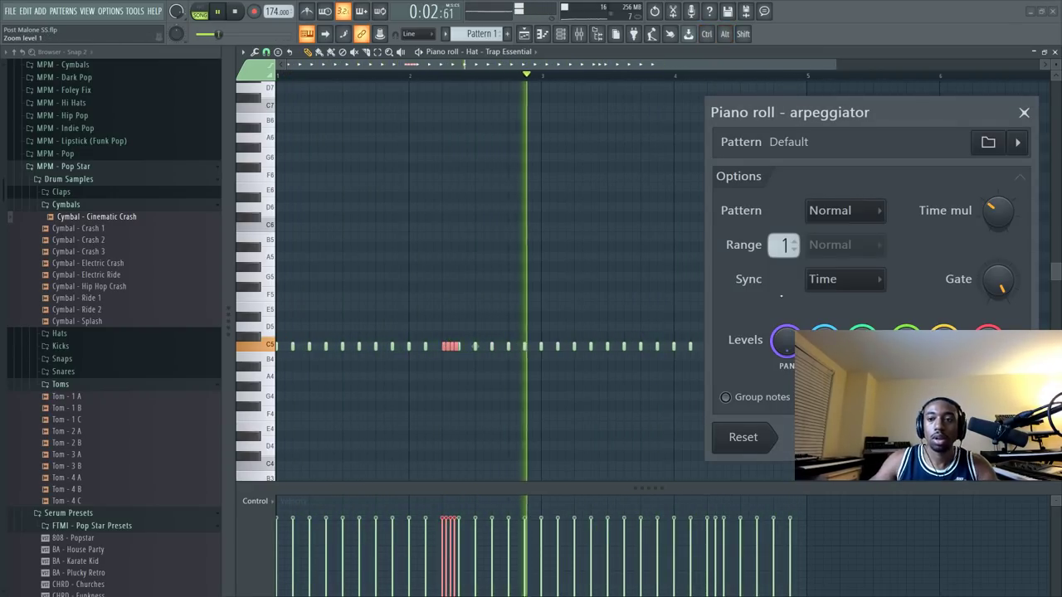
{"action": "key", "text": "Return"}
{"action": "left_click", "coordinate": [600, 400], "text": "ctrl"}
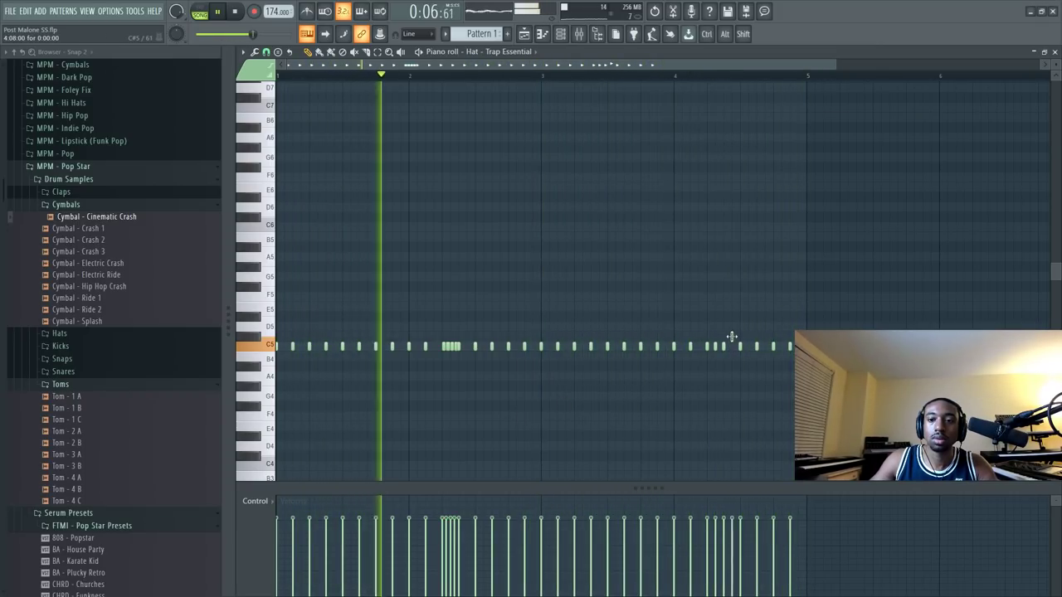
{"action": "left_click", "coordinate": [1054, 51]}
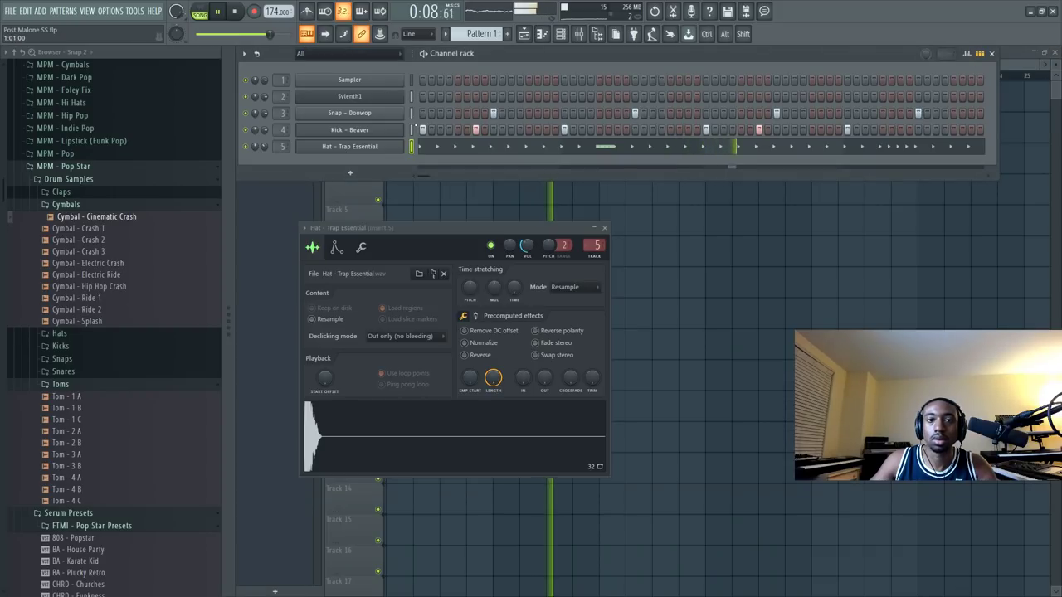
Try an upward arpeggio on the Sylenth1 channel with the chord set to none and a range of 3 octaves.
{"action": "left_click", "coordinate": [364, 99]}
{"action": "left_click", "coordinate": [375, 151]}
{"action": "key", "text": "space"}
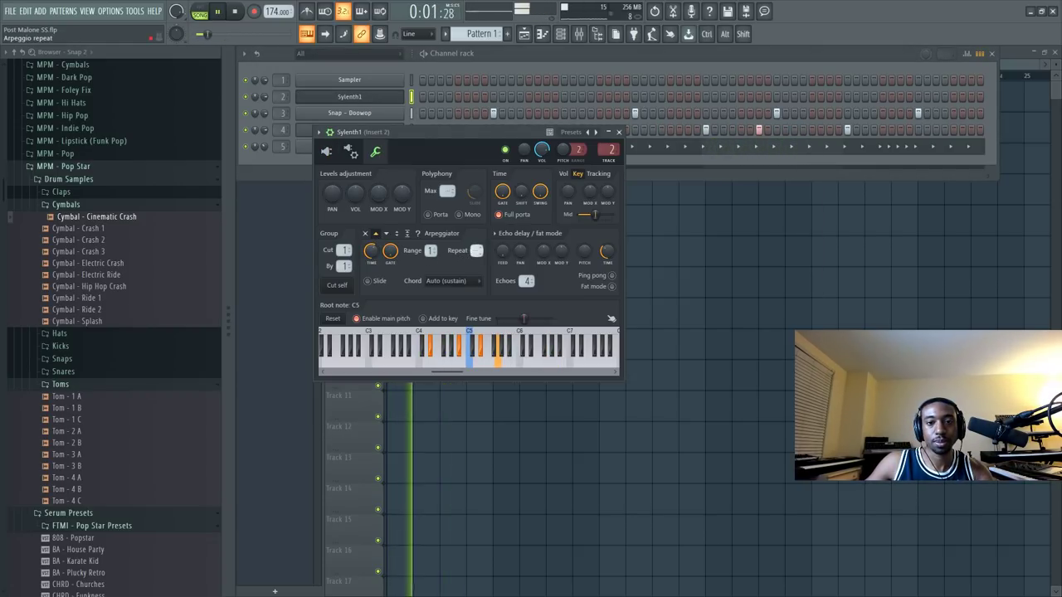
{"action": "left_click", "coordinate": [447, 283]}
{"action": "left_click", "coordinate": [455, 94]}
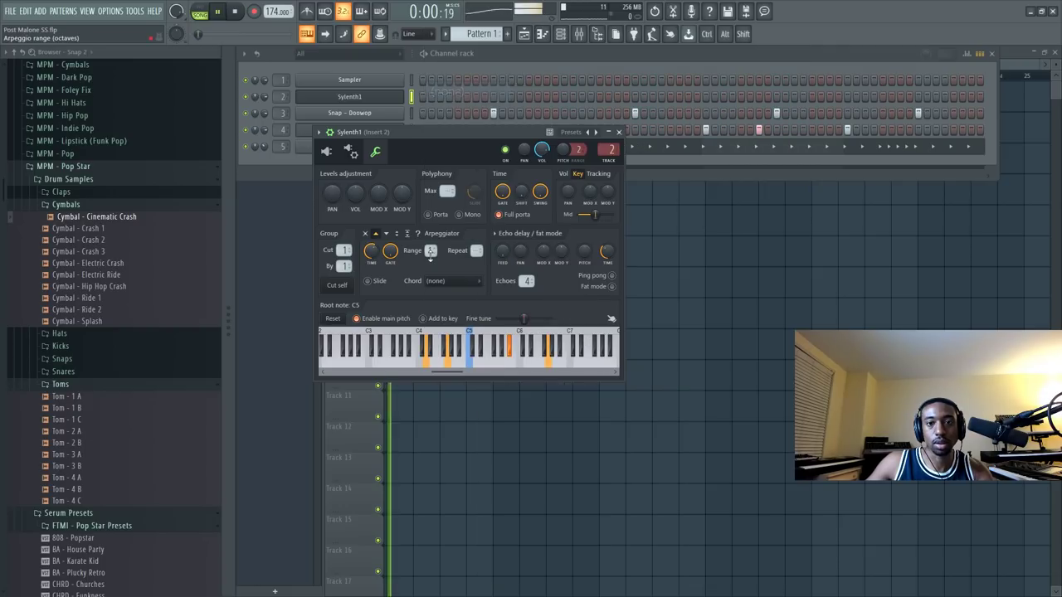
{"action": "left_click", "coordinate": [443, 283]}
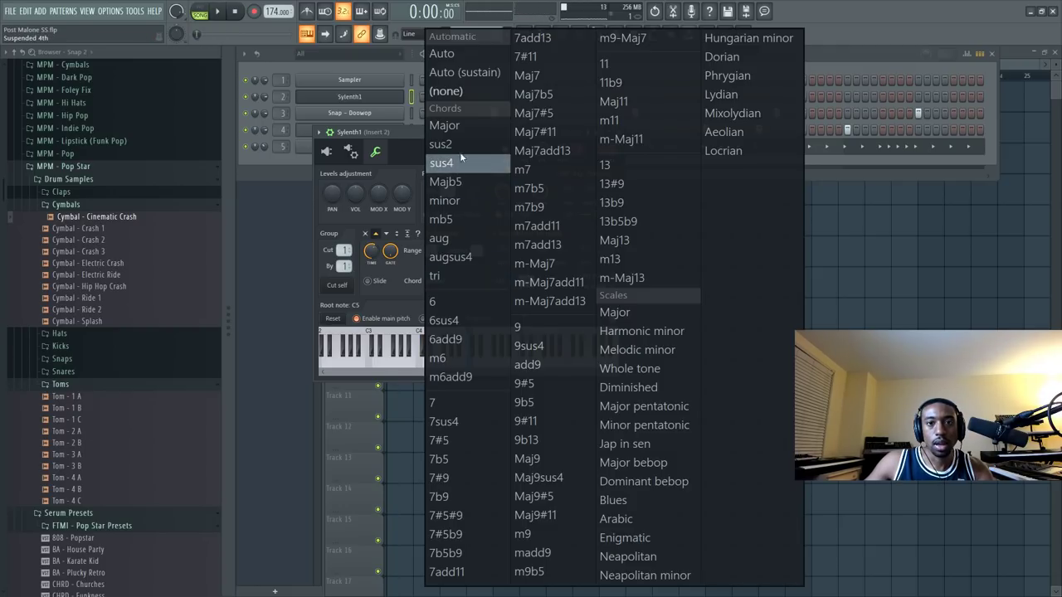
{"action": "left_click", "coordinate": [454, 91]}
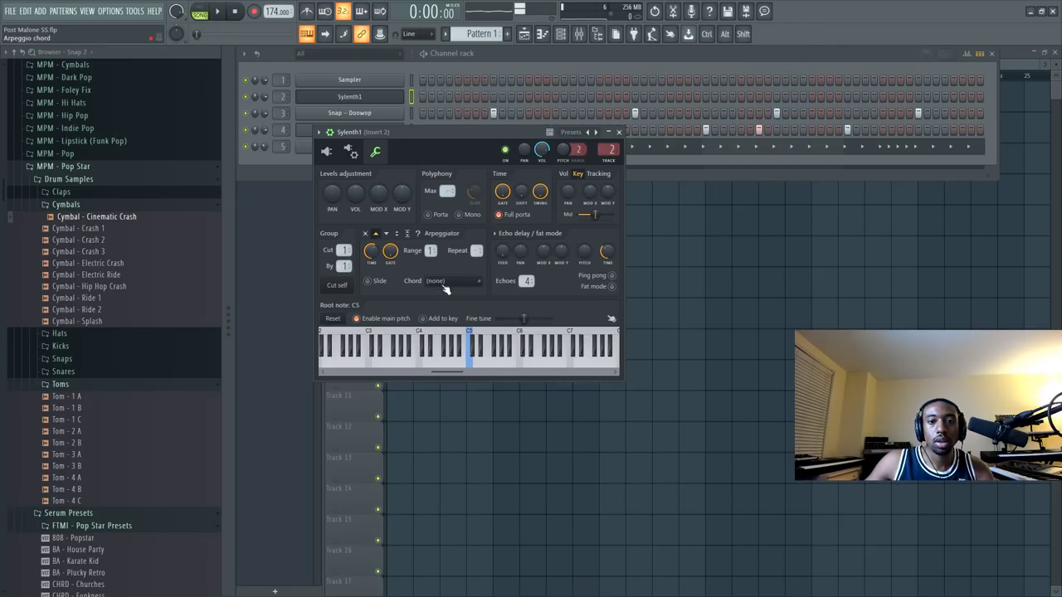
{"action": "left_click", "coordinate": [445, 284]}
{"action": "left_click", "coordinate": [458, 90]}
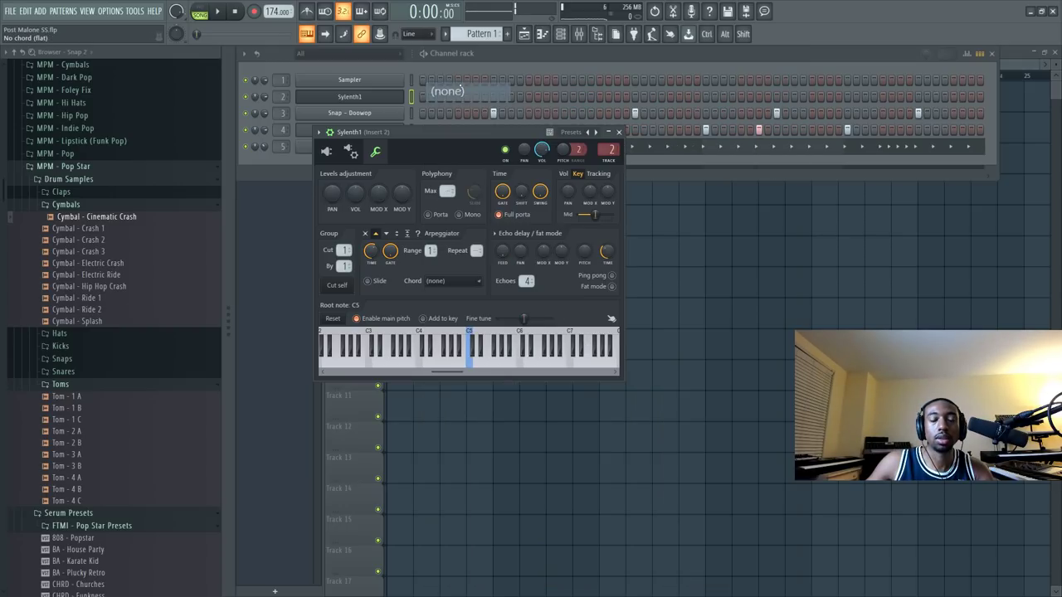
{"action": "left_click_drag", "start_coordinate": [429, 252], "coordinate": [430, 234]}
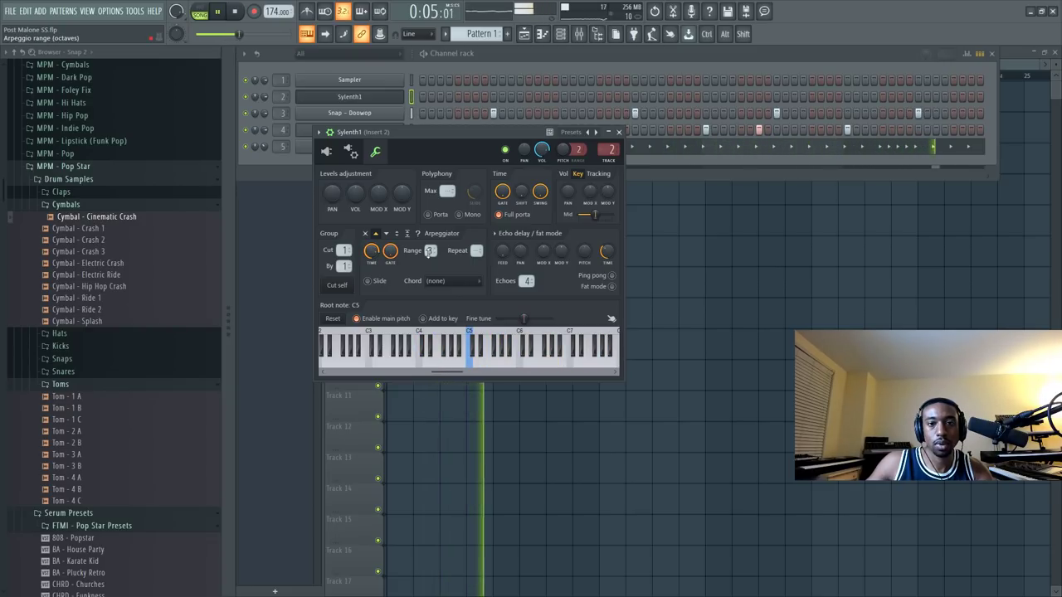
{"action": "key", "text": "space"}
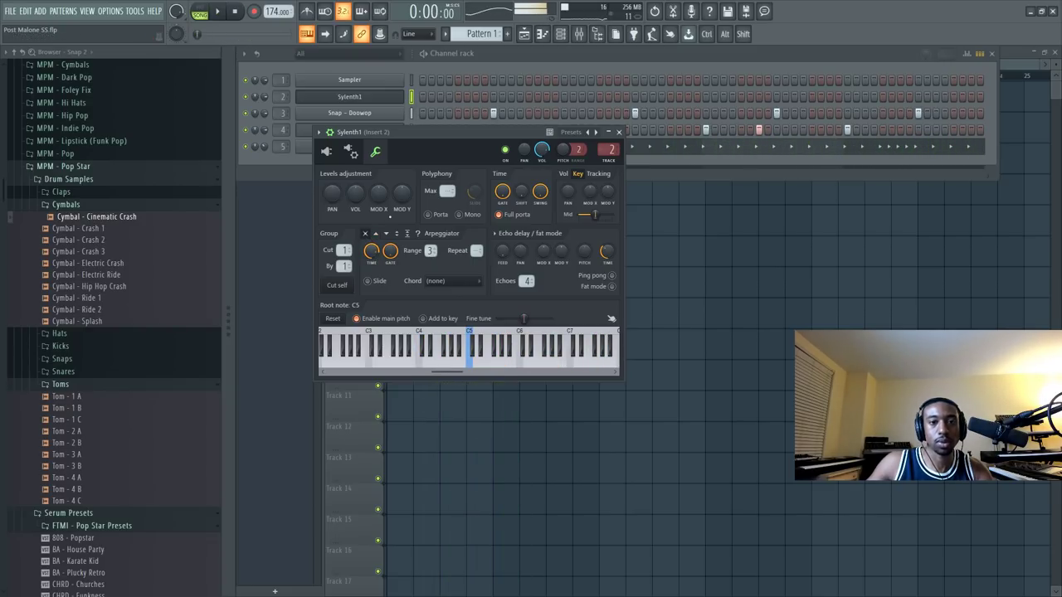
Lower Sylenth1's Mod Env 1 attack and set the Amp Env A release to about 5.64.
{"action": "left_click", "coordinate": [330, 152]}
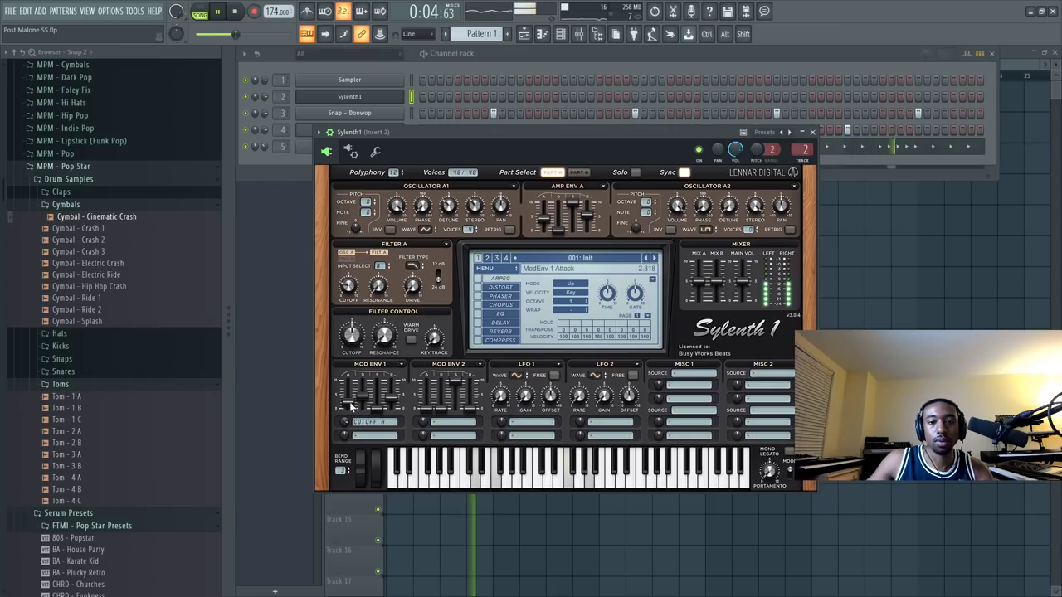
{"action": "left_click_drag", "start_coordinate": [348, 405], "coordinate": [349, 417]}
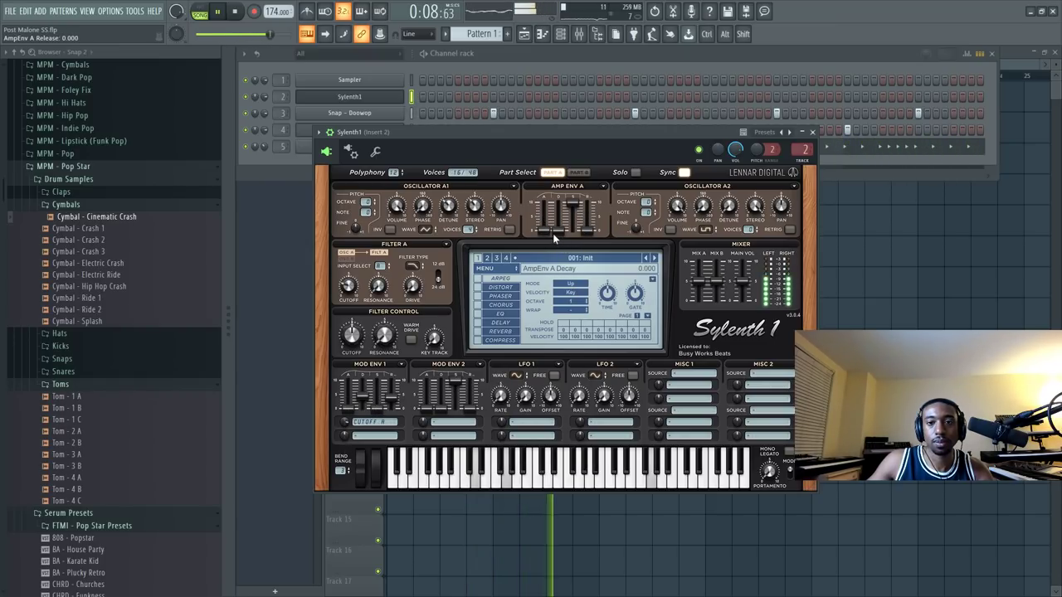
{"action": "left_click_drag", "start_coordinate": [361, 400], "coordinate": [360, 389]}
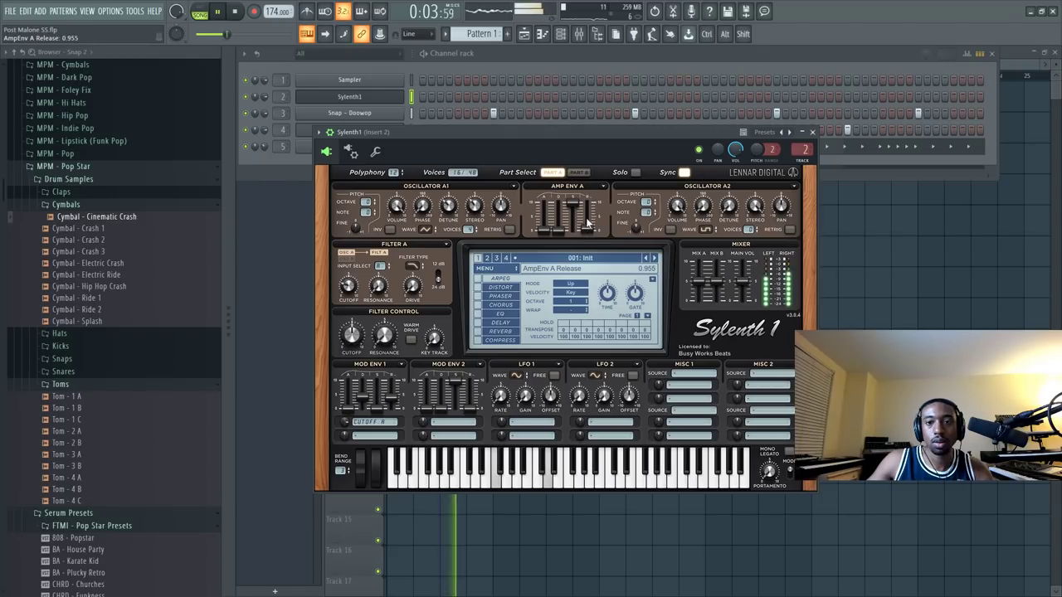
{"action": "left_click_drag", "start_coordinate": [585, 153], "coordinate": [582, 161]}
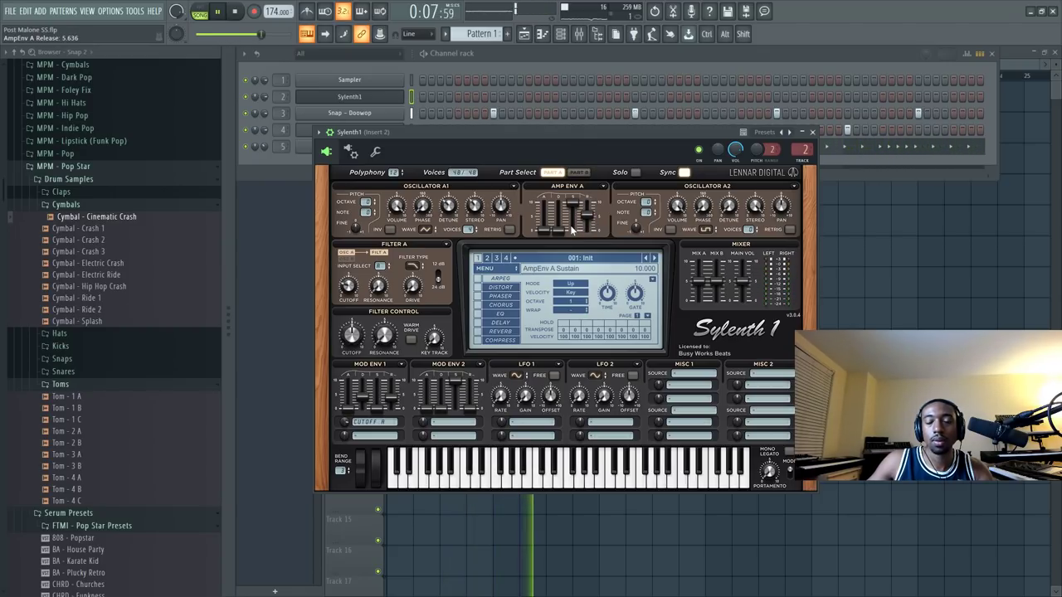
Audition the pulse, quarter pulse, saw and triangle waveforms on Sylenth1's Oscillator A1 and settle on Pulse.
{"action": "left_click", "coordinate": [423, 230]}
{"action": "left_click", "coordinate": [446, 277]}
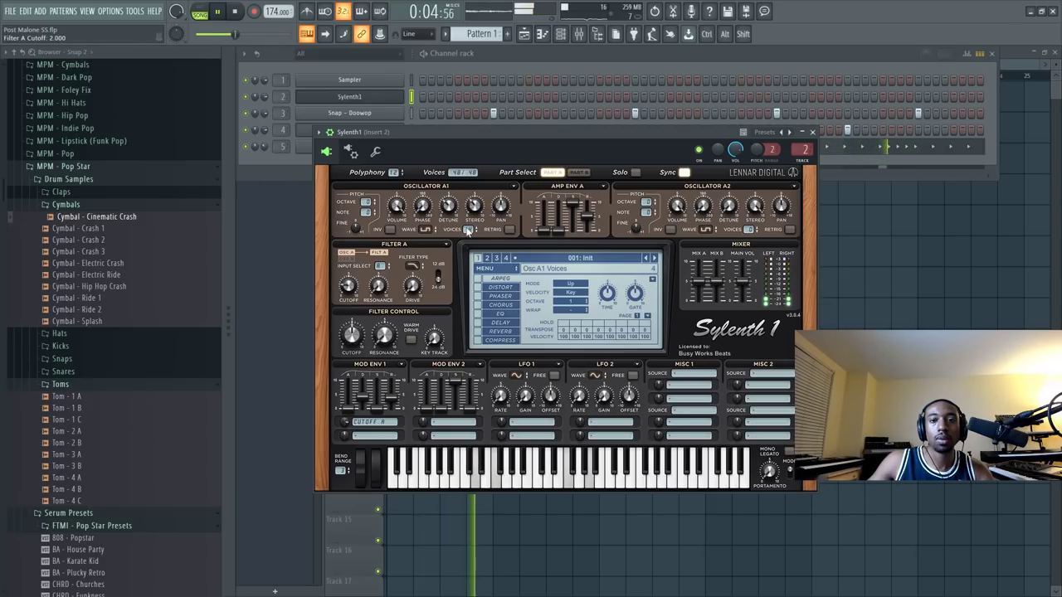
{"action": "left_click", "coordinate": [425, 232]}
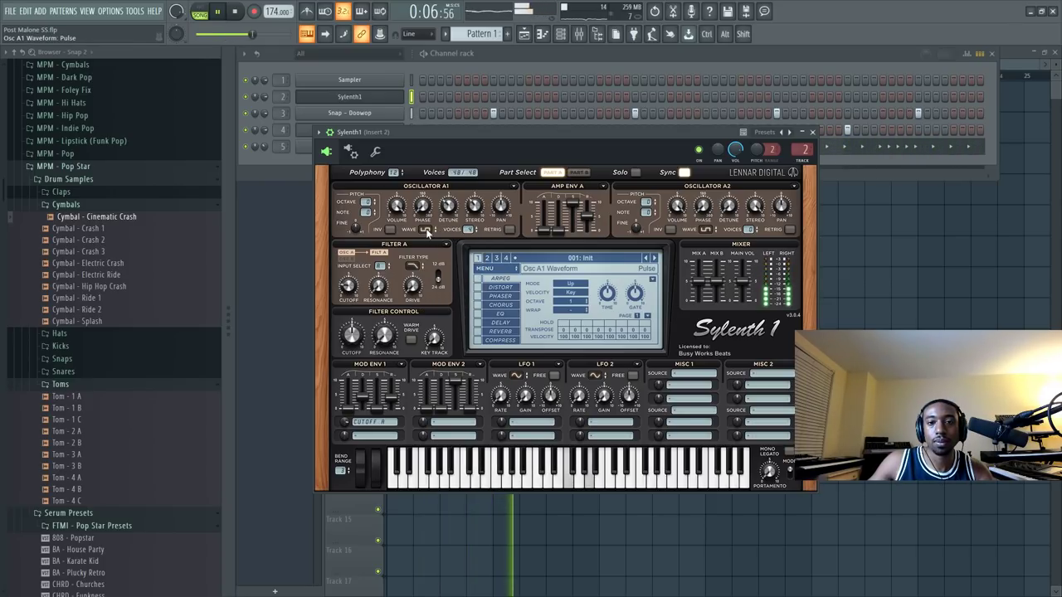
{"action": "left_click", "coordinate": [427, 233]}
{"action": "left_click", "coordinate": [442, 287]}
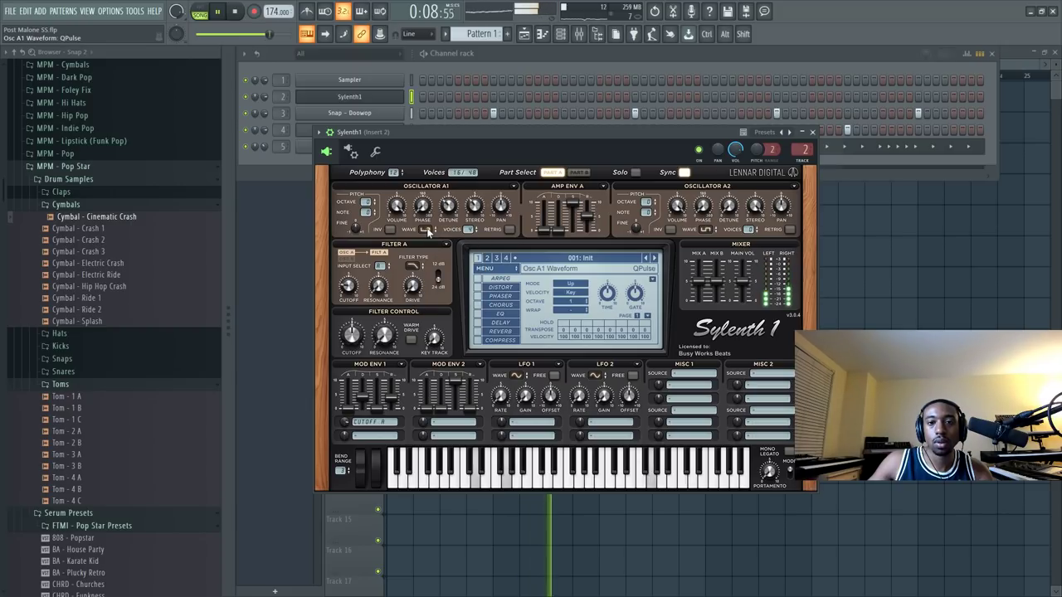
{"action": "left_click", "coordinate": [429, 233]}
{"action": "left_click", "coordinate": [429, 249]}
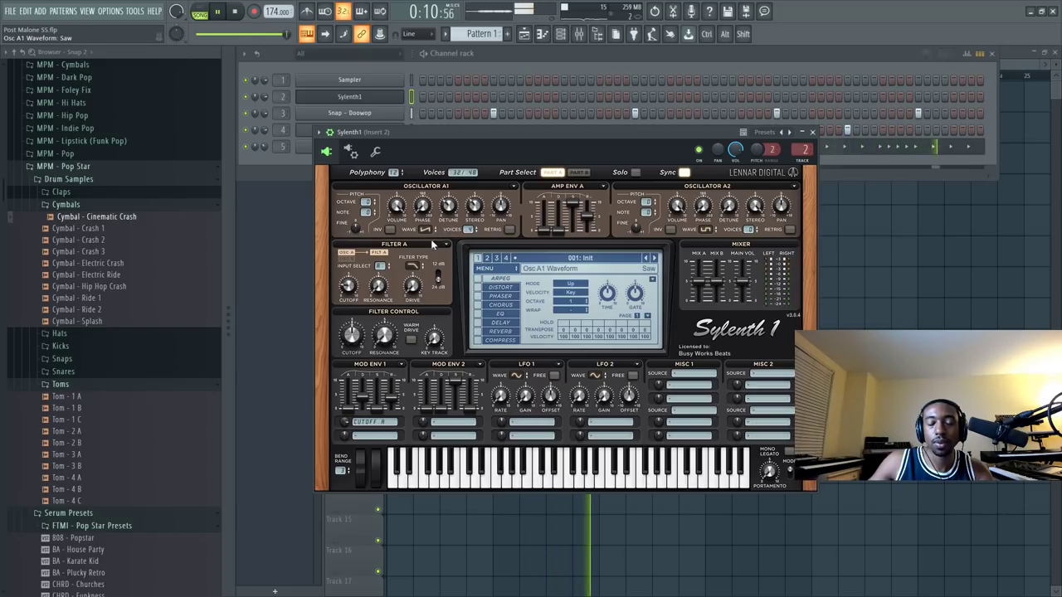
{"action": "left_click", "coordinate": [431, 233]}
{"action": "left_click", "coordinate": [437, 264]}
{"action": "left_click", "coordinate": [428, 233]}
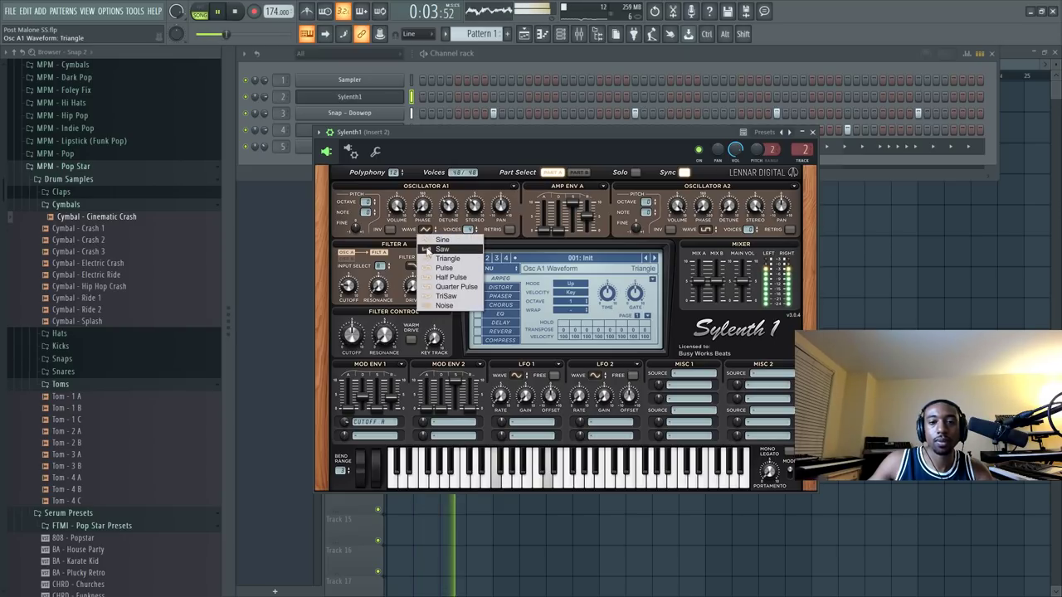
{"action": "left_click", "coordinate": [439, 268]}
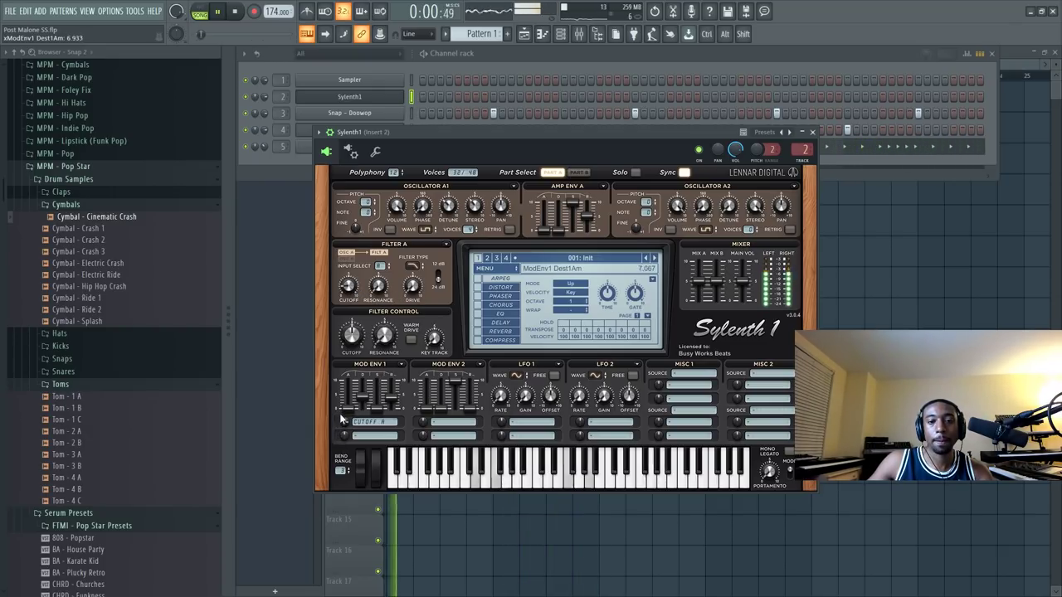
{"action": "left_click", "coordinate": [813, 133]}
Switch to the empty Pattern 3 and delete the unused Sampler channel.
{"action": "key", "text": "F6"}
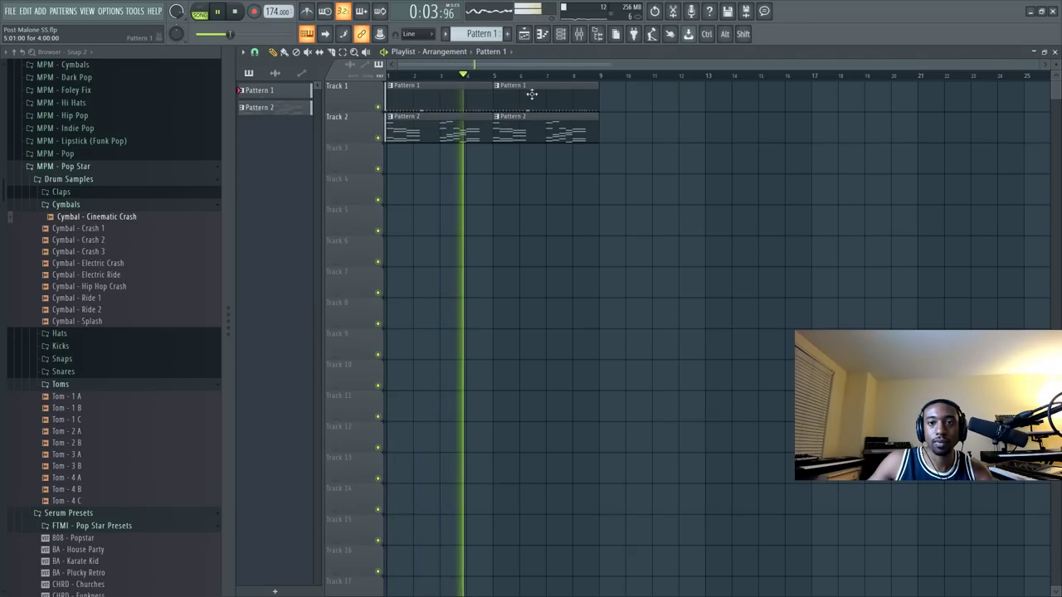
{"action": "left_click", "coordinate": [560, 34]}
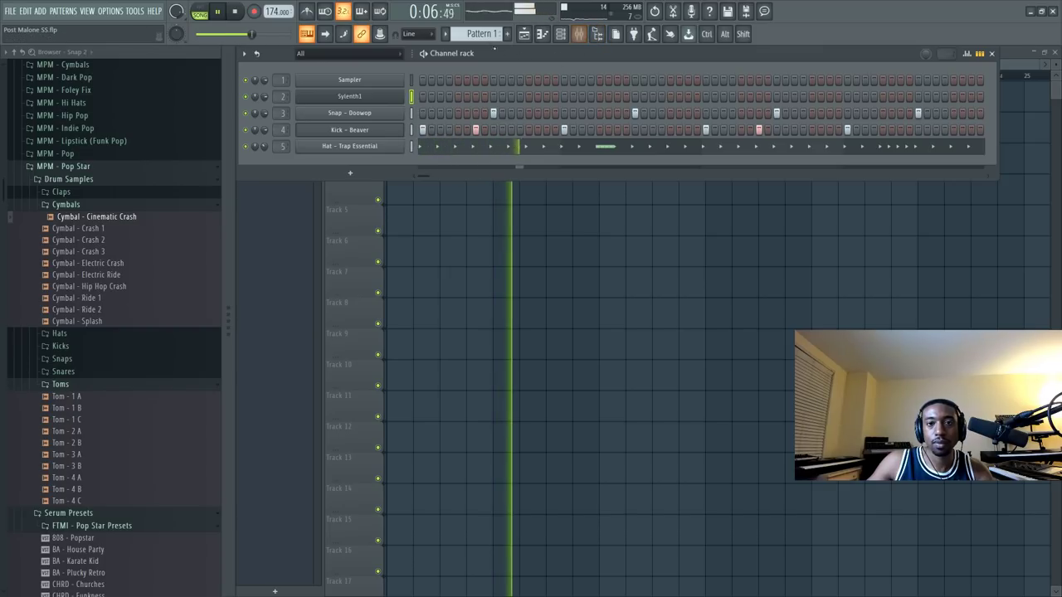
{"action": "scroll", "coordinate": [479, 35], "scroll_direction": "down", "scroll_amount": 2}
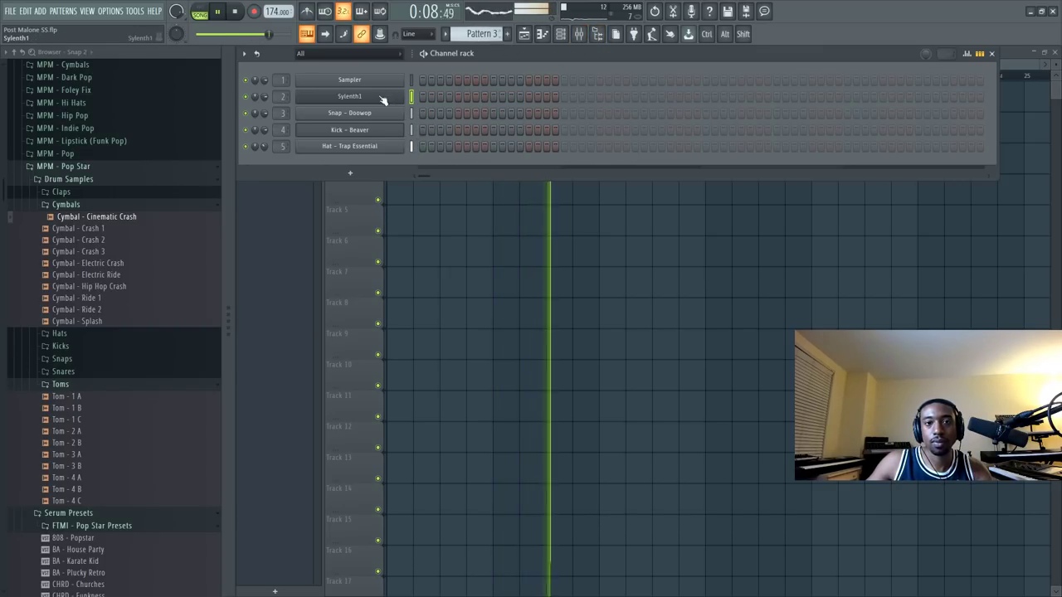
{"action": "left_click", "coordinate": [351, 80]}
{"action": "right_click", "coordinate": [350, 80]}
{"action": "left_click", "coordinate": [436, 291]}
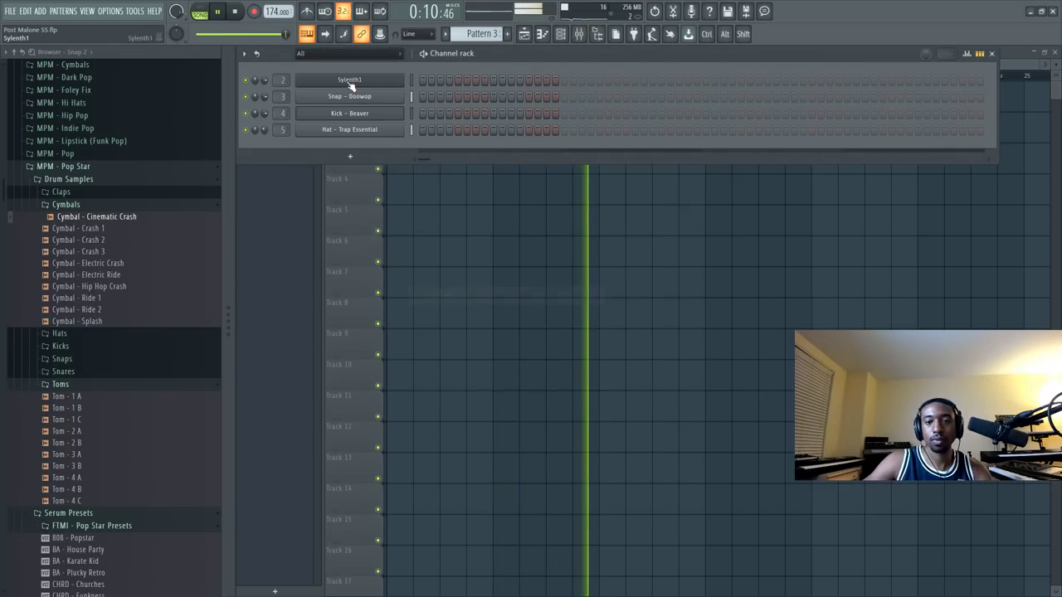
Audition Clap - Crispy from the MPM - Pop Star Claps folder and open it in a new channel.
{"action": "right_click", "coordinate": [429, 235]}
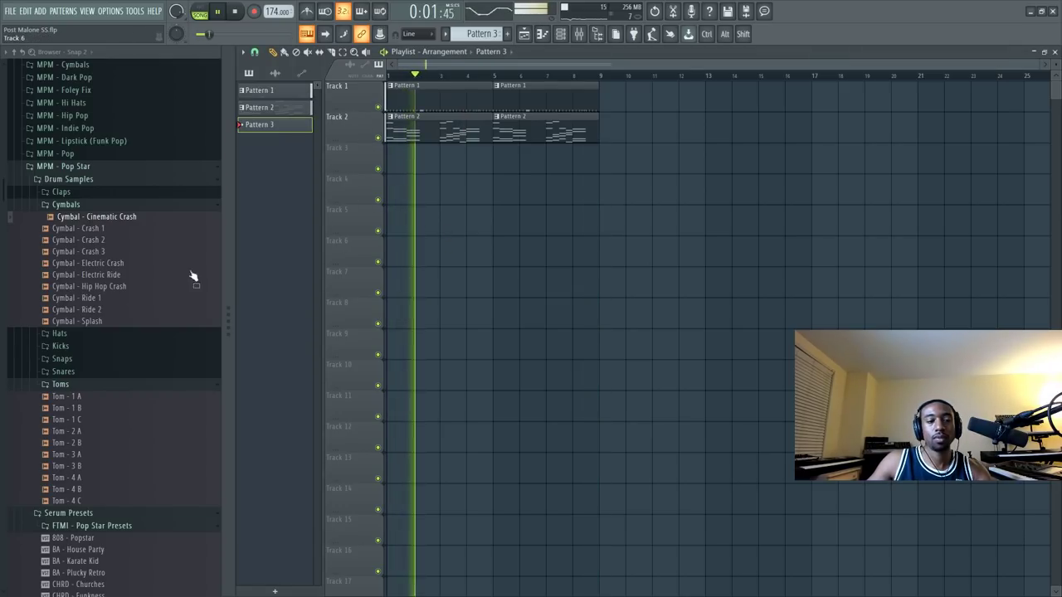
{"action": "left_click", "coordinate": [61, 192]}
{"action": "left_click", "coordinate": [88, 216]}
{"action": "right_click", "coordinate": [88, 217]}
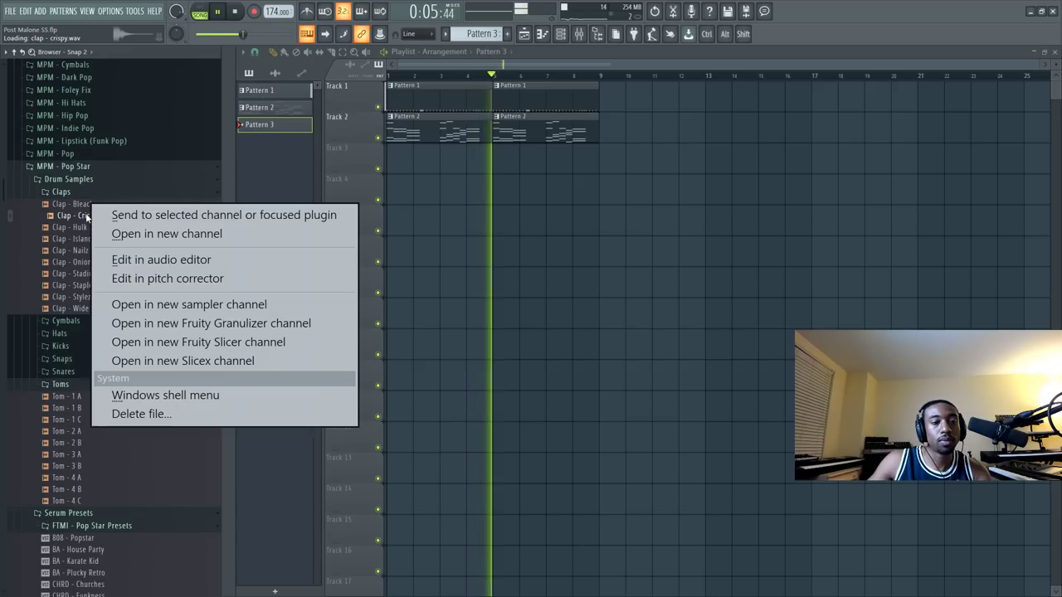
{"action": "left_click", "coordinate": [166, 235]}
{"action": "key", "text": "F6"}
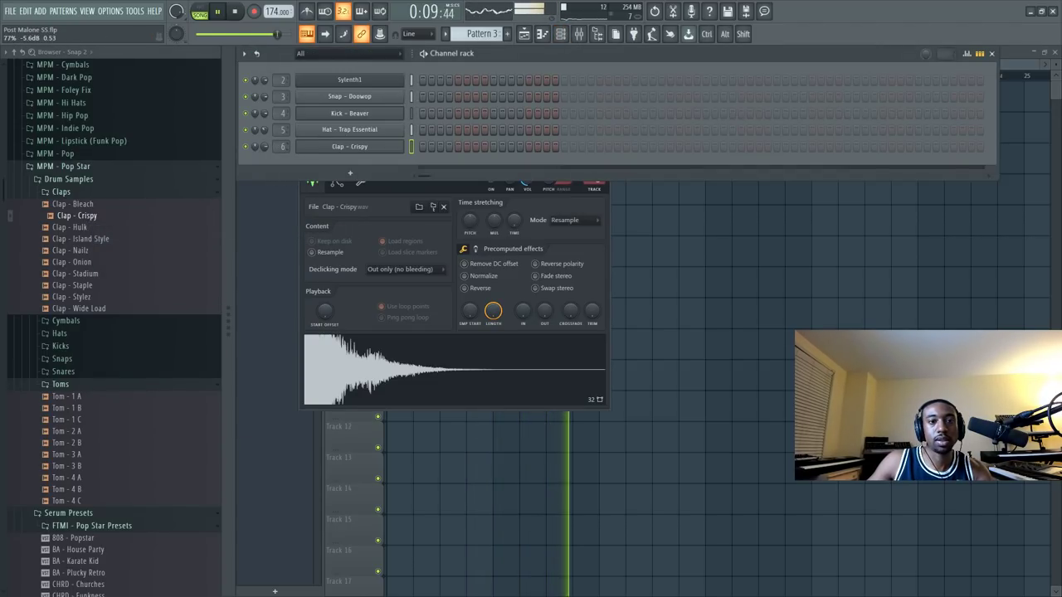
Place Pattern 3 on Track 3 at bar 1 and add Clap - Crispy hits on steps 9, 25, 41 and 57.
{"action": "key", "text": "F5"}
{"action": "left_click", "coordinate": [397, 155]}
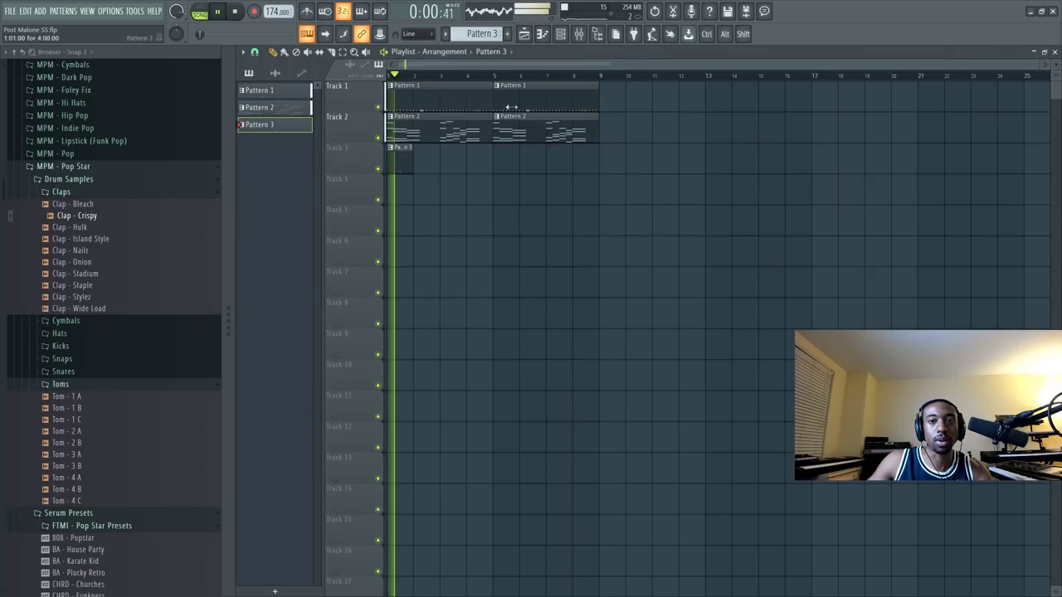
{"action": "left_click", "coordinate": [561, 34]}
{"action": "left_click", "coordinate": [634, 146]}
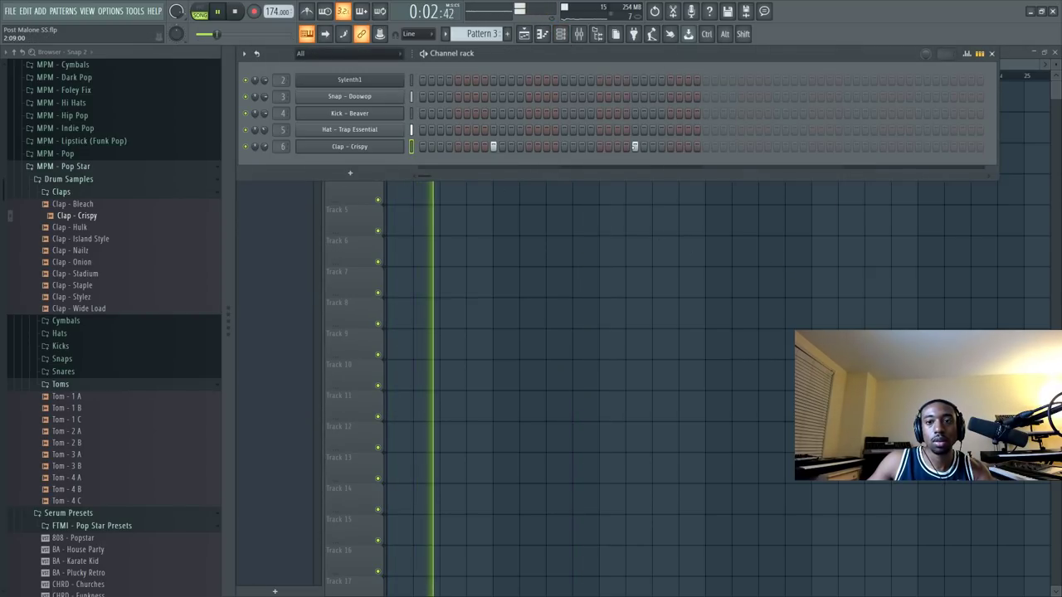
{"action": "left_click", "coordinate": [776, 146]}
{"action": "left_click", "coordinate": [917, 146]}
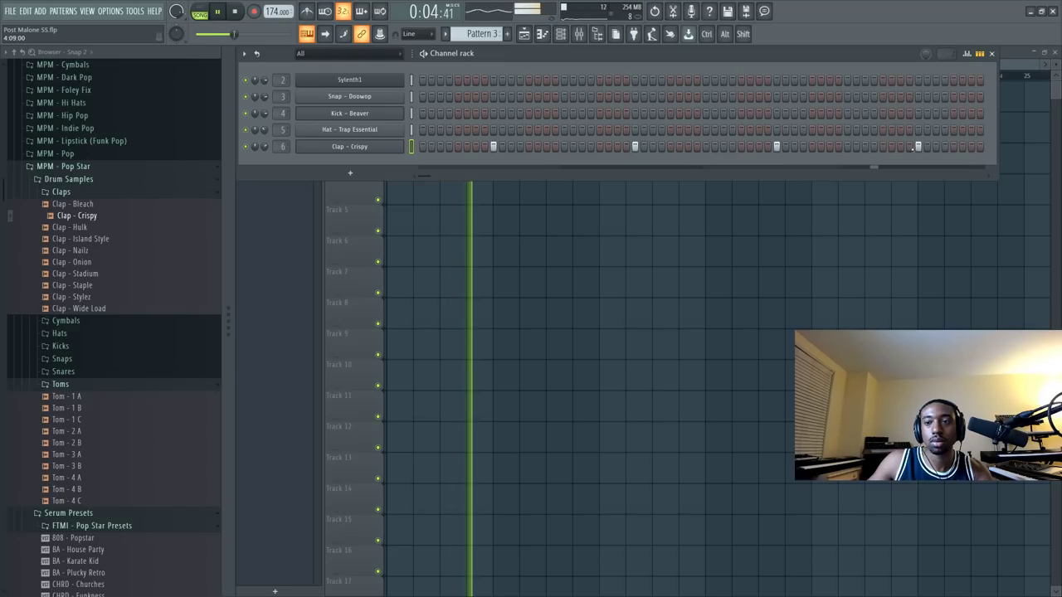
Audition Snare - Grande from the MPM - Pop Star Snares folder, load it in a new channel and route it to mixer track 7.
{"action": "left_click", "coordinate": [64, 372]}
{"action": "left_click", "coordinate": [95, 395]}
{"action": "left_click_drag", "start_coordinate": [100, 406], "coordinate": [372, 157]}
{"action": "left_click_drag", "start_coordinate": [282, 163], "coordinate": [282, 167]}
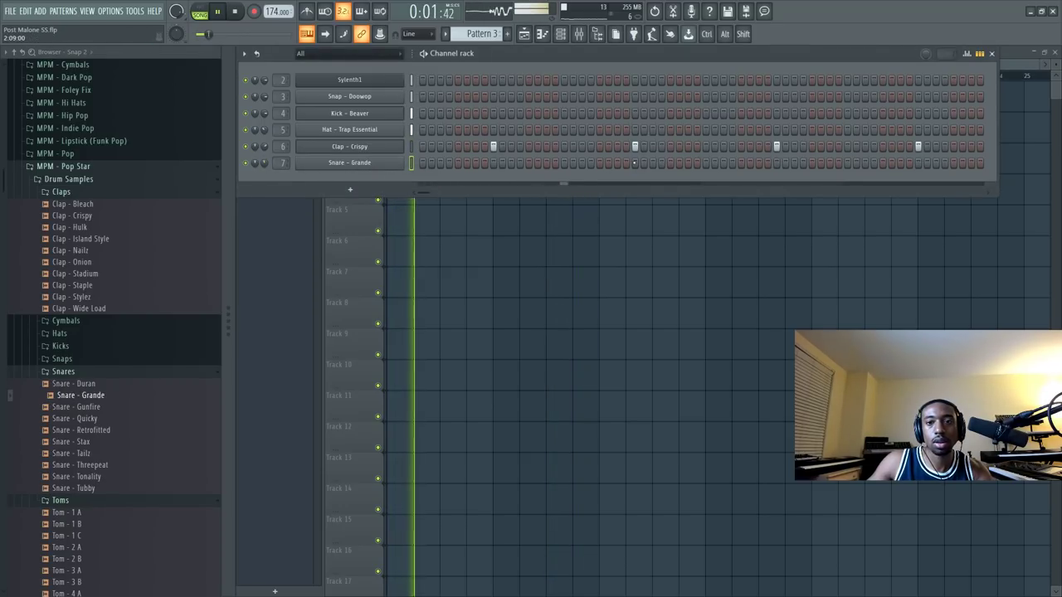
Add Snare - Grande hits to Pattern 3 on steps 31, 57, 59 and 63.
{"action": "left_click", "coordinate": [688, 163]}
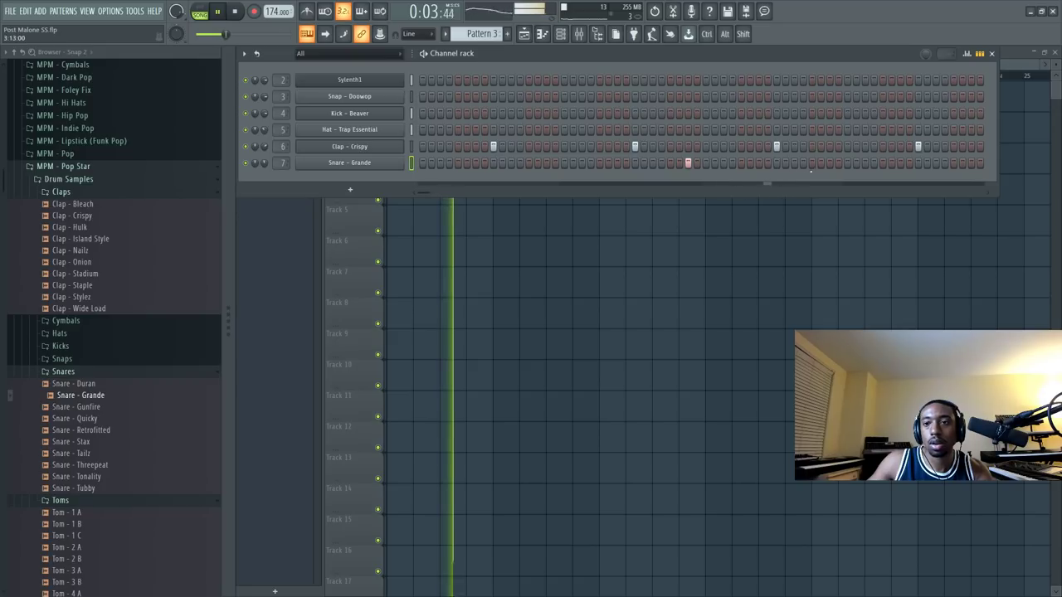
{"action": "left_click", "coordinate": [917, 162]}
{"action": "left_click", "coordinate": [970, 163]}
{"action": "left_click", "coordinate": [935, 163]}
Place a second Pattern 3 clip on Track 3 at bar 5 and play the arrangement.
{"action": "key", "text": "F6"}
{"action": "left_click", "coordinate": [498, 157]}
{"action": "key", "text": "space"}
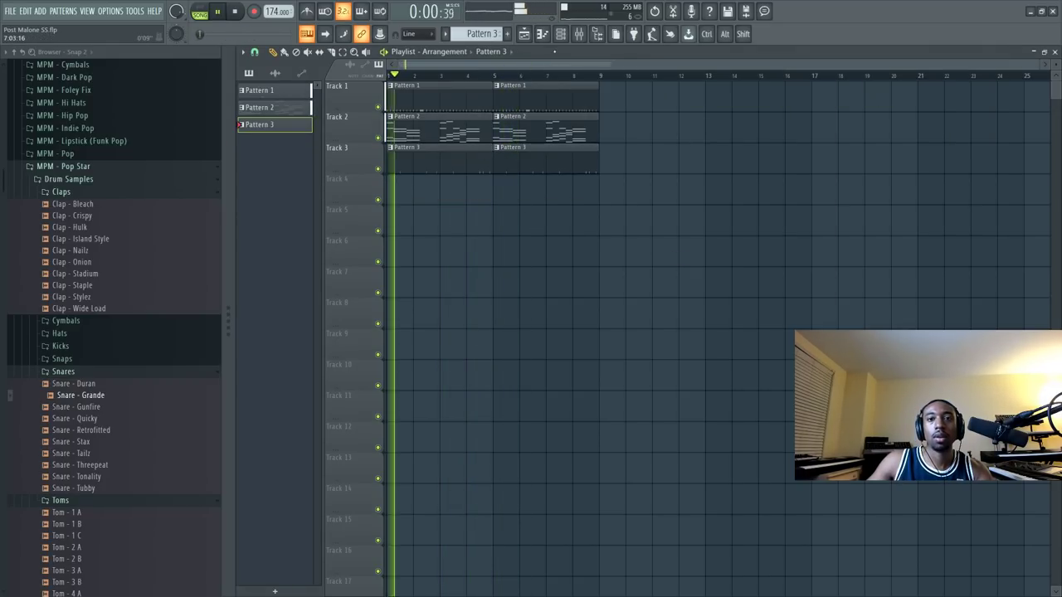
{"action": "key", "text": "F6"}
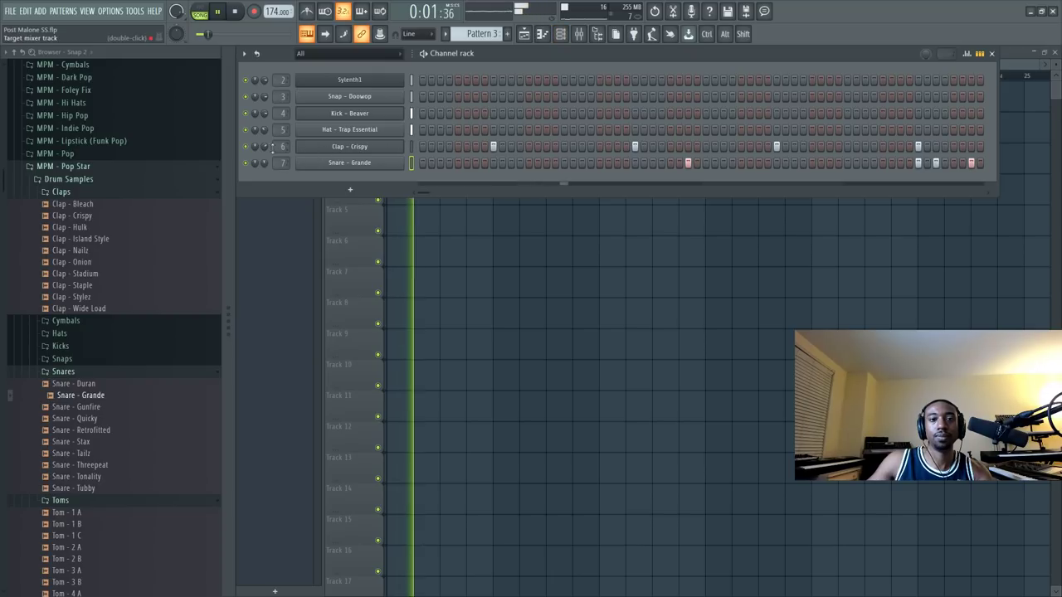
Audition the Clap - Stylez sample and inspect the sampler settings of the Hat - Trap Essential channel.
{"action": "left_click", "coordinate": [87, 298]}
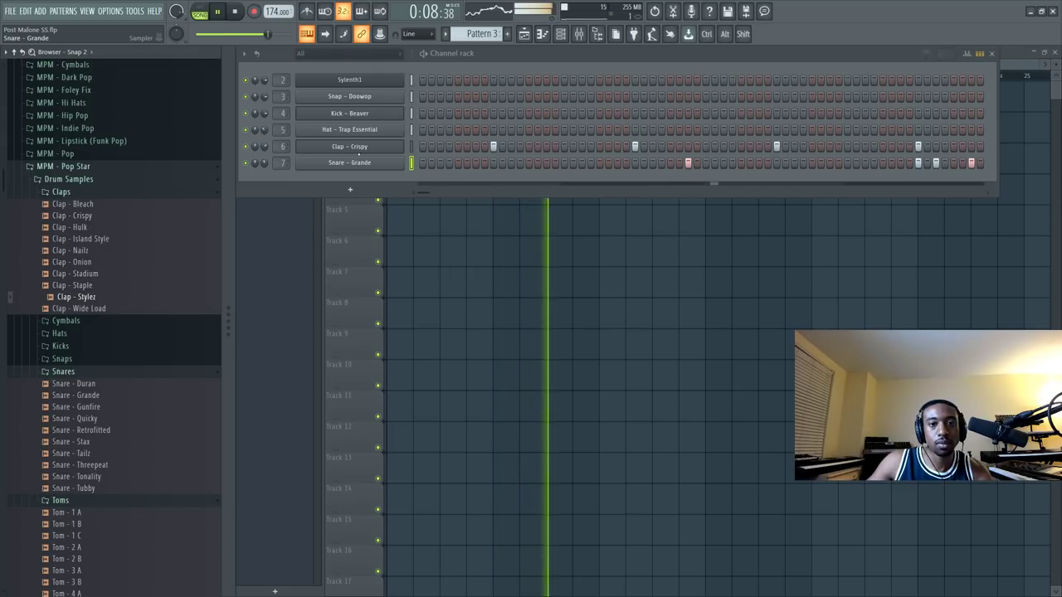
{"action": "left_click", "coordinate": [358, 129]}
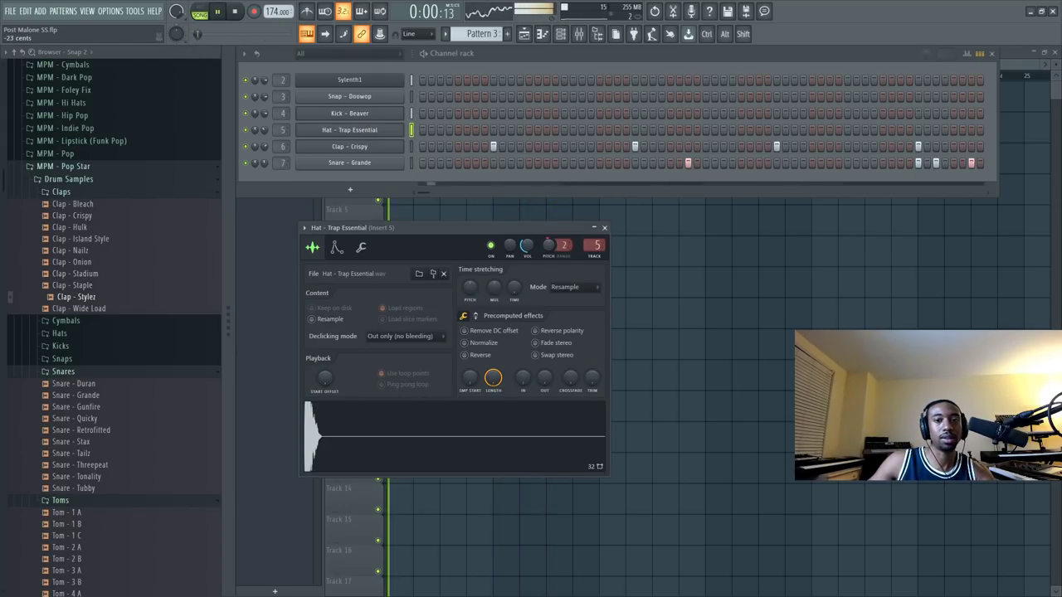
{"action": "left_click", "coordinate": [605, 228]}
Audition different octave settings for Oscillator A1 in Sylenth1 while the song plays.
{"action": "left_click", "coordinate": [356, 83]}
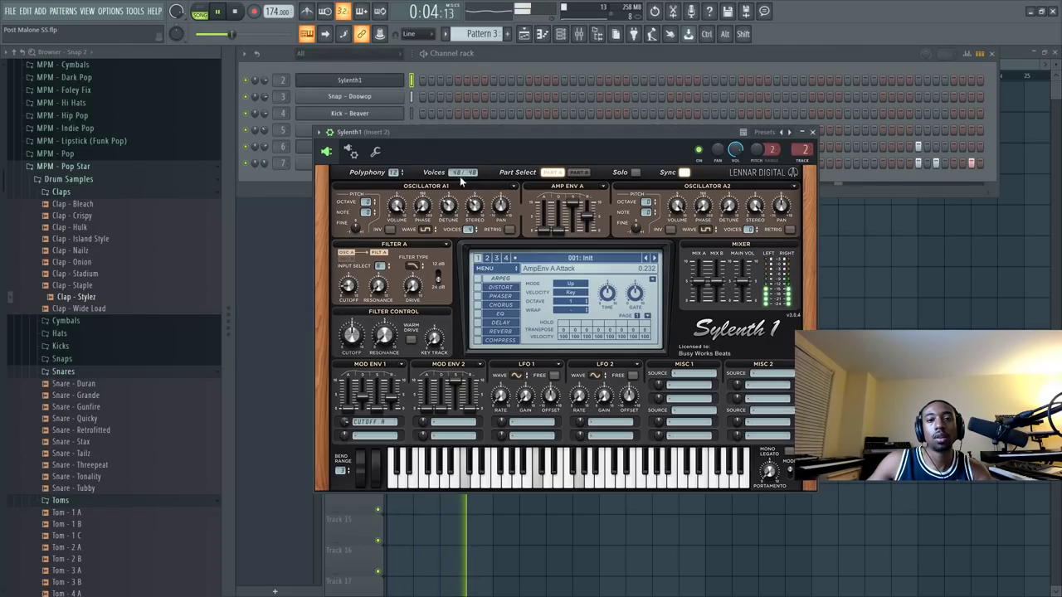
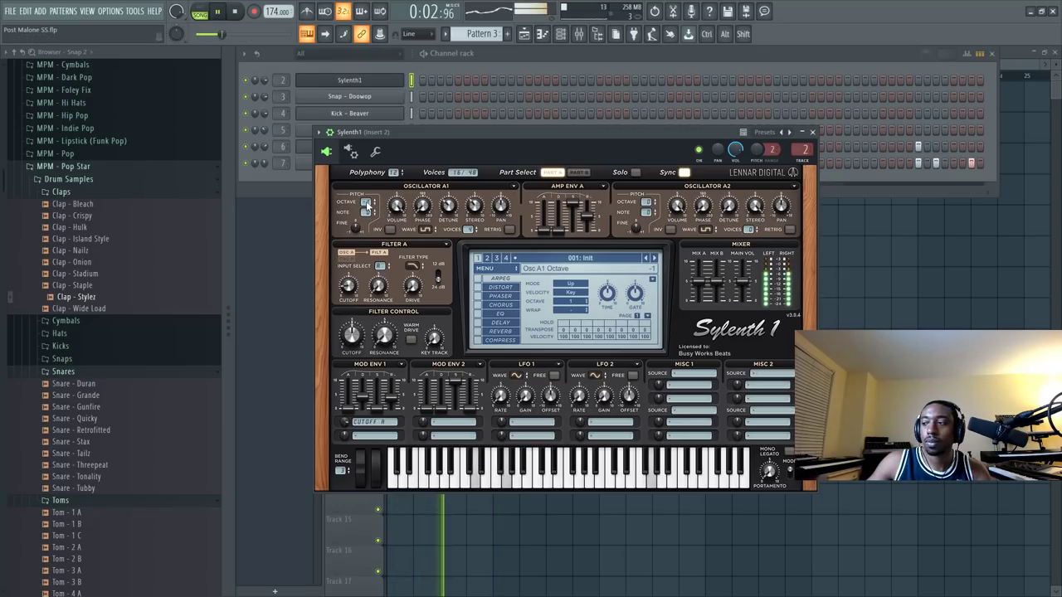
{"action": "scroll", "coordinate": [482, 35], "scroll_direction": "up", "scroll_amount": 2}
{"action": "scroll", "coordinate": [478, 35], "scroll_direction": "down", "scroll_amount": 1}
Open Sylenth1's Pattern 2 notes and raise the lower chord notes, from C4 to G4, by one octave.
{"action": "left_click", "coordinate": [478, 82]}
{"action": "scroll", "coordinate": [429, 274], "scroll_direction": "down", "scroll_amount": 5}
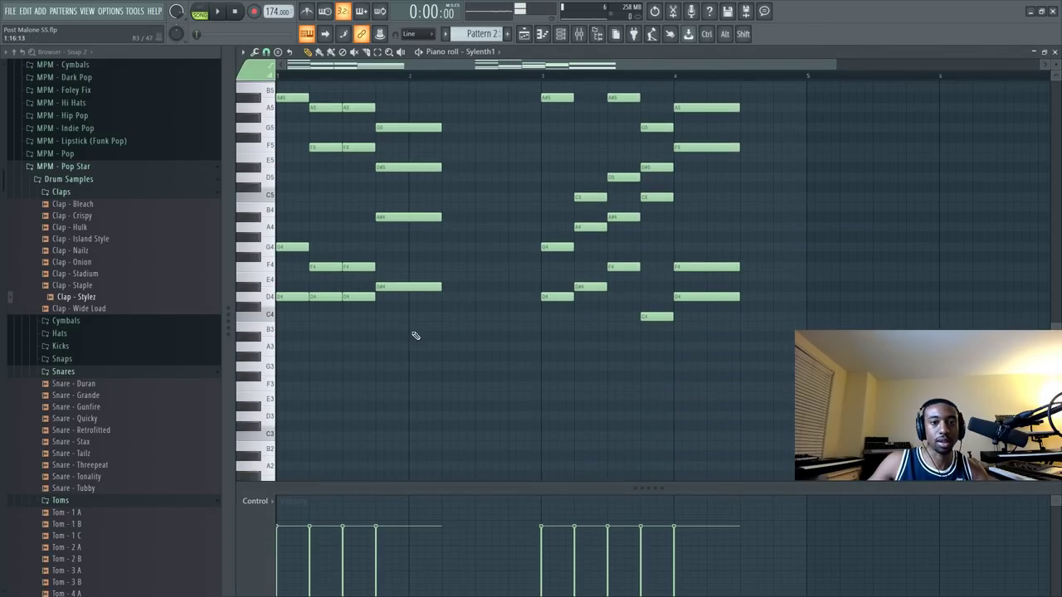
{"action": "key", "text": "space"}
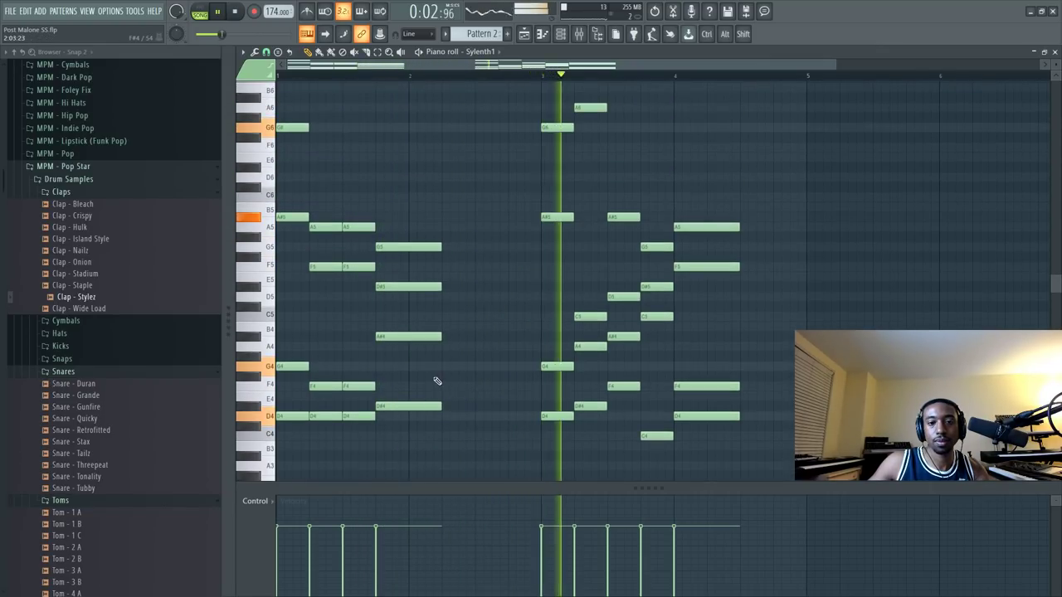
{"action": "scroll", "coordinate": [436, 379], "scroll_direction": "up", "scroll_amount": 1}
{"action": "key", "text": "space"}
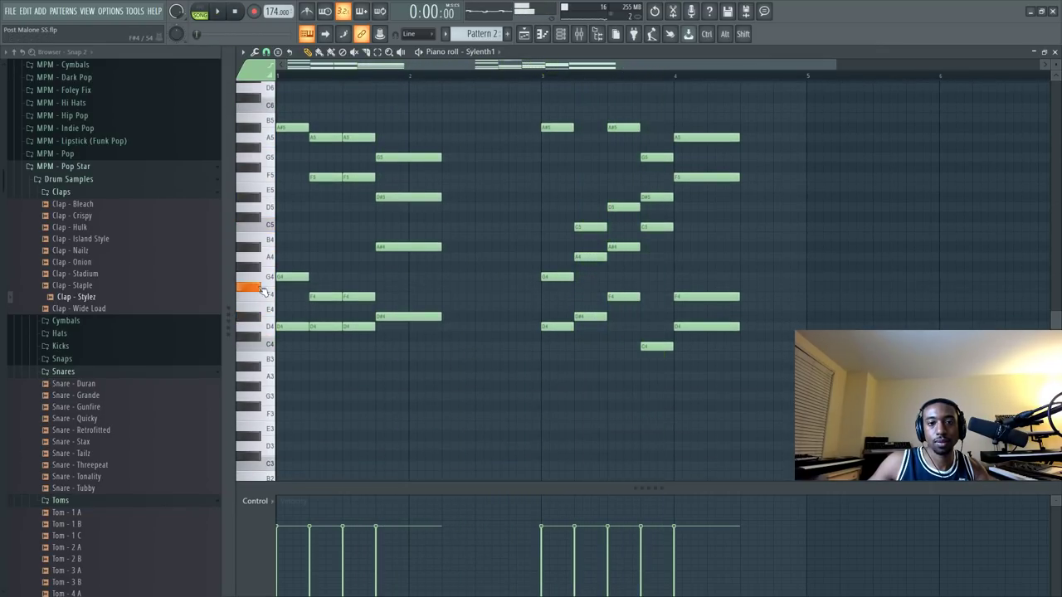
{"action": "key", "text": "space"}
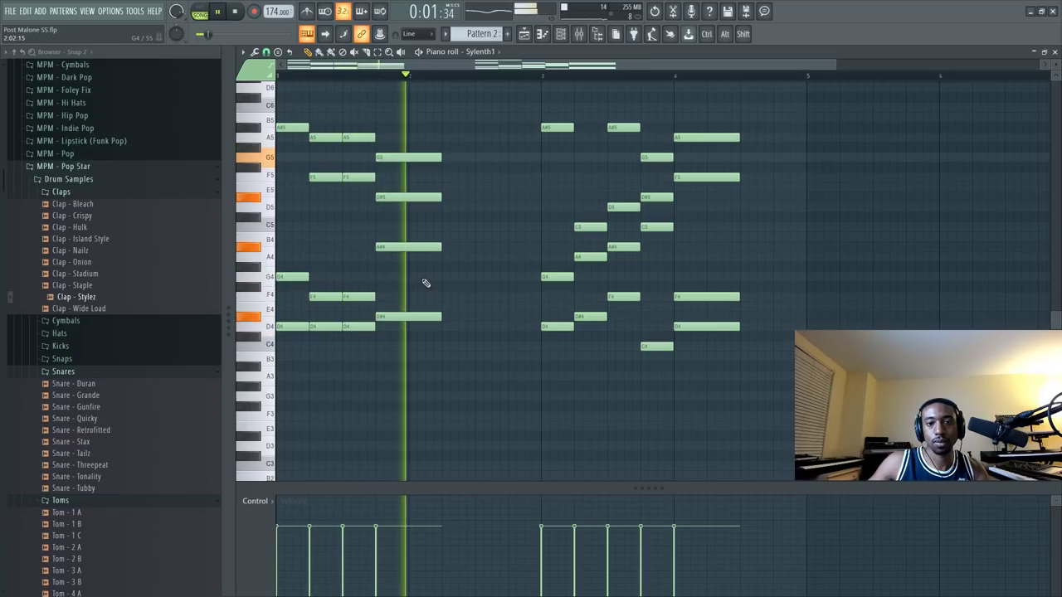
{"action": "left_click_drag", "start_coordinate": [294, 263], "coordinate": [770, 399]}
{"action": "key", "text": "ctrl+Up"}
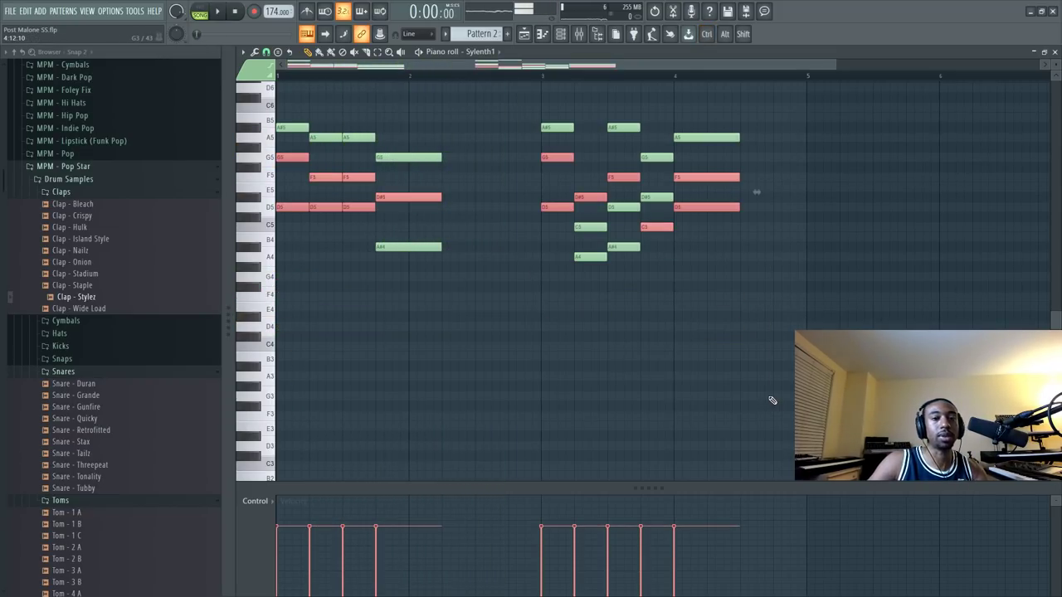
Compare the raised lower chord notes with their original octave during playback and keep the raised version.
{"action": "key", "text": "space"}
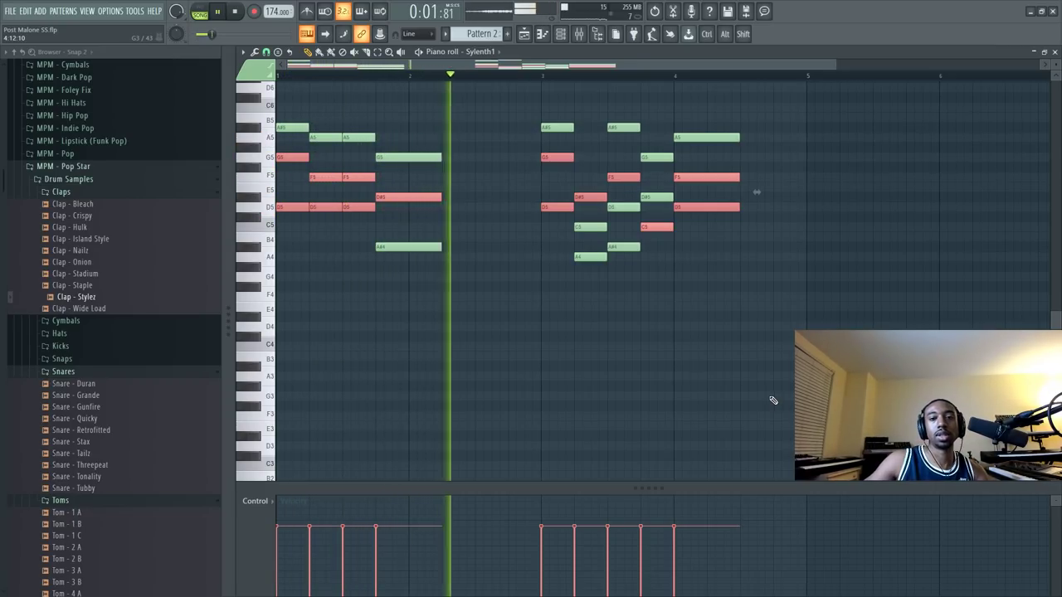
{"action": "scroll", "coordinate": [523, 274], "scroll_direction": "up", "scroll_amount": 5}
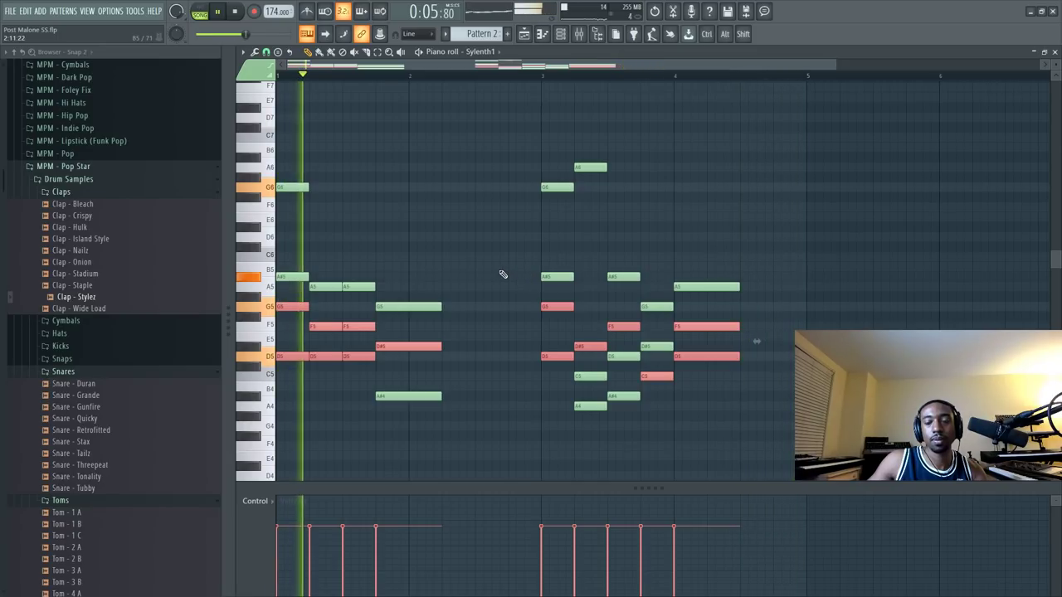
{"action": "key", "text": "ctrl+Down"}
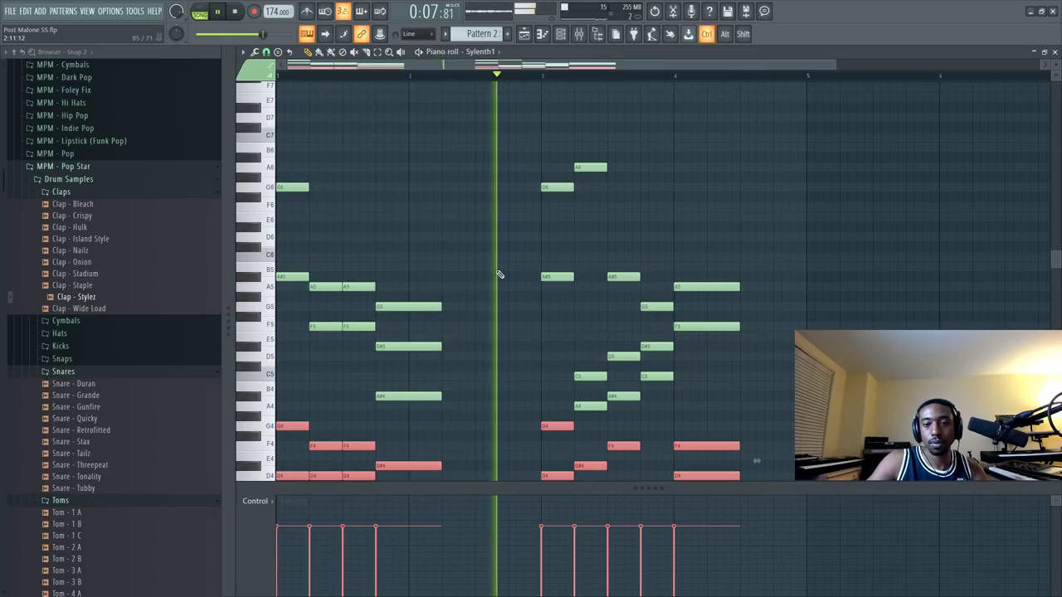
{"action": "key", "text": "ctrl+Up"}
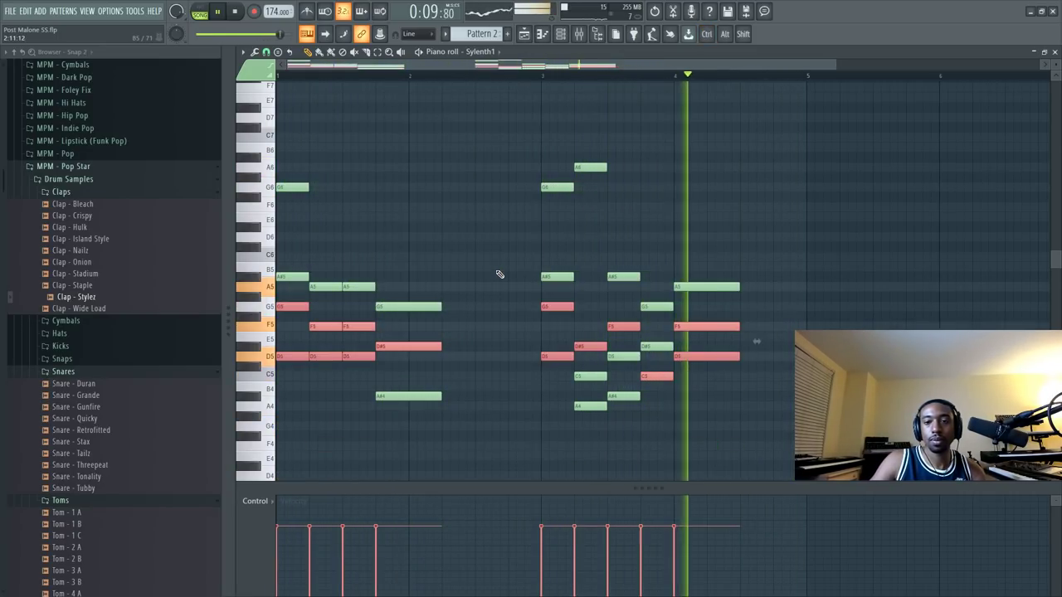
Raise the A4 and A#4 notes in bar 3 and the long A#4 in bar 1 by one octave and play the chords.
{"action": "left_click_drag", "start_coordinate": [573, 369], "coordinate": [649, 401]}
{"action": "key", "text": "ctrl+Up"}
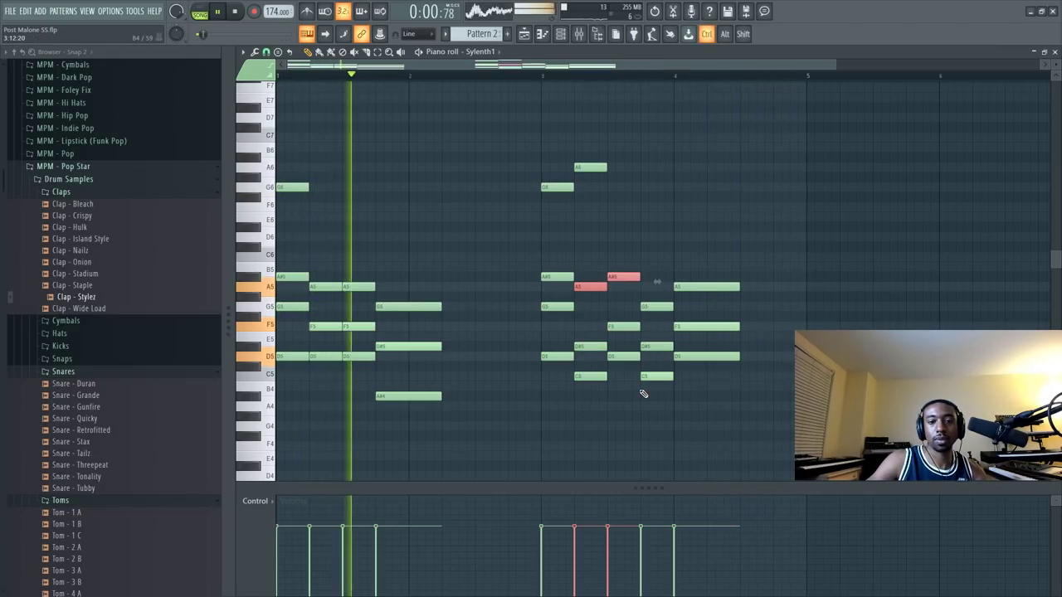
{"action": "left_click_drag", "start_coordinate": [499, 403], "coordinate": [415, 396]}
{"action": "key", "text": "ctrl+Up"}
{"action": "key", "text": "space"}
{"action": "key", "text": "space"}
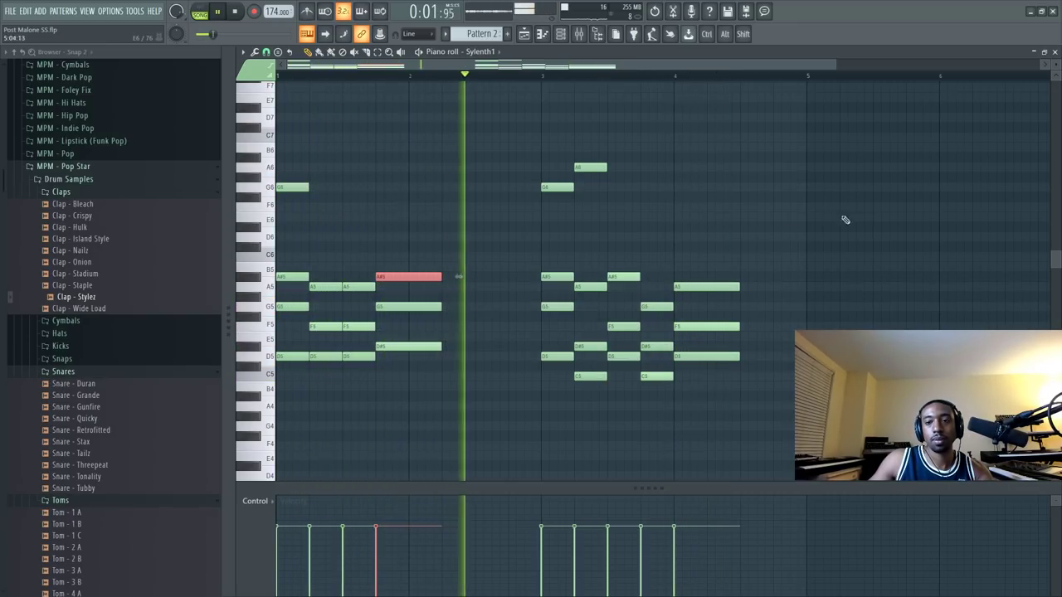
{"action": "left_click", "coordinate": [1055, 53]}
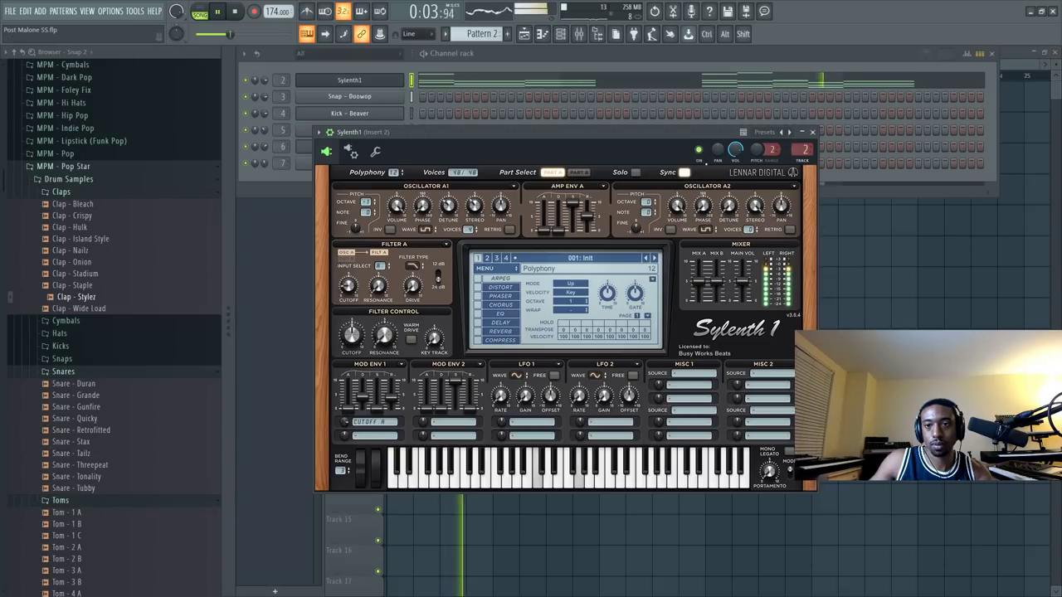
{"action": "left_click", "coordinate": [569, 83]}
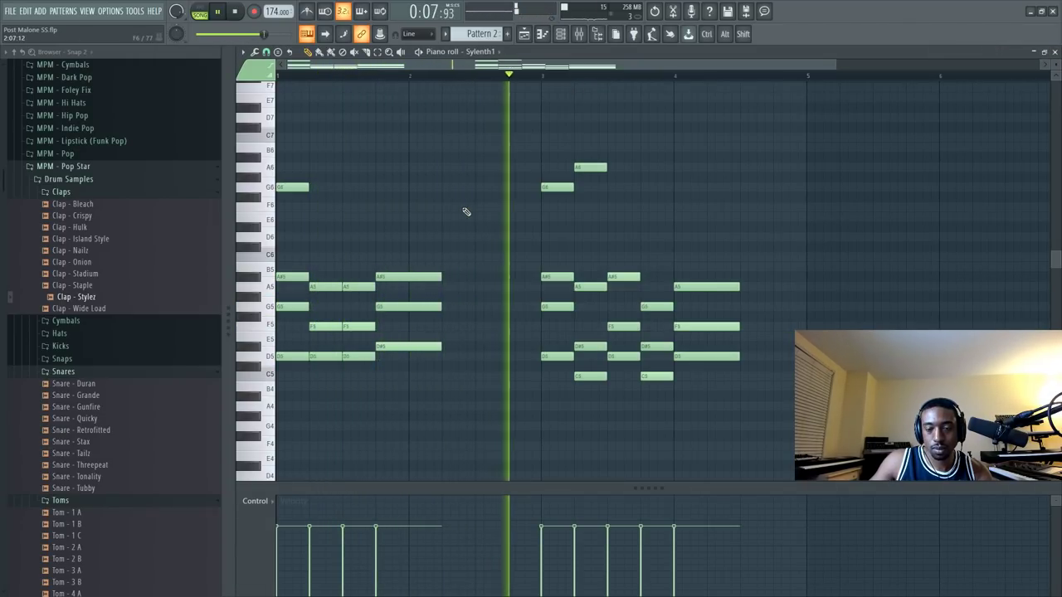
{"action": "left_click", "coordinate": [1055, 52]}
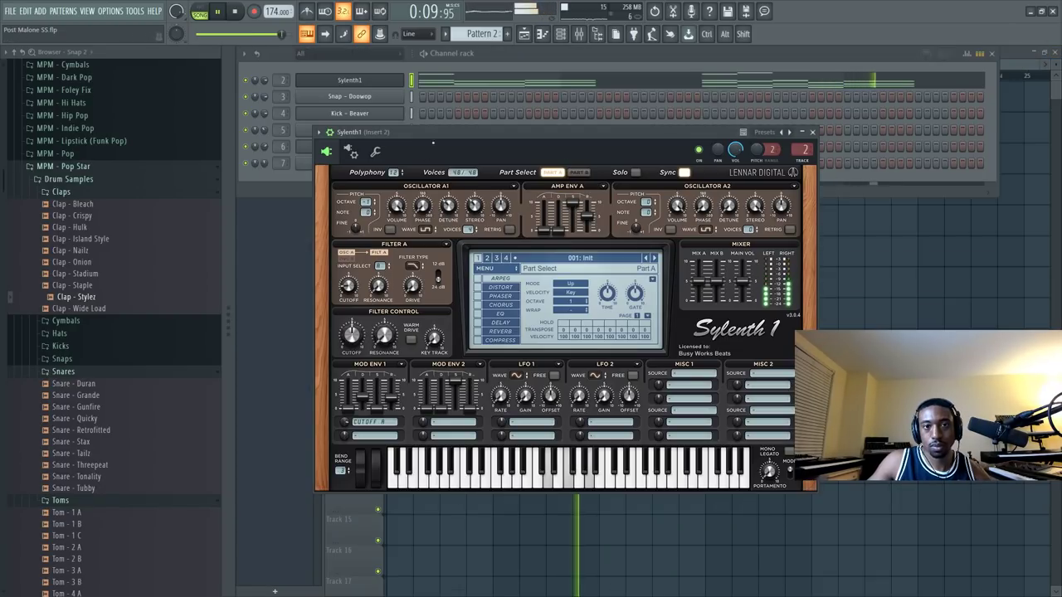
{"action": "left_click", "coordinate": [484, 55]}
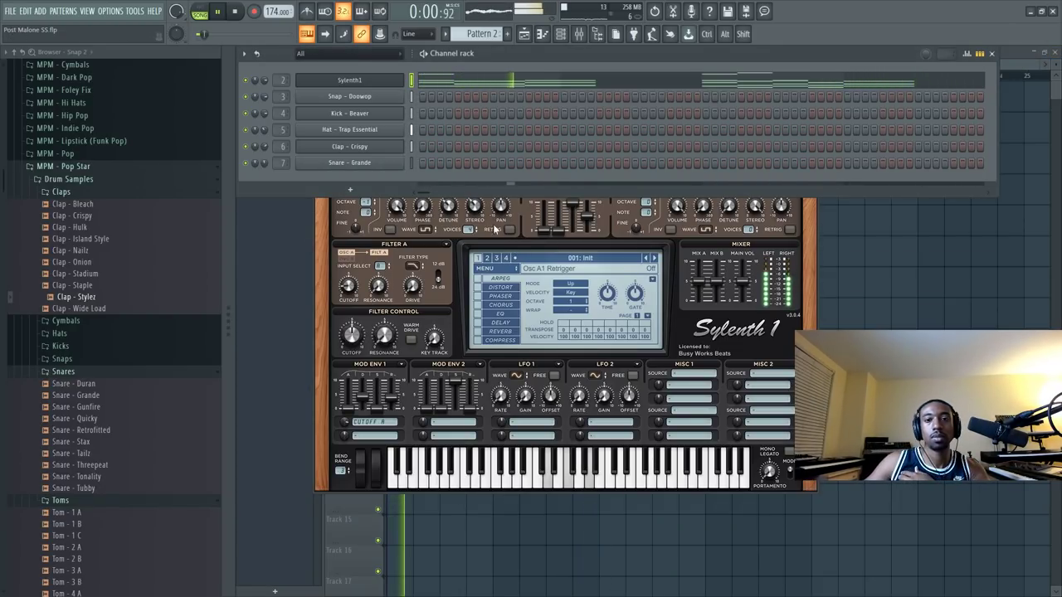
Try the HalfTime effect in the first slot of mixer Insert 2 and remove it after listening.
{"action": "left_click", "coordinate": [579, 35]}
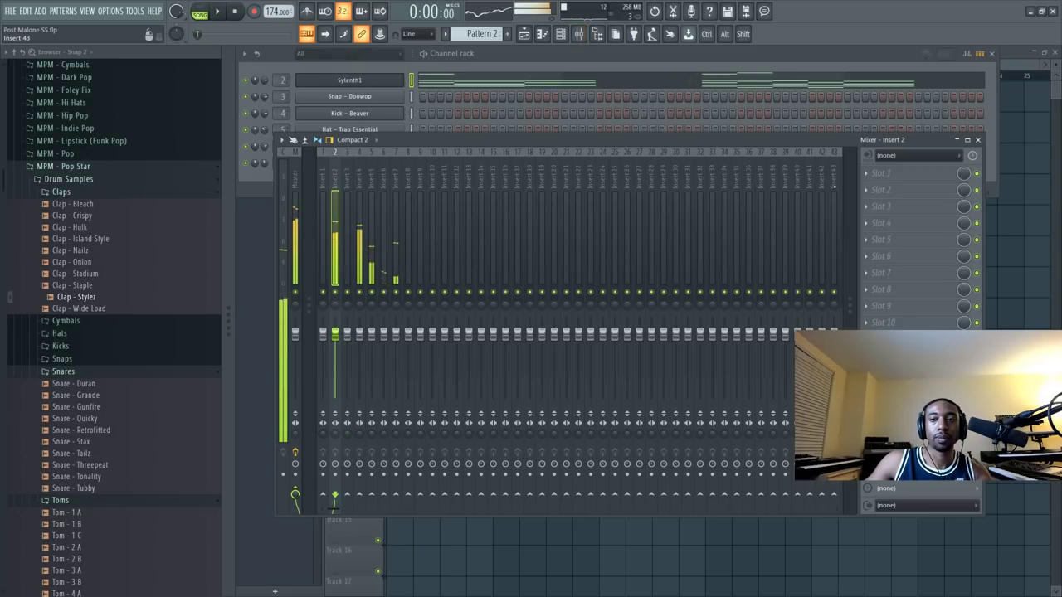
{"action": "left_click", "coordinate": [883, 177]}
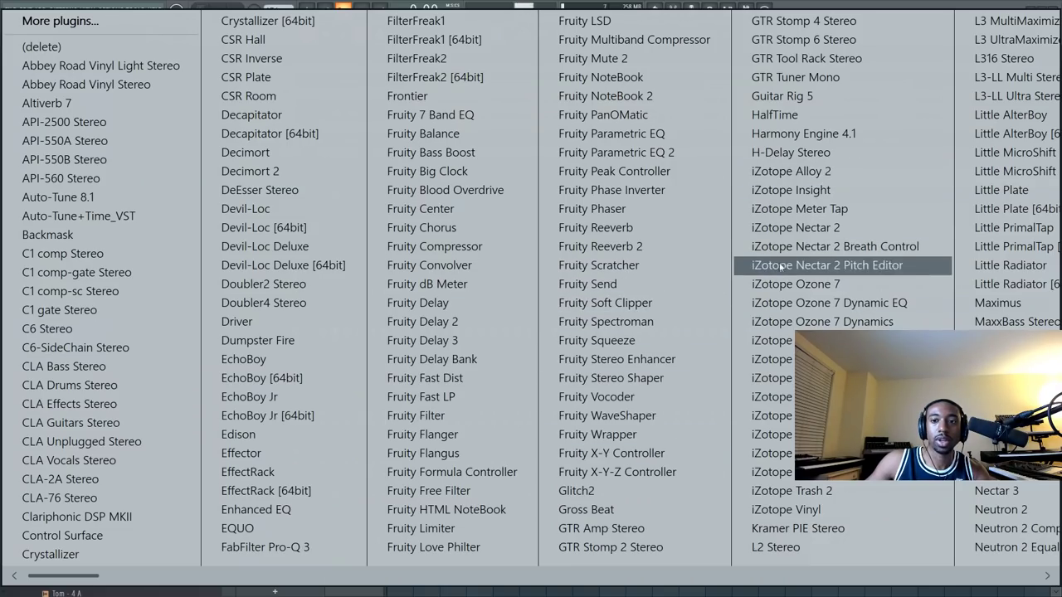
{"action": "left_click", "coordinate": [788, 116]}
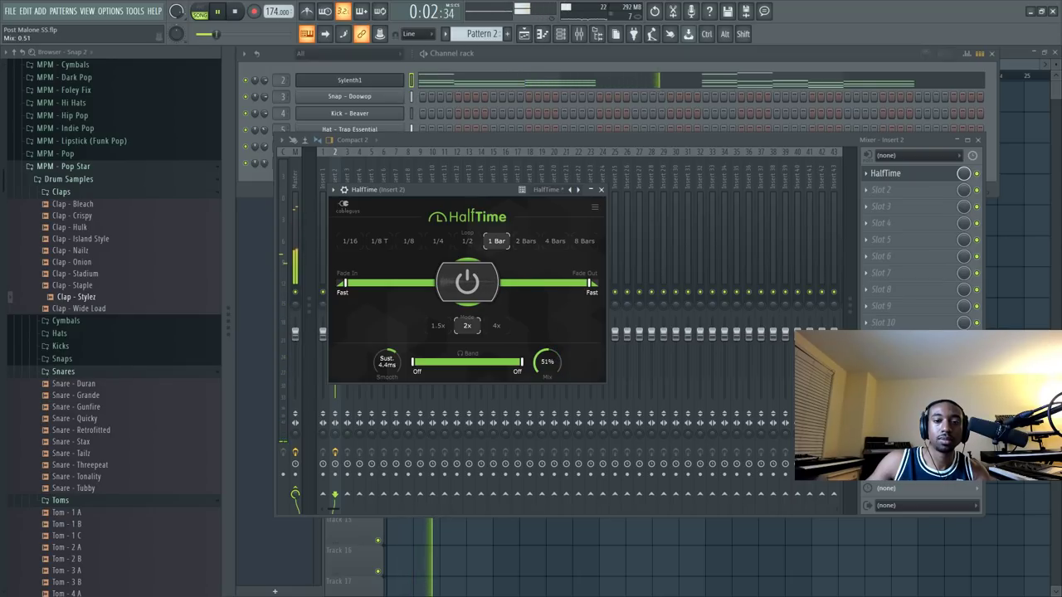
{"action": "left_click", "coordinate": [866, 178]}
{"action": "mouse_move", "coordinate": [873, 164]}
{"action": "left_click", "coordinate": [49, 46]}
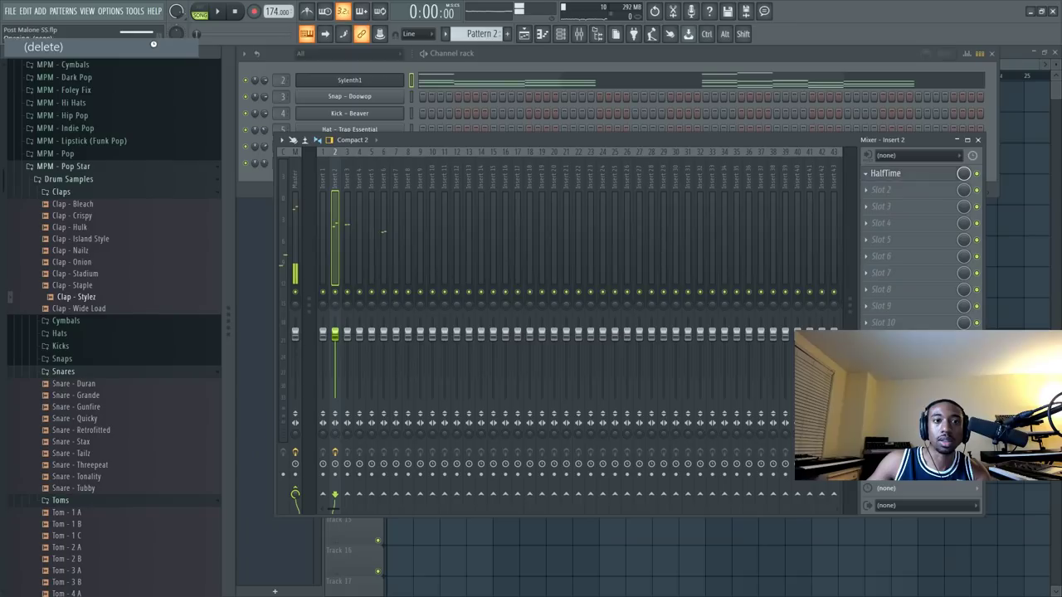
Add a very short G7 melody note at the start of bar 1 in Sylenth1's Pattern 2 and check it in playback.
{"action": "left_click", "coordinate": [490, 87]}
{"action": "scroll", "coordinate": [327, 201], "scroll_direction": "up", "scroll_amount": 2}
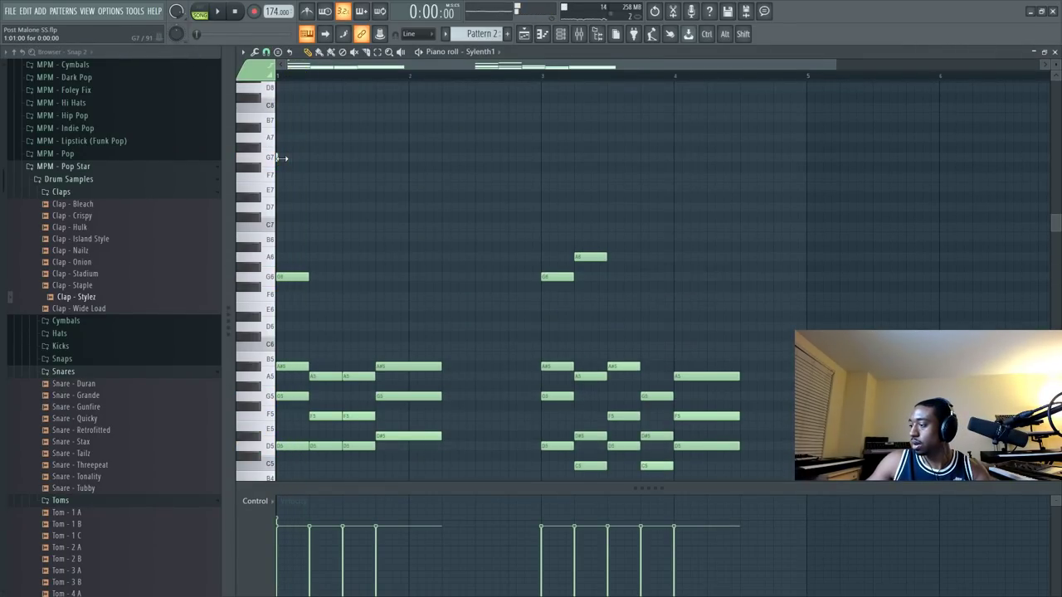
{"action": "key", "text": "space"}
{"action": "key", "text": "space"}
{"action": "key", "text": "space"}
{"action": "key", "text": "space"}
{"action": "key", "text": "space"}
{"action": "key", "text": "space"}
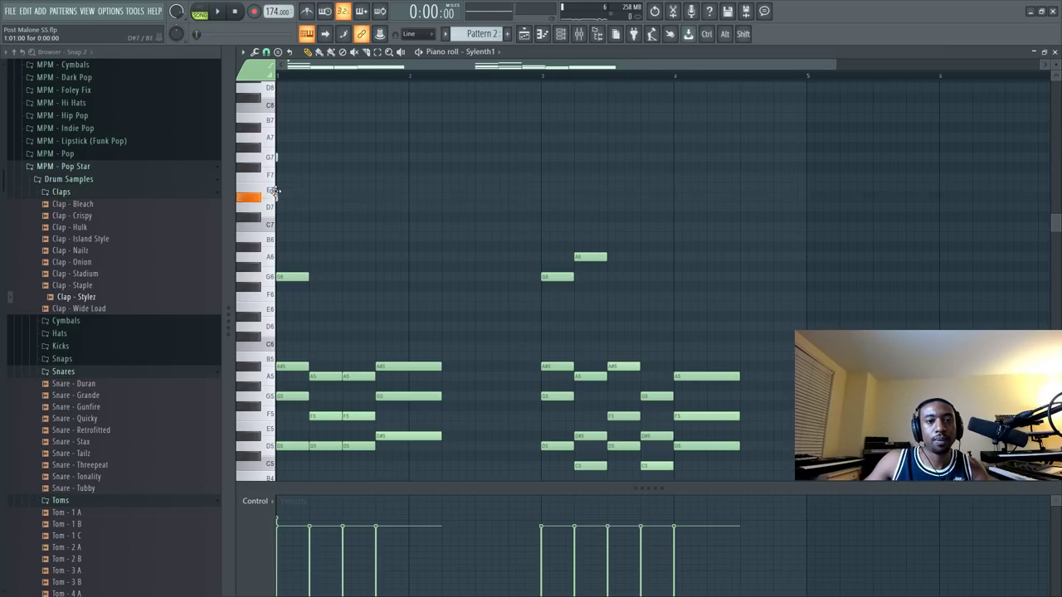
Add short A7 and A#7 melody notes on steps 5 and 7 of bar 1 above the chords, checking them in playback.
{"action": "key", "text": "space"}
{"action": "left_click_drag", "start_coordinate": [285, 130], "coordinate": [325, 126]}
{"action": "key", "text": "space"}
{"action": "key", "text": "space"}
{"action": "left_click", "coordinate": [324, 117]}
{"action": "key", "text": "space"}
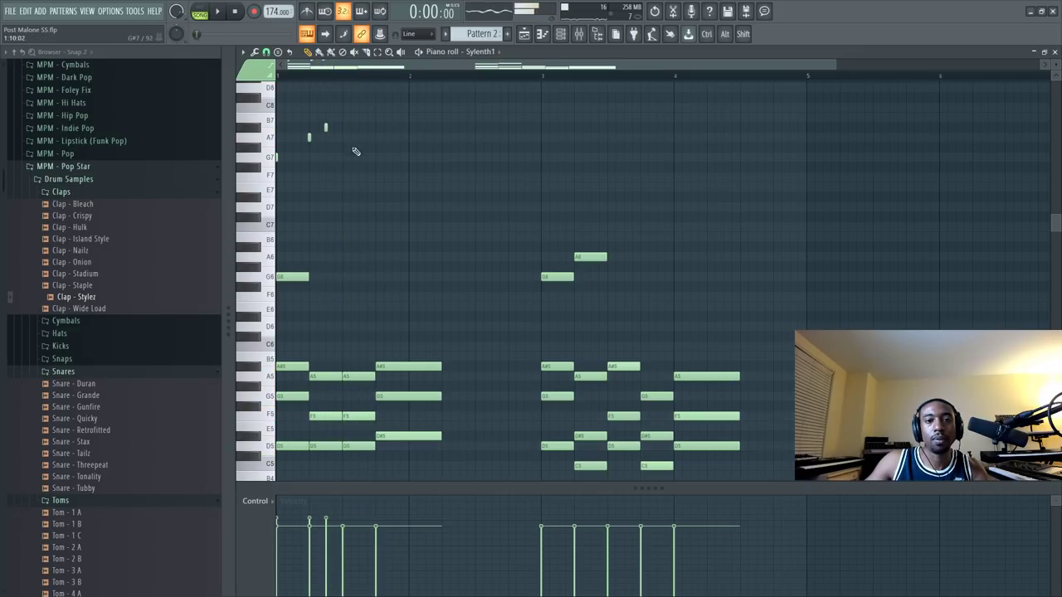
Add a one-step D7 melody note on step 9 of bar 1 and play the phrase back.
{"action": "left_click_drag", "start_coordinate": [344, 190], "coordinate": [338, 206]}
{"action": "key", "text": "space"}
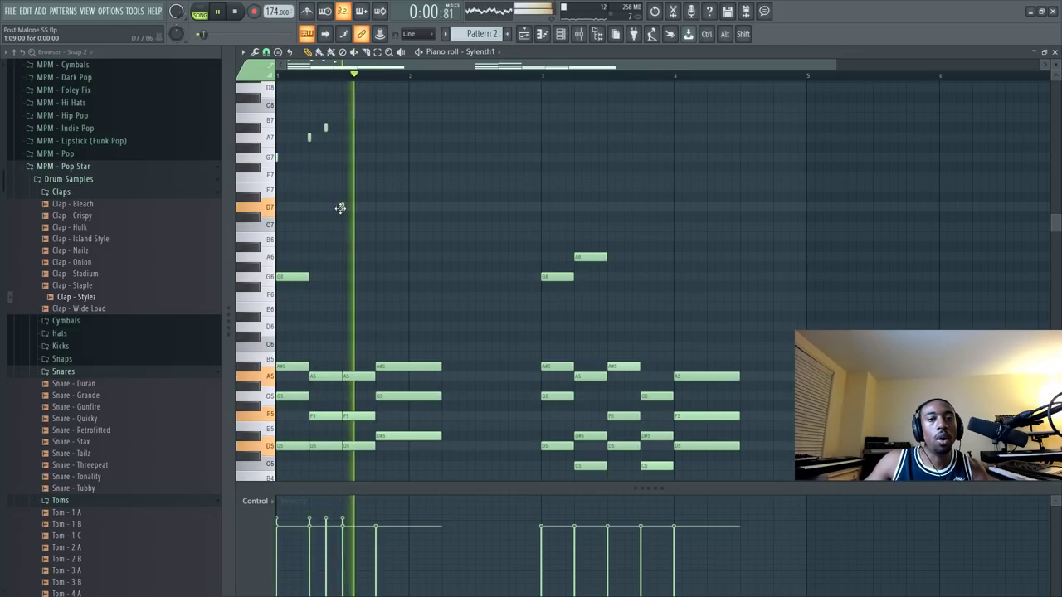
{"action": "key", "text": "space"}
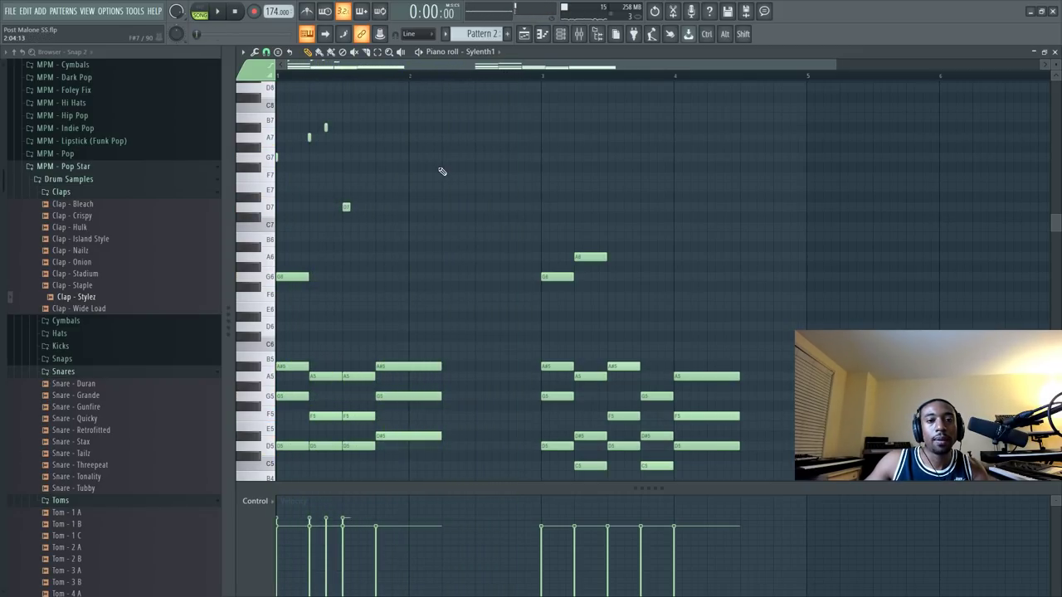
{"action": "scroll", "coordinate": [442, 173], "scroll_direction": "up", "scroll_amount": 2}
{"action": "key", "text": "space"}
{"action": "key", "text": "space"}
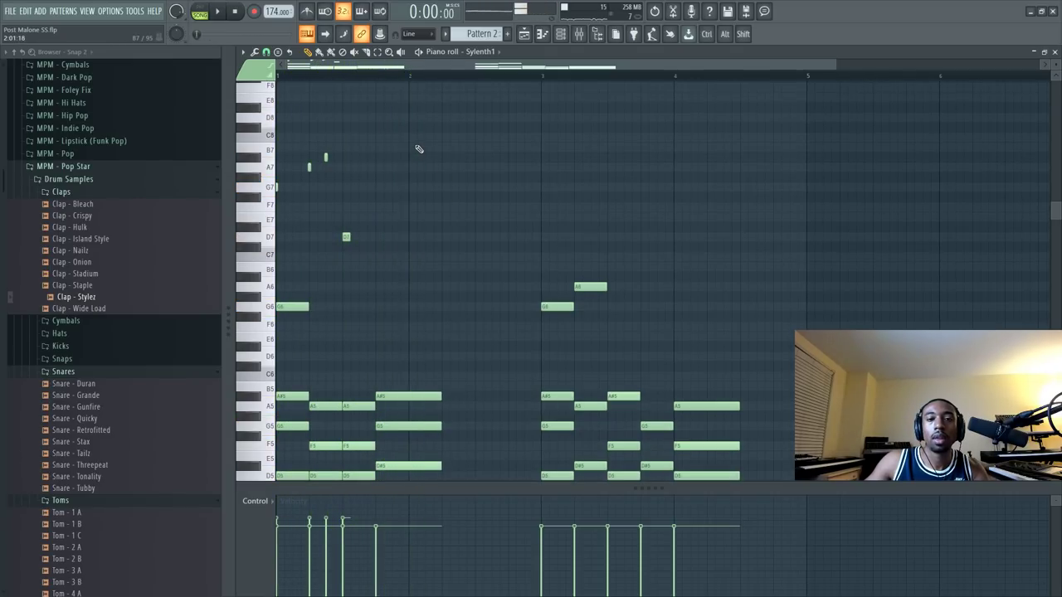
Continue the melody in bar 2 with one-step C8, D8 and G7 notes on steps 5, 9 and 13.
{"action": "key", "text": "space"}
{"action": "left_click_drag", "start_coordinate": [409, 130], "coordinate": [443, 133]}
{"action": "key", "text": "space"}
{"action": "scroll", "coordinate": [478, 135], "scroll_direction": "up", "scroll_amount": 2}
{"action": "scroll", "coordinate": [479, 158], "scroll_direction": "down", "scroll_amount": 1}
{"action": "left_click", "coordinate": [479, 182]}
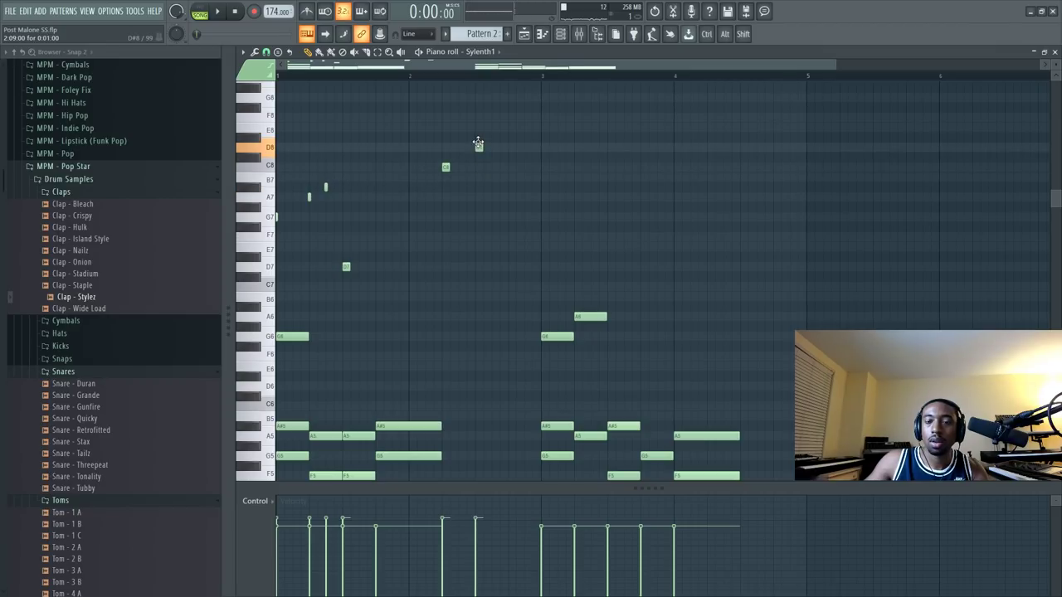
{"action": "key", "text": "space"}
{"action": "left_click_drag", "start_coordinate": [510, 215], "coordinate": [503, 214]}
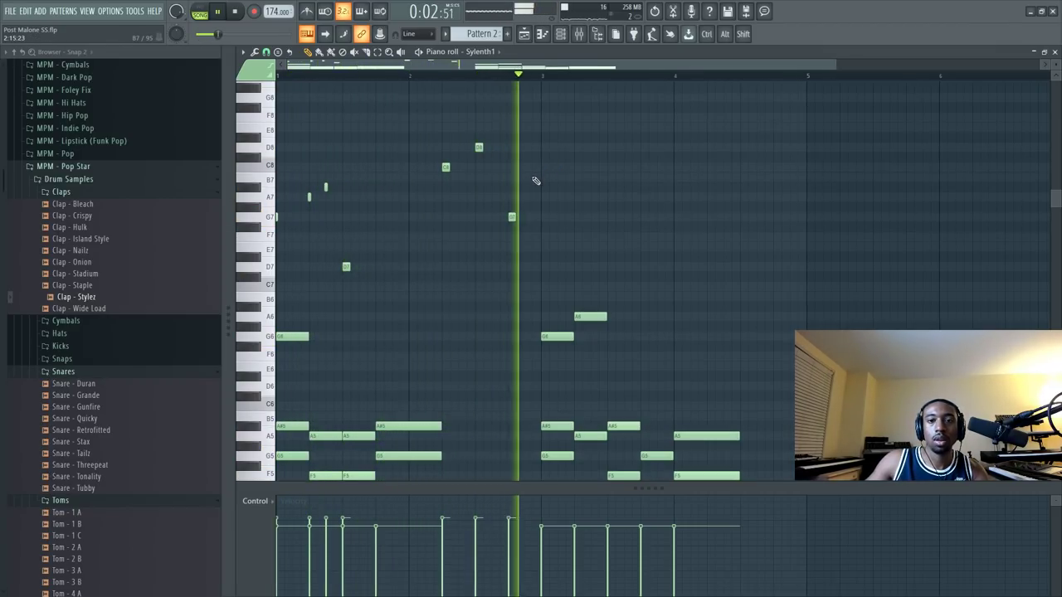
Try continuing the melody with one-step C8 notes on steps 1, 5, 7, 9 and 13 of bar 3 and a D8 starting bar 4.
{"action": "key", "text": "space"}
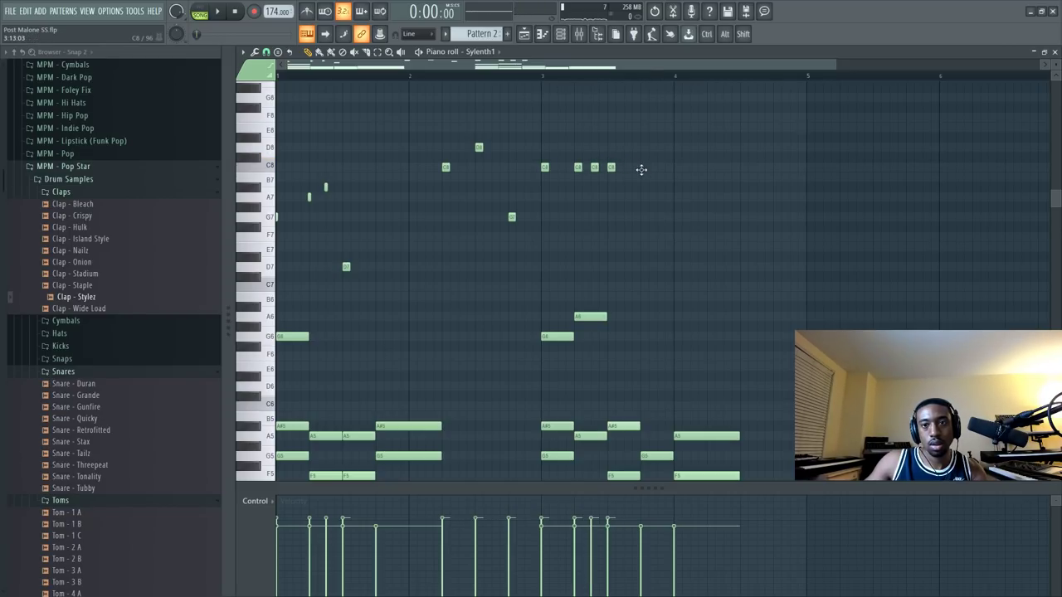
{"action": "left_click_drag", "start_coordinate": [660, 142], "coordinate": [668, 142]}
{"action": "key", "text": "space"}
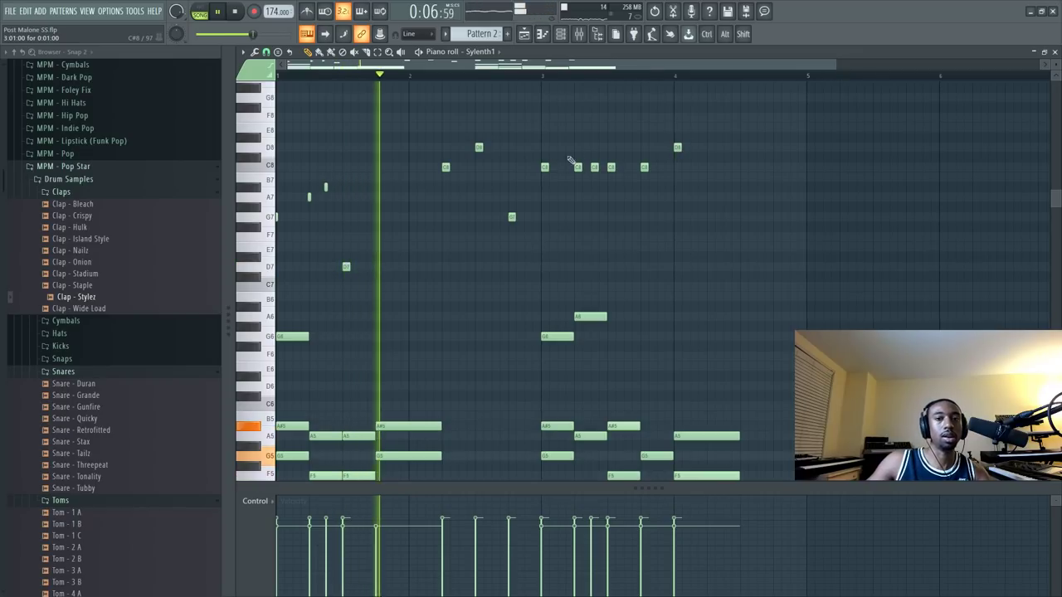
{"action": "scroll", "coordinate": [625, 215], "scroll_direction": "up", "scroll_amount": 2}
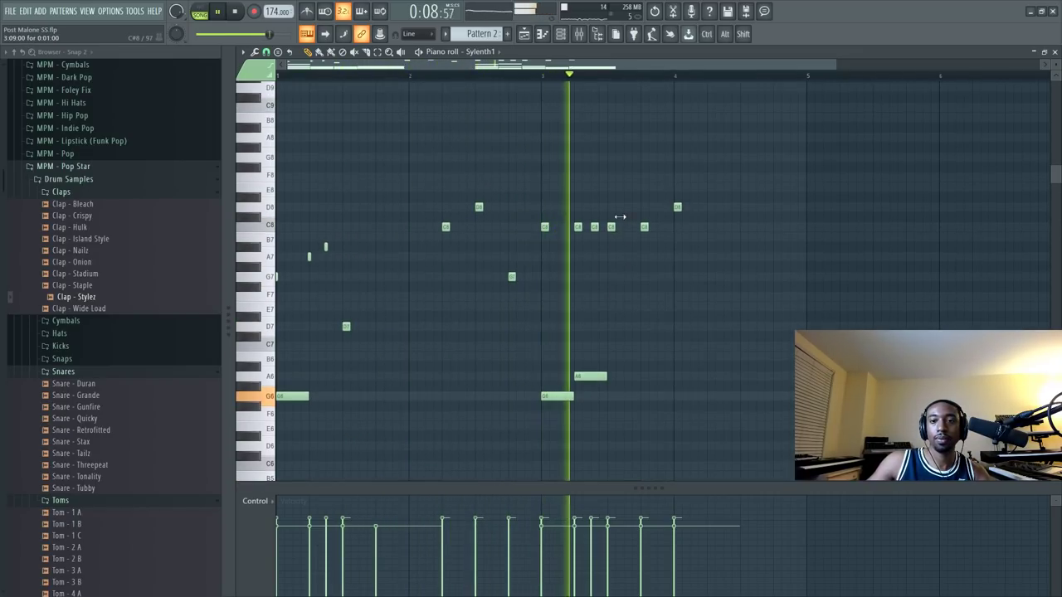
Delete the five C8 melody notes in bar 3 and the D8 at the start of bar 4.
{"action": "right_click", "coordinate": [579, 228]}
{"action": "right_click", "coordinate": [595, 228]}
{"action": "right_click", "coordinate": [611, 227]}
{"action": "right_click", "coordinate": [645, 227]}
{"action": "right_click", "coordinate": [678, 207]}
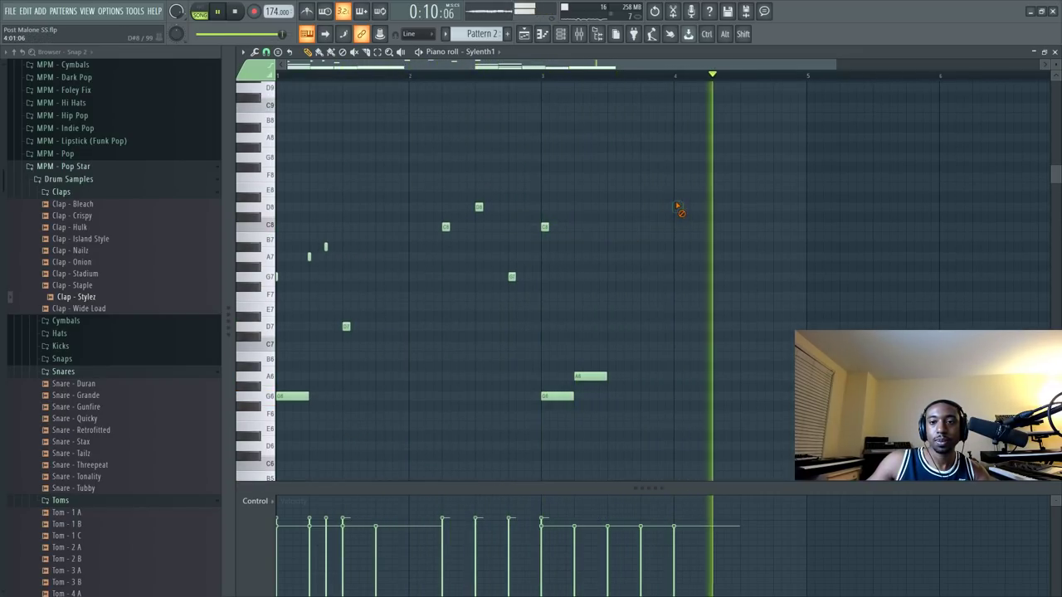
{"action": "right_click", "coordinate": [544, 227]}
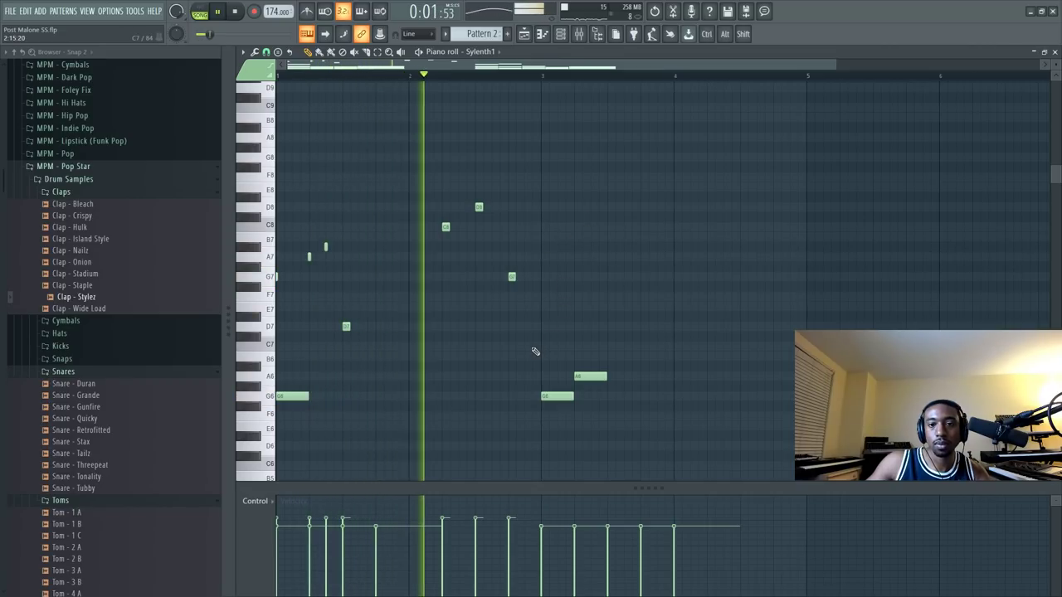
Duplicate the two-bar melody into bars 3 and 4, and raise the copied D7 note on step 9 of bar 3 to C8.
{"action": "left_click_drag", "start_coordinate": [545, 365], "coordinate": [284, 204]}
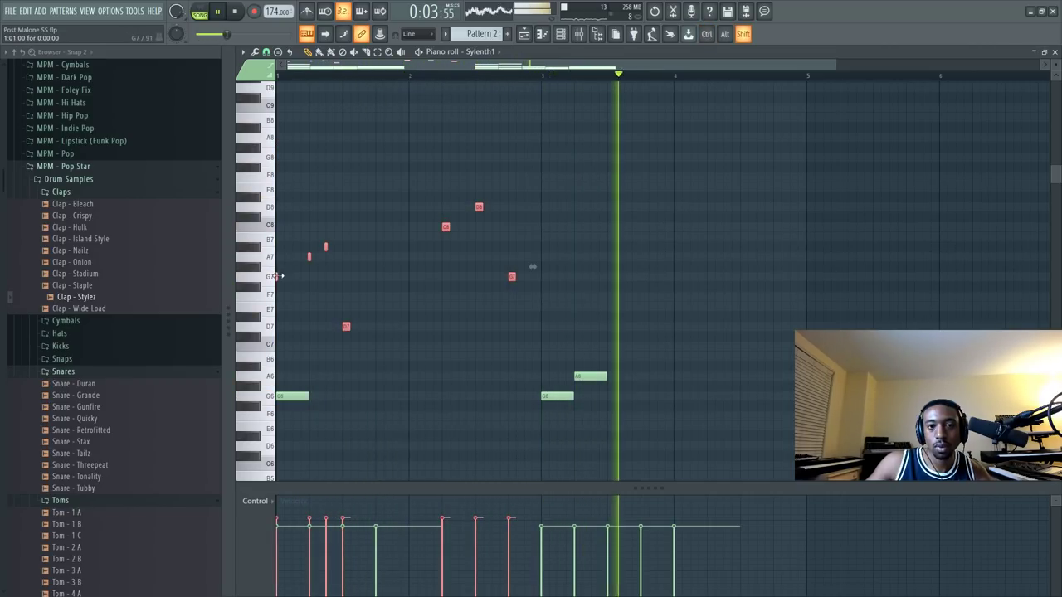
{"action": "left_click_drag", "start_coordinate": [276, 277], "coordinate": [540, 285], "text": "shift"}
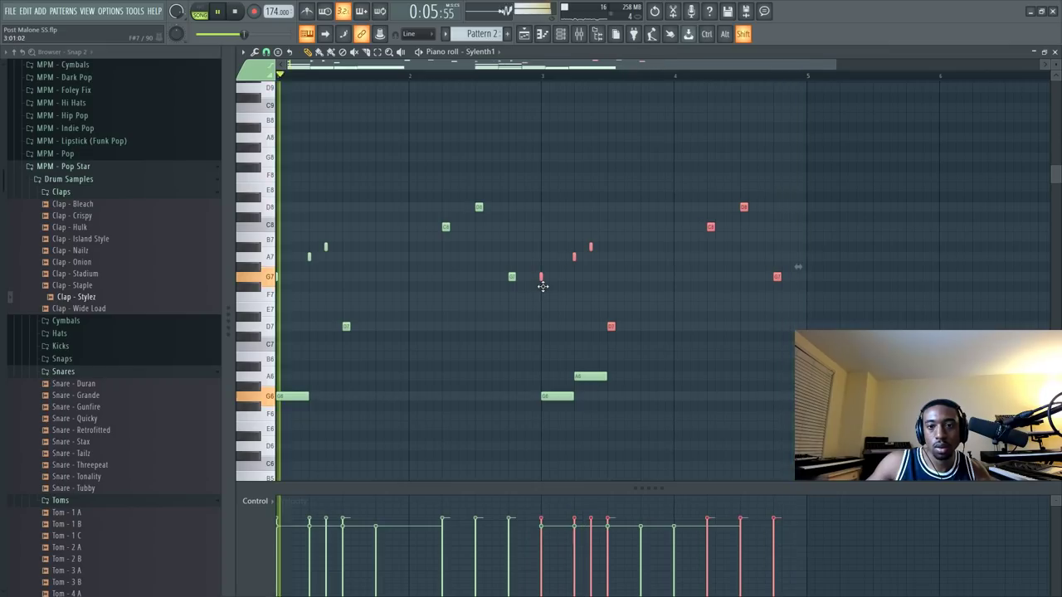
{"action": "key", "text": "ctrl+d"}
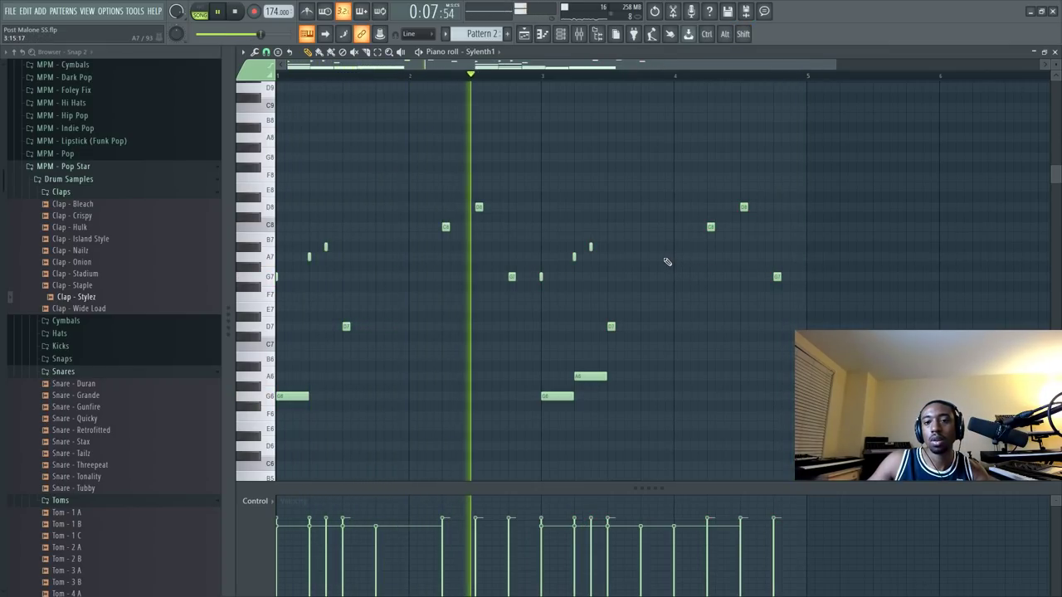
{"action": "key", "text": "space"}
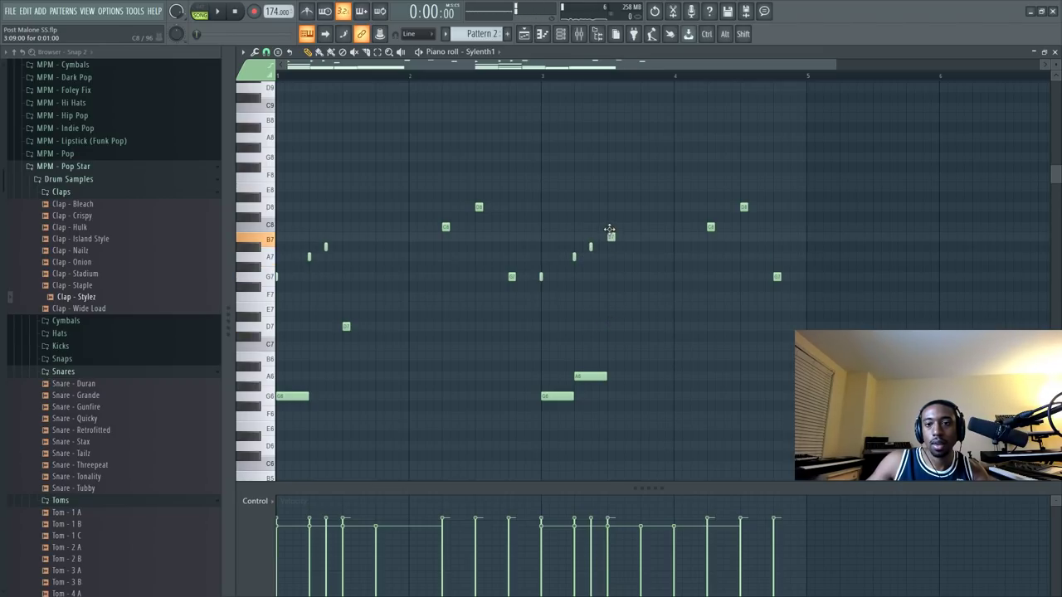
Resize the mixer's docked track section to reveal inserts 122 to 125, and return to the Sylenth1 piano roll.
{"action": "key", "text": "F9"}
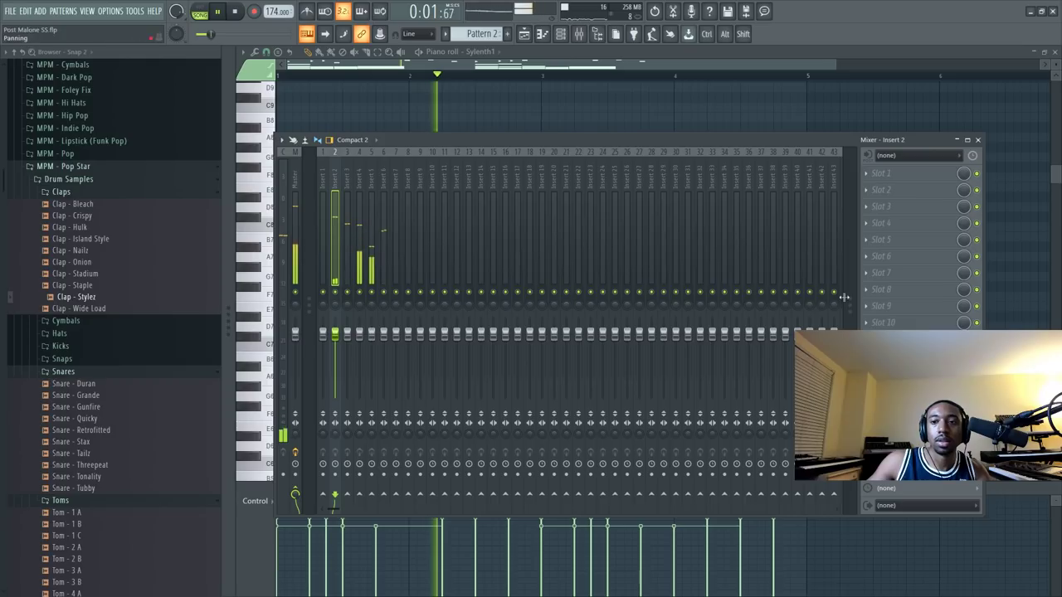
{"action": "left_click_drag", "start_coordinate": [849, 299], "coordinate": [799, 293]}
{"action": "key", "text": "F9"}
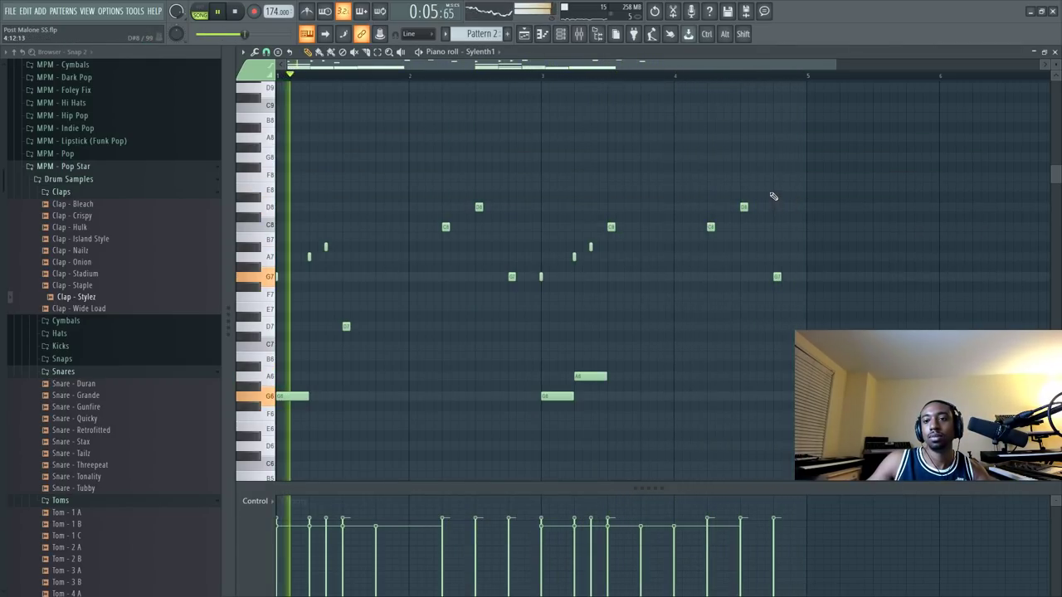
Lower the mixer's Insert 2 fader to about -6.6 dB while the pattern plays.
{"action": "scroll", "coordinate": [1036, 86], "scroll_direction": "down", "scroll_amount": 6}
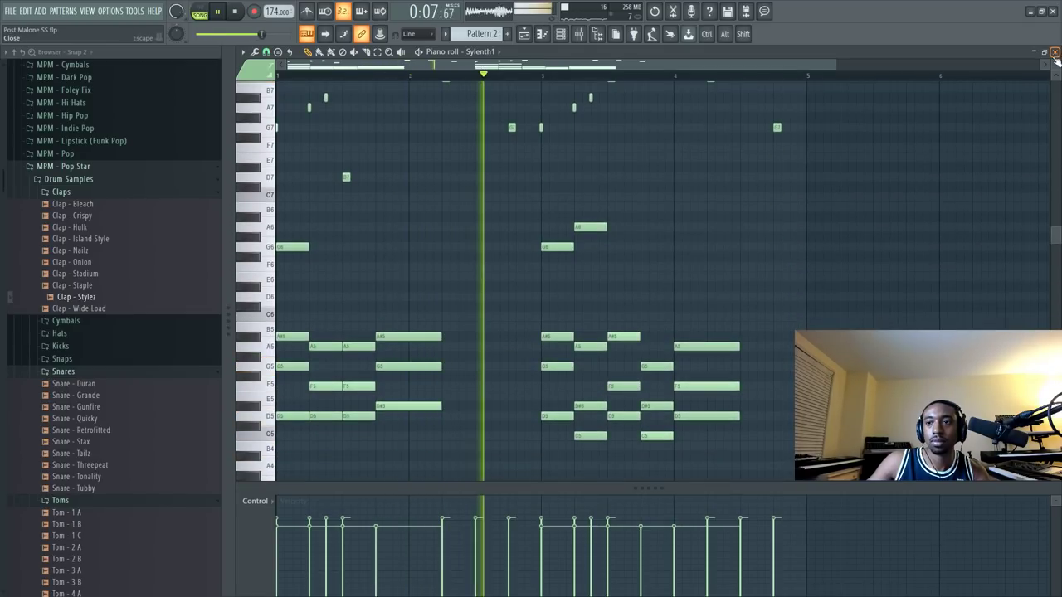
{"action": "scroll", "coordinate": [806, 211], "scroll_direction": "down", "scroll_amount": 5}
{"action": "scroll", "coordinate": [890, 85], "scroll_direction": "down", "scroll_amount": 1}
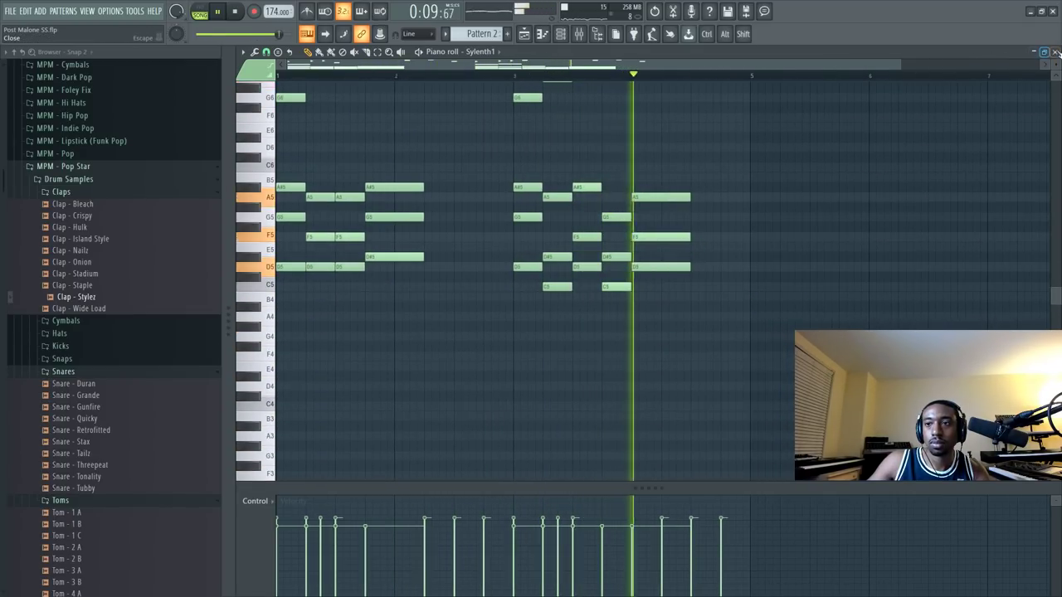
{"action": "scroll", "coordinate": [815, 249], "scroll_direction": "up", "scroll_amount": 3}
{"action": "scroll", "coordinate": [729, 406], "scroll_direction": "down", "scroll_amount": 3}
{"action": "scroll", "coordinate": [738, 349], "scroll_direction": "up", "scroll_amount": 2}
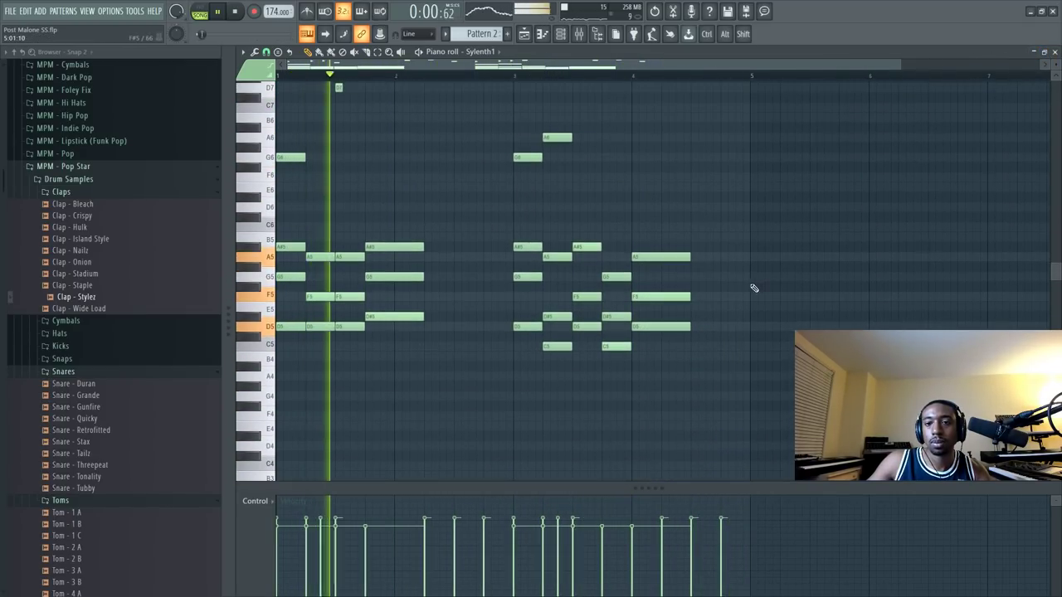
{"action": "left_click", "coordinate": [1055, 53]}
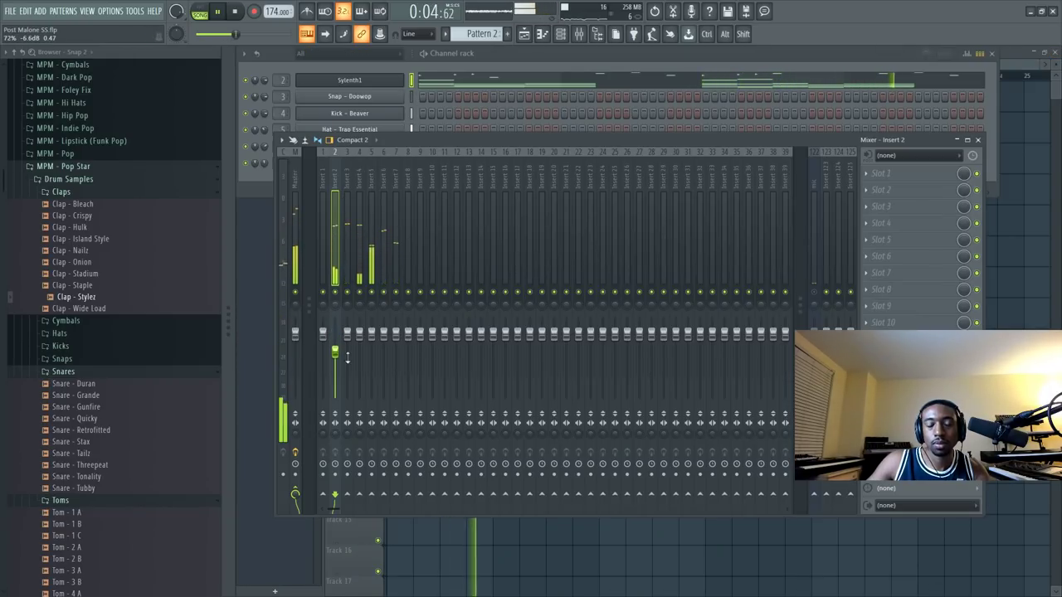
In Sylenth1's notes, add four-step D6, F6, D#6 and C6 above the bar 1 and 2 chords and an eight-step G5 on step 9 of bar 2.
{"action": "left_click", "coordinate": [355, 80]}
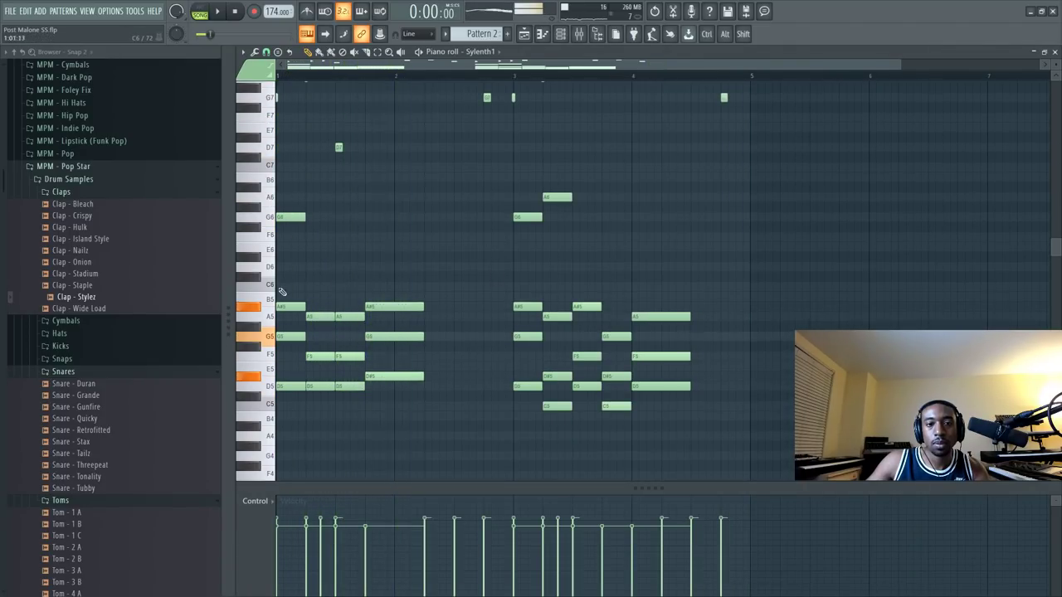
{"action": "left_click", "coordinate": [282, 266]}
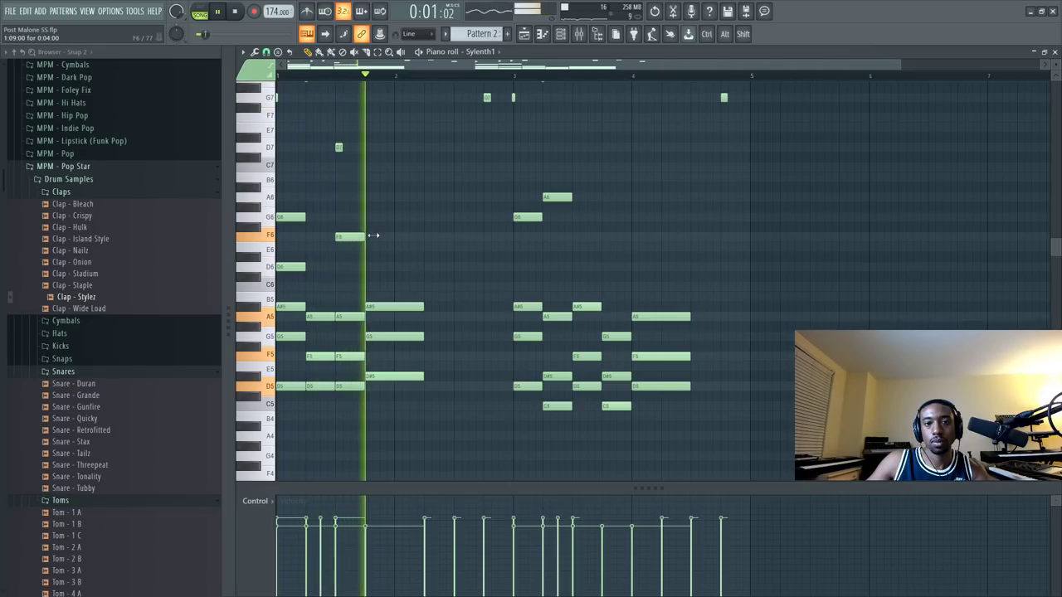
{"action": "left_click_drag", "start_coordinate": [362, 238], "coordinate": [394, 259]}
{"action": "key", "text": "space"}
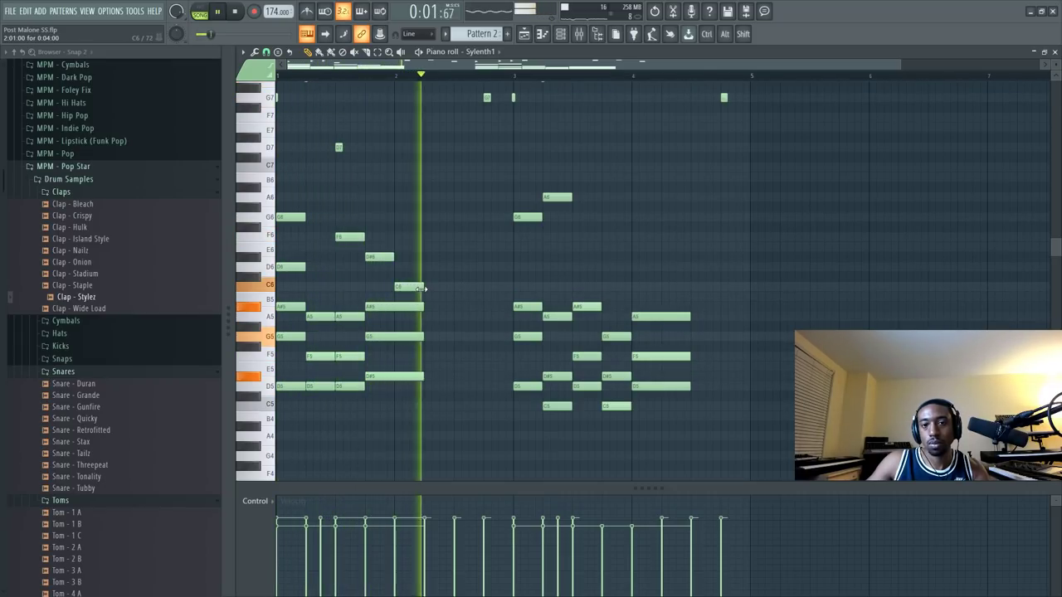
{"action": "key", "text": "space"}
{"action": "left_click_drag", "start_coordinate": [468, 336], "coordinate": [509, 338]}
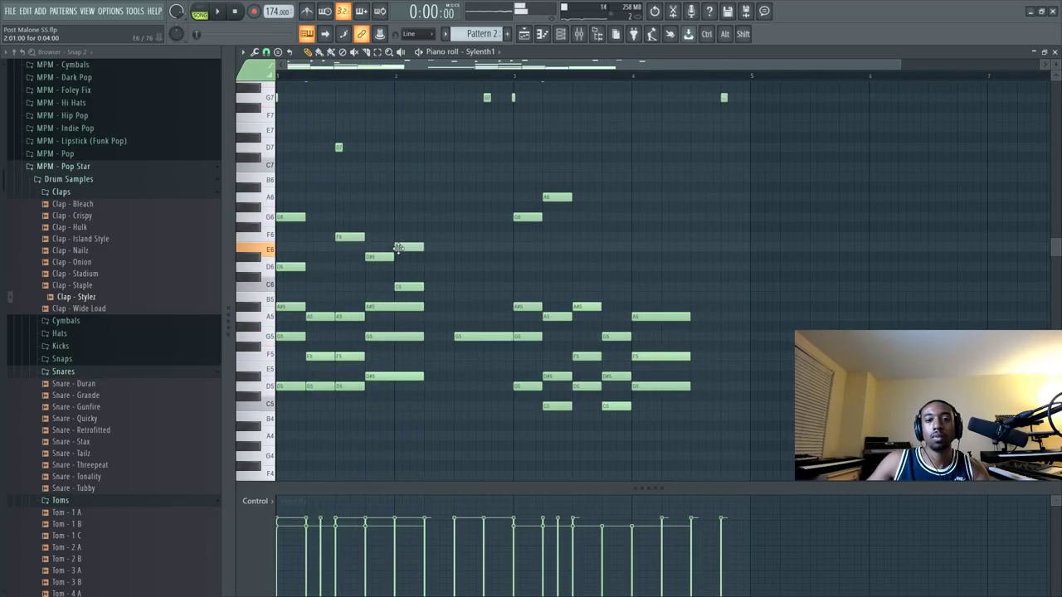
Replace the C6 note at the start of bar 2 with D6, and lower the preceding D#6 note to D6.
{"action": "scroll", "coordinate": [395, 266], "scroll_direction": "up", "scroll_amount": 2}
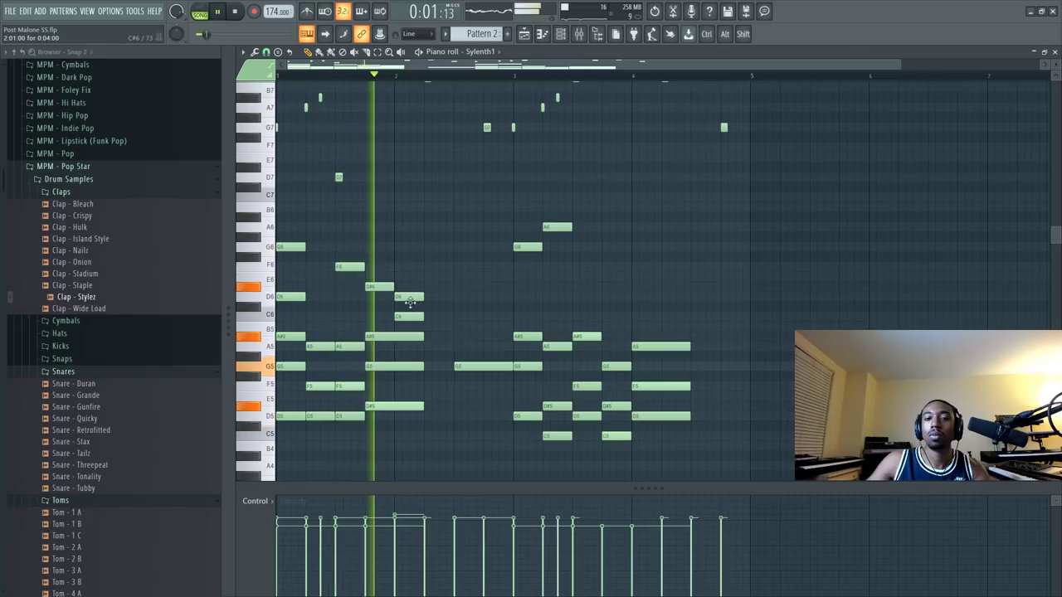
{"action": "left_click_drag", "start_coordinate": [376, 287], "coordinate": [375, 298]}
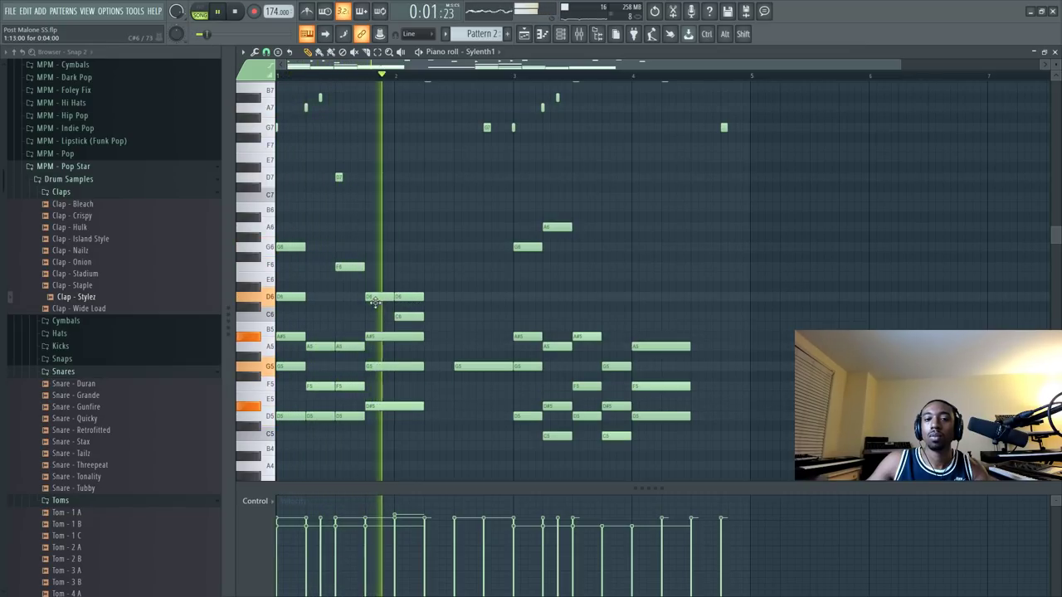
{"action": "right_click", "coordinate": [404, 316]}
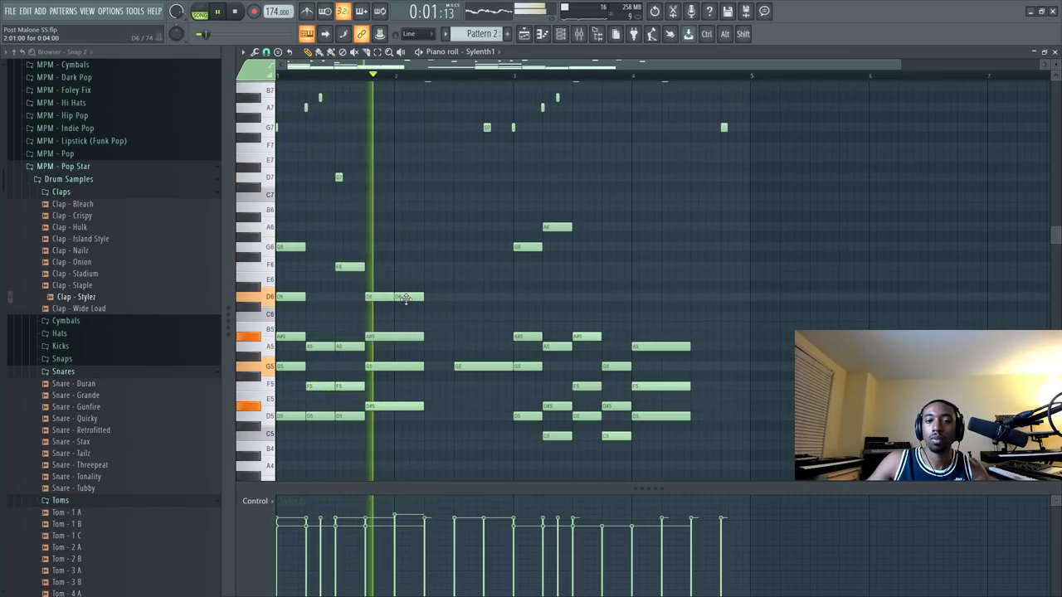
Add four-step D6 and F6 notes on steps 1 and 9 of bar 3 and check them in playback.
{"action": "left_click", "coordinate": [515, 297]}
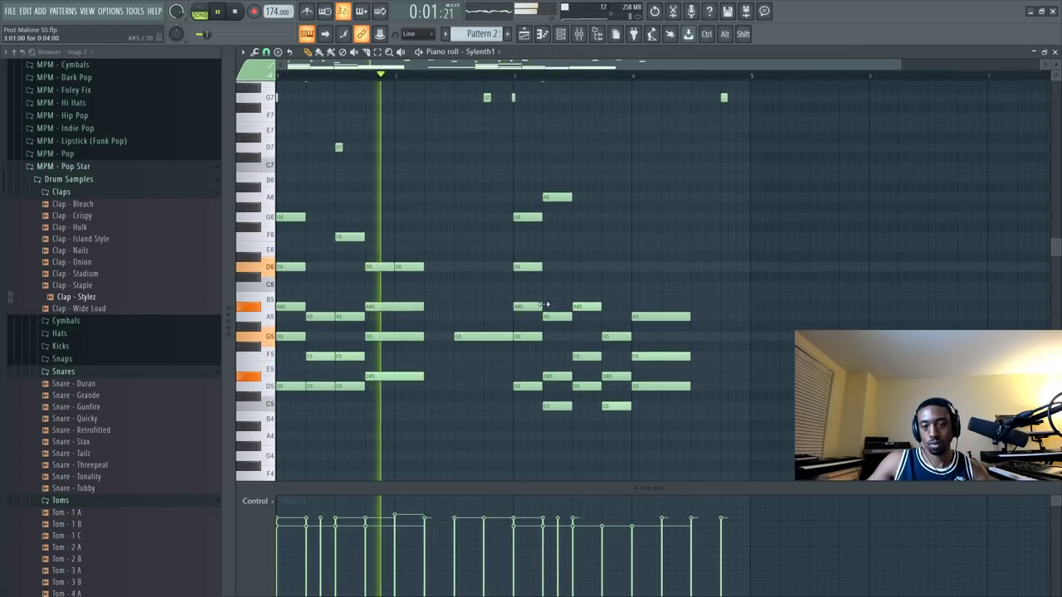
{"action": "key", "text": "space"}
{"action": "left_click_drag", "start_coordinate": [566, 268], "coordinate": [574, 269]}
{"action": "key", "text": "space"}
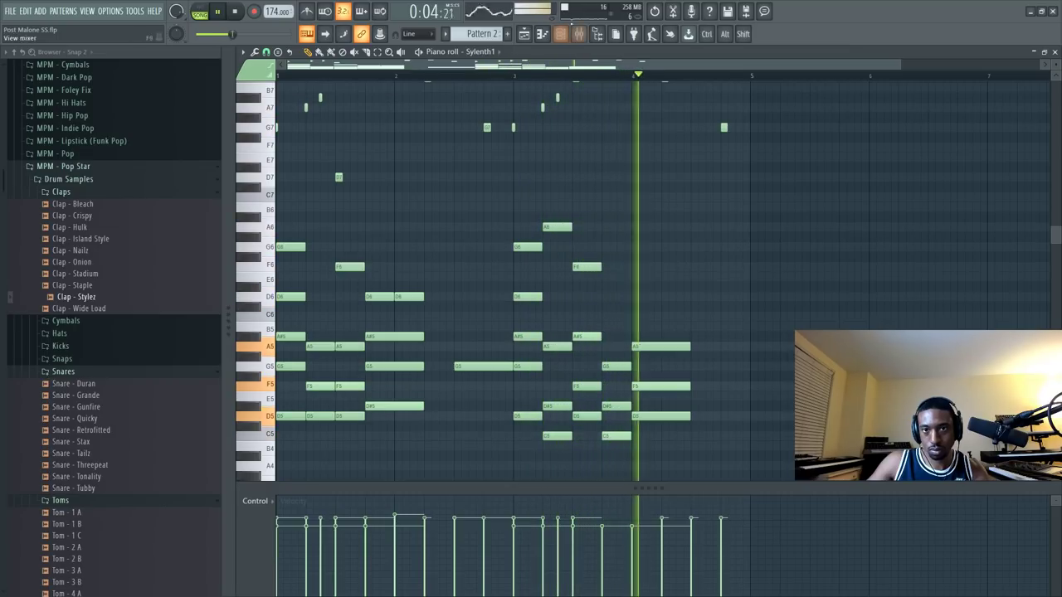
{"action": "left_click", "coordinate": [581, 33]}
{"action": "left_click", "coordinate": [978, 140]}
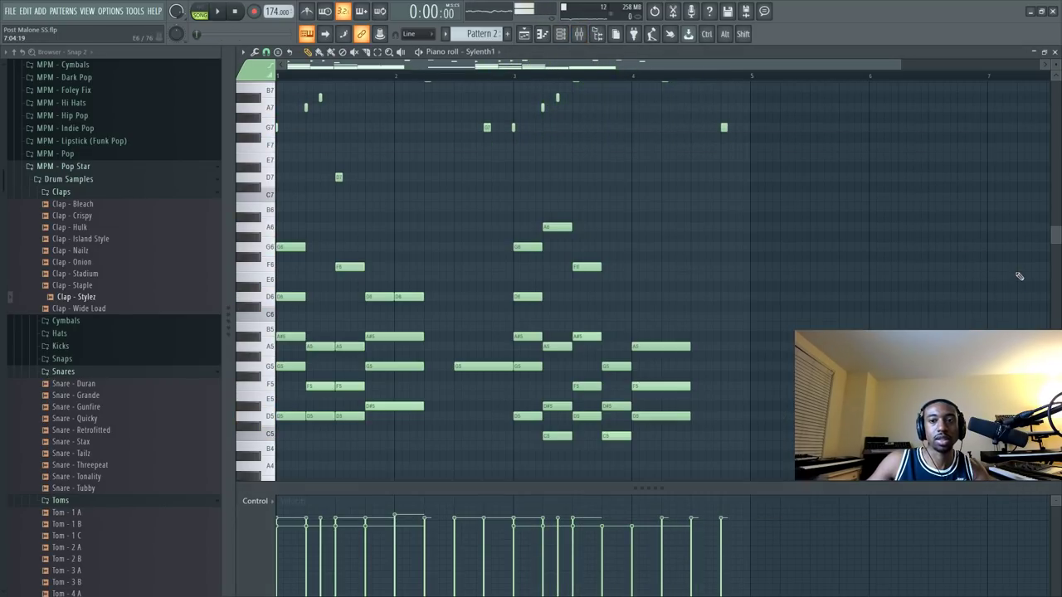
Delete all chord and melody notes in bars 3 and 4.
{"action": "left_click_drag", "start_coordinate": [824, 439], "coordinate": [518, 234]}
{"action": "scroll", "coordinate": [517, 234], "scroll_direction": "down", "scroll_amount": 3}
{"action": "scroll", "coordinate": [523, 176], "scroll_direction": "up", "scroll_amount": 2}
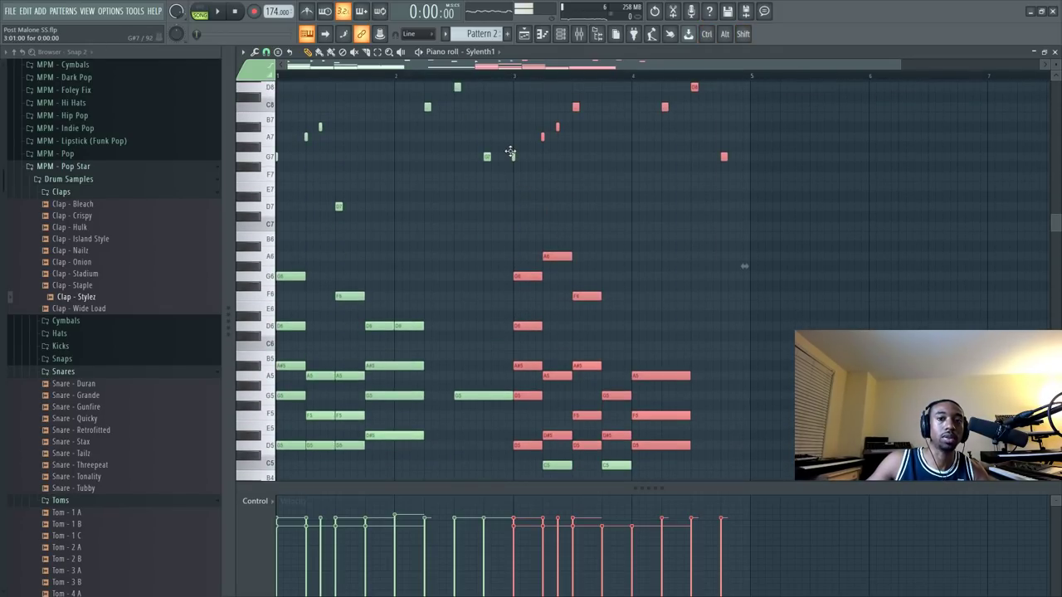
{"action": "scroll", "coordinate": [669, 392], "scroll_direction": "down", "scroll_amount": 3}
{"action": "key", "text": "Delete"}
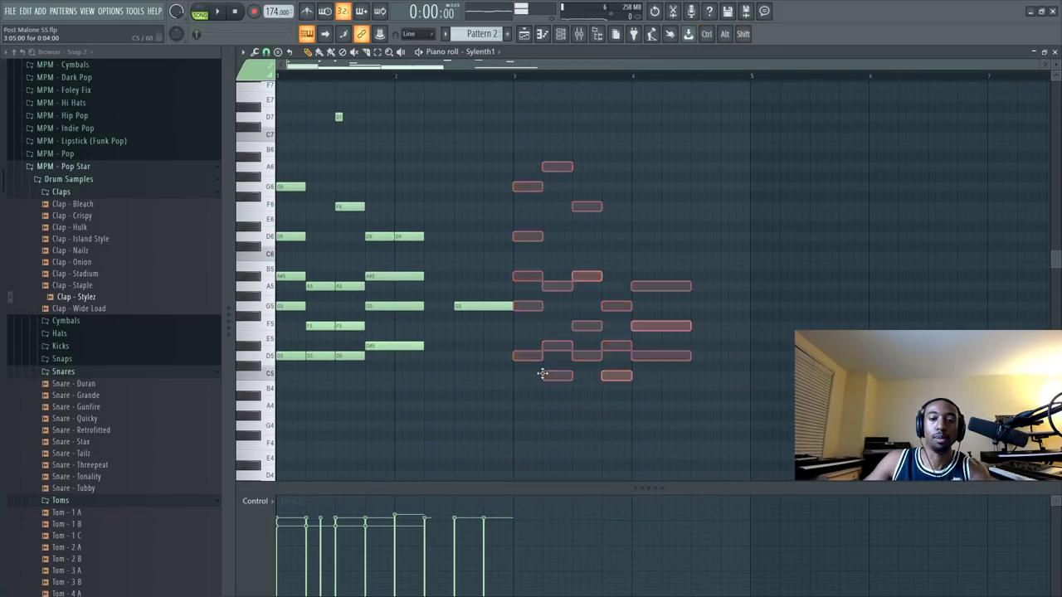
Duplicate all chord and melody notes of bars 1 and 2 into bars 3 and 4, and play the result.
{"action": "scroll", "coordinate": [526, 374], "scroll_direction": "up", "scroll_amount": 3}
{"action": "key", "text": "ctrl+a"}
{"action": "left_click_drag", "start_coordinate": [286, 443], "coordinate": [528, 441]}
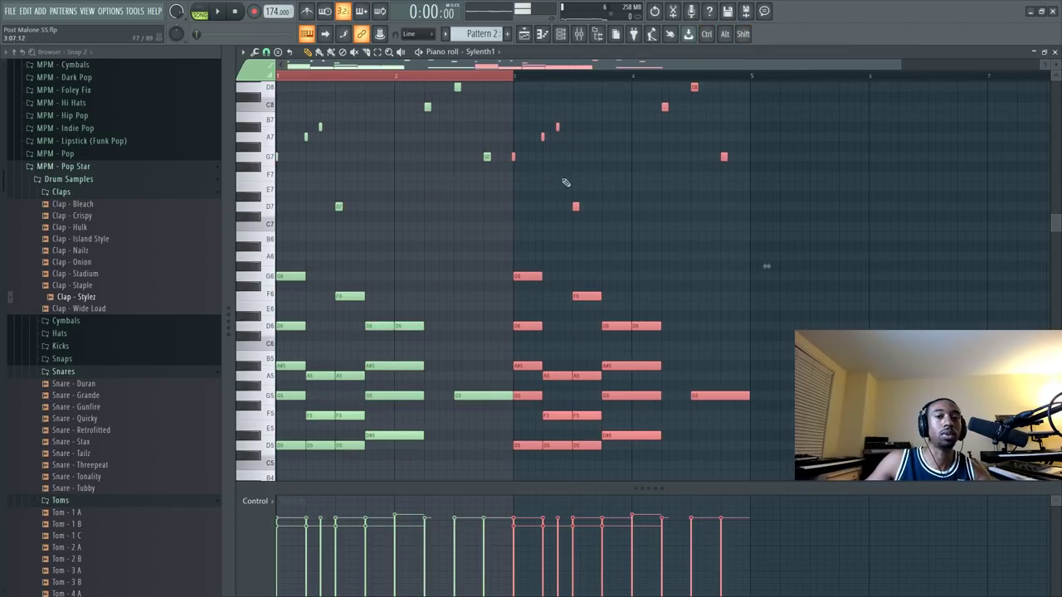
{"action": "key", "text": "F9"}
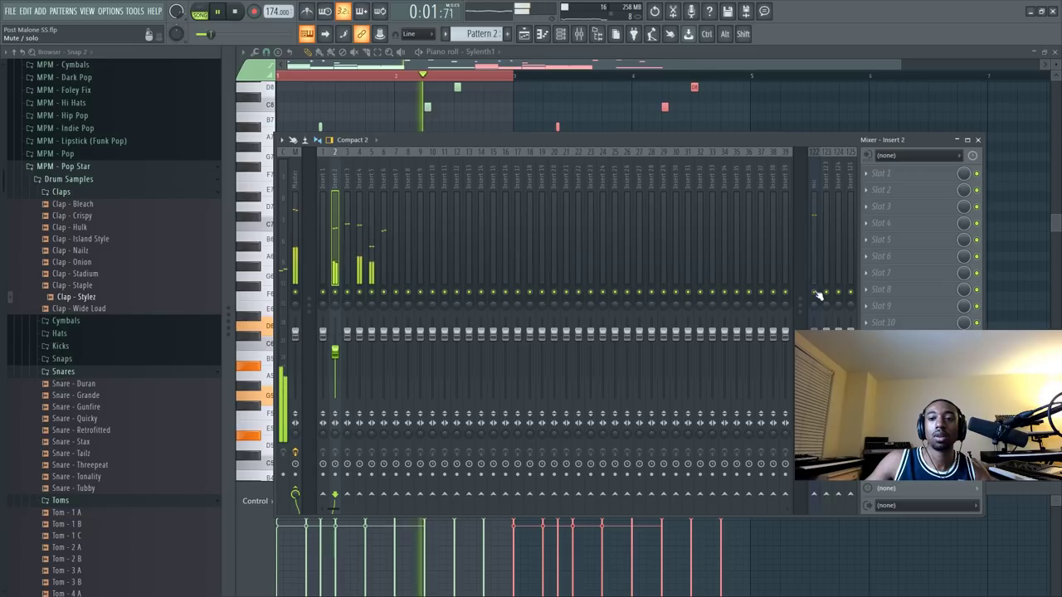
{"action": "left_click", "coordinate": [1017, 277]}
{"action": "left_click", "coordinate": [569, 88]}
{"action": "key", "text": "space"}
{"action": "key", "text": "space"}
Delete the high C8, D8 and G7 melody notes from bars 2 and 4 during playback.
{"action": "scroll", "coordinate": [578, 134], "scroll_direction": "up", "scroll_amount": 2}
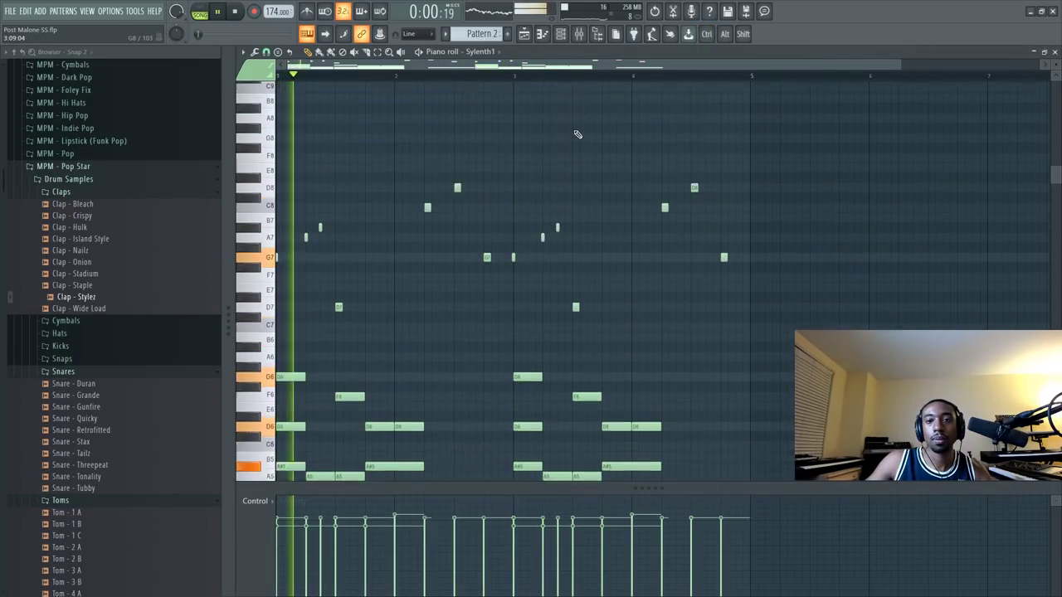
{"action": "scroll", "coordinate": [579, 141], "scroll_direction": "down", "scroll_amount": 2}
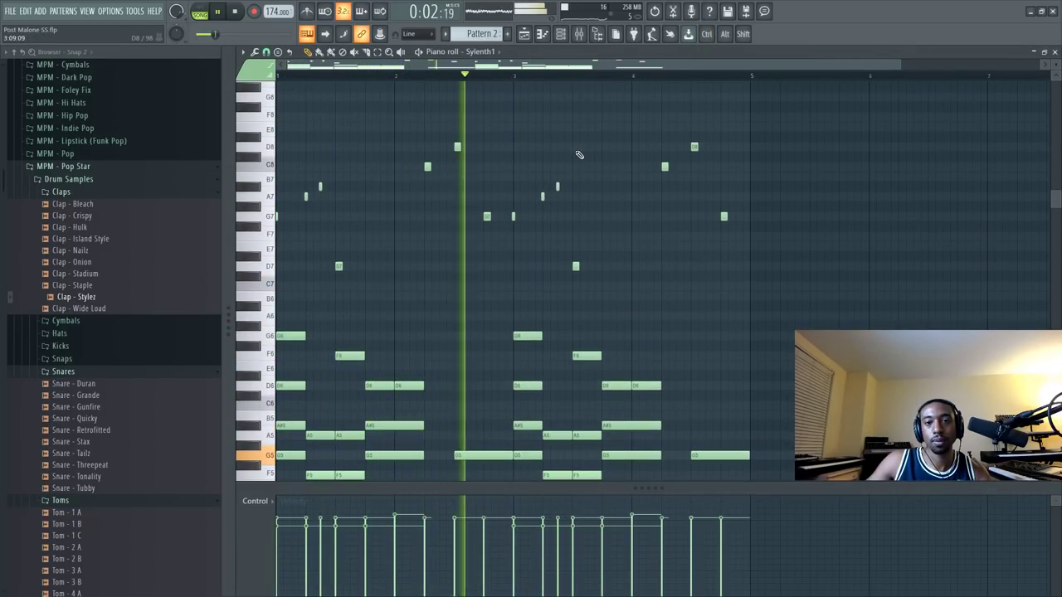
{"action": "right_click", "coordinate": [428, 166]}
{"action": "right_click", "coordinate": [458, 147]}
{"action": "right_click", "coordinate": [487, 218]}
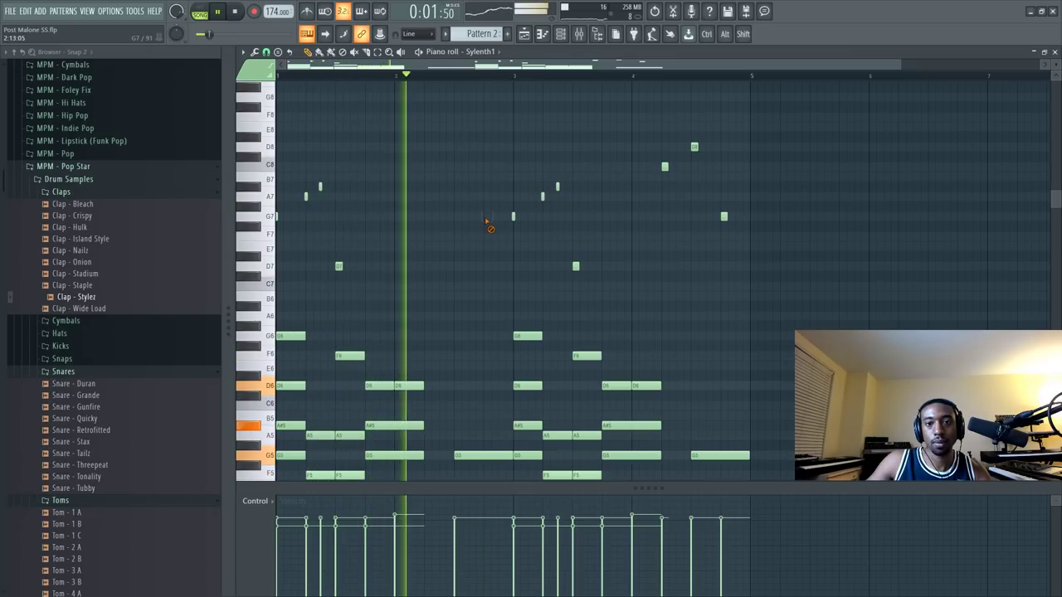
{"action": "right_click", "coordinate": [665, 167]}
{"action": "right_click", "coordinate": [695, 147]}
{"action": "right_click", "coordinate": [723, 216]}
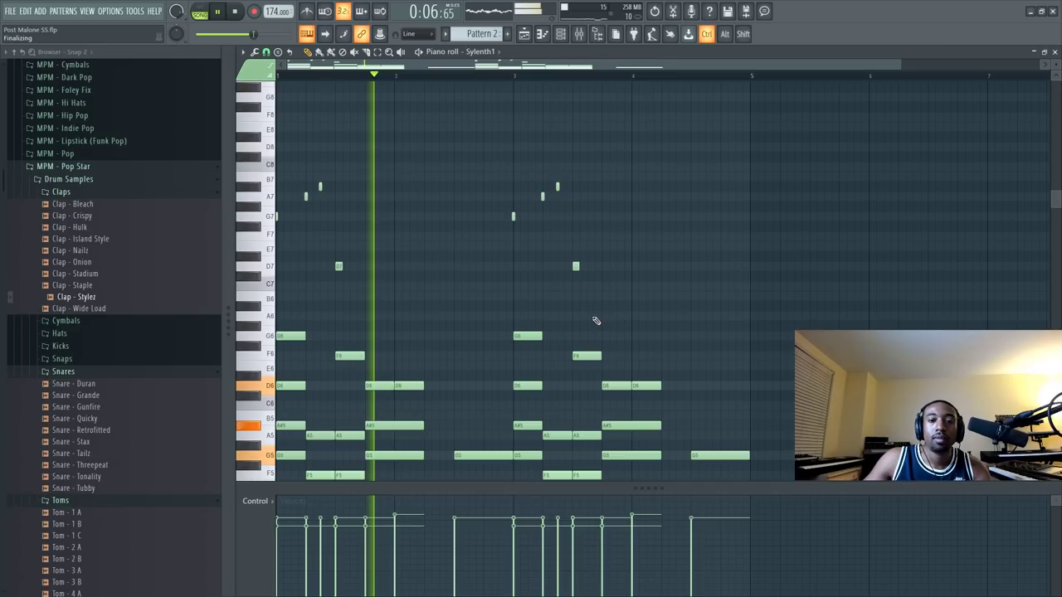
Lower the second D6 note of bar 4 to C6 and add an eight-step D6 note on step 9 of bar 4.
{"action": "scroll", "coordinate": [595, 320], "scroll_direction": "down", "scroll_amount": 3}
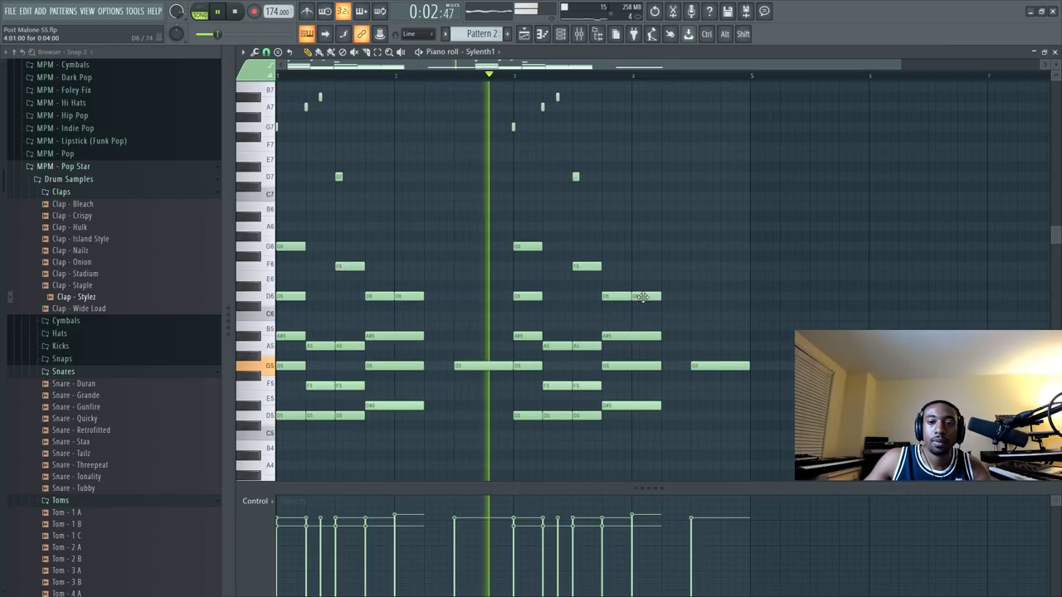
{"action": "left_click_drag", "start_coordinate": [644, 296], "coordinate": [643, 316]}
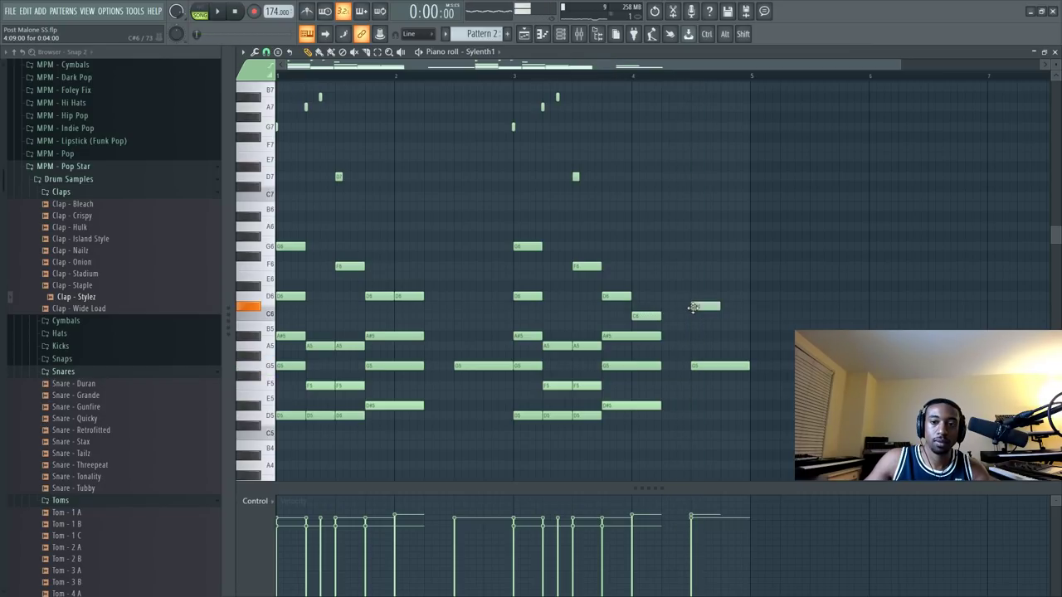
{"action": "key", "text": "space"}
{"action": "left_click_drag", "start_coordinate": [718, 296], "coordinate": [749, 296]}
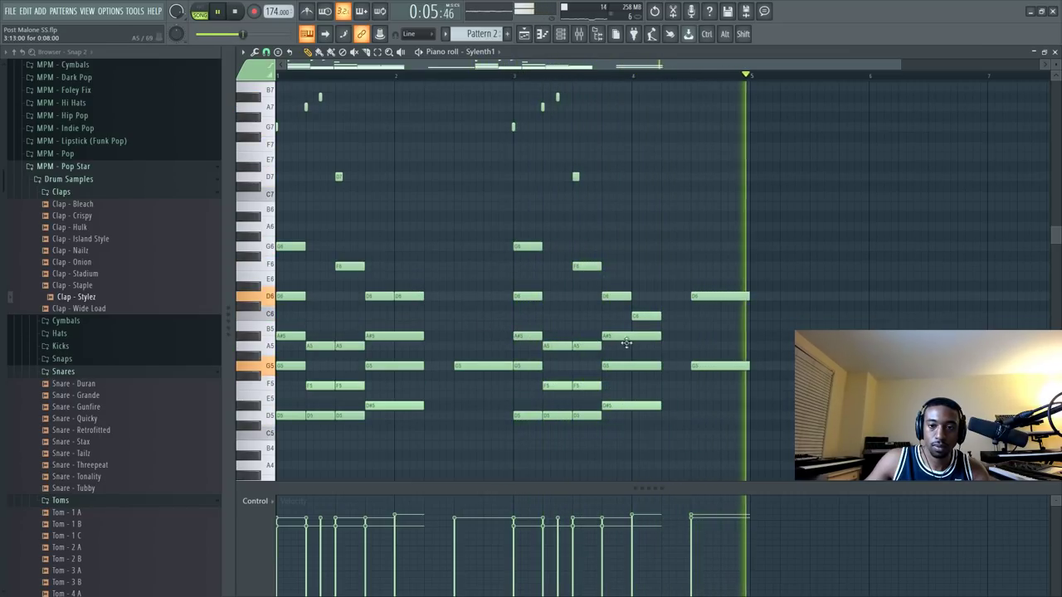
Delete the C6 note opening bar 4 and the D6 note opening bar 2, and extend the D6 notes before them to eight steps.
{"action": "right_click", "coordinate": [642, 317]}
{"action": "right_click", "coordinate": [417, 298]}
{"action": "left_click_drag", "start_coordinate": [394, 296], "coordinate": [424, 297]}
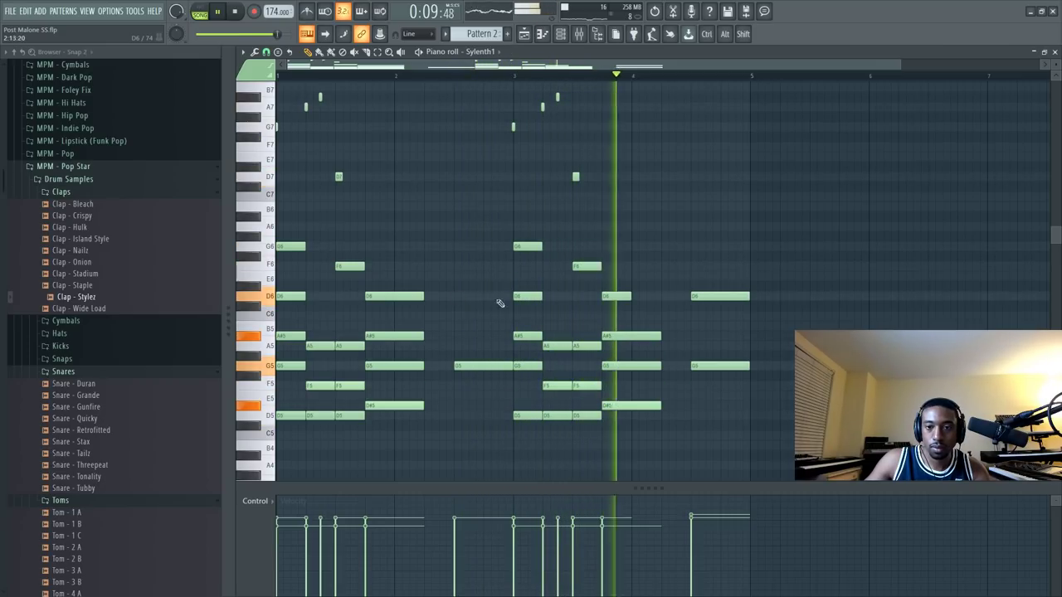
{"action": "left_click_drag", "start_coordinate": [631, 296], "coordinate": [663, 300]}
Lower the two notes on step 9 of bar 4 to C6 and F5, and check them in playback.
{"action": "key", "text": "F9"}
{"action": "key", "text": "F7"}
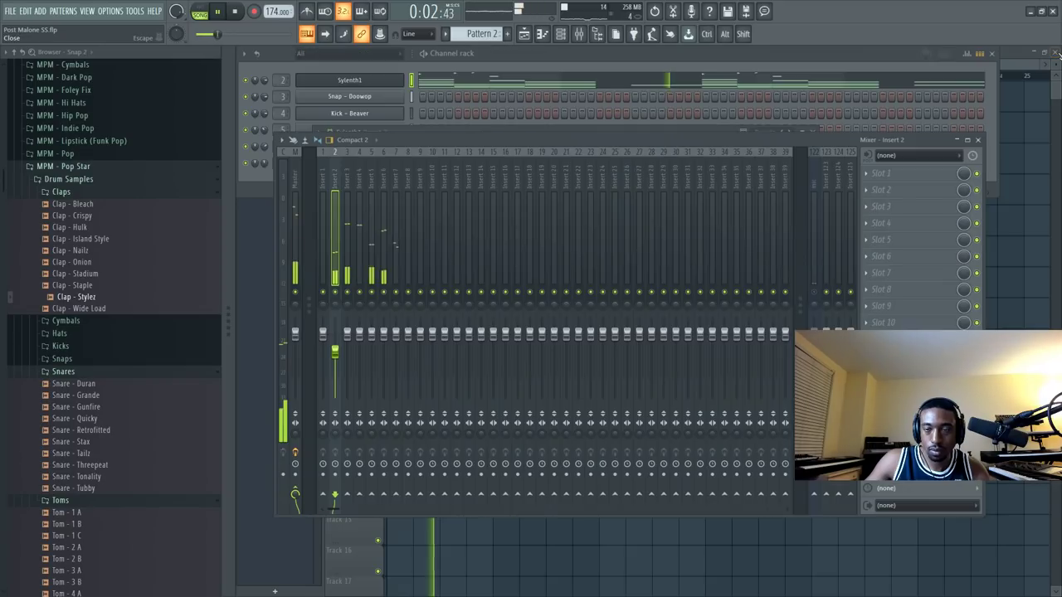
{"action": "left_click", "coordinate": [366, 82]}
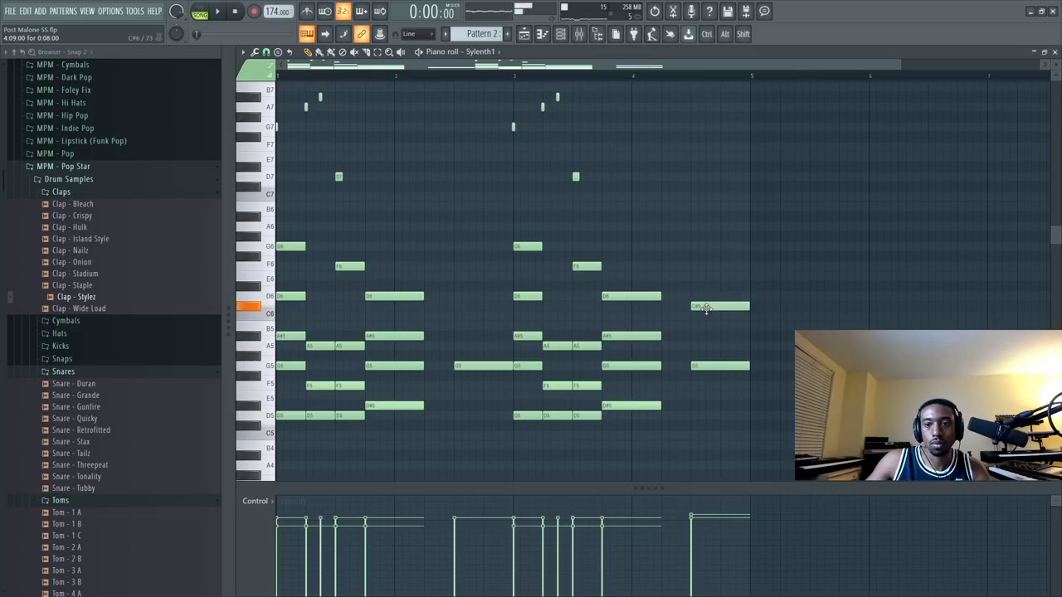
{"action": "key", "text": "space"}
{"action": "left_click_drag", "start_coordinate": [704, 321], "coordinate": [702, 384]}
{"action": "scroll", "coordinate": [701, 373], "scroll_direction": "down", "scroll_amount": 3}
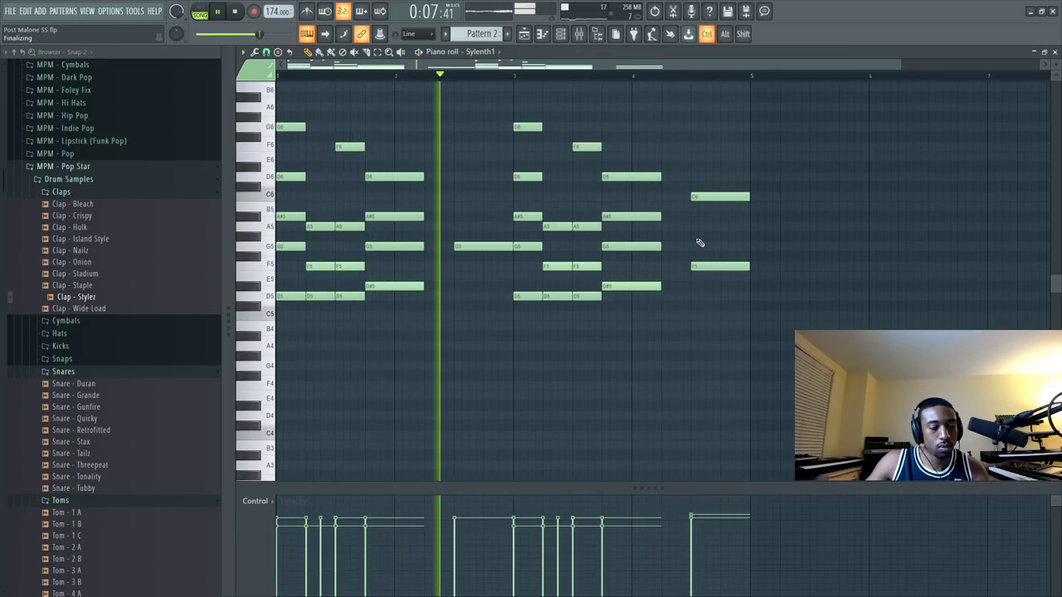
Add an eight-step G8 melody note on step 9 of bar 4.
{"action": "scroll", "coordinate": [841, 208], "scroll_direction": "up", "scroll_amount": 4}
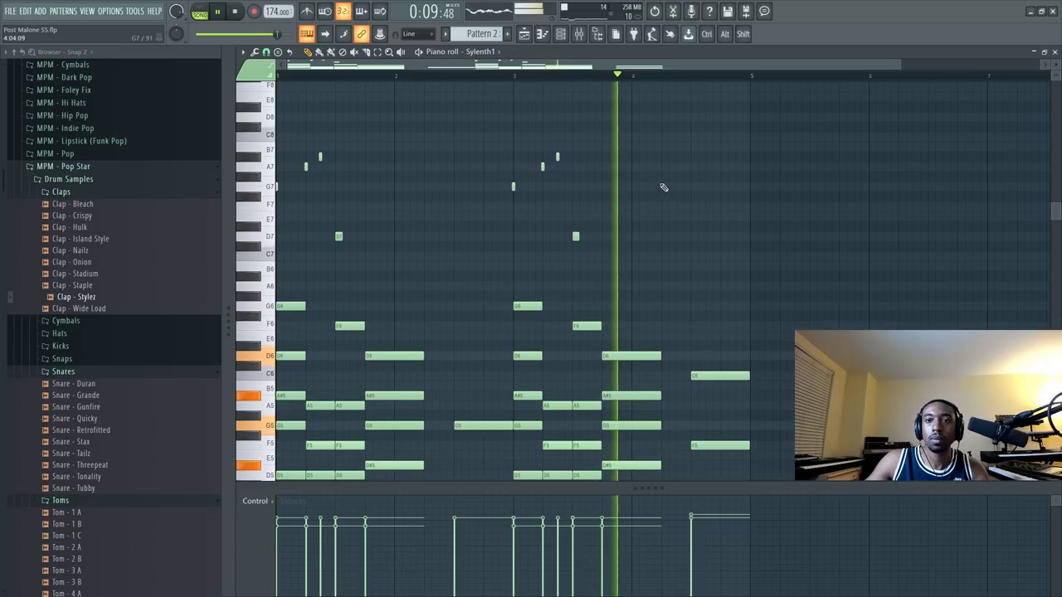
{"action": "left_click", "coordinate": [685, 126]}
{"action": "left_click_drag", "start_coordinate": [683, 126], "coordinate": [698, 101]}
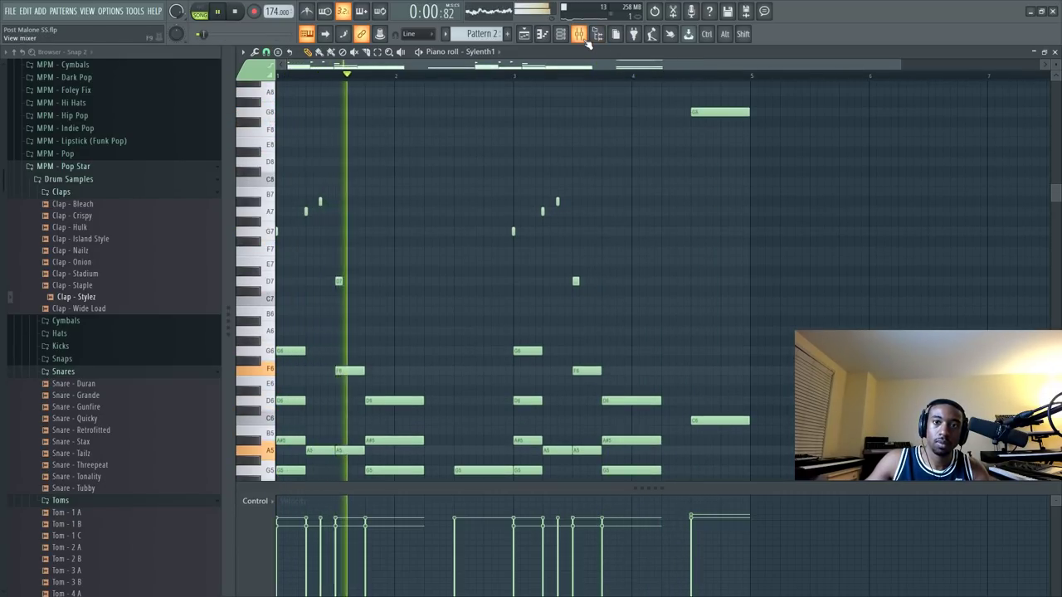
Load Fruity Delay 3 on mixer Insert 2, enable tempo sync and the ping pong model, and lower its wet level.
{"action": "key", "text": "F9"}
{"action": "left_click", "coordinate": [869, 218]}
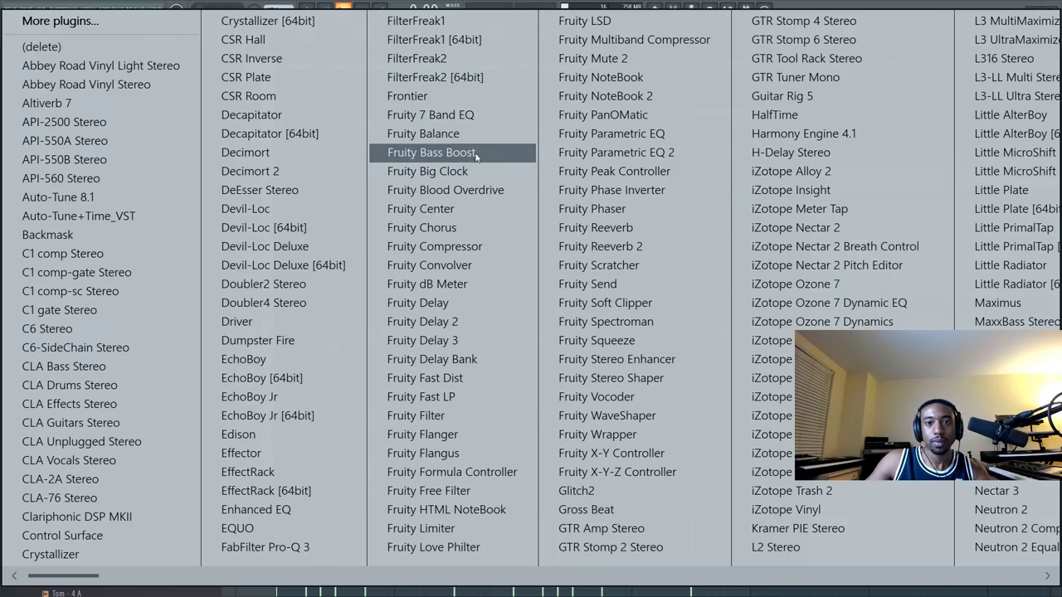
{"action": "left_click", "coordinate": [476, 338]}
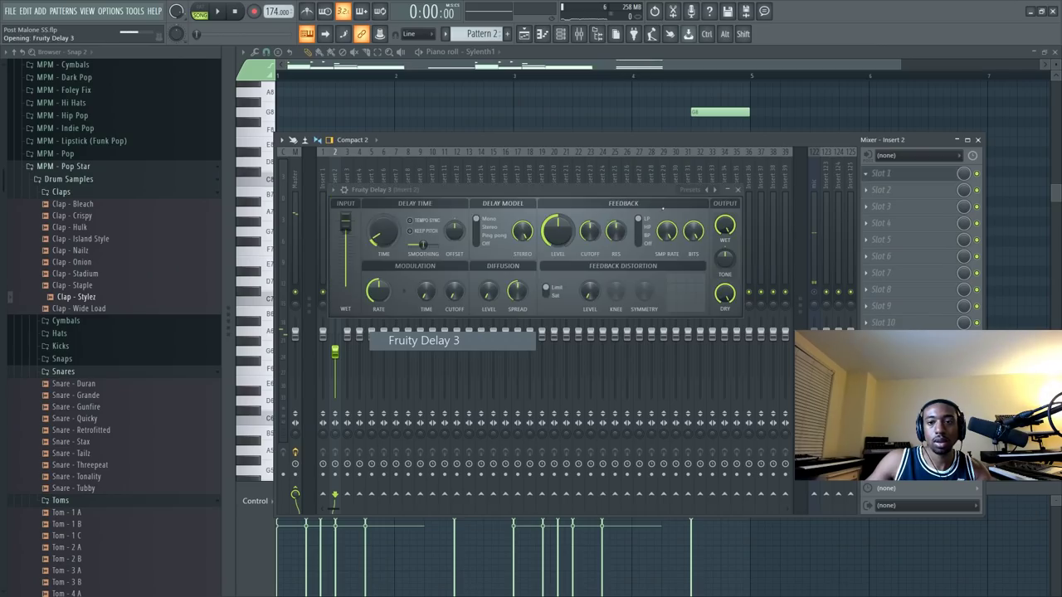
{"action": "left_click", "coordinate": [814, 293]}
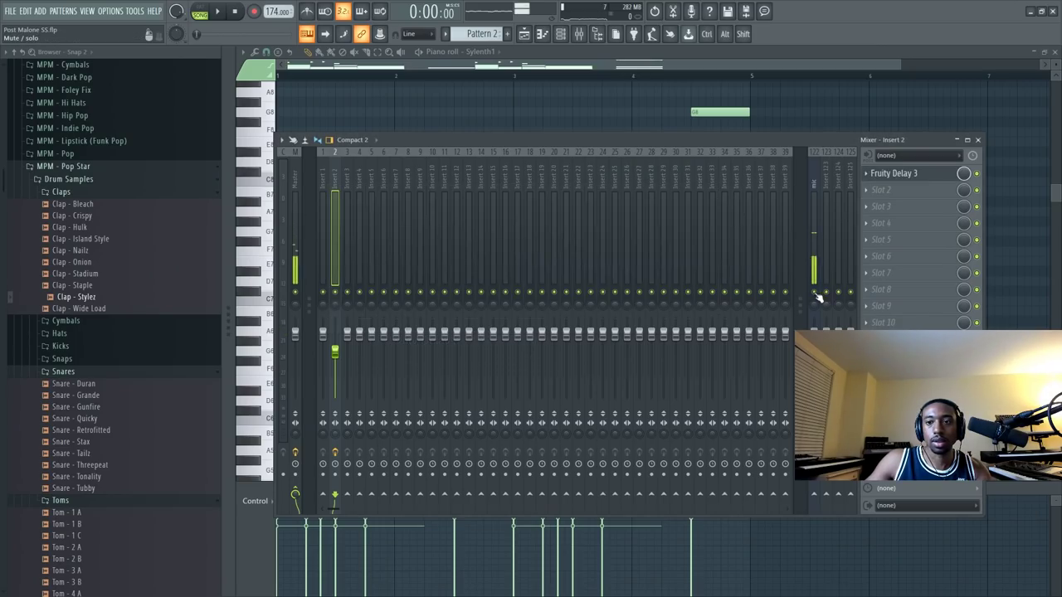
{"action": "left_click", "coordinate": [897, 181]}
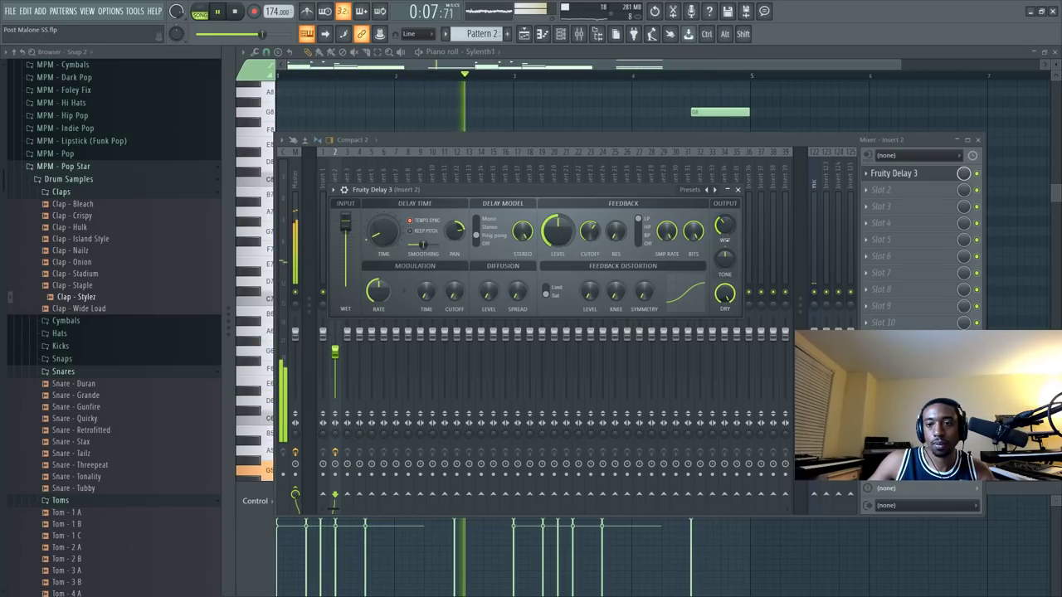
{"action": "left_click", "coordinate": [738, 190]}
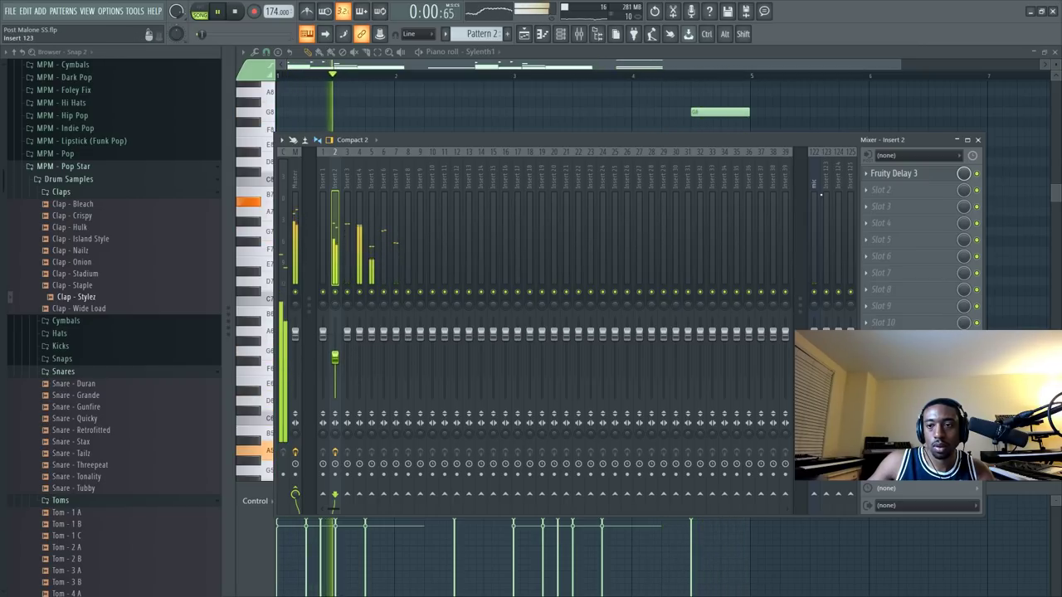
{"action": "key", "text": "F9"}
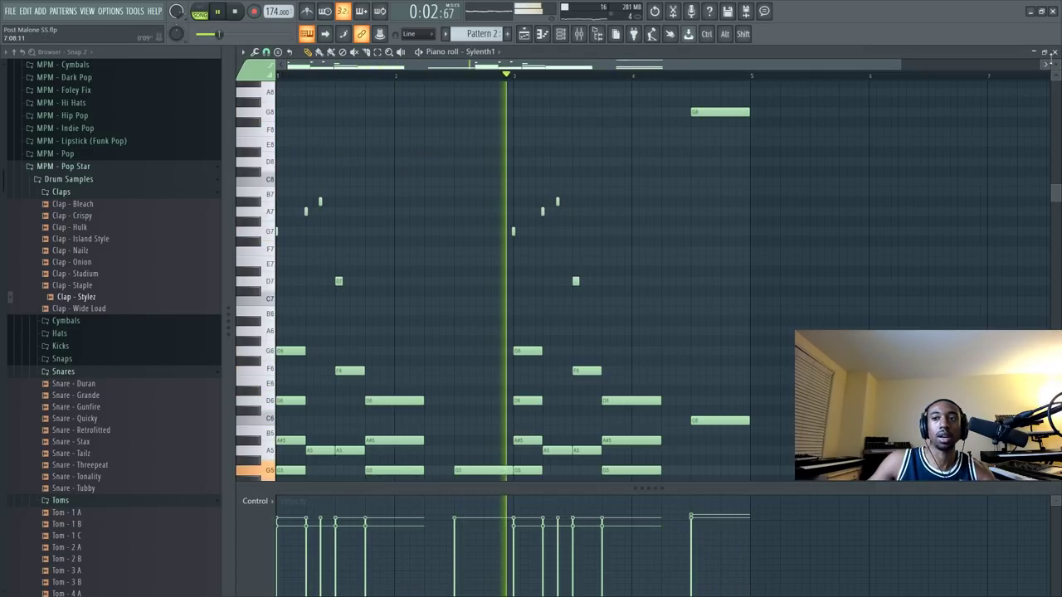
Load HalfTime on mixer Insert 2 and transpose all chord and melody notes up one octave.
{"action": "left_click", "coordinate": [581, 35]}
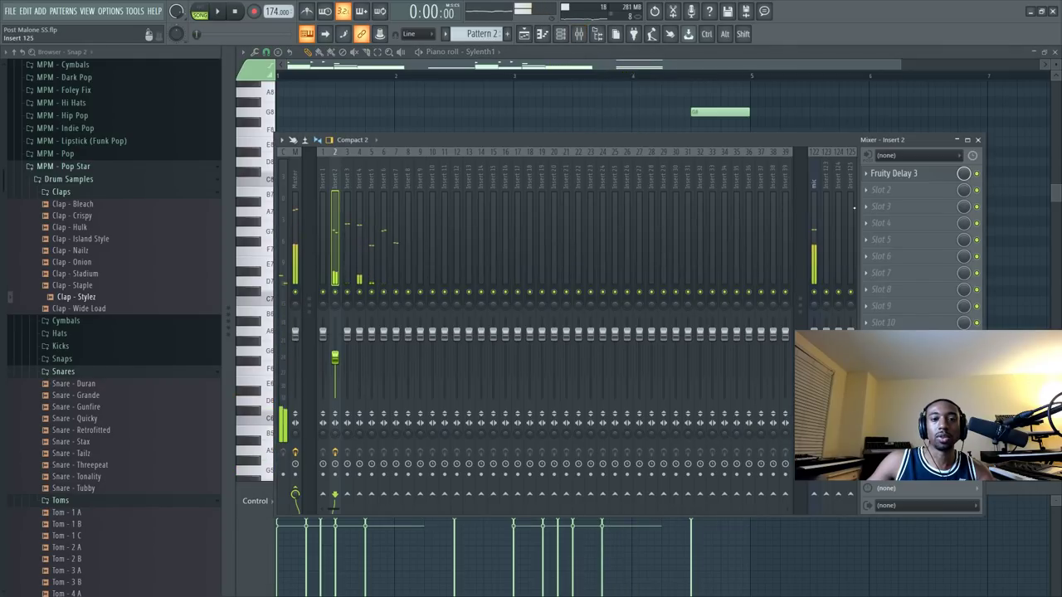
{"action": "left_click", "coordinate": [885, 204]}
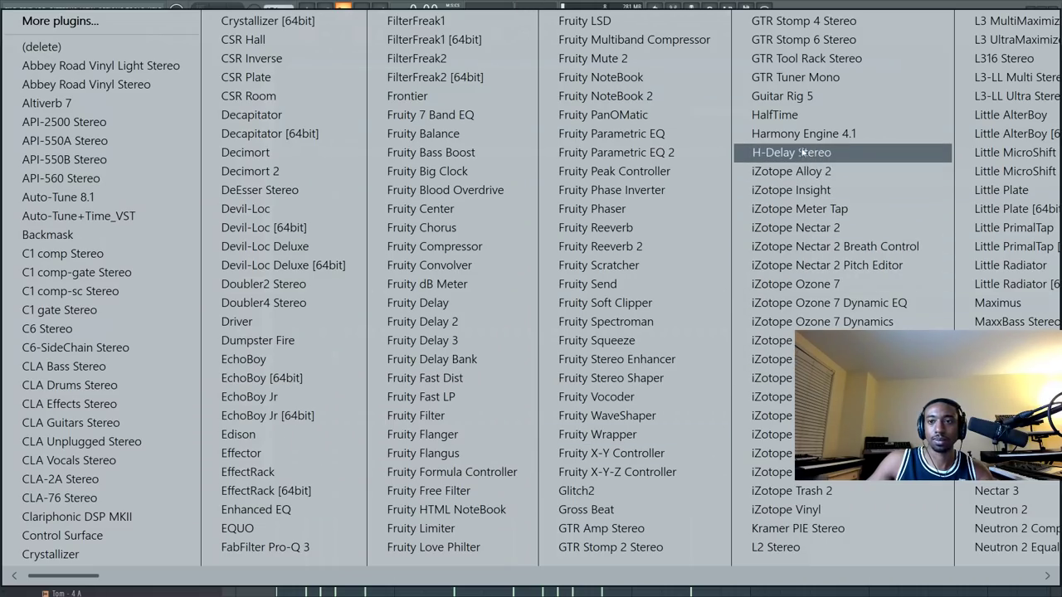
{"action": "left_click", "coordinate": [775, 115]}
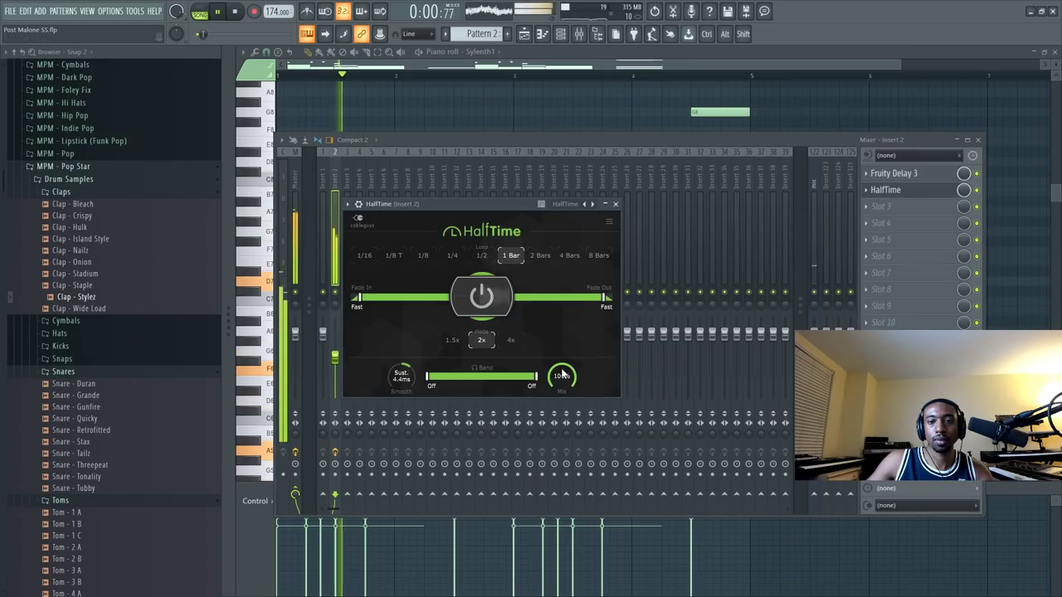
{"action": "left_click", "coordinate": [989, 273]}
{"action": "key", "text": "ctrl+Up"}
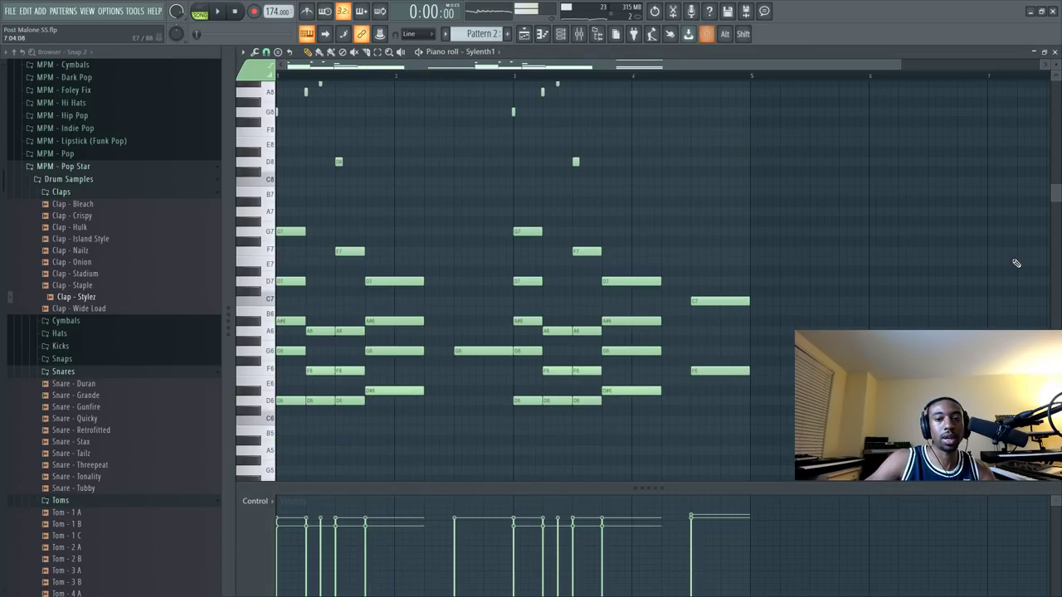
Audition HalfTime loop lengths of 8 bars, 2 bars and 1 bar during playback.
{"action": "left_click", "coordinate": [578, 34]}
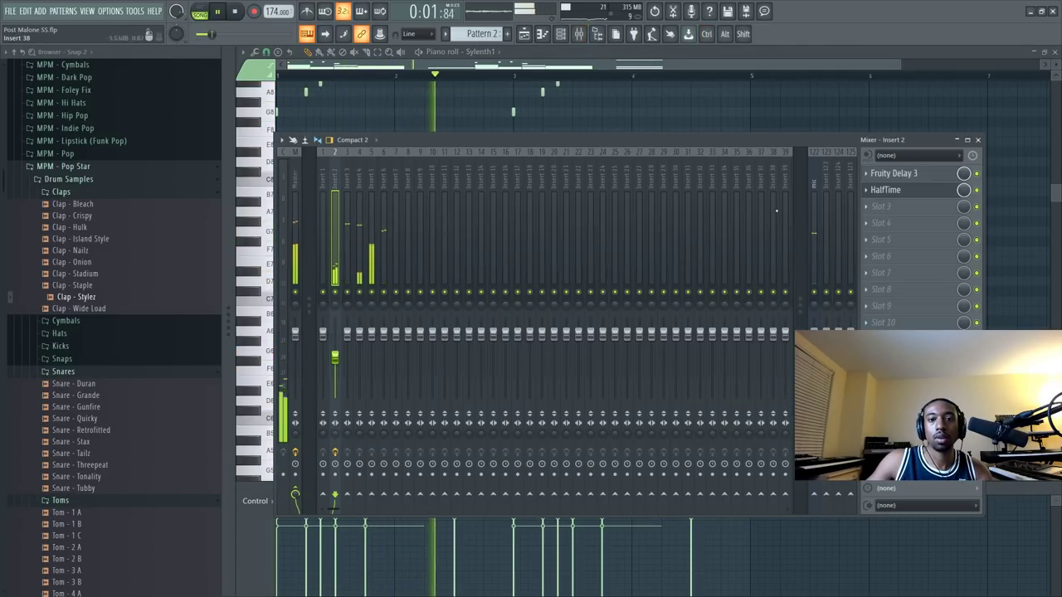
{"action": "left_click", "coordinate": [904, 192]}
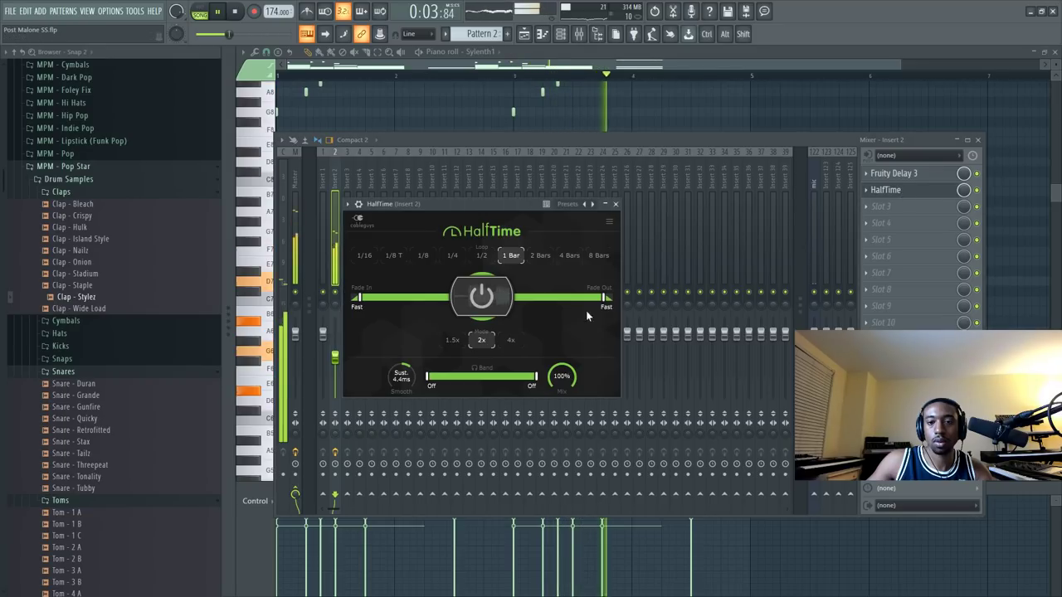
{"action": "key", "text": "space"}
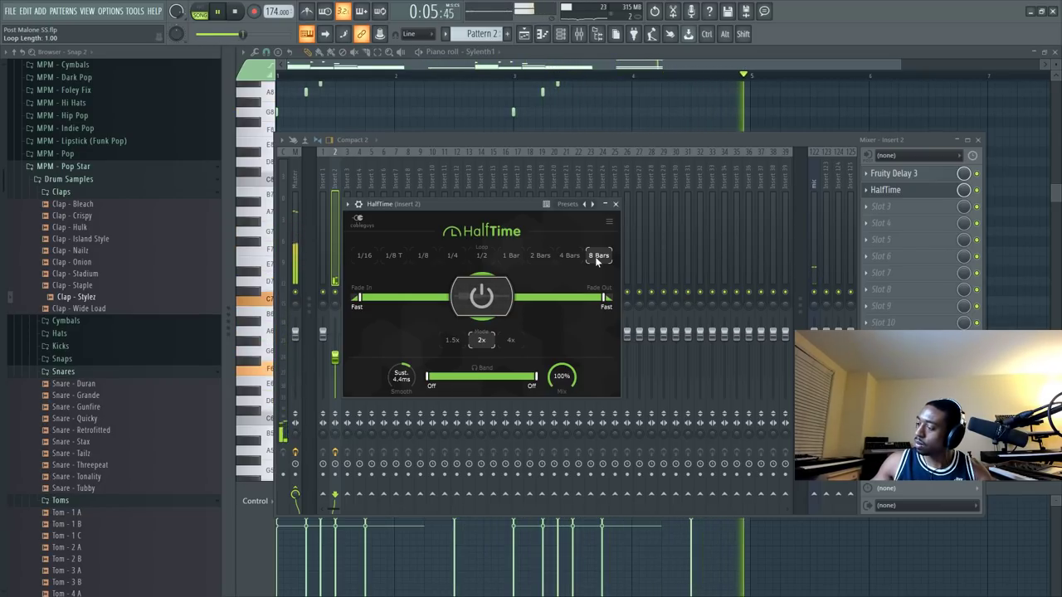
{"action": "left_click", "coordinate": [552, 258]}
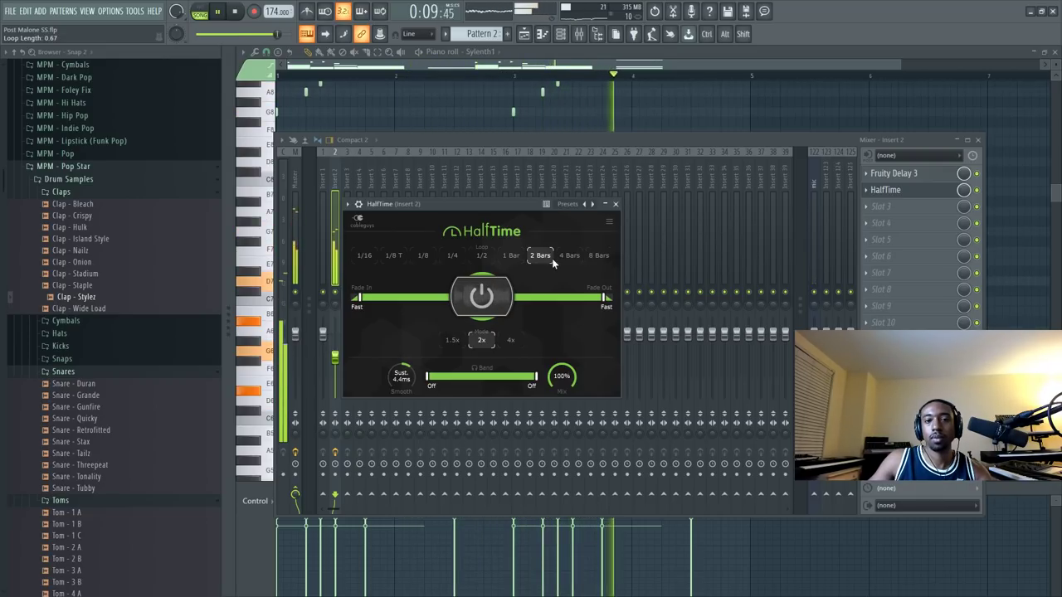
{"action": "left_click", "coordinate": [513, 255]}
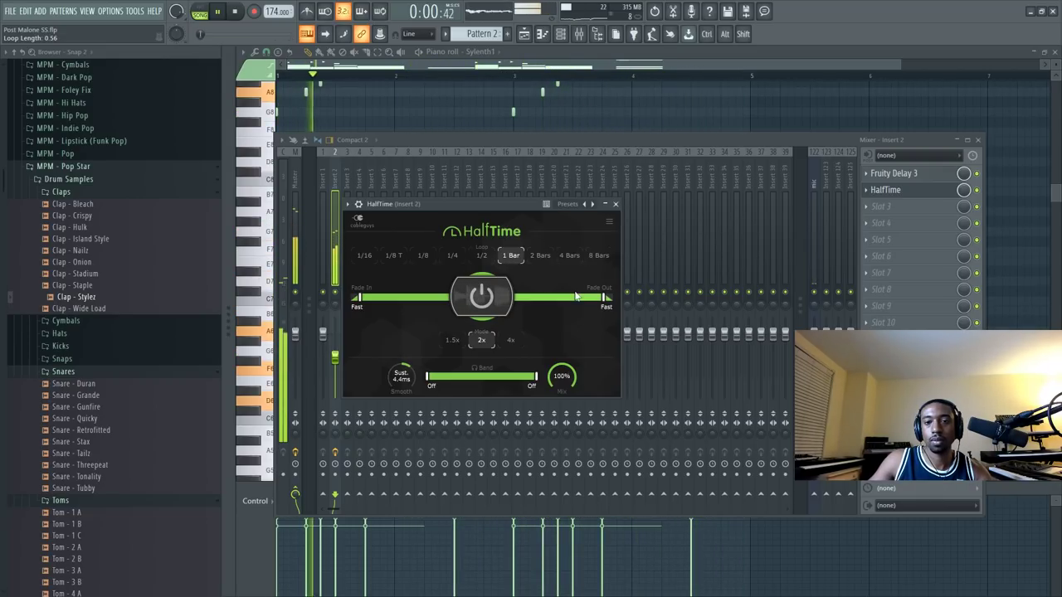
{"action": "left_click", "coordinate": [615, 204]}
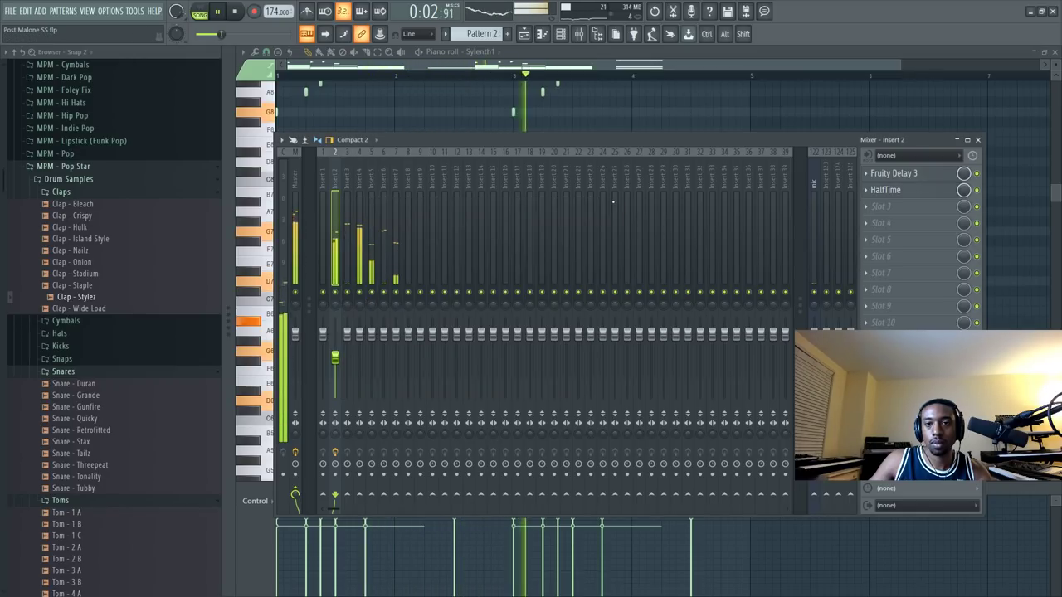
Set HalfTime on Insert 2 to a 2-bar loop with the mix at 17%, and close the mixer and piano roll.
{"action": "left_click", "coordinate": [925, 193]}
{"action": "left_click", "coordinate": [925, 193]}
{"action": "left_click", "coordinate": [924, 193]}
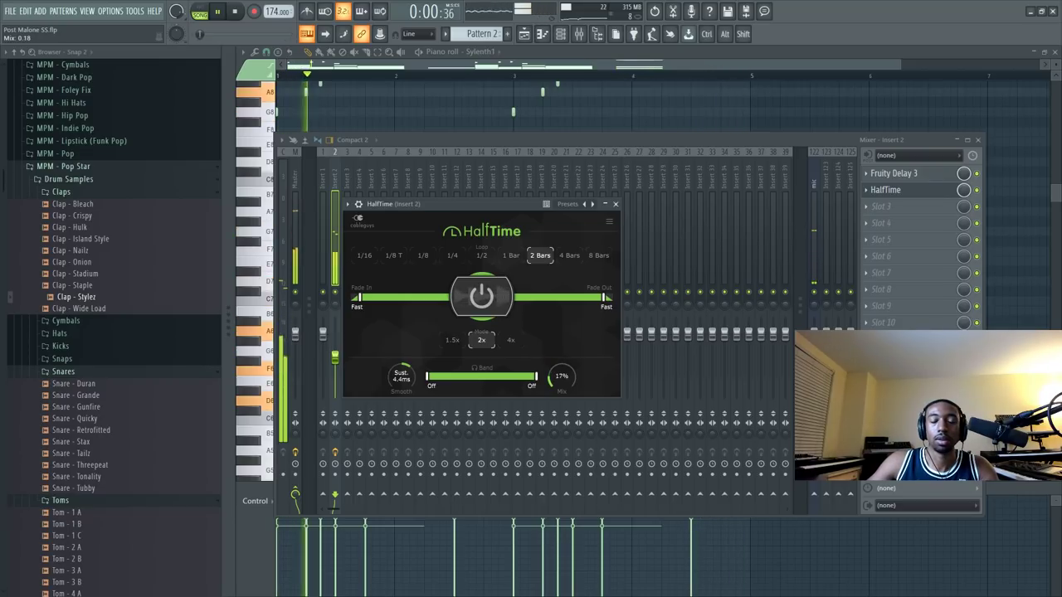
{"action": "left_click", "coordinate": [615, 204]}
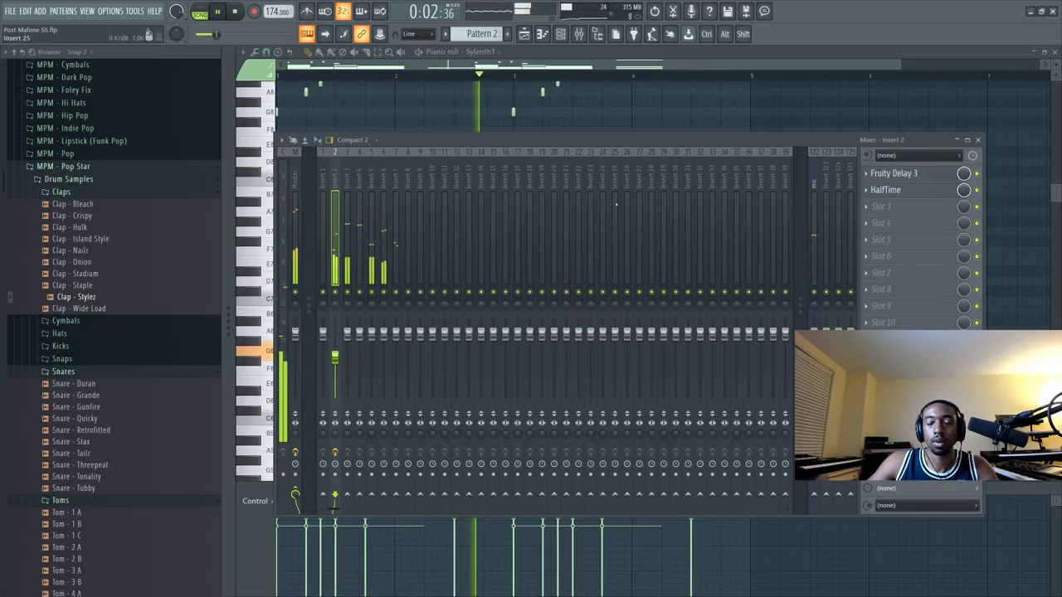
{"action": "left_click", "coordinate": [977, 139]}
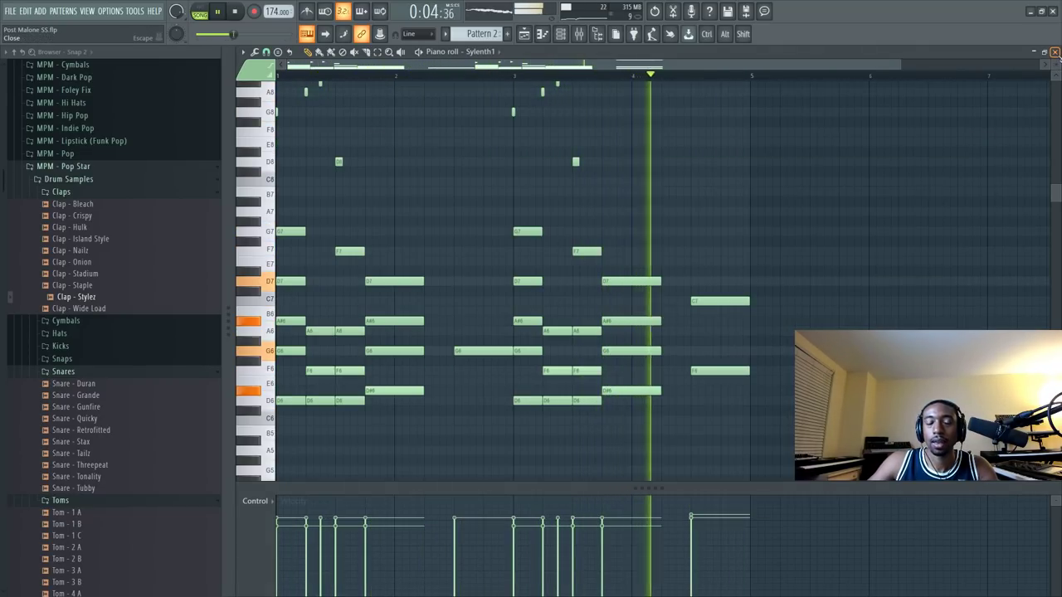
{"action": "left_click", "coordinate": [1054, 53]}
Load Fruity Reeverb 2 on Insert 2 between Fruity Delay 3 and HalfTime, with the wet level at 55%.
{"action": "left_click", "coordinate": [578, 34]}
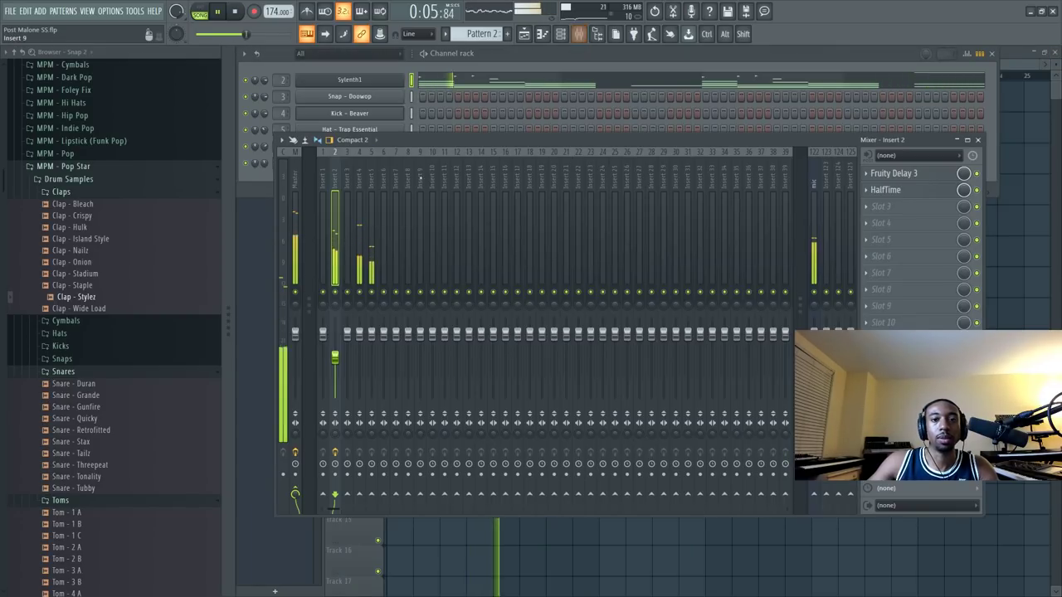
{"action": "left_click", "coordinate": [888, 200]}
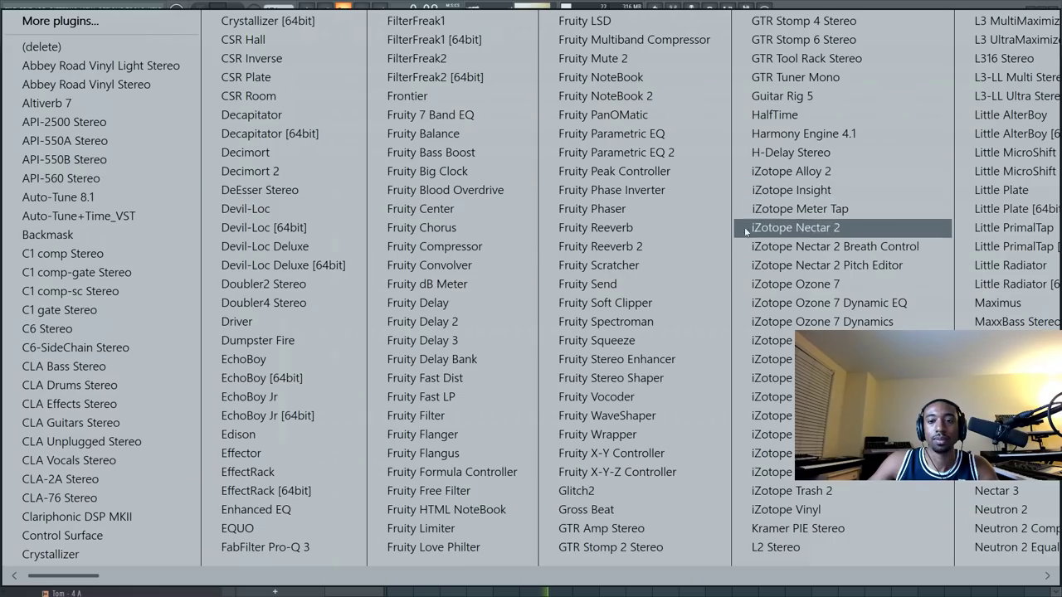
{"action": "left_click", "coordinate": [598, 246]}
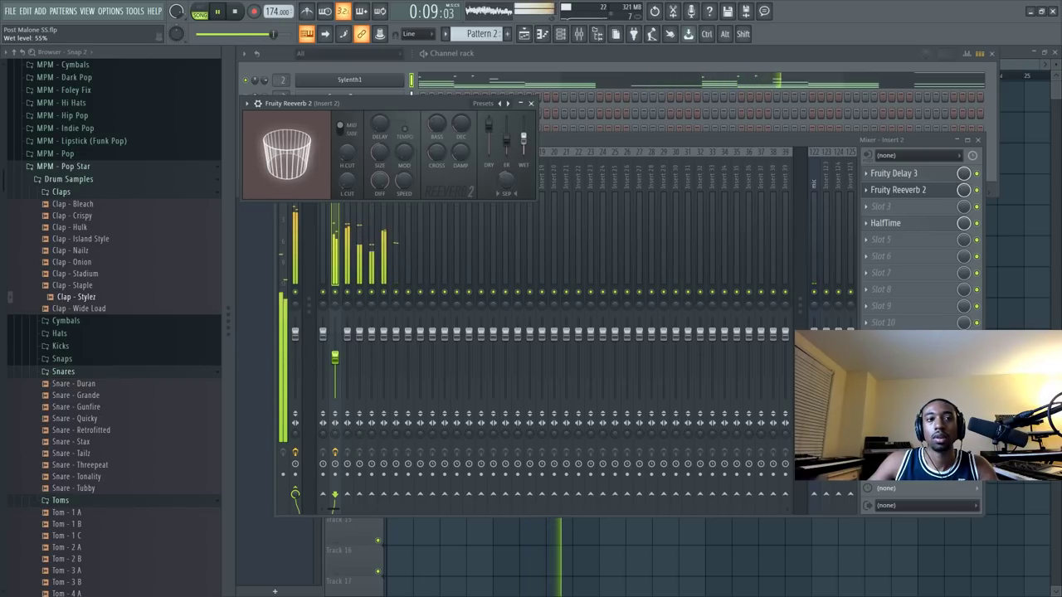
{"action": "left_click", "coordinate": [531, 103]}
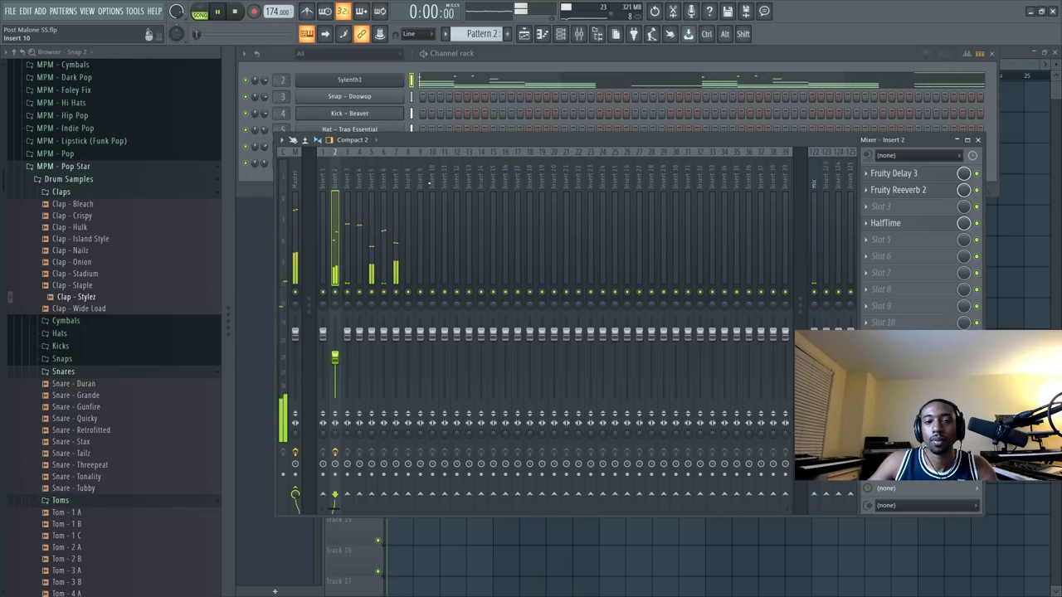
{"action": "left_click", "coordinate": [1015, 308]}
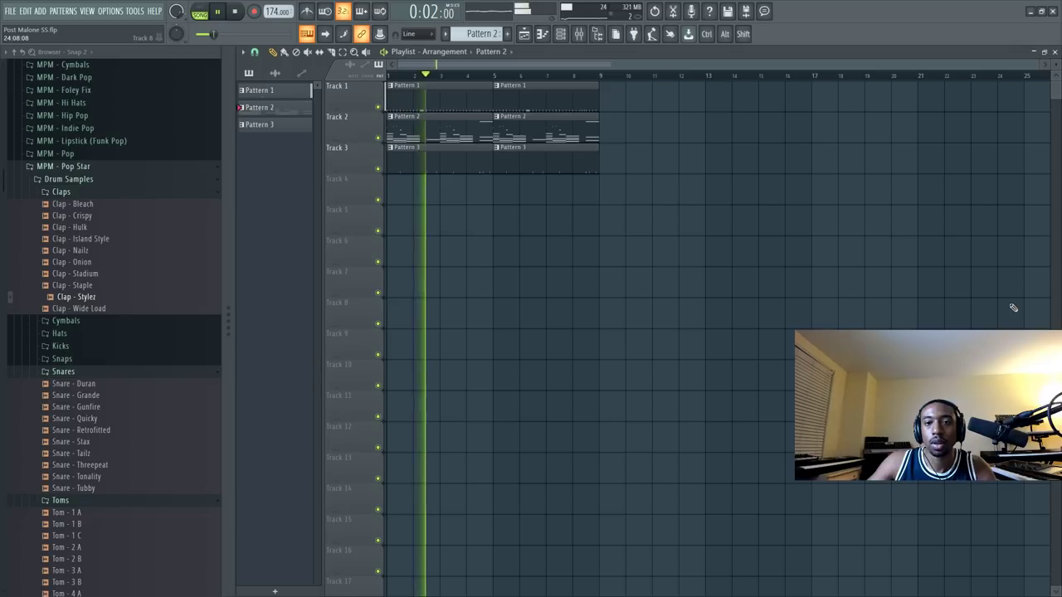
Duplicate all Pattern 1, 2 and 3 clips from bars 1 to 8 into bars 9 to 16 of the playlist.
{"action": "left_click_drag", "start_coordinate": [674, 226], "coordinate": [557, 101]}
{"action": "key", "text": "ctrl+z"}
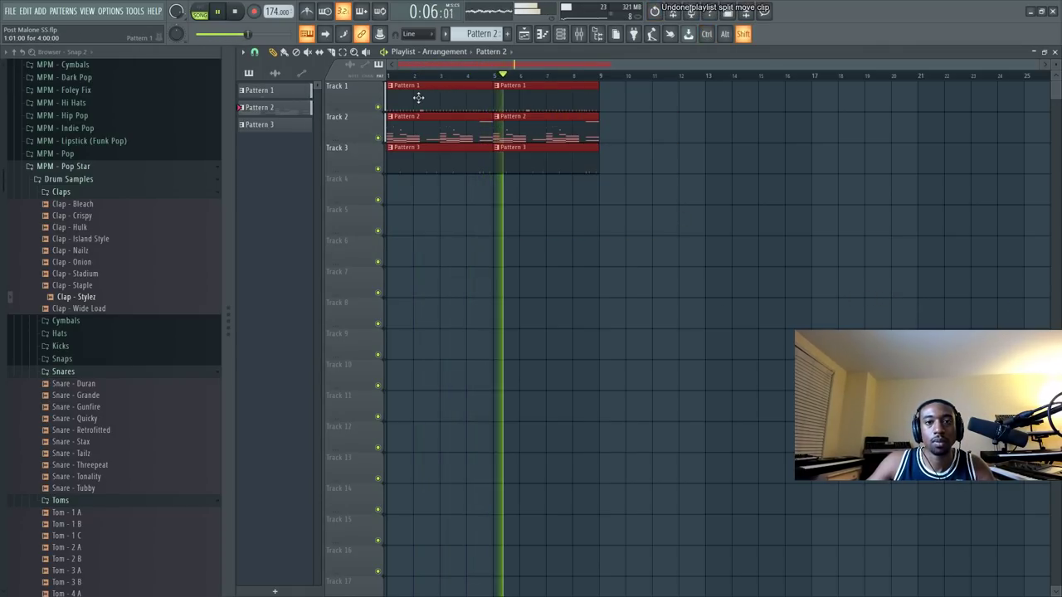
{"action": "key", "text": "ctrl+b"}
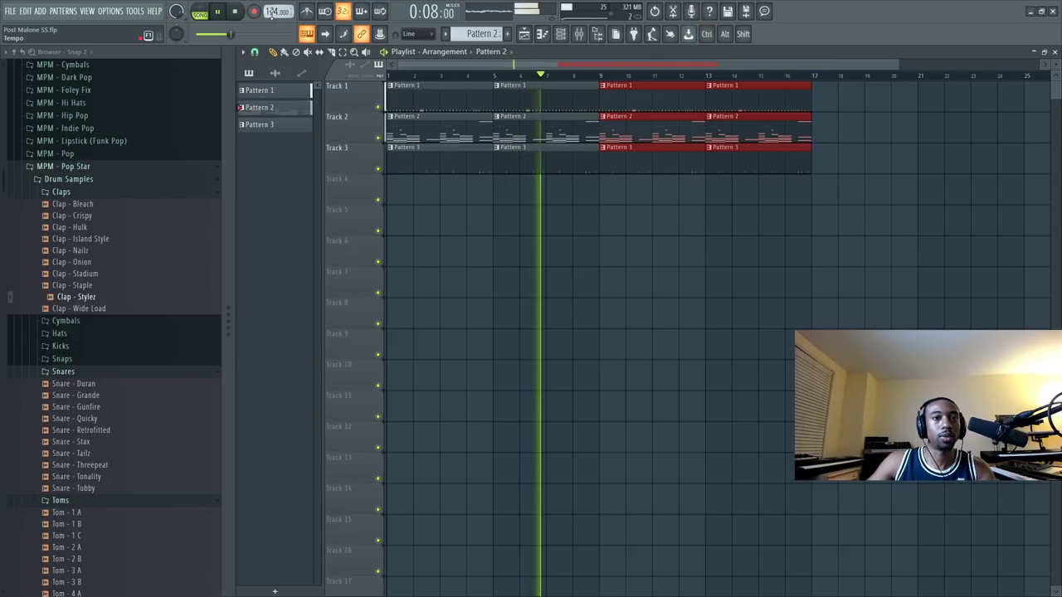
Try a tempo of 165 BPM and deselect the duplicated clips in the playlist.
{"action": "mouse_move", "coordinate": [272, 12]}
{"action": "left_mouse_down"}
{"action": "mouse_move", "coordinate": [272, 24]}
{"action": "mouse_move", "coordinate": [267, 7]}
{"action": "left_mouse_up"}
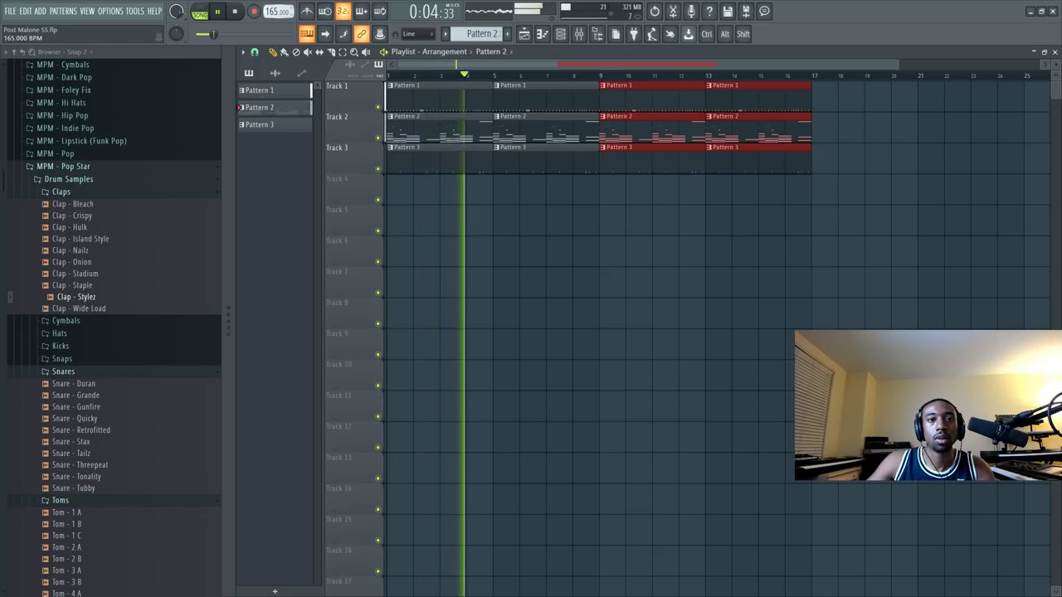
{"action": "left_click", "coordinate": [493, 214], "text": "ctrl"}
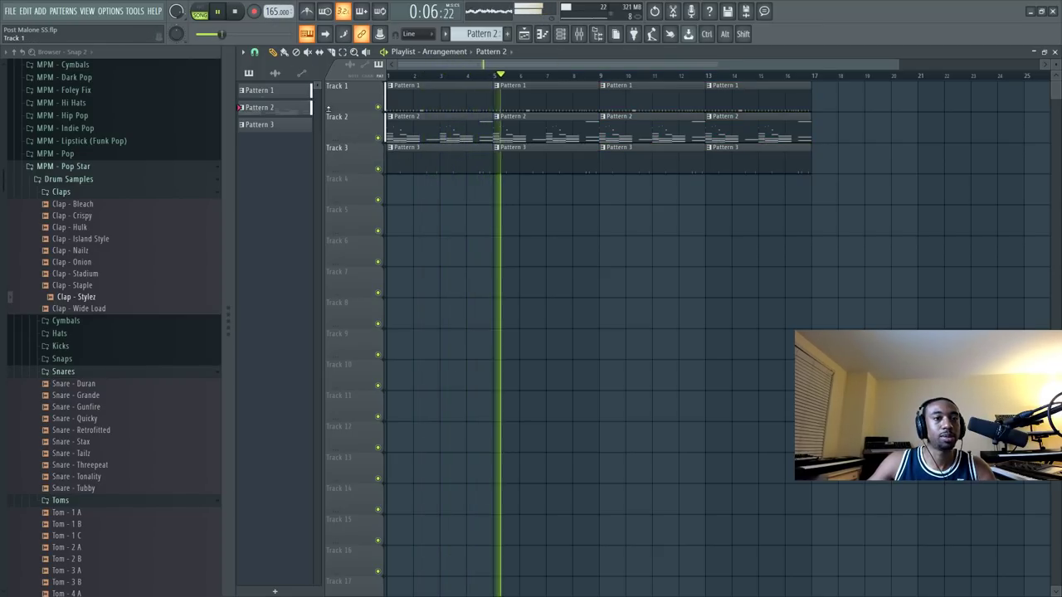
Audition the Clap - Island Style sample, collapse the Claps folder and check the Hats folder of MPM - Pop Star.
{"action": "left_click", "coordinate": [91, 239]}
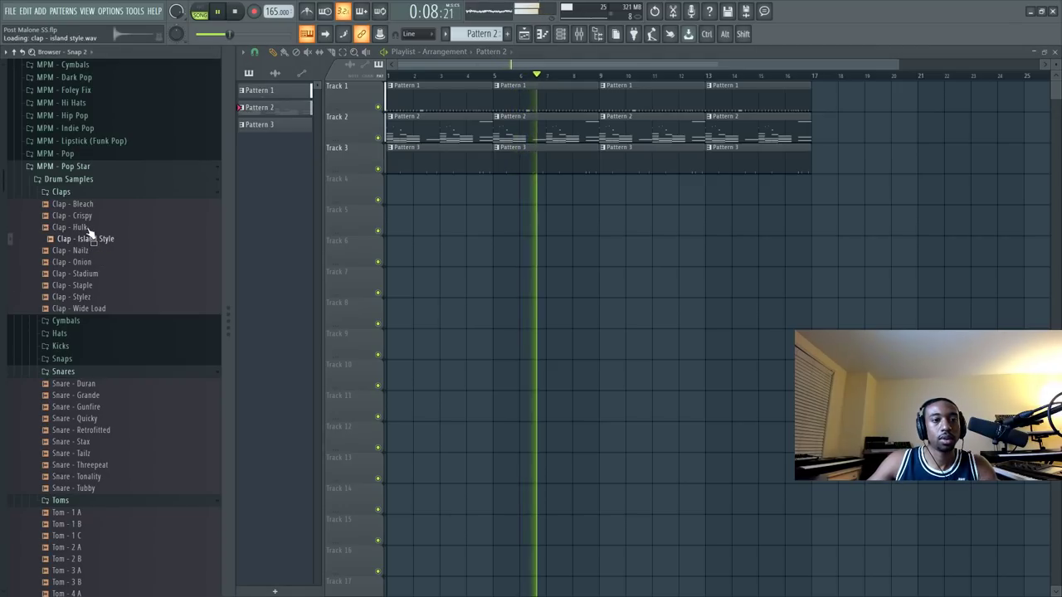
{"action": "left_click", "coordinate": [79, 192]}
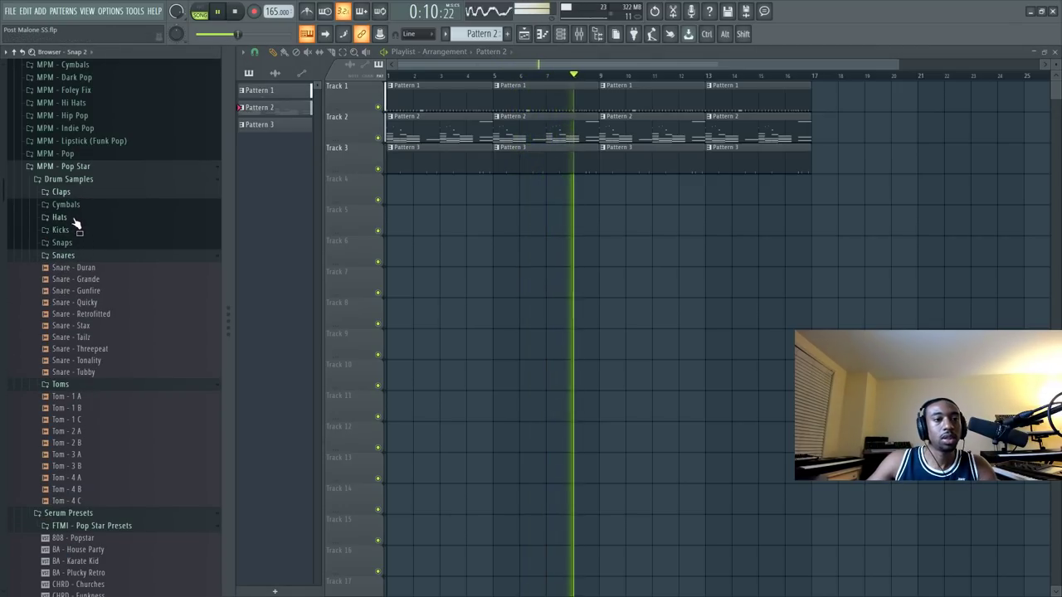
{"action": "left_click", "coordinate": [75, 217]}
{"action": "left_click", "coordinate": [74, 217]}
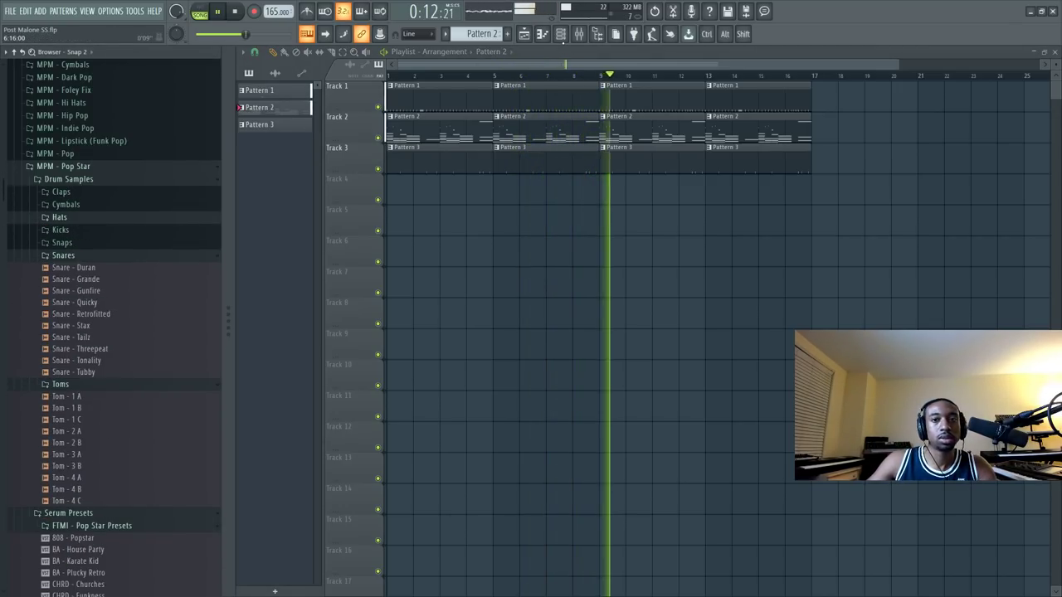
Adjust the pitch and volume of the Hat - Trap Essential channel and close its settings.
{"action": "key", "text": "F6"}
{"action": "left_click", "coordinate": [357, 129]}
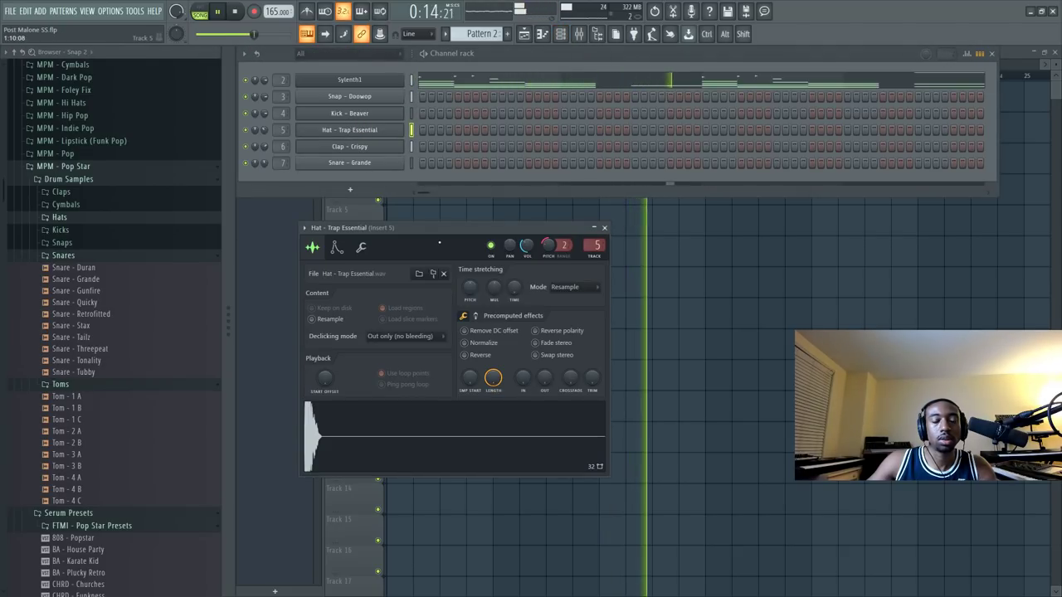
{"action": "left_click", "coordinate": [336, 247]}
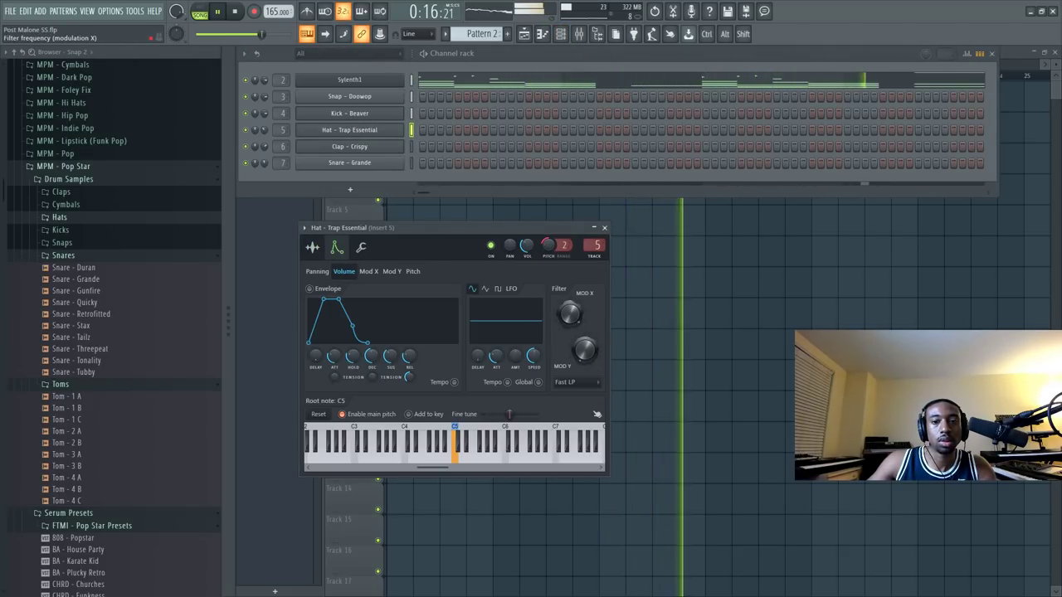
{"action": "right_click", "coordinate": [549, 246]}
{"action": "left_click", "coordinate": [547, 246]}
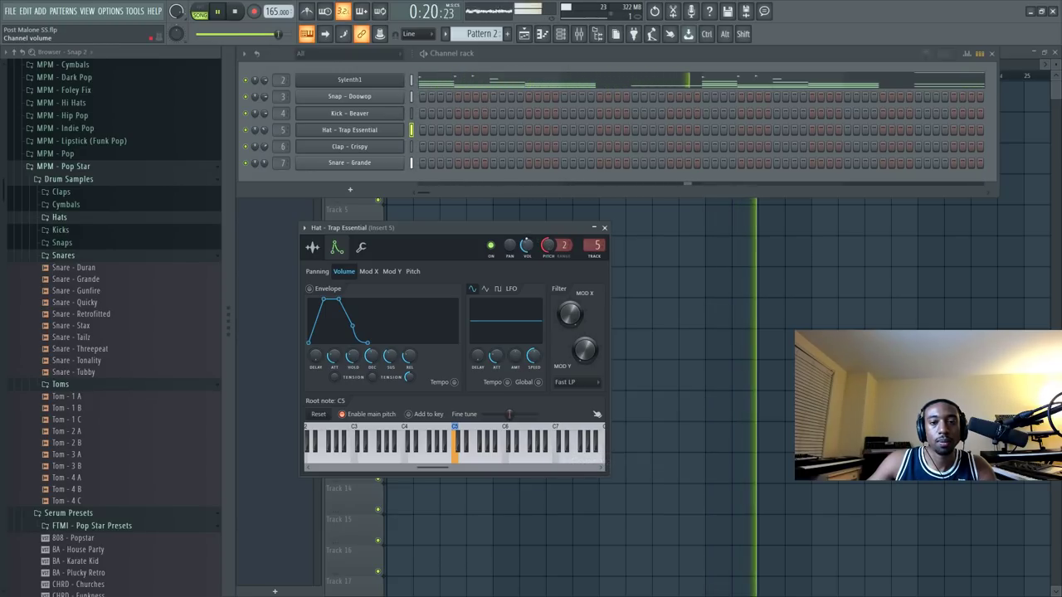
{"action": "left_click", "coordinate": [605, 228]}
Set the project tempo to 174 BPM and reopen the Hat - Trap Essential channel settings.
{"action": "left_click_drag", "start_coordinate": [272, 11], "coordinate": [272, 5]}
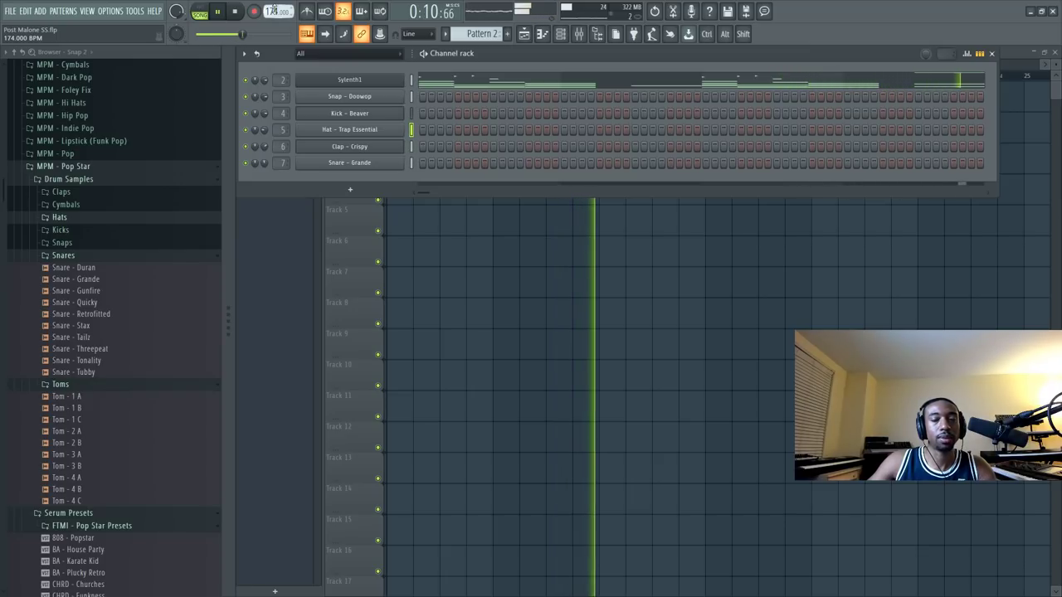
{"action": "left_click_drag", "start_coordinate": [273, 11], "coordinate": [272, 13]}
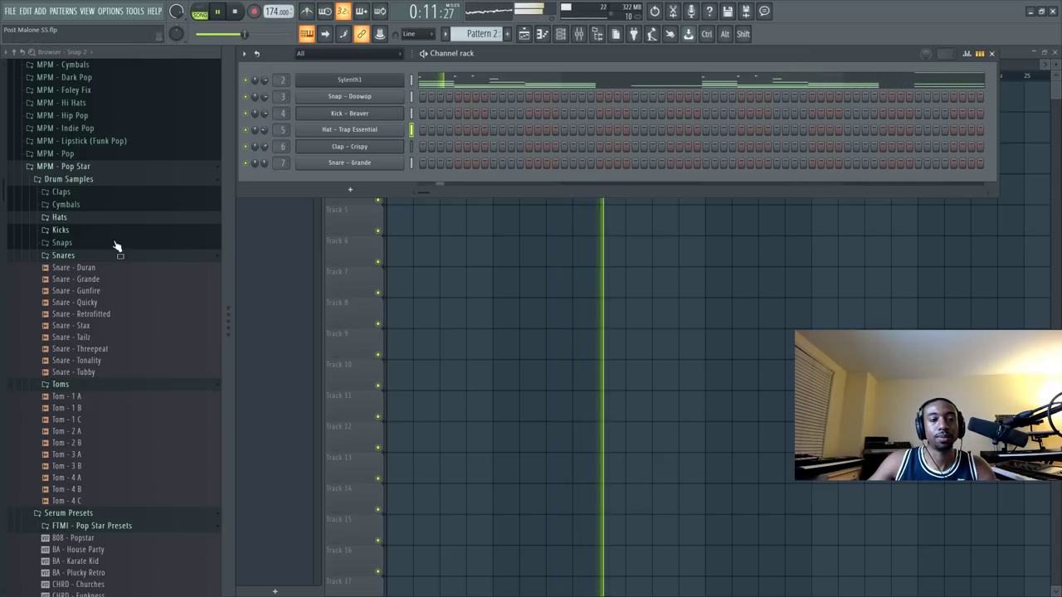
{"action": "left_click", "coordinate": [350, 130]}
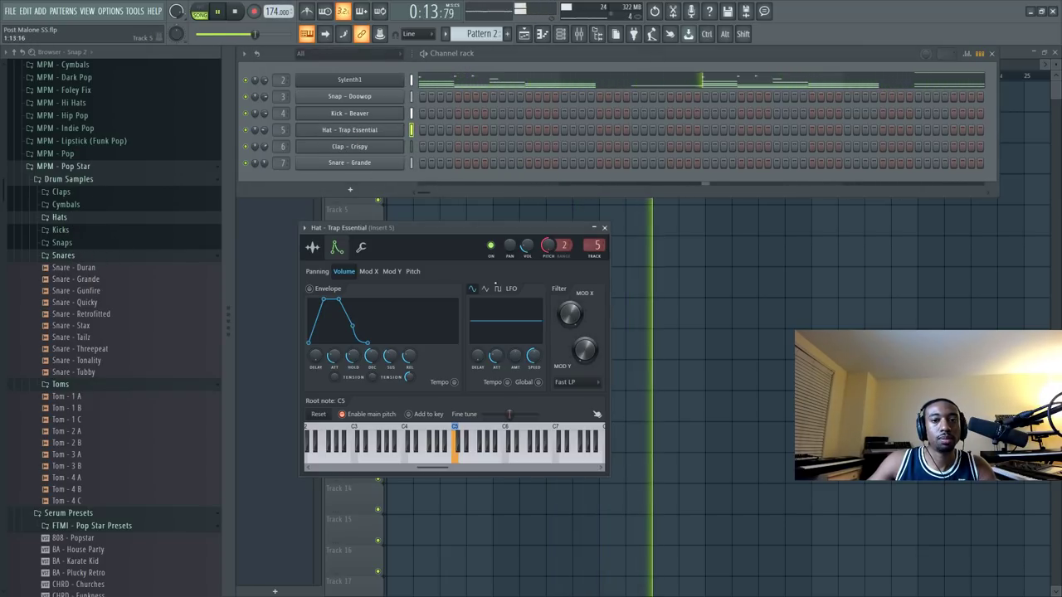
Audition tom samples in the MPM - Pop Star pack and expand the MPM - Chart Topper sample folders.
{"action": "left_click", "coordinate": [82, 257]}
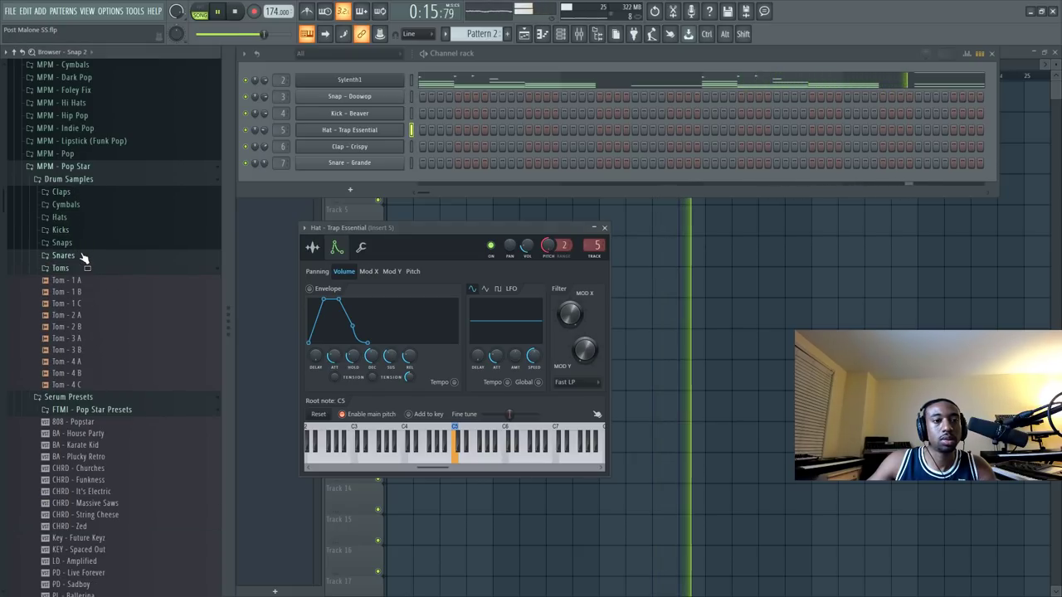
{"action": "left_click", "coordinate": [86, 350]}
{"action": "left_click", "coordinate": [83, 373]}
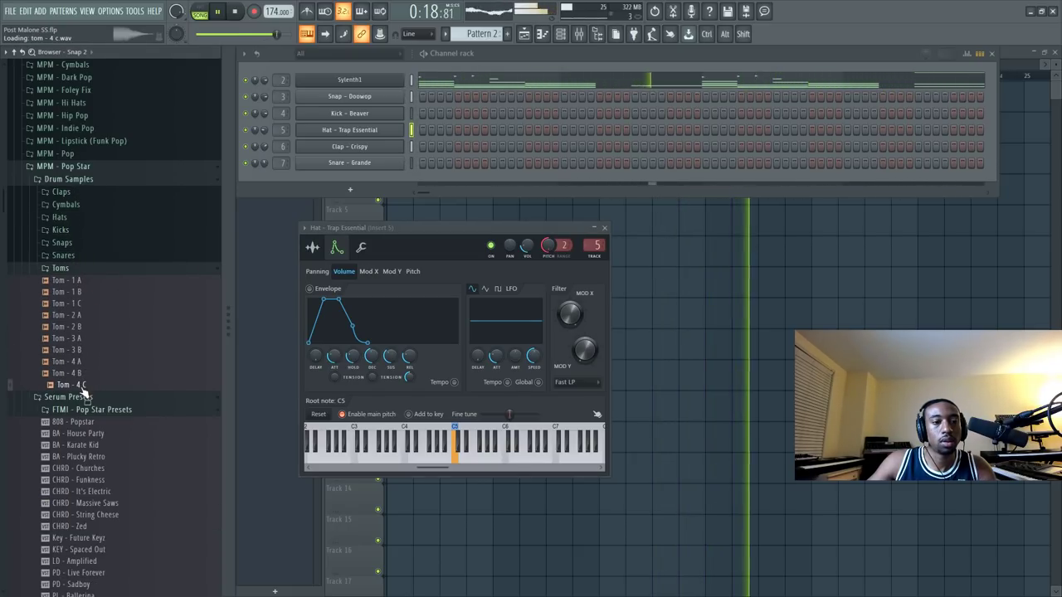
{"action": "scroll", "coordinate": [79, 174], "scroll_direction": "up", "scroll_amount": 3}
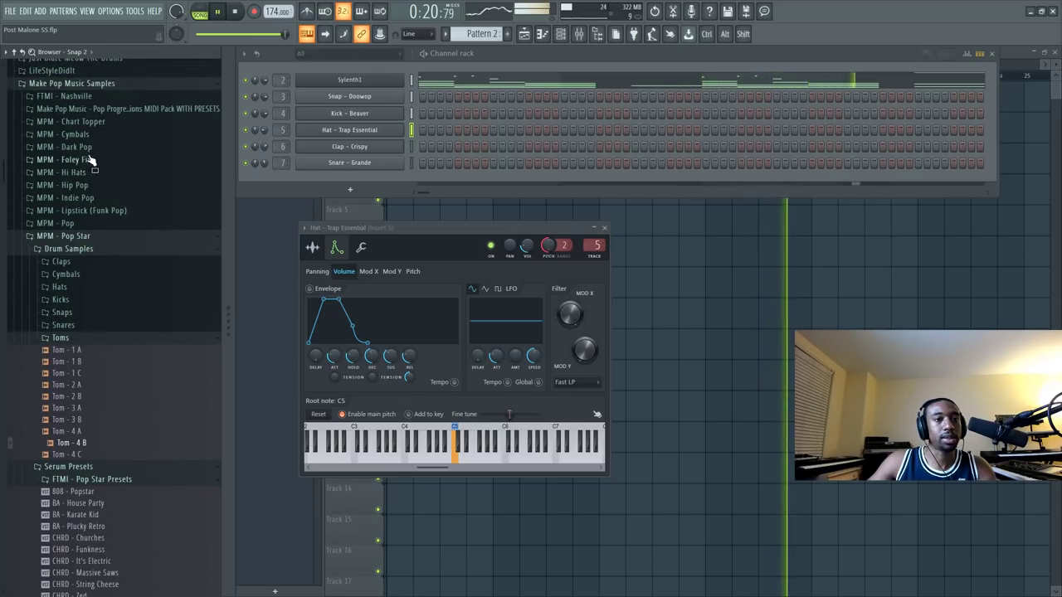
{"action": "left_click", "coordinate": [95, 122]}
{"action": "left_click", "coordinate": [104, 134]}
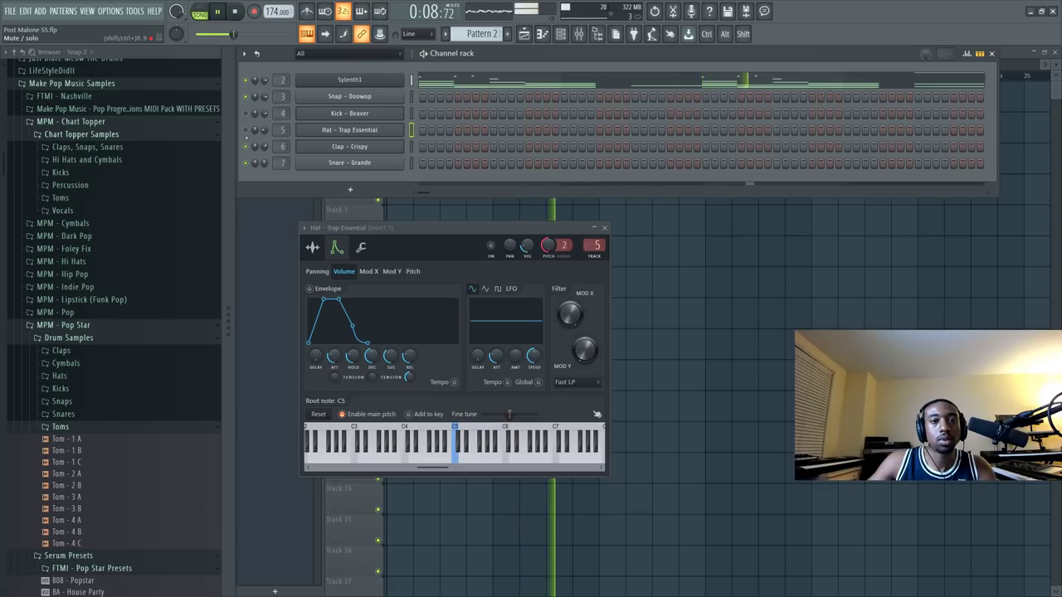
Return to the playlist and play Track 3 soloed to hear Pattern 3 from bar 1, then unsolo it.
{"action": "right_click", "coordinate": [742, 266]}
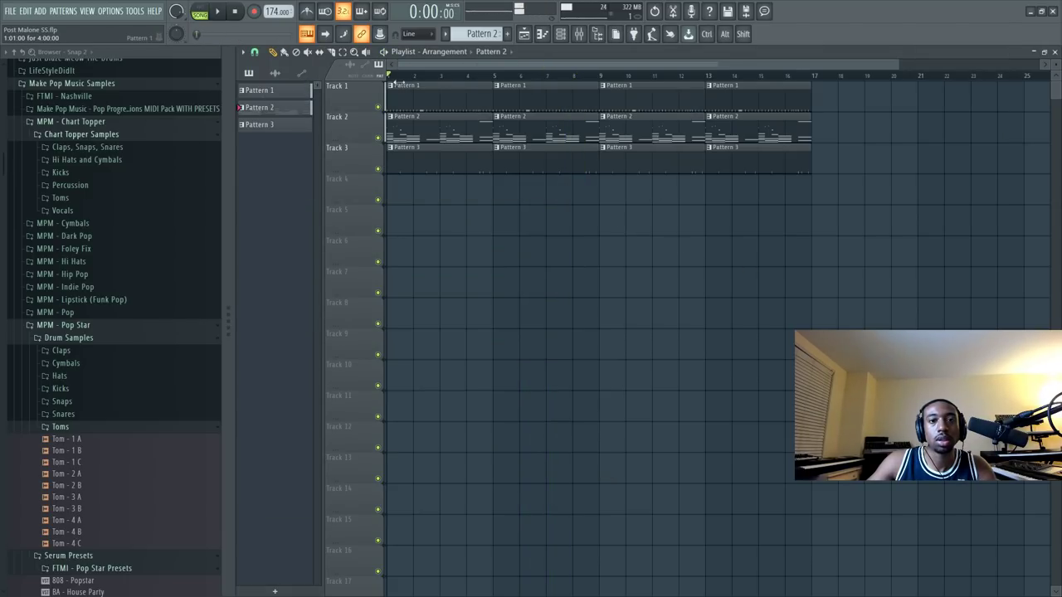
{"action": "key", "text": "space"}
{"action": "right_click", "coordinate": [378, 169]}
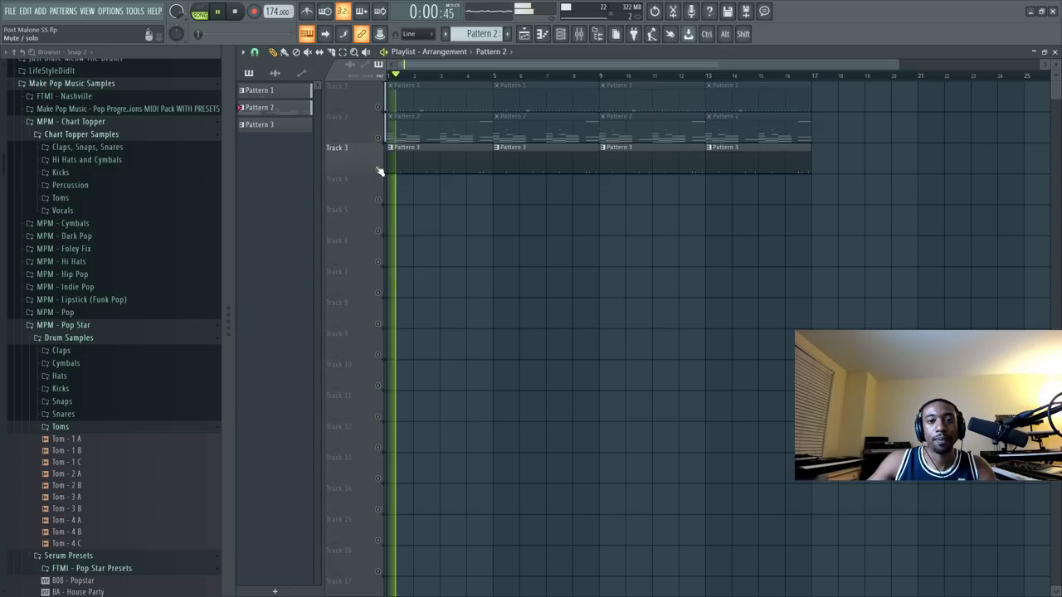
{"action": "right_click", "coordinate": [378, 169]}
Delete the two Pattern 3 clips covering bars 1 to 8 on Track 3.
{"action": "key", "text": "space"}
{"action": "right_click", "coordinate": [439, 157]}
{"action": "right_click", "coordinate": [539, 162]}
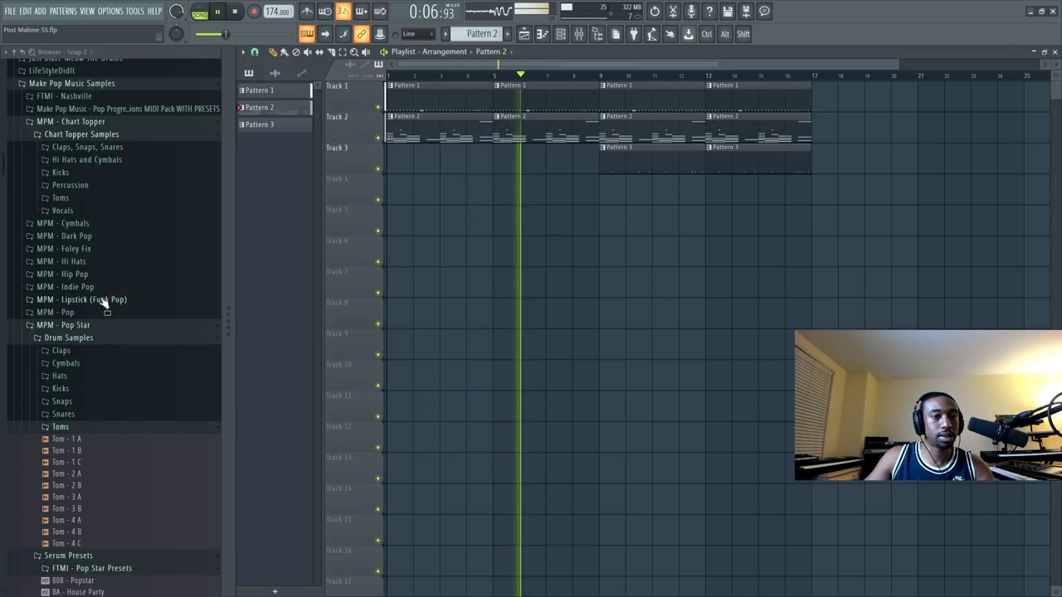
Expand the MPM - Hip Pop folder to browse its samples.
{"action": "left_click", "coordinate": [86, 276]}
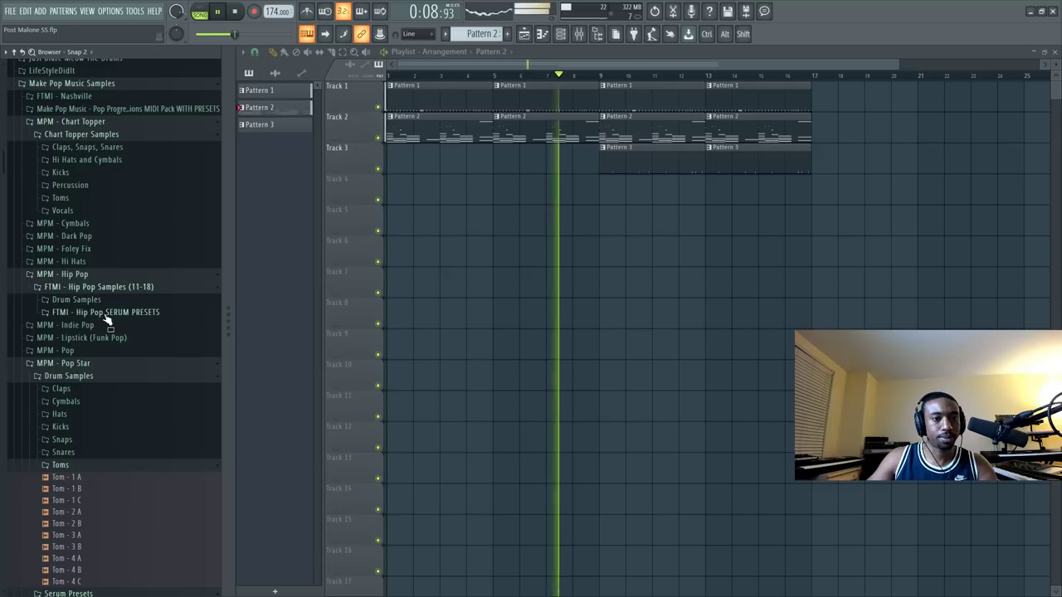
Audition the kick samples in the drum samples folder of the MPM - Hip Pop pack.
{"action": "left_click", "coordinate": [96, 287]}
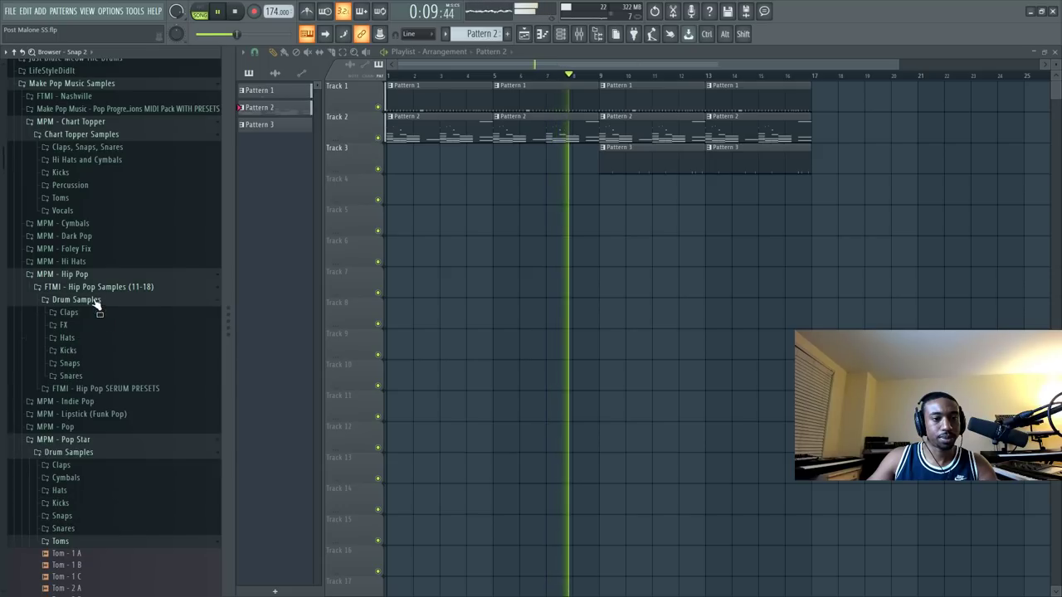
{"action": "left_click", "coordinate": [68, 350]}
{"action": "left_click", "coordinate": [85, 362]}
{"action": "left_click", "coordinate": [99, 374]}
{"action": "left_click", "coordinate": [91, 386]}
{"action": "left_click", "coordinate": [93, 398]}
{"action": "left_click", "coordinate": [96, 409]}
{"action": "left_click", "coordinate": [95, 420]}
{"action": "left_click", "coordinate": [99, 433]}
{"action": "left_click", "coordinate": [109, 445]}
{"action": "left_click", "coordinate": [110, 456]}
{"action": "left_click", "coordinate": [110, 468]}
{"action": "left_click", "coordinate": [92, 350]}
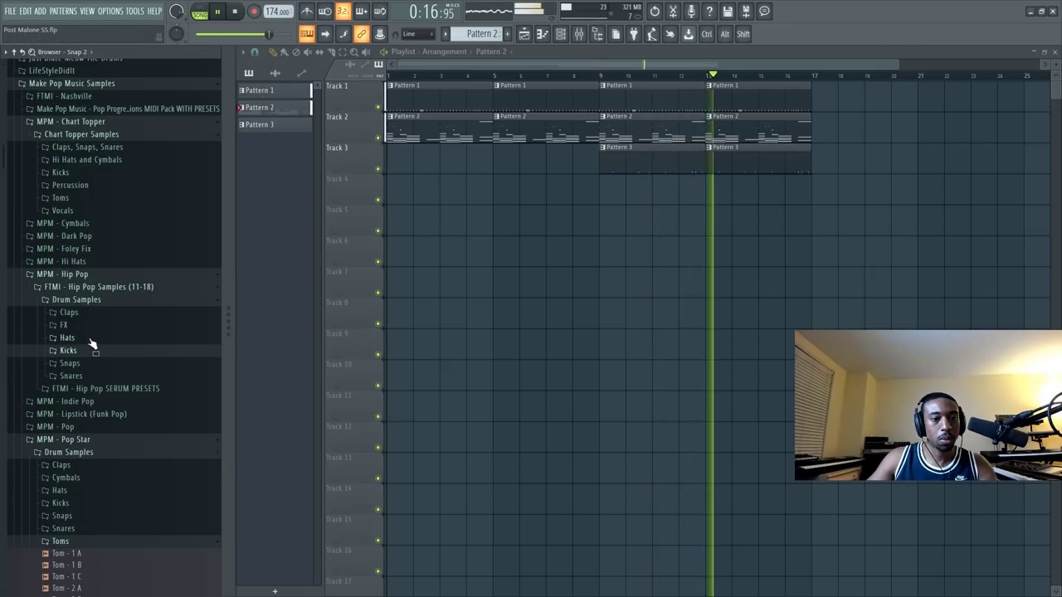
Open the MPM - Pure 808 sample pack, check its Long folder and expand its Short folder.
{"action": "scroll", "coordinate": [91, 340], "scroll_direction": "down", "scroll_amount": 3}
{"action": "scroll", "coordinate": [98, 240], "scroll_direction": "down", "scroll_amount": 7}
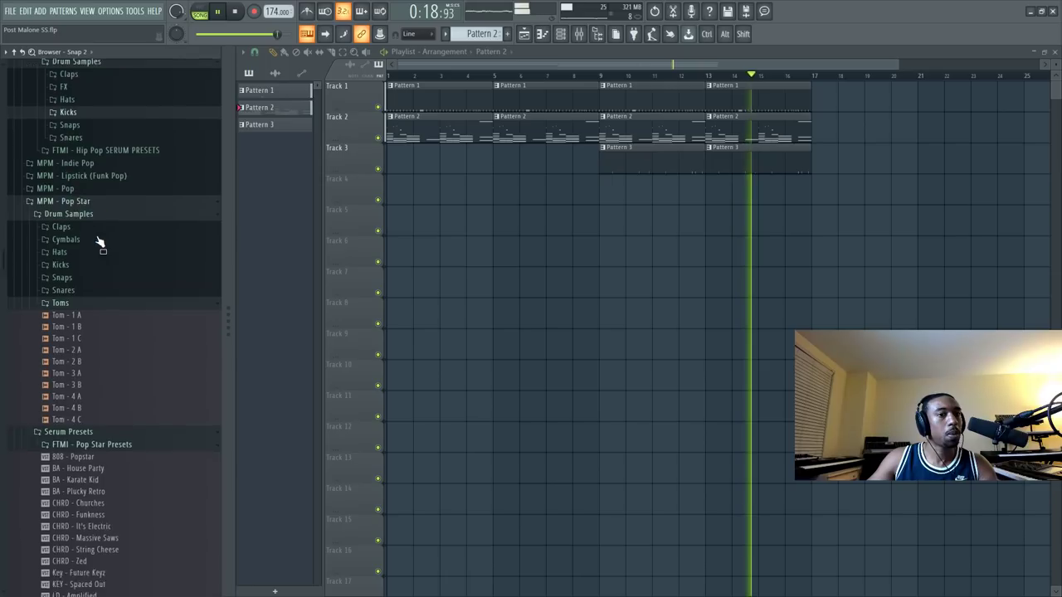
{"action": "left_click", "coordinate": [82, 439]}
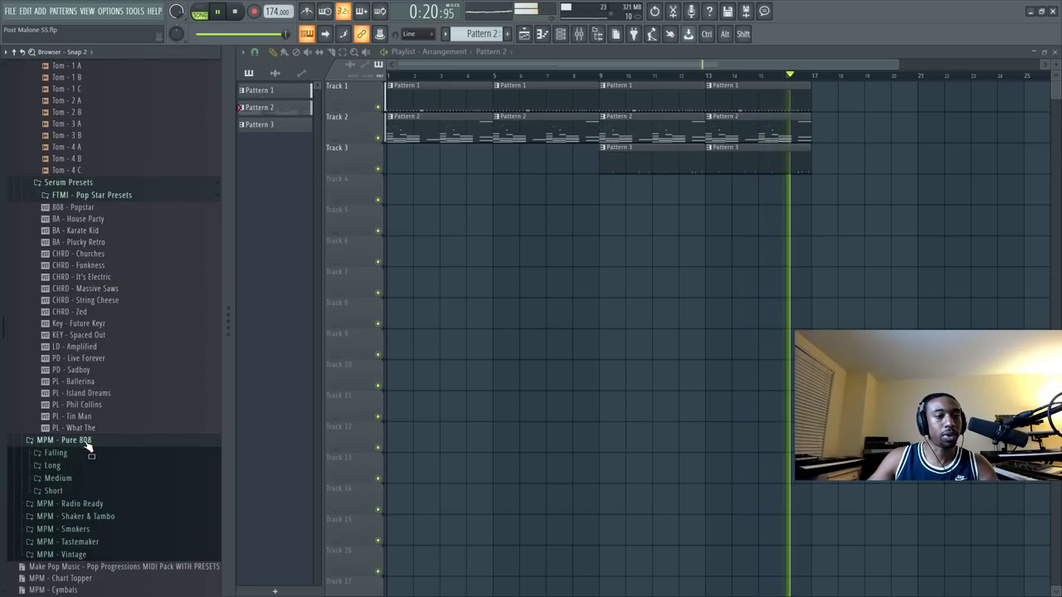
{"action": "left_click", "coordinate": [66, 465]}
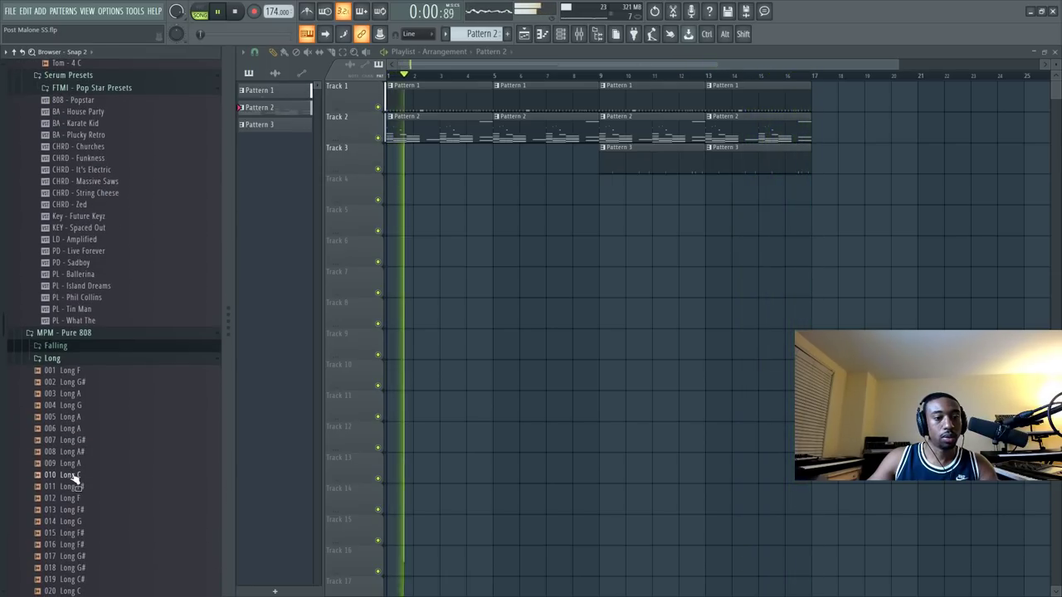
{"action": "left_click", "coordinate": [66, 358]}
{"action": "left_click", "coordinate": [71, 388]}
{"action": "left_click", "coordinate": [87, 310]}
{"action": "left_click", "coordinate": [85, 286]}
{"action": "left_click", "coordinate": [82, 159]}
Audition the Pure 808 Short samples one after another from 001 Short C to 023 Short D#.
{"action": "left_click", "coordinate": [82, 78]}
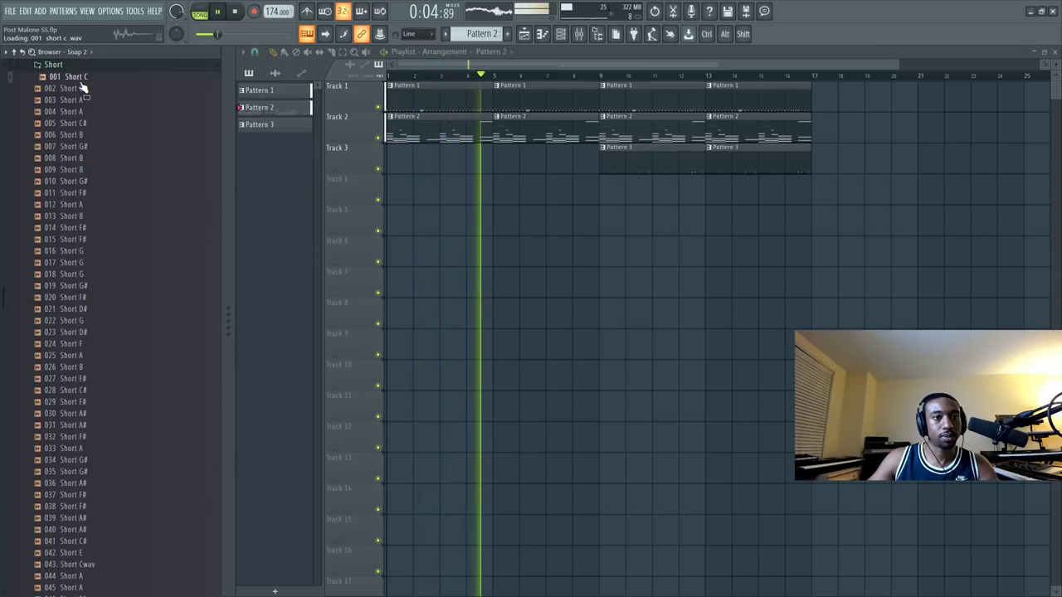
{"action": "key", "text": "Down"}
{"action": "key", "text": "Down"}
{"action": "key", "text": "Down"}
{"action": "key", "text": "Down"}
{"action": "key", "text": "Down"}
{"action": "key", "text": "Down"}
{"action": "key", "text": "Down"}
{"action": "key", "text": "Down"}
{"action": "key", "text": "Down"}
{"action": "key", "text": "Down"}
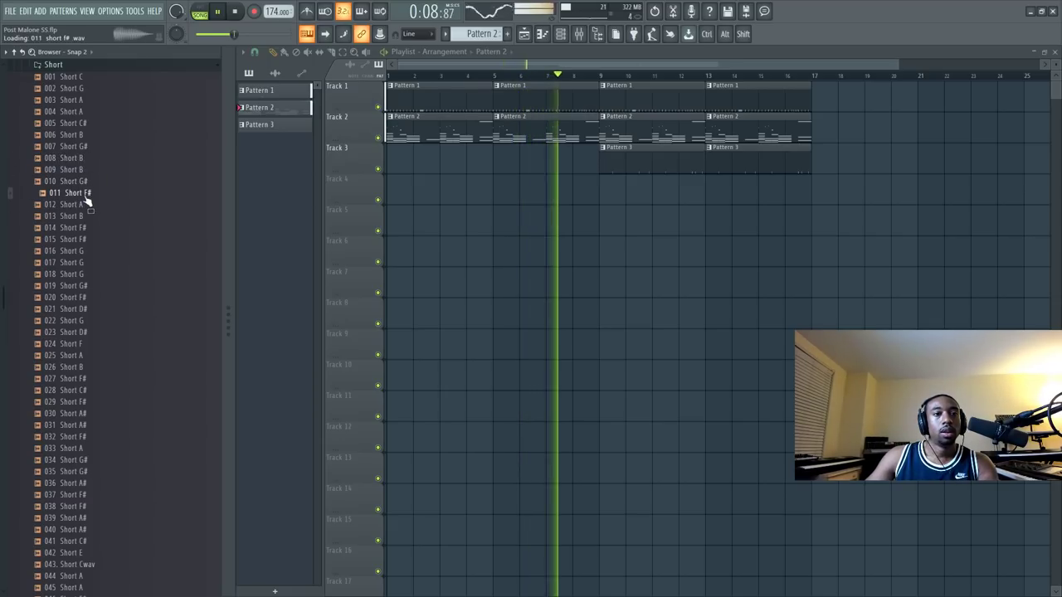
{"action": "key", "text": "Down"}
{"action": "key", "text": "Down"}
{"action": "key", "text": "Down"}
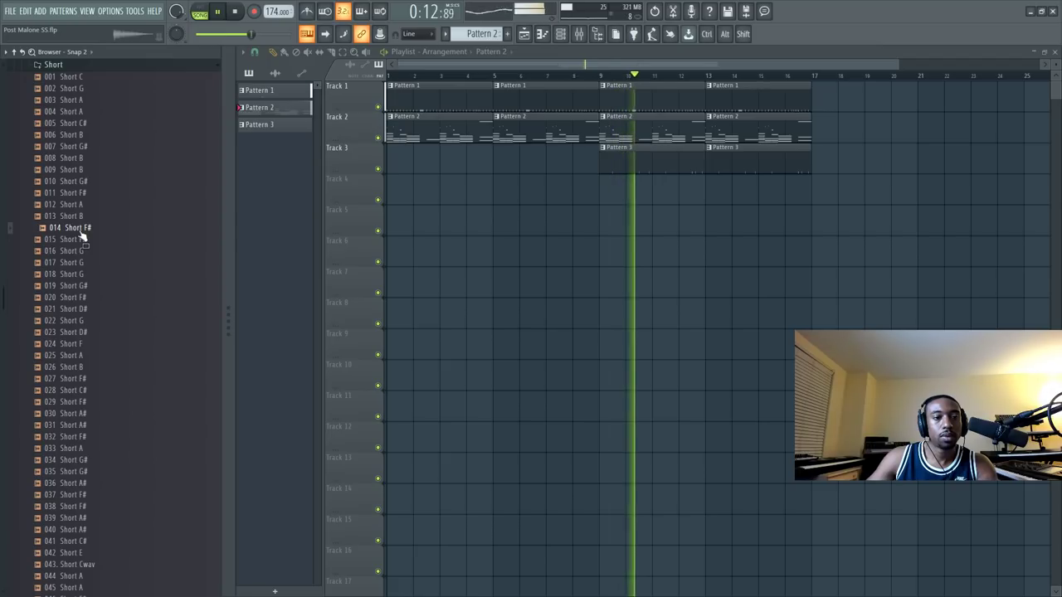
{"action": "key", "text": "Down"}
{"action": "key", "text": "Down"}
{"action": "key", "text": "Down"}
{"action": "key", "text": "Down"}
{"action": "key", "text": "Down"}
{"action": "key", "text": "Down"}
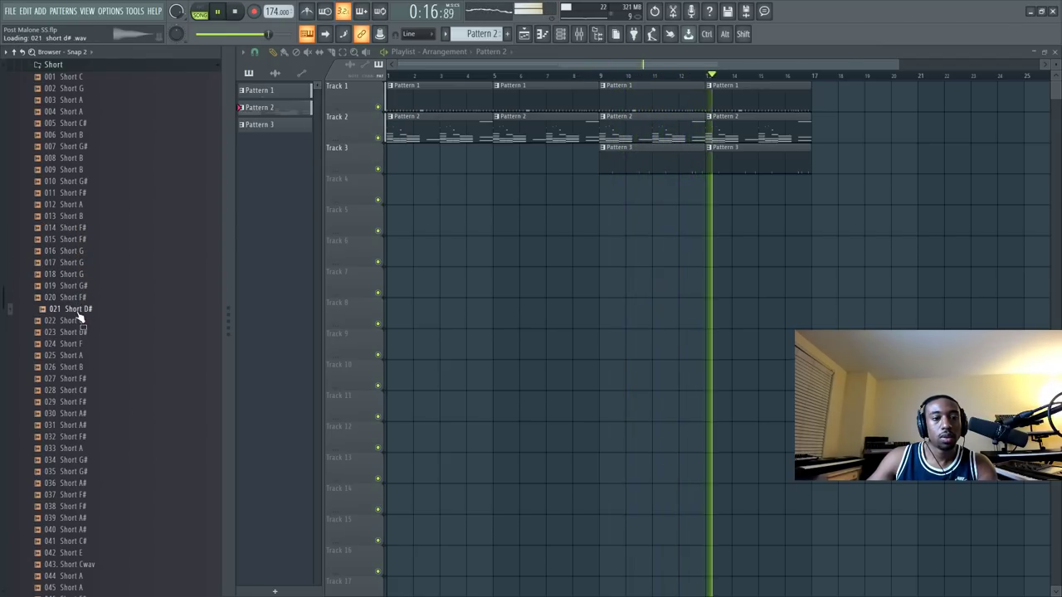
{"action": "key", "text": "Down"}
{"action": "key", "text": "Down"}
{"action": "key", "text": "Down"}
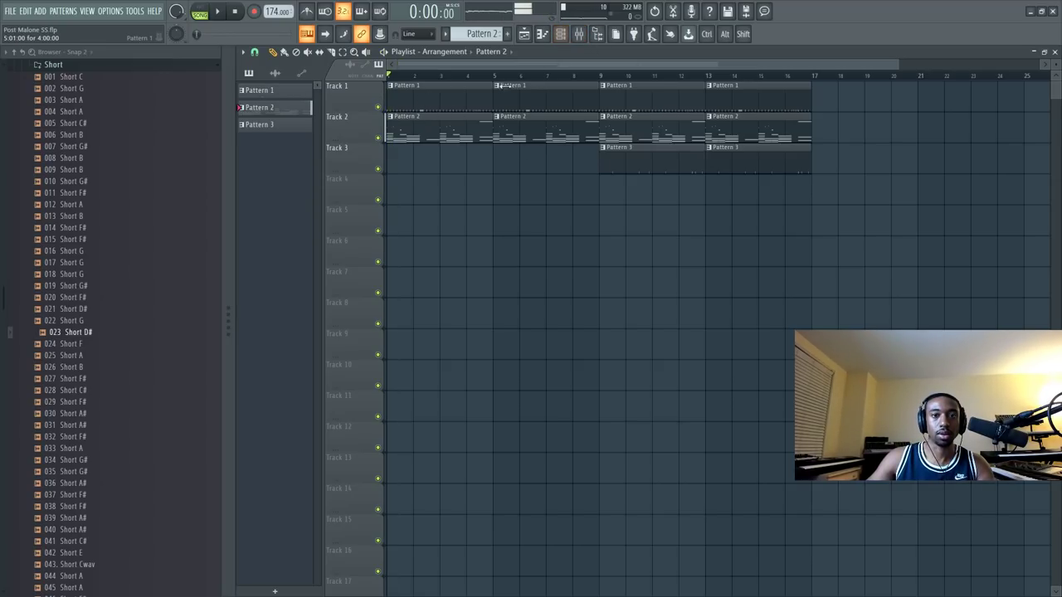
Turn the first Track 1 clip into a unique pattern without kick and hat notes, and save the project.
{"action": "left_click", "coordinate": [390, 87]}
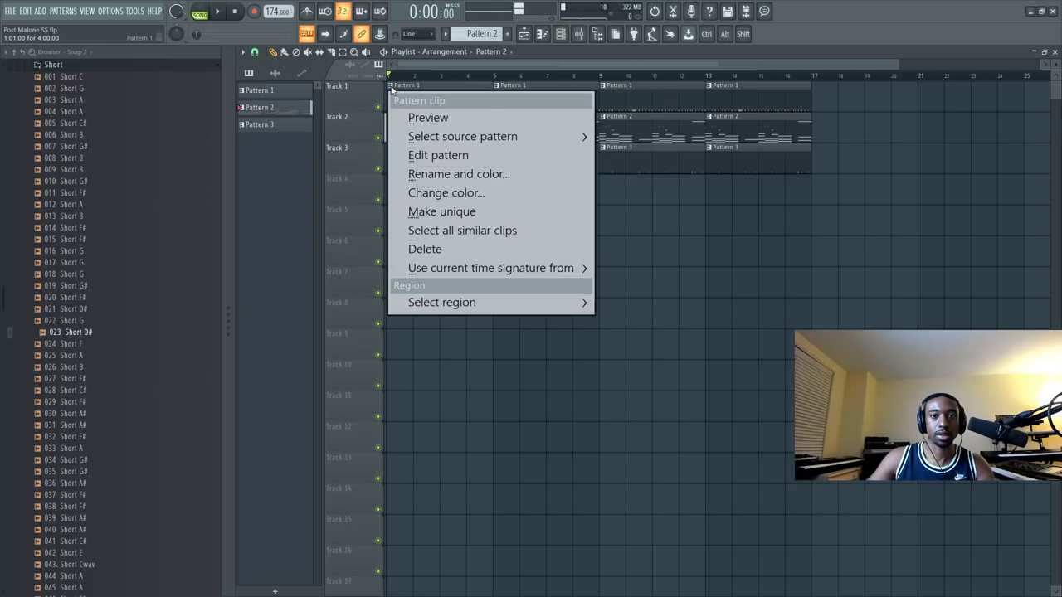
{"action": "left_click", "coordinate": [442, 212]}
{"action": "double_click", "coordinate": [420, 101]}
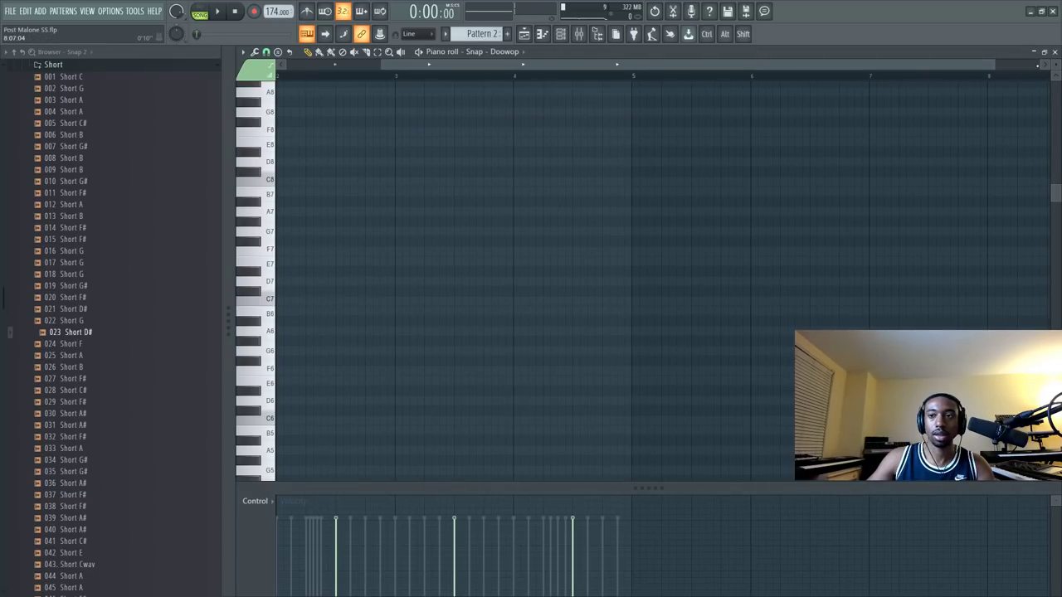
{"action": "left_click", "coordinate": [1055, 52]}
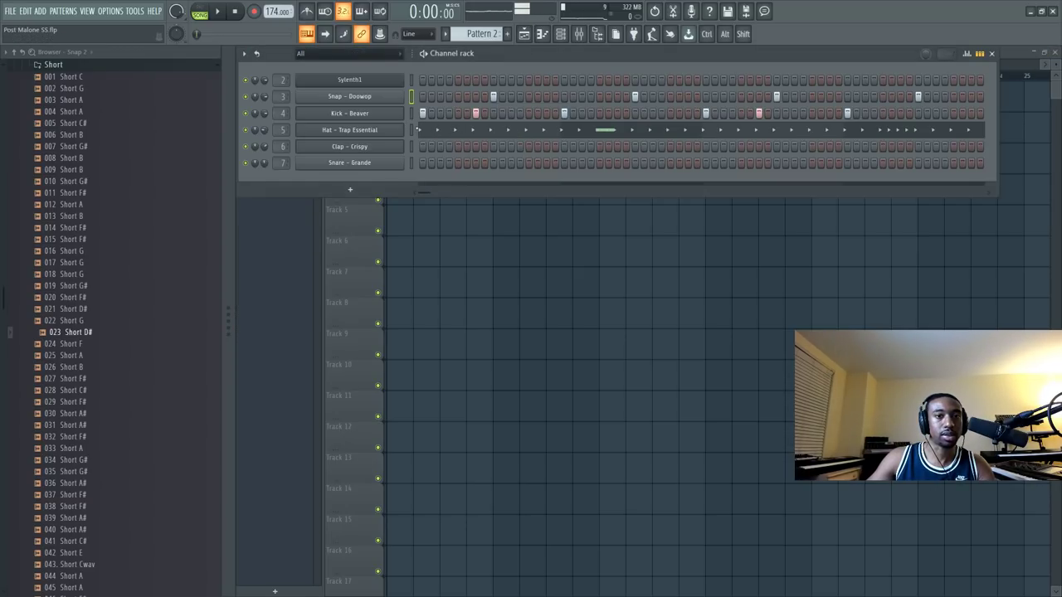
{"action": "key", "text": "ctrl+x"}
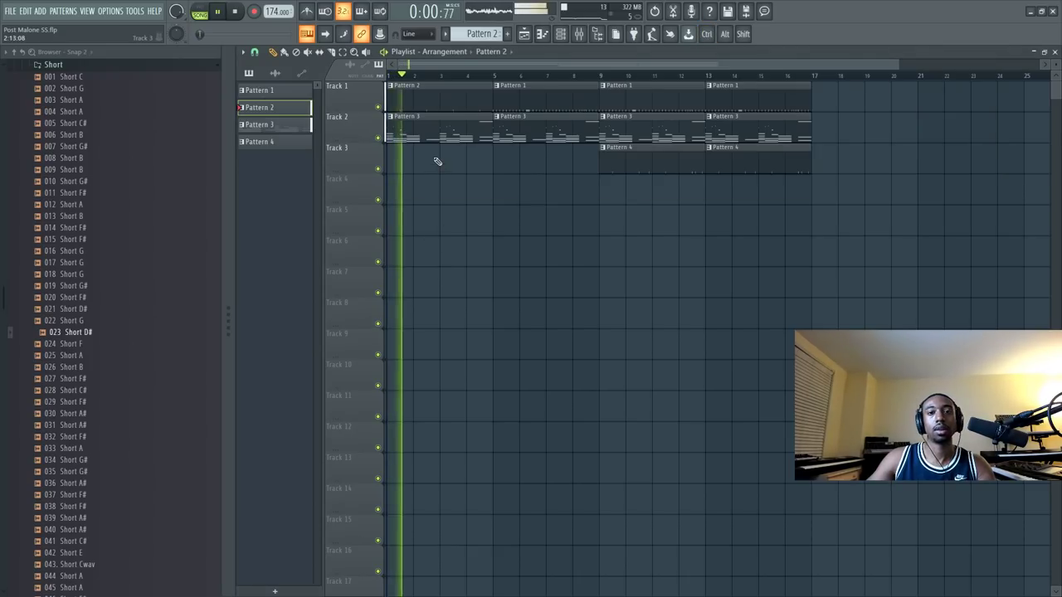
{"action": "key", "text": "ctrl+s"}
Audition further Short 808 samples between 025 Short A and 037 Short F# against the arrangement.
{"action": "left_click", "coordinate": [66, 356]}
{"action": "left_click", "coordinate": [77, 380]}
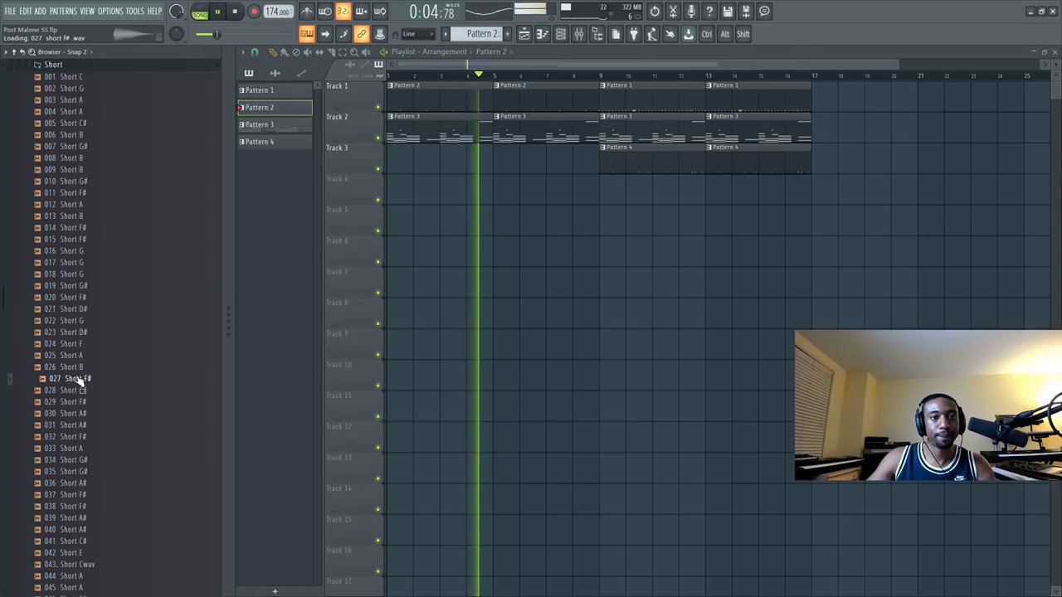
{"action": "left_click", "coordinate": [79, 393]}
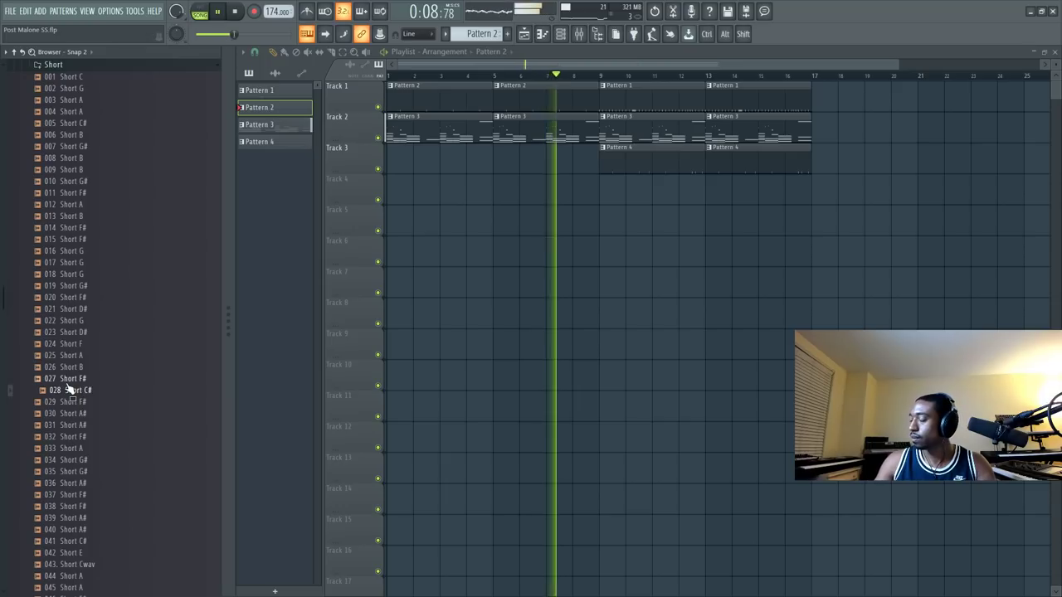
{"action": "scroll", "coordinate": [87, 373], "scroll_direction": "down", "scroll_amount": 4}
{"action": "left_click", "coordinate": [76, 345]}
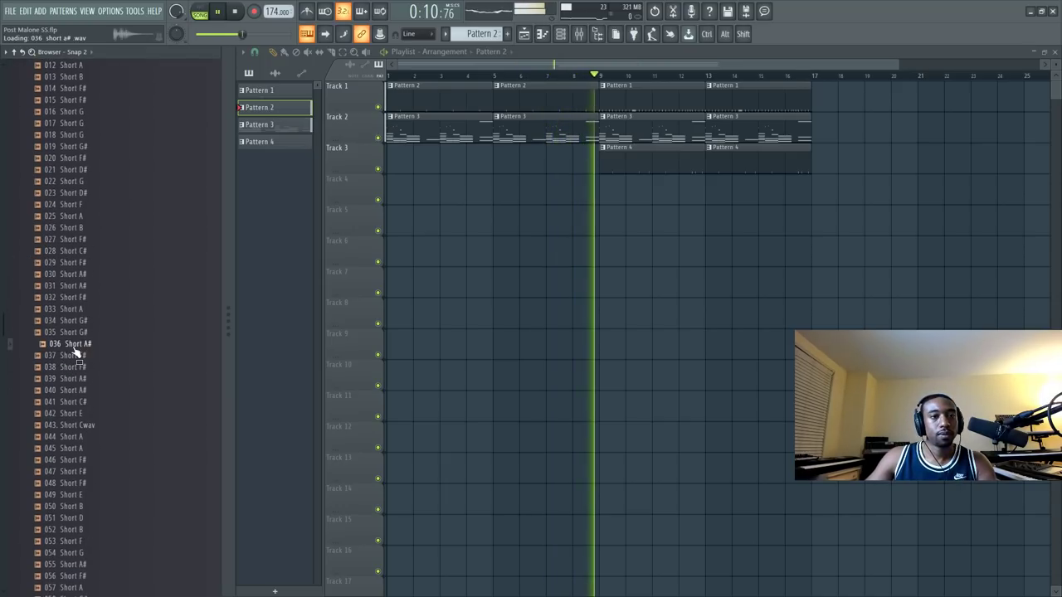
{"action": "left_click", "coordinate": [82, 357]}
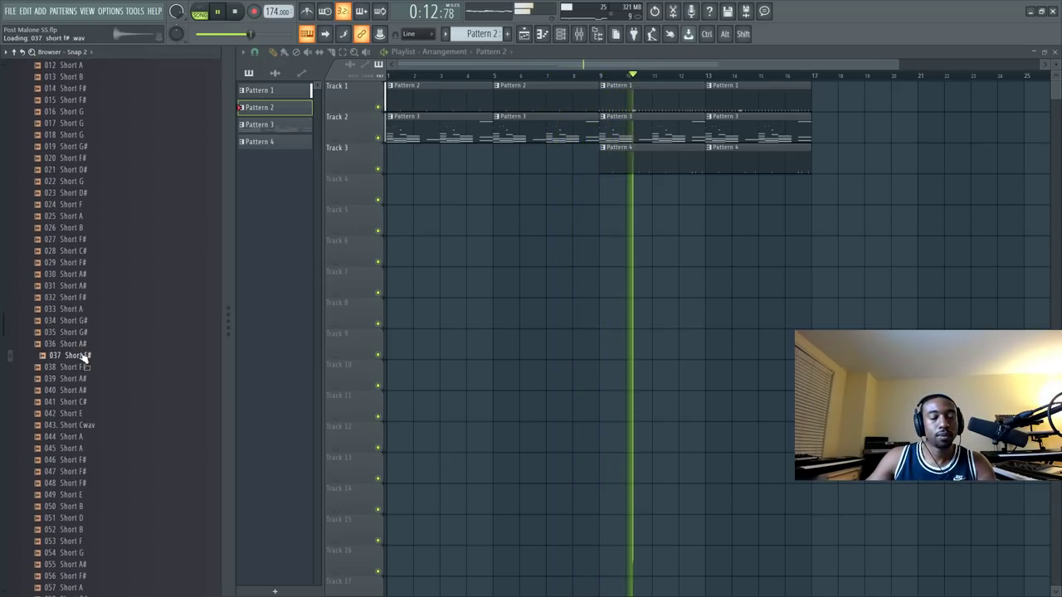
{"action": "key", "text": "space"}
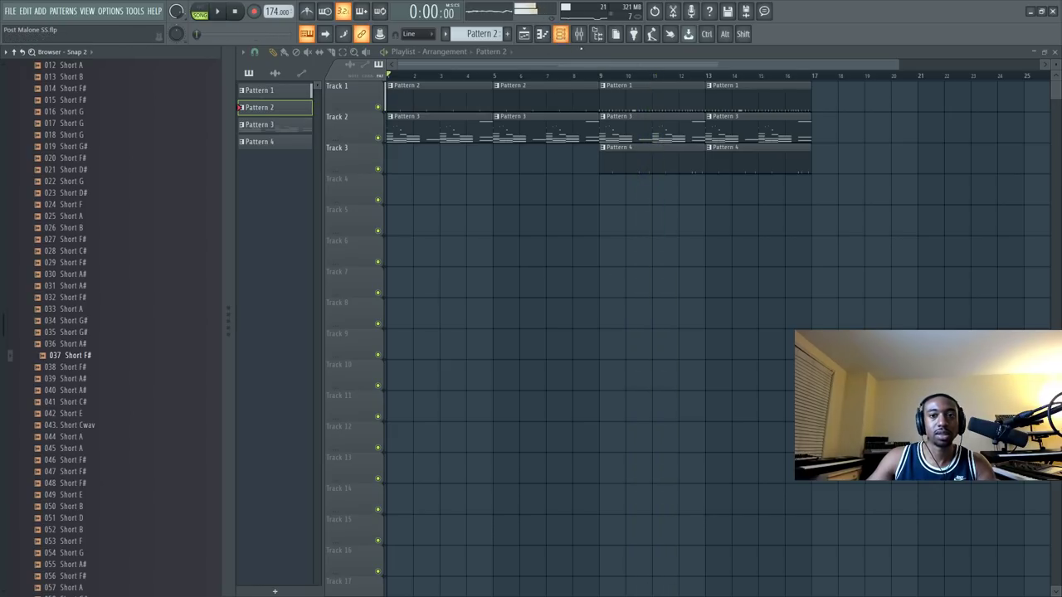
Rearrange the Kick - Beaver hits of Pattern 1 so they fall on steps 1, 21, 33, 39 and 53.
{"action": "left_click", "coordinate": [560, 35]}
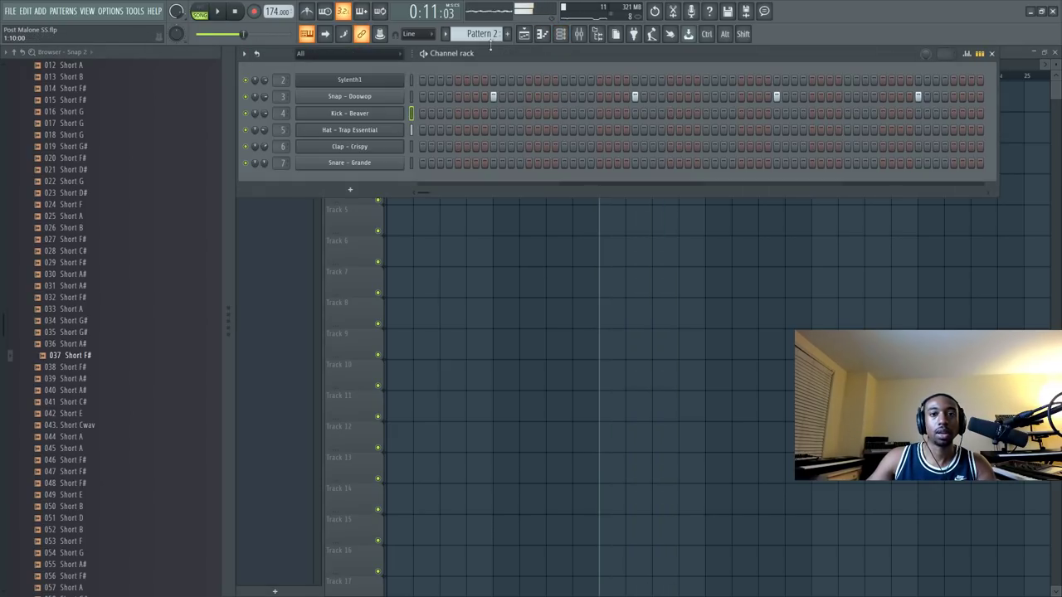
{"action": "scroll", "coordinate": [483, 36], "scroll_direction": "up", "scroll_amount": 1}
{"action": "key", "text": "space"}
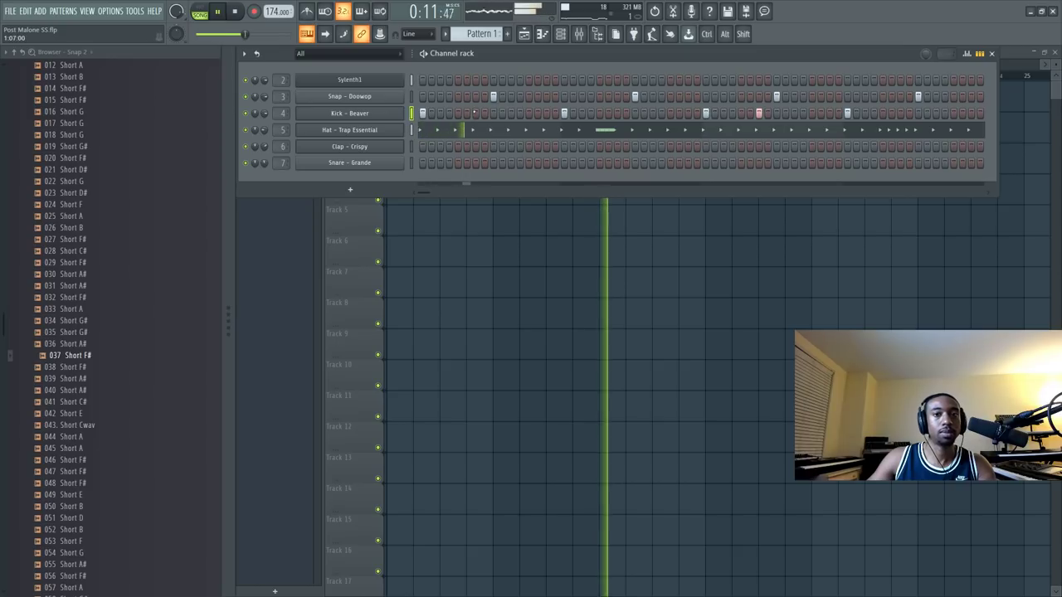
{"action": "left_click", "coordinate": [599, 113]}
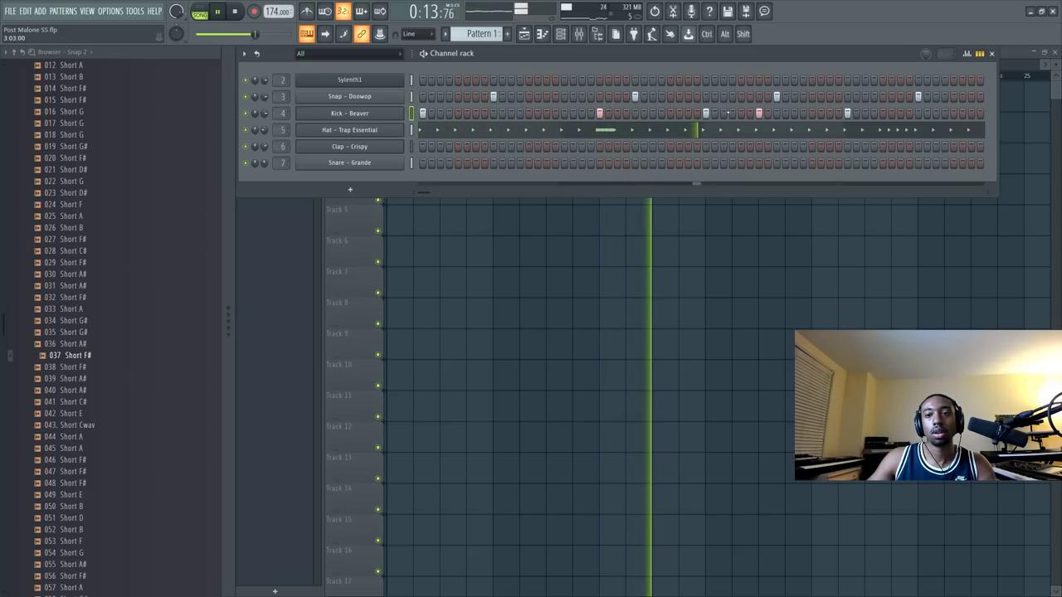
{"action": "key", "text": "space"}
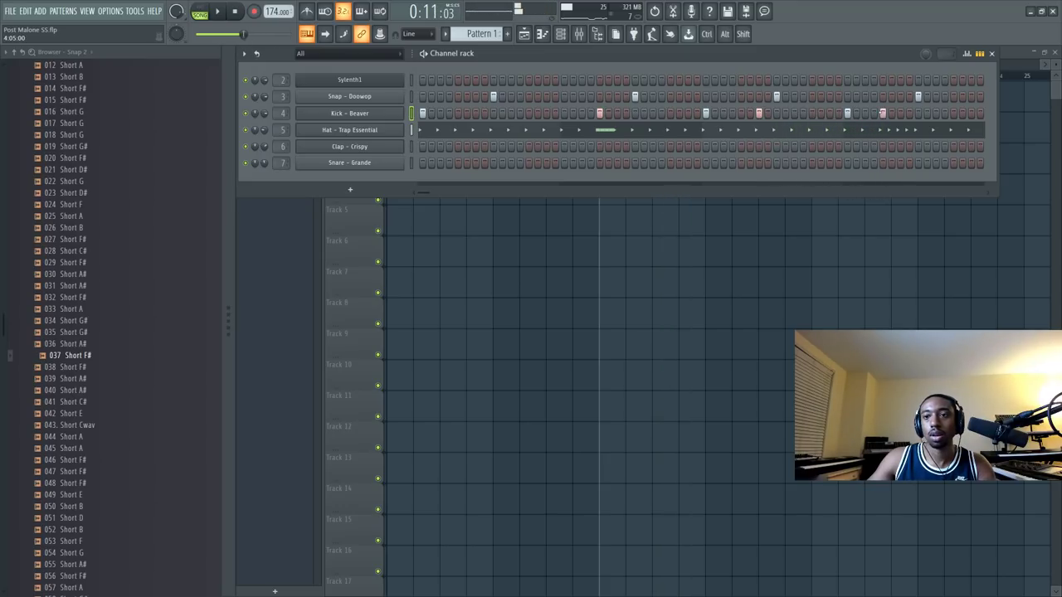
{"action": "key", "text": "space"}
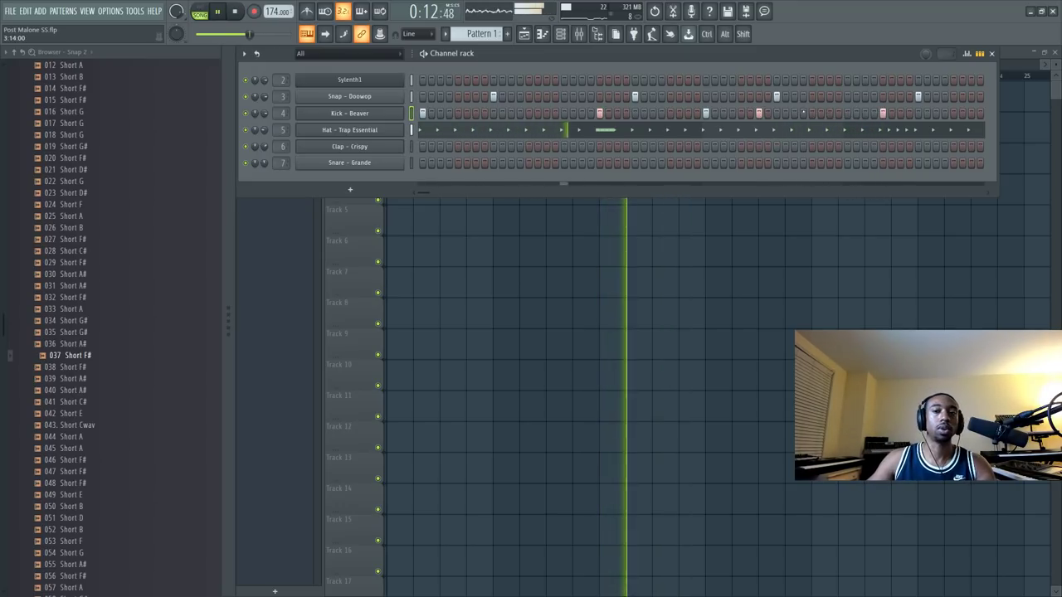
{"action": "left_click", "coordinate": [374, 114]}
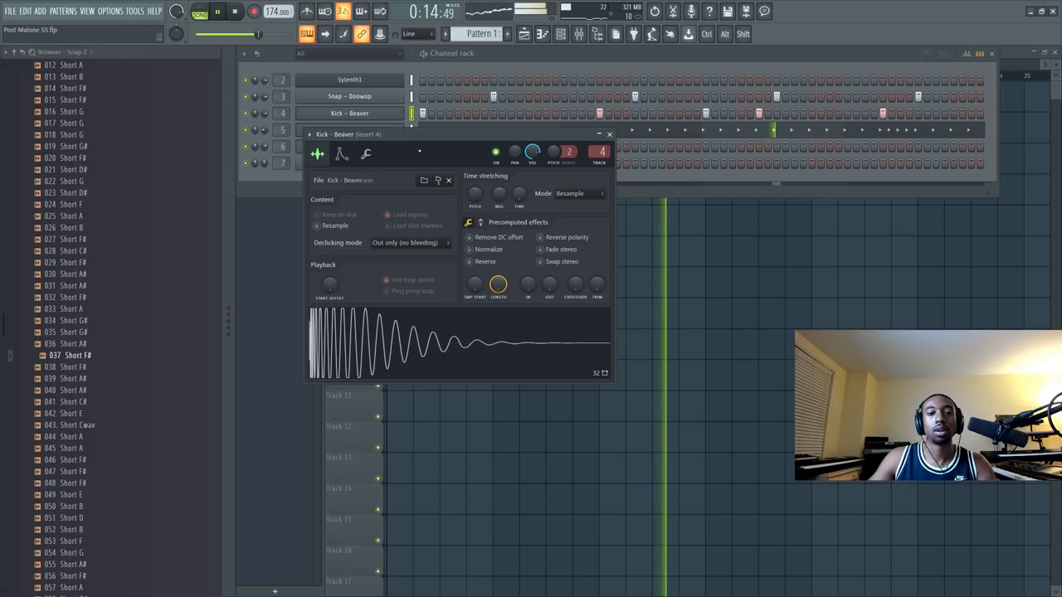
{"action": "left_click", "coordinate": [609, 133]}
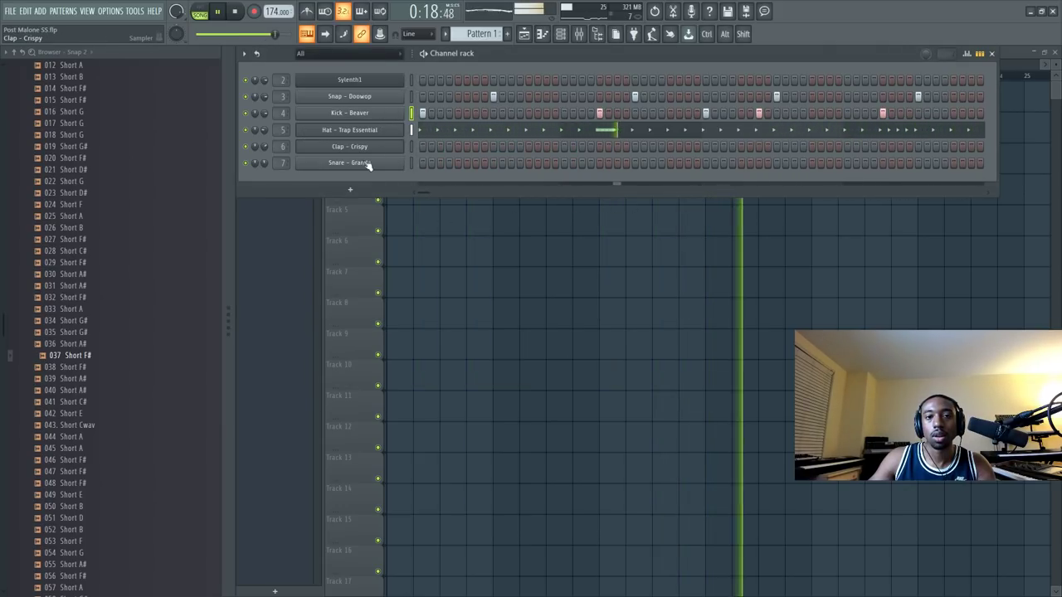
Audition Short 808 samples between 034 Short G# and 048 Short F#, and collapse the Short folder.
{"action": "left_click", "coordinate": [87, 321]}
{"action": "left_click", "coordinate": [94, 367]}
{"action": "left_click", "coordinate": [87, 404]}
{"action": "left_click", "coordinate": [76, 437]}
{"action": "left_click", "coordinate": [79, 415]}
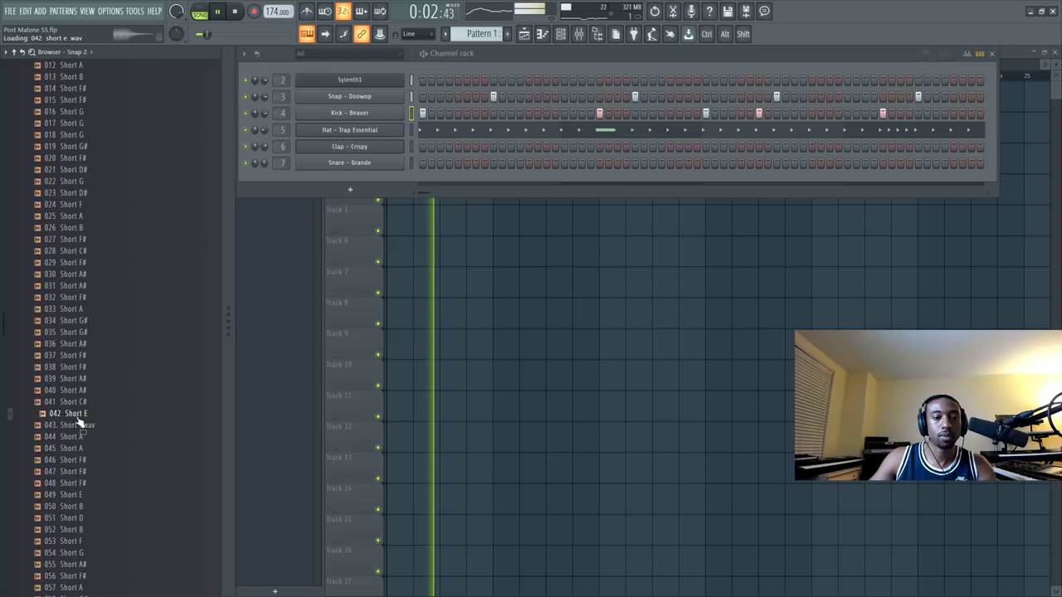
{"action": "left_click", "coordinate": [77, 437]}
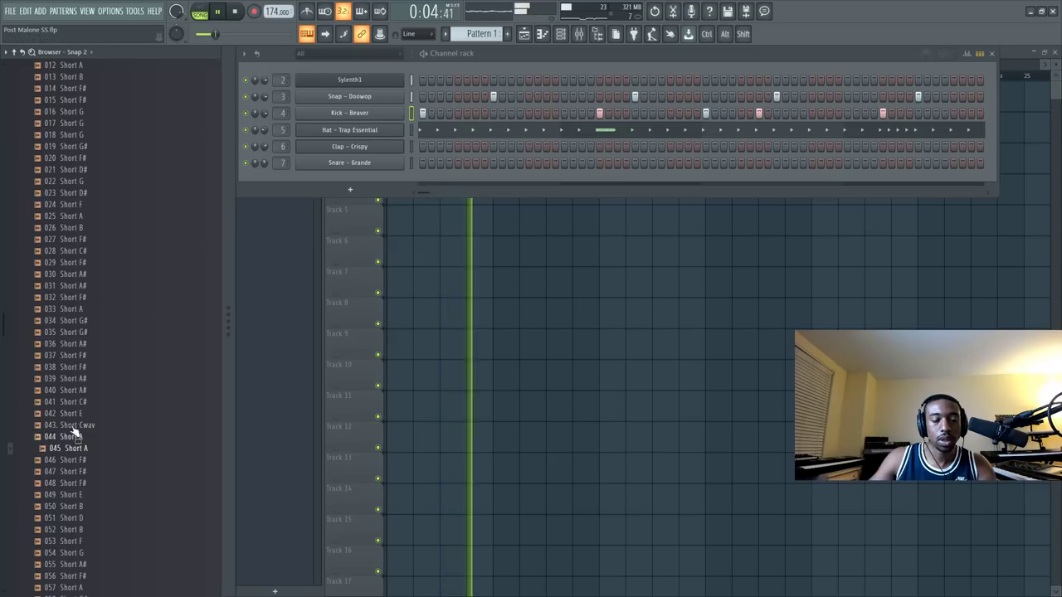
{"action": "left_click", "coordinate": [80, 483]}
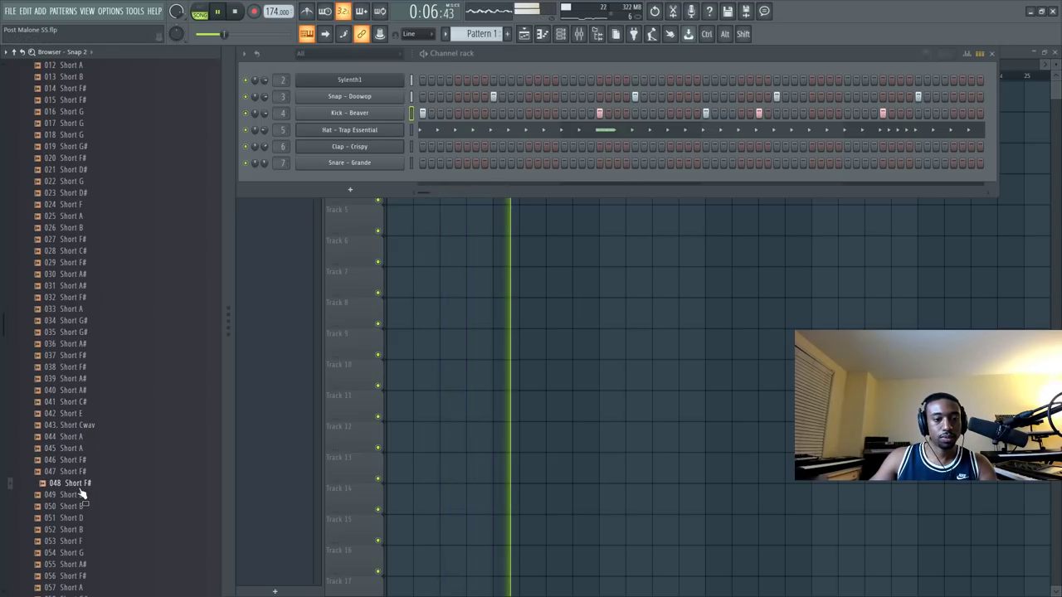
{"action": "scroll", "coordinate": [123, 233], "scroll_direction": "up", "scroll_amount": 8}
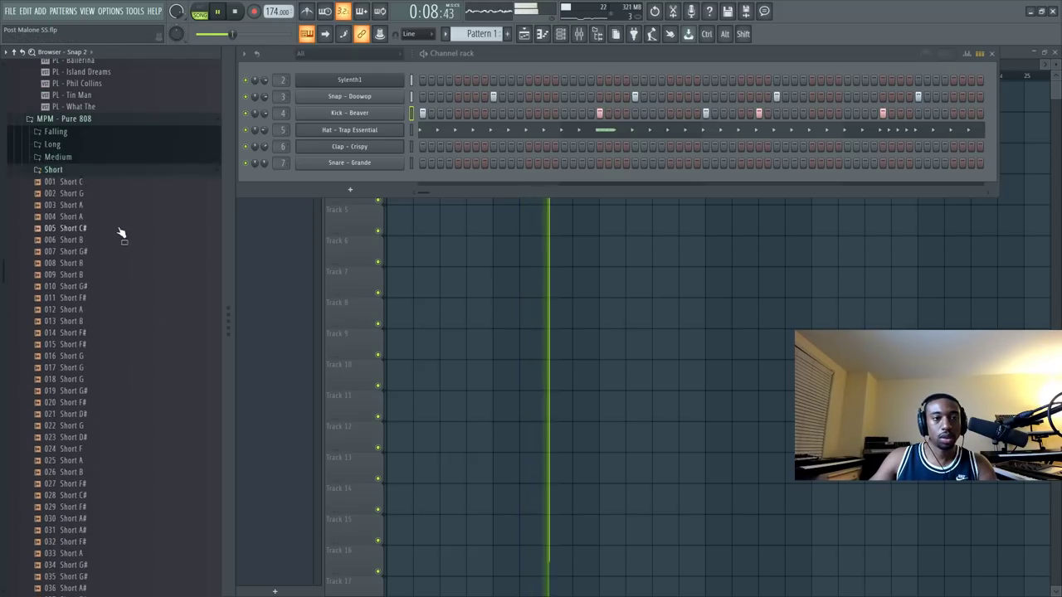
{"action": "left_click", "coordinate": [88, 207]}
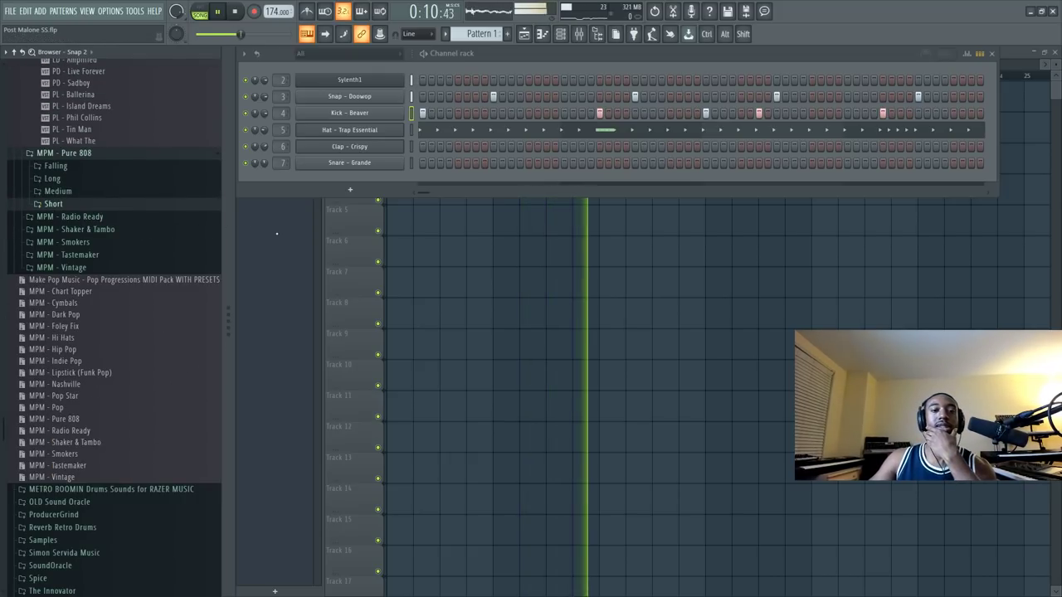
Bring up the clap and snare steps of Pattern 4 in the channel rack while the arrangement plays.
{"action": "left_click", "coordinate": [488, 326]}
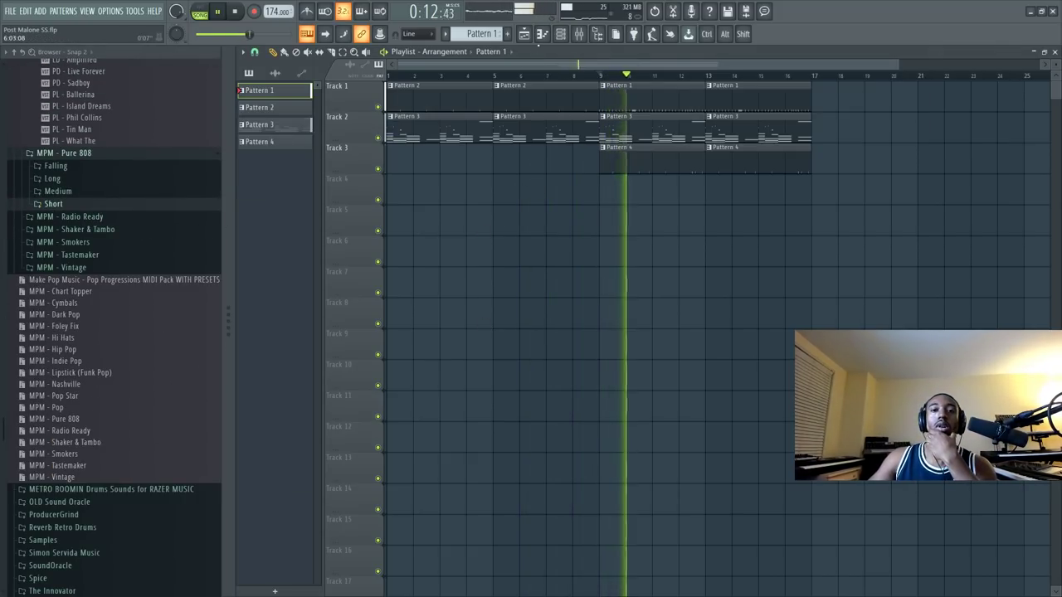
{"action": "left_click", "coordinate": [561, 36]}
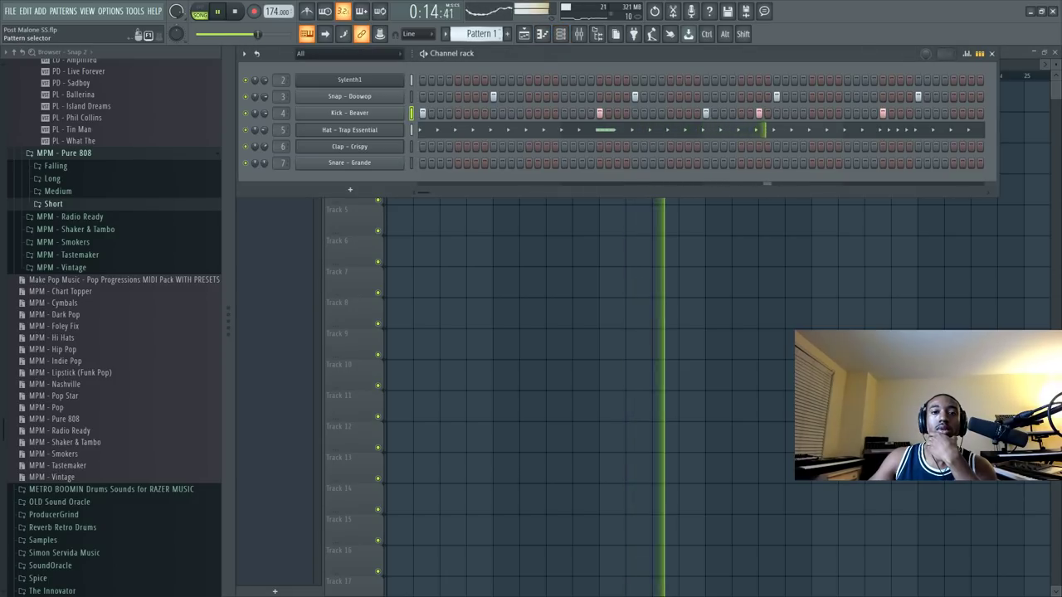
{"action": "scroll", "coordinate": [471, 33], "scroll_direction": "down", "scroll_amount": 1}
{"action": "scroll", "coordinate": [471, 33], "scroll_direction": "down", "scroll_amount": 2}
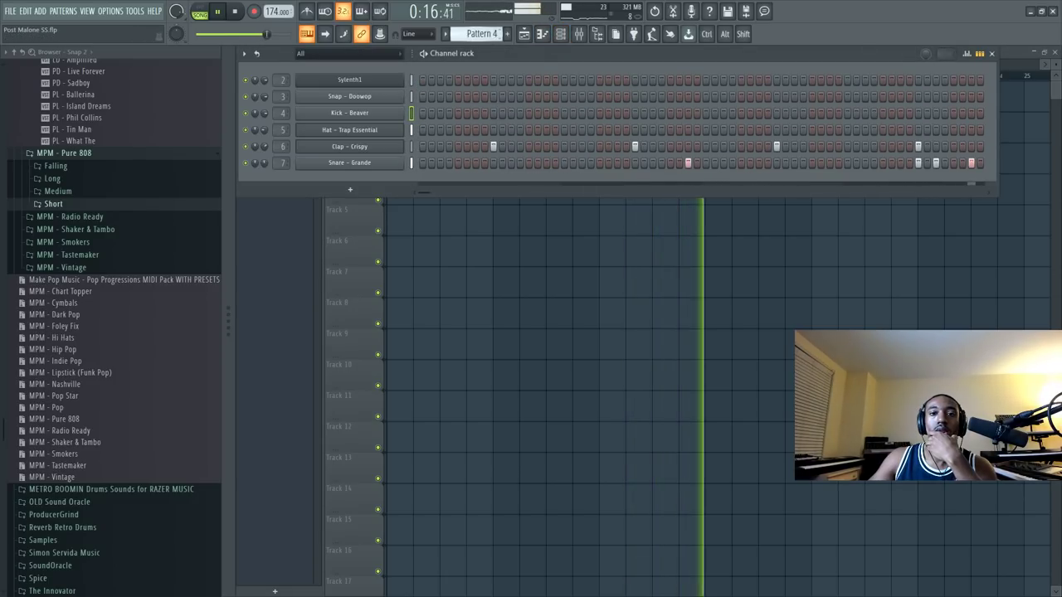
Load ValhallaShimmer into the empty slot 3 of mixer Insert 2.
{"action": "left_click", "coordinate": [579, 34]}
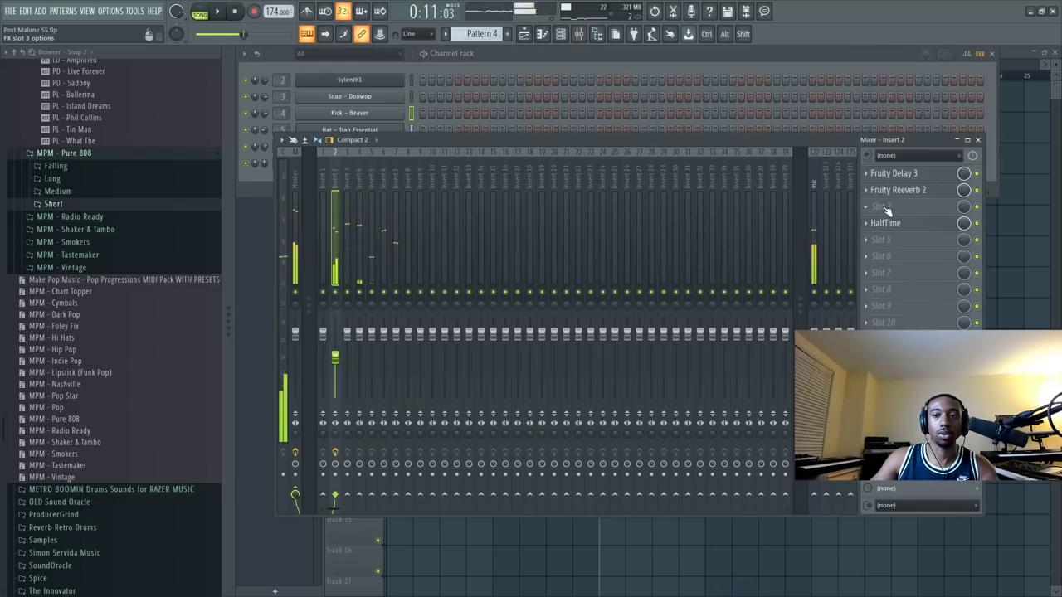
{"action": "left_click", "coordinate": [887, 212]}
{"action": "scroll", "coordinate": [467, 374], "scroll_direction": "down", "scroll_amount": 10}
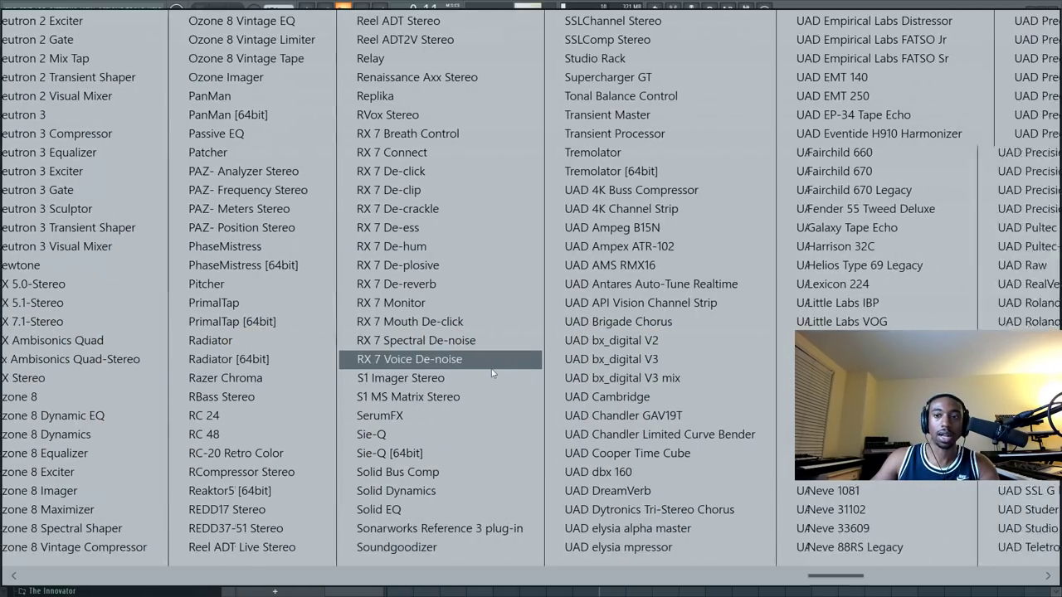
{"action": "scroll", "coordinate": [492, 374], "scroll_direction": "down", "scroll_amount": 4}
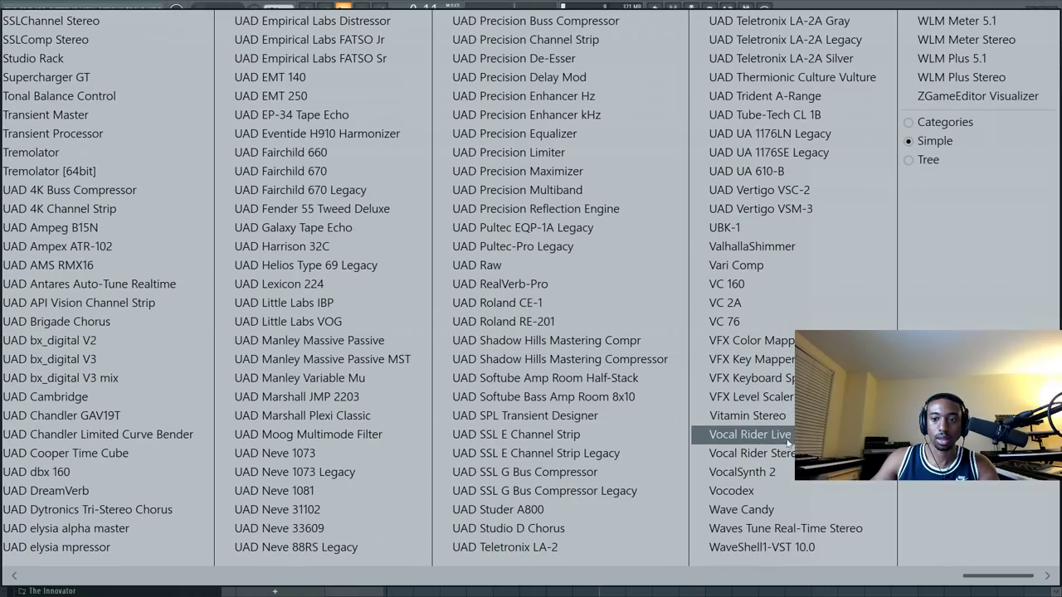
{"action": "left_click", "coordinate": [766, 248]}
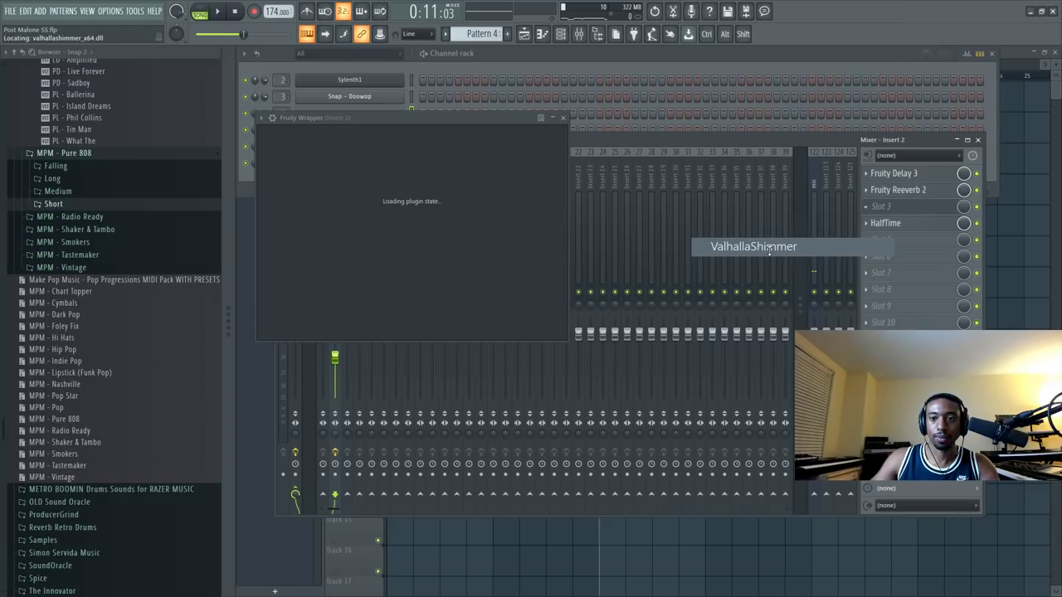
Try a ValhallaShimmer mix of 0.23 and a slightly lower Insert 2 fader level against the playing arrangement.
{"action": "key", "text": "space"}
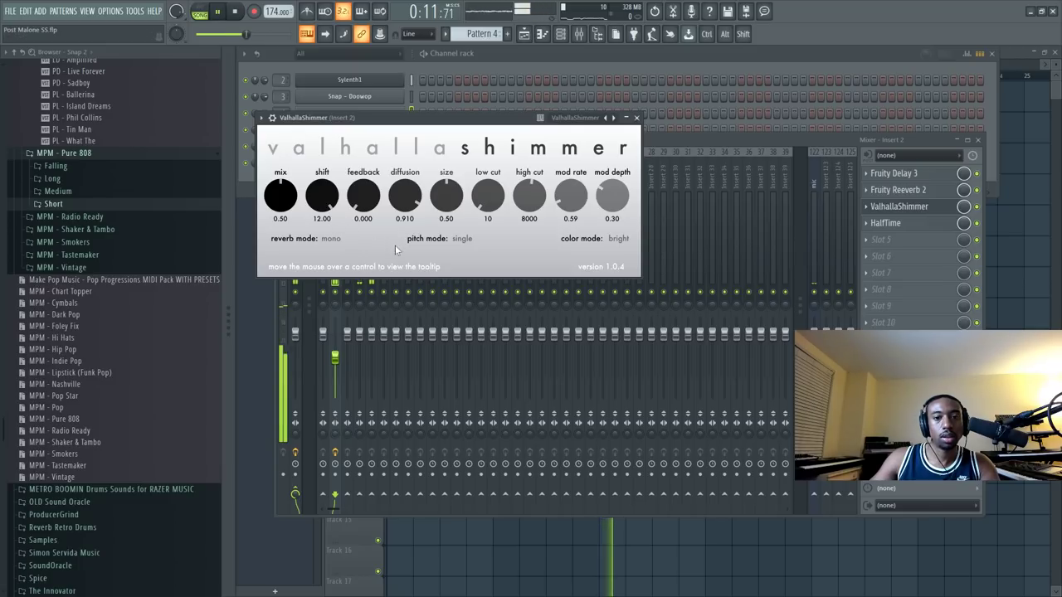
{"action": "left_click_drag", "start_coordinate": [289, 204], "coordinate": [283, 222]}
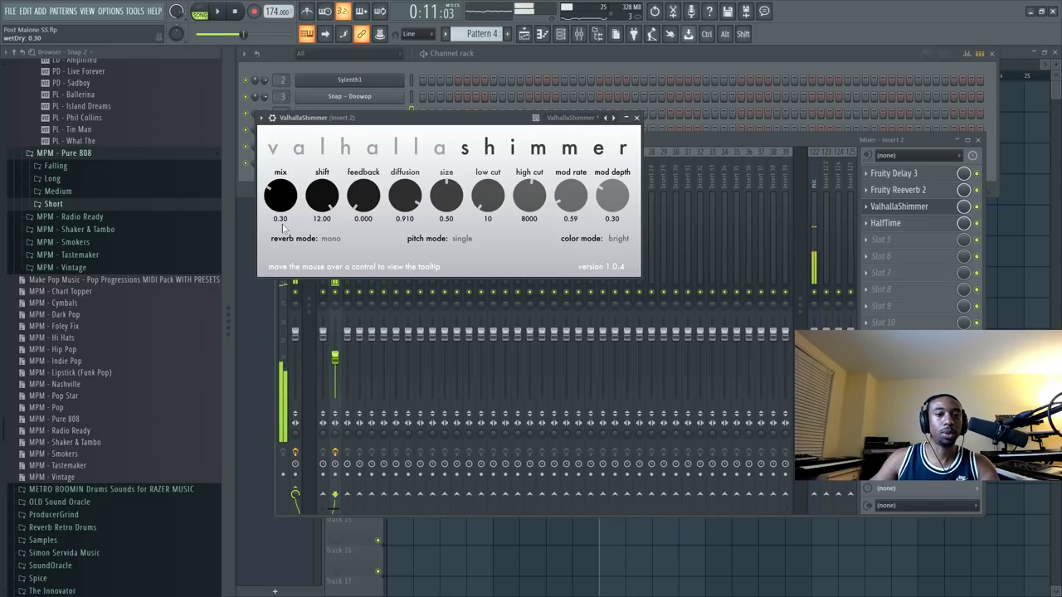
{"action": "key", "text": "space"}
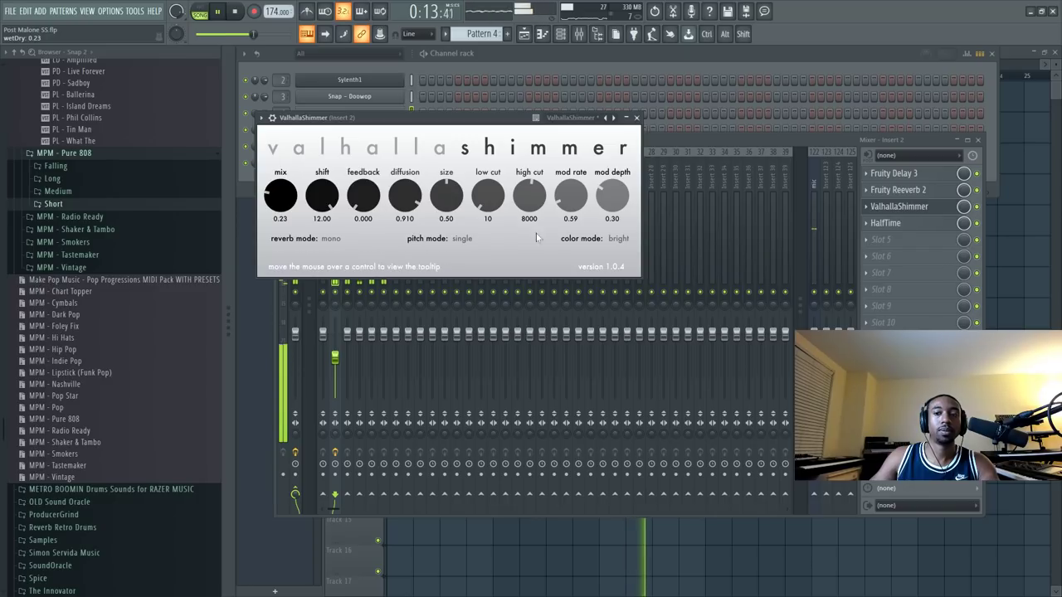
{"action": "key", "text": "space"}
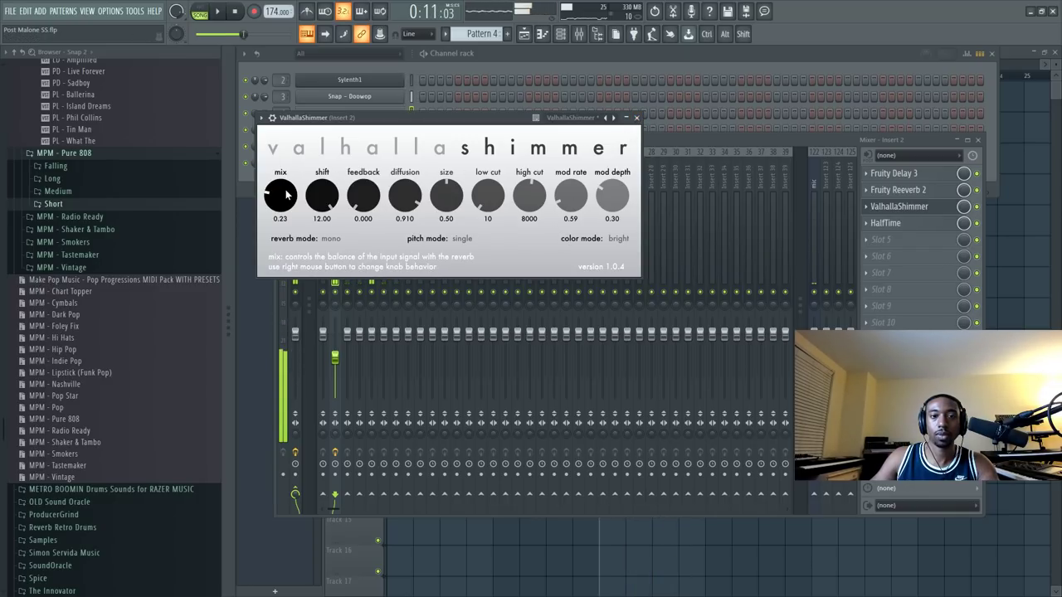
{"action": "left_click", "coordinate": [337, 360]}
{"action": "key", "text": "space"}
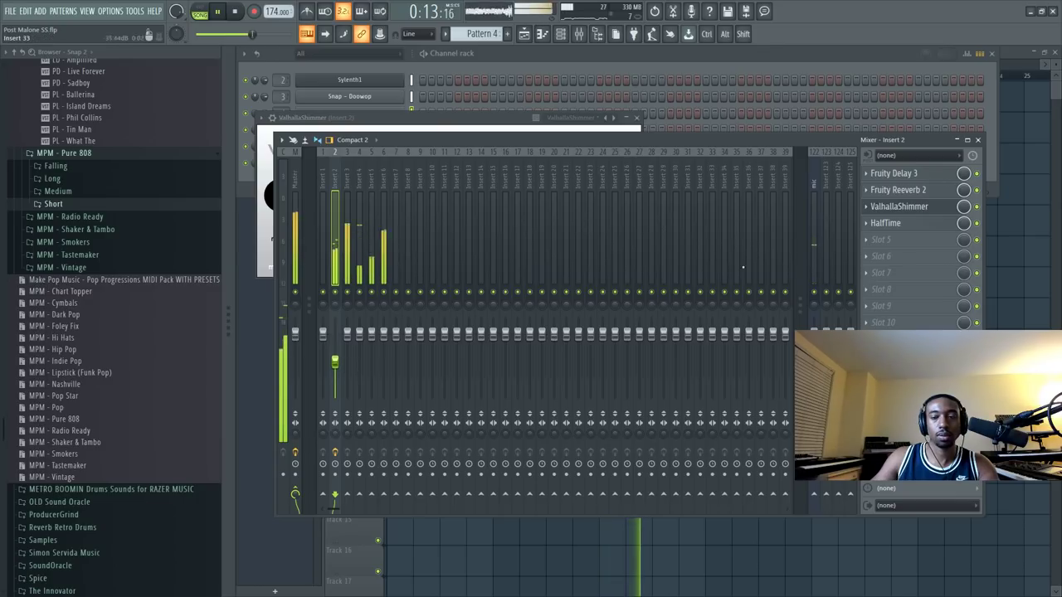
Set ValhallaShimmer's mix to 0.56, low cut to 260 and high cut to 1800 on Insert 2.
{"action": "left_click", "coordinate": [915, 209]}
{"action": "left_click", "coordinate": [915, 209]}
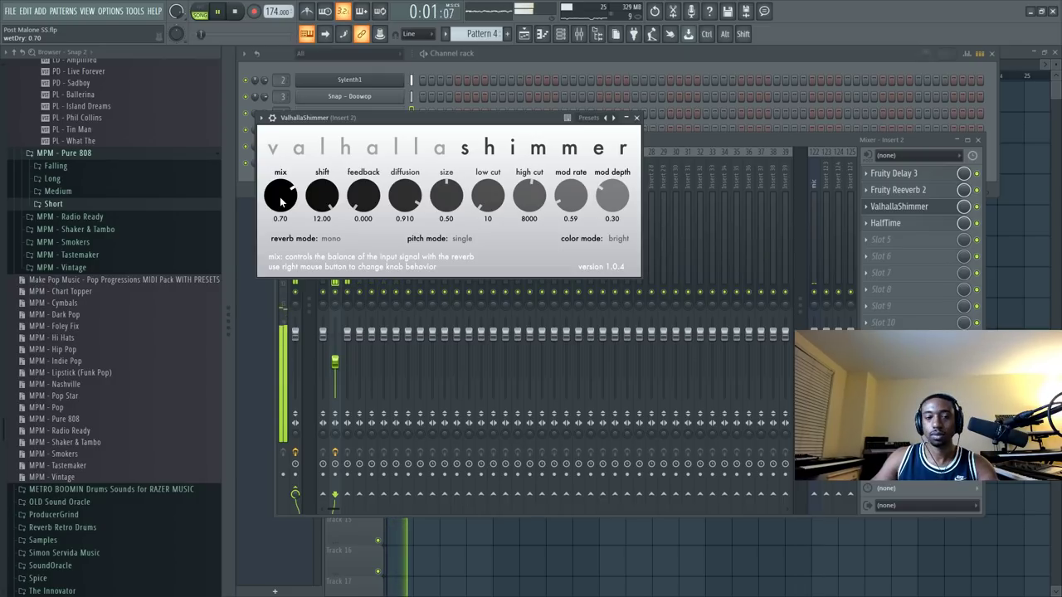
{"action": "left_click_drag", "start_coordinate": [283, 201], "coordinate": [284, 218]}
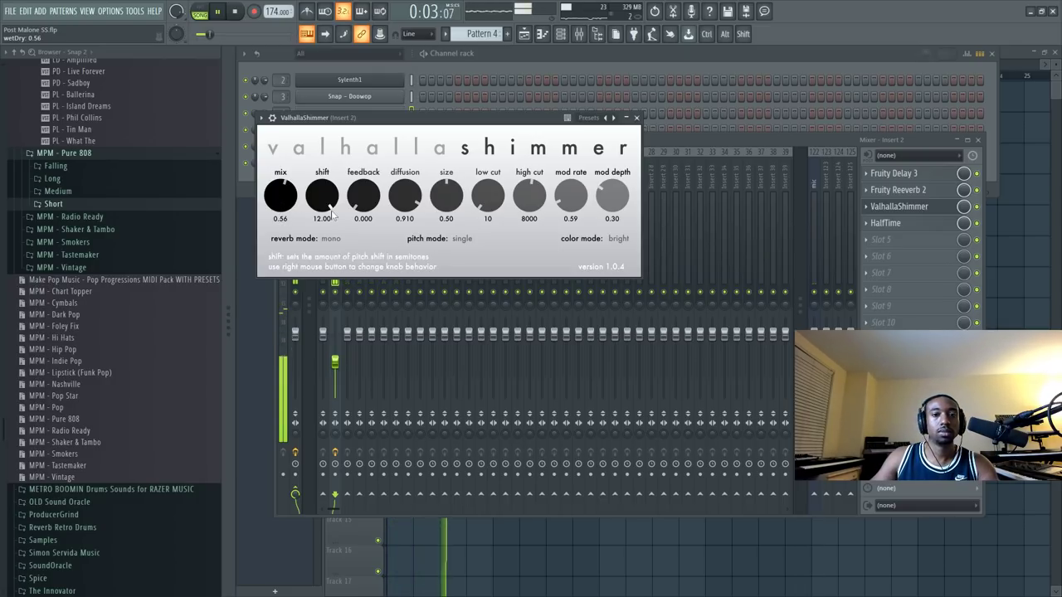
{"action": "left_click_drag", "start_coordinate": [529, 199], "coordinate": [520, 221]}
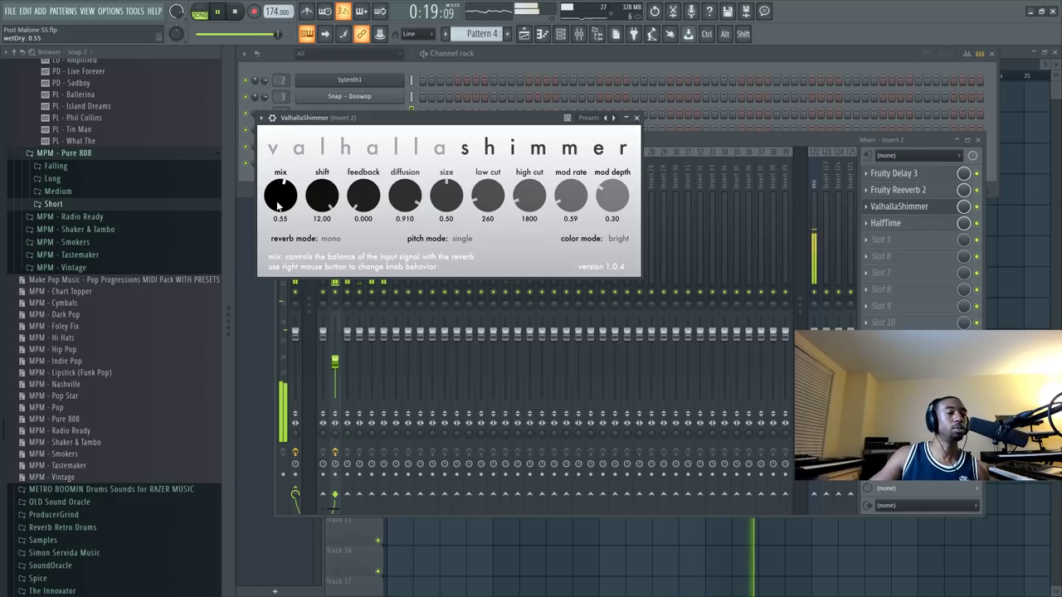
Fine-tune the ValhallaShimmer mix to 0.64 and set its pitch shift to -12.00.
{"action": "left_click_drag", "start_coordinate": [282, 212], "coordinate": [285, 222]}
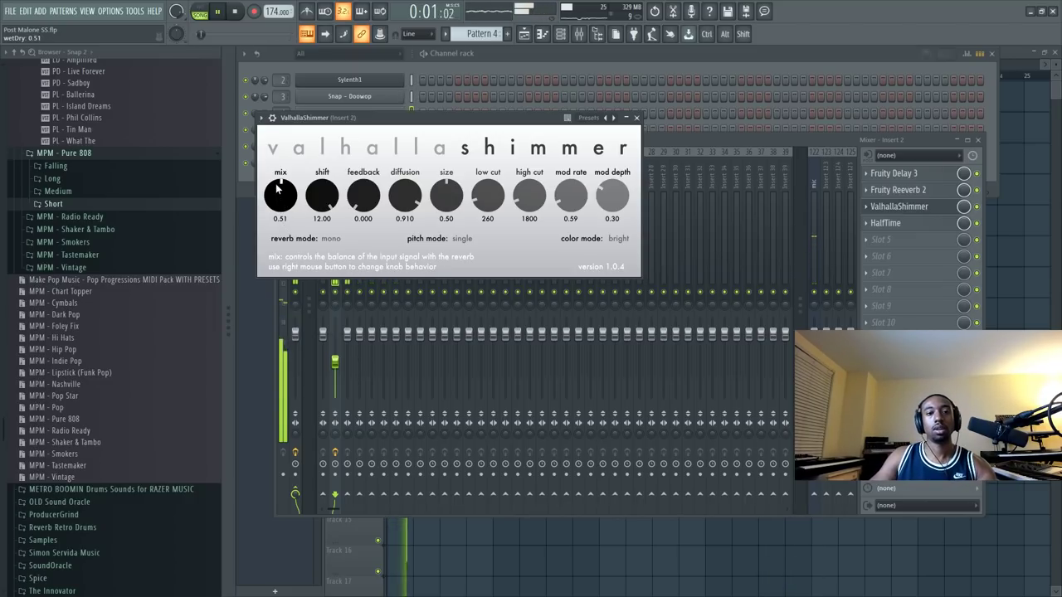
{"action": "left_click_drag", "start_coordinate": [277, 179], "coordinate": [278, 175]}
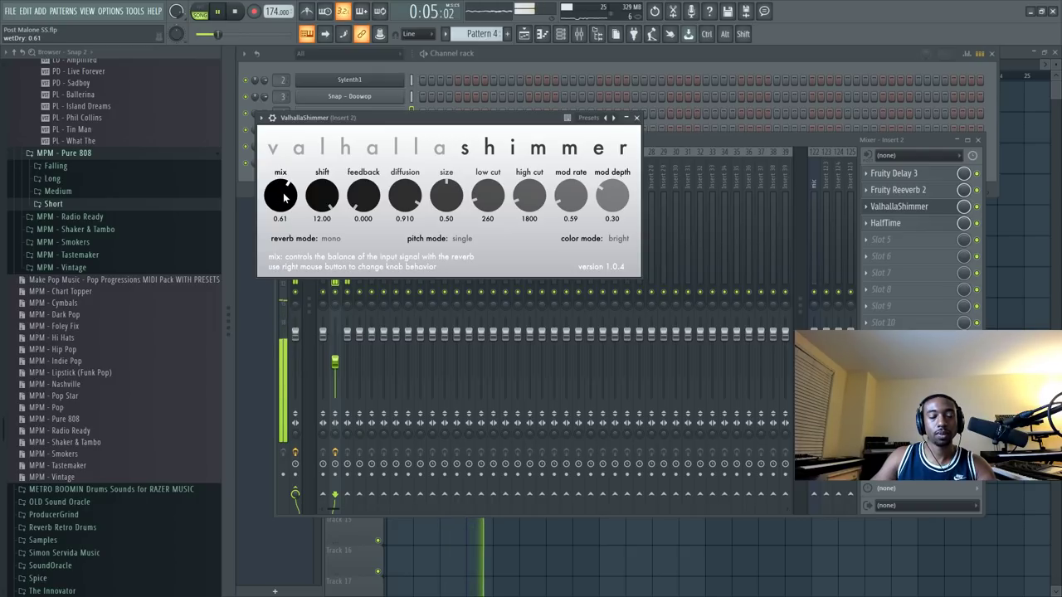
{"action": "left_click_drag", "start_coordinate": [326, 200], "coordinate": [320, 242]}
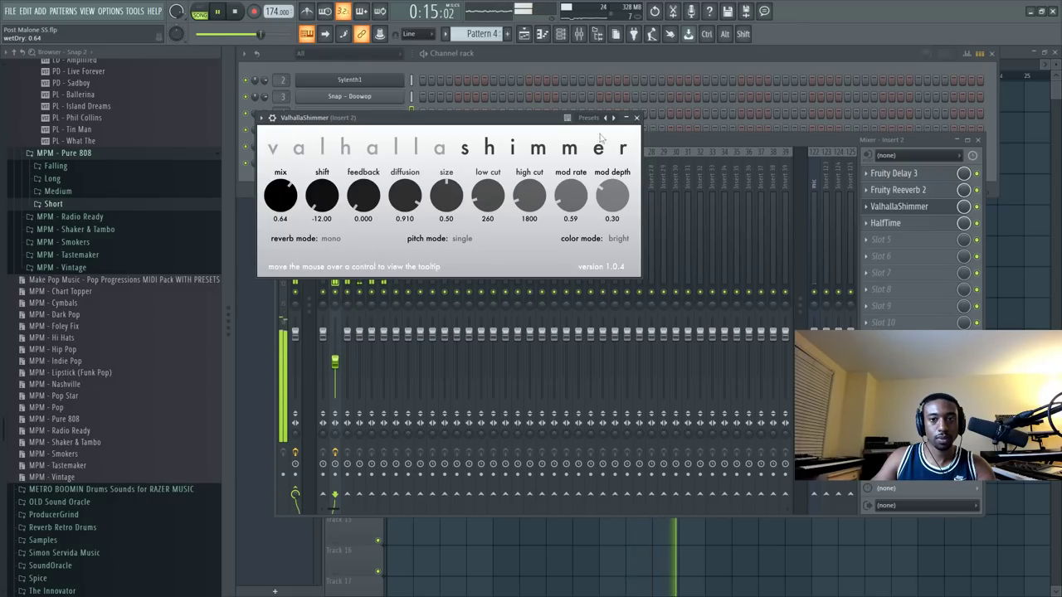
{"action": "left_click", "coordinate": [636, 118]}
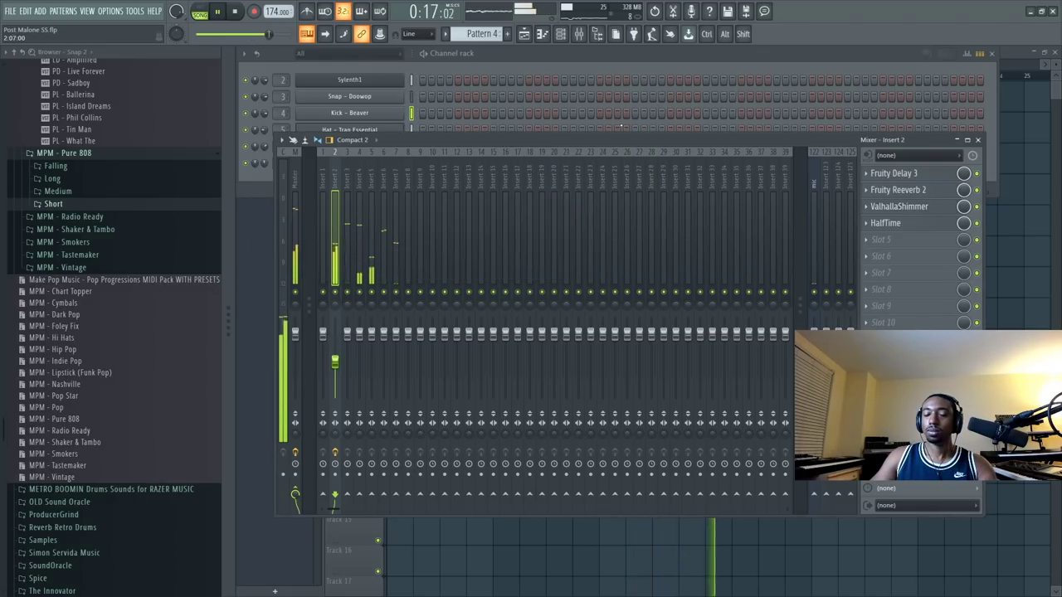
{"action": "left_click", "coordinate": [902, 208]}
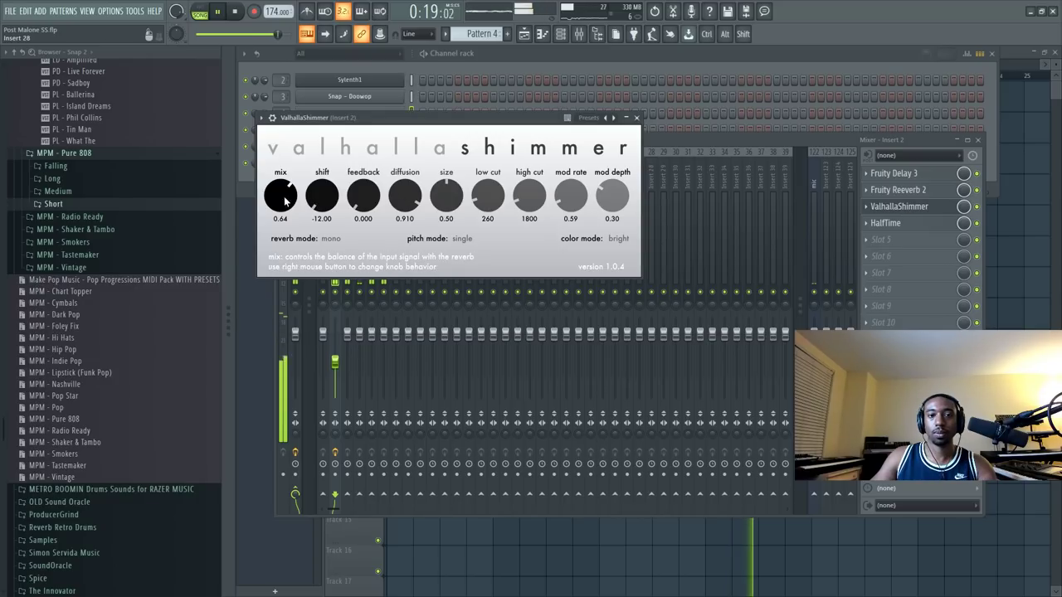
Set the loop length of HalfTime on Insert 2 to 8 Bars and close the plugin.
{"action": "left_click", "coordinate": [904, 224]}
{"action": "key", "text": "space"}
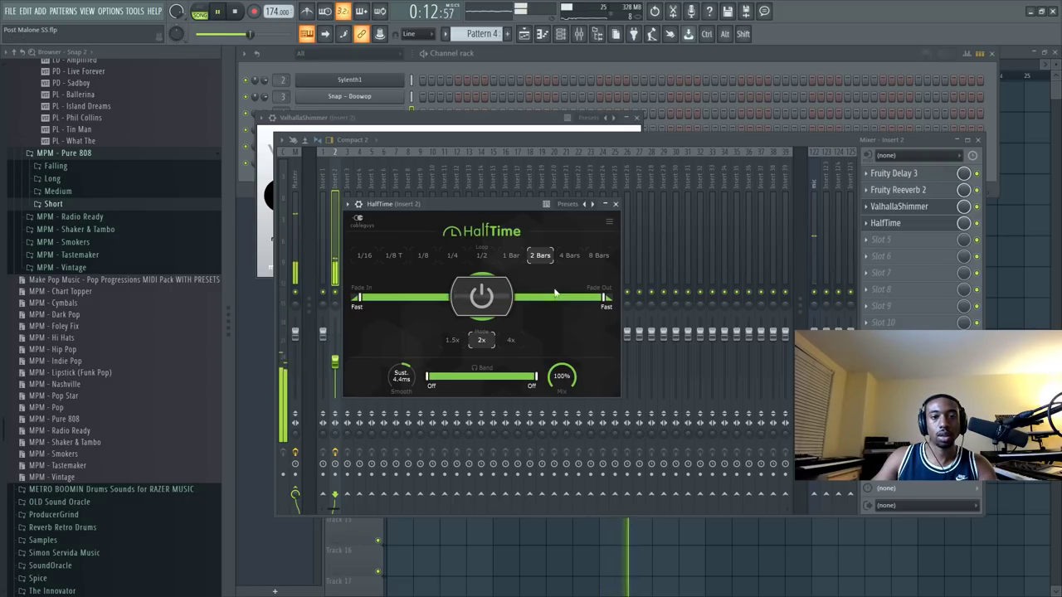
{"action": "left_click", "coordinate": [614, 204]}
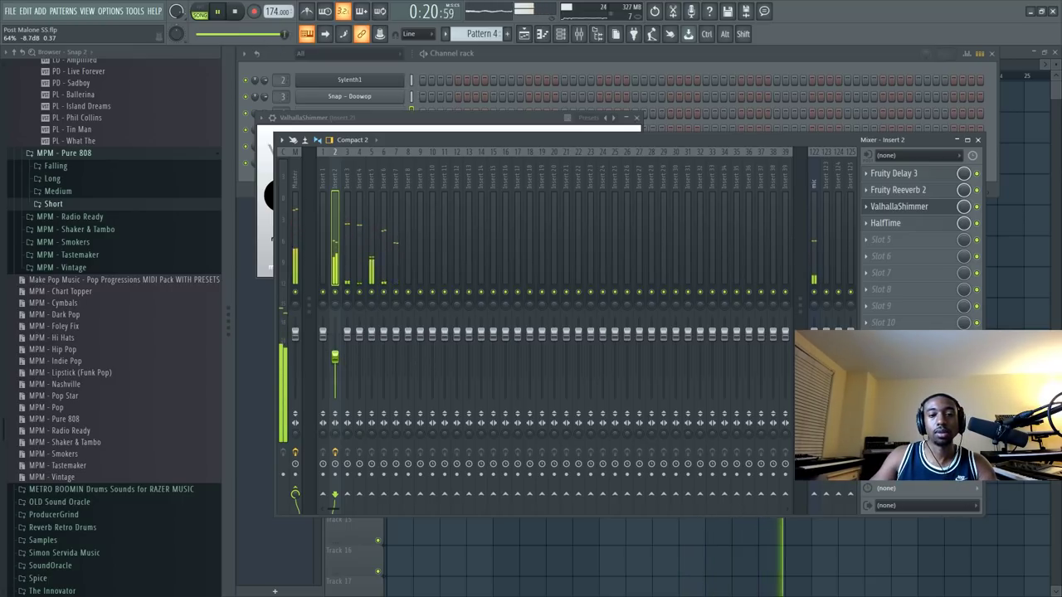
{"action": "left_click", "coordinate": [910, 224]}
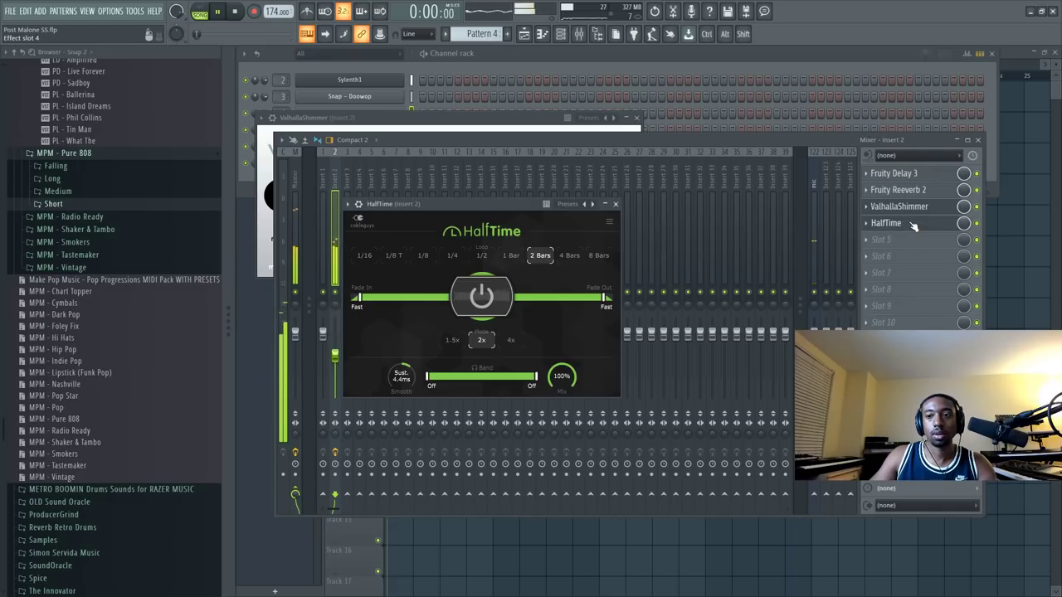
{"action": "left_click", "coordinate": [595, 257]}
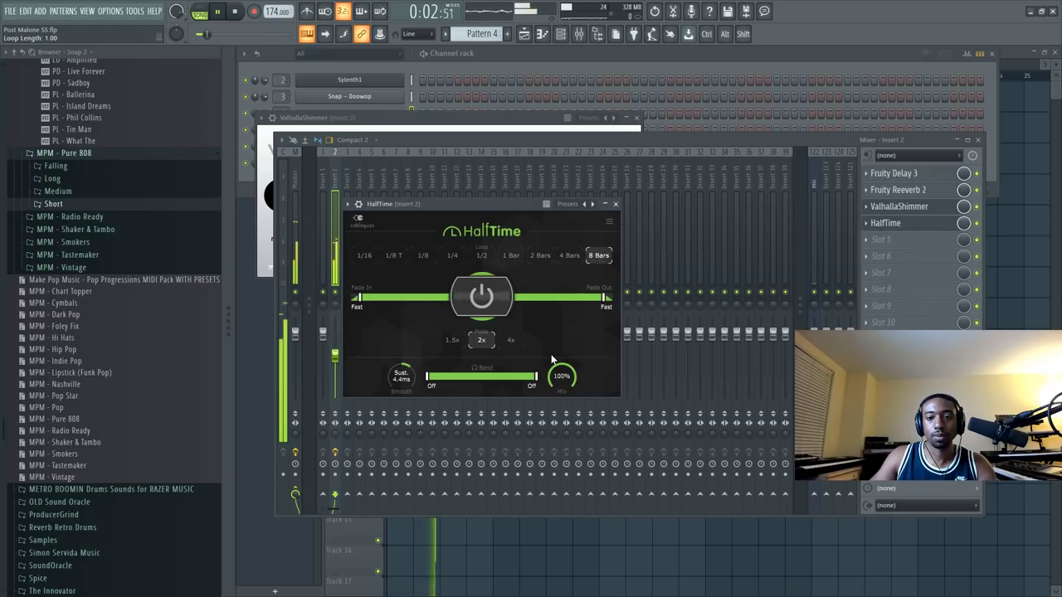
{"action": "left_click", "coordinate": [615, 205]}
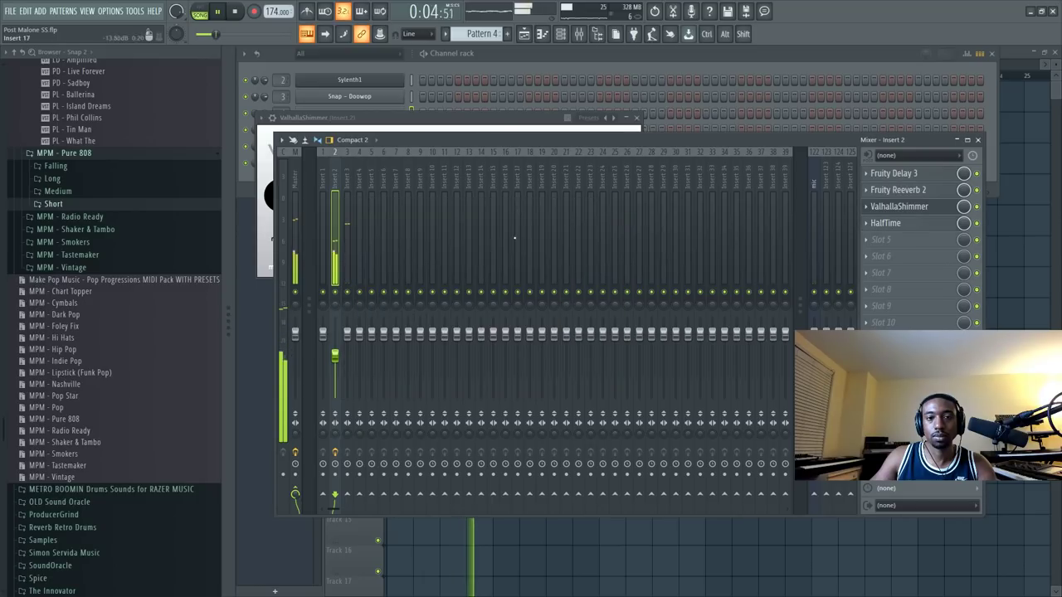
Raise the Insert 2 fader slightly while the arrangement plays and return to the playlist.
{"action": "left_click", "coordinate": [345, 207]}
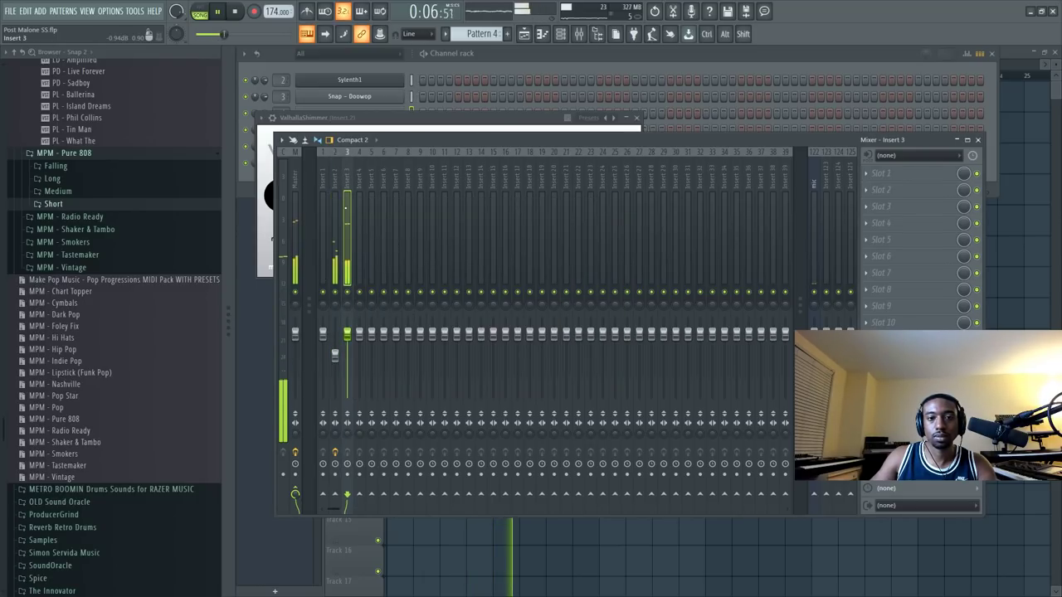
{"action": "left_click", "coordinate": [336, 206]}
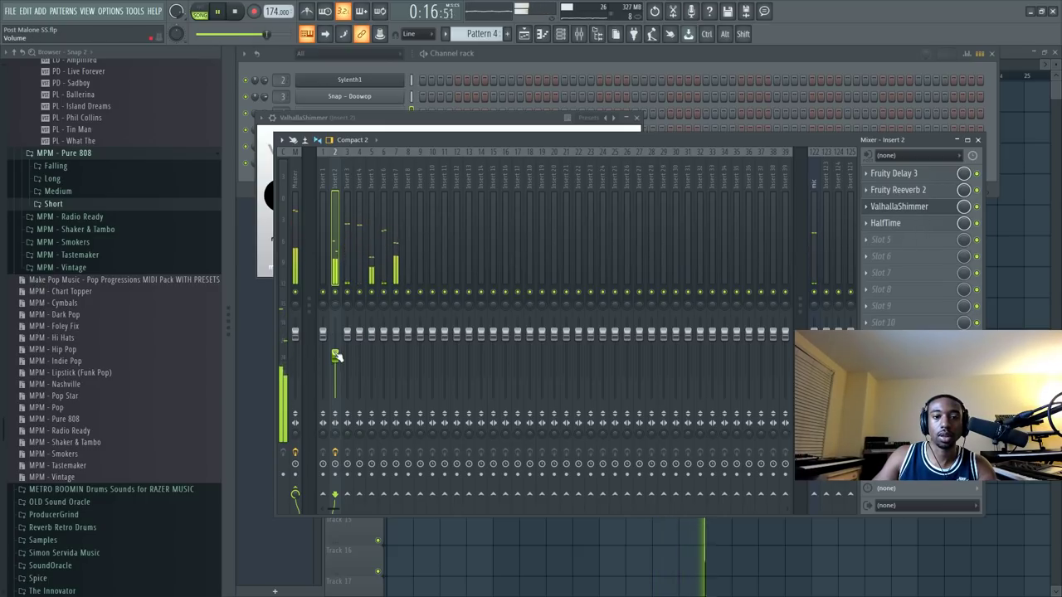
{"action": "left_click", "coordinate": [1023, 281]}
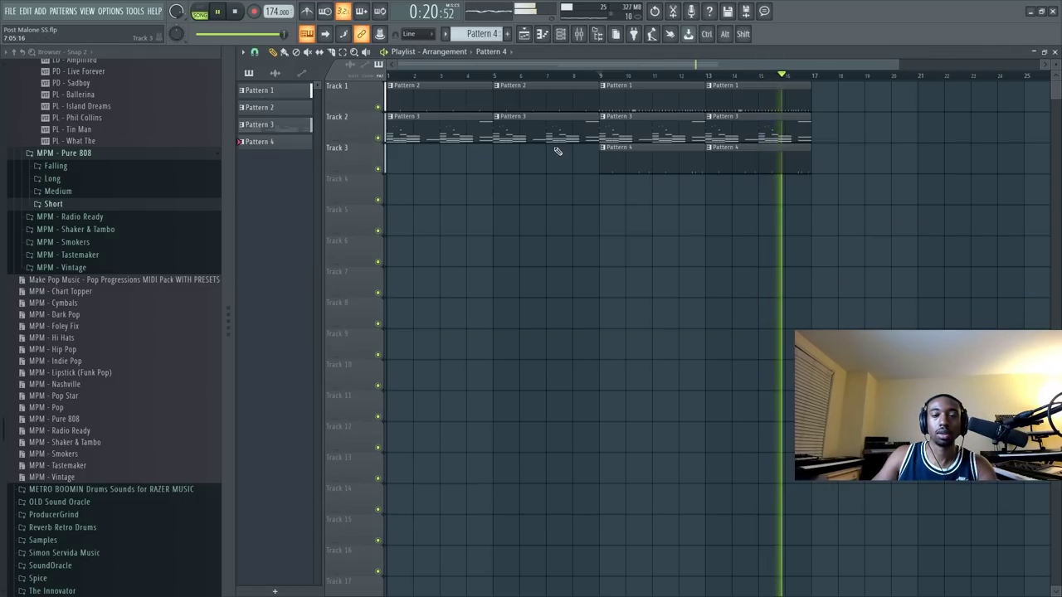
{"action": "left_click", "coordinate": [579, 34]}
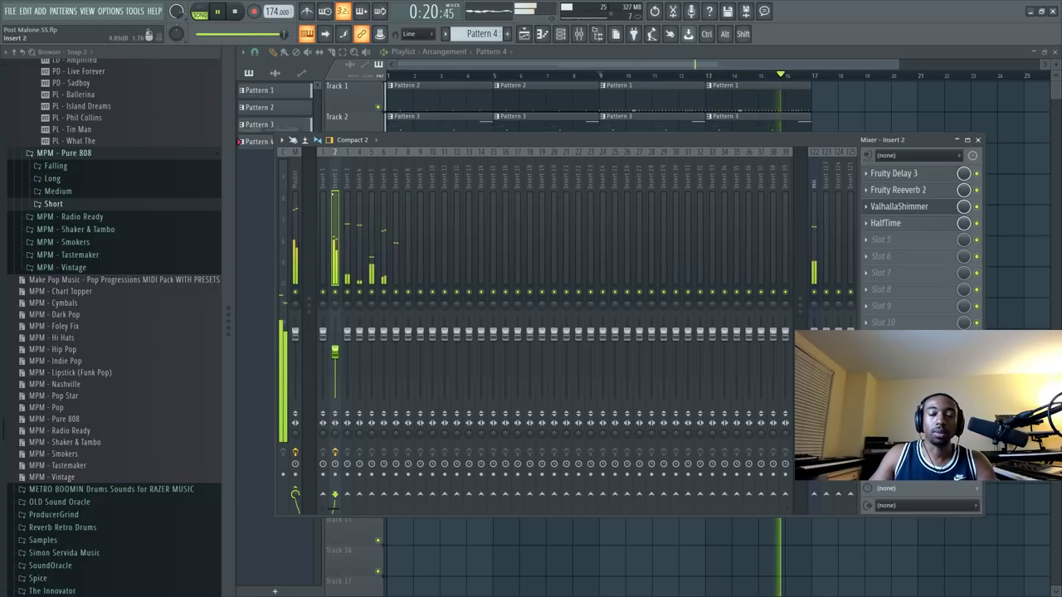
{"action": "left_click", "coordinate": [322, 194]}
{"action": "left_click", "coordinate": [977, 139]}
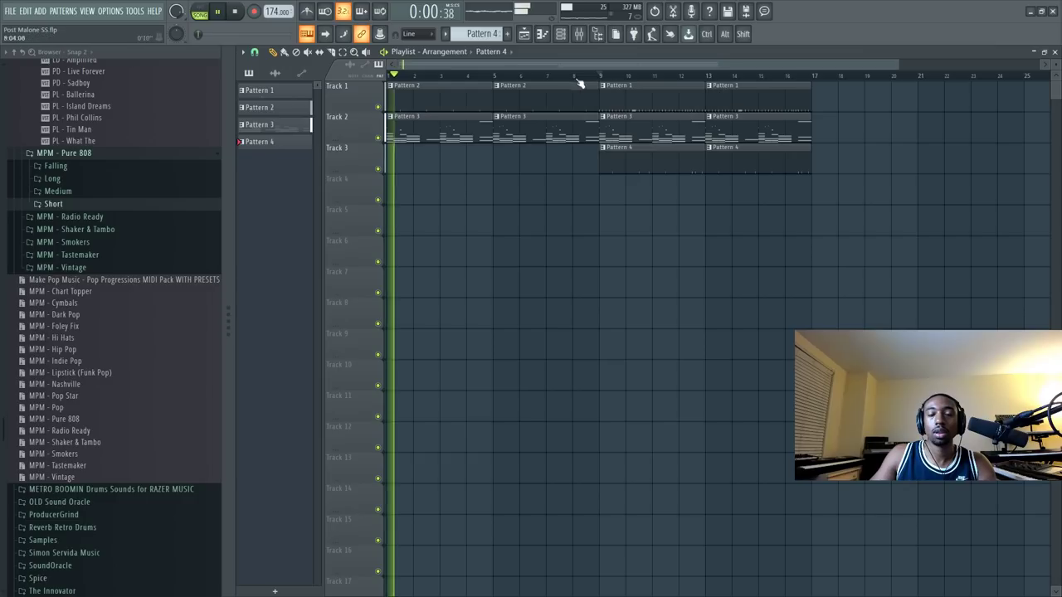
{"action": "left_click", "coordinate": [561, 36]}
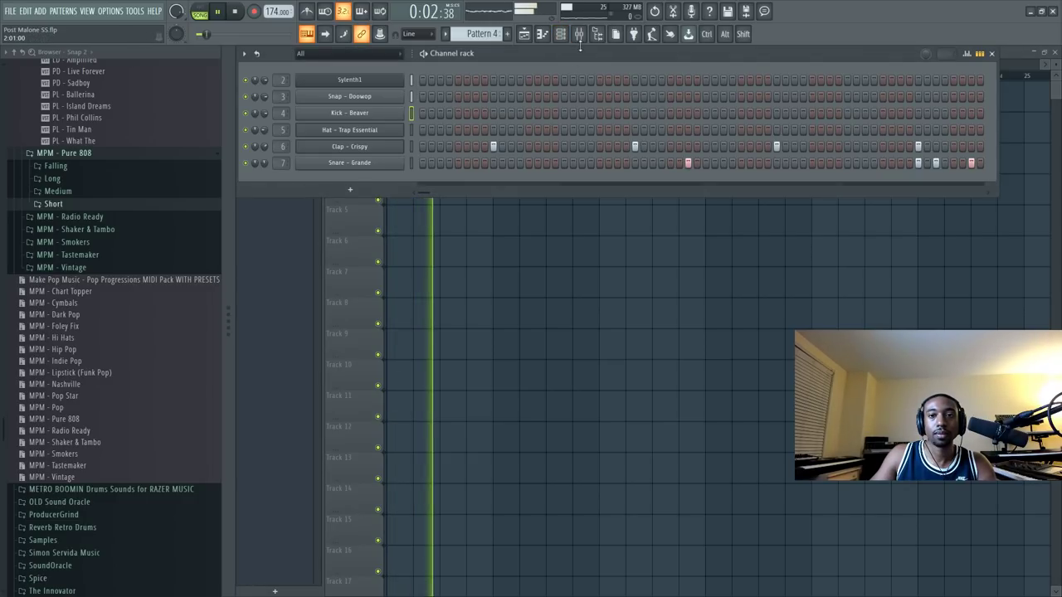
{"action": "left_click", "coordinate": [525, 242]}
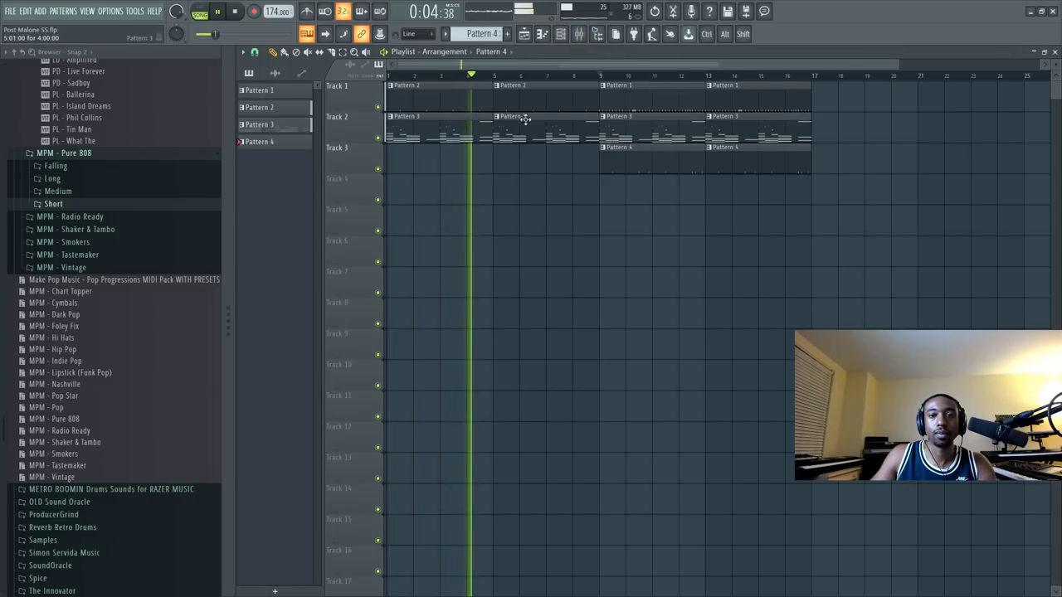
{"action": "left_click", "coordinate": [562, 34]}
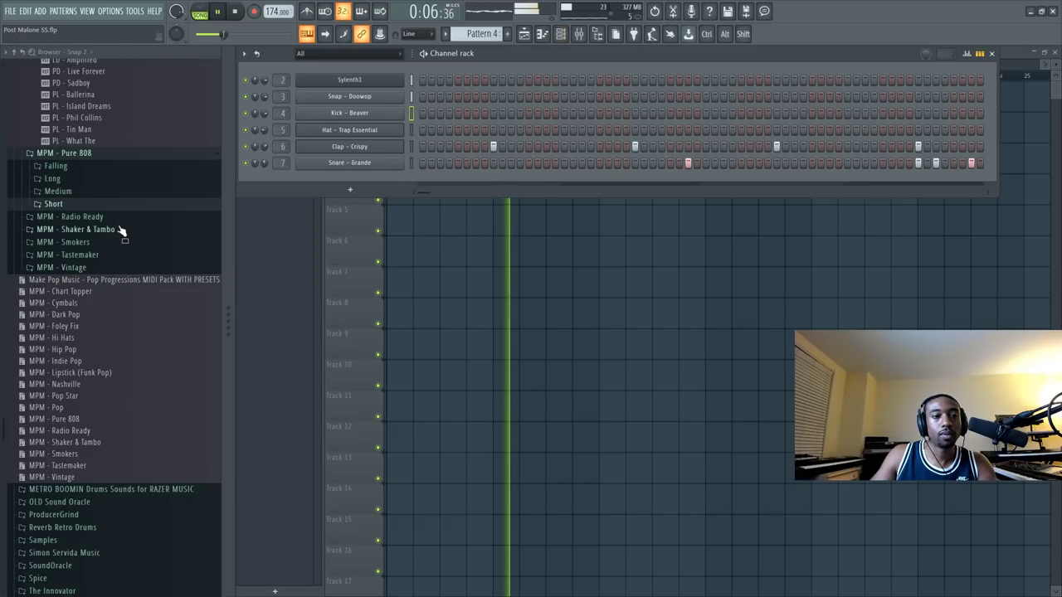
{"action": "scroll", "coordinate": [120, 240], "scroll_direction": "up", "scroll_amount": 3}
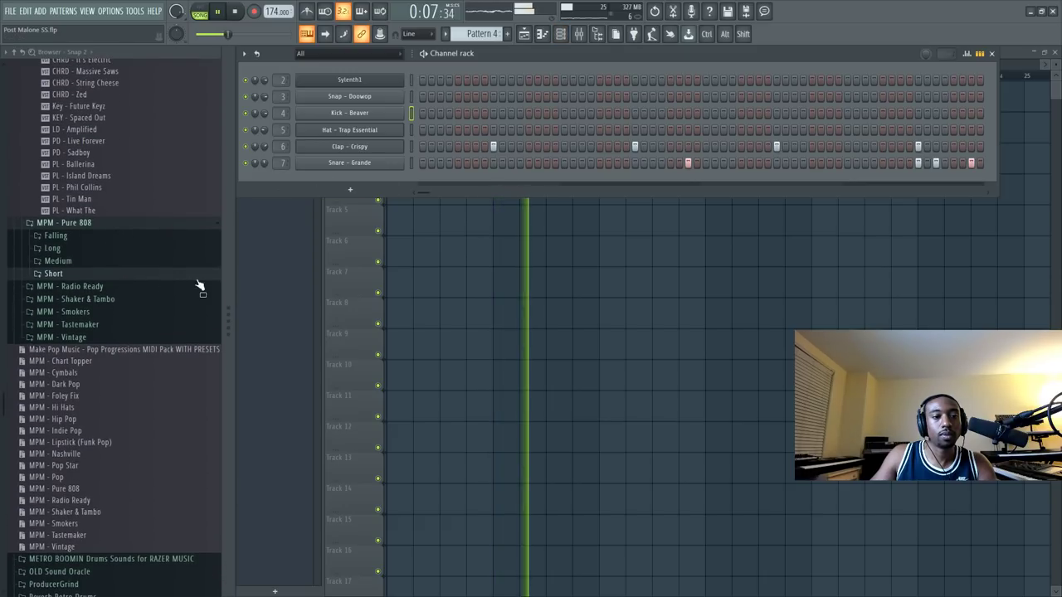
Duplicate the 16-bar arrangement of all three playlist tracks so the copy starts at bar 17.
{"action": "right_click", "coordinate": [510, 316]}
{"action": "left_click_drag", "start_coordinate": [489, 112], "coordinate": [857, 87]}
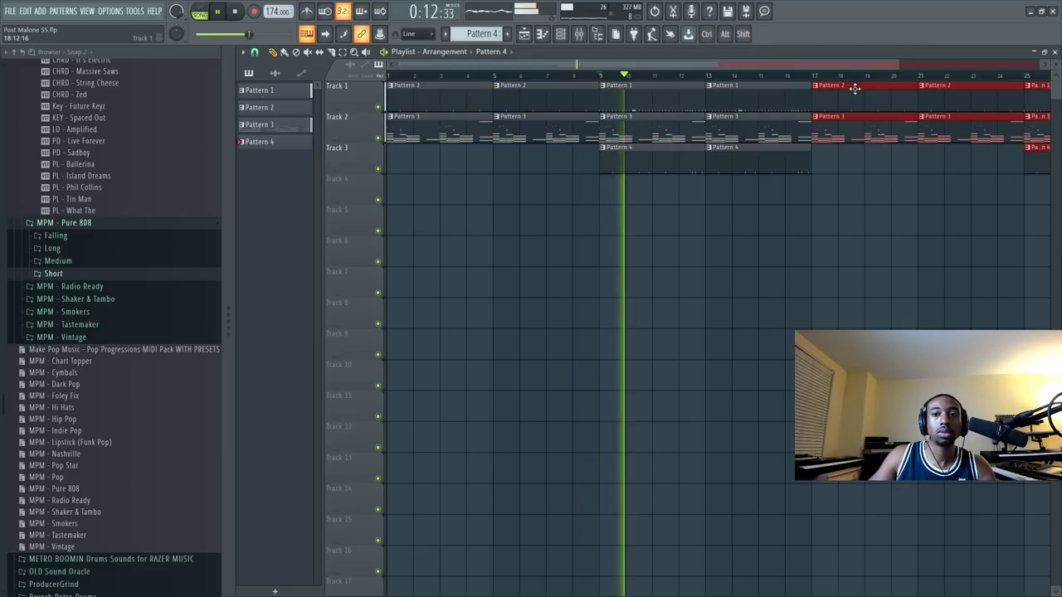
Examine the Clap - Crispy channel's sample, envelope and filter settings while the arrangement plays.
{"action": "key", "text": "F6"}
{"action": "key", "text": "space"}
{"action": "left_click", "coordinate": [378, 151]}
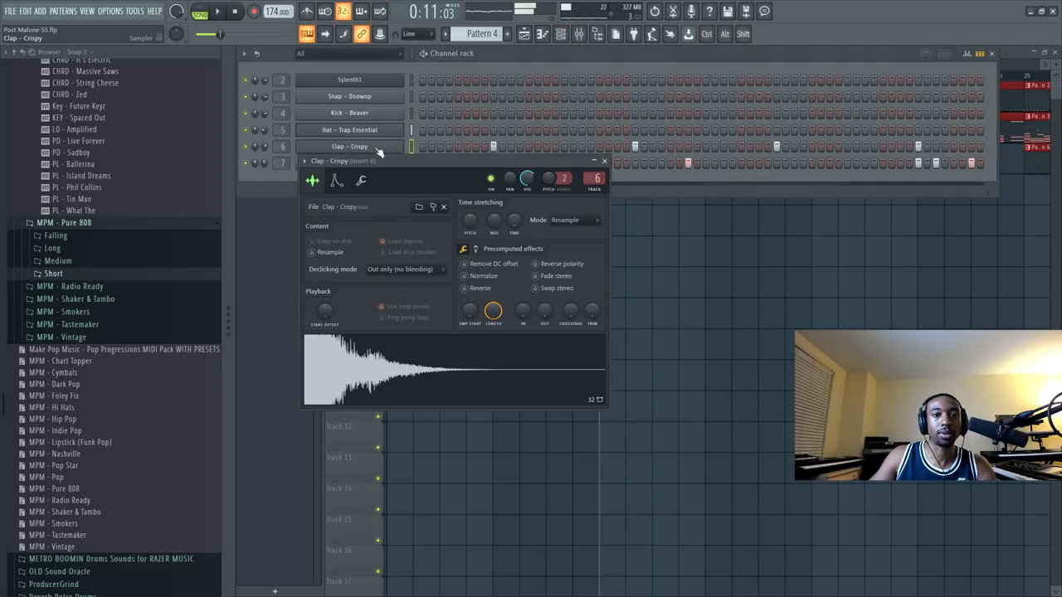
{"action": "left_click", "coordinate": [339, 182]}
{"action": "key", "text": "space"}
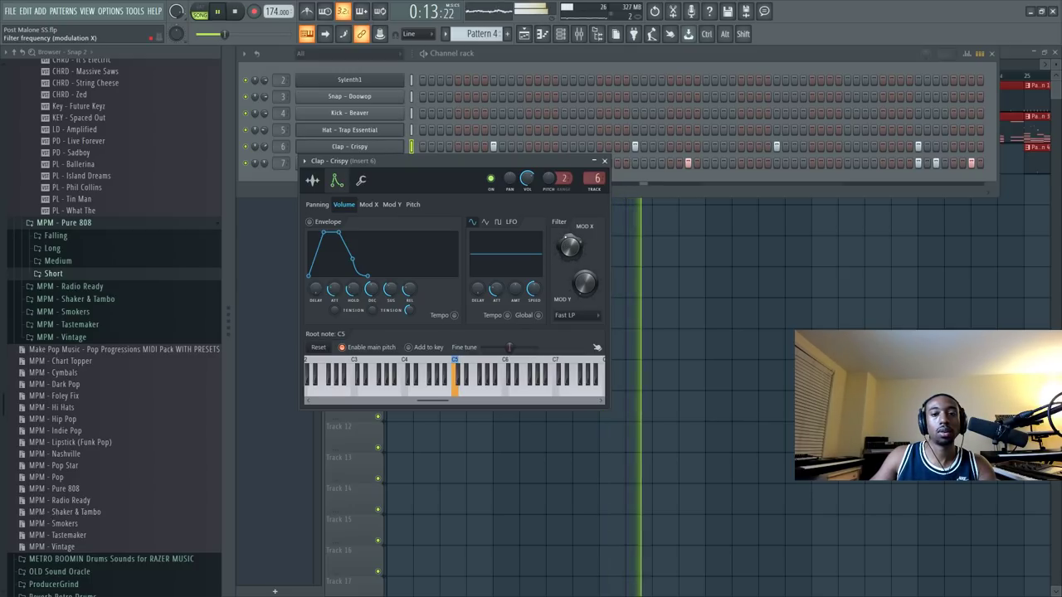
{"action": "left_click", "coordinate": [604, 161]}
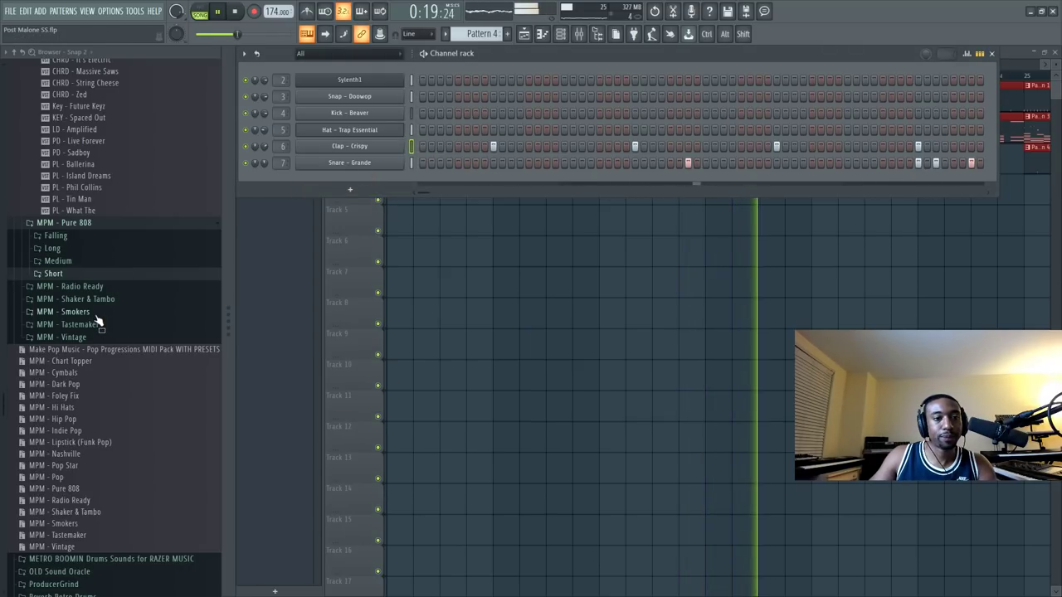
Collapse the browser folders and switch to the empty Pattern 5, keeping the channel rack open.
{"action": "left_click", "coordinate": [23, 53]}
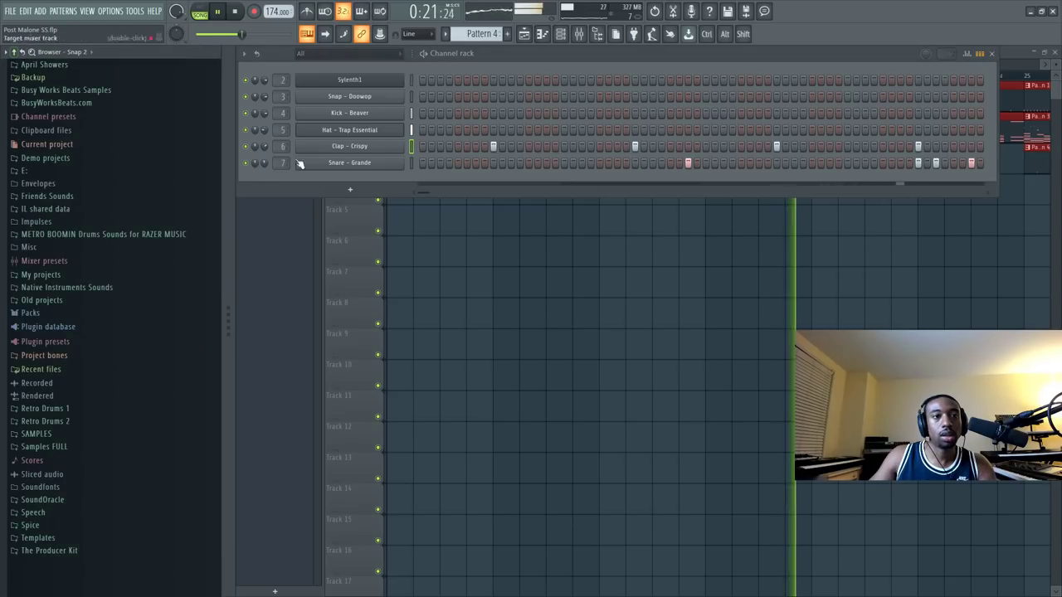
{"action": "left_click", "coordinate": [506, 34]}
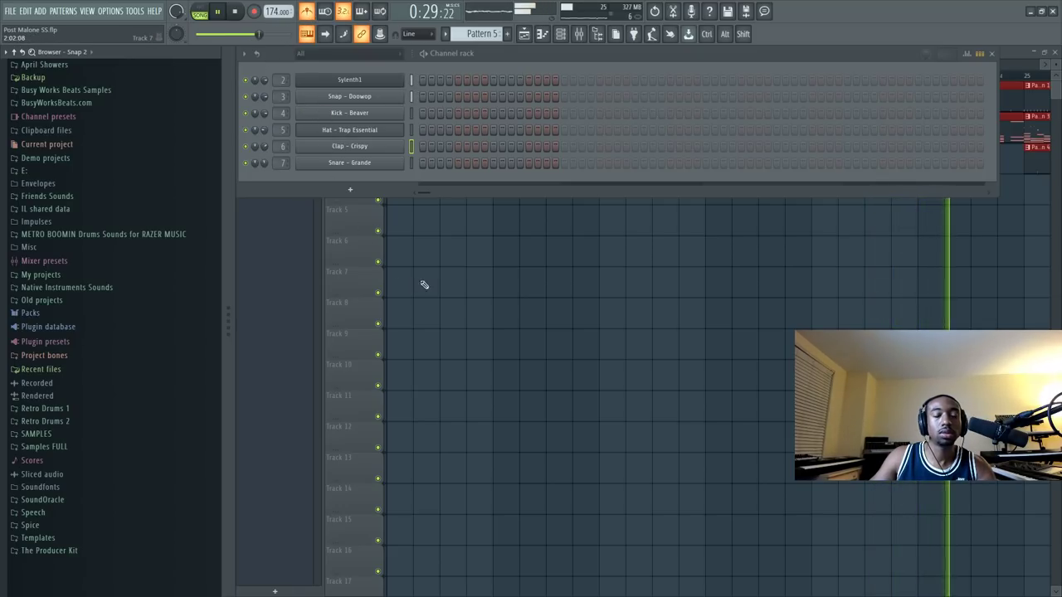
{"action": "key", "text": "F6"}
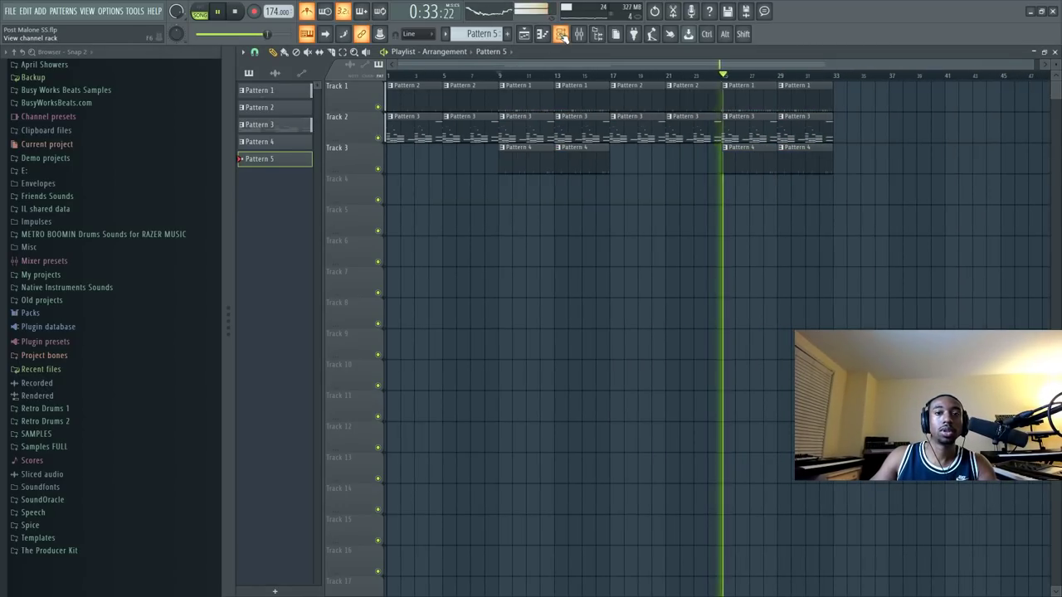
{"action": "key", "text": "F6"}
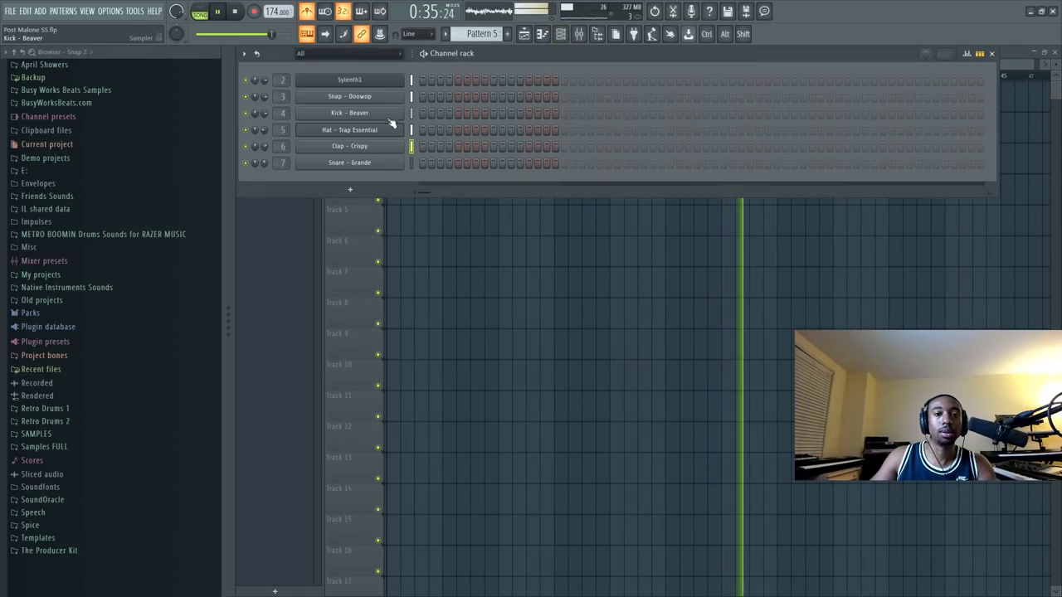
Add a second Sylenth1 instrument channel and initialise its preset to start a sound from scratch.
{"action": "left_click", "coordinate": [370, 196]}
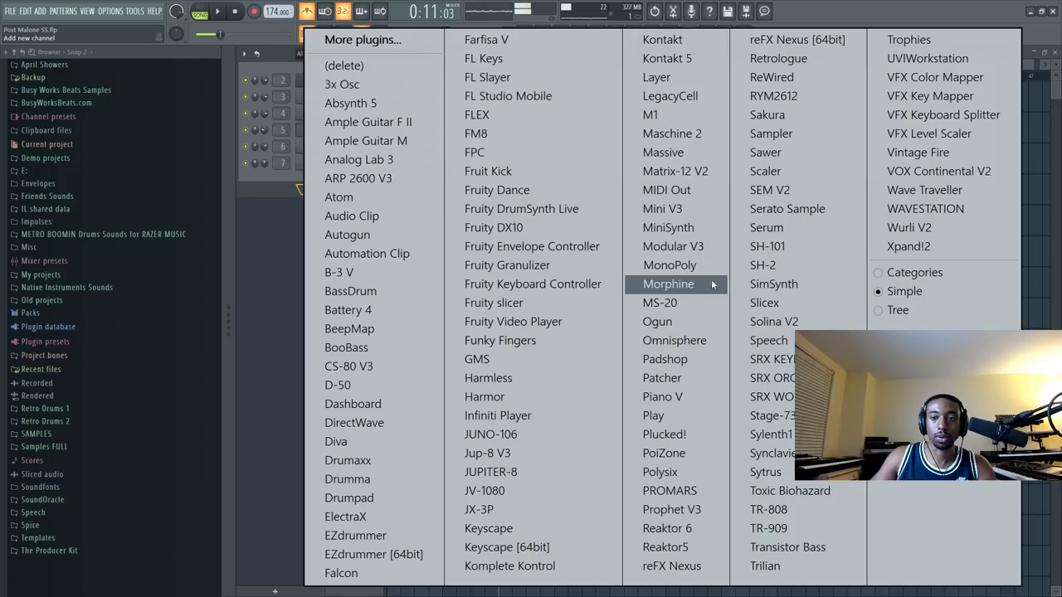
{"action": "left_click", "coordinate": [772, 434]}
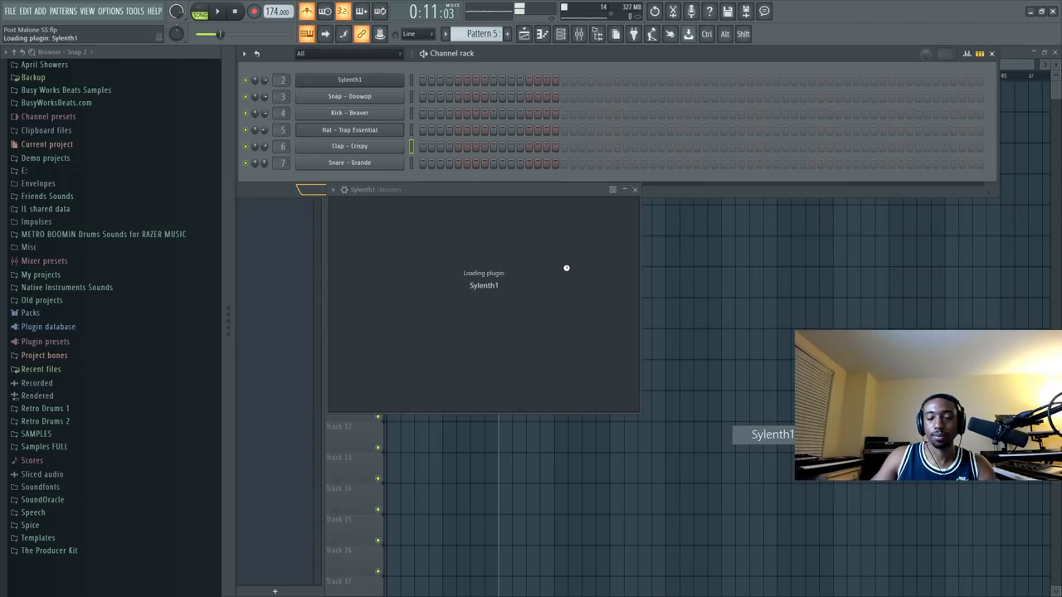
{"action": "left_click", "coordinate": [498, 301]}
{"action": "mouse_move", "coordinate": [519, 312]}
{"action": "left_click", "coordinate": [599, 374]}
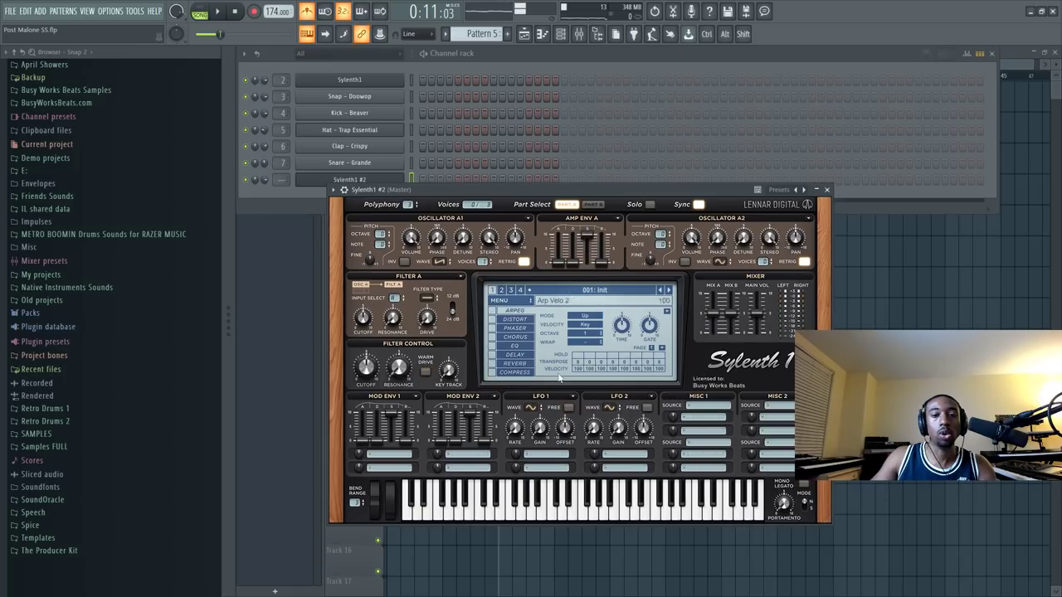
Assign Mod Env 1 to Cutoff A and make Filter A a 24 dB lowpass with cutoff 2.367 and resonance 2.833.
{"action": "left_click", "coordinate": [376, 452]}
{"action": "left_click", "coordinate": [465, 331]}
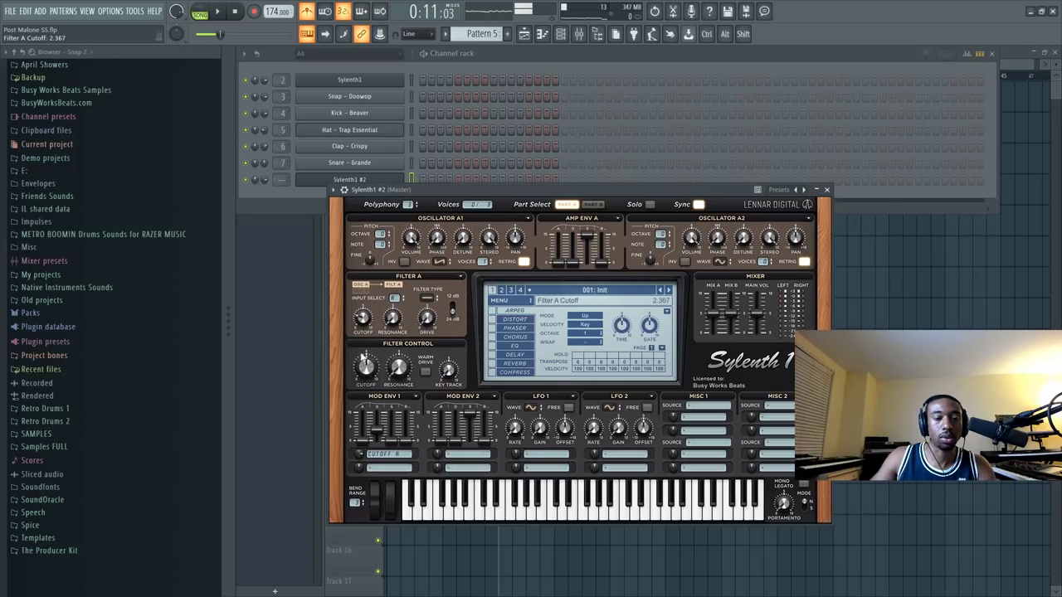
{"action": "left_click", "coordinate": [425, 299]}
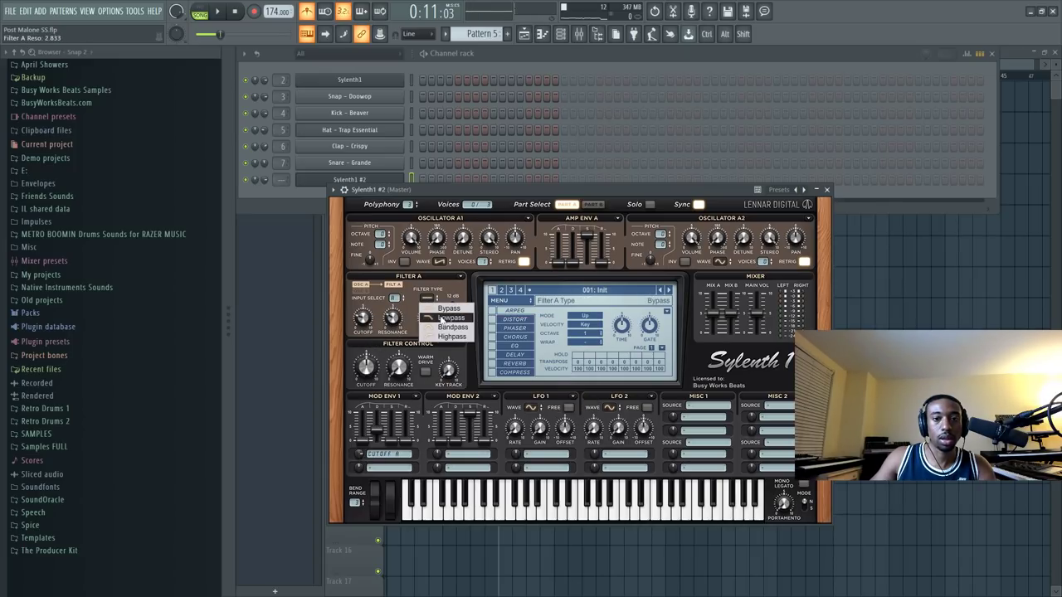
{"action": "left_click", "coordinate": [441, 321]}
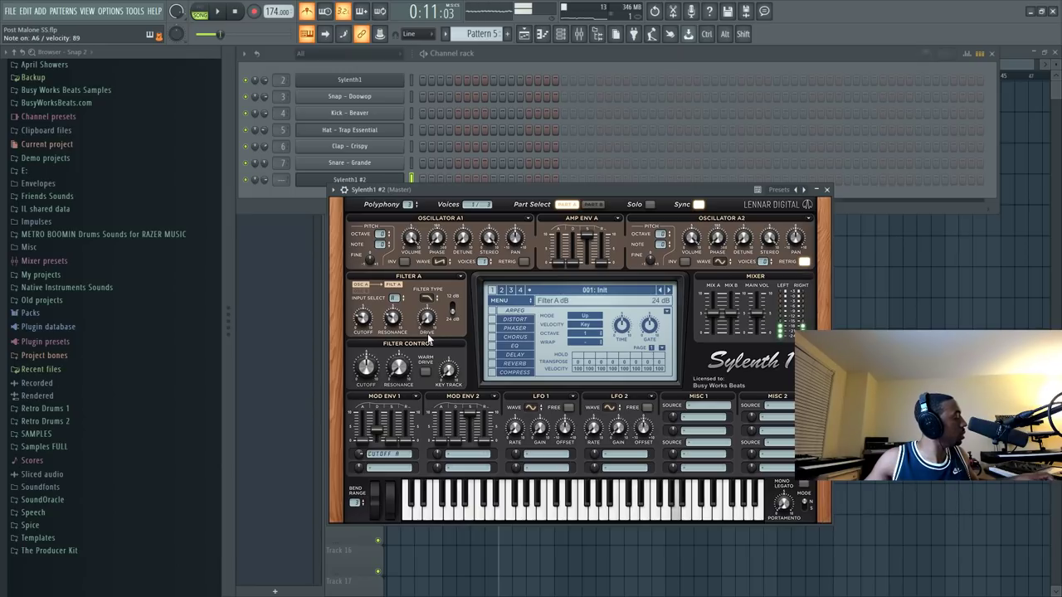
Stop playback, lower the Filter A cutoff to about 2.03 and adjust Mod Env 1's amount and envelope while auditioning notes.
{"action": "left_click", "coordinate": [235, 12]}
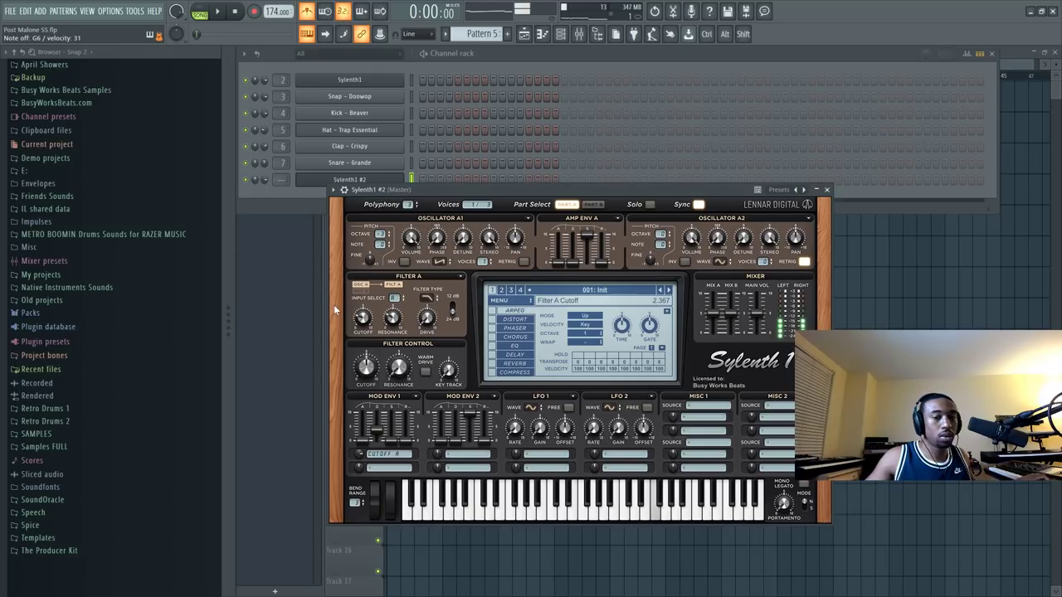
{"action": "left_click_drag", "start_coordinate": [362, 320], "coordinate": [362, 330]}
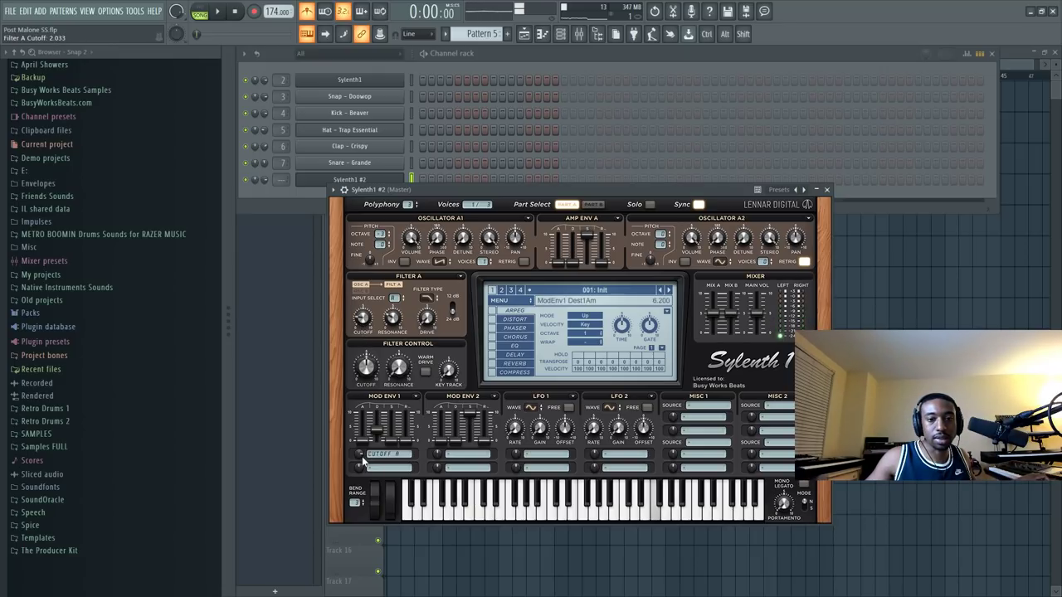
{"action": "left_click_drag", "start_coordinate": [383, 434], "coordinate": [380, 415]}
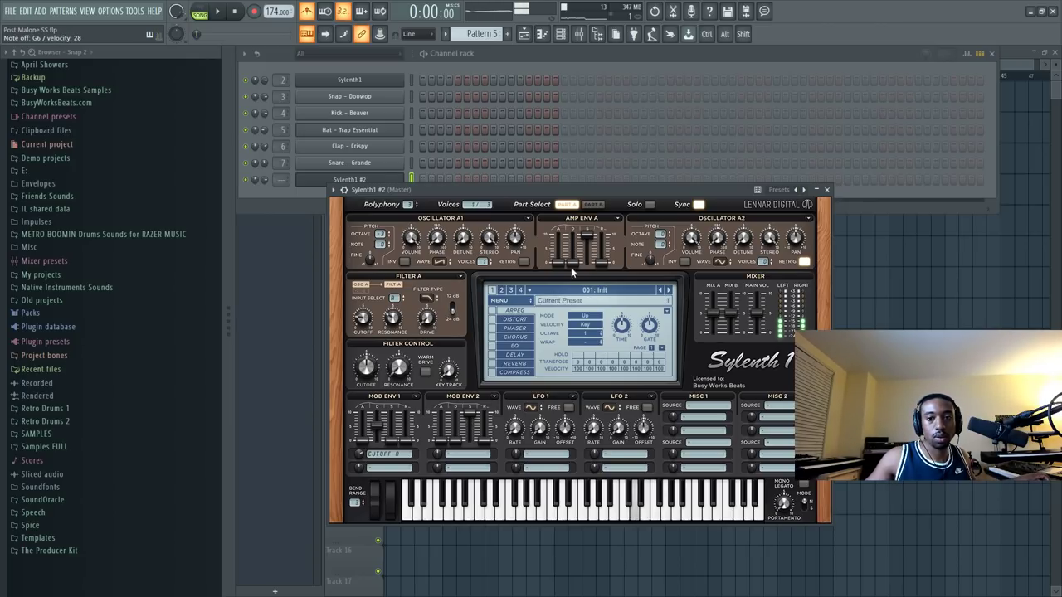
{"action": "left_click_drag", "start_coordinate": [359, 462], "coordinate": [361, 468]}
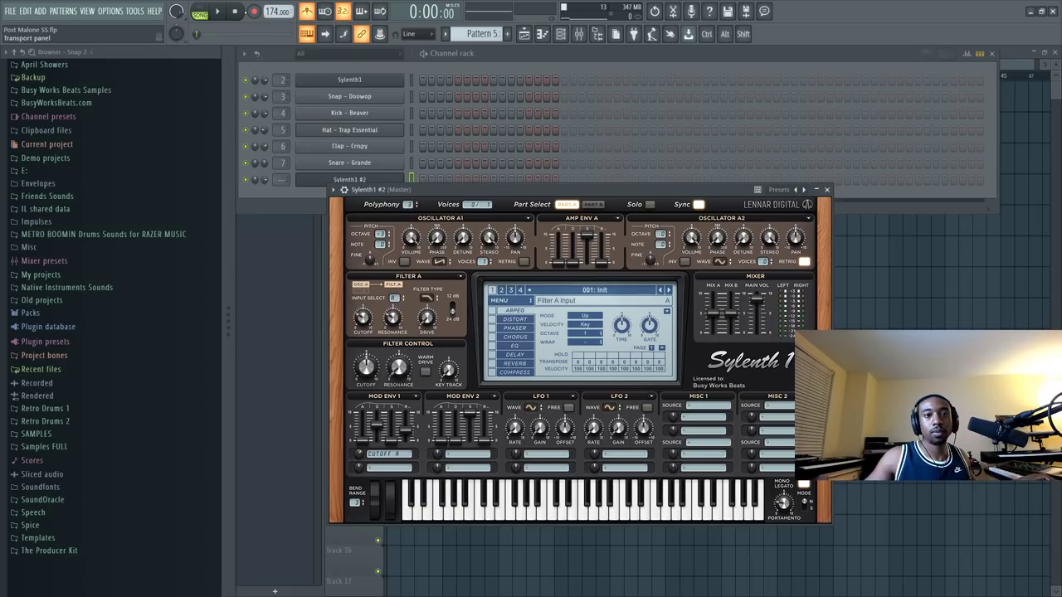
Record a 16-bar bass line with the new Sylenth1 into Pattern 5 and play it back.
{"action": "key", "text": "r"}
{"action": "left_click", "coordinate": [545, 417]}
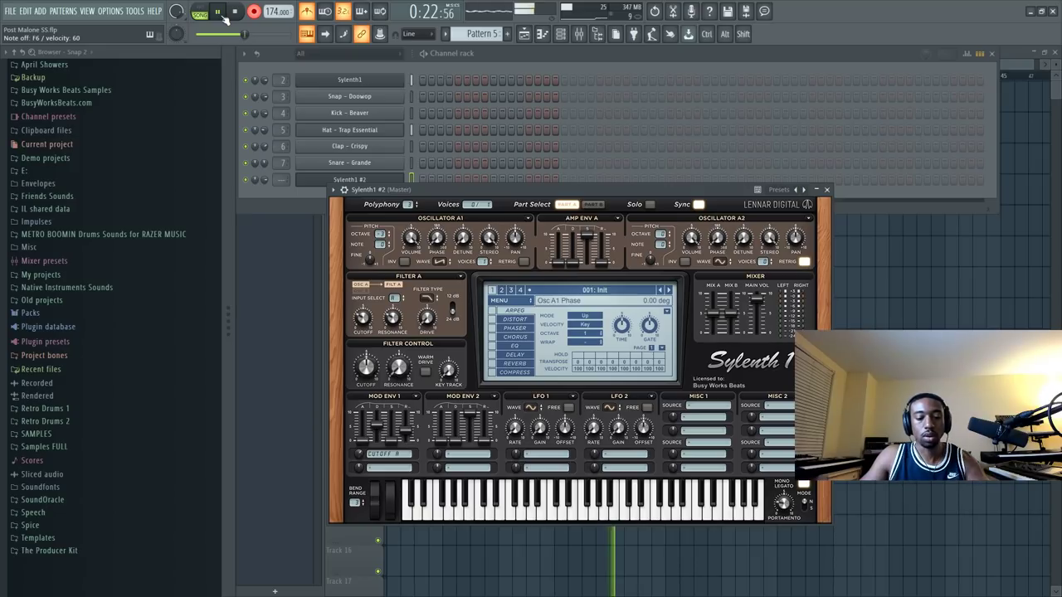
{"action": "left_click", "coordinate": [234, 10]}
{"action": "key", "text": "space"}
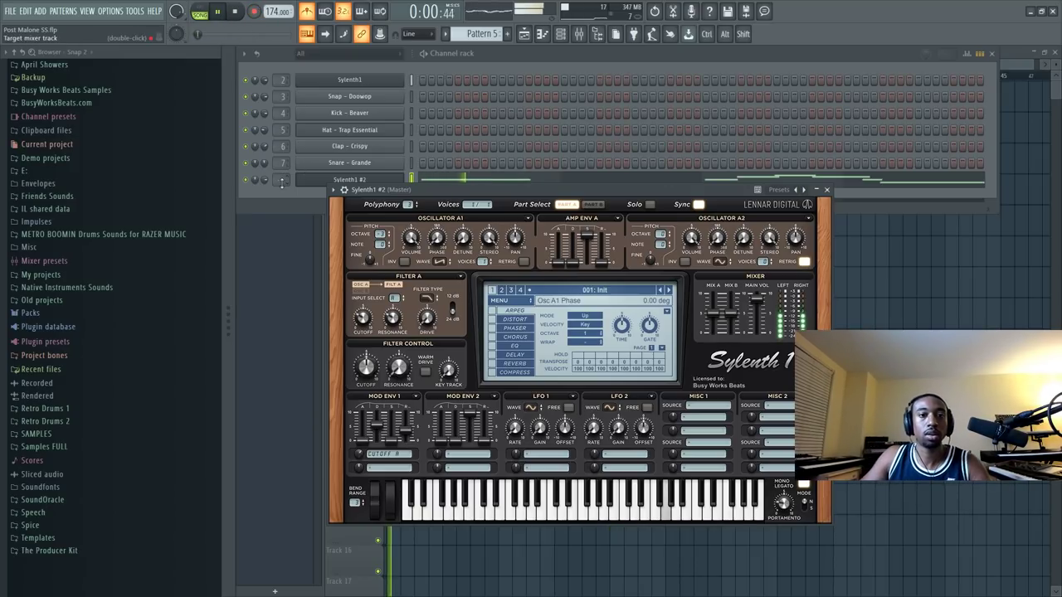
Route the Sylenth1 #2 channel to mixer insert 8 and lower the synth's main volume to about 5.09.
{"action": "left_click_drag", "start_coordinate": [282, 179], "coordinate": [282, 162]}
{"action": "key", "text": "space"}
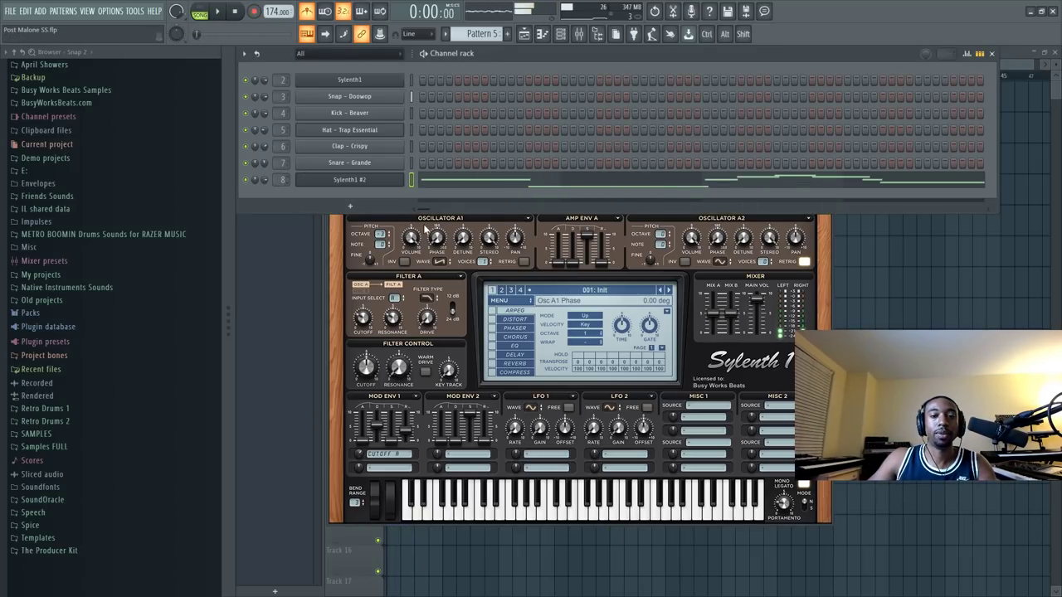
{"action": "left_click", "coordinate": [469, 311]}
{"action": "key", "text": "space"}
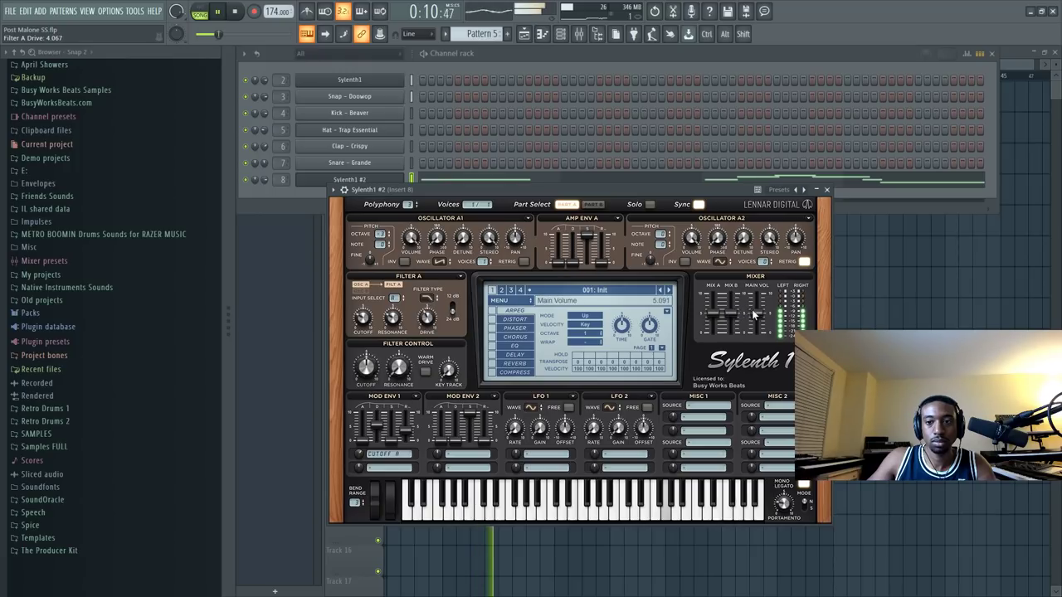
{"action": "left_click", "coordinate": [930, 296]}
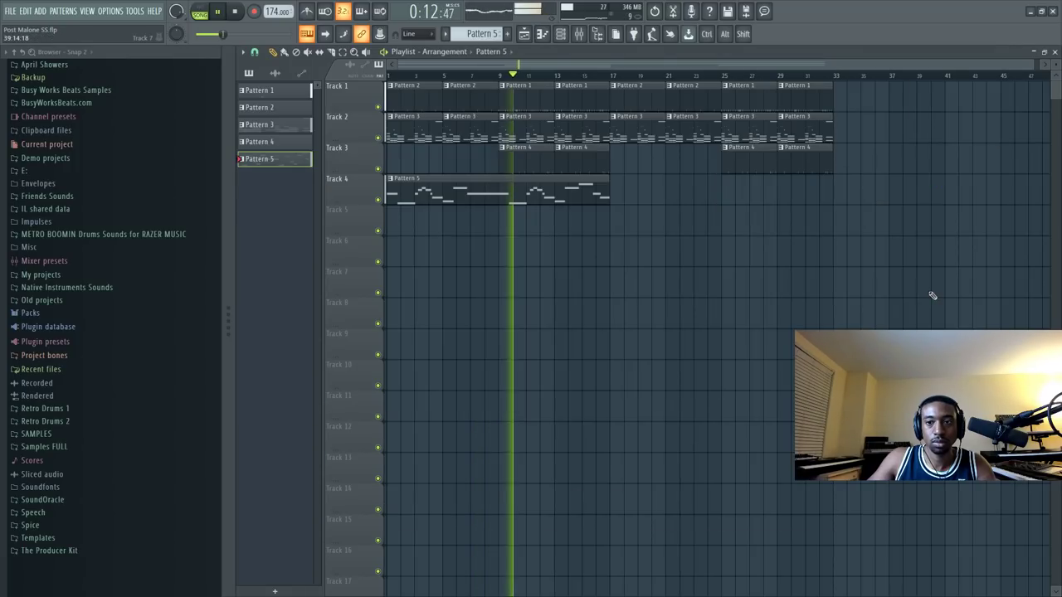
Reduce Sylenth1 #2's Filter A resonance to 0.333 and widen Oscillator A1 with extra voices and stereo at about 5.13.
{"action": "left_click", "coordinate": [560, 34]}
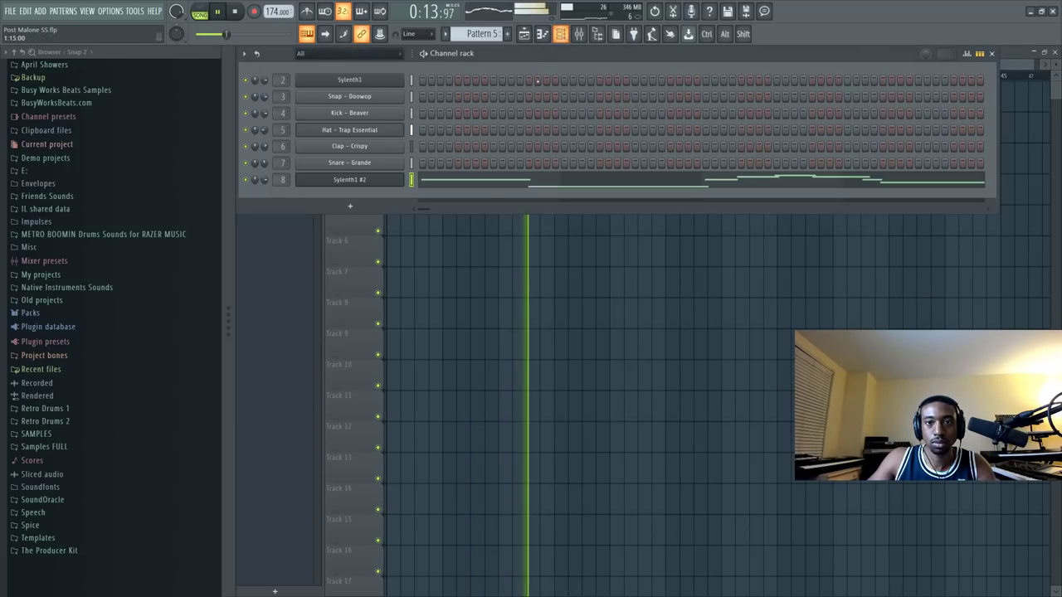
{"action": "left_click", "coordinate": [379, 184]}
{"action": "left_click_drag", "start_coordinate": [396, 324], "coordinate": [395, 359]}
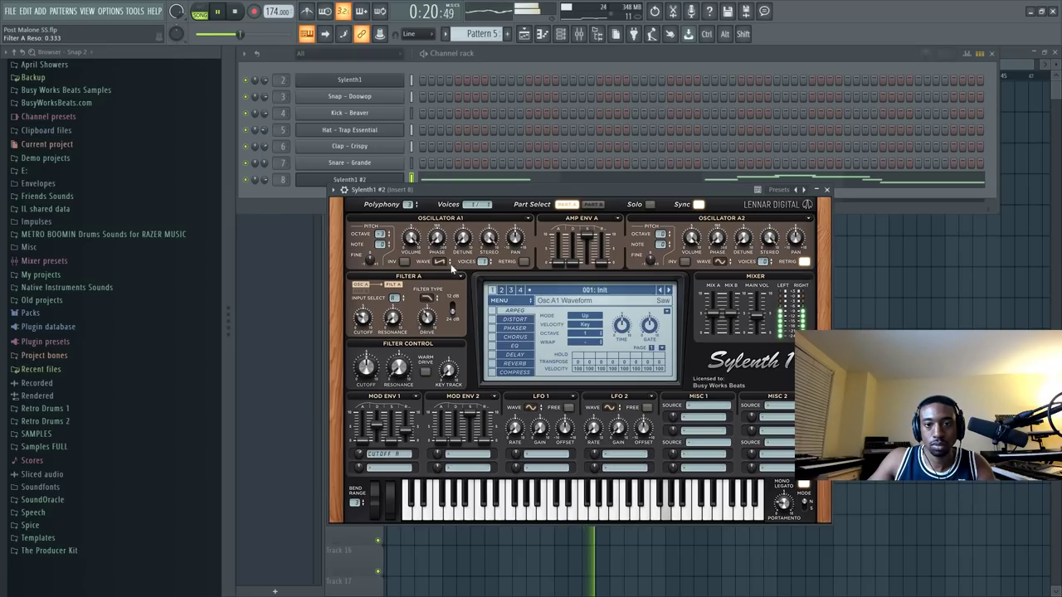
{"action": "key", "text": "space"}
{"action": "key", "text": "space"}
{"action": "left_click_drag", "start_coordinate": [479, 236], "coordinate": [483, 322]}
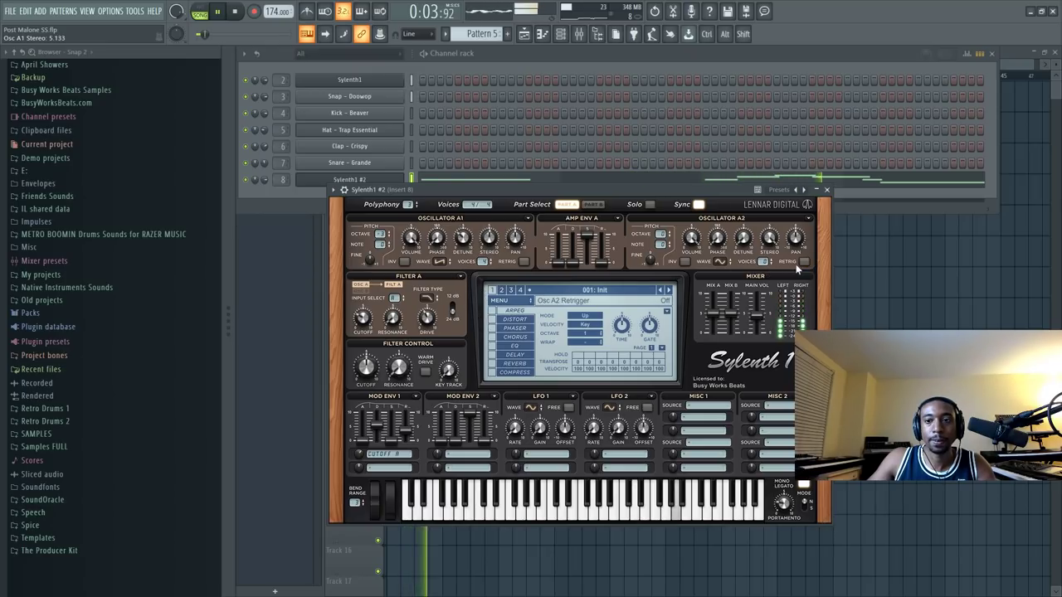
Activate one voice on Oscillator A2 and match the octave settings of Oscillators A1 and A2.
{"action": "left_click", "coordinate": [661, 234]}
{"action": "left_click_drag", "start_coordinate": [666, 235], "coordinate": [665, 287]}
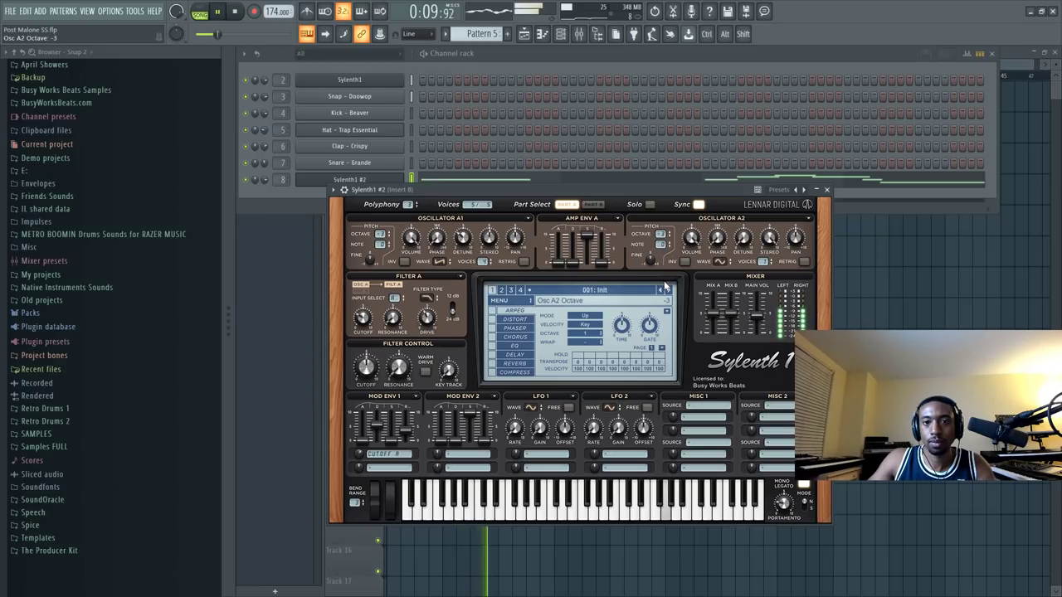
{"action": "left_click", "coordinate": [388, 234]}
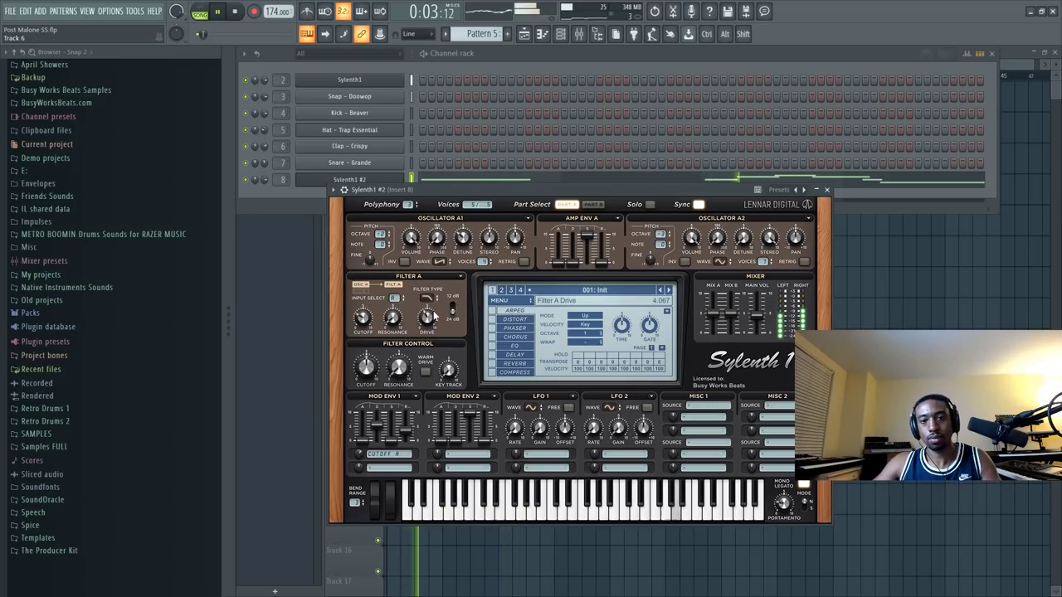
Raise the Filter A cutoff to about 3.57, lengthen the amp envelope release to about 2.65, and close the synth.
{"action": "left_click_drag", "start_coordinate": [751, 305], "coordinate": [752, 304]}
{"action": "left_click_drag", "start_coordinate": [367, 322], "coordinate": [364, 311]}
{"action": "left_click_drag", "start_coordinate": [755, 312], "coordinate": [757, 323]}
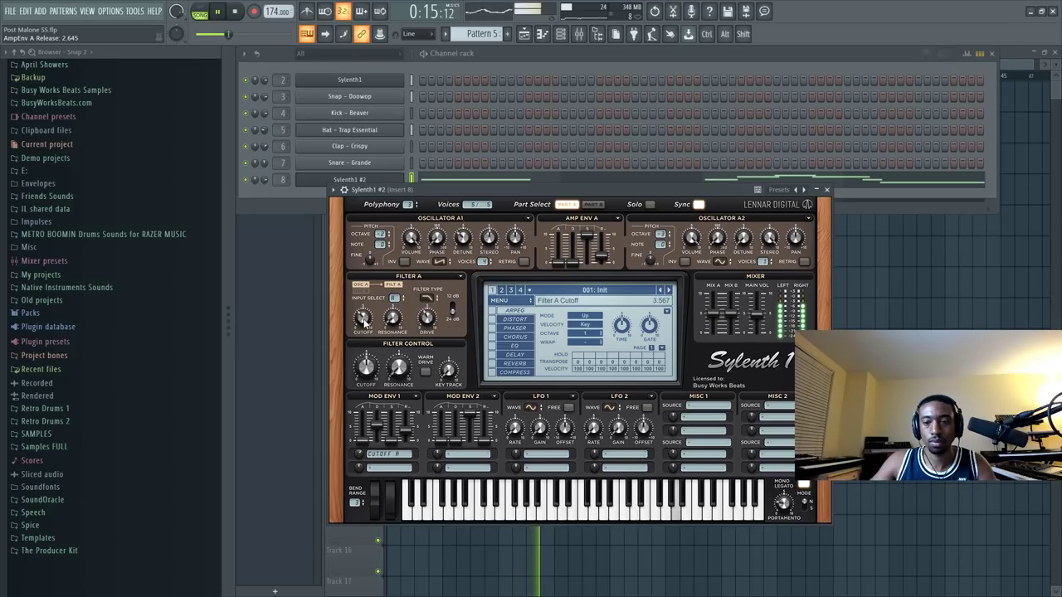
{"action": "right_click", "coordinate": [923, 345]}
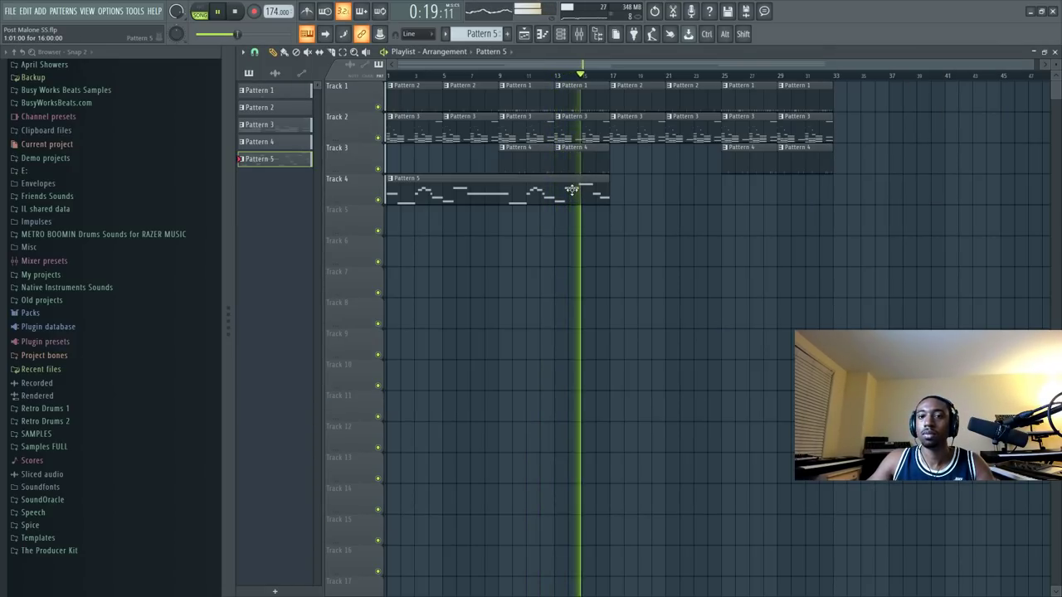
Place a second Pattern 5 clip at bar 17 on Track 4 and lower the Insert 8 fader slightly.
{"action": "left_click", "coordinate": [649, 192]}
{"action": "key", "text": "F9"}
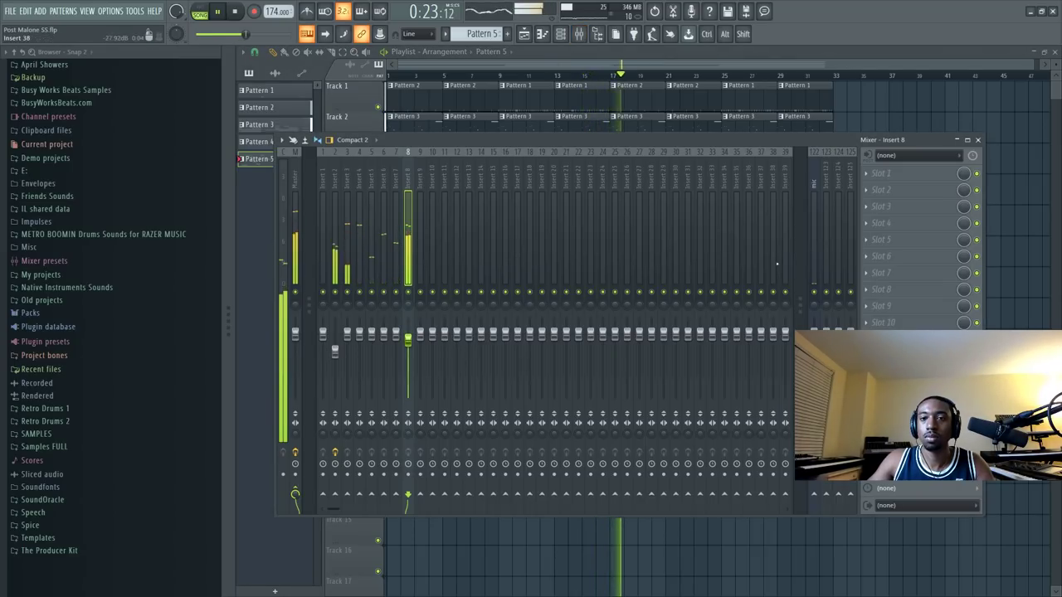
{"action": "key", "text": "F9"}
Save the project and bring the Insert 8 fader down a little further during playback.
{"action": "key", "text": "ctrl+s"}
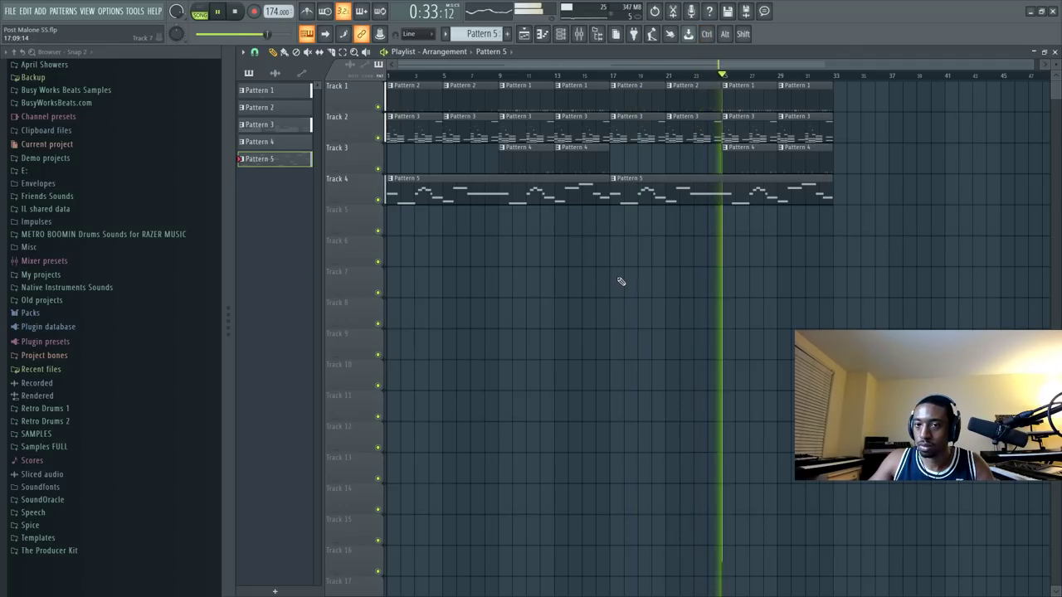
{"action": "left_click", "coordinate": [560, 33]}
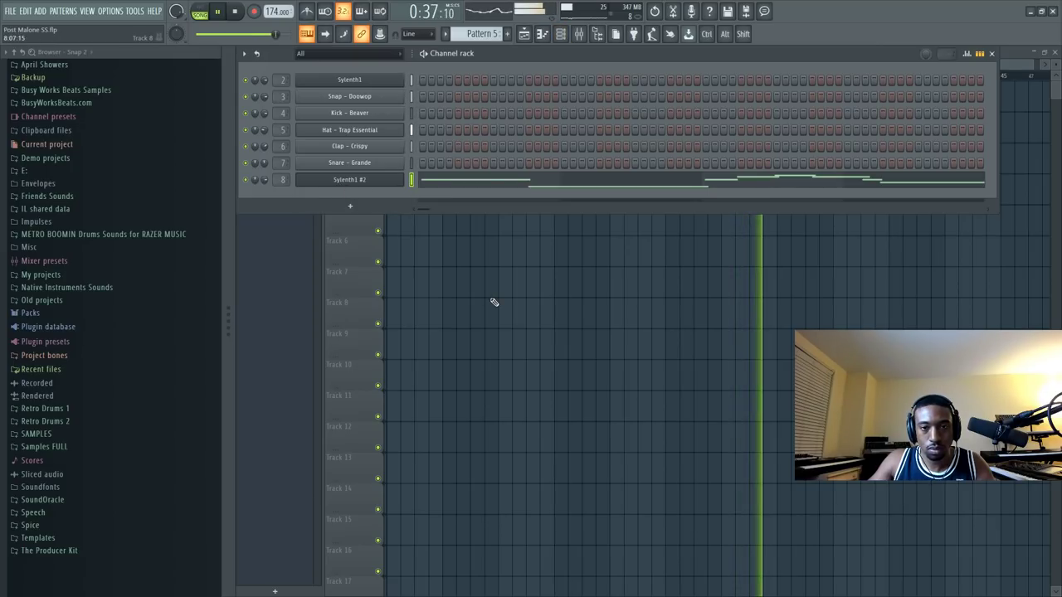
{"action": "left_click", "coordinate": [578, 33]}
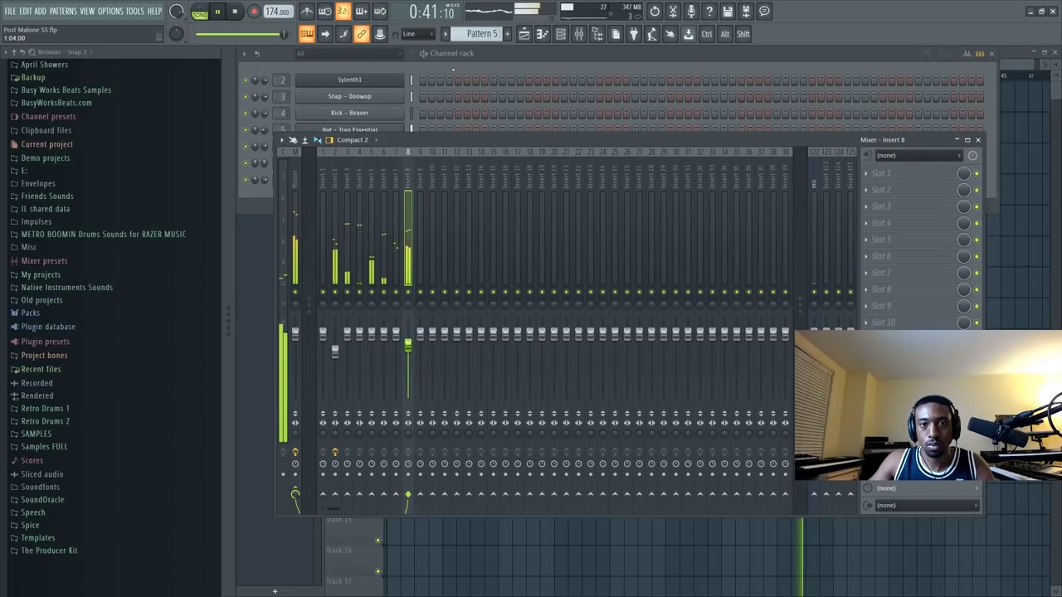
{"action": "left_click", "coordinate": [452, 70]}
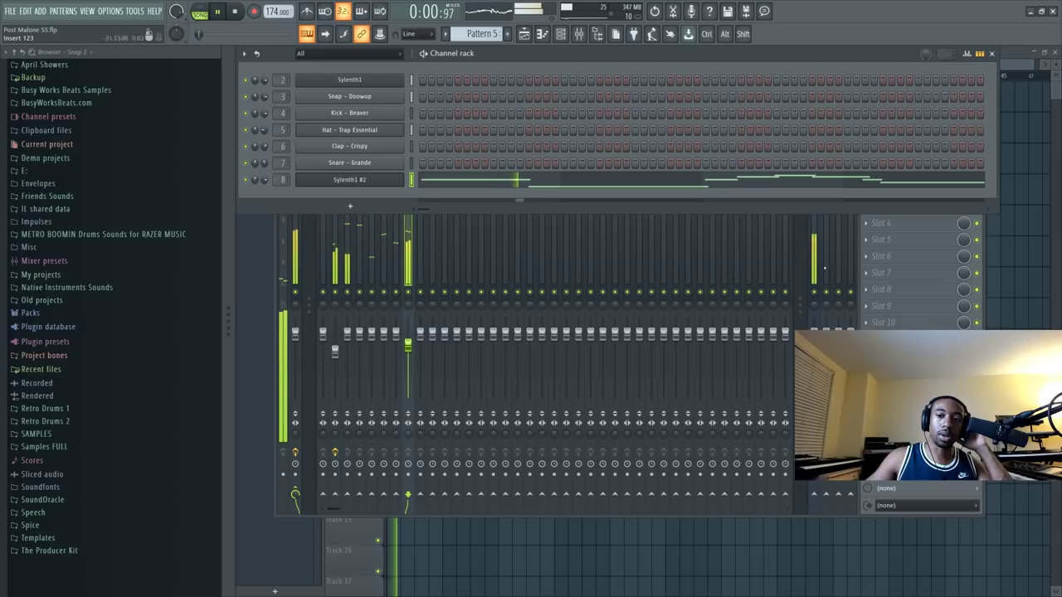
Delete the Pattern 5 clip at bar 1 from Track 4 in the playlist and save the project.
{"action": "key", "text": "F5"}
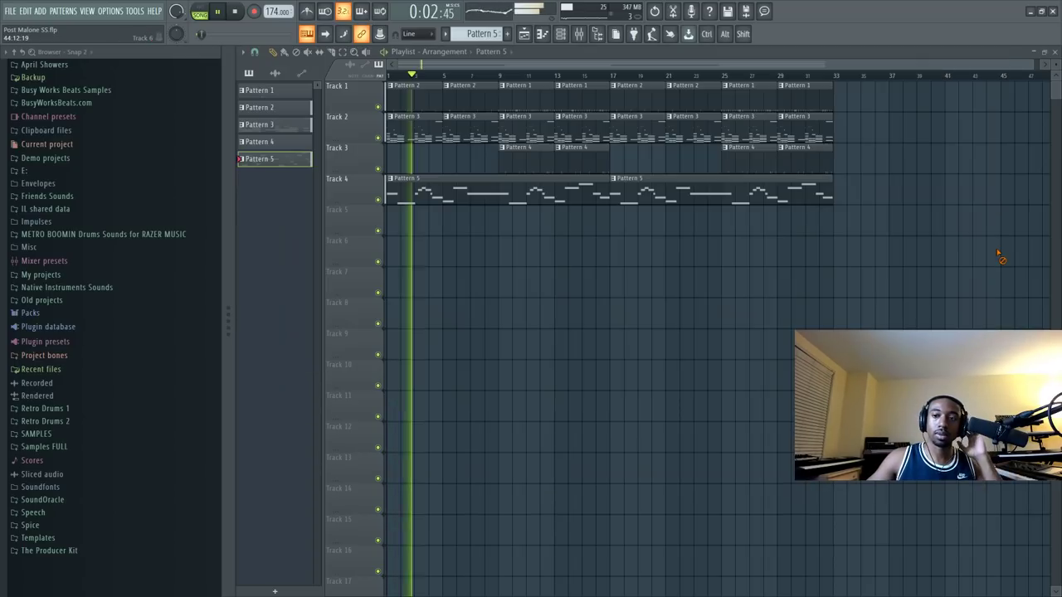
{"action": "right_click", "coordinate": [550, 193]}
{"action": "key", "text": "ctrl+s"}
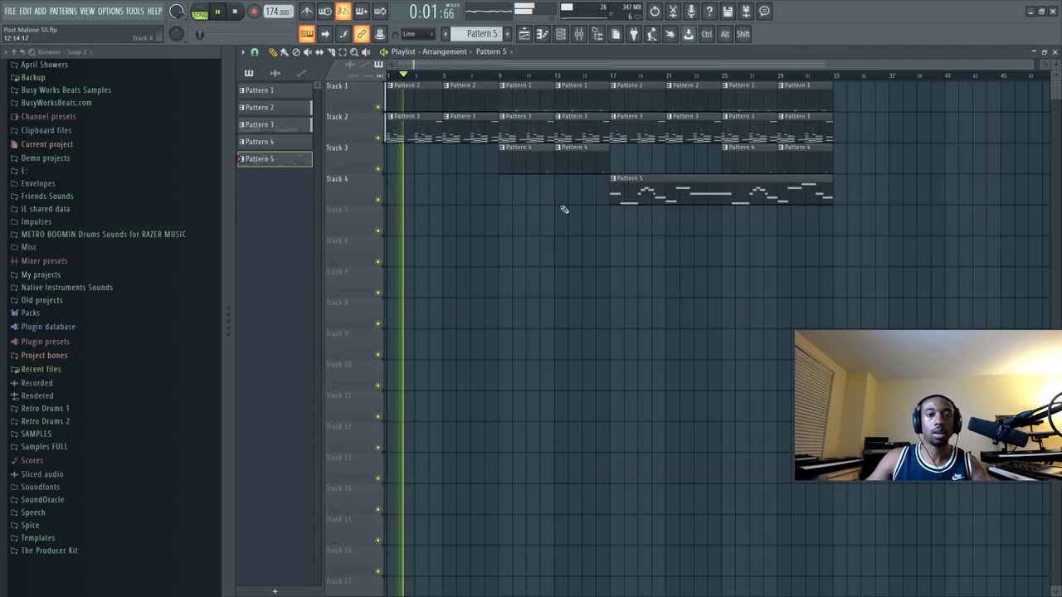
Load Fruity Reeverb 2 into the first effect slot of mixer track Insert 123.
{"action": "left_click", "coordinate": [583, 37]}
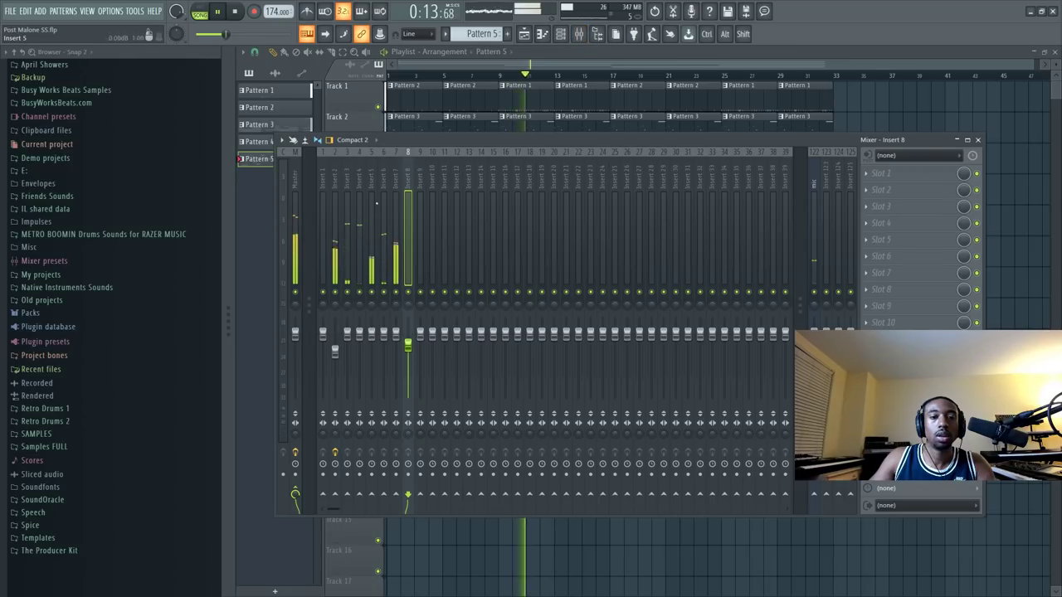
{"action": "left_click", "coordinate": [812, 185]}
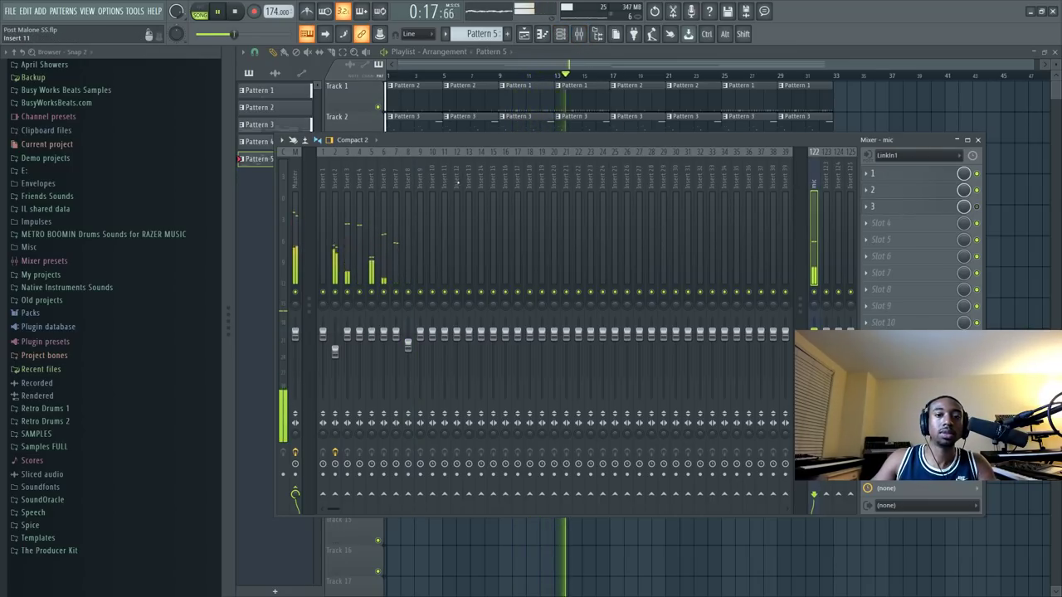
{"action": "left_click", "coordinate": [826, 185]}
{"action": "left_click", "coordinate": [884, 175]}
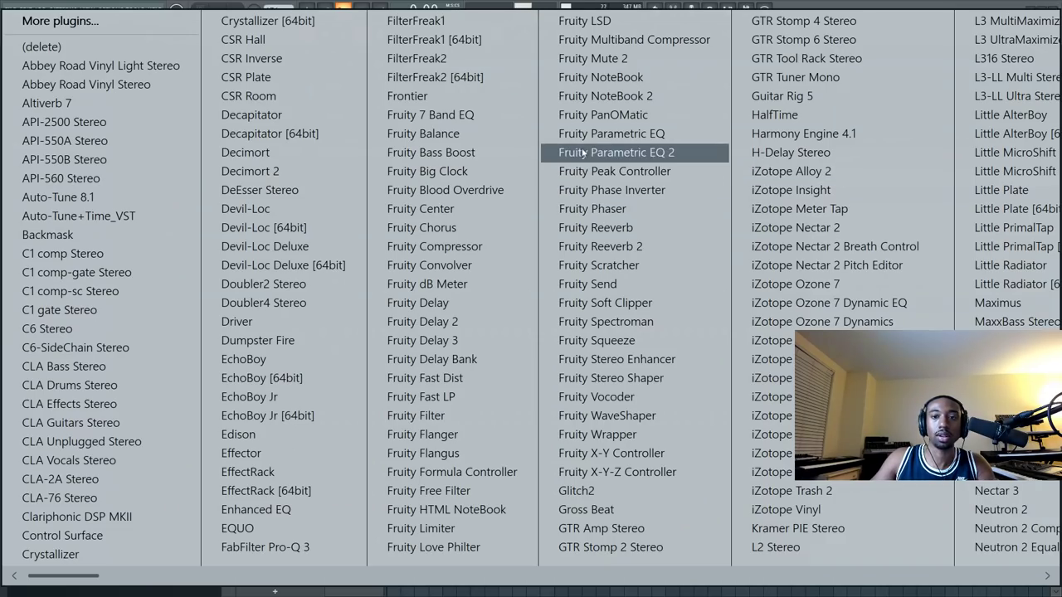
{"action": "left_click", "coordinate": [680, 253]}
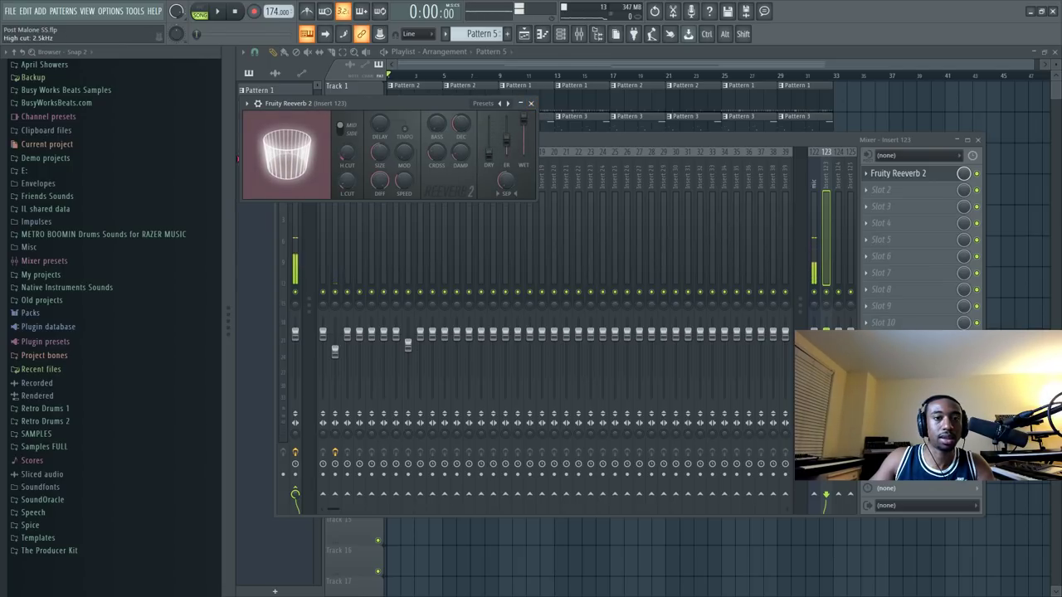
Route the mic track to Insert 123 as a reverb send, and close the Fruity Reeverb 2 window.
{"action": "left_click", "coordinate": [813, 204]}
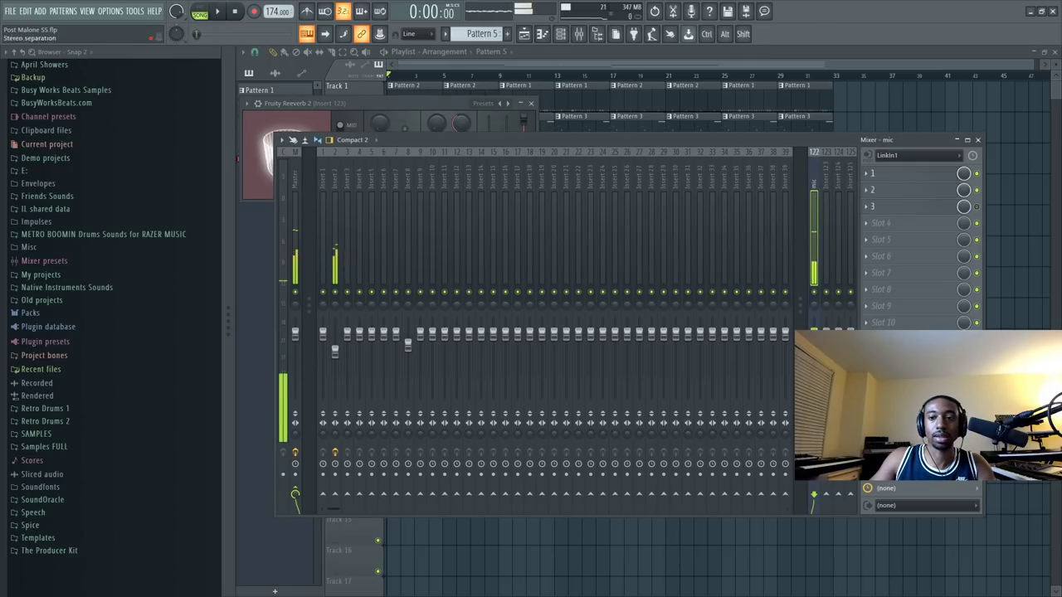
{"action": "left_click", "coordinate": [826, 495]}
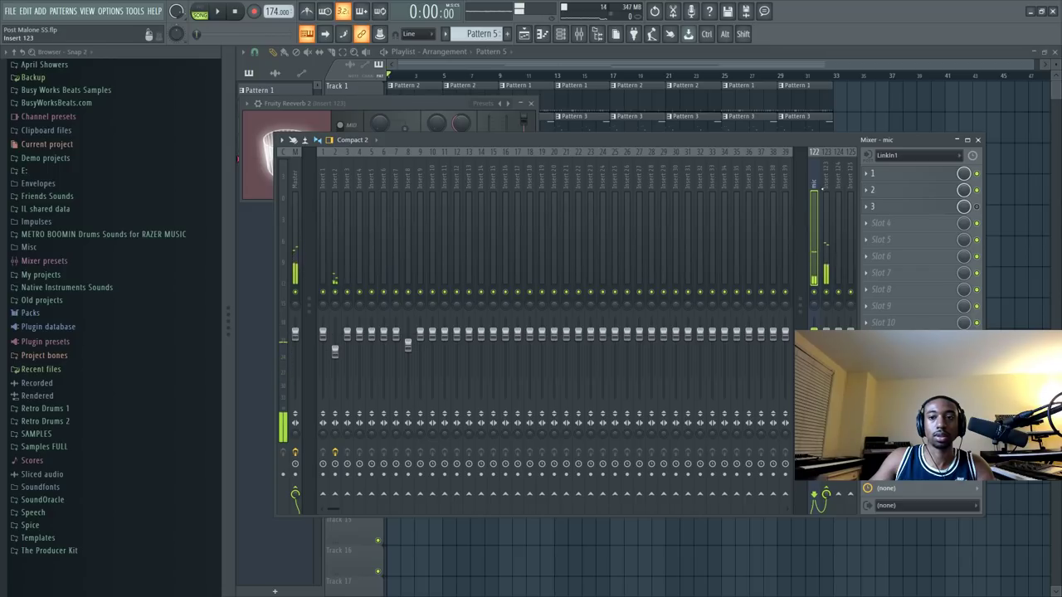
{"action": "left_click", "coordinate": [830, 175]}
{"action": "left_click", "coordinate": [440, 124]}
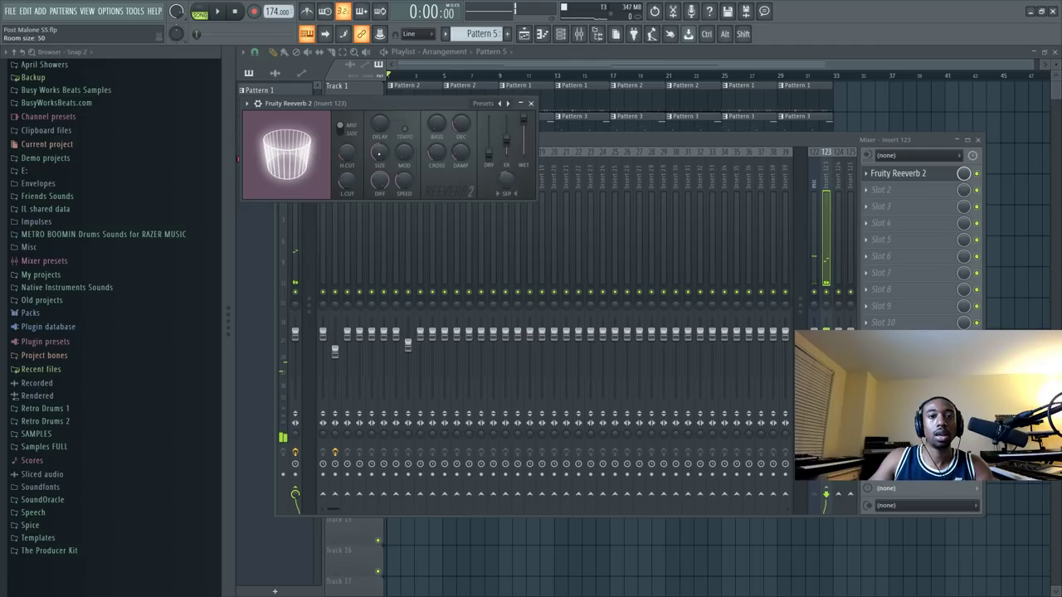
{"action": "left_click", "coordinate": [531, 103]}
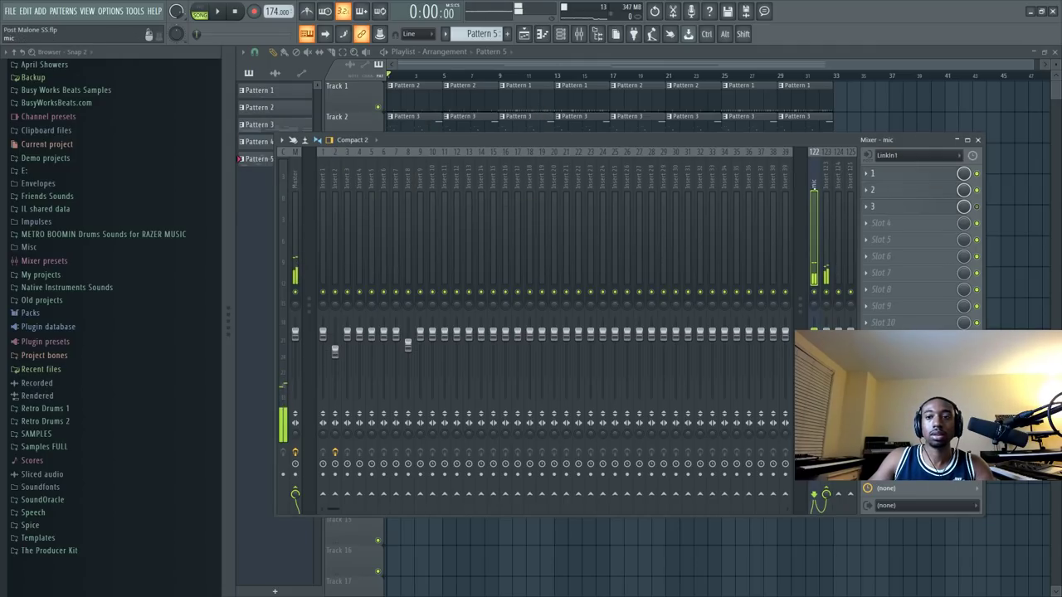
Open Auto-Tune 8 in slot 3 of the mic track and start playback of the song.
{"action": "left_click", "coordinate": [943, 209]}
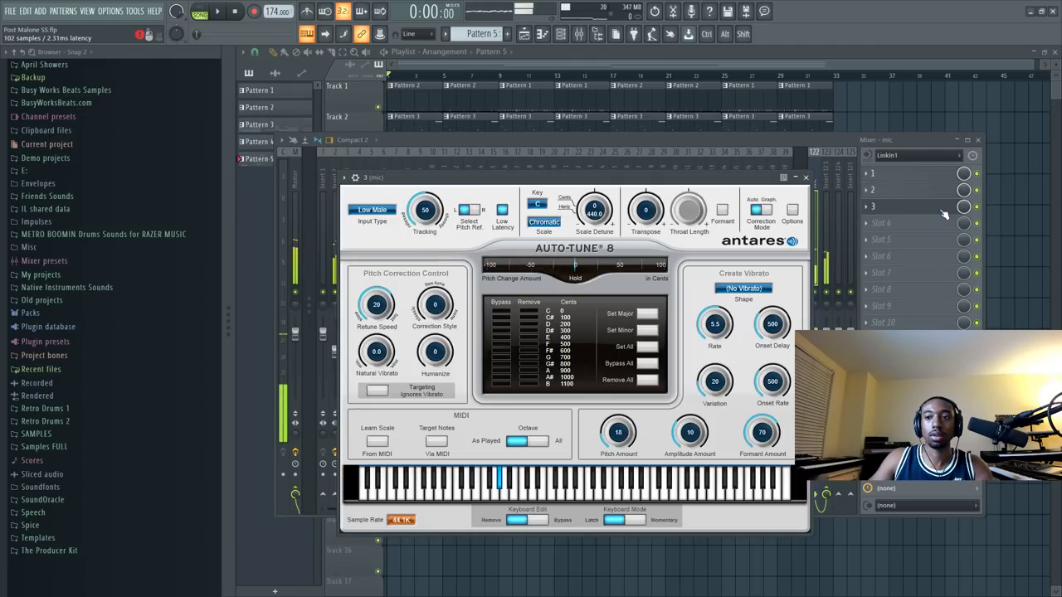
{"action": "key", "text": "space"}
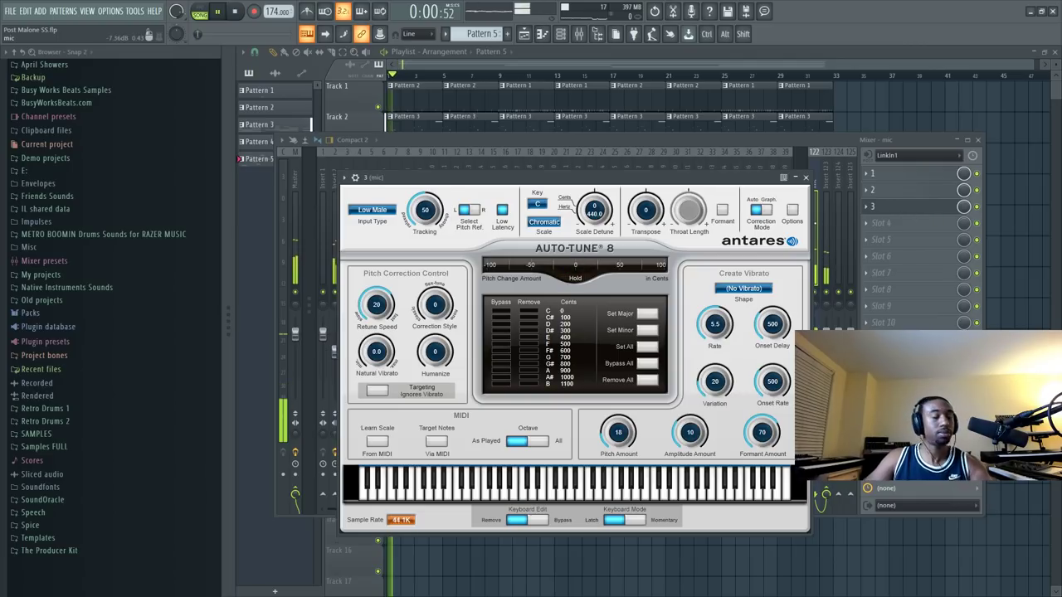
Add a 3x Osc channel and turn down its oscillator 2 and 3 mix levels, with Osc 2 at 0%.
{"action": "left_click", "coordinate": [561, 33]}
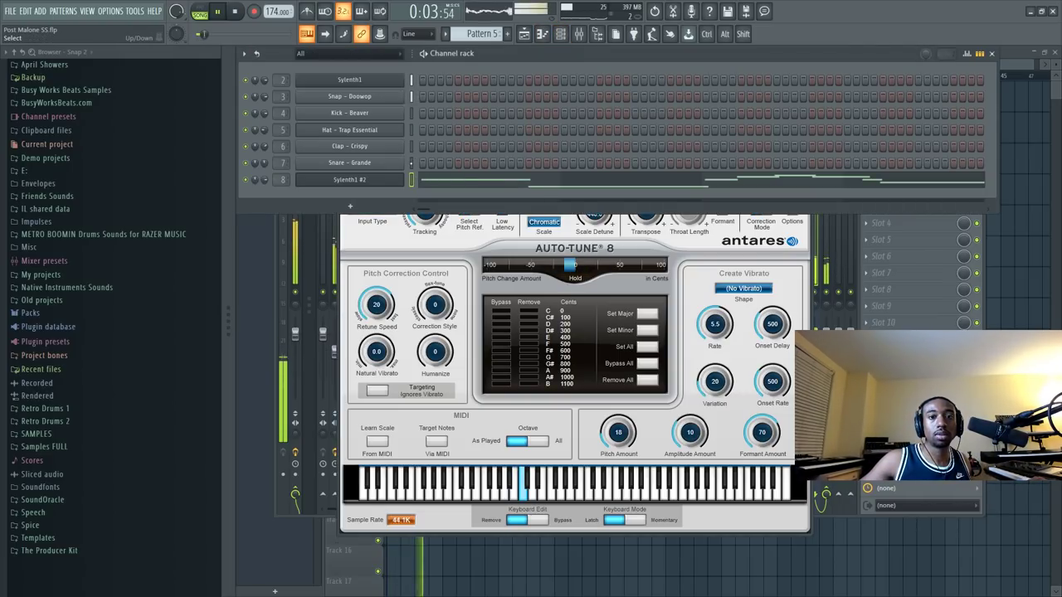
{"action": "left_click", "coordinate": [350, 205]}
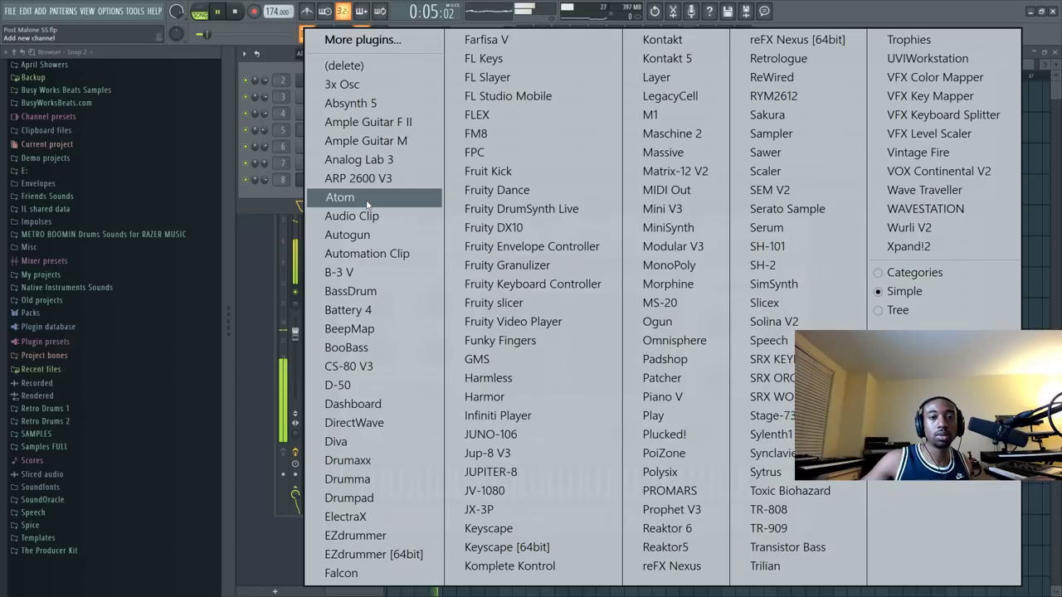
{"action": "left_click", "coordinate": [353, 86]}
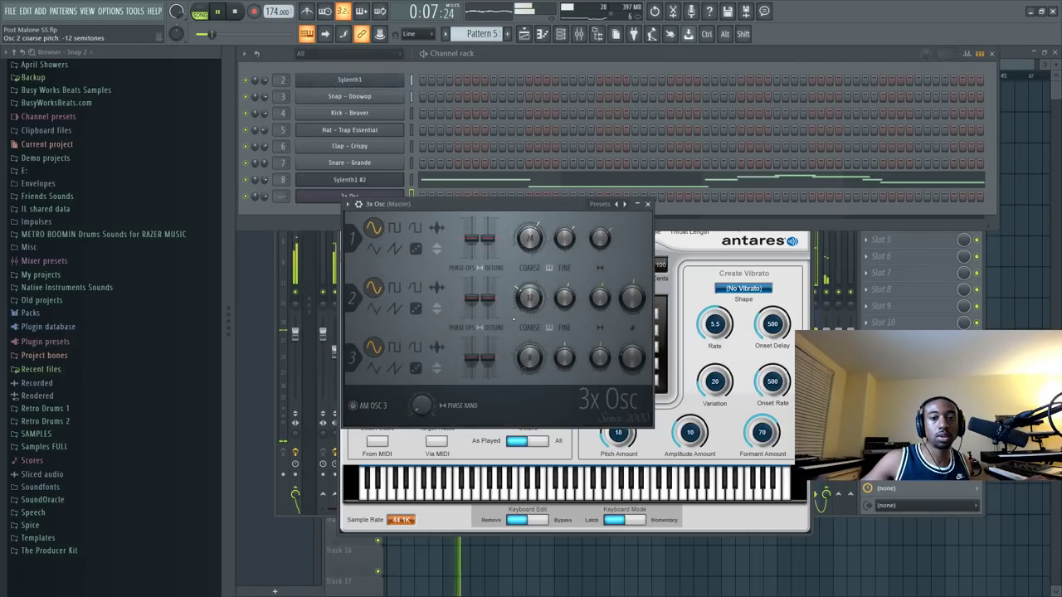
{"action": "left_click_drag", "start_coordinate": [632, 358], "coordinate": [632, 406]}
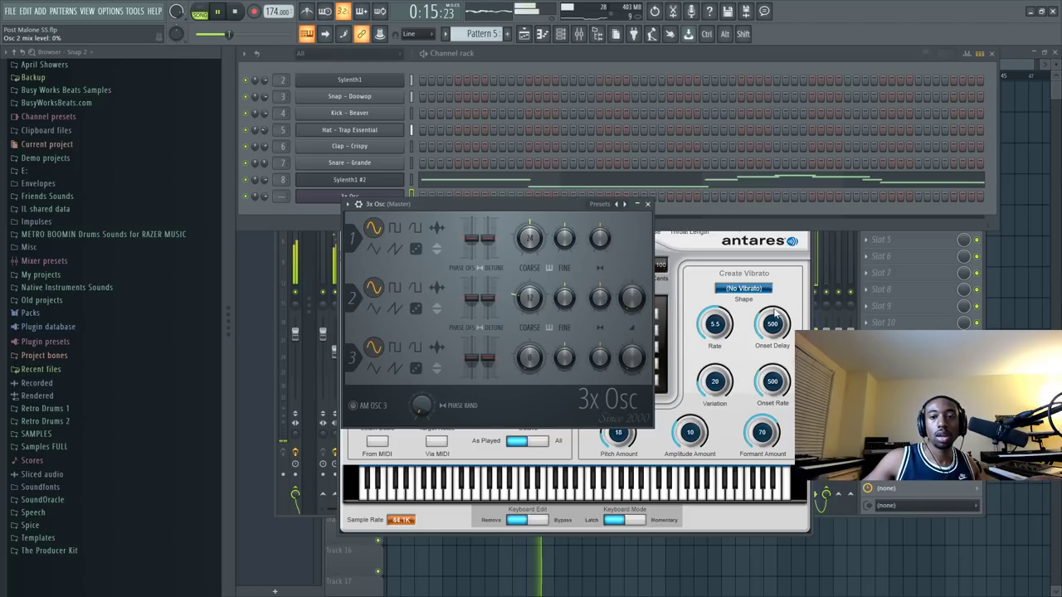
In Auto-Tune 8, set the vibrato shape to Sine Wave and its pitch amount to 48 cents.
{"action": "left_click", "coordinate": [661, 283]}
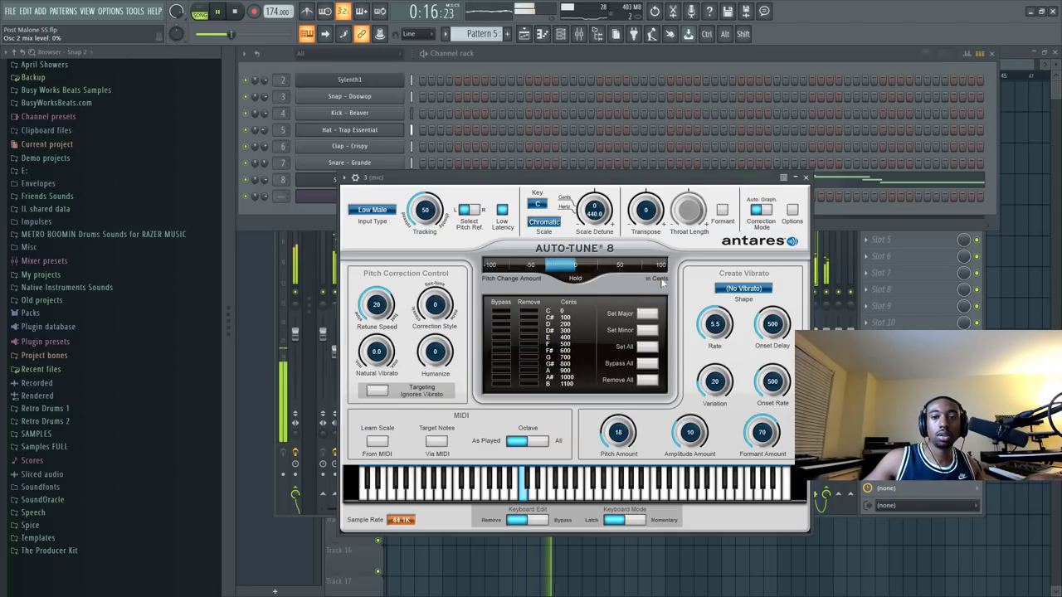
{"action": "left_click", "coordinate": [743, 288]}
{"action": "left_click", "coordinate": [740, 303]}
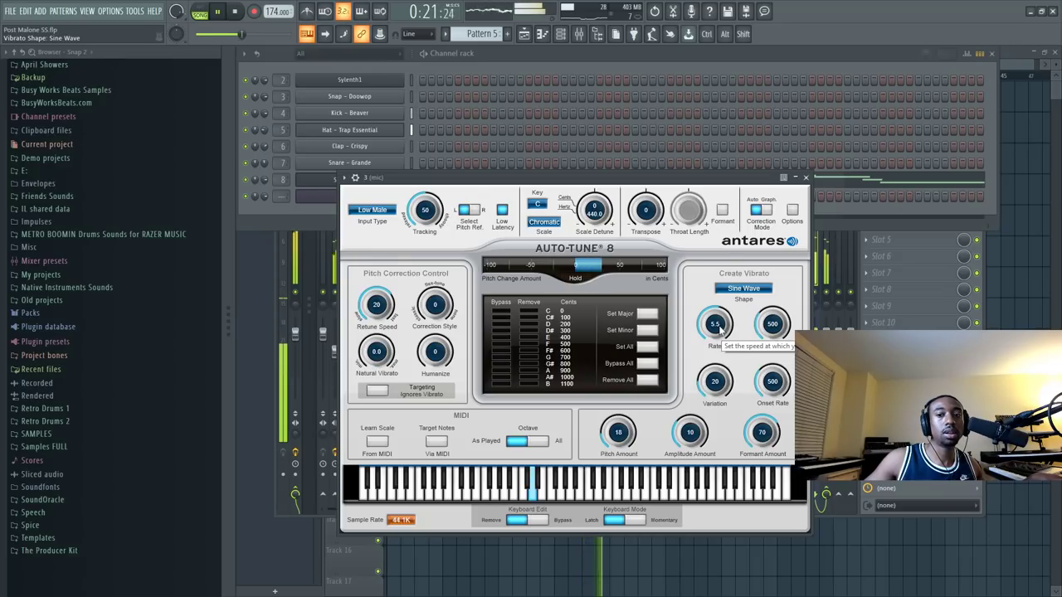
{"action": "mouse_move", "coordinate": [618, 436]}
{"action": "left_mouse_down"}
{"action": "mouse_move", "coordinate": [622, 421]}
{"action": "mouse_move", "coordinate": [617, 428]}
{"action": "left_mouse_up"}
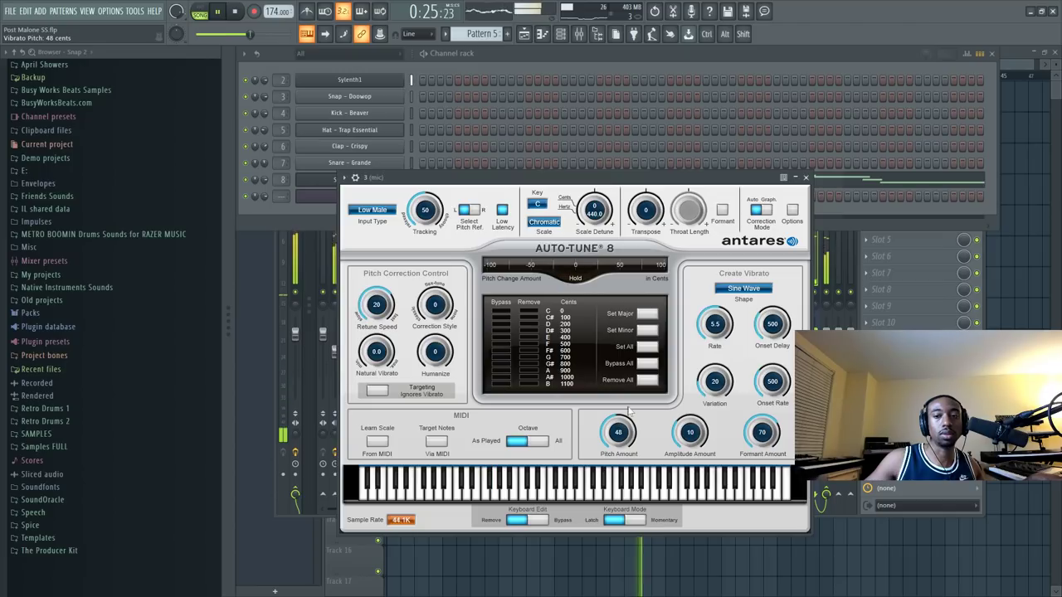
Adjust the mic track's send to Insert 123 in the mixer and reopen its Auto-Tune 8.
{"action": "key", "text": "F9"}
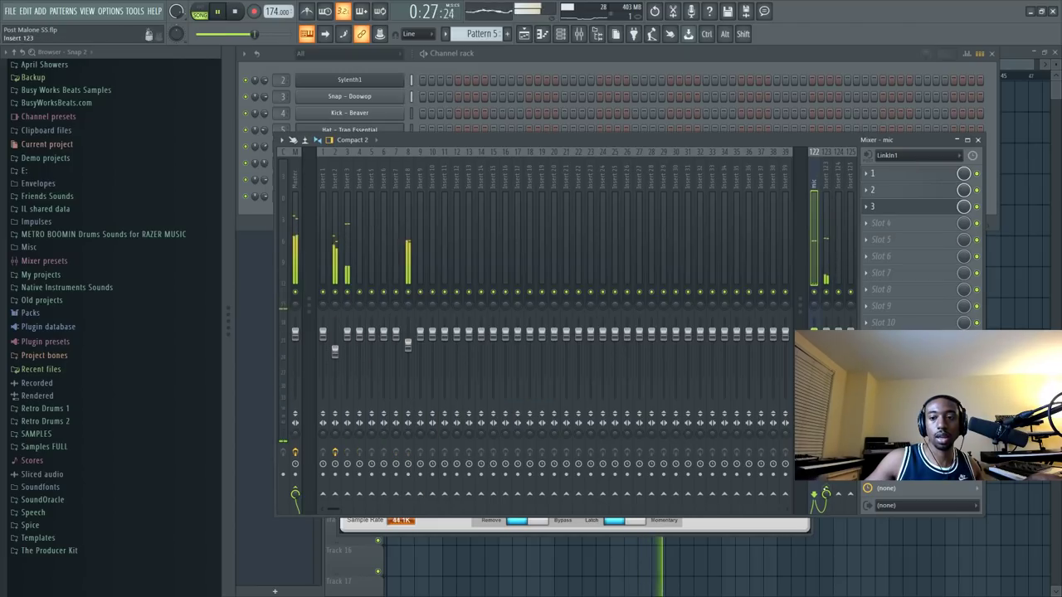
{"action": "left_click", "coordinate": [826, 493]}
{"action": "left_click", "coordinate": [927, 212]}
{"action": "left_click", "coordinate": [930, 209]}
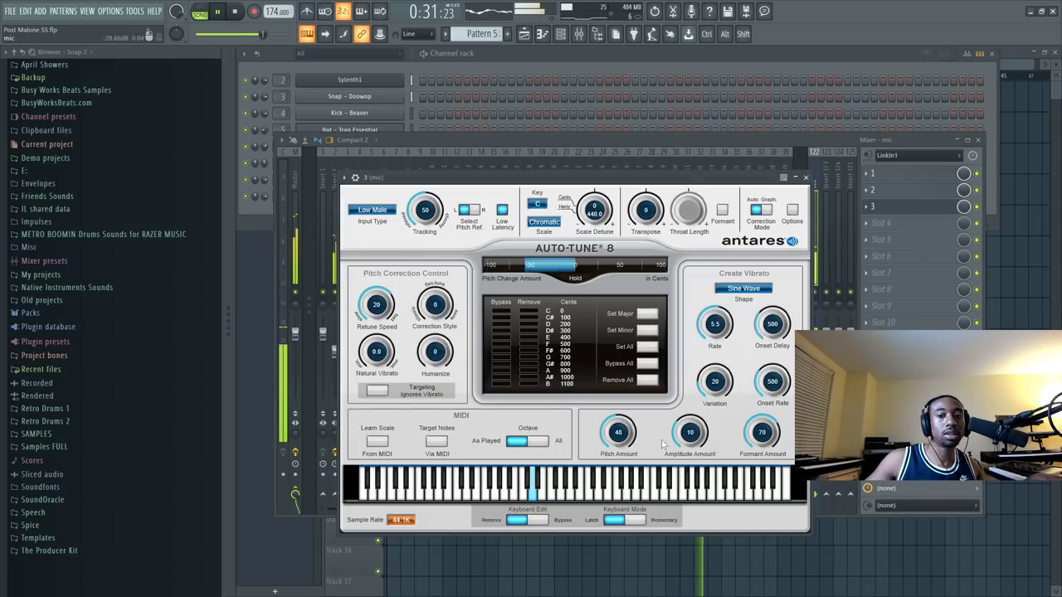
Set the vibrato rate to 6.4 Hz, the amplitude amount to 14% and the onset delay to 750 ms.
{"action": "left_click_drag", "start_coordinate": [692, 431], "coordinate": [693, 423]}
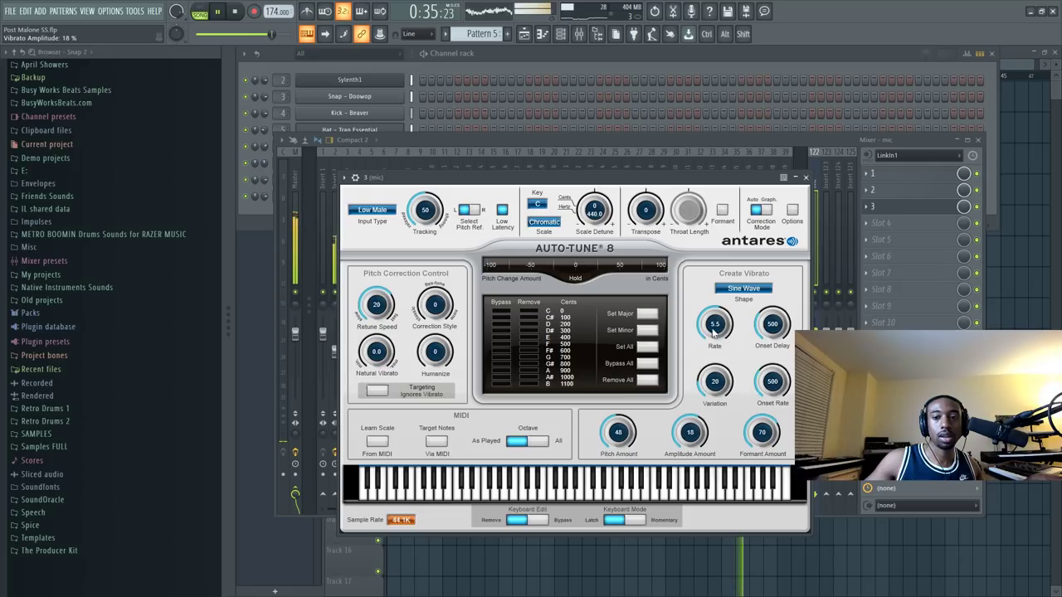
{"action": "left_click_drag", "start_coordinate": [713, 331], "coordinate": [730, 309]}
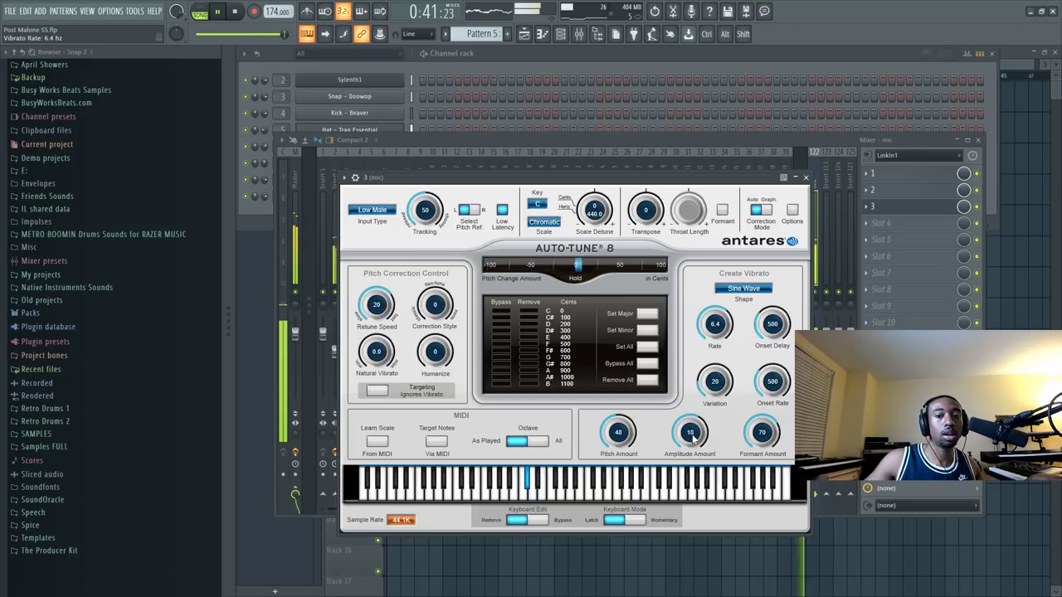
{"action": "left_click_drag", "start_coordinate": [694, 440], "coordinate": [695, 447]}
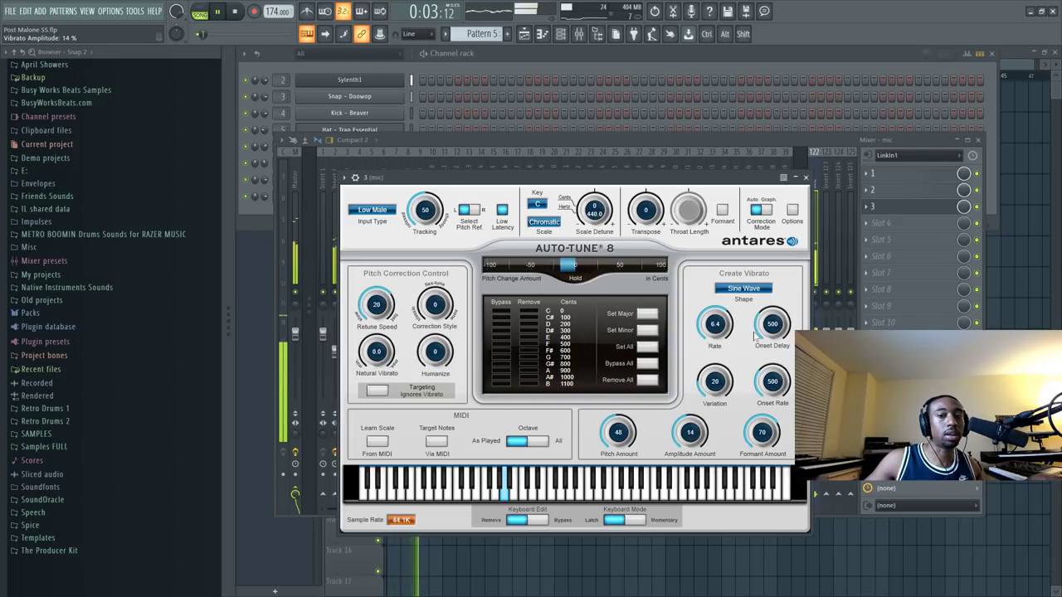
{"action": "left_click_drag", "start_coordinate": [766, 323], "coordinate": [772, 320]}
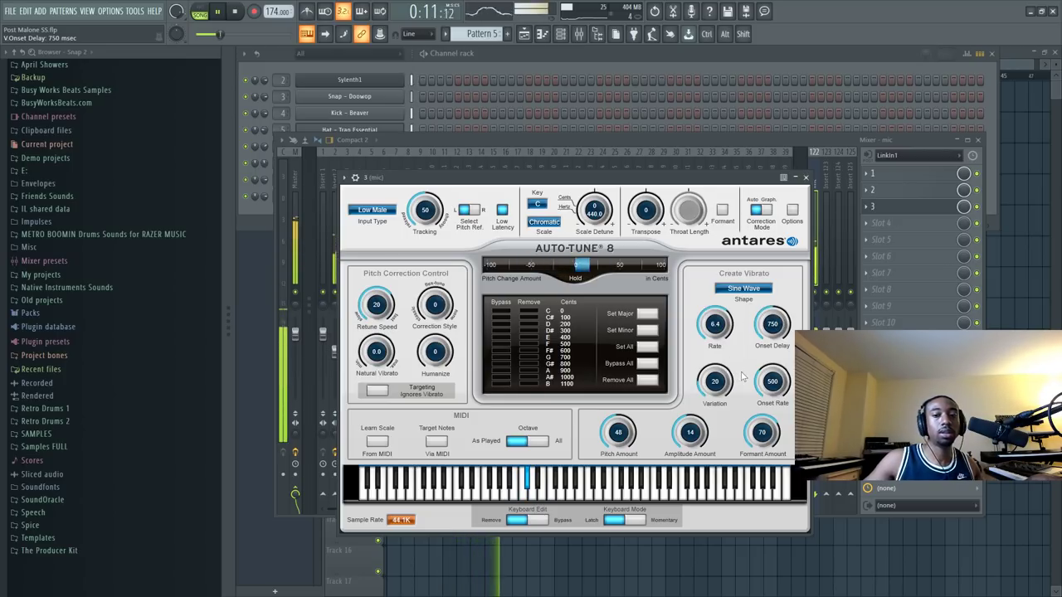
Remove C#, E, F#, G# and B from the Auto-Tune scale, and set Retune Speed to 0 and Correction Style to 45.
{"action": "left_click", "coordinate": [533, 316]}
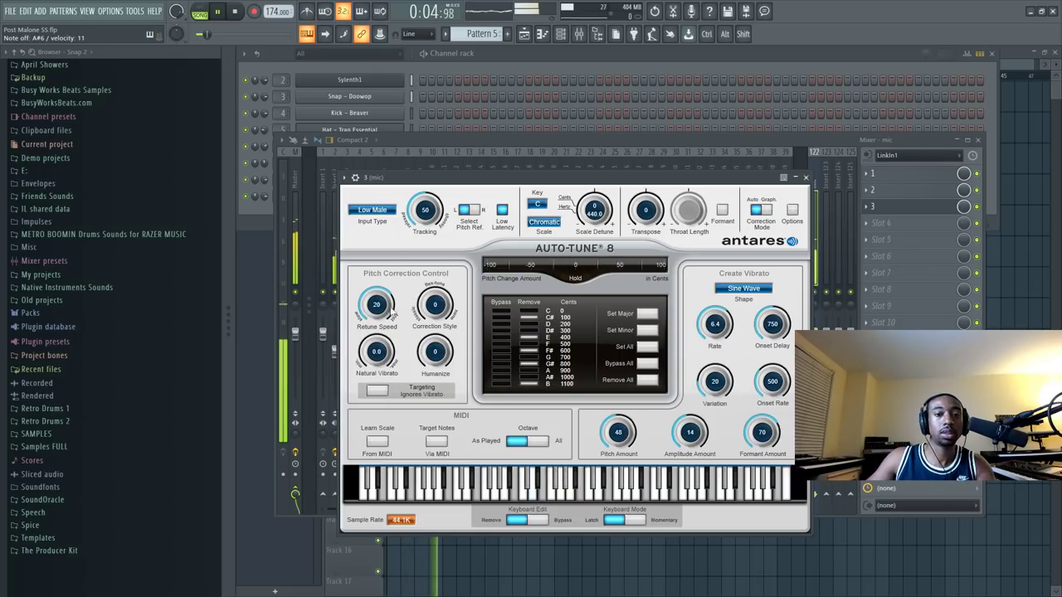
{"action": "left_click_drag", "start_coordinate": [377, 306], "coordinate": [433, 297]}
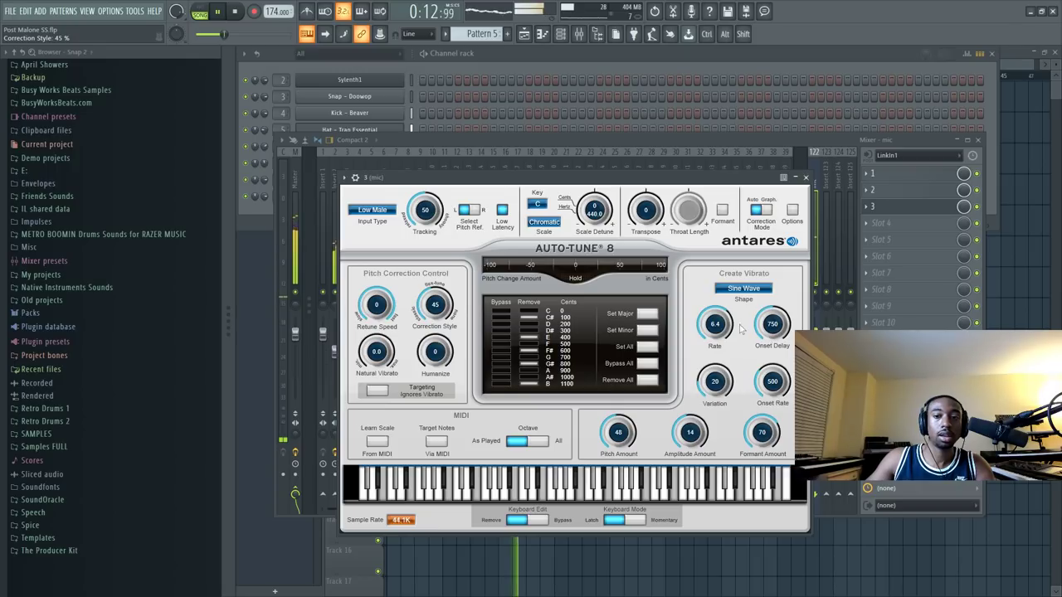
Set the vibrato onset delay to 554 ms, rate to 7.9 Hz, pitch amount to 47 cents and amplitude amount to 14%.
{"action": "left_click_drag", "start_coordinate": [770, 323], "coordinate": [762, 309]}
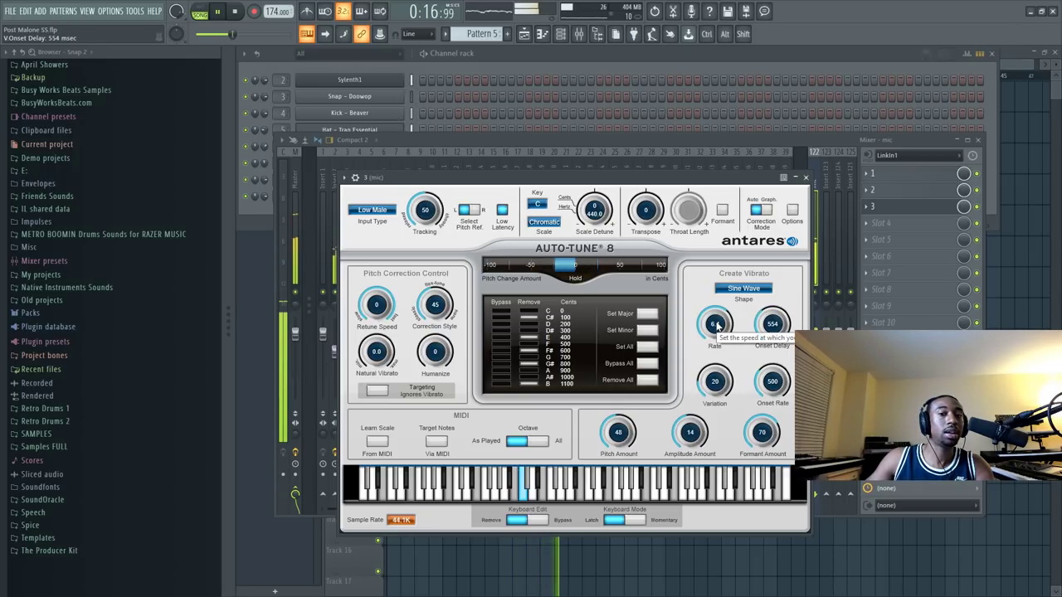
{"action": "left_click_drag", "start_coordinate": [717, 323], "coordinate": [745, 321]}
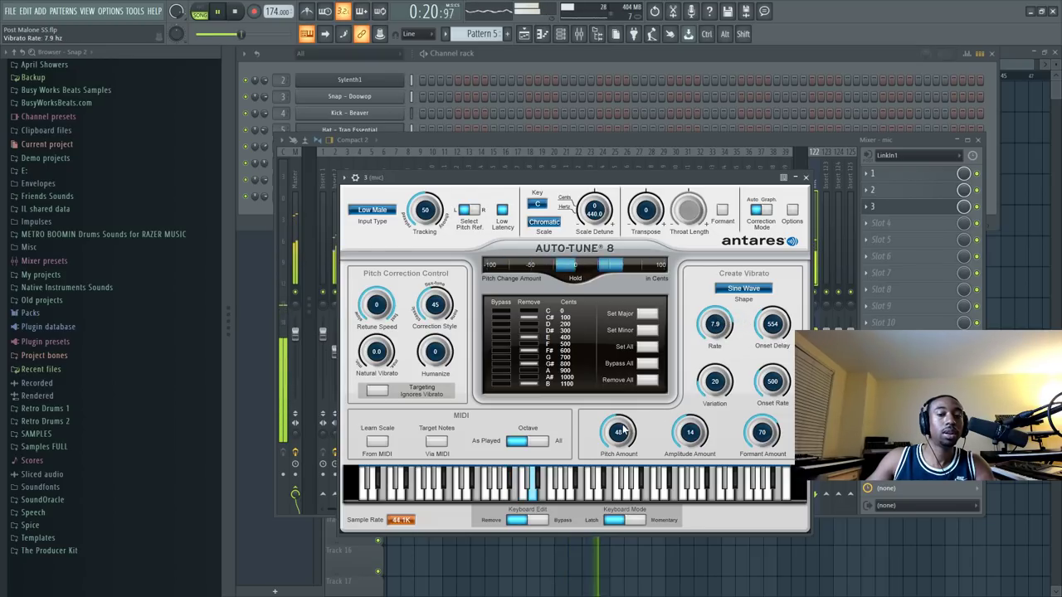
{"action": "left_click_drag", "start_coordinate": [618, 431], "coordinate": [615, 423]}
{"action": "mouse_move", "coordinate": [644, 382]}
{"action": "left_mouse_down"}
{"action": "mouse_move", "coordinate": [711, 321]}
{"action": "mouse_move", "coordinate": [628, 369]}
{"action": "left_mouse_up"}
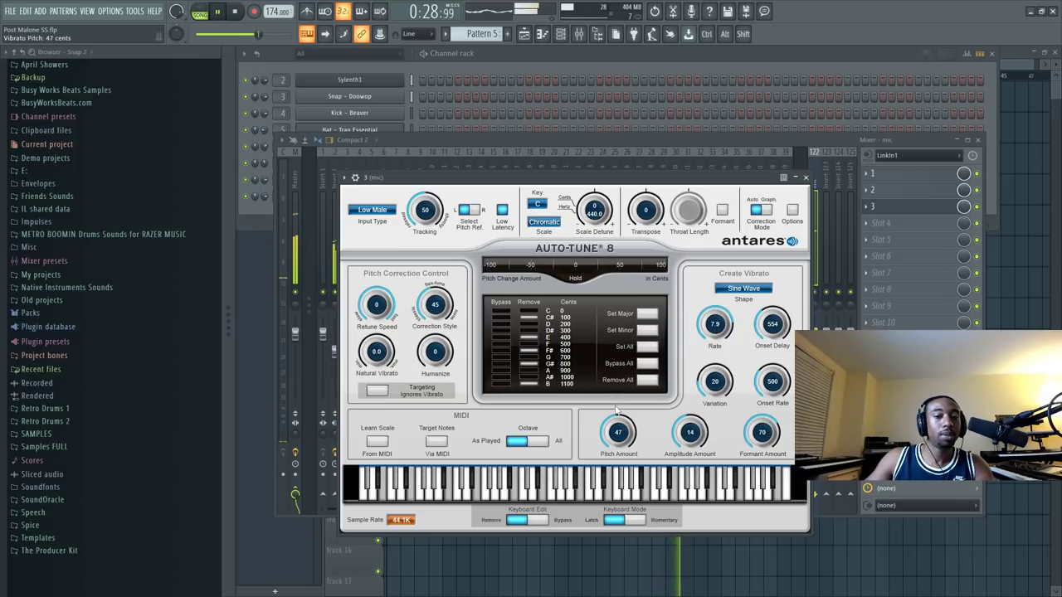
{"action": "left_click_drag", "start_coordinate": [685, 433], "coordinate": [682, 426]}
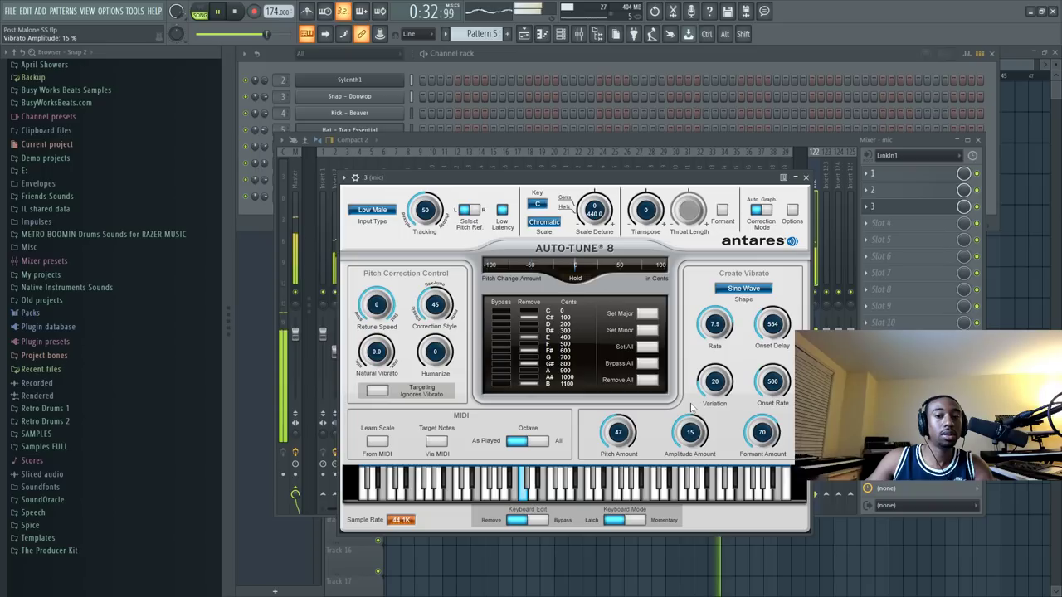
{"action": "left_click_drag", "start_coordinate": [692, 407], "coordinate": [692, 409]}
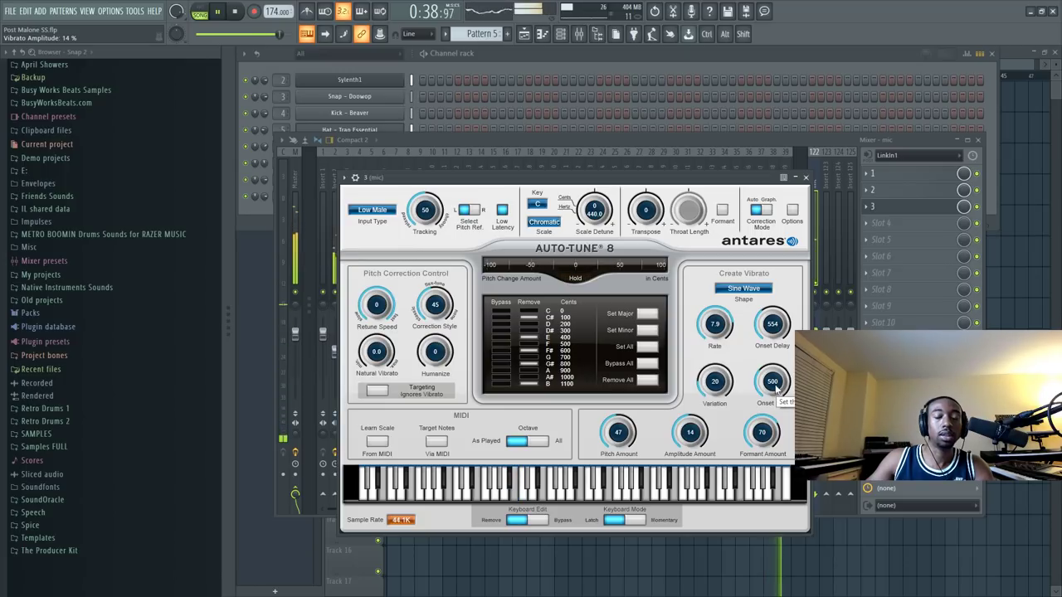
Reduce the vibrato rate to 5.1 Hz and the pitch amount to 32 cents, and close Auto-Tune 8.
{"action": "left_click_drag", "start_coordinate": [715, 324], "coordinate": [716, 302]}
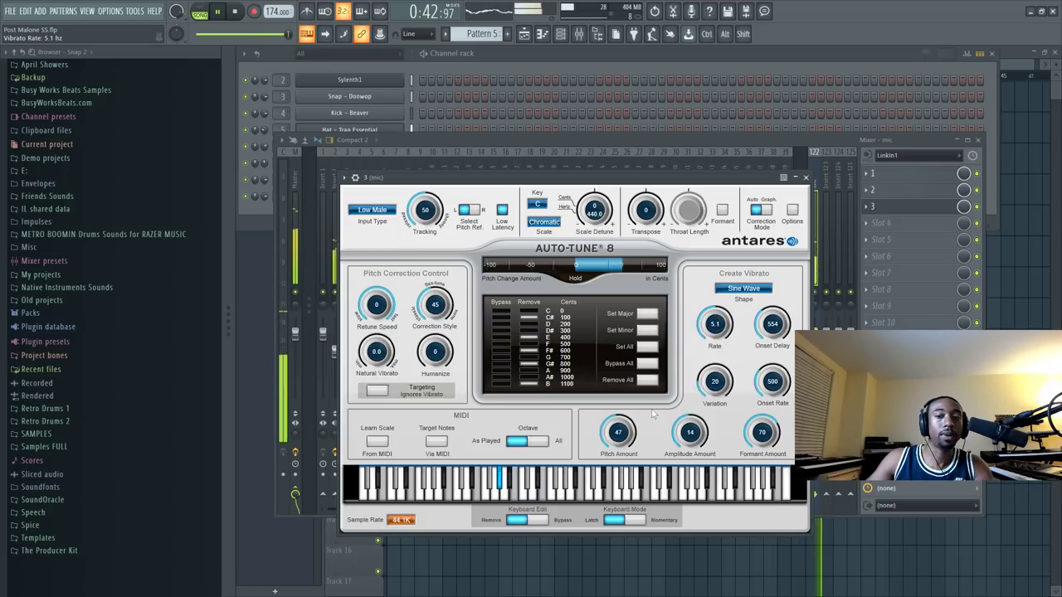
{"action": "mouse_move", "coordinate": [617, 434]}
{"action": "left_mouse_down"}
{"action": "mouse_move", "coordinate": [596, 423]}
{"action": "mouse_move", "coordinate": [617, 450]}
{"action": "left_mouse_up"}
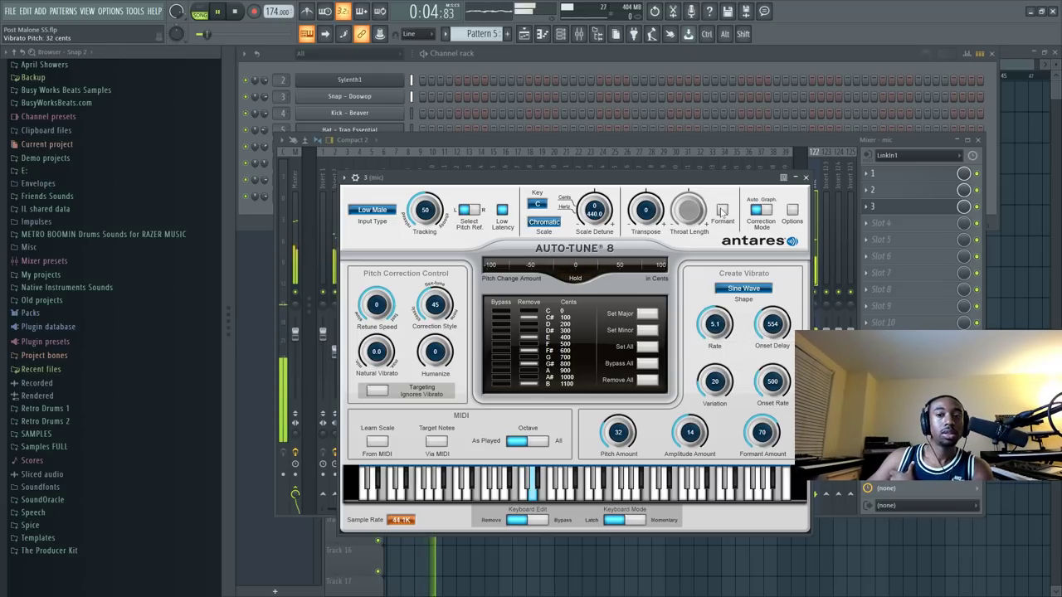
{"action": "left_click", "coordinate": [805, 177]}
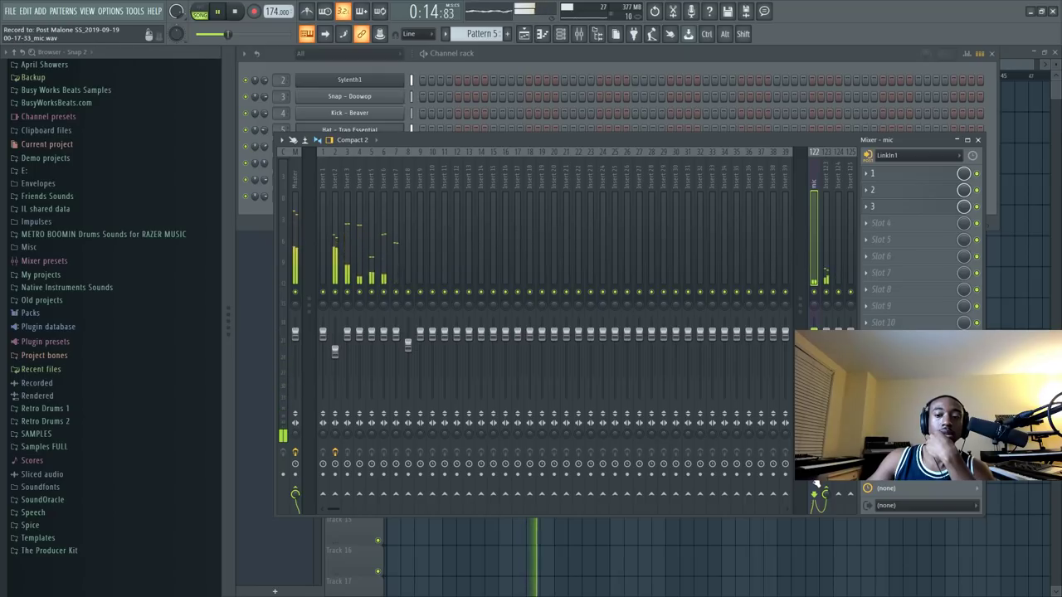
Stop playback, select all clips in the playlist and duplicate them end to end to extend the arrangement through bar 128.
{"action": "key", "text": "F9"}
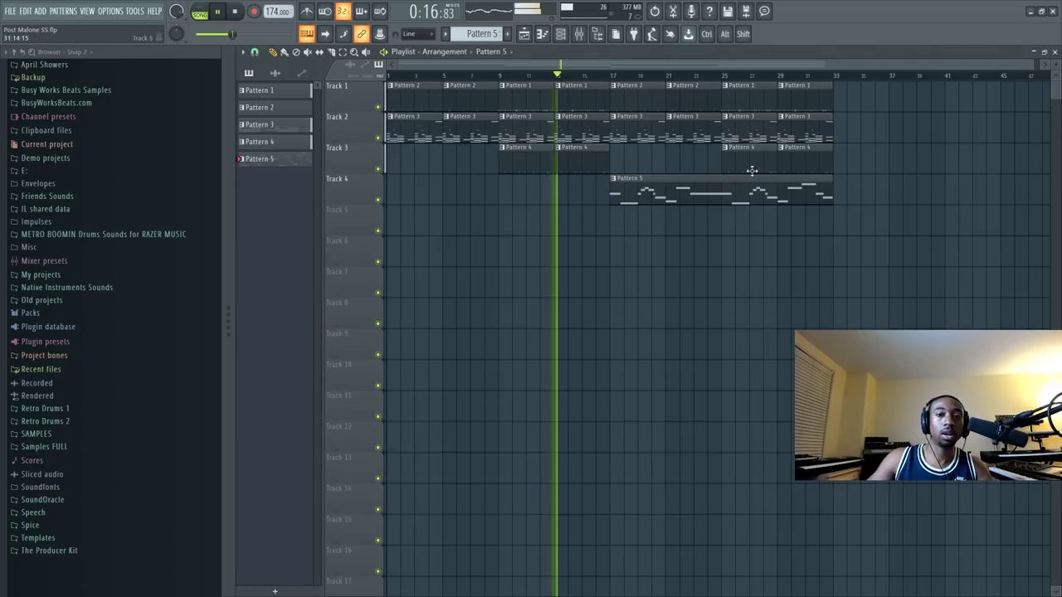
{"action": "key", "text": "space"}
{"action": "left_click_drag", "start_coordinate": [877, 249], "coordinate": [382, 73]}
{"action": "key", "text": "ctrl+b"}
{"action": "key", "text": "ctrl+b"}
{"action": "key", "text": "ctrl+b"}
{"action": "key", "text": "ctrl+b"}
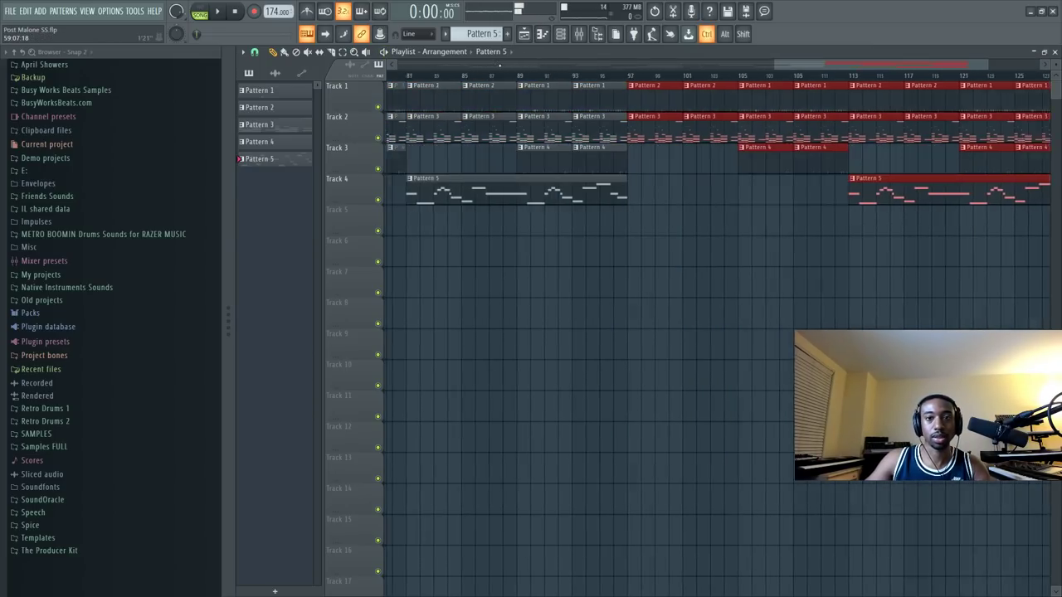
Keep duplicating the selected clips end to end to extend the arrangement through about bar 224.
{"action": "scroll", "coordinate": [514, 77], "scroll_direction": "down", "scroll_amount": 3}
{"action": "key", "text": "ctrl+b"}
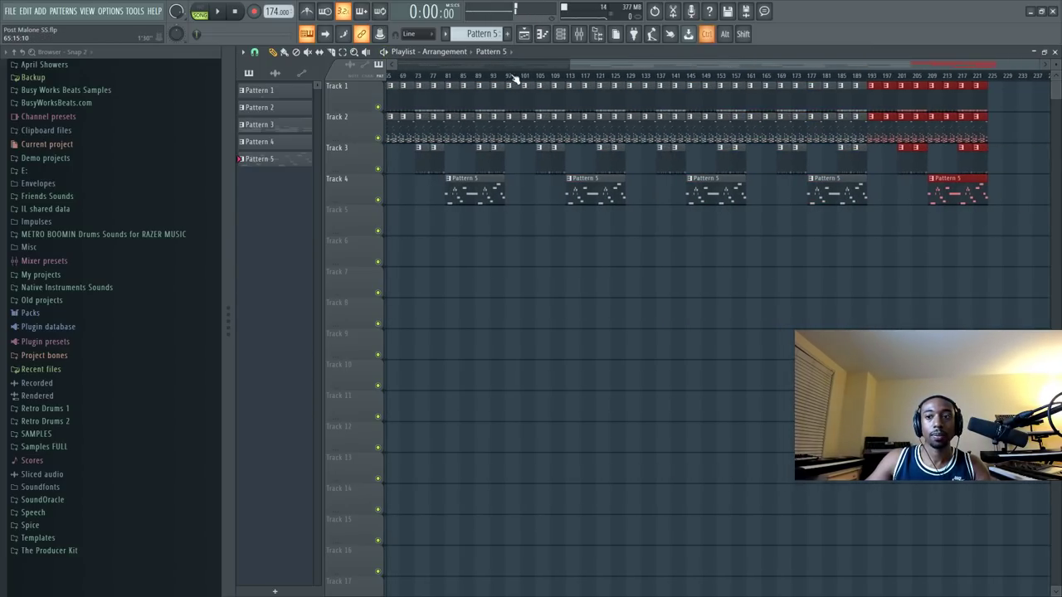
Play the song while watching the mixer levels, check the Auto-Tune settings on the mic track, and stop playback.
{"action": "key", "text": "F9"}
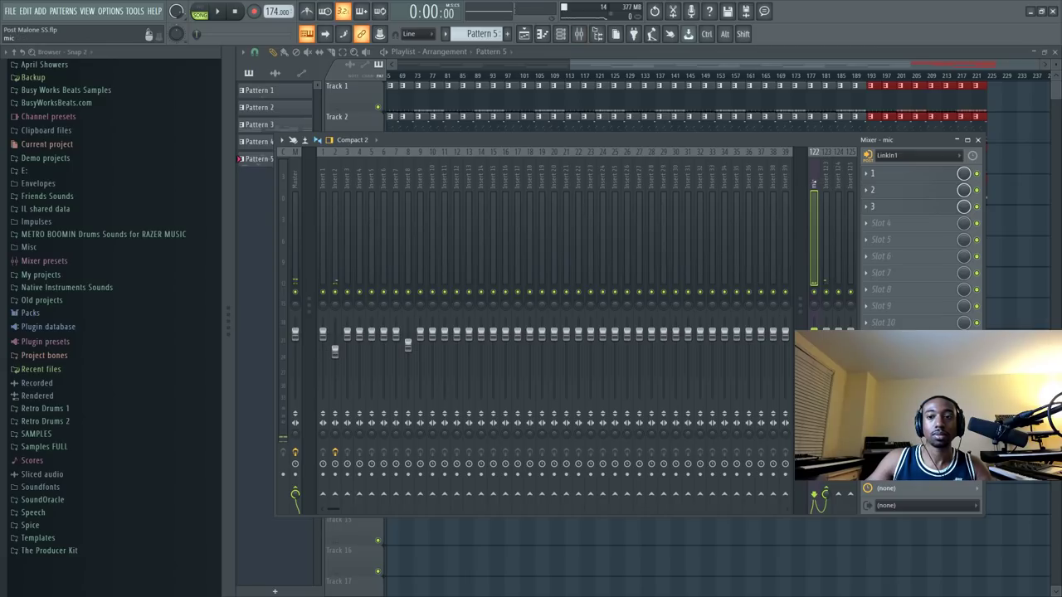
{"action": "left_click", "coordinate": [221, 11]}
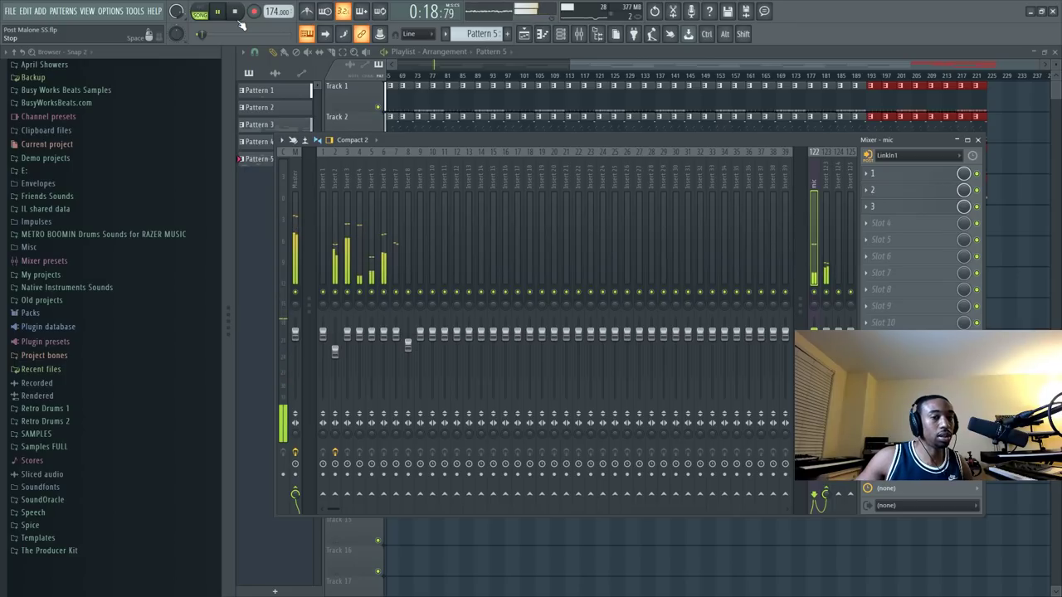
{"action": "left_click", "coordinate": [896, 207]}
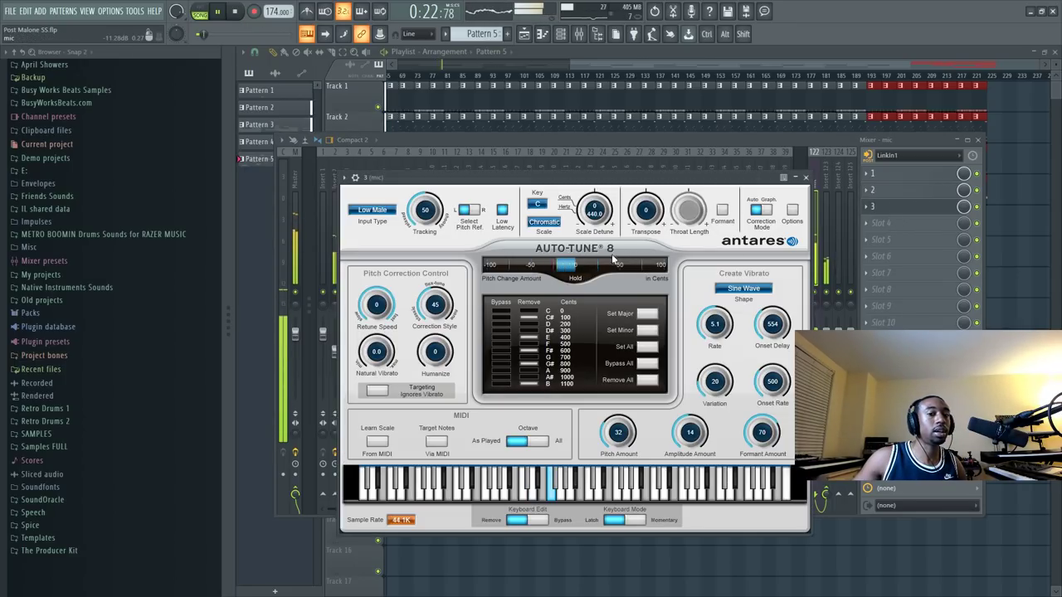
{"action": "left_click", "coordinate": [804, 177]}
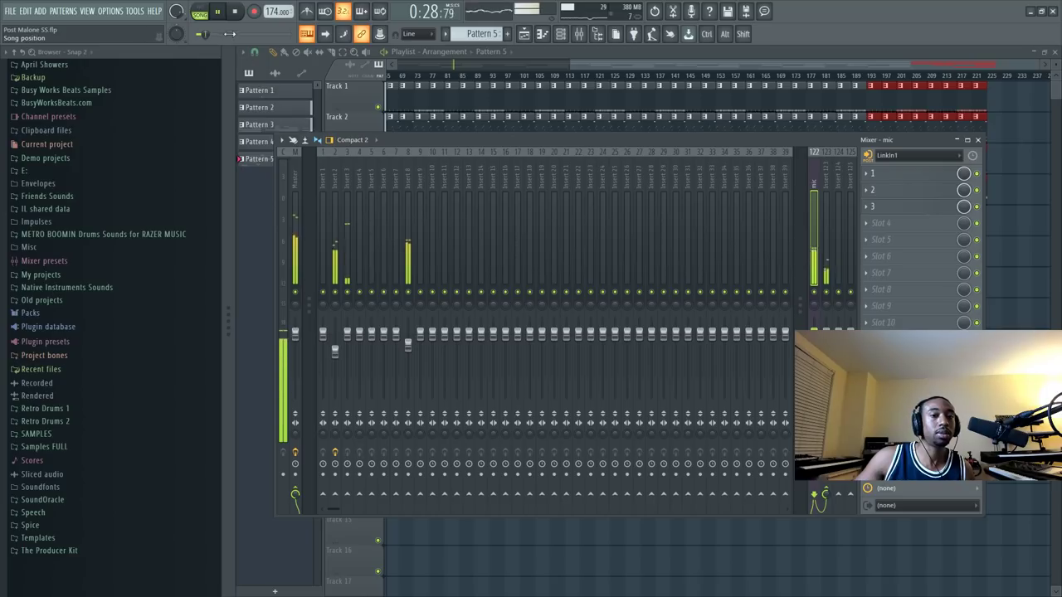
{"action": "left_click", "coordinate": [237, 14]}
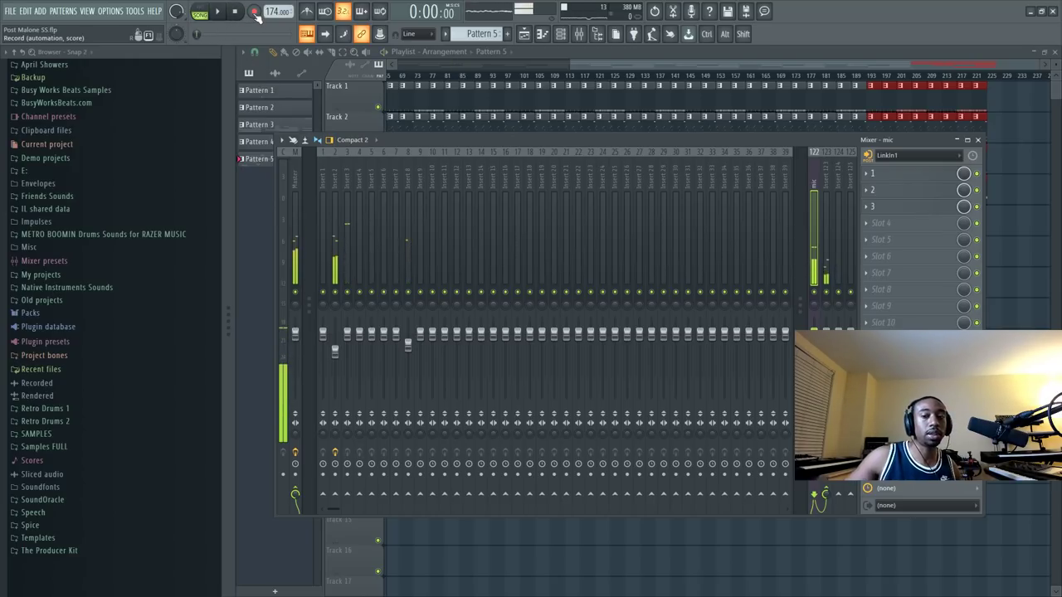
Record a vocal take from the mic as an audio clip in the playlist from the song start, ending around bar 131.
{"action": "left_click", "coordinate": [255, 11]}
{"action": "left_click", "coordinate": [564, 383]}
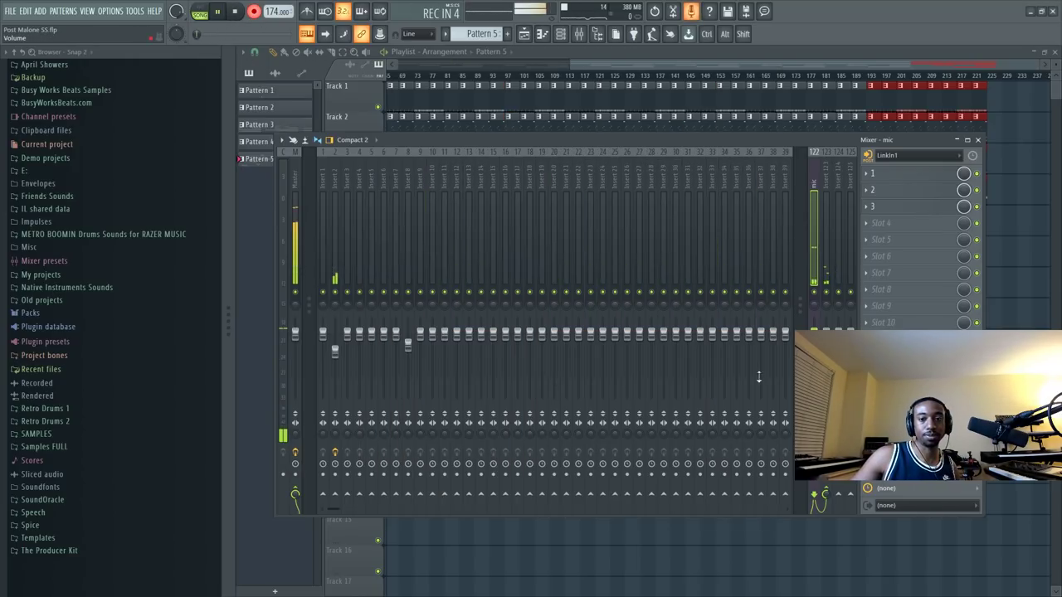
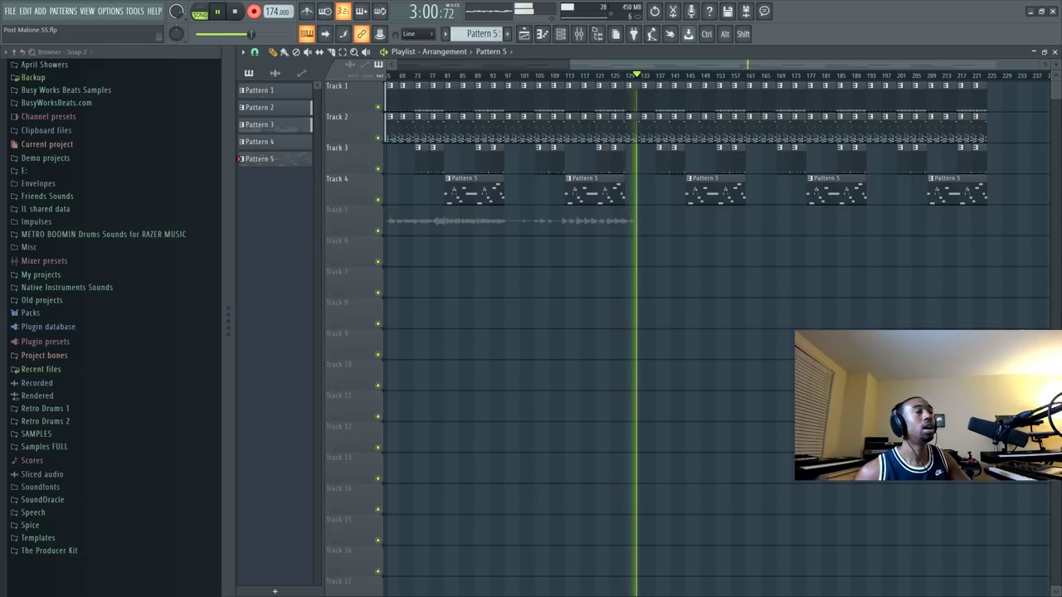
{"action": "key", "text": "space"}
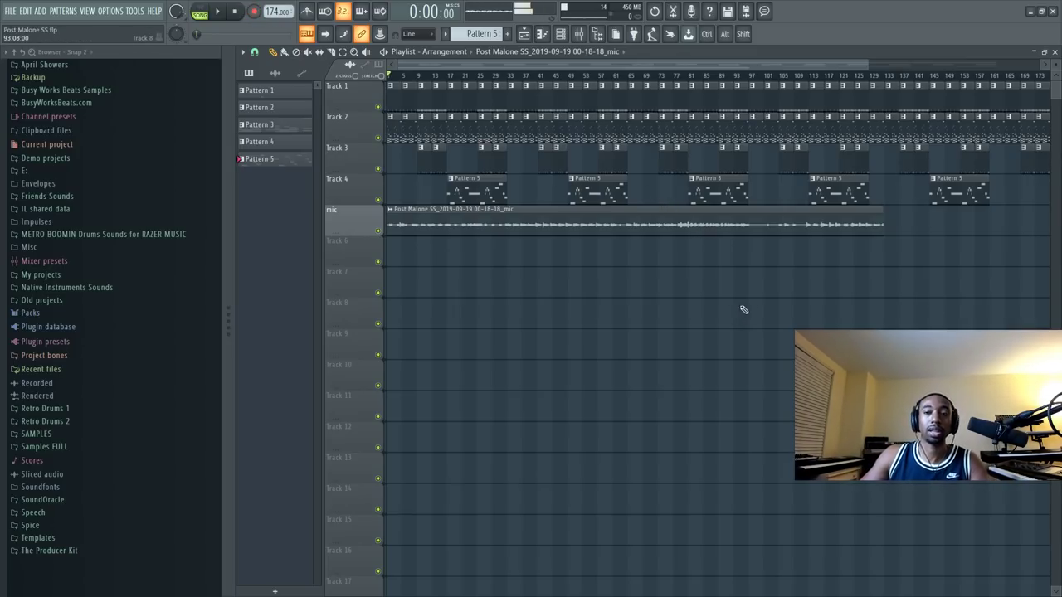
Route the recorded vocal's channel to mixer insert 9.
{"action": "left_click", "coordinate": [579, 33]}
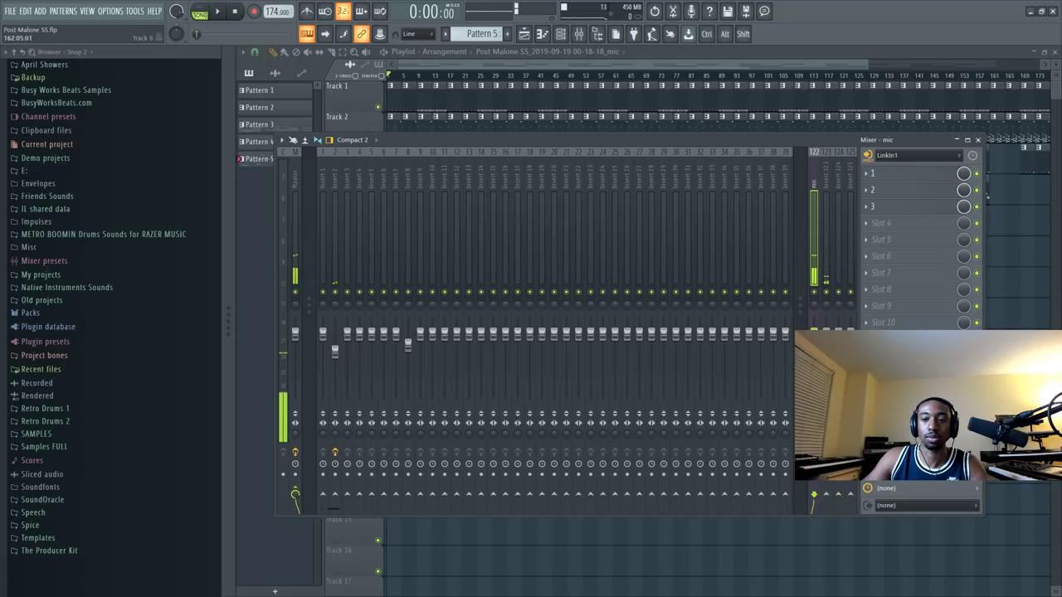
{"action": "left_click", "coordinate": [977, 139]}
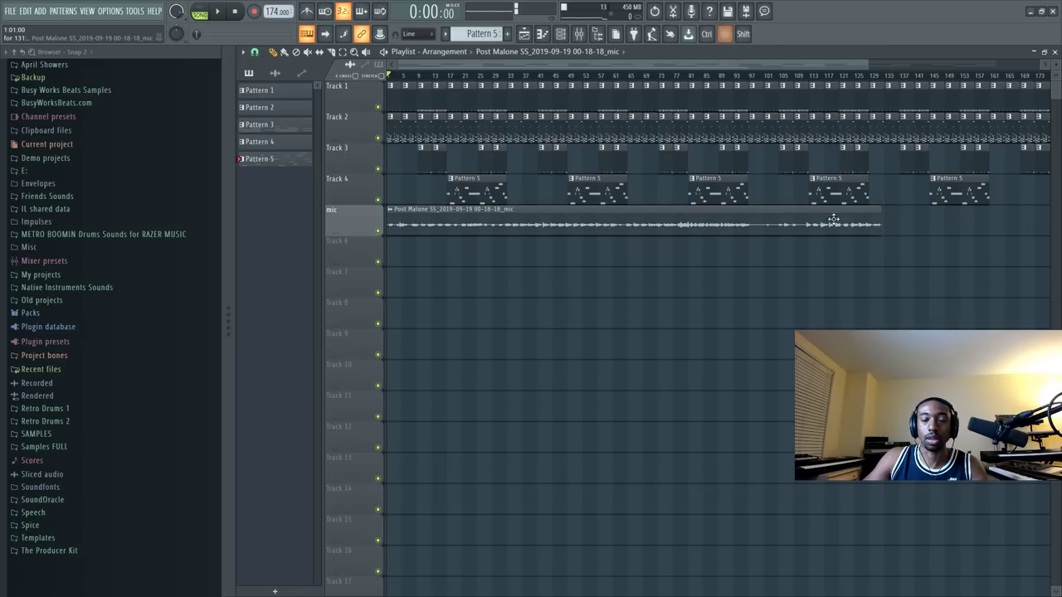
{"action": "key", "text": "space"}
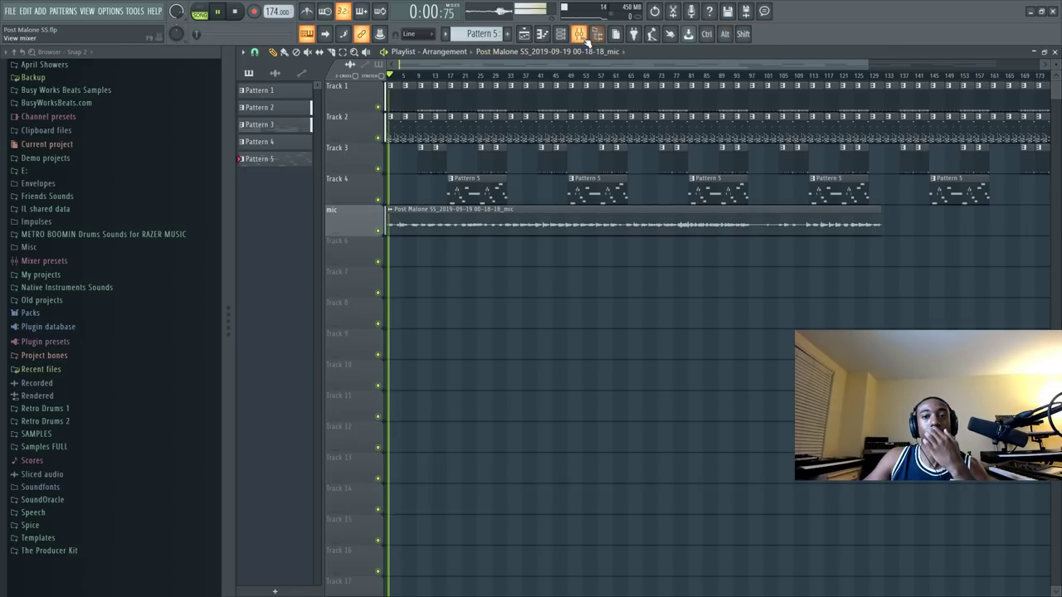
{"action": "left_click", "coordinate": [581, 34]}
{"action": "key", "text": "space"}
{"action": "left_click", "coordinate": [561, 35]}
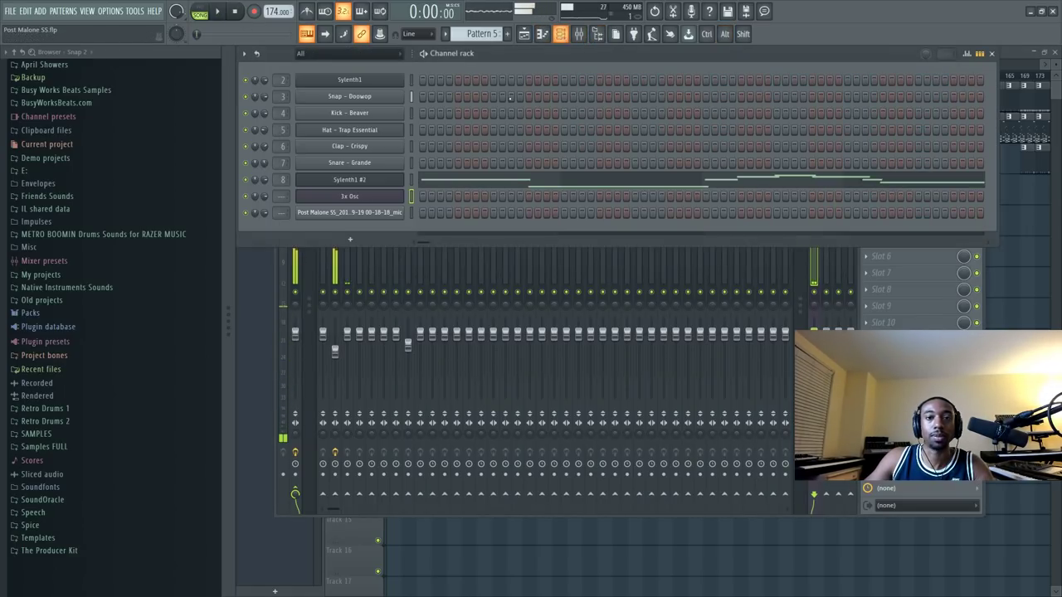
{"action": "left_click", "coordinate": [283, 213]}
{"action": "left_click_drag", "start_coordinate": [283, 213], "coordinate": [283, 191]}
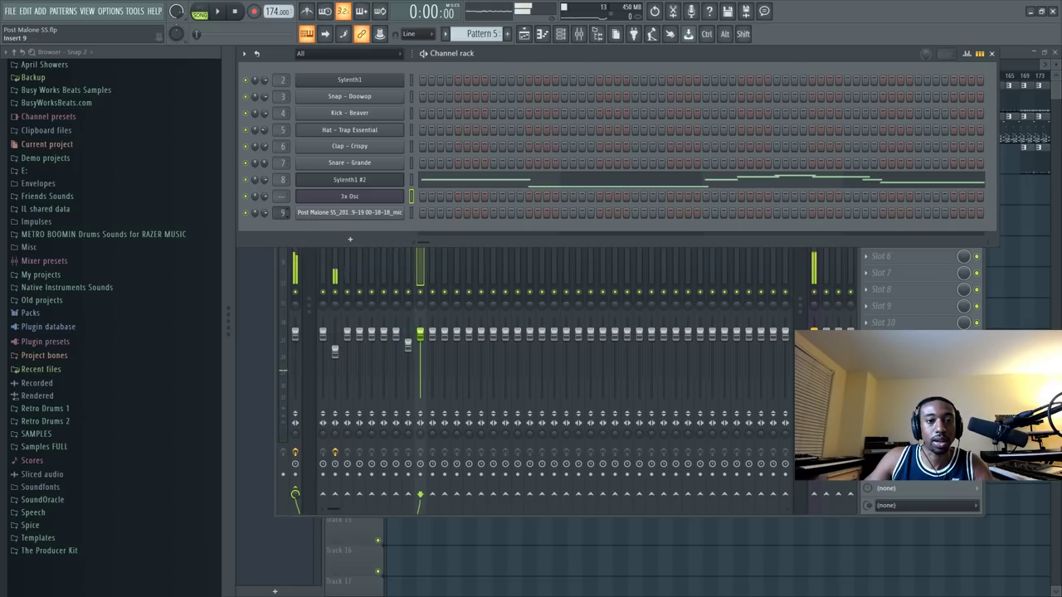
Play the song with the mic track muted, check the recorded vocal's level on insert 9, and stop playback.
{"action": "left_click", "coordinate": [802, 506]}
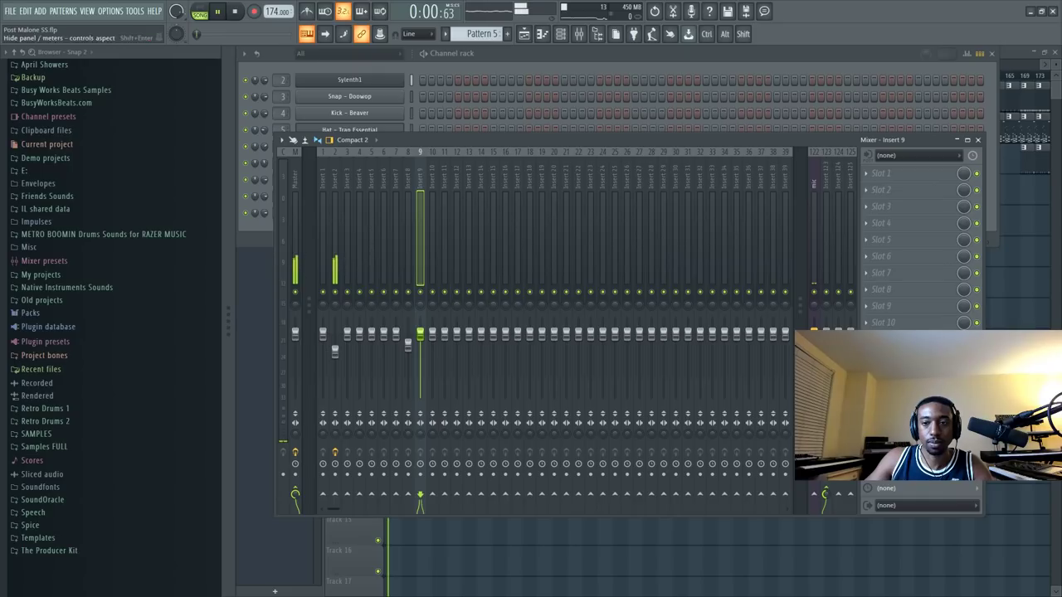
{"action": "left_click", "coordinate": [813, 292]}
{"action": "left_click", "coordinate": [408, 249]}
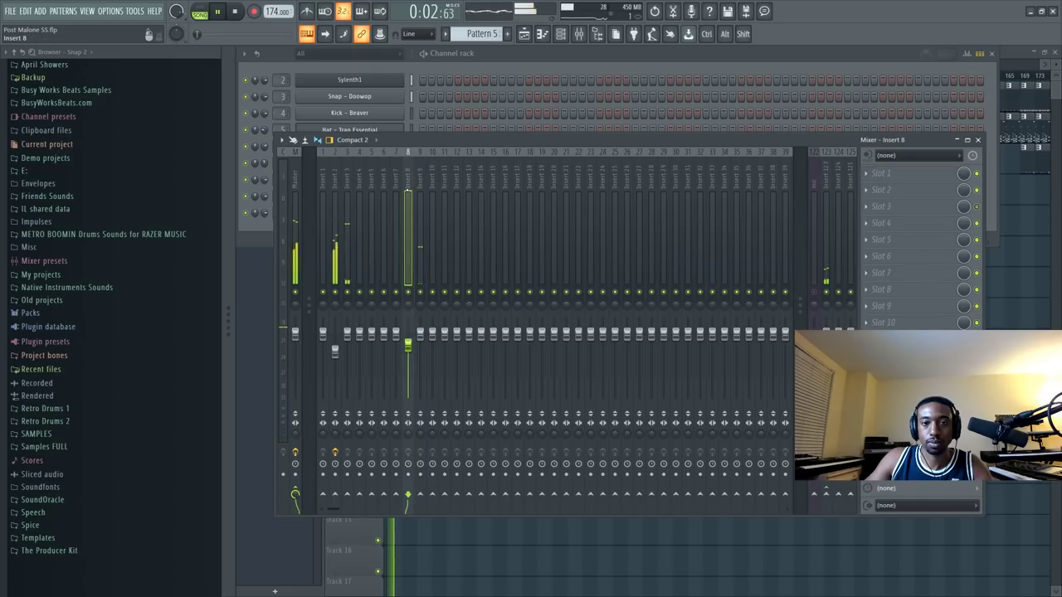
{"action": "left_click", "coordinate": [420, 249]}
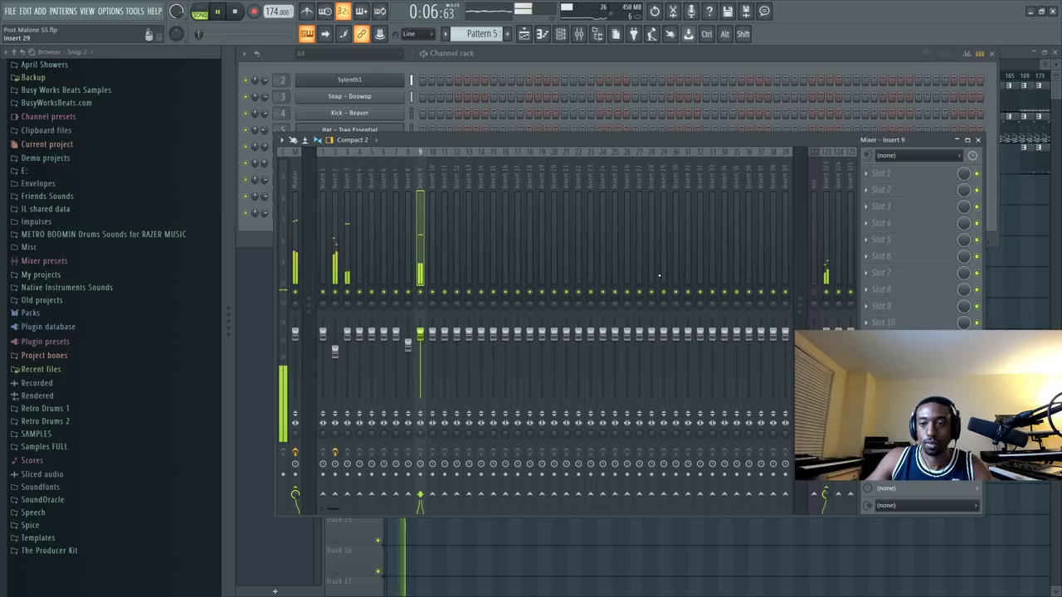
{"action": "key", "text": "space"}
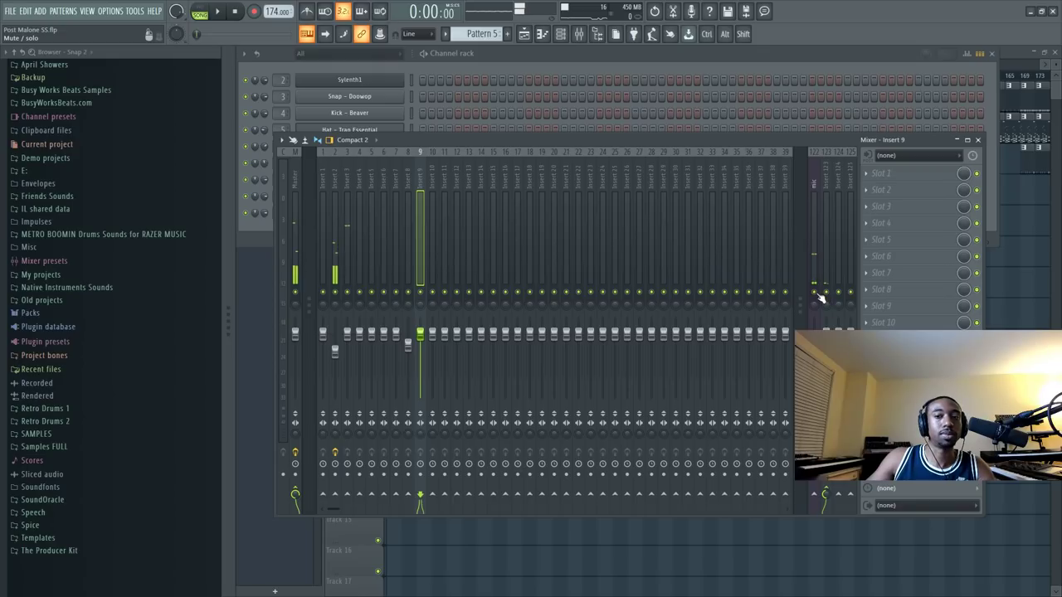
Load Little AlterBoy [64bit] in the first effect slot of insert 9 and start playback.
{"action": "left_click", "coordinate": [880, 173]}
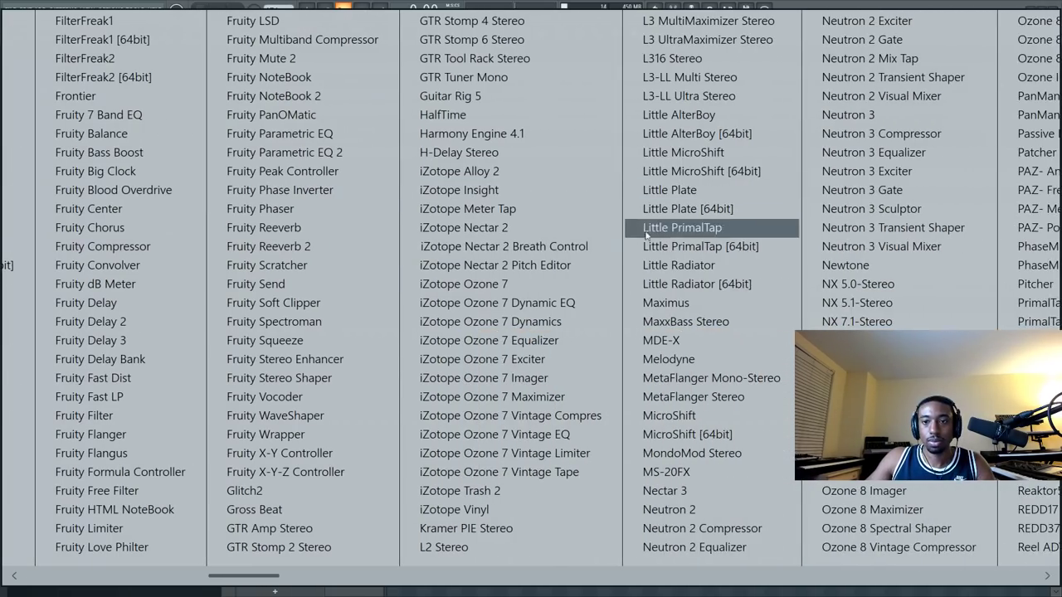
{"action": "left_click", "coordinate": [701, 133]}
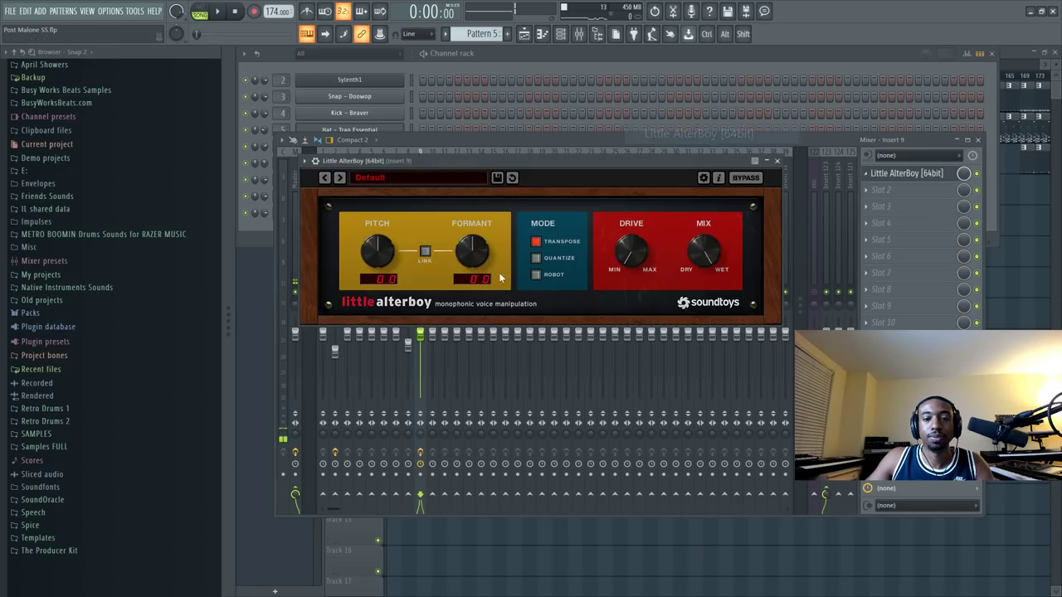
{"action": "key", "text": "space"}
Try Little AlterBoy with the pitch at 12.0, the formant at 2.8 semitones, raised drive and a reduced mix.
{"action": "left_click_drag", "start_coordinate": [471, 259], "coordinate": [471, 265]}
{"action": "left_click_drag", "start_coordinate": [713, 254], "coordinate": [690, 276]}
{"action": "mouse_move", "coordinate": [637, 239]}
{"action": "left_mouse_down"}
{"action": "mouse_move", "coordinate": [638, 210]}
{"action": "mouse_move", "coordinate": [626, 234]}
{"action": "left_mouse_up"}
{"action": "left_click_drag", "start_coordinate": [396, 254], "coordinate": [406, 199]}
{"action": "left_click_drag", "start_coordinate": [471, 253], "coordinate": [487, 238]}
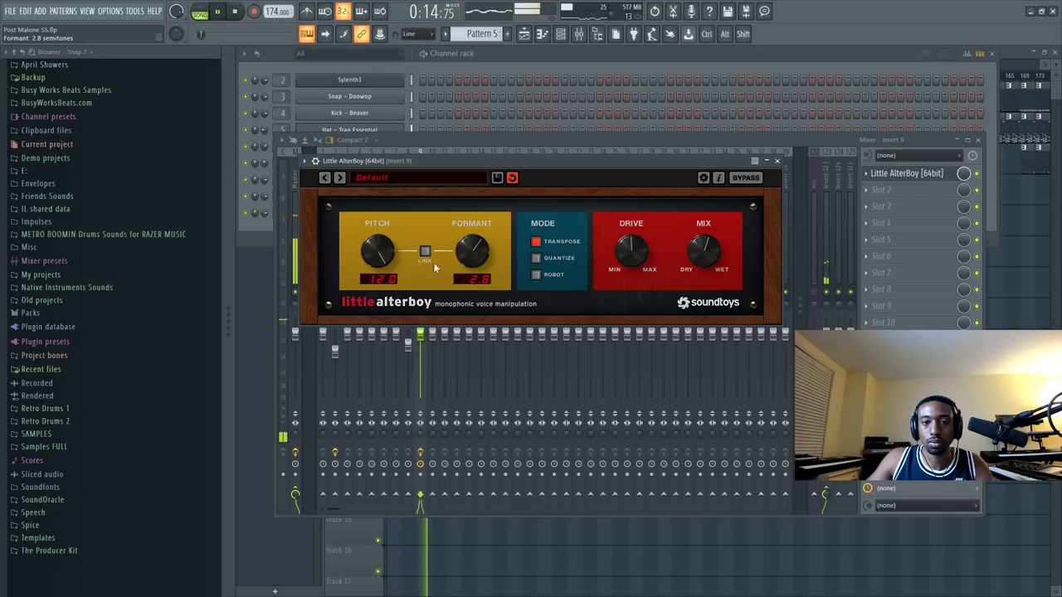
Set Little AlterBoy's pitch to 0.0, formant to -1.1, drive to minimum and mix fully wet, and close the plugin.
{"action": "left_click", "coordinate": [379, 258], "text": "alt"}
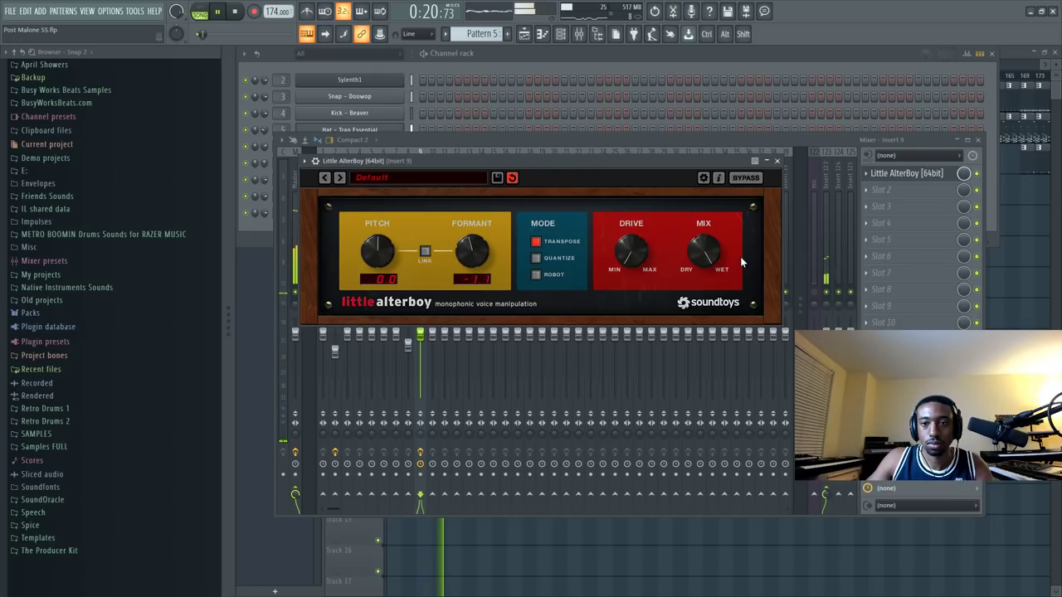
{"action": "left_click", "coordinate": [776, 160]}
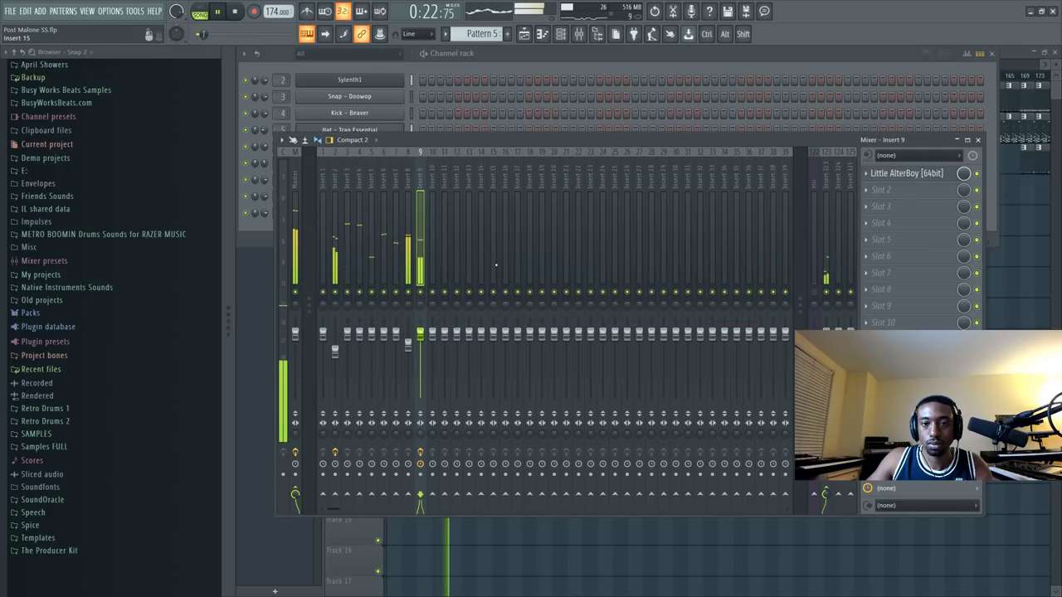
{"action": "left_click", "coordinate": [906, 173]}
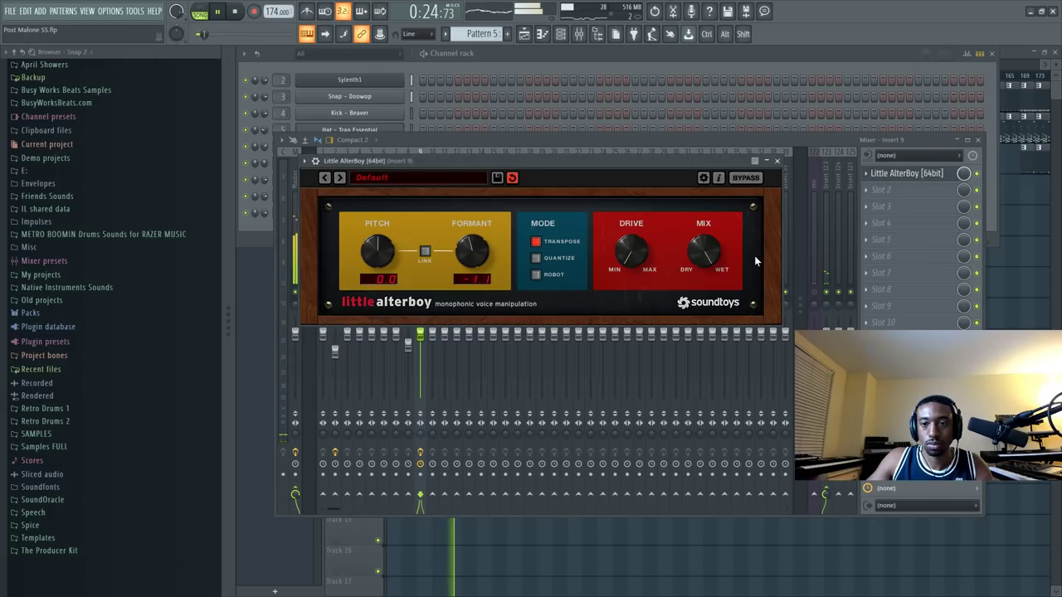
{"action": "left_click", "coordinate": [777, 161]}
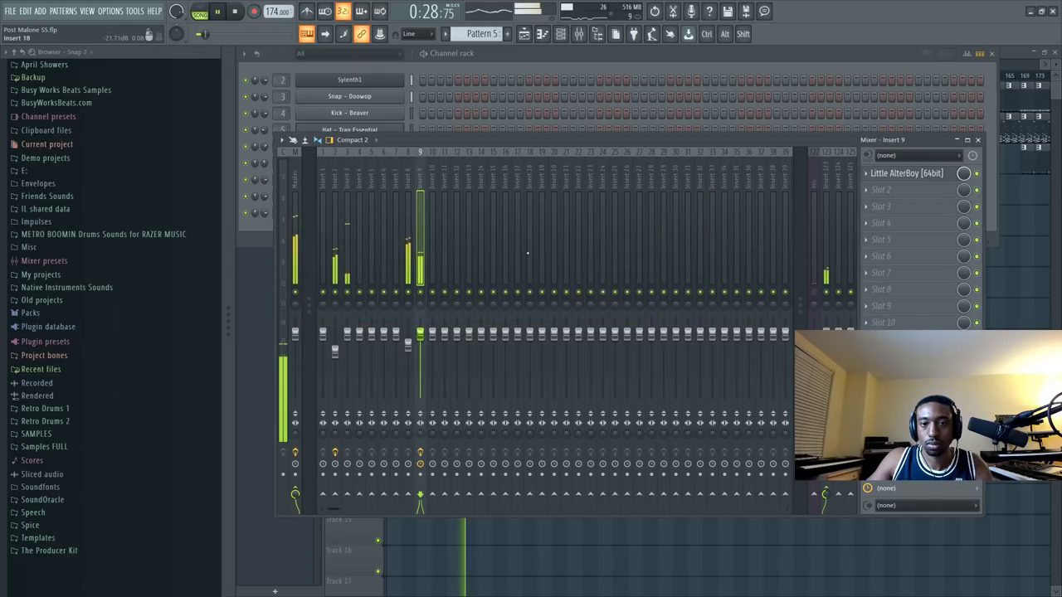
Load RVox Stereo in the second effect slot of insert 9, adjust it against the playing vocal, and stop playback.
{"action": "left_click", "coordinate": [894, 196]}
{"action": "scroll", "coordinate": [647, 331], "scroll_direction": "down", "scroll_amount": 10}
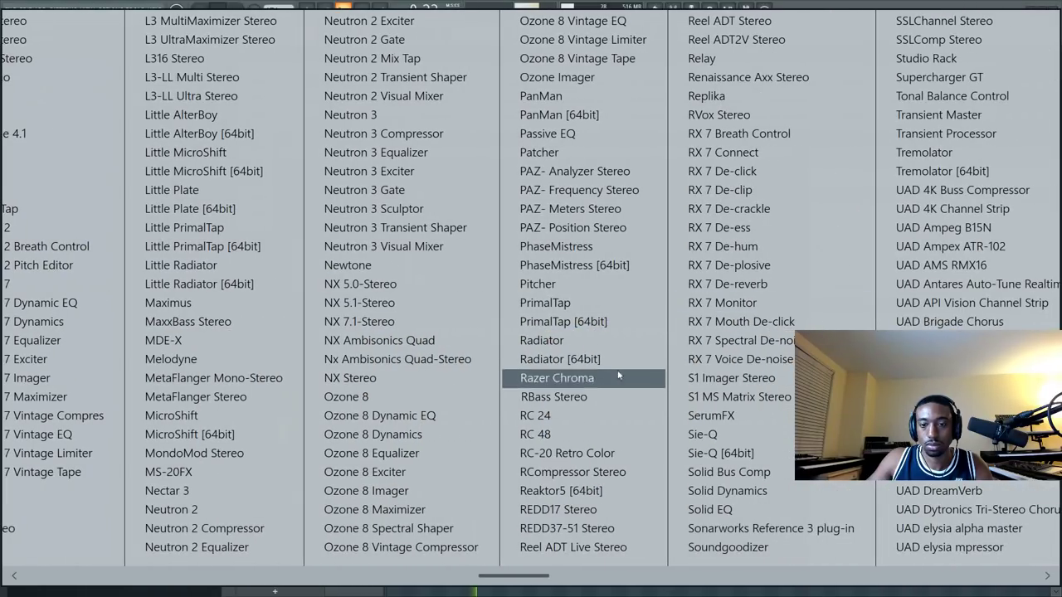
{"action": "left_click", "coordinate": [757, 117]}
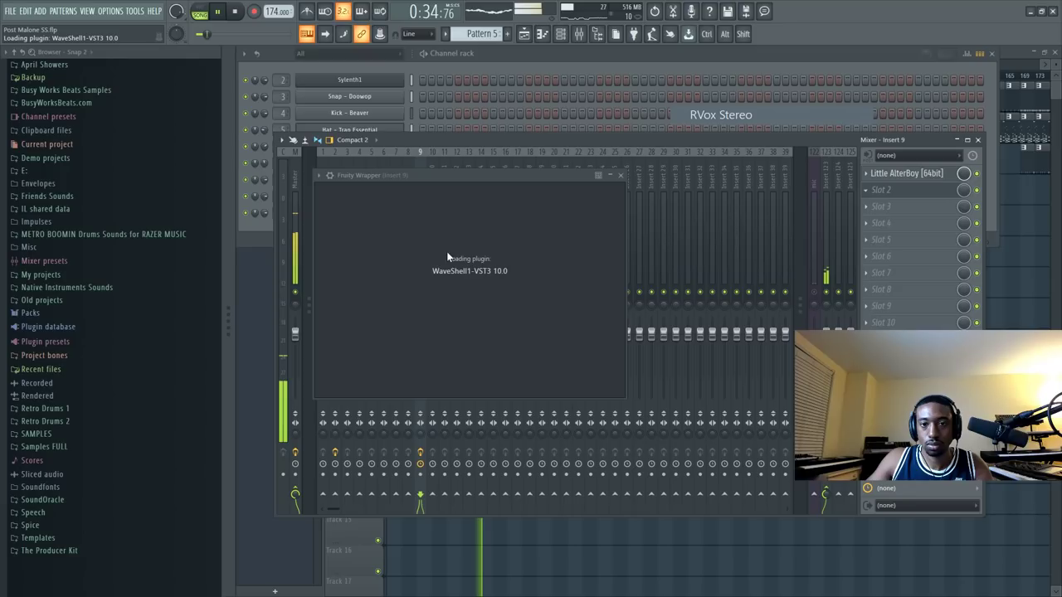
{"action": "left_click_drag", "start_coordinate": [457, 249], "coordinate": [456, 232]}
{"action": "key", "text": "space"}
Load Doubler2 Stereo in insert 9's third slot, set the voice gains to -15.7 and -17.3 dB, and close it during playback.
{"action": "left_click", "coordinate": [875, 210]}
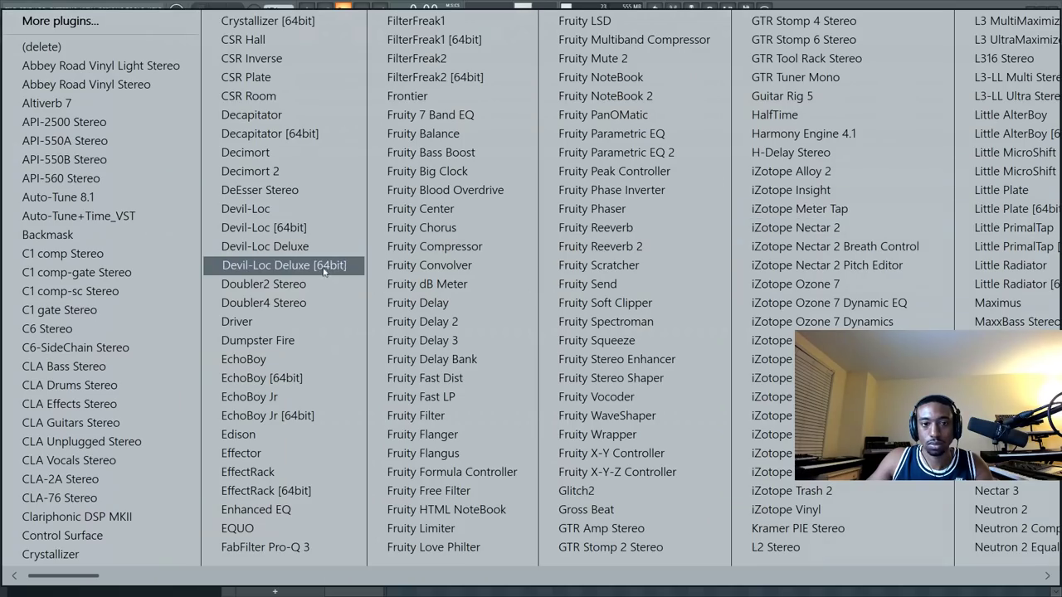
{"action": "left_click", "coordinate": [307, 283]}
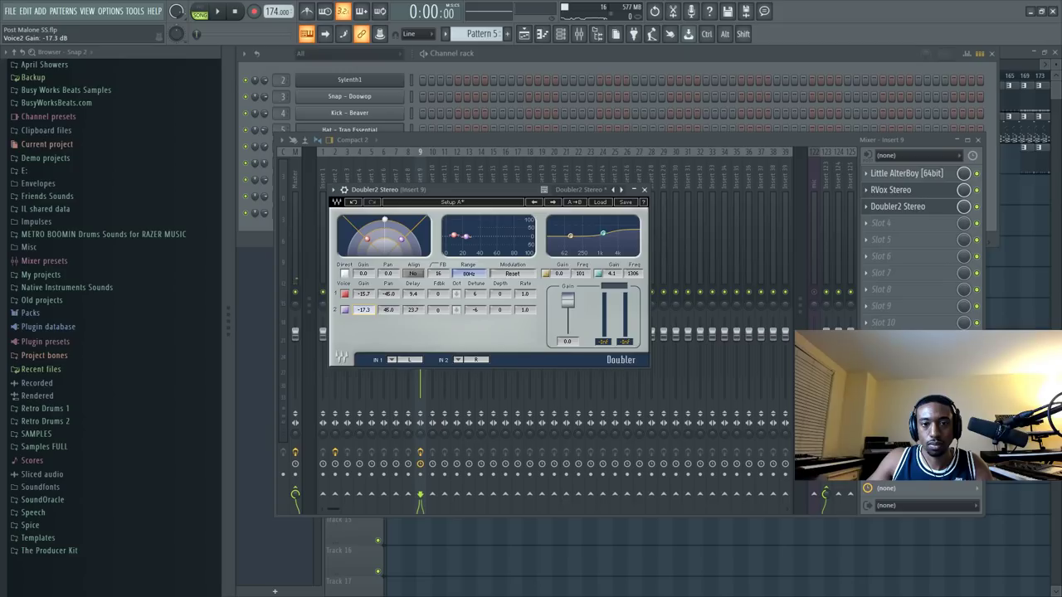
{"action": "key", "text": "space"}
{"action": "left_click", "coordinate": [643, 189]}
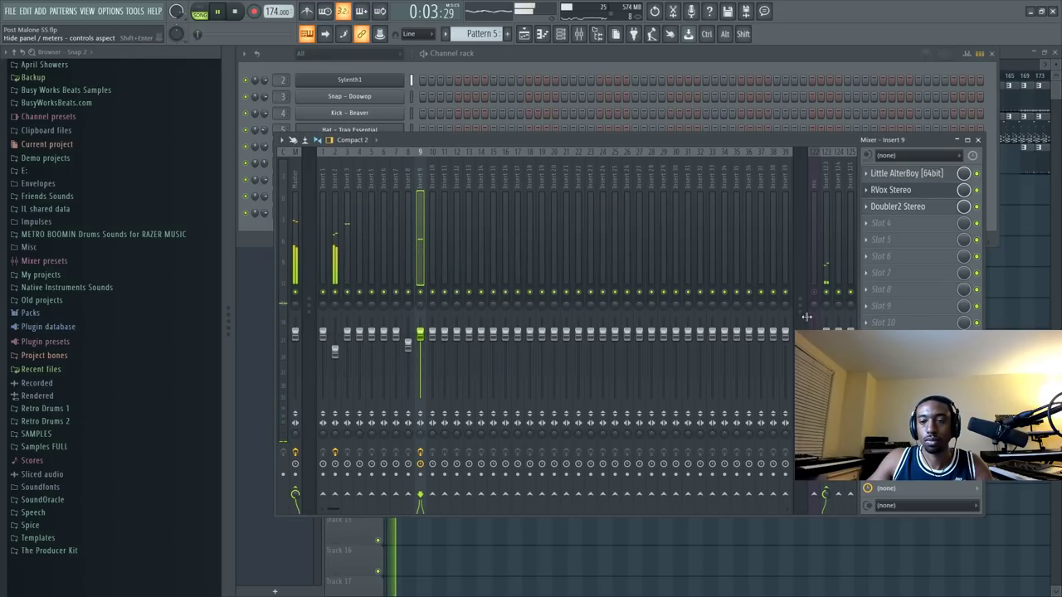
Load Fruity parametric EQ 2 in the fourth effect slot of insert 9.
{"action": "left_click", "coordinate": [813, 224]}
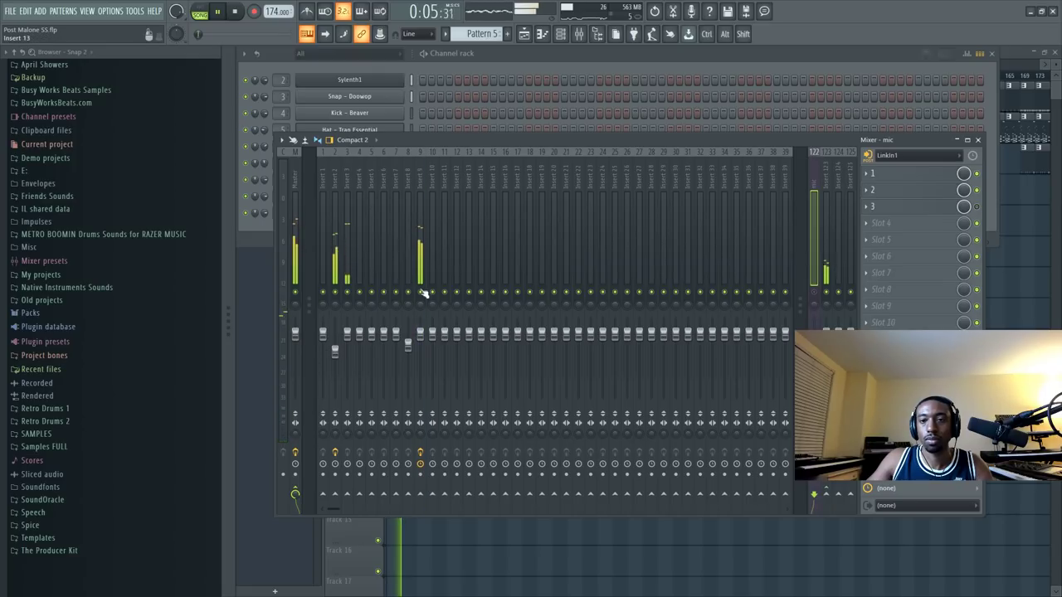
{"action": "left_click", "coordinate": [879, 222]}
{"action": "left_click", "coordinate": [580, 152]}
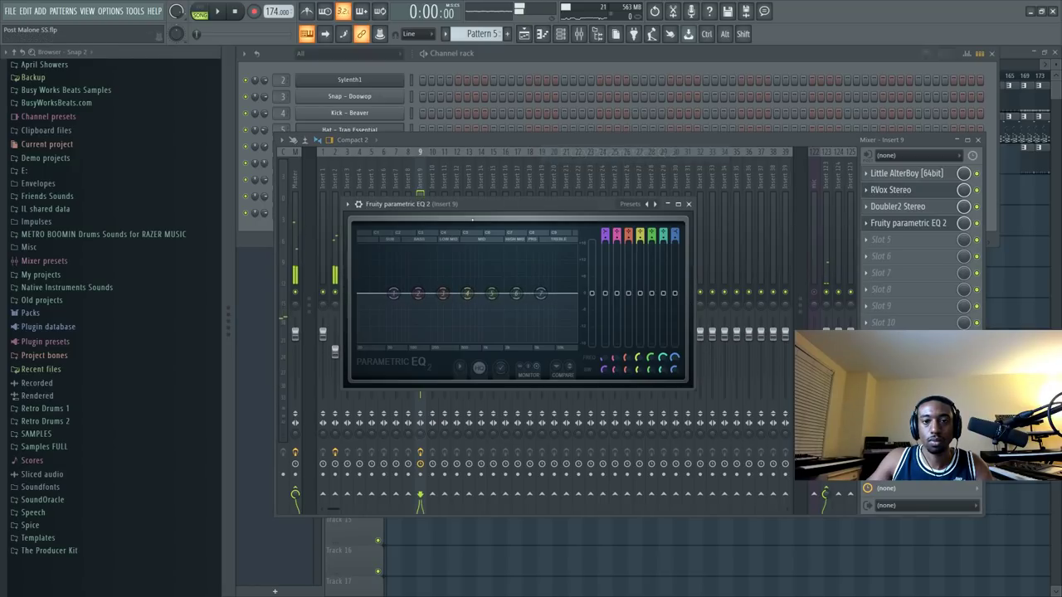
Make EQ band 1 a high-pass filter, raise its cutoff to just below band 2, and play the song.
{"action": "left_click_drag", "start_coordinate": [611, 300], "coordinate": [606, 332]}
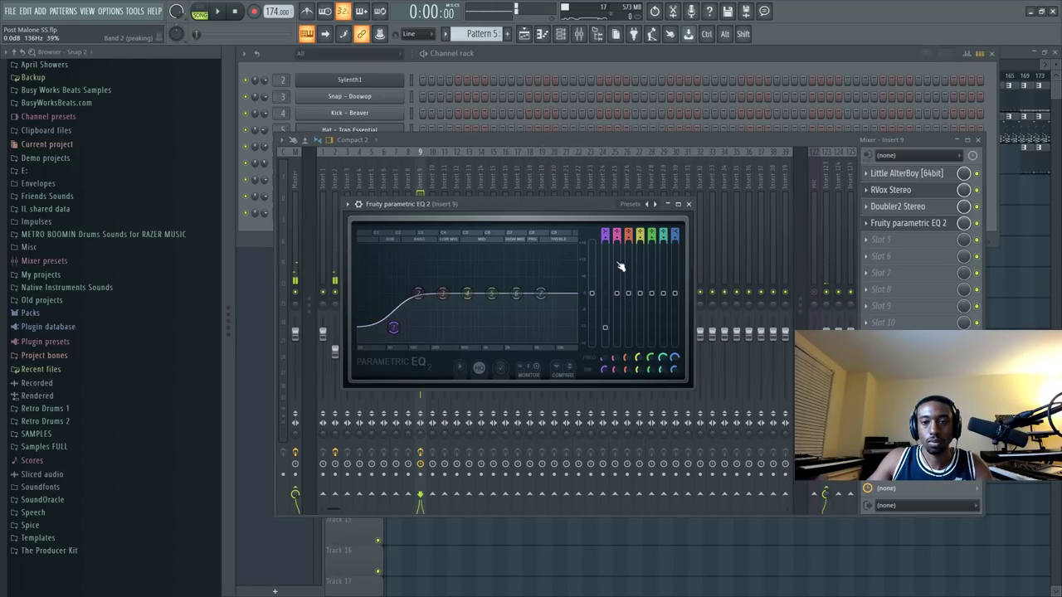
{"action": "left_click_drag", "start_coordinate": [603, 232], "coordinate": [604, 249]}
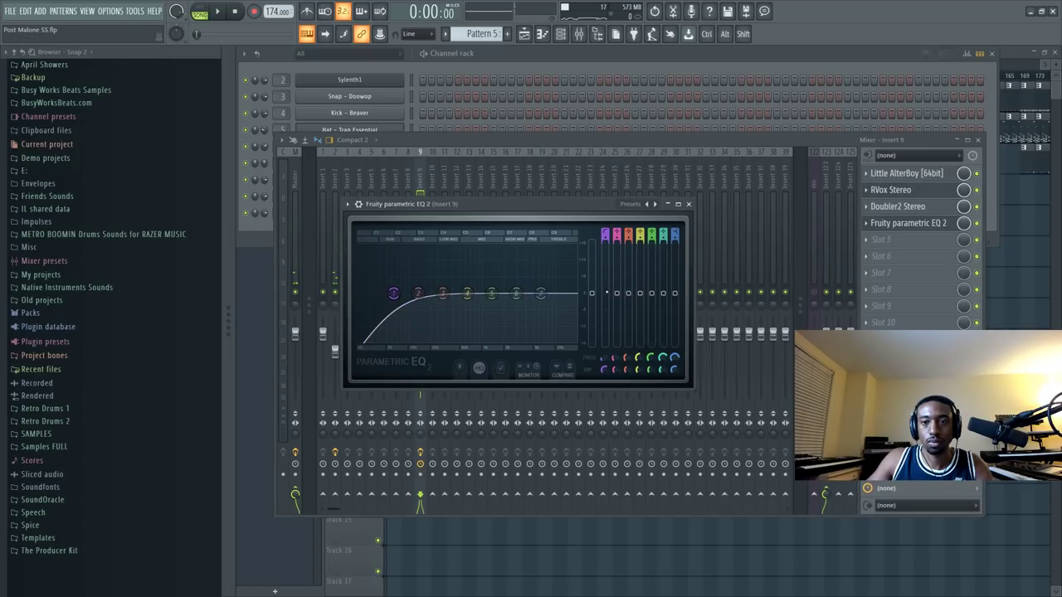
{"action": "left_click_drag", "start_coordinate": [393, 293], "coordinate": [408, 293]}
{"action": "key", "text": "space"}
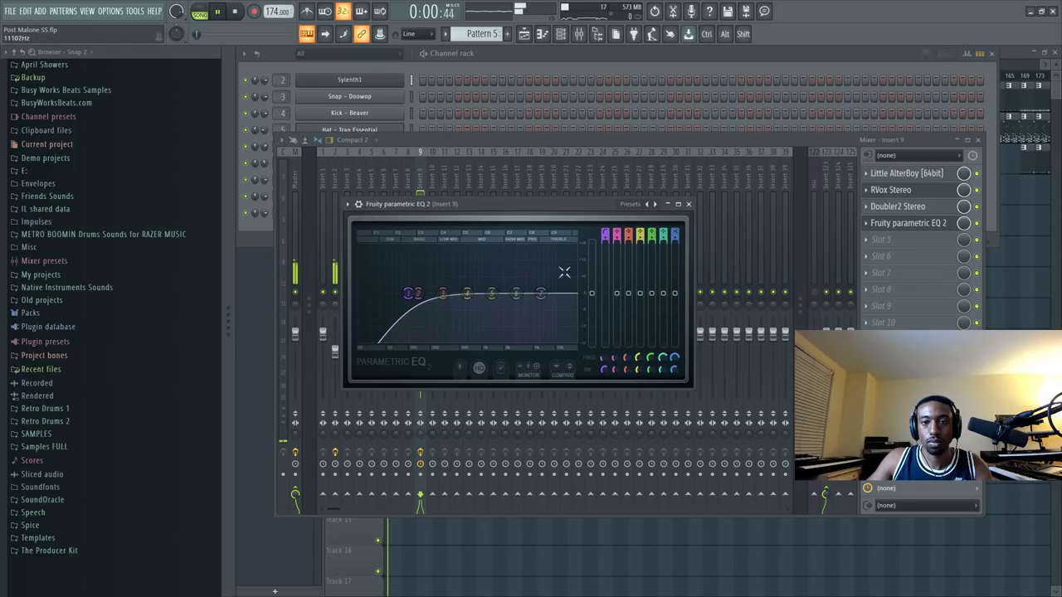
Move Fruity parametric EQ 2 to insert 9's first slot, cut band 3 slightly in the low mids, reset band 4, and close the EQ.
{"action": "left_click_drag", "start_coordinate": [936, 220], "coordinate": [923, 179]}
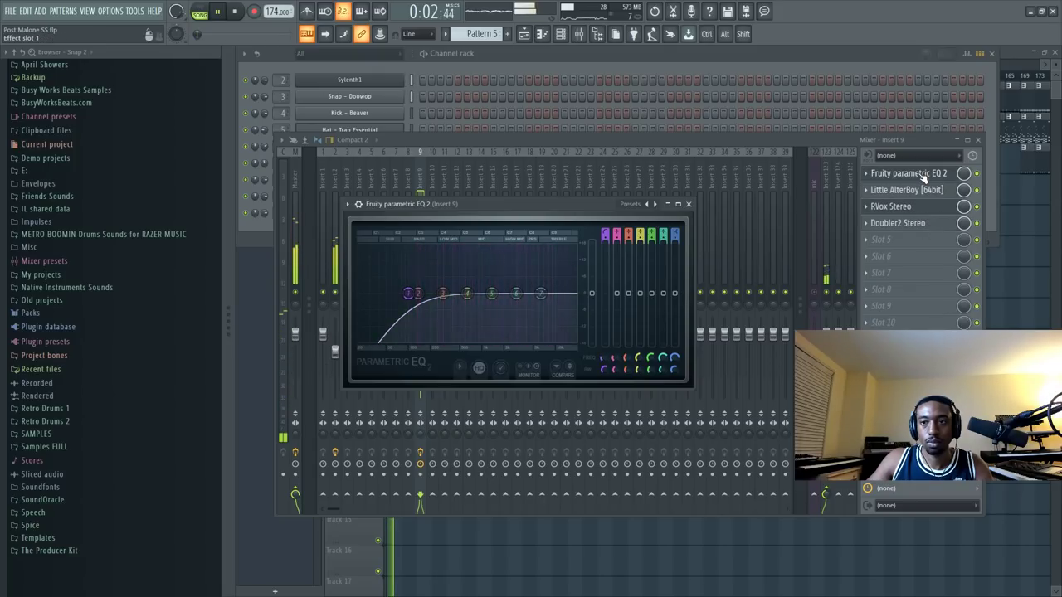
{"action": "left_click_drag", "start_coordinate": [443, 293], "coordinate": [462, 308]}
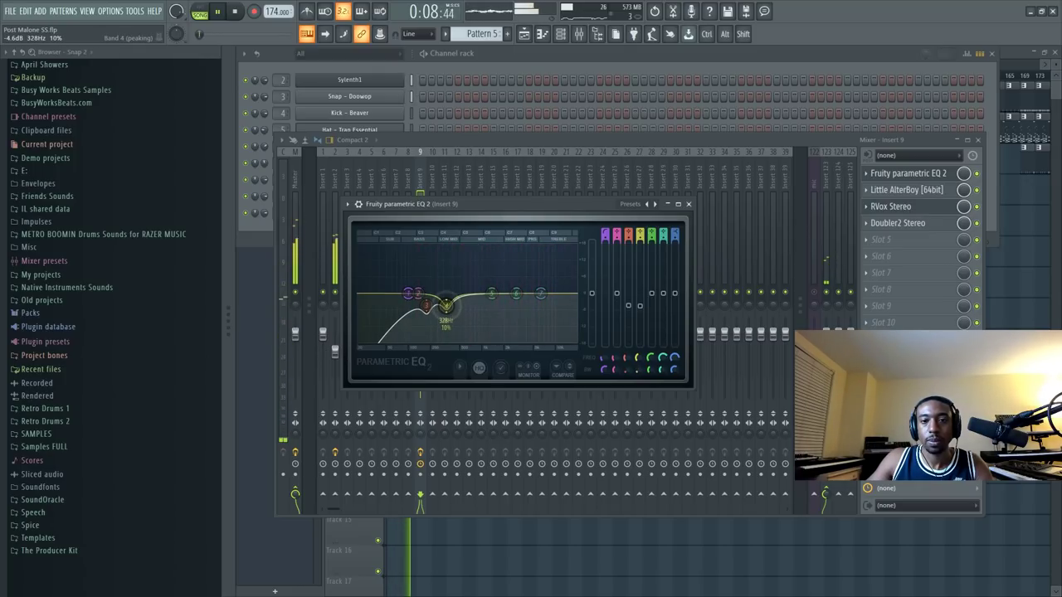
{"action": "scroll", "coordinate": [446, 308], "scroll_direction": "down", "scroll_amount": 3}
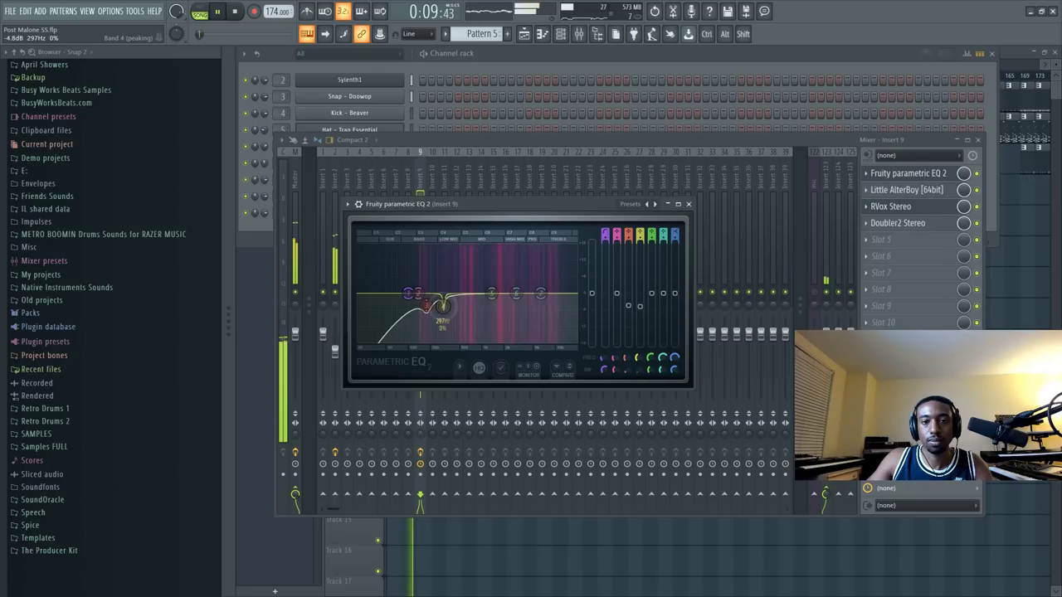
{"action": "mouse_move", "coordinate": [446, 309]}
{"action": "left_mouse_down"}
{"action": "mouse_move", "coordinate": [456, 296]}
{"action": "mouse_move", "coordinate": [420, 297]}
{"action": "mouse_move", "coordinate": [443, 306]}
{"action": "left_mouse_up"}
{"action": "right_click", "coordinate": [458, 296]}
{"action": "left_click", "coordinate": [481, 321]}
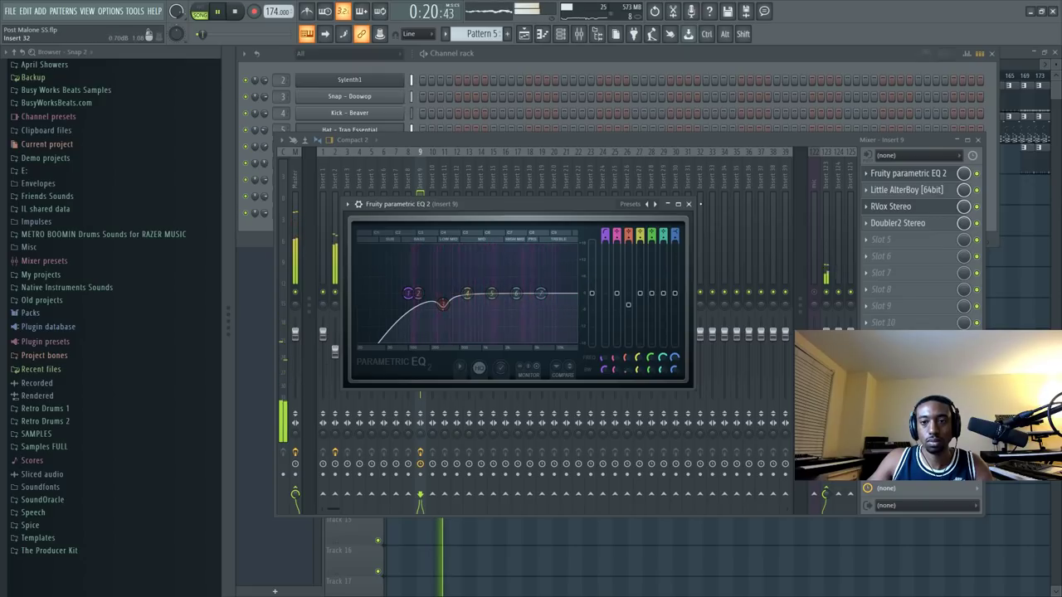
{"action": "left_click", "coordinate": [687, 203]}
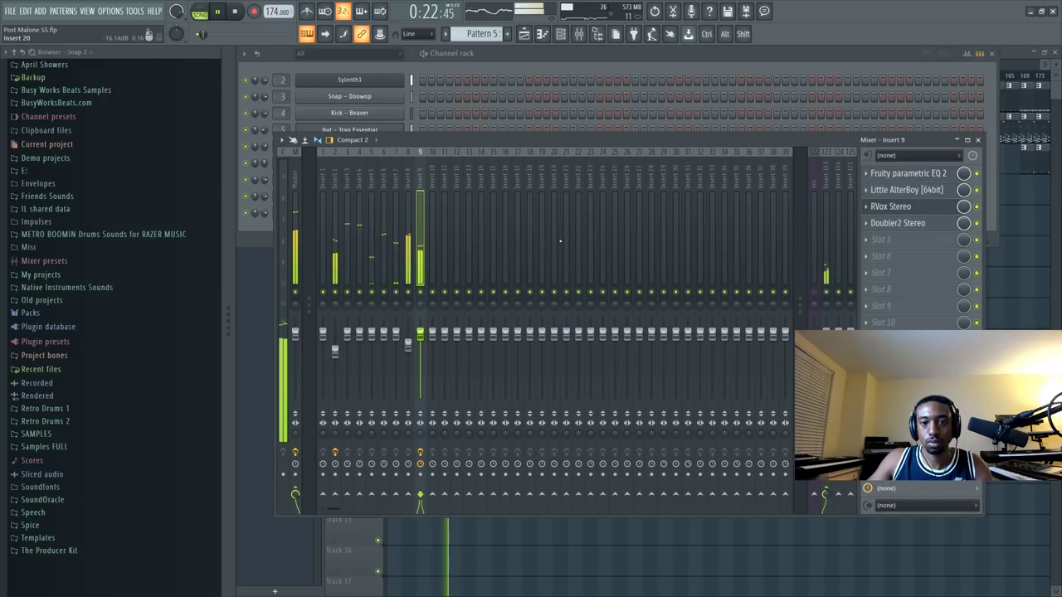
Try Little AlterBoy on the playing vocal with formant at -1.9 and pitch at 12.0 and 11.0 semitones, varying the mix.
{"action": "left_click", "coordinate": [904, 190]}
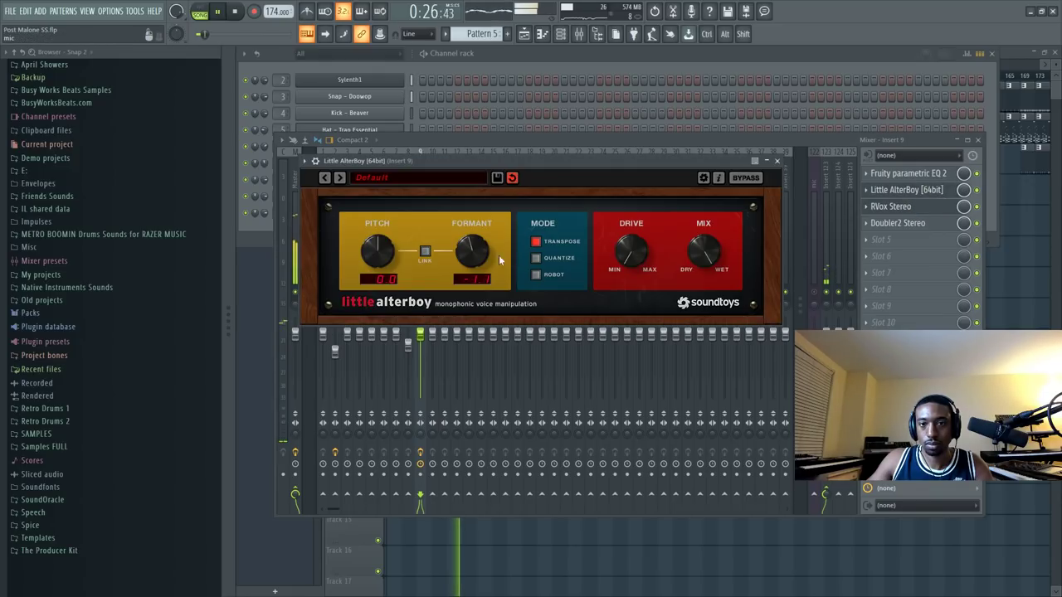
{"action": "mouse_move", "coordinate": [472, 260]}
{"action": "left_mouse_down"}
{"action": "mouse_move", "coordinate": [483, 245]}
{"action": "mouse_move", "coordinate": [475, 265]}
{"action": "left_mouse_up"}
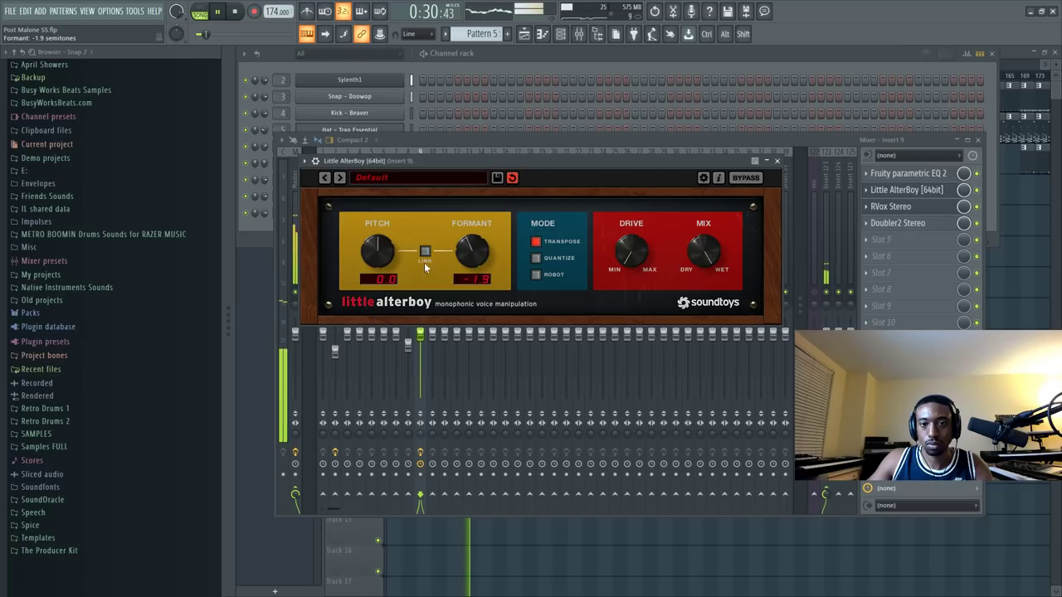
{"action": "mouse_move", "coordinate": [701, 249]}
{"action": "left_mouse_down"}
{"action": "mouse_move", "coordinate": [695, 263]}
{"action": "mouse_move", "coordinate": [699, 255]}
{"action": "left_mouse_up"}
{"action": "left_click_drag", "start_coordinate": [706, 218], "coordinate": [709, 194]}
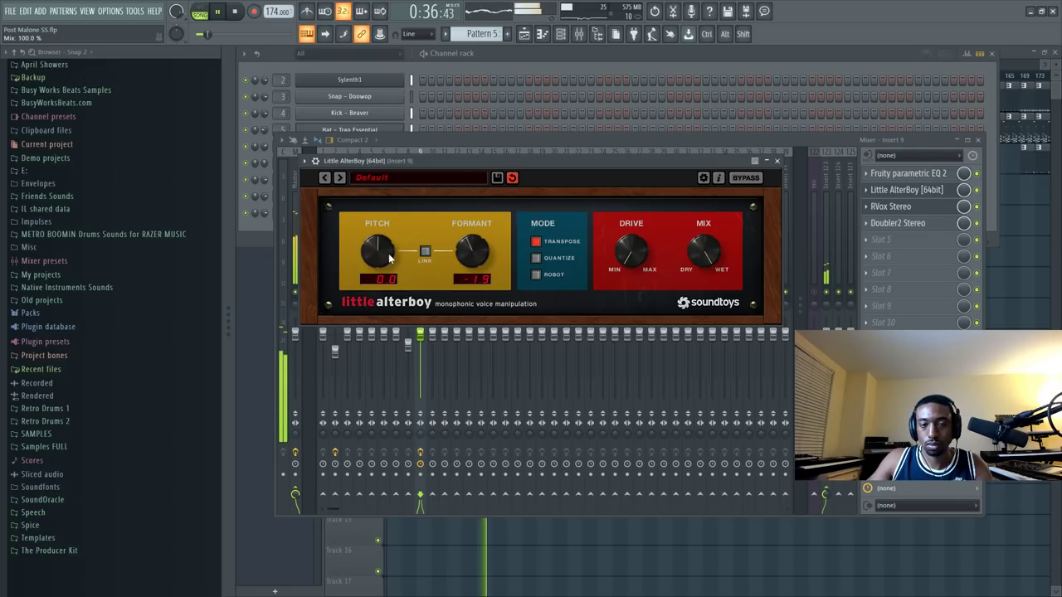
{"action": "left_click_drag", "start_coordinate": [394, 232], "coordinate": [405, 198]}
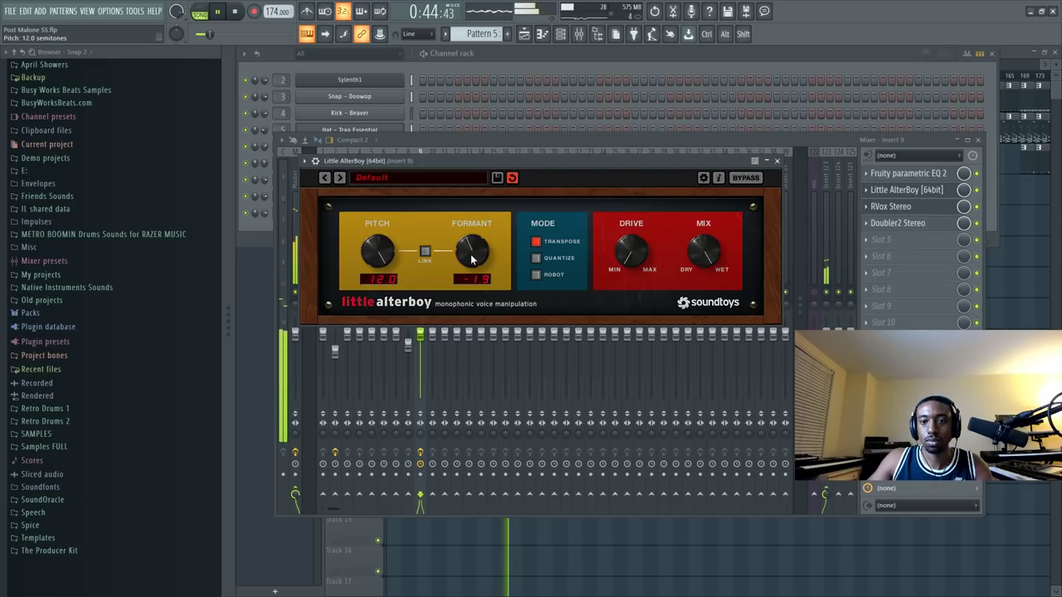
{"action": "left_click_drag", "start_coordinate": [703, 257], "coordinate": [698, 309]}
{"action": "left_click_drag", "start_coordinate": [383, 252], "coordinate": [384, 256]}
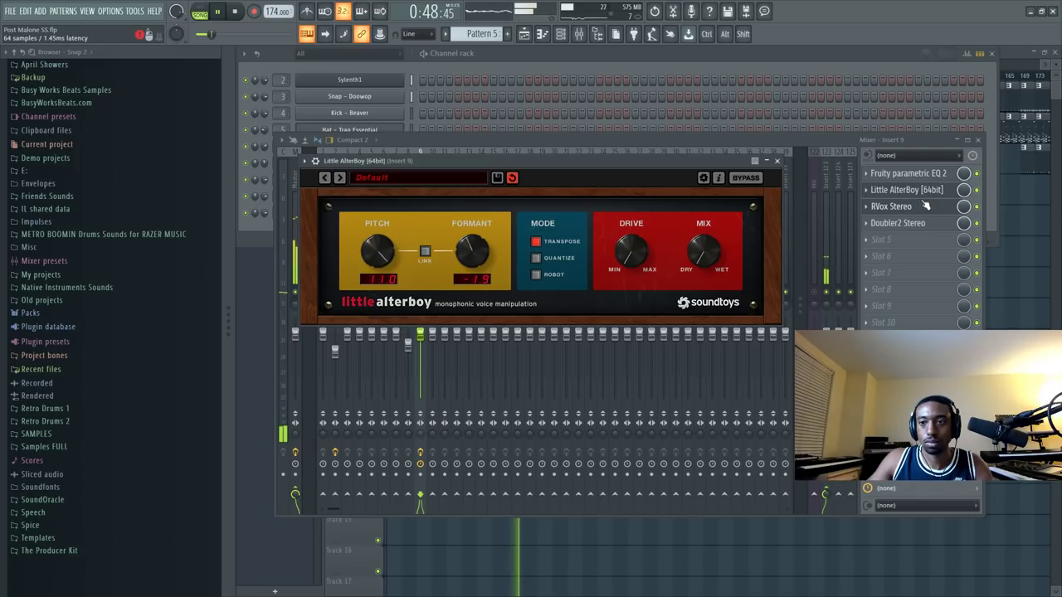
Disable Little AlterBoy in insert 9's second slot and delete it from the effects chain.
{"action": "left_click", "coordinate": [979, 191]}
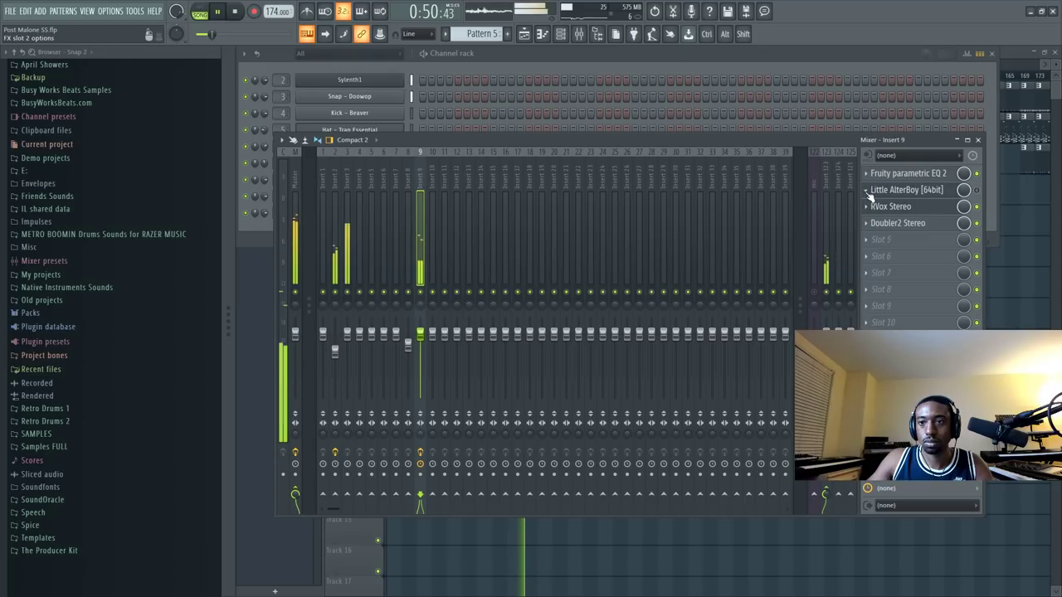
{"action": "left_click", "coordinate": [867, 191]}
{"action": "left_click", "coordinate": [849, 178]}
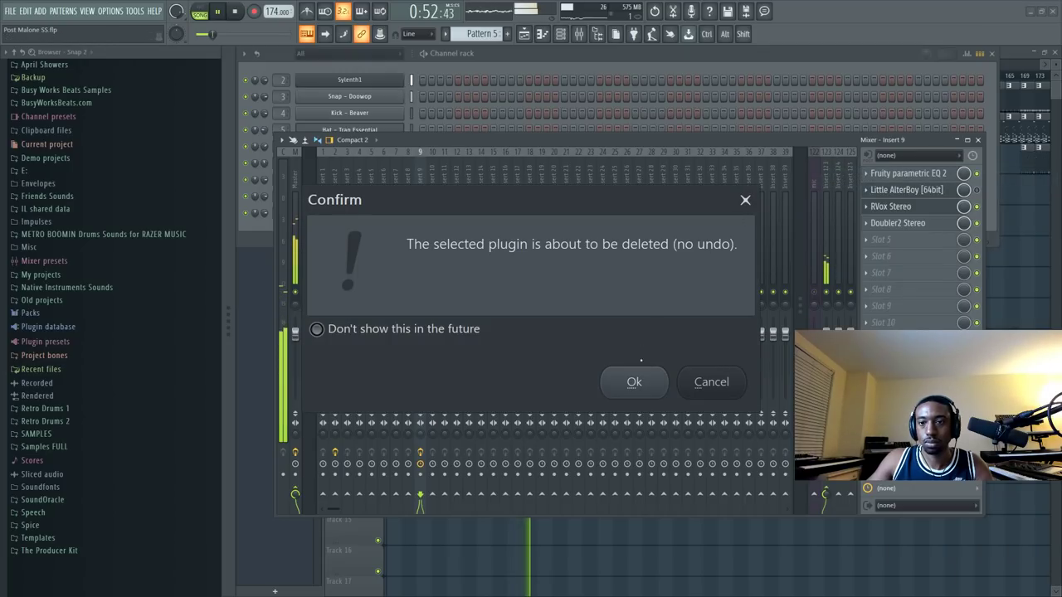
{"action": "left_click", "coordinate": [635, 381]}
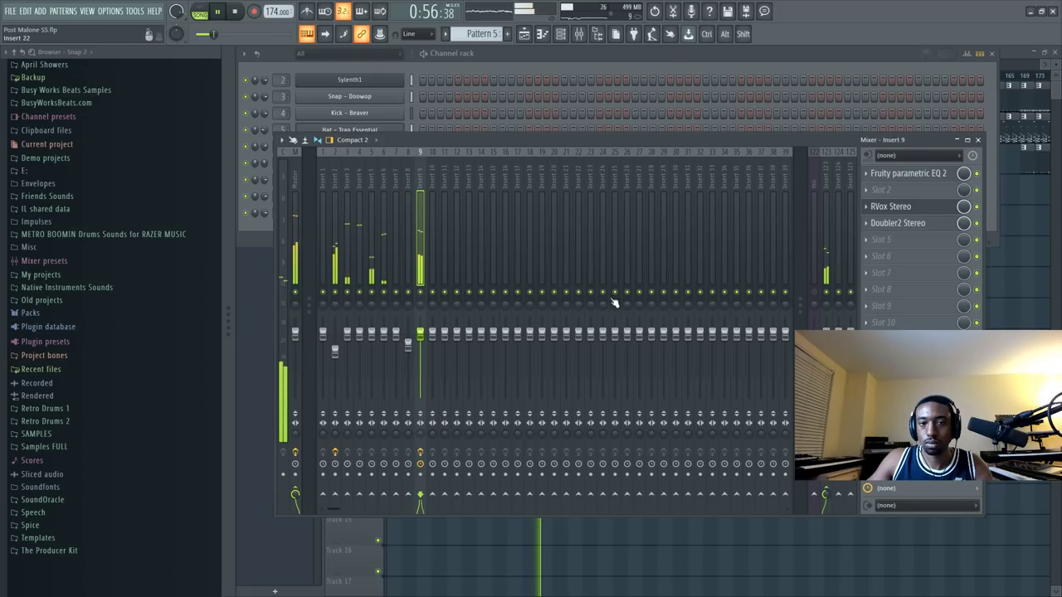
Raise the decay and lower the high cut of Fruity Reeverb 2 on insert 123, and close the reverb.
{"action": "left_click", "coordinate": [826, 248]}
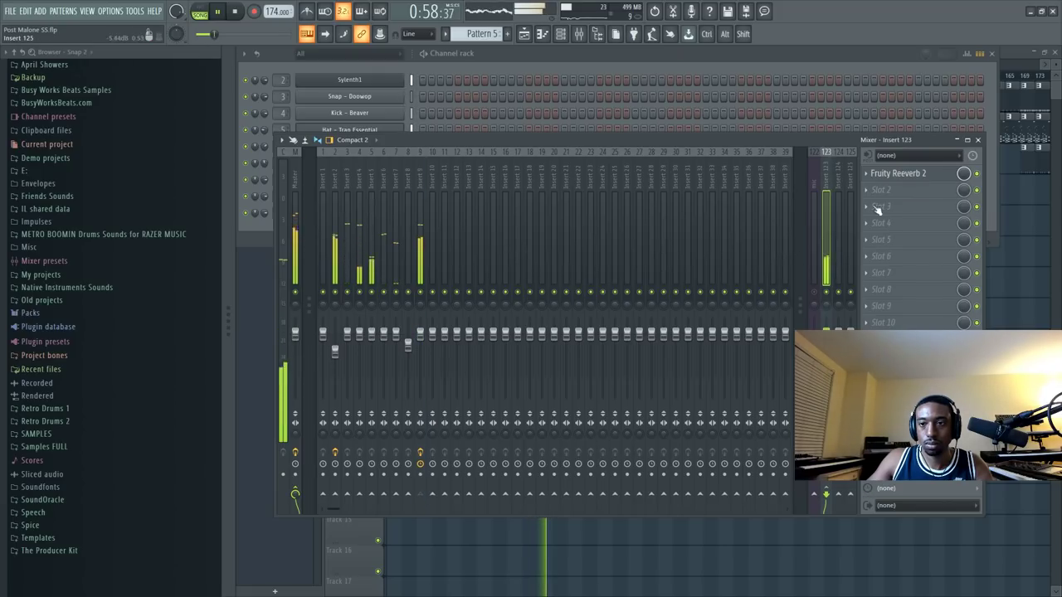
{"action": "left_click", "coordinate": [897, 172]}
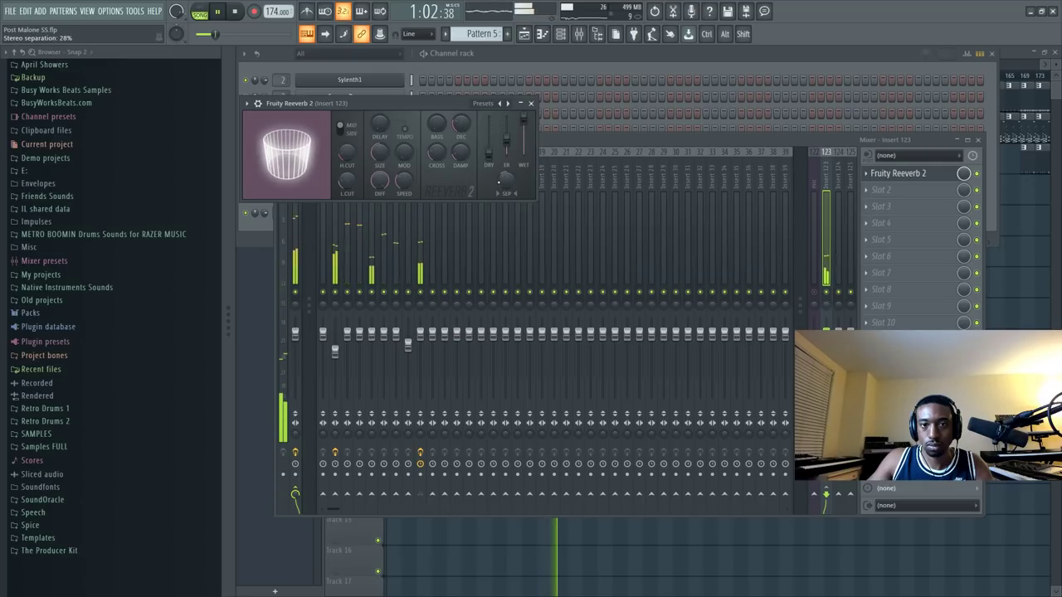
{"action": "left_click_drag", "start_coordinate": [461, 125], "coordinate": [461, 113]}
{"action": "left_click_drag", "start_coordinate": [347, 153], "coordinate": [346, 168]}
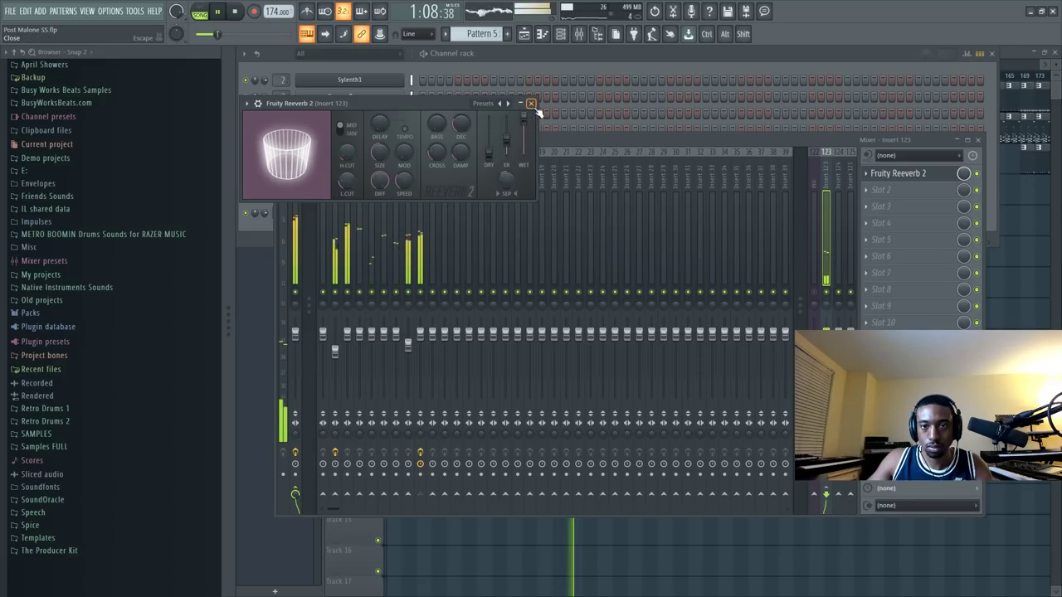
{"action": "left_click", "coordinate": [532, 104]}
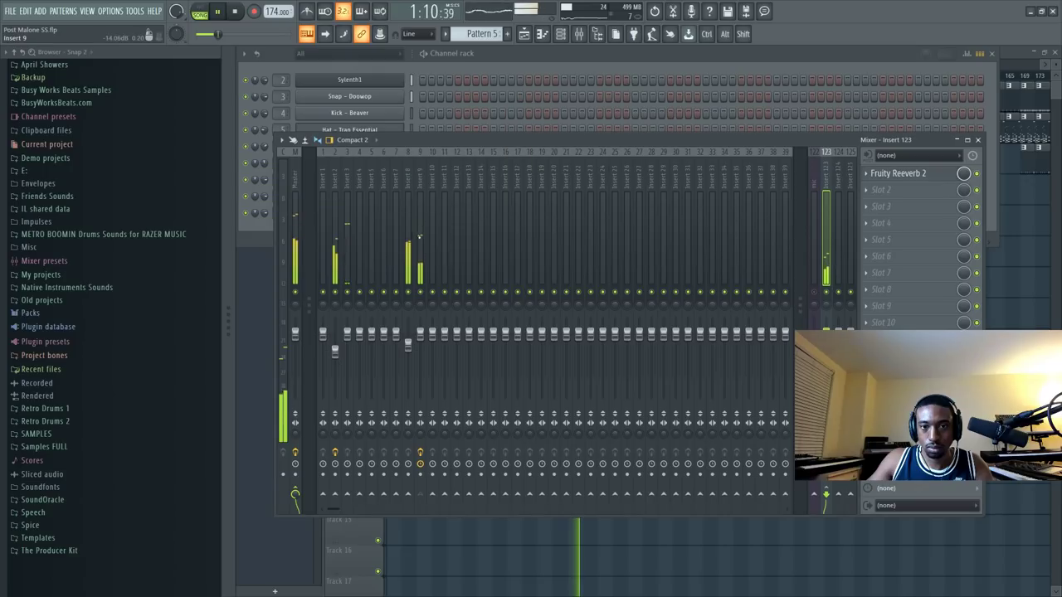
Check inserts 9 and 2, and lower insert 8's volume fader slightly during playback.
{"action": "left_click", "coordinate": [413, 222]}
{"action": "left_click", "coordinate": [342, 269]}
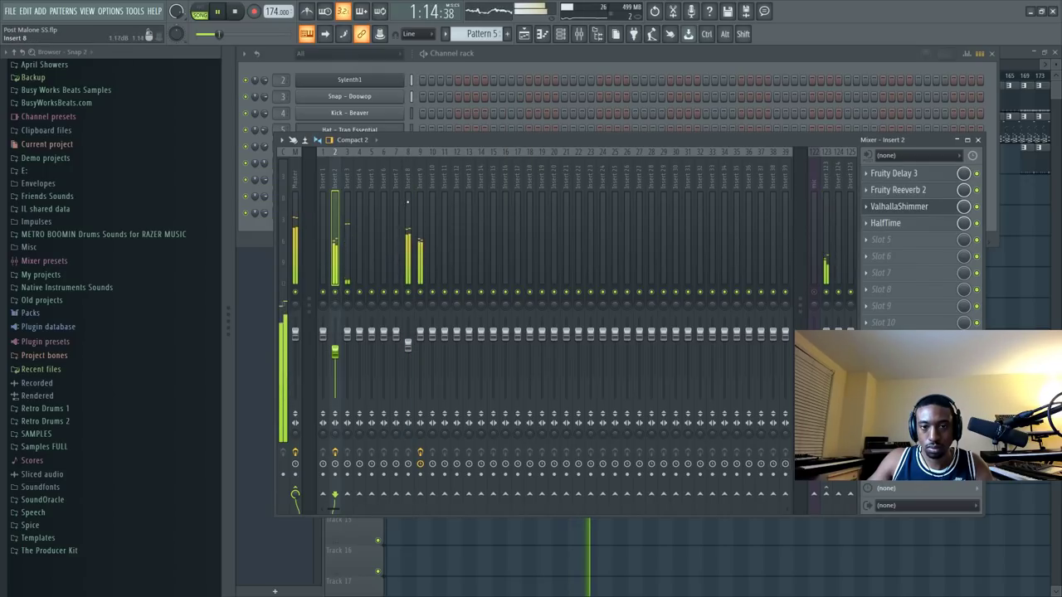
{"action": "left_click", "coordinate": [407, 220]}
{"action": "left_click_drag", "start_coordinate": [413, 351], "coordinate": [412, 356]}
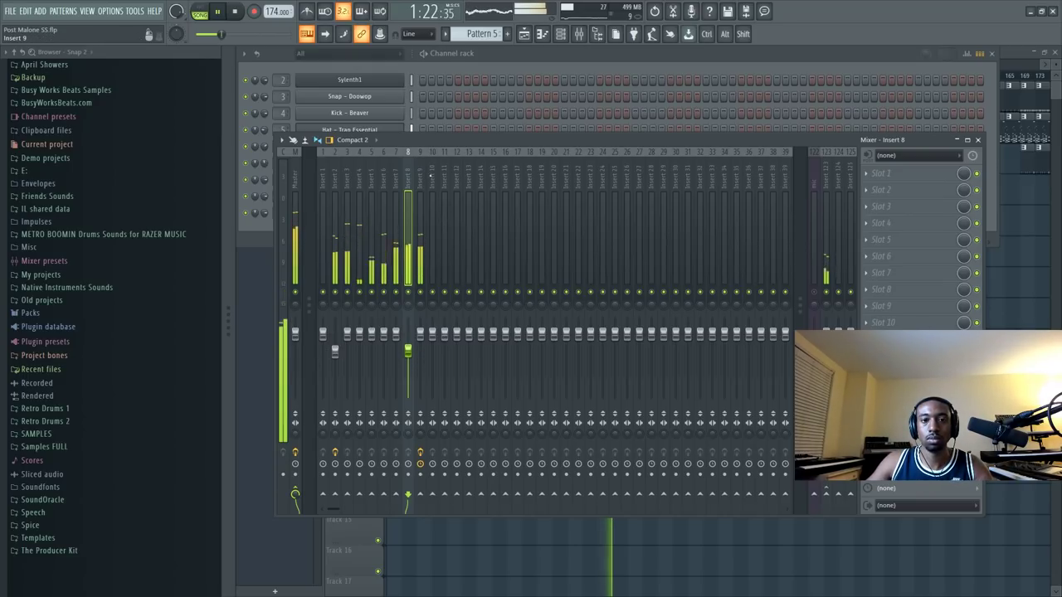
Transpose the Sylenth1 #2 notes down one octave in the piano roll and close it.
{"action": "key", "text": "F6"}
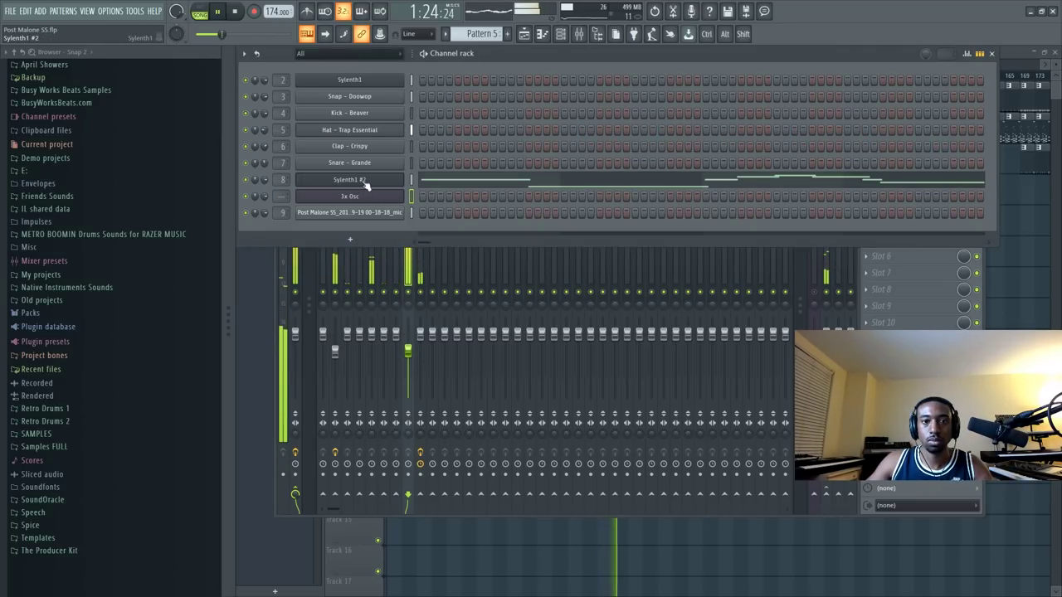
{"action": "left_click", "coordinate": [365, 181]}
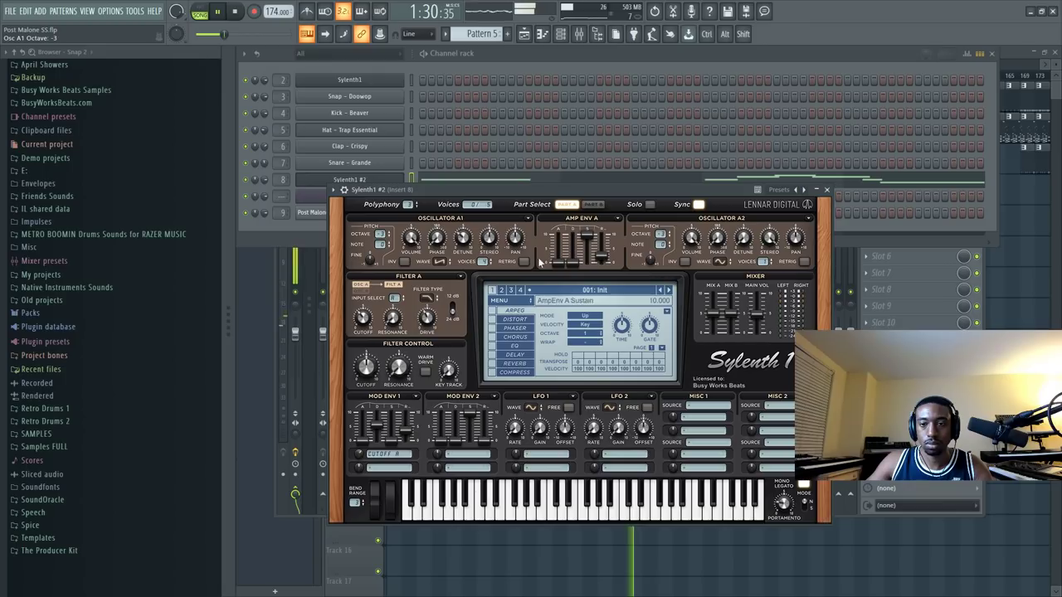
{"action": "left_click", "coordinate": [463, 181]}
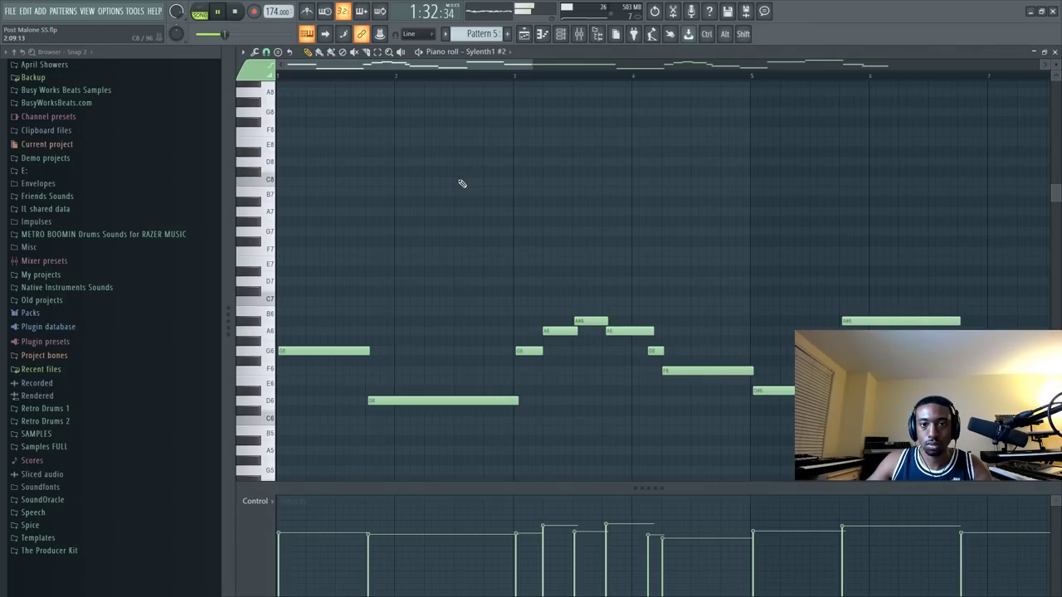
{"action": "key", "text": "ctrl+Down"}
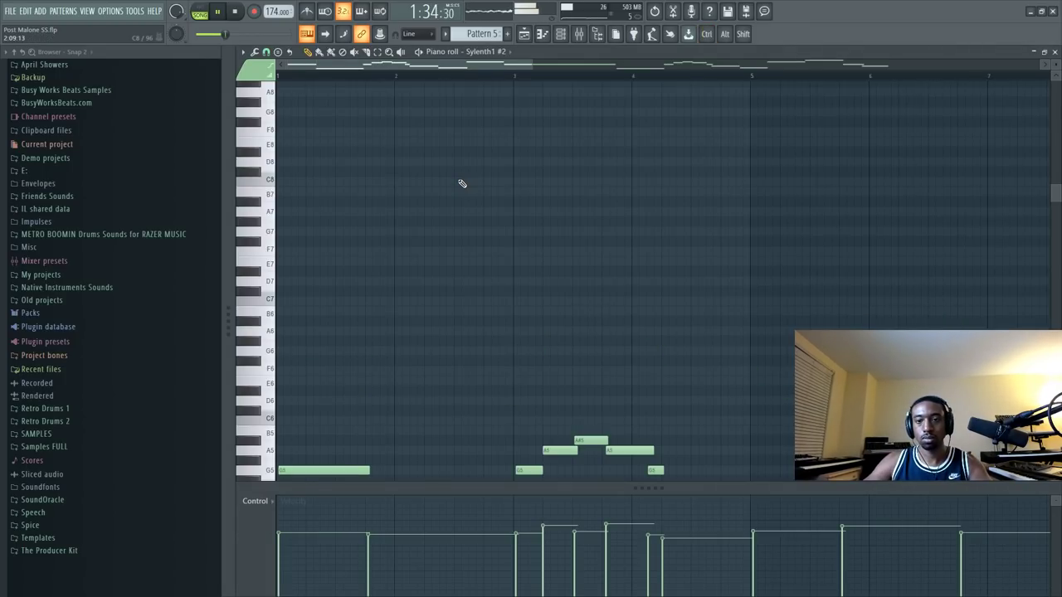
{"action": "left_click", "coordinate": [1055, 51]}
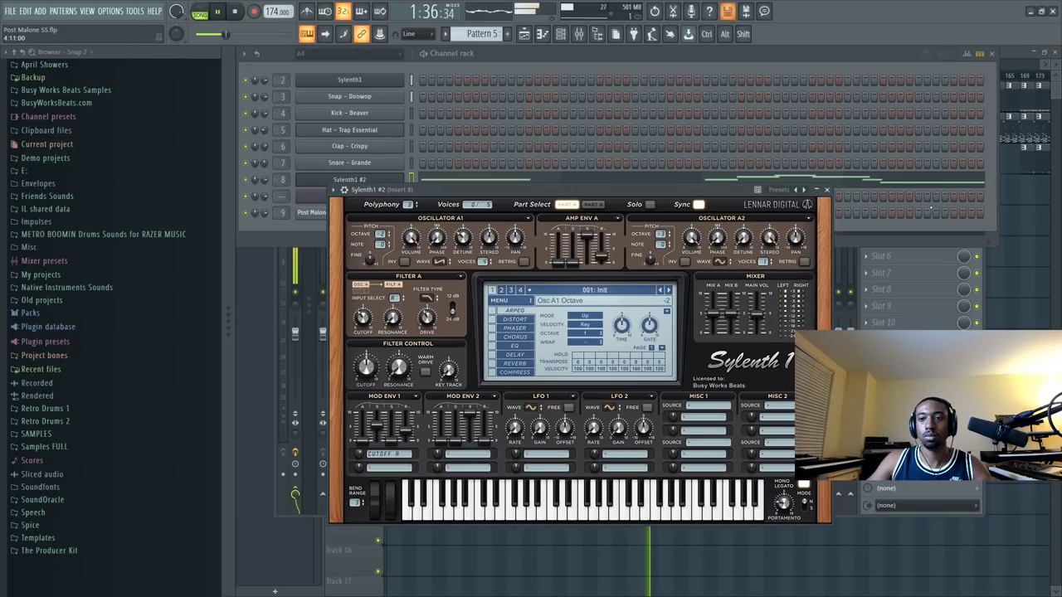
Return to the mixer, review inserts 9 and 2, stop playback, and show the mic track's effects.
{"action": "key", "text": "F9"}
{"action": "left_click", "coordinate": [418, 218]}
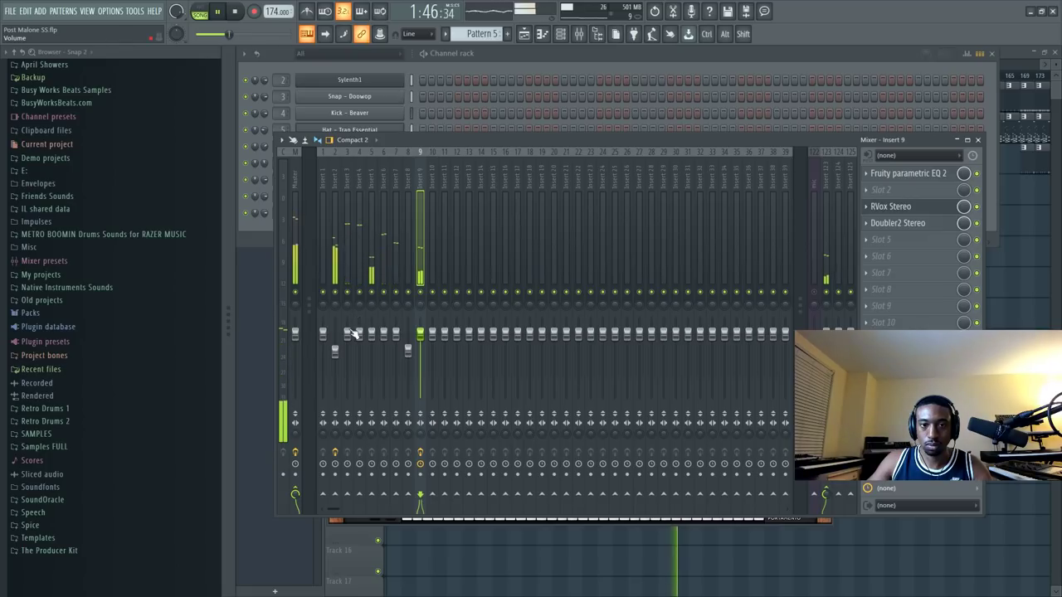
{"action": "left_click", "coordinate": [334, 245]}
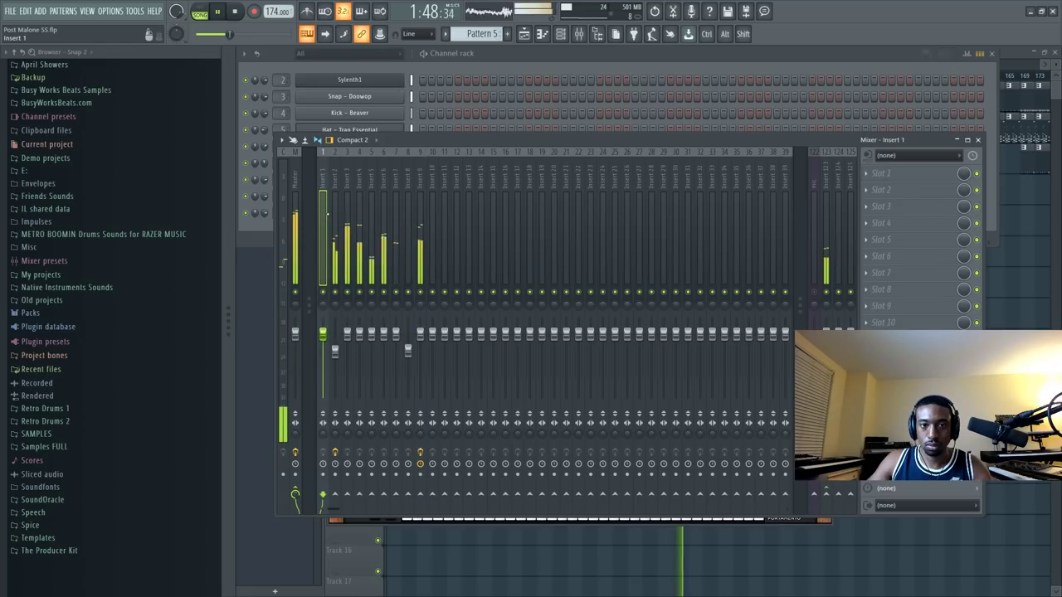
{"action": "key", "text": "space"}
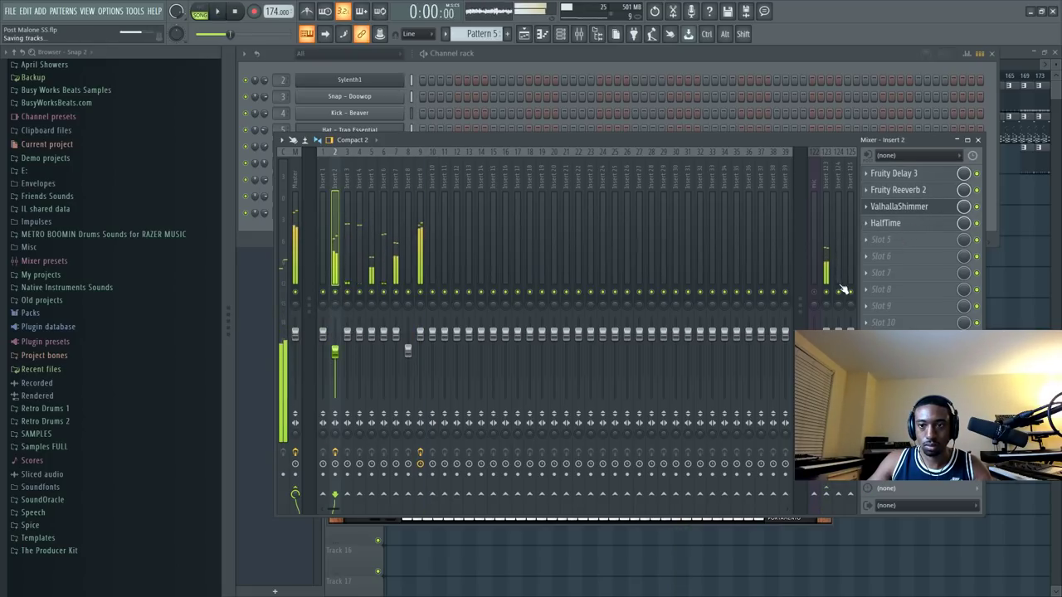
{"action": "left_click", "coordinate": [813, 336]}
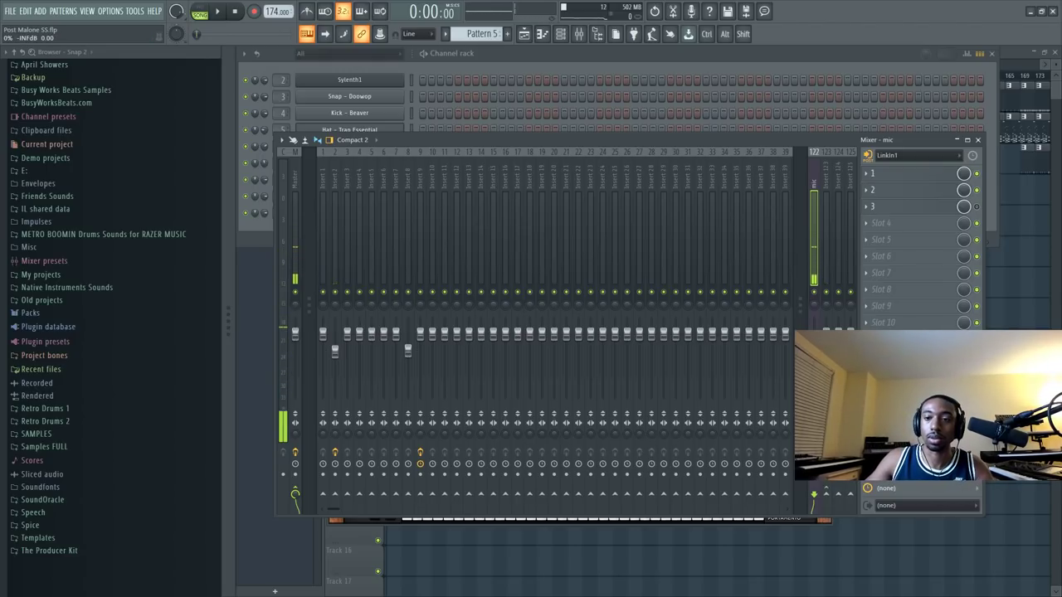
Load Fruity Parametric EQ 2 on insert 2, move it to the first slot, and play the song with the EQ in view.
{"action": "key", "text": "space"}
{"action": "left_click", "coordinate": [329, 191]}
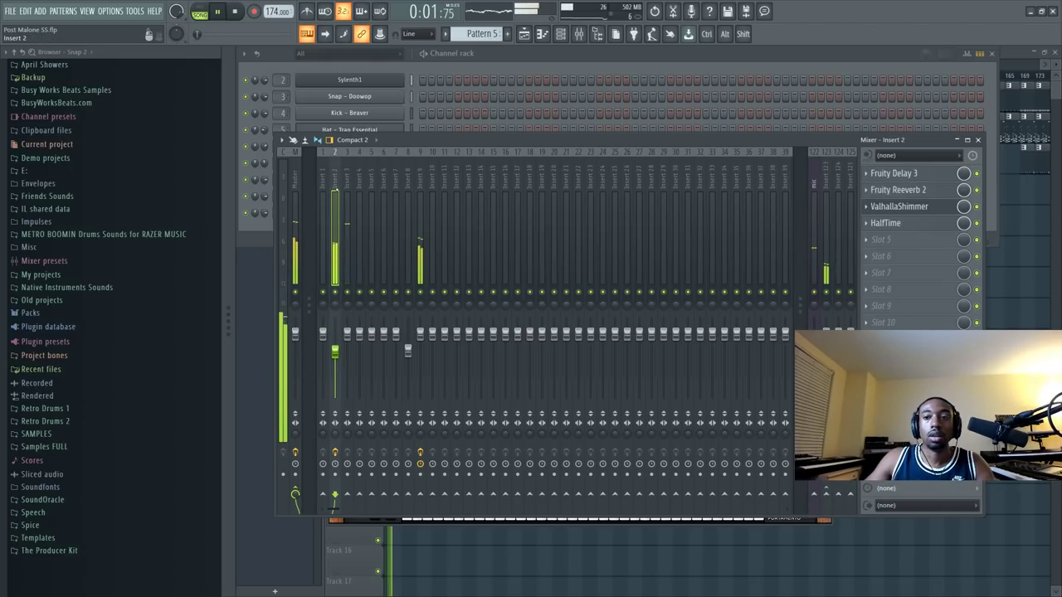
{"action": "left_click", "coordinate": [881, 239]}
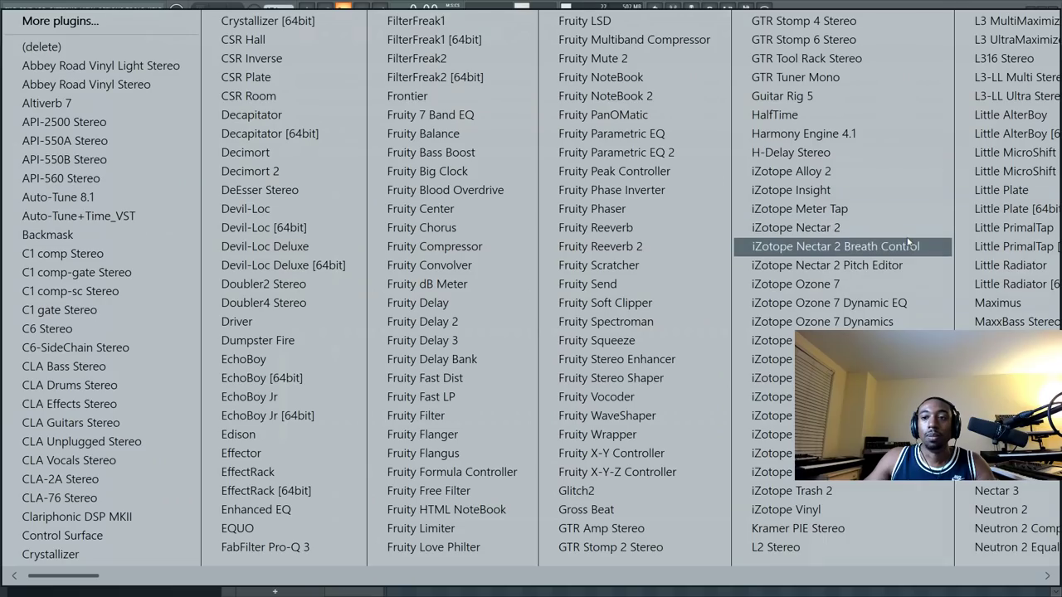
{"action": "left_click", "coordinate": [637, 154]}
{"action": "left_click_drag", "start_coordinate": [921, 243], "coordinate": [922, 173]}
{"action": "key", "text": "space"}
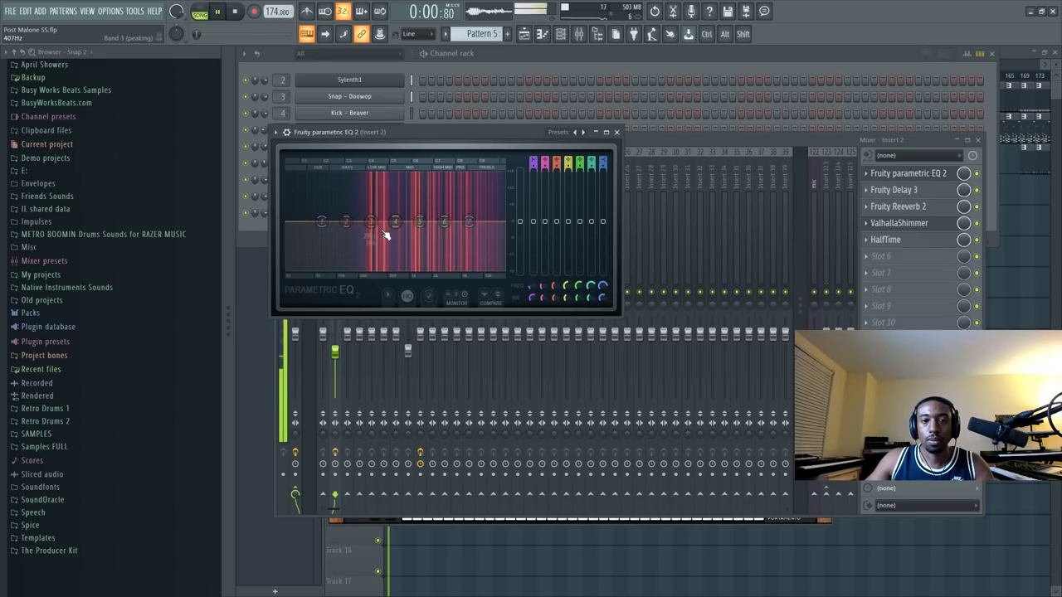
{"action": "left_click_drag", "start_coordinate": [398, 132], "coordinate": [538, 193]}
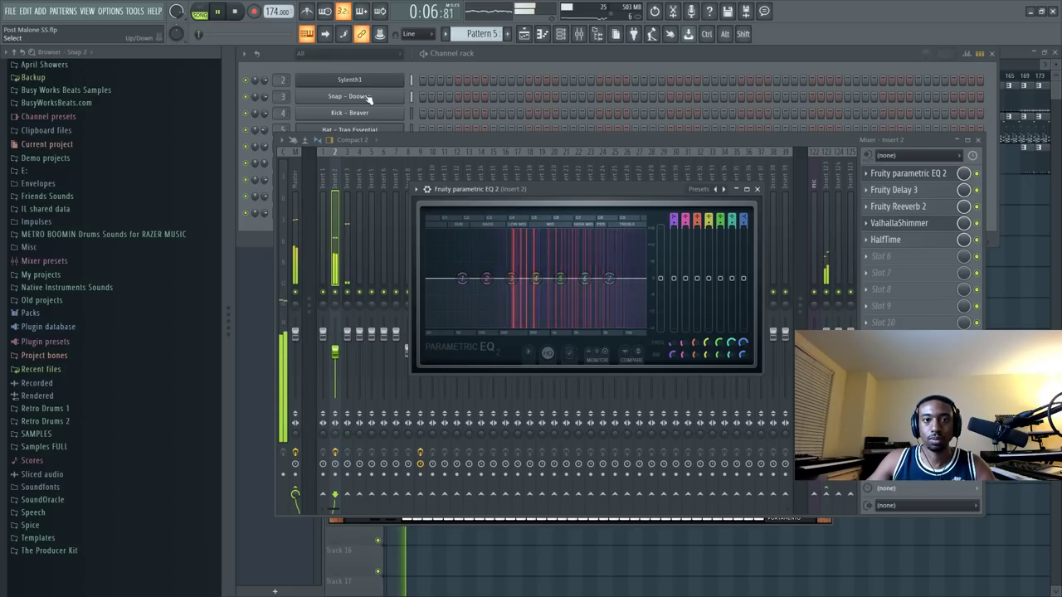
Check the channel rack against the mixer levels during playback, and return to insert 2.
{"action": "left_click", "coordinate": [280, 56]}
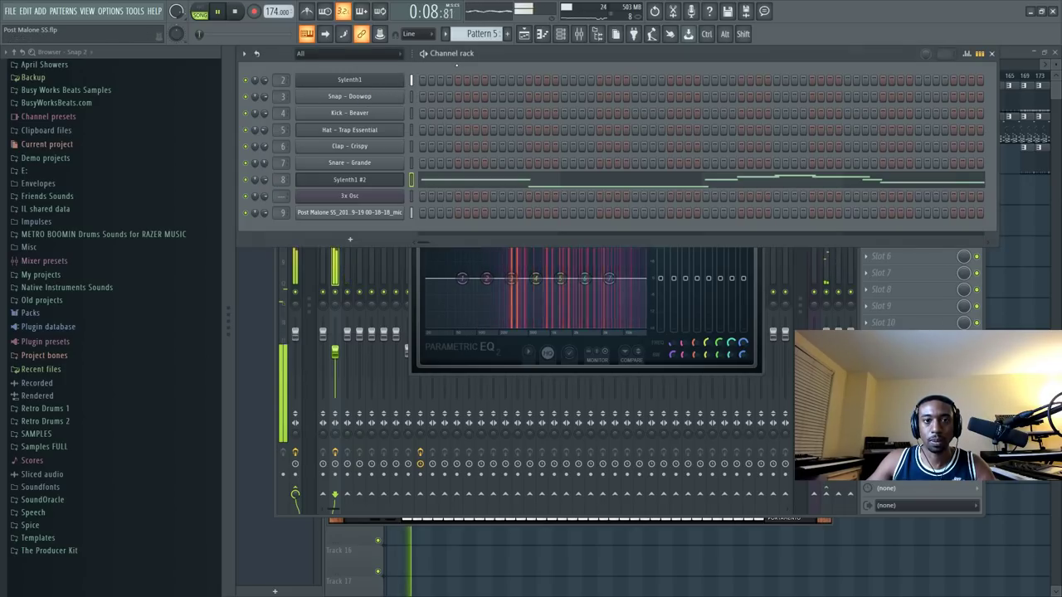
{"action": "left_click", "coordinate": [335, 270]}
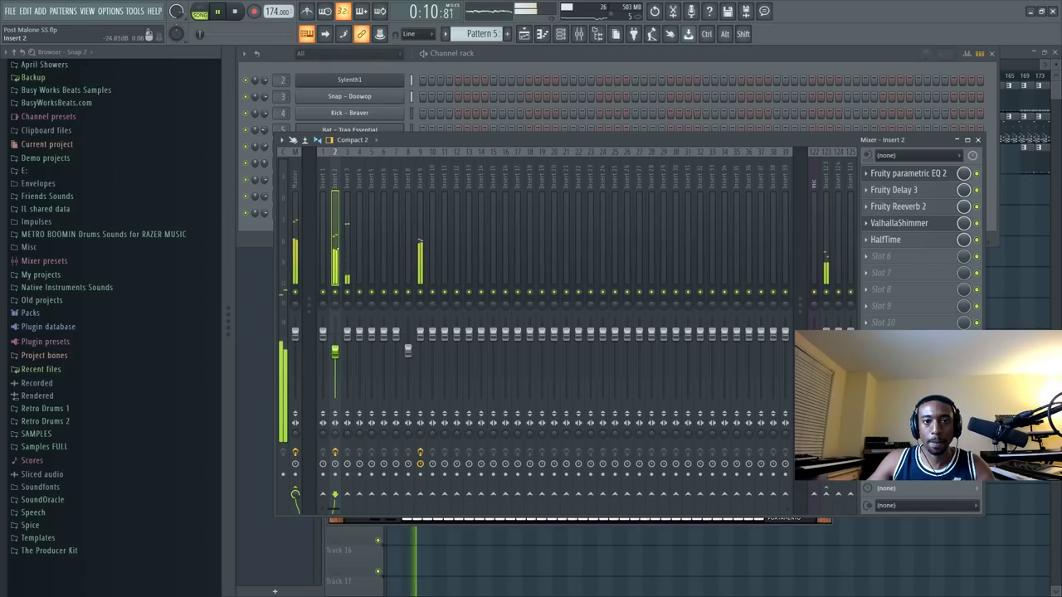
{"action": "left_click", "coordinate": [454, 66]}
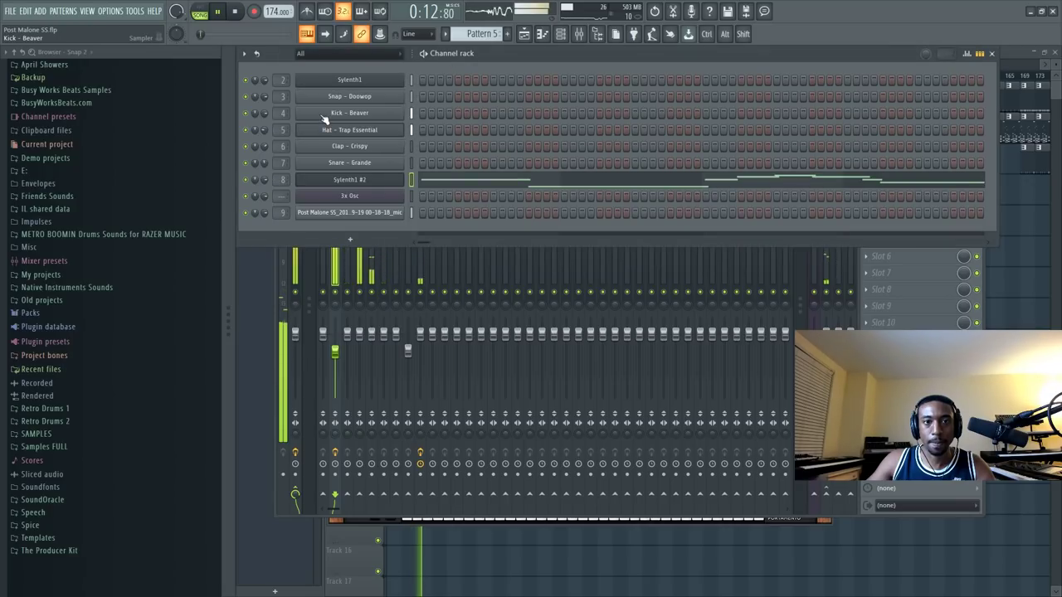
{"action": "left_click", "coordinate": [347, 269]}
{"action": "left_click", "coordinate": [335, 270]}
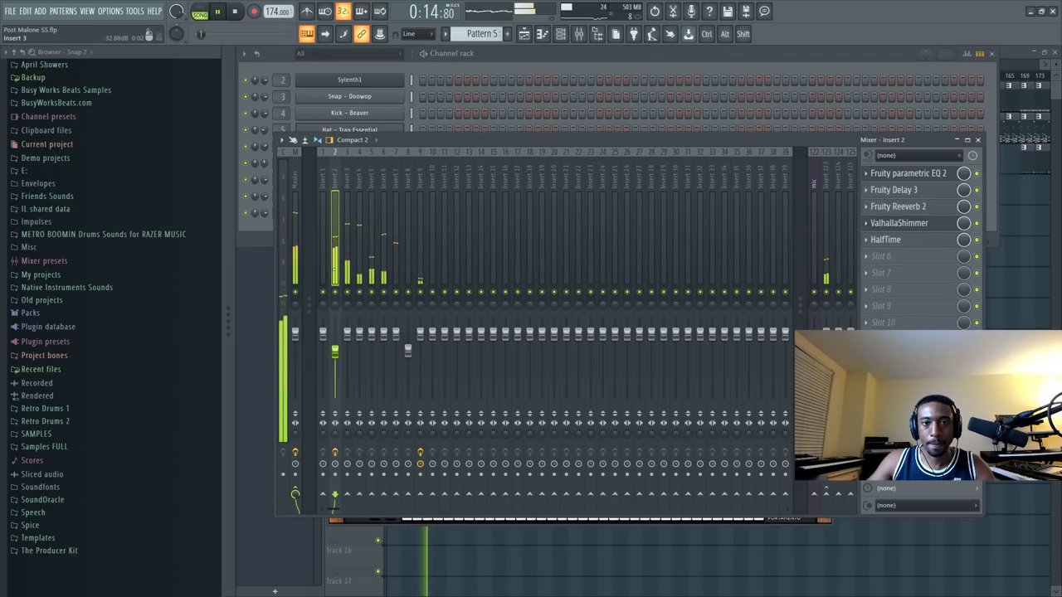
Cut the lows and low mids with insert 2's Fruity Parametric EQ 2, and move the EQ to slot 5, after HalfTime.
{"action": "left_click", "coordinate": [906, 173]}
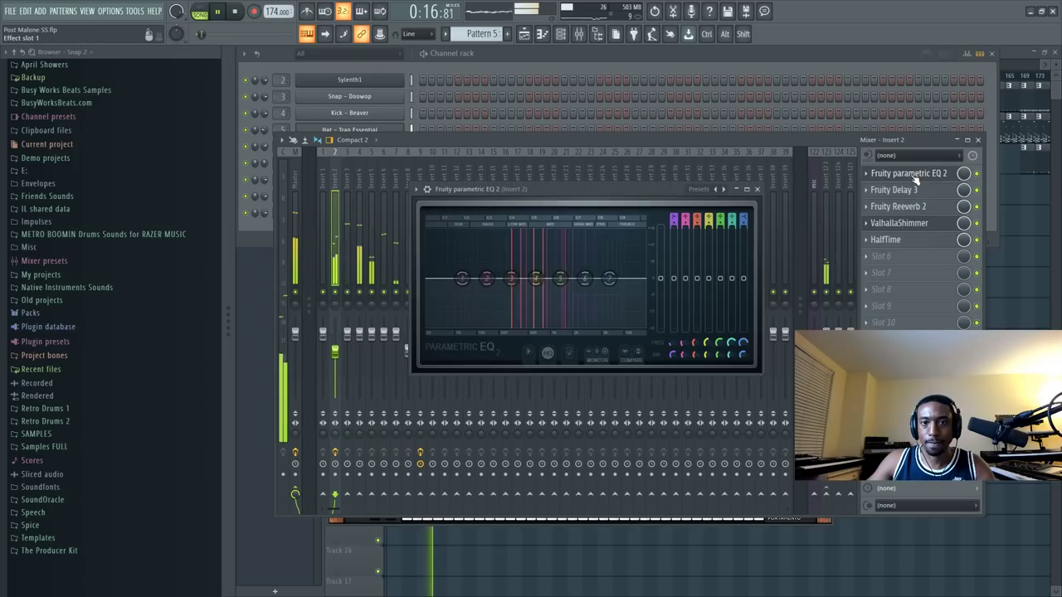
{"action": "left_click_drag", "start_coordinate": [511, 279], "coordinate": [514, 288]}
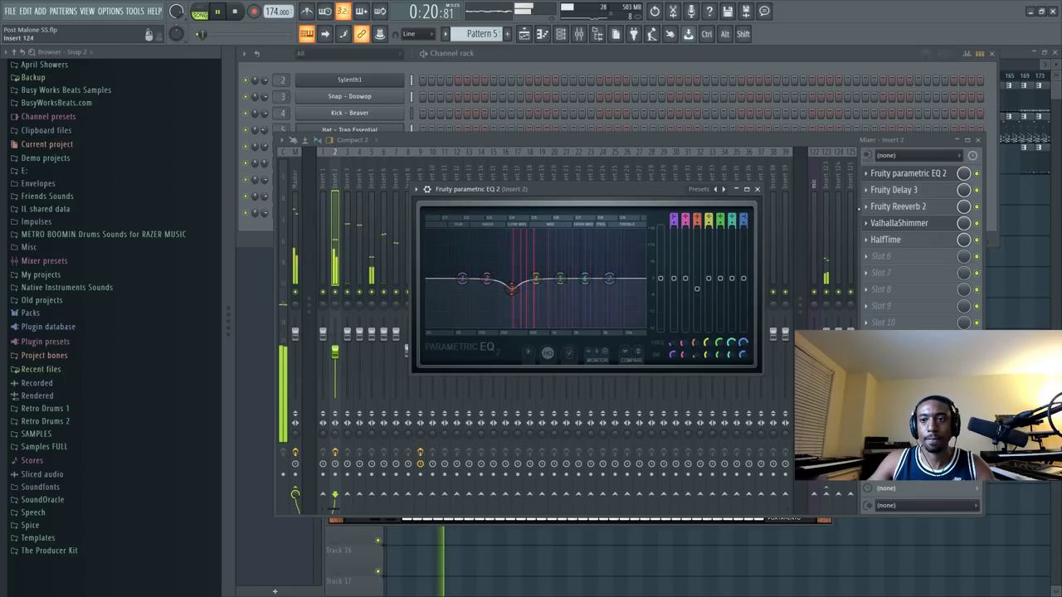
{"action": "left_click_drag", "start_coordinate": [910, 176], "coordinate": [908, 244]}
{"action": "left_click_drag", "start_coordinate": [505, 284], "coordinate": [476, 309]}
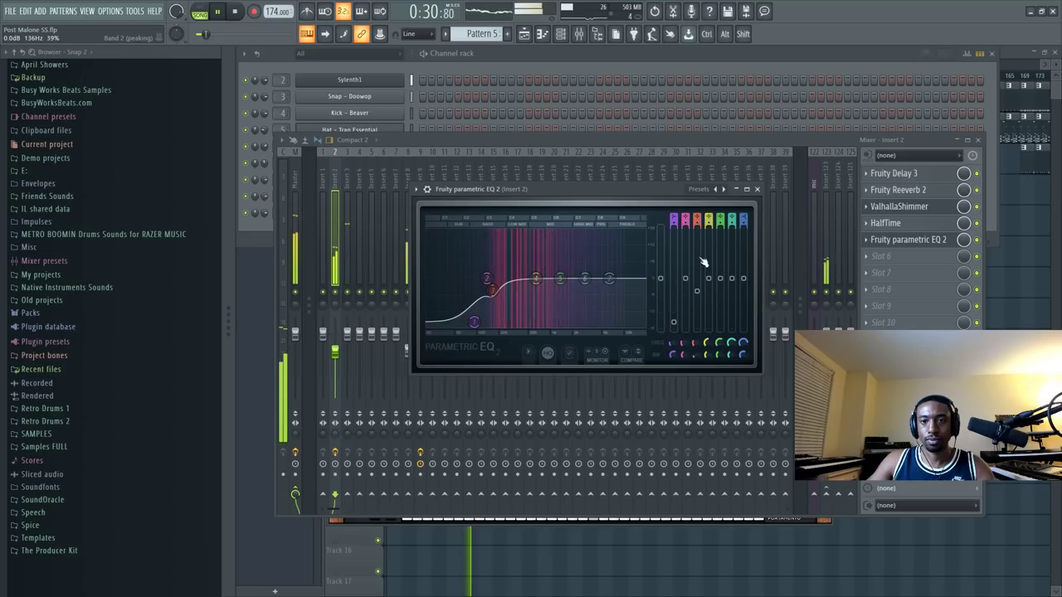
{"action": "left_click", "coordinate": [756, 189]}
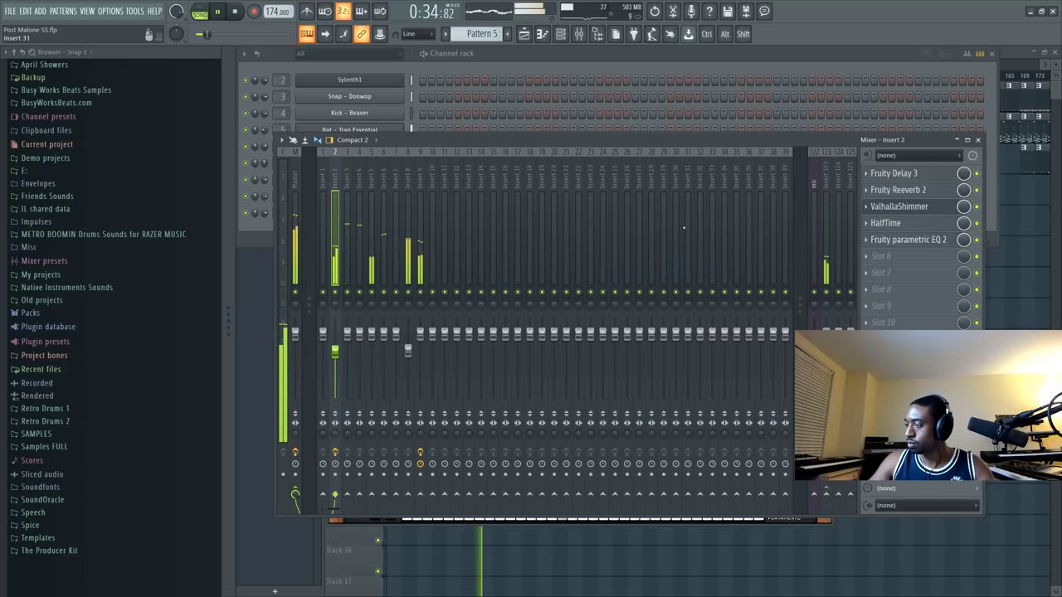
Lower the high shelf on insert 9's Fruity Parametric EQ 2 to about -4.6 dB near 5.4 kHz.
{"action": "left_click", "coordinate": [419, 249]}
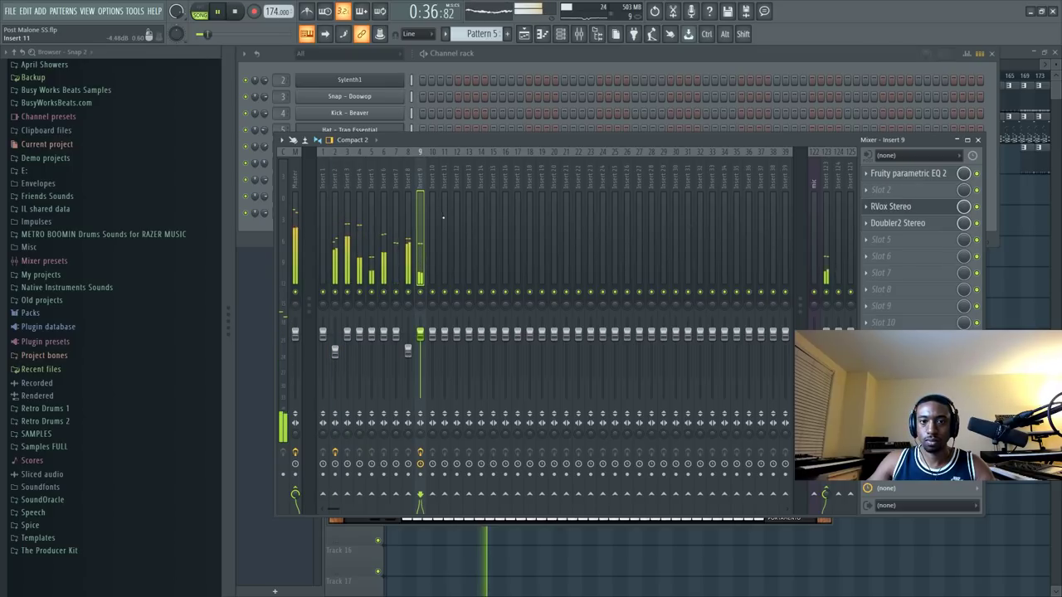
{"action": "left_click", "coordinate": [912, 173]}
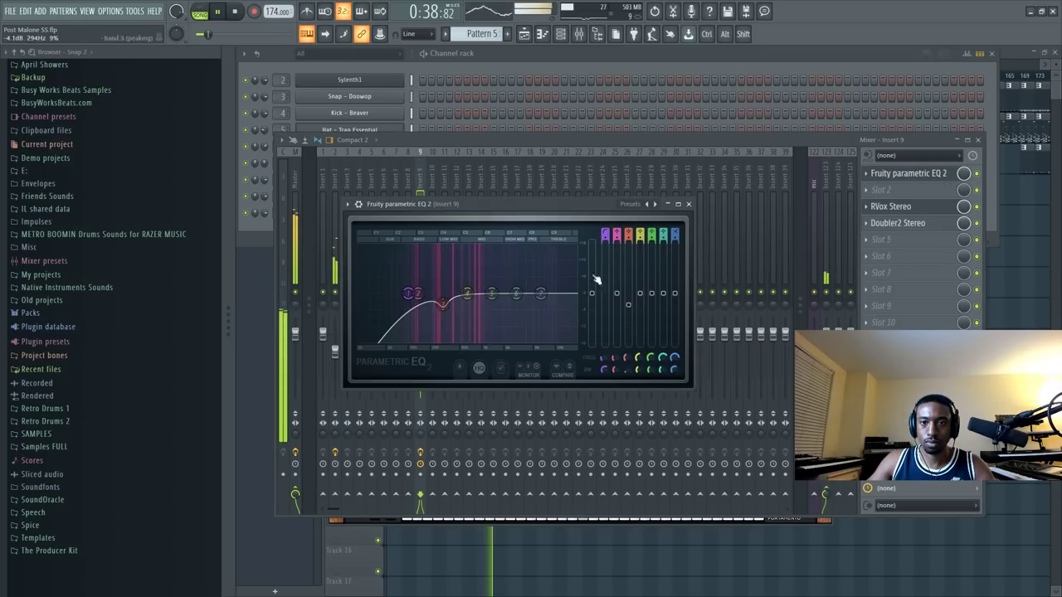
{"action": "left_click_drag", "start_coordinate": [543, 305], "coordinate": [538, 309]}
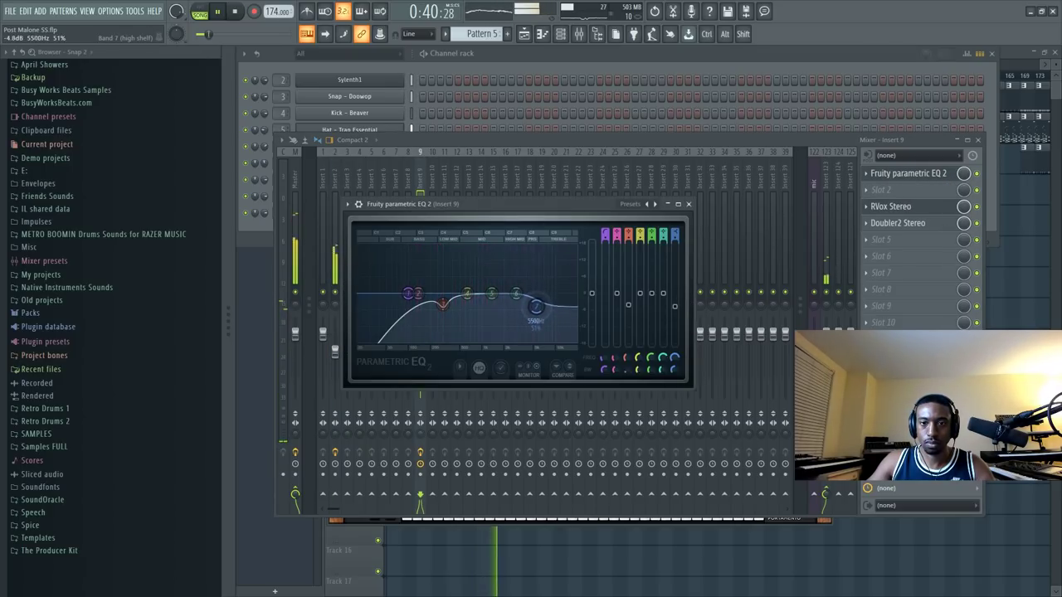
{"action": "left_click", "coordinate": [688, 204]}
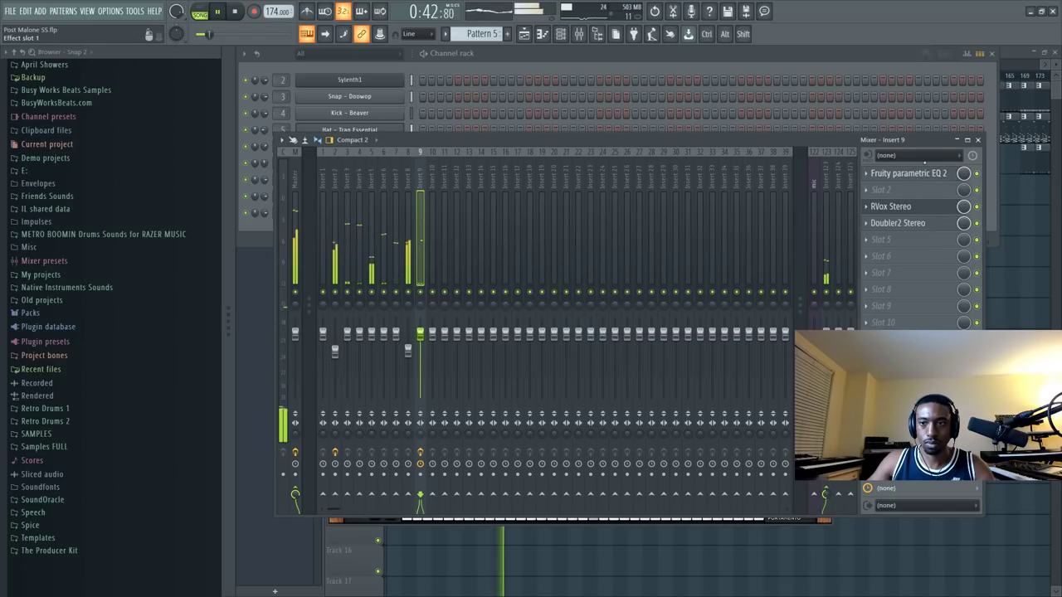
{"action": "left_click", "coordinate": [916, 174]}
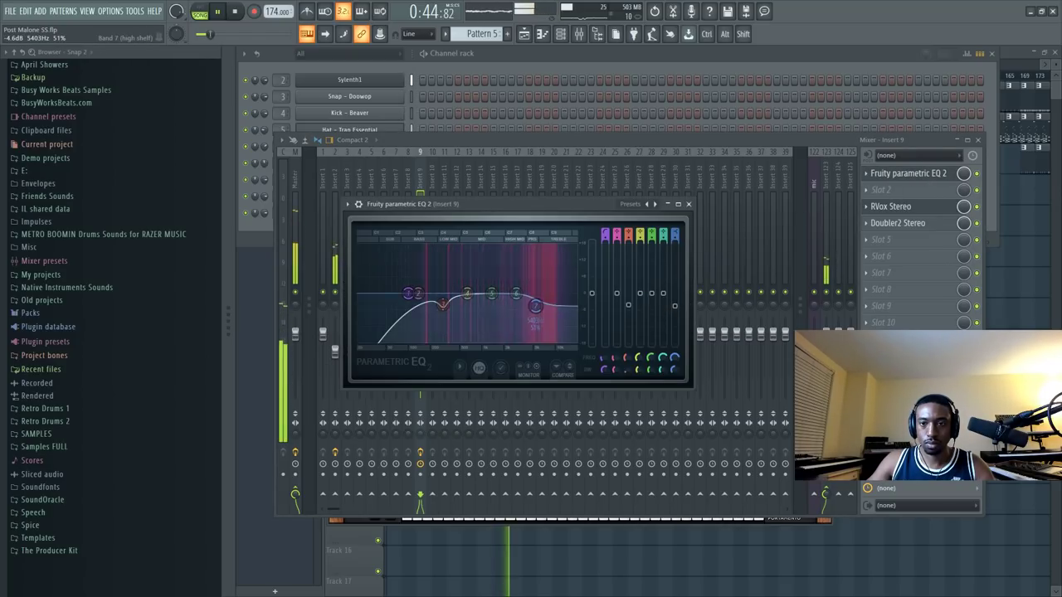
{"action": "left_click", "coordinate": [688, 204]}
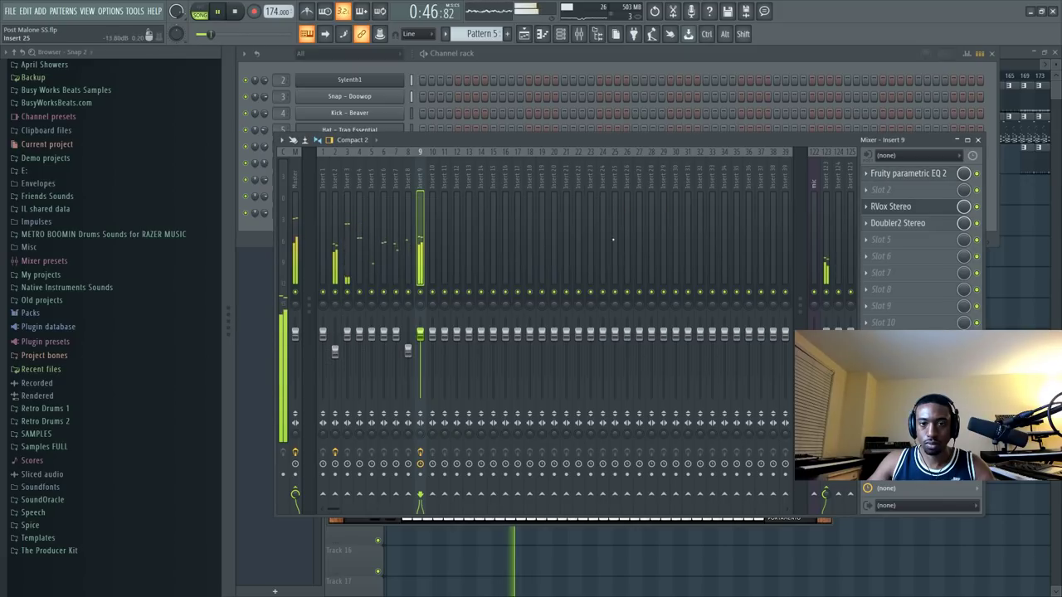
Set insert 9's RVox compression to about -10.5 and lower its volume fader to about -2.8 dB.
{"action": "left_click", "coordinate": [334, 241]}
{"action": "left_click", "coordinate": [423, 236]}
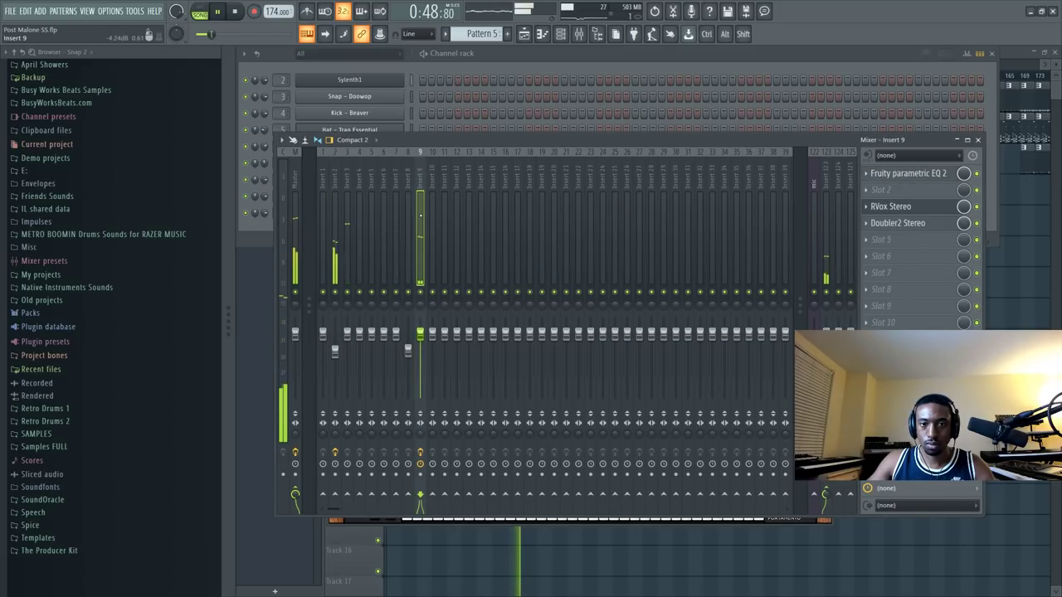
{"action": "left_click", "coordinate": [903, 212]}
{"action": "left_click_drag", "start_coordinate": [460, 236], "coordinate": [458, 245]}
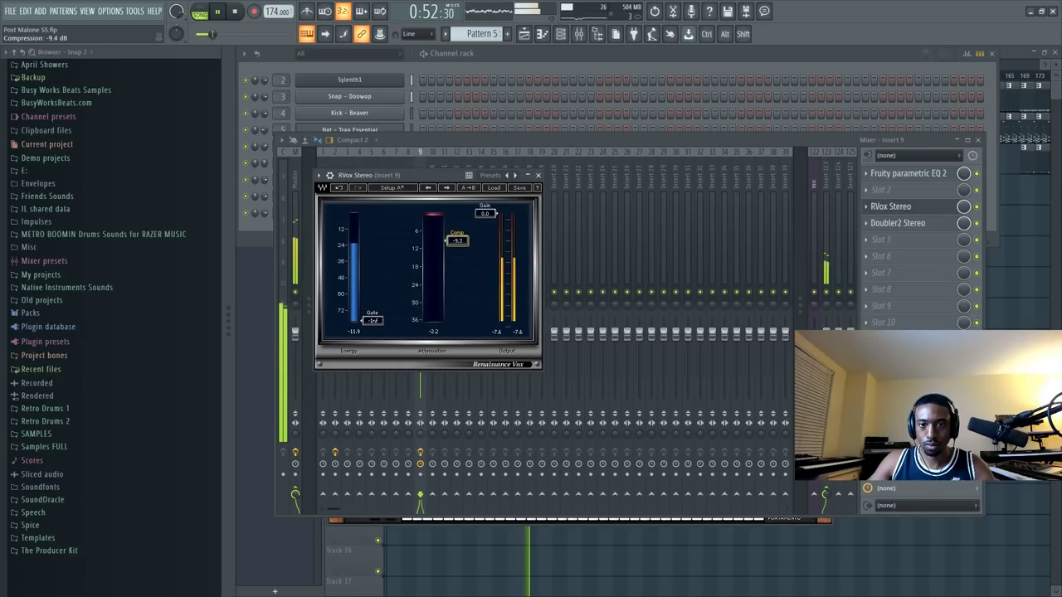
{"action": "left_click", "coordinate": [539, 178]}
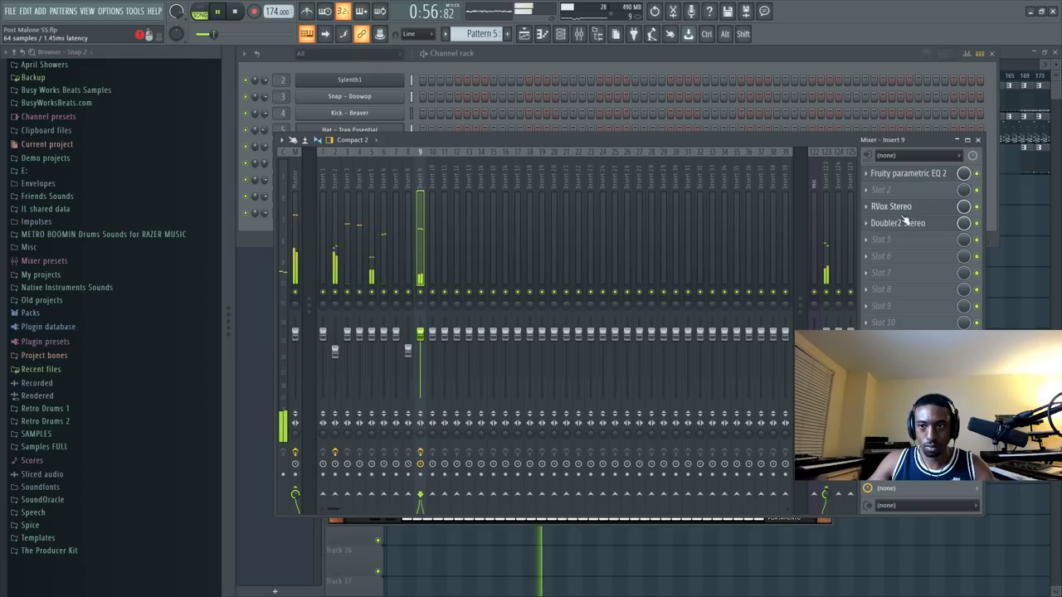
{"action": "left_click_drag", "start_coordinate": [423, 337], "coordinate": [423, 346]}
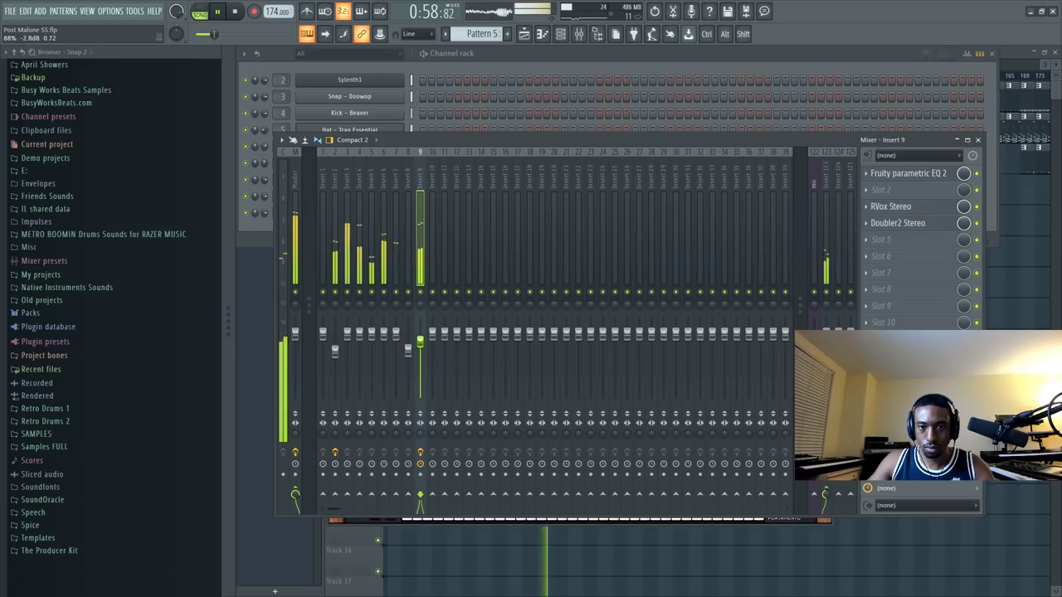
{"action": "left_click", "coordinate": [892, 206]}
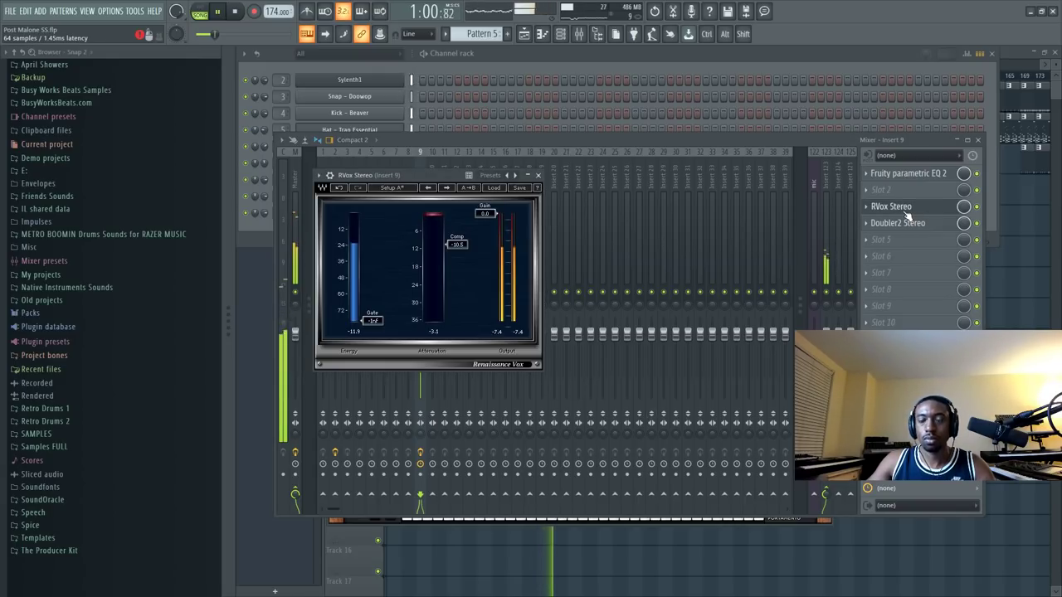
In insert 9's Doubler2, set voice 1's gain to -9.7, raise voice 2's gain, and set their detunes to 16 and -20.
{"action": "left_click", "coordinate": [923, 226]}
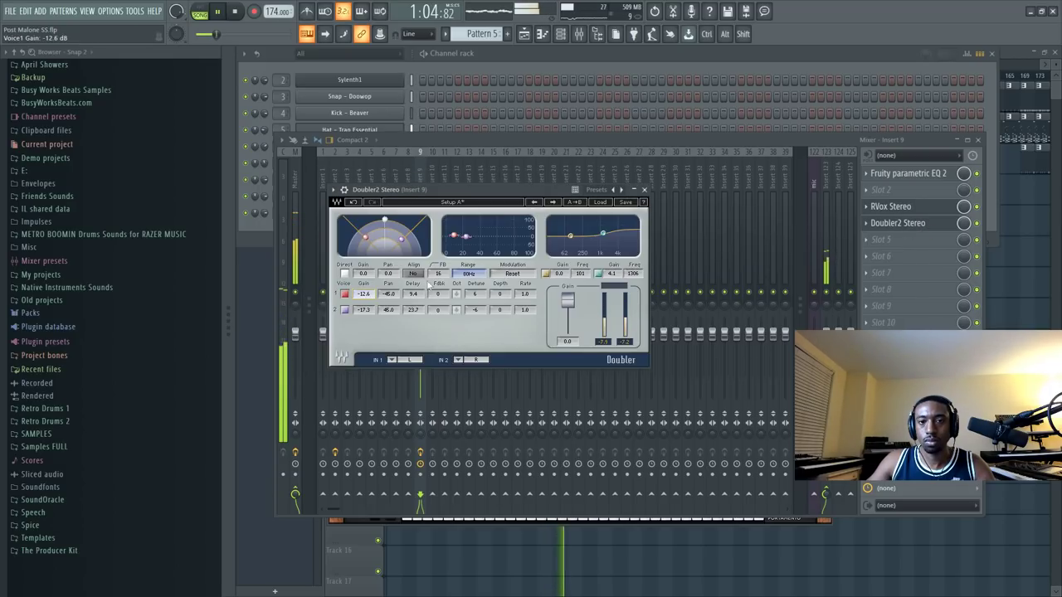
{"action": "left_click", "coordinate": [643, 189]}
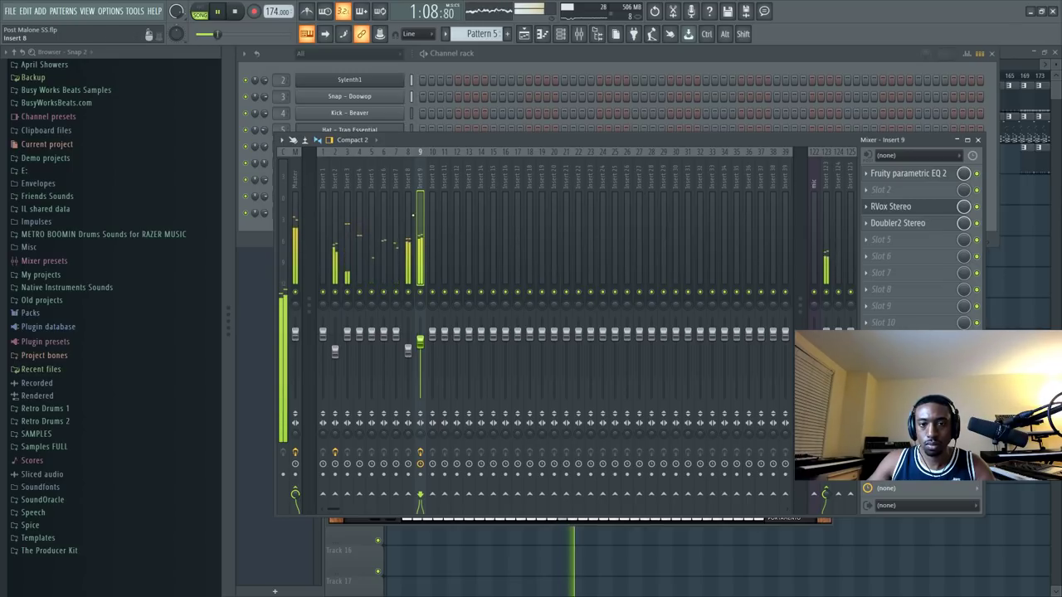
{"action": "left_click", "coordinate": [911, 225]}
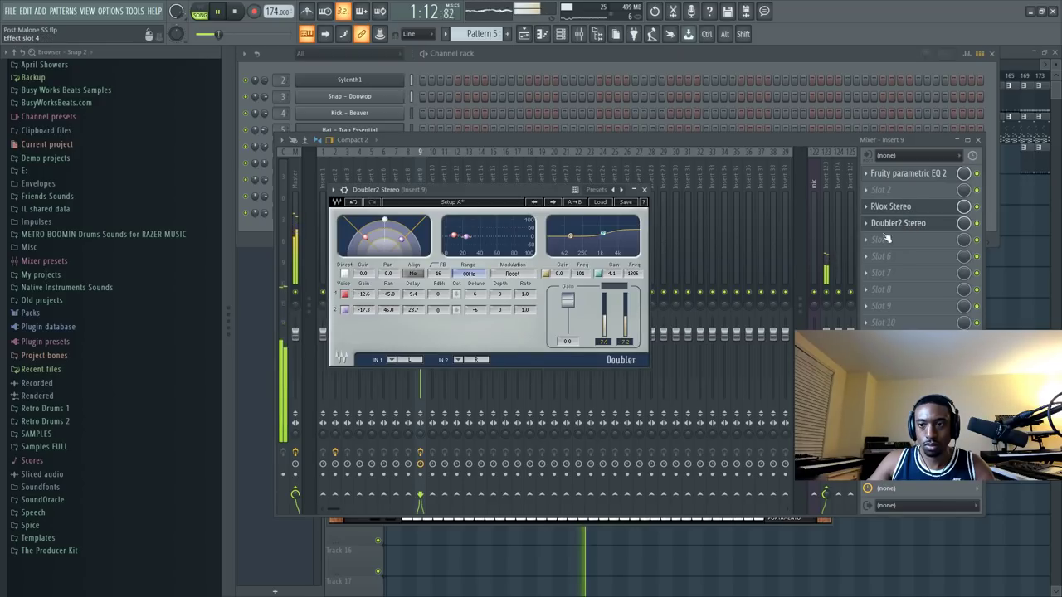
{"action": "left_click_drag", "start_coordinate": [363, 295], "coordinate": [368, 274]}
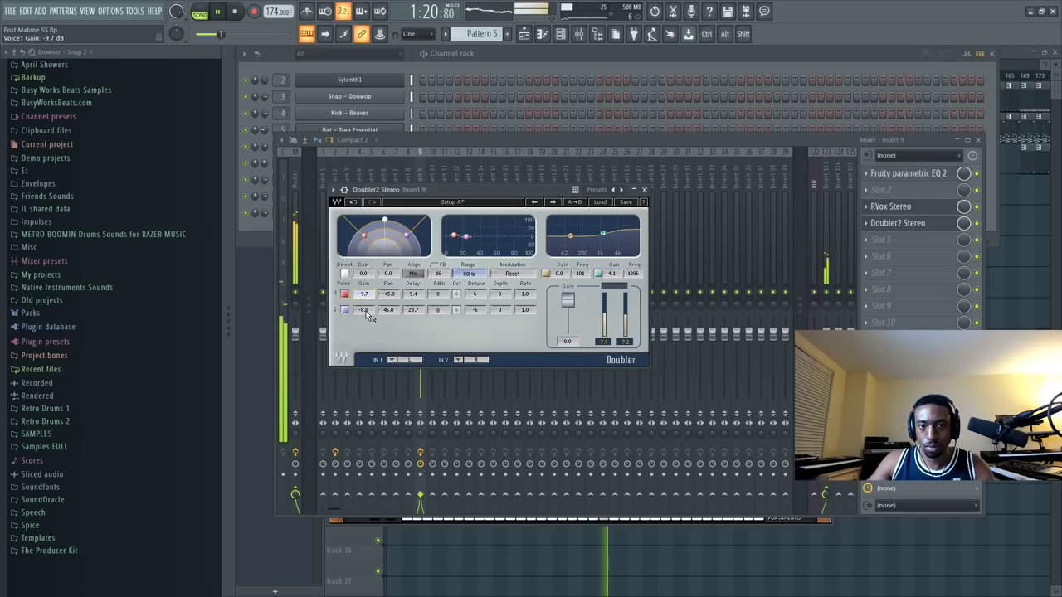
{"action": "mouse_move", "coordinate": [483, 298]}
{"action": "left_mouse_down"}
{"action": "mouse_move", "coordinate": [480, 328]}
{"action": "mouse_move", "coordinate": [481, 303]}
{"action": "left_mouse_up"}
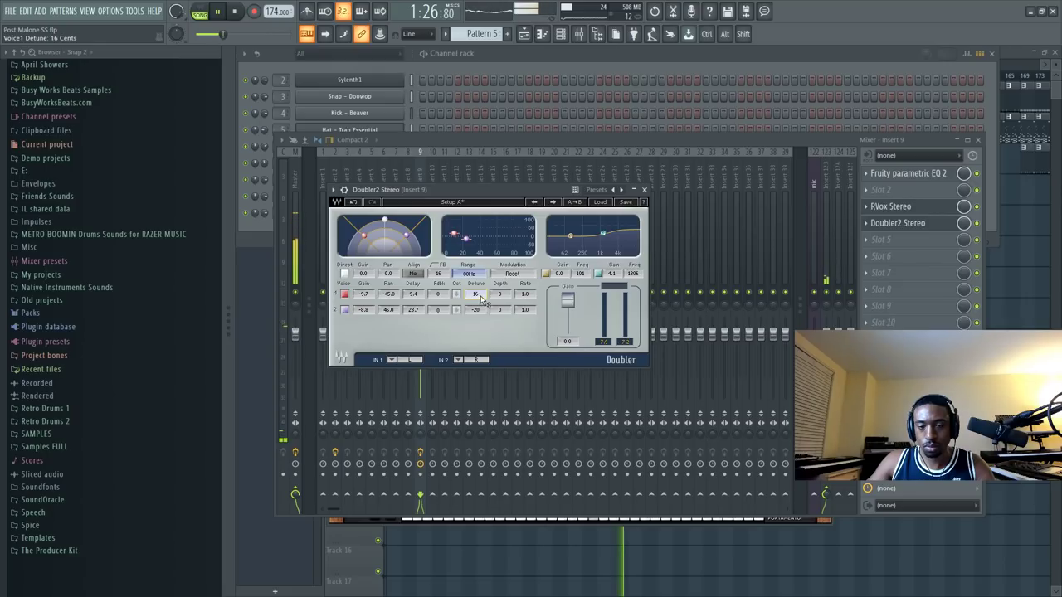
{"action": "left_click", "coordinate": [645, 190]}
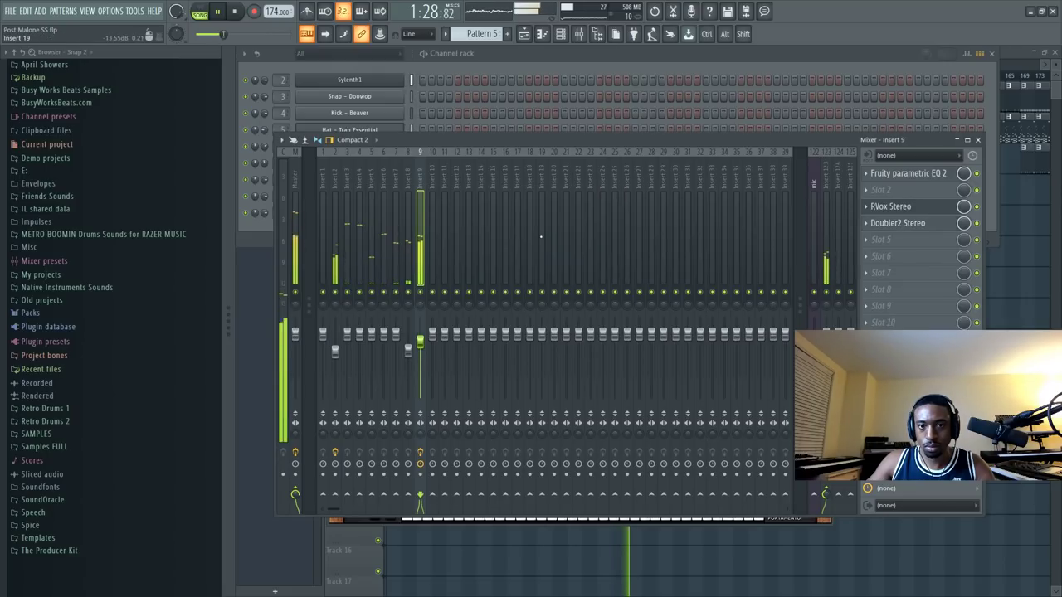
Reopen insert 9's Doubler2, raise voice 2's gain slightly more, and close the plugin.
{"action": "left_click", "coordinate": [920, 227]}
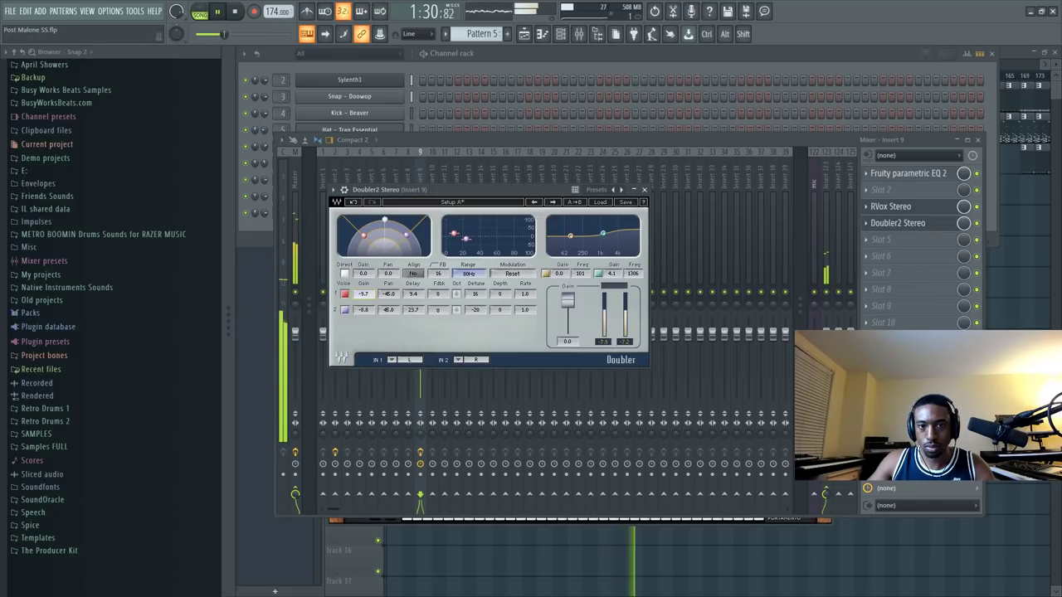
{"action": "left_click_drag", "start_coordinate": [364, 310], "coordinate": [363, 297]}
{"action": "left_click", "coordinate": [644, 190]}
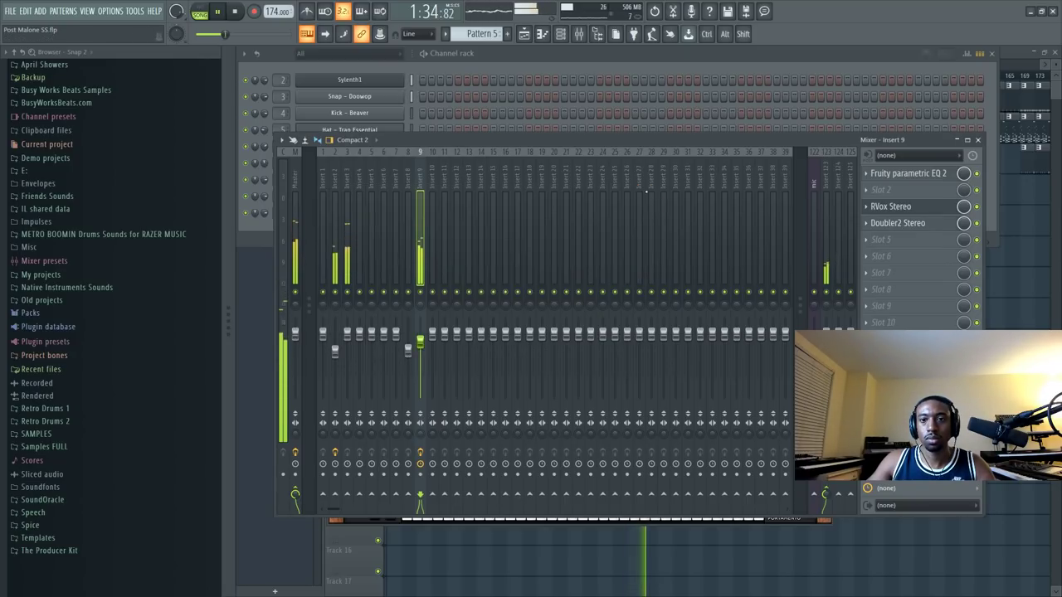
Review insert 9's EQ curve, and check the effects on inserts 2 and 3 during playback.
{"action": "left_click", "coordinate": [904, 173]}
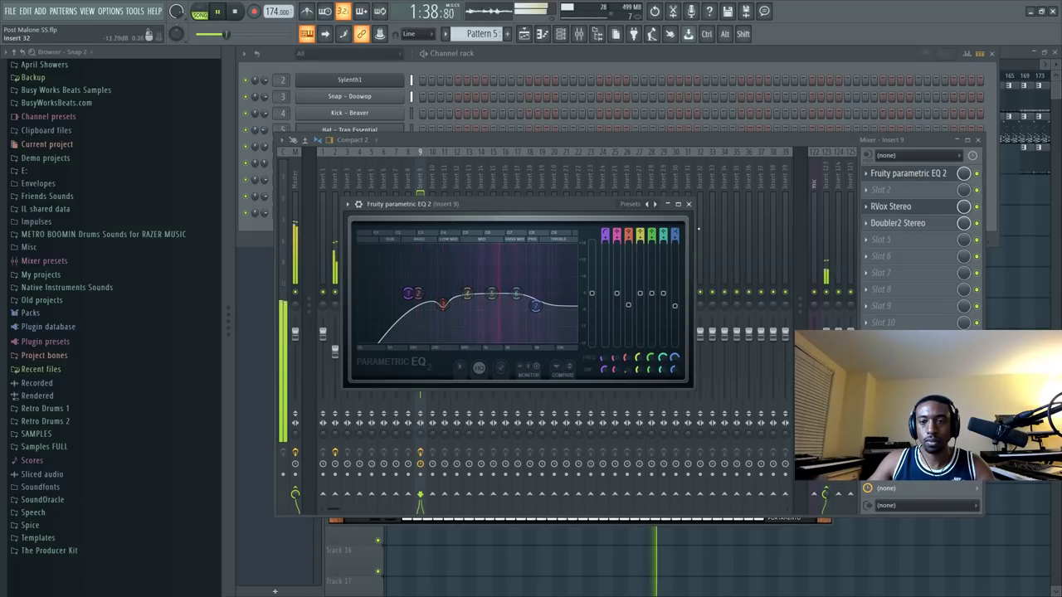
{"action": "left_click", "coordinate": [688, 204]}
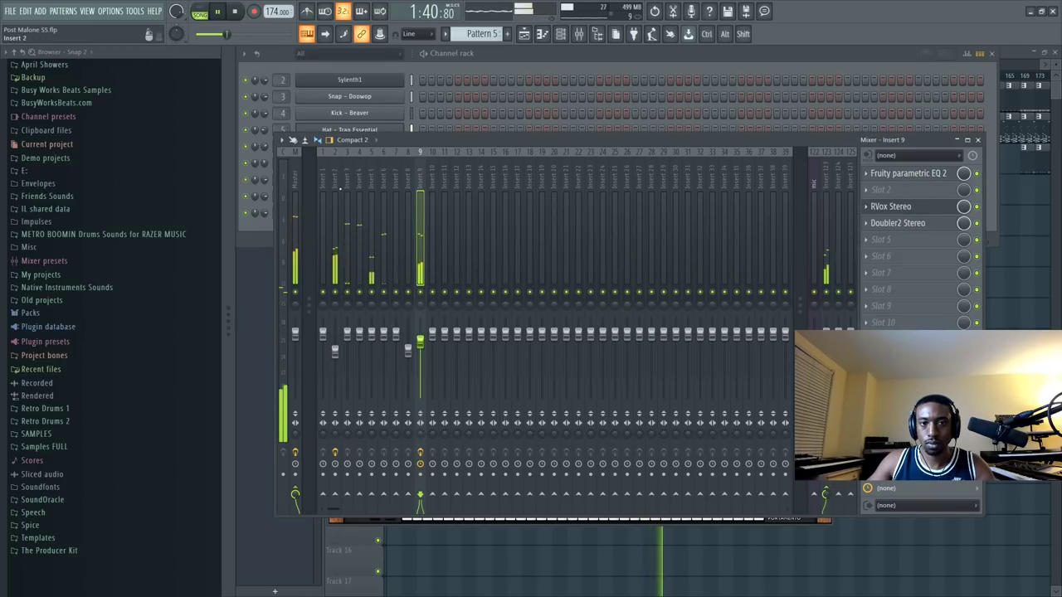
{"action": "left_click", "coordinate": [340, 189]}
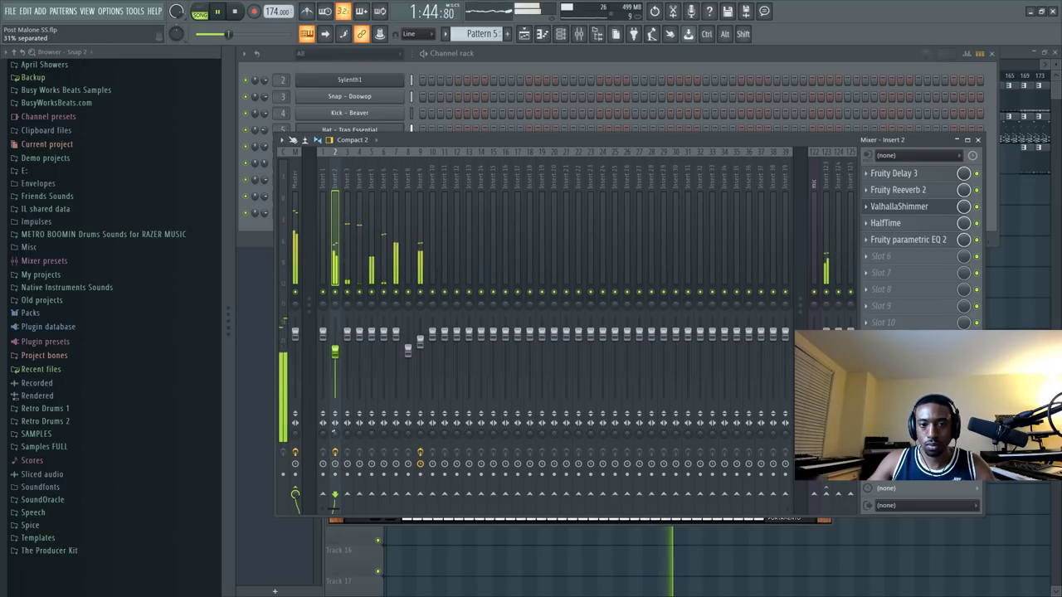
{"action": "left_click", "coordinate": [348, 236]}
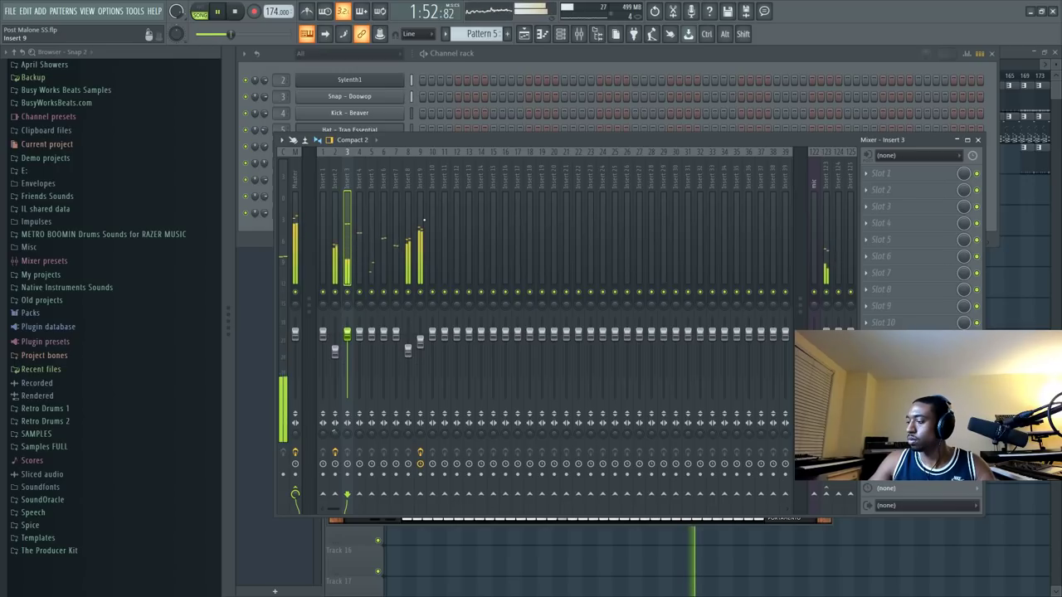
Lower insert 9's volume fader slightly, view the playlist, and select insert 5 in the mixer.
{"action": "left_click", "coordinate": [420, 342]}
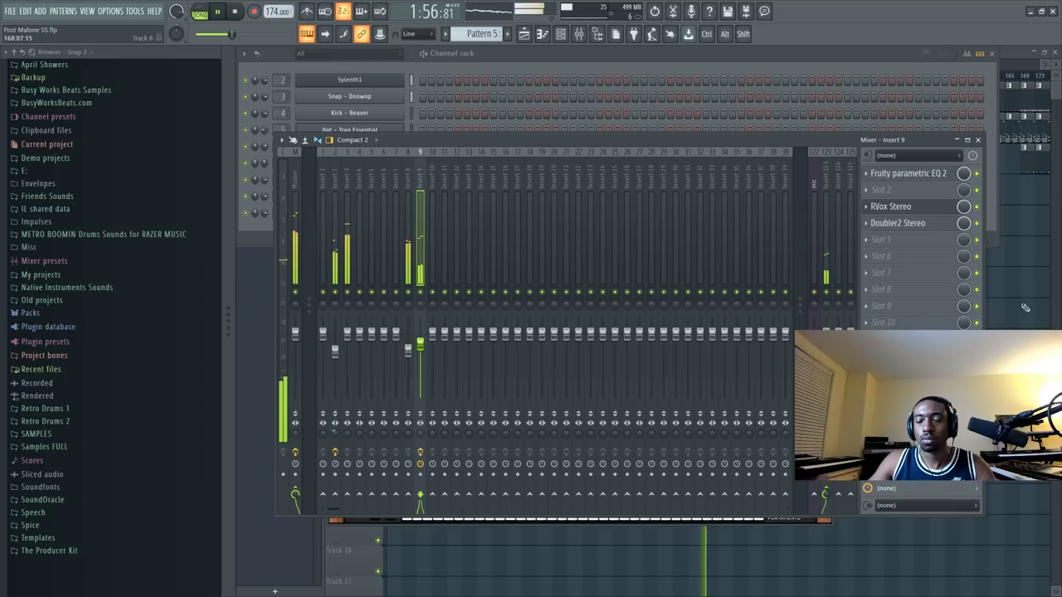
{"action": "key", "text": "F5"}
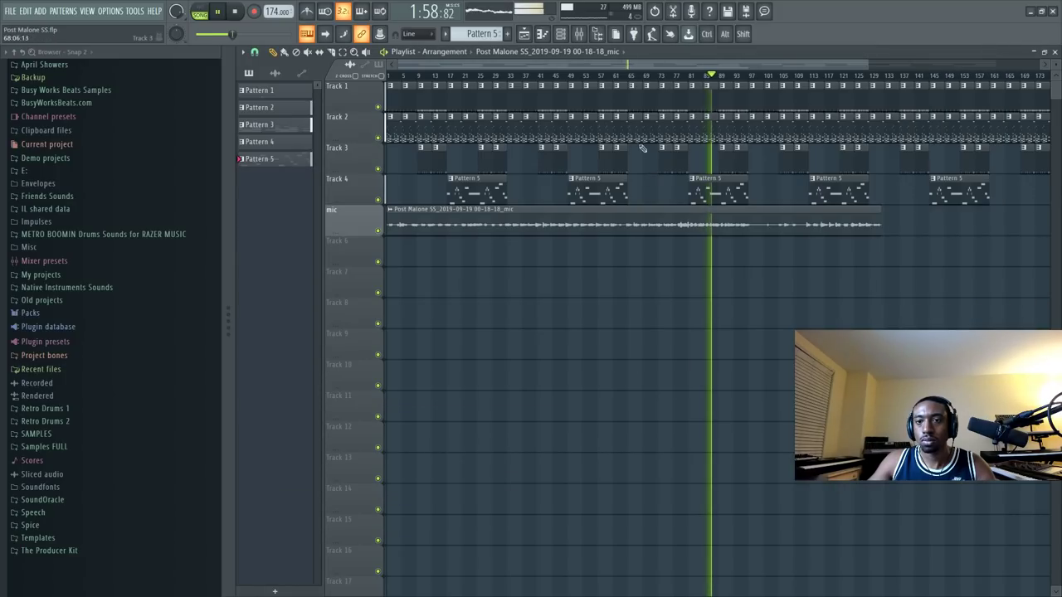
{"action": "left_click", "coordinate": [580, 34]}
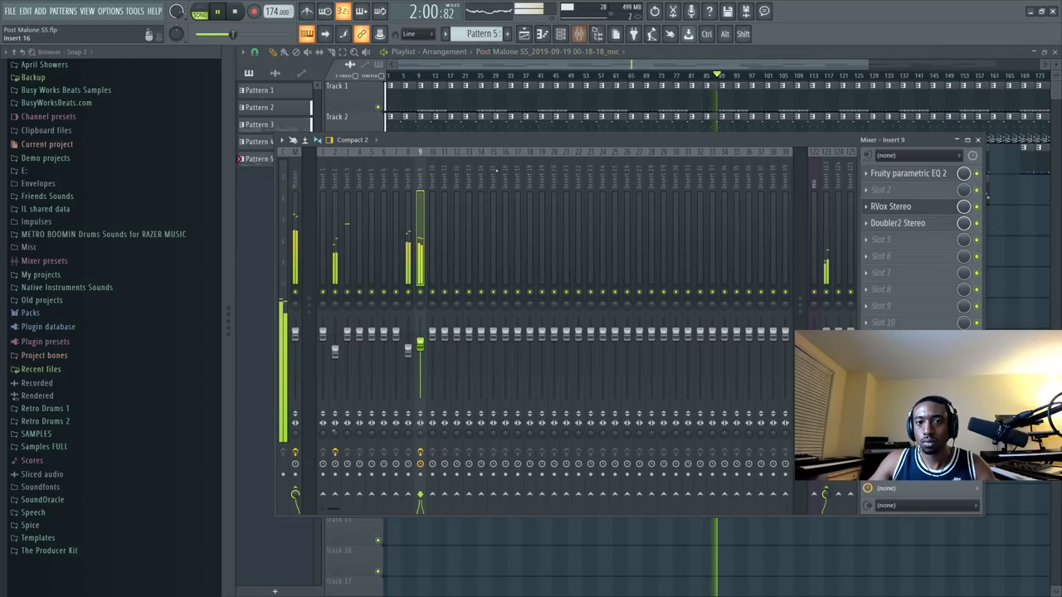
{"action": "left_click", "coordinate": [373, 197]}
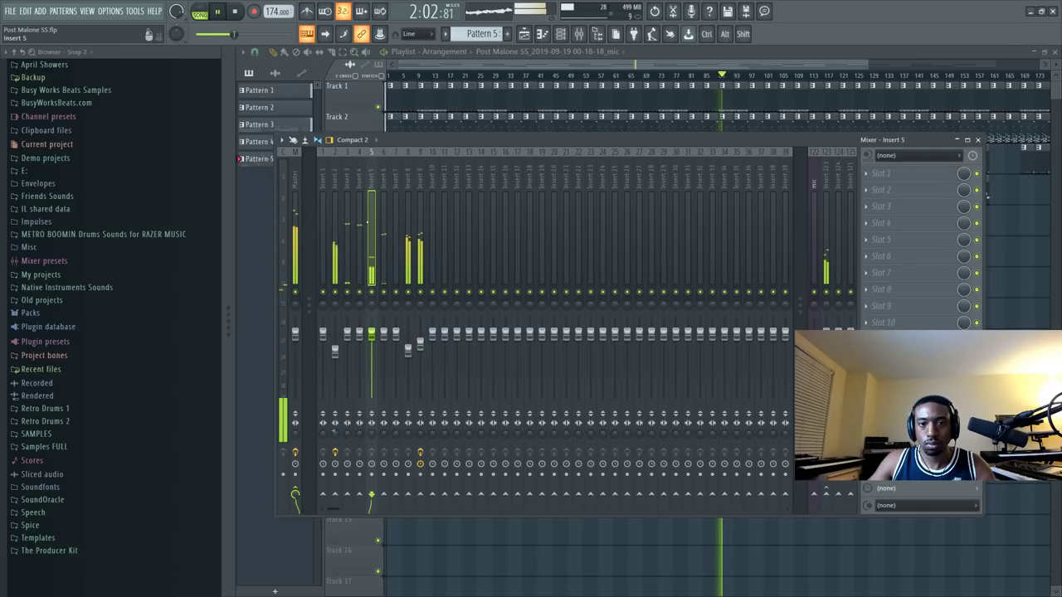
Select insert 4 and check the Kick - Beaver channel's sampler settings during playback.
{"action": "left_click", "coordinate": [361, 222]}
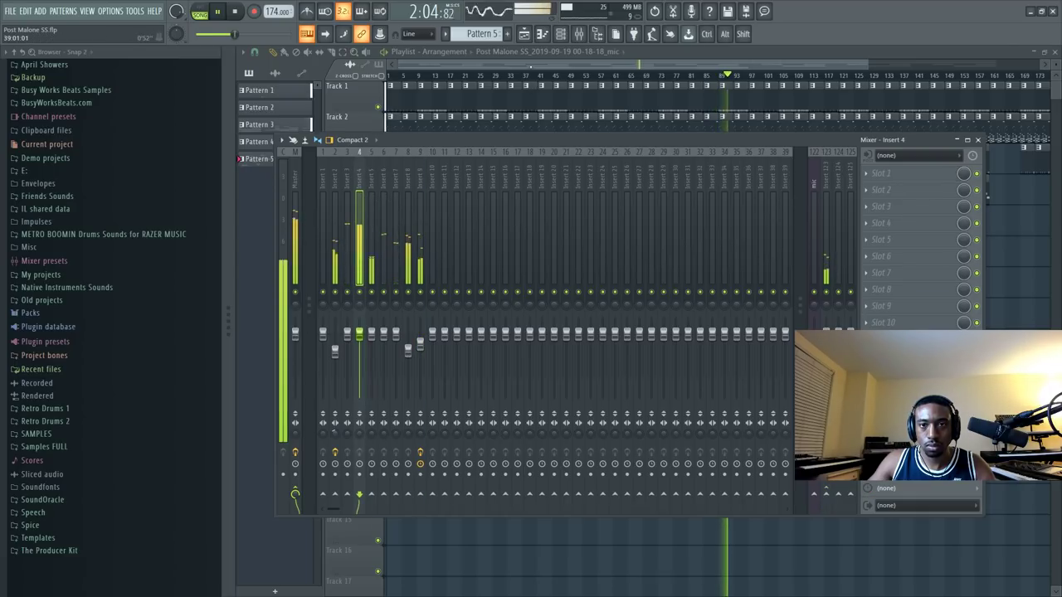
{"action": "left_click", "coordinate": [560, 34]}
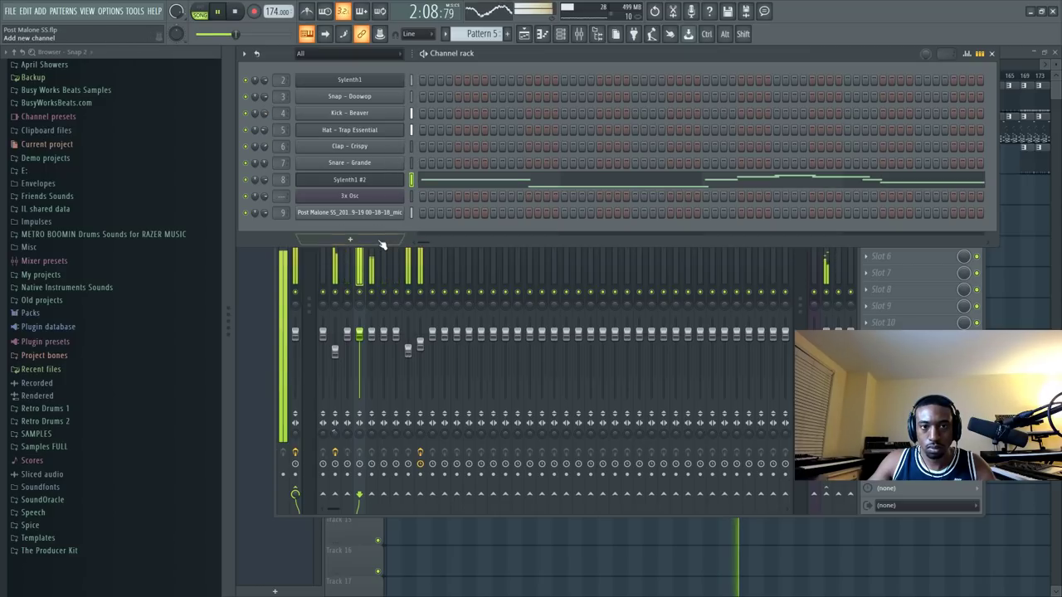
{"action": "left_click", "coordinate": [345, 116]}
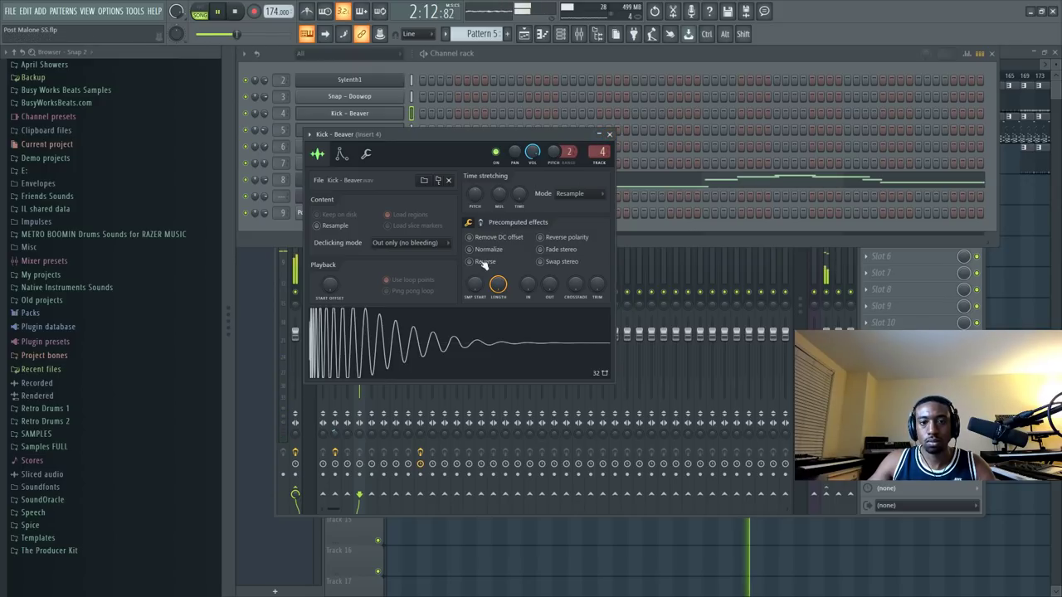
{"action": "left_click", "coordinate": [609, 134]}
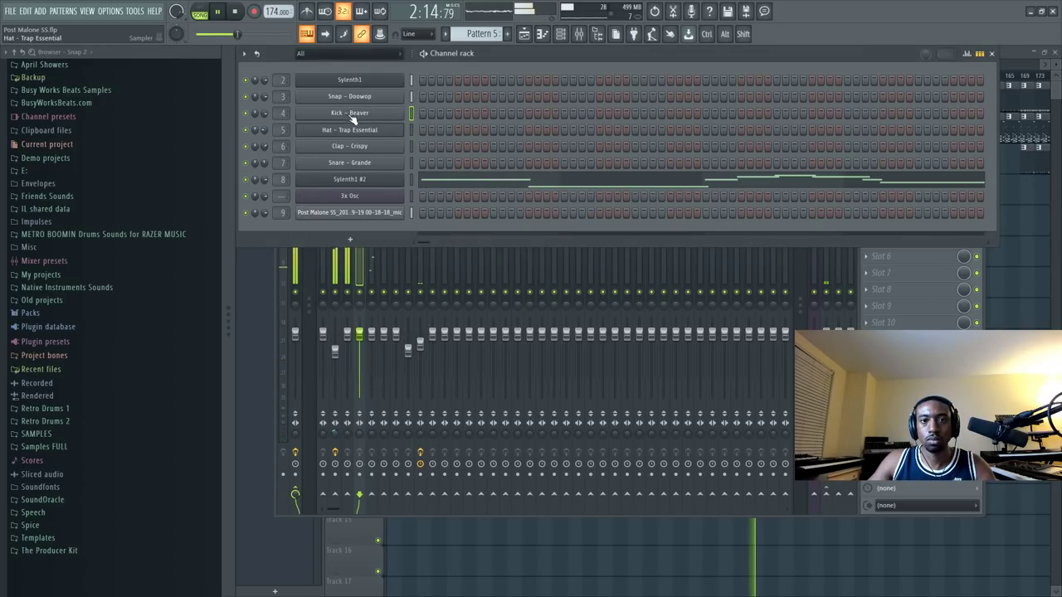
Add Fruity Reeverb 2 to insert 3, set its wet level to 33%, and close the plugin.
{"action": "left_click", "coordinate": [350, 263]}
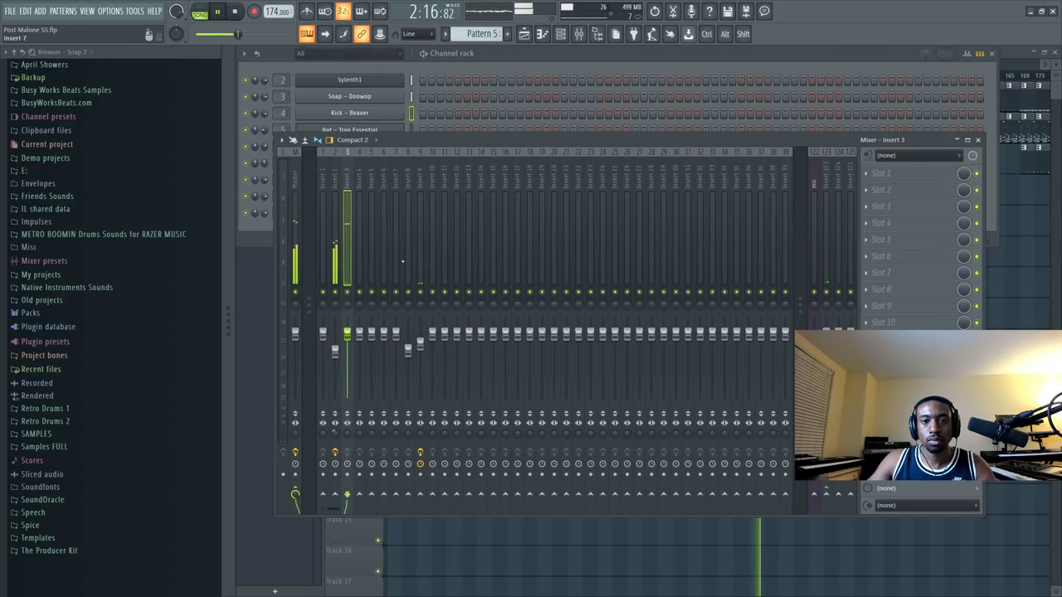
{"action": "left_click", "coordinate": [893, 175]}
{"action": "left_click", "coordinate": [631, 233]}
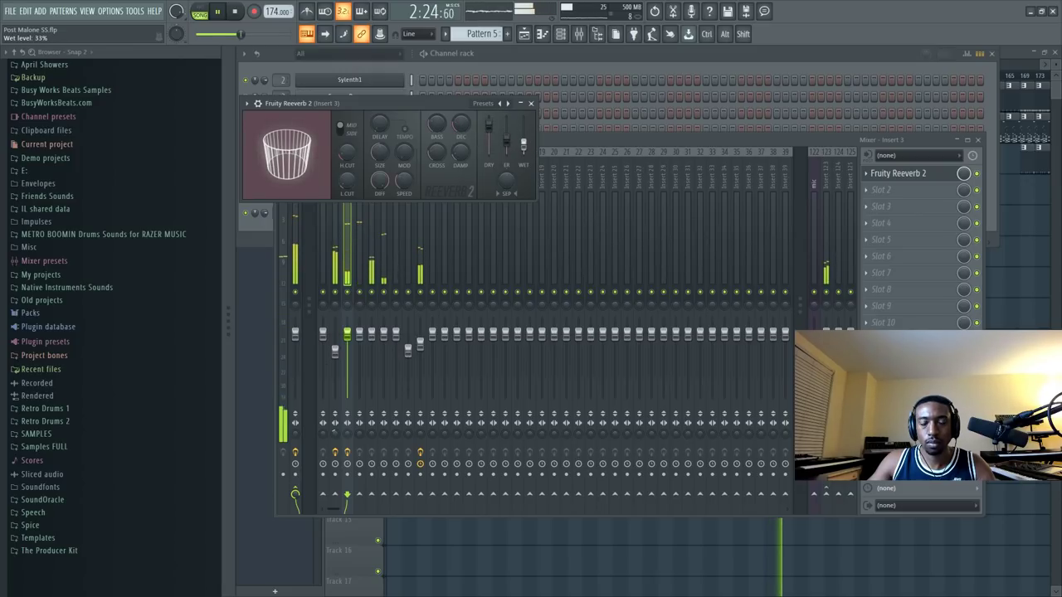
{"action": "left_click", "coordinate": [530, 103]}
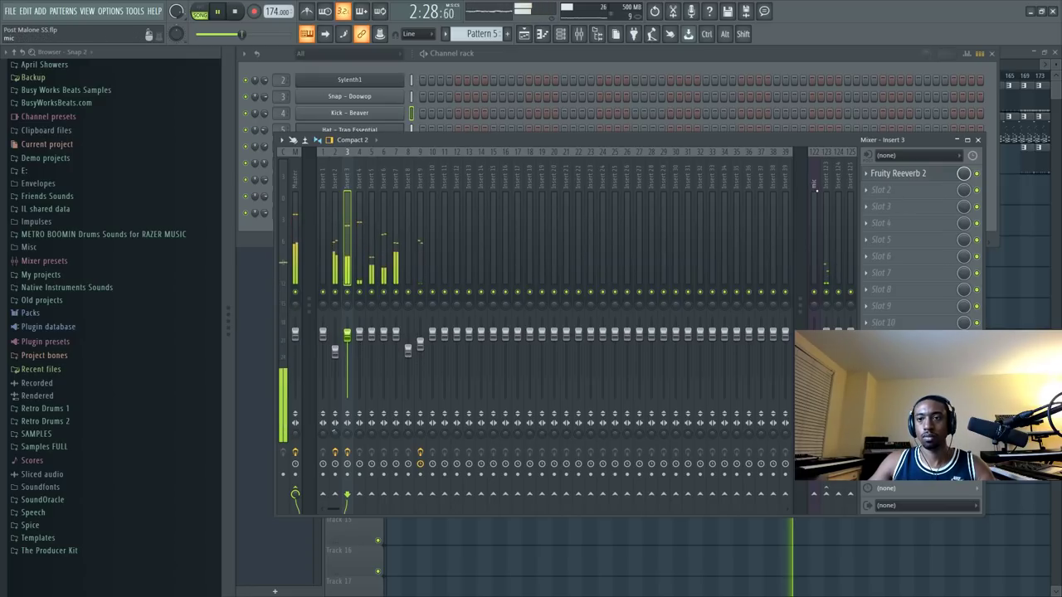
Check insert 9's EQ curve, and add Harmony Engine 4.1 to slot 2 with the harmony source set to Fixed interval.
{"action": "left_click", "coordinate": [421, 234]}
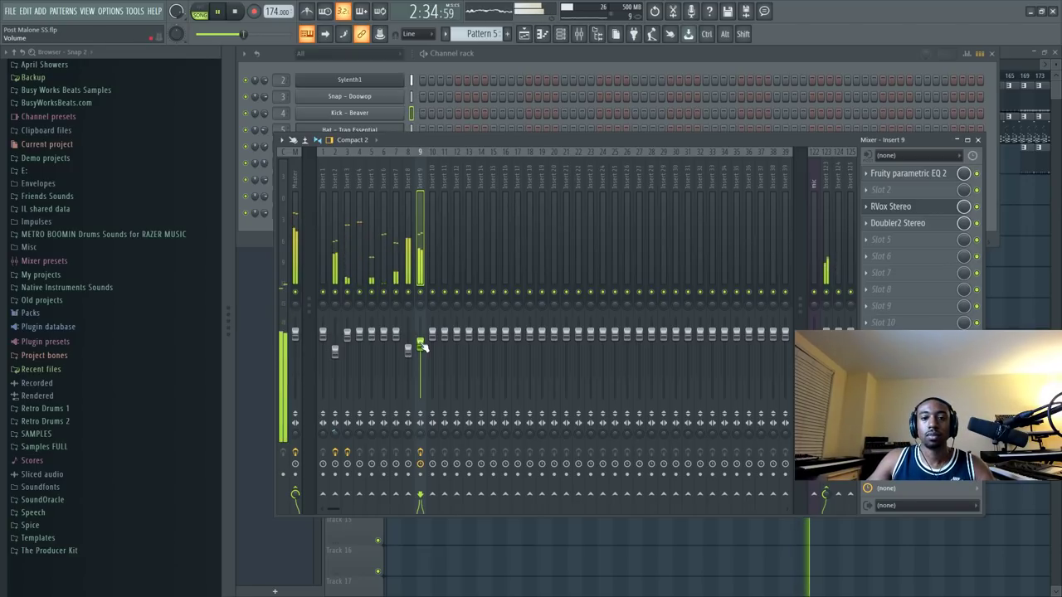
{"action": "left_click", "coordinate": [931, 177]}
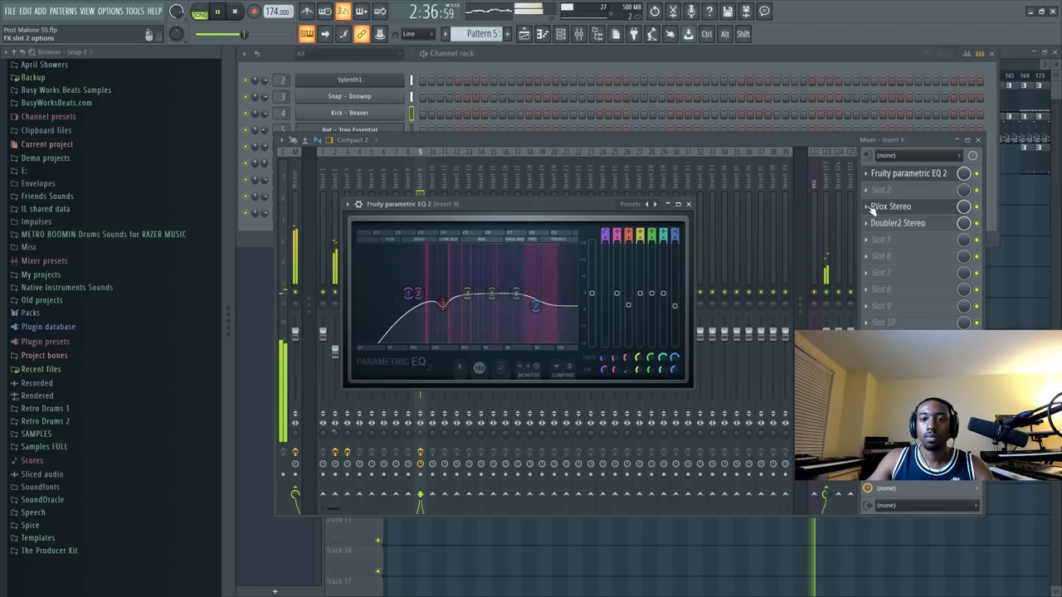
{"action": "left_click", "coordinate": [688, 204]}
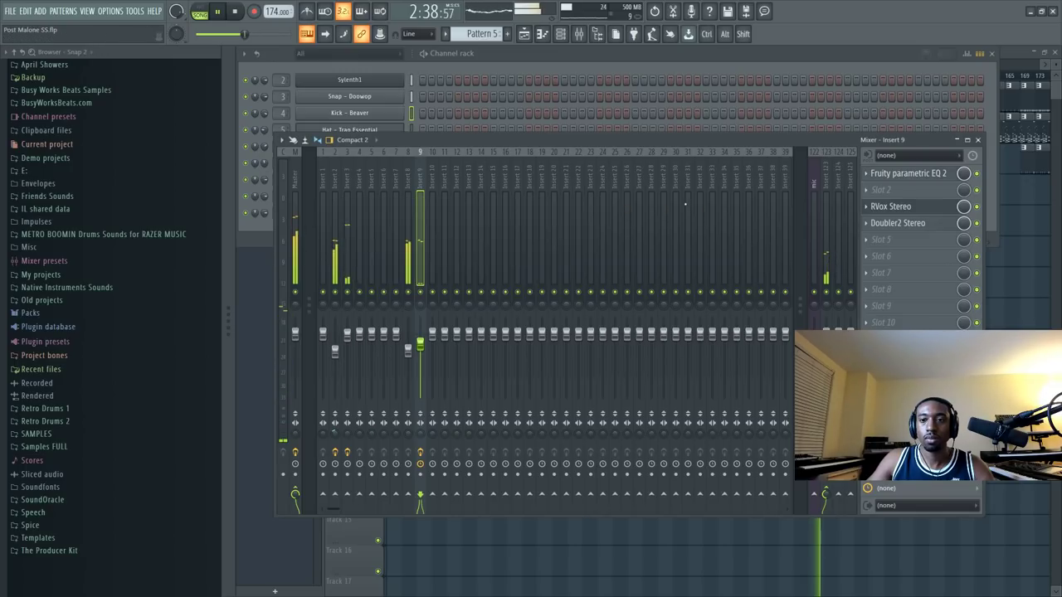
{"action": "left_click", "coordinate": [889, 207]}
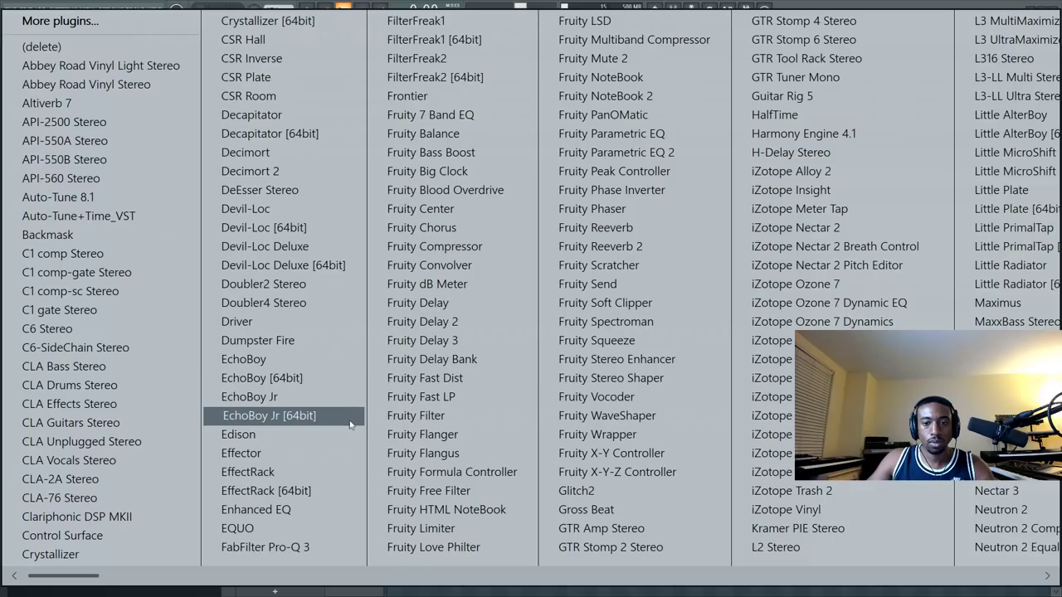
{"action": "left_click", "coordinate": [805, 134]}
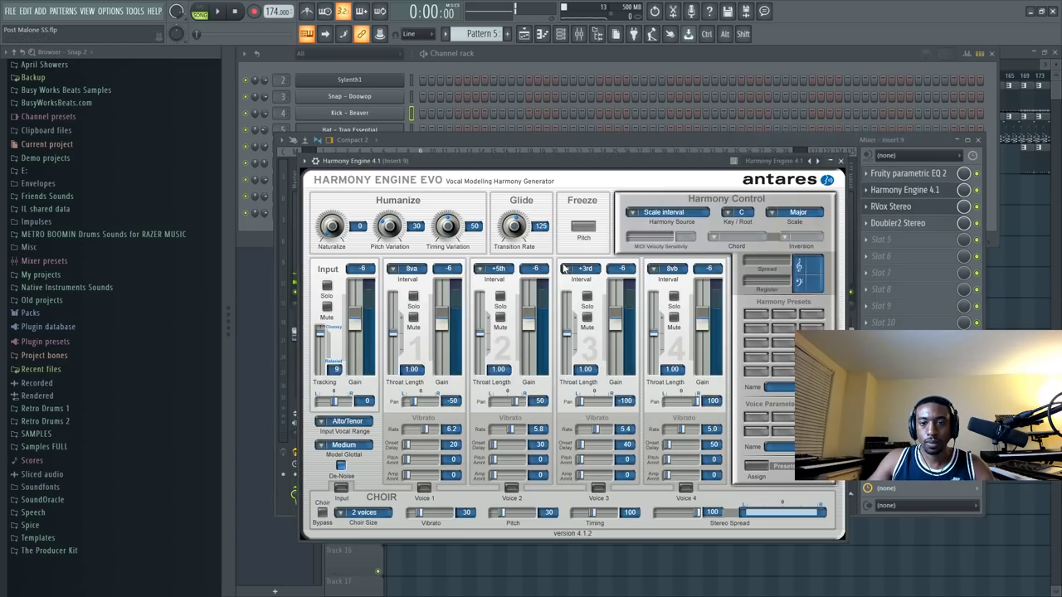
{"action": "left_click", "coordinate": [686, 212]}
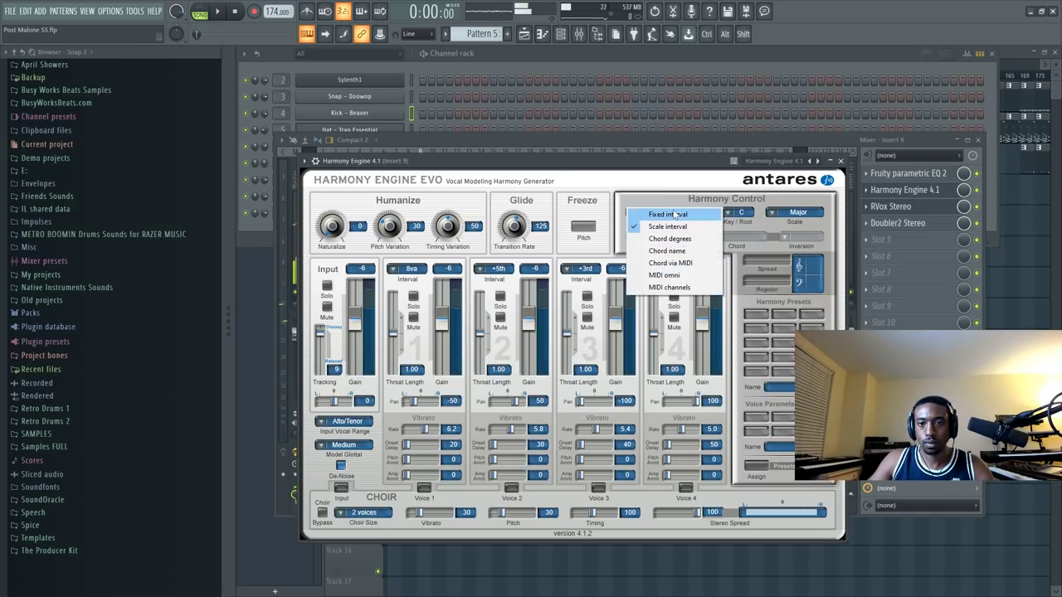
{"action": "left_click", "coordinate": [674, 214]}
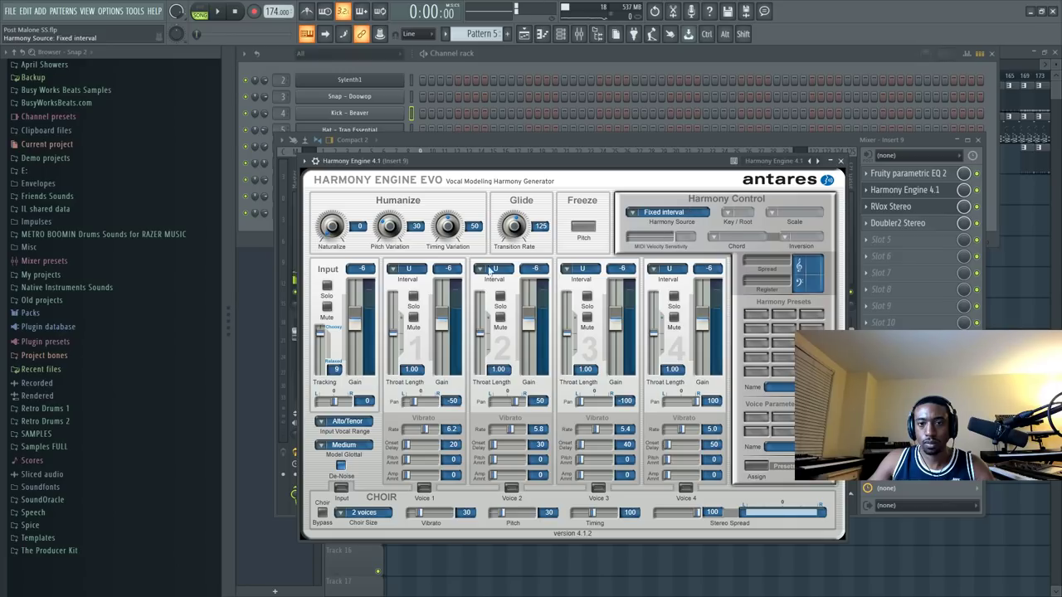
During playback, set Harmony Engine voice 2's interval to 12 and its throat length to 0.80, soloing the voice to audition it.
{"action": "key", "text": "space"}
{"action": "left_click_drag", "start_coordinate": [530, 160], "coordinate": [488, 142]}
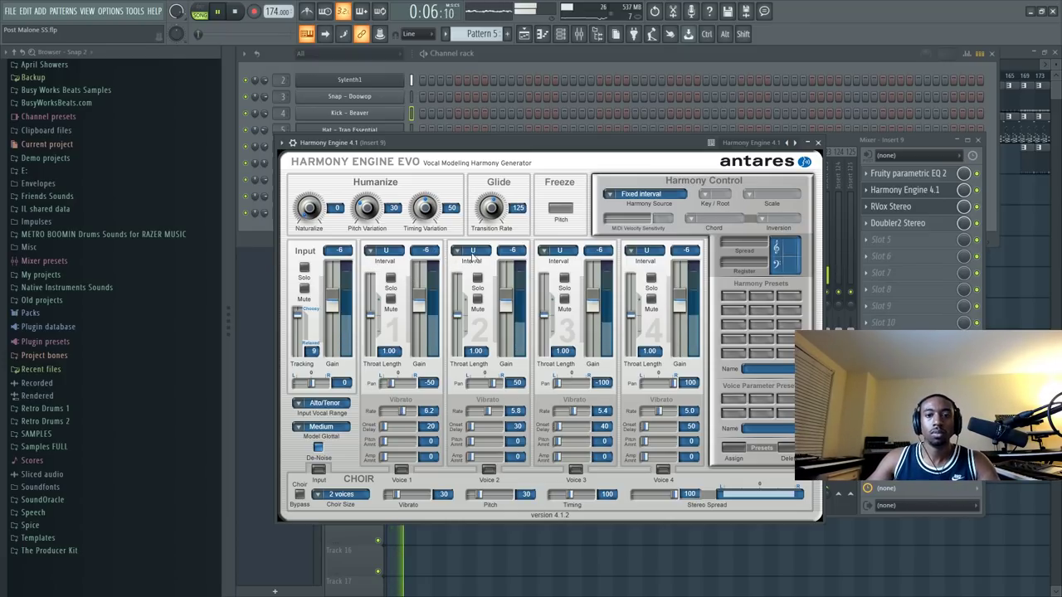
{"action": "left_click", "coordinate": [477, 251]}
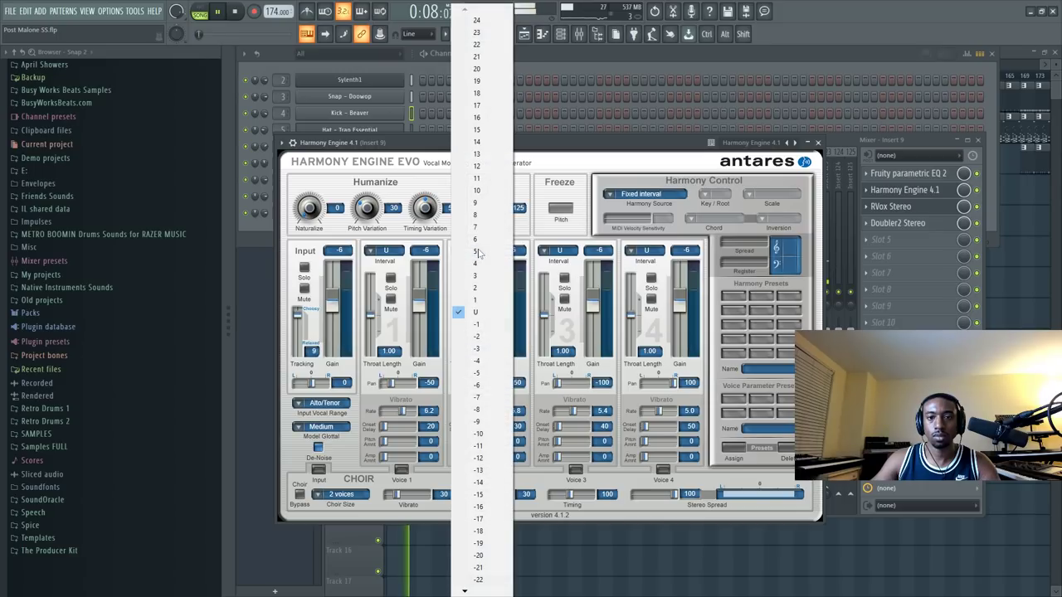
{"action": "left_click", "coordinate": [488, 167]}
{"action": "left_click", "coordinate": [559, 250]}
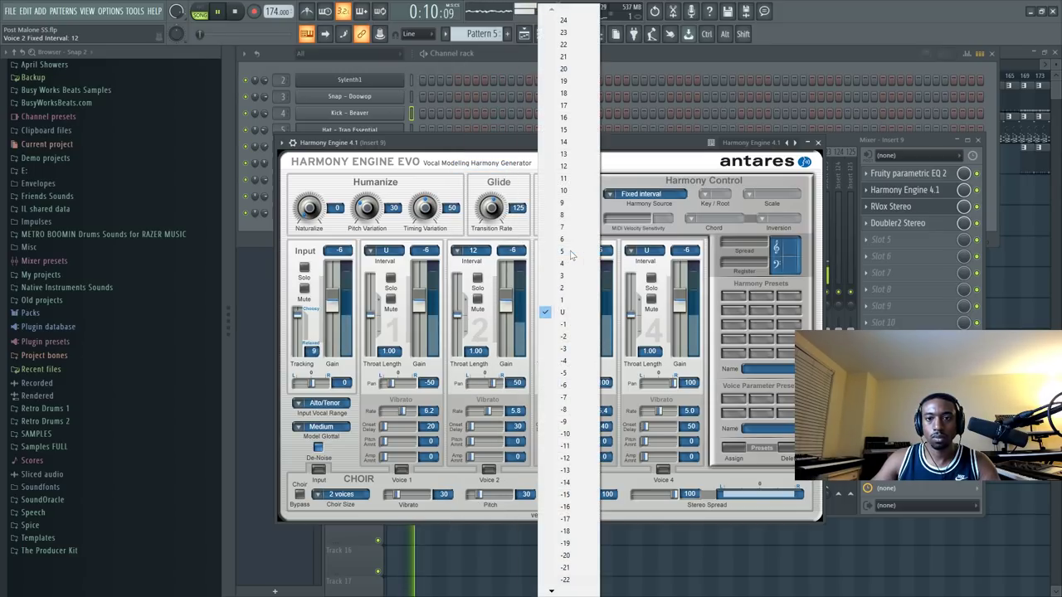
{"action": "left_click", "coordinate": [457, 315]}
{"action": "mouse_move", "coordinate": [457, 315]}
{"action": "left_mouse_down"}
{"action": "mouse_move", "coordinate": [456, 330]}
{"action": "mouse_move", "coordinate": [456, 305]}
{"action": "left_mouse_up"}
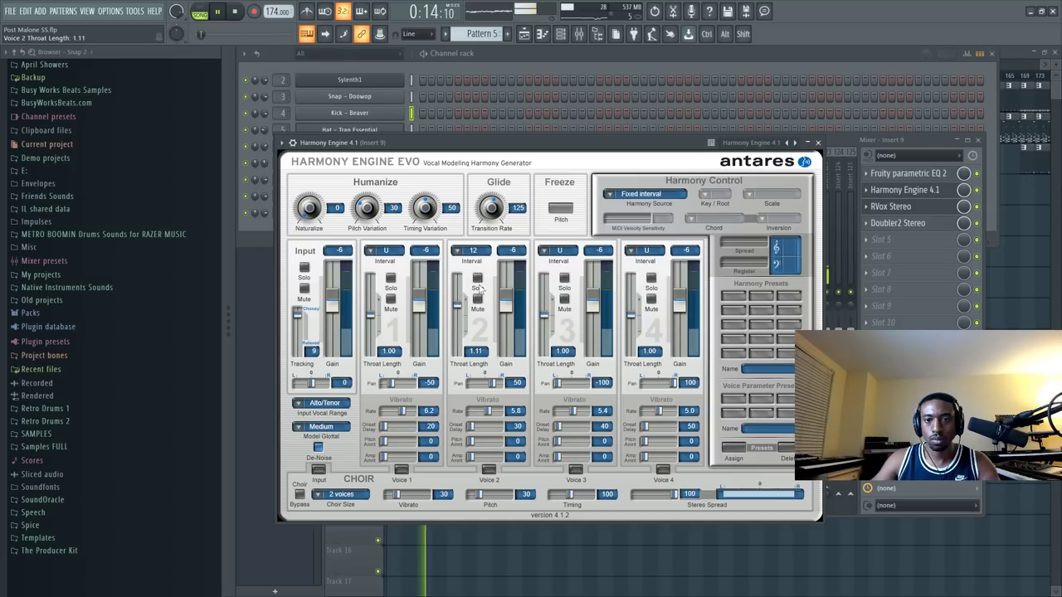
{"action": "left_click", "coordinate": [478, 279]}
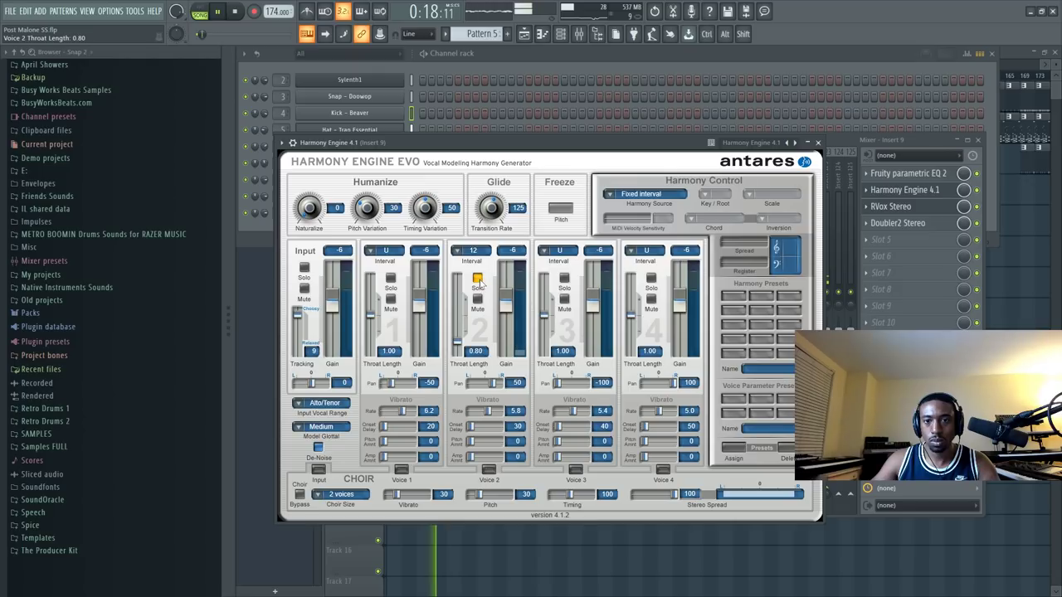
Unsolo voice 2, set voice 3's interval to -12, and adjust its throat length to 1.14 while auditioning it in solo.
{"action": "left_click", "coordinate": [559, 250]}
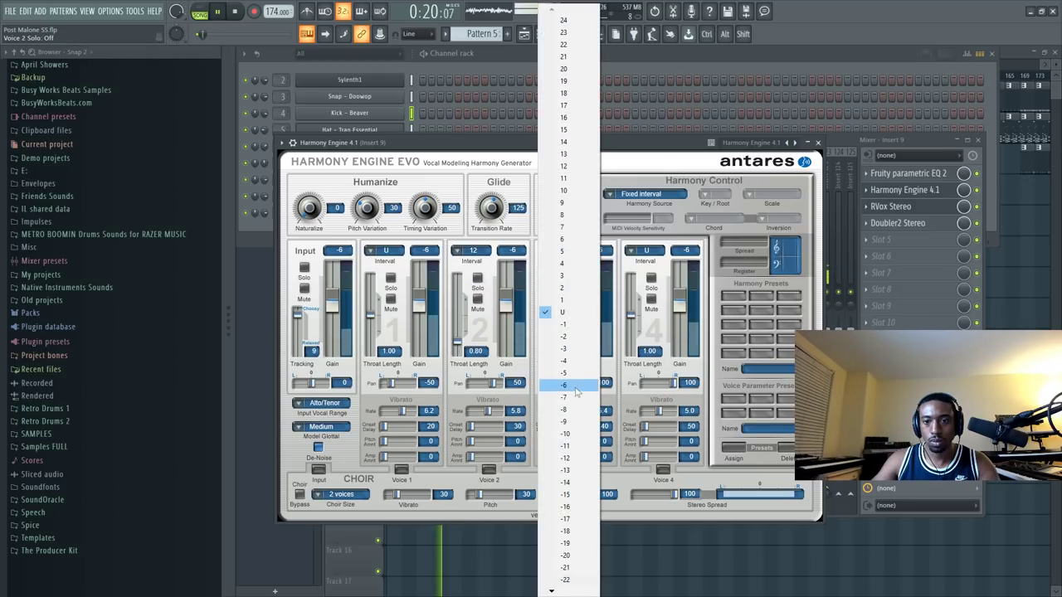
{"action": "left_click", "coordinate": [566, 458]}
{"action": "left_click", "coordinate": [564, 279]}
{"action": "left_click_drag", "start_coordinate": [548, 319], "coordinate": [546, 293]}
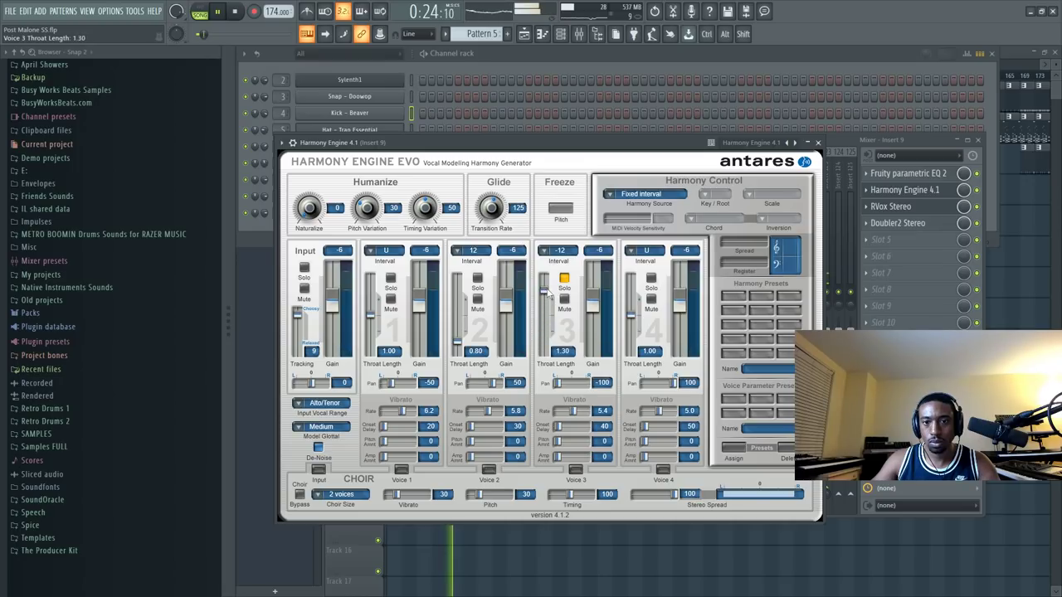
{"action": "left_click_drag", "start_coordinate": [550, 332], "coordinate": [551, 350]}
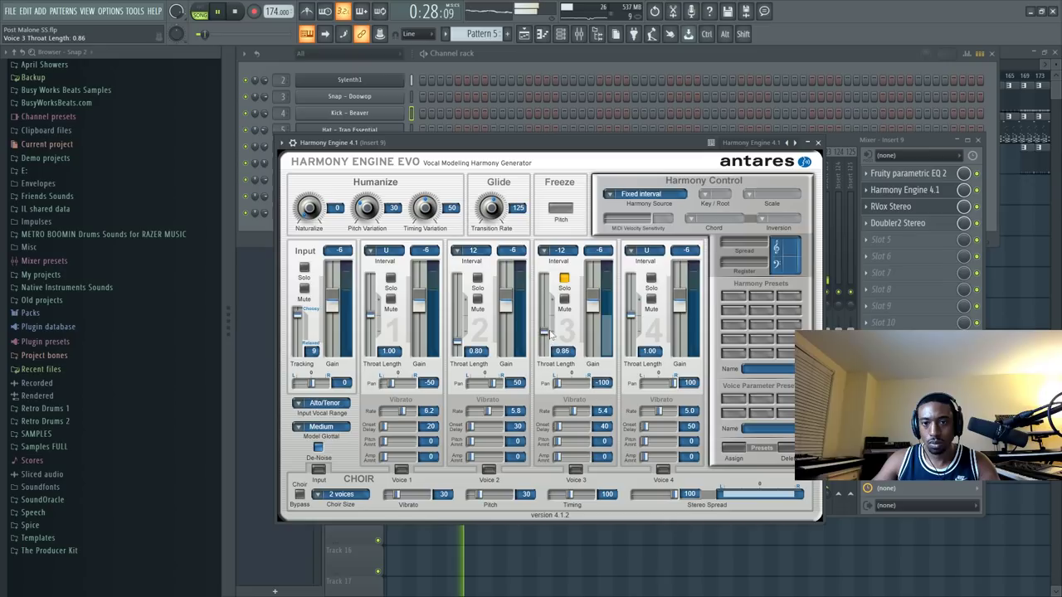
{"action": "left_click", "coordinate": [564, 280]}
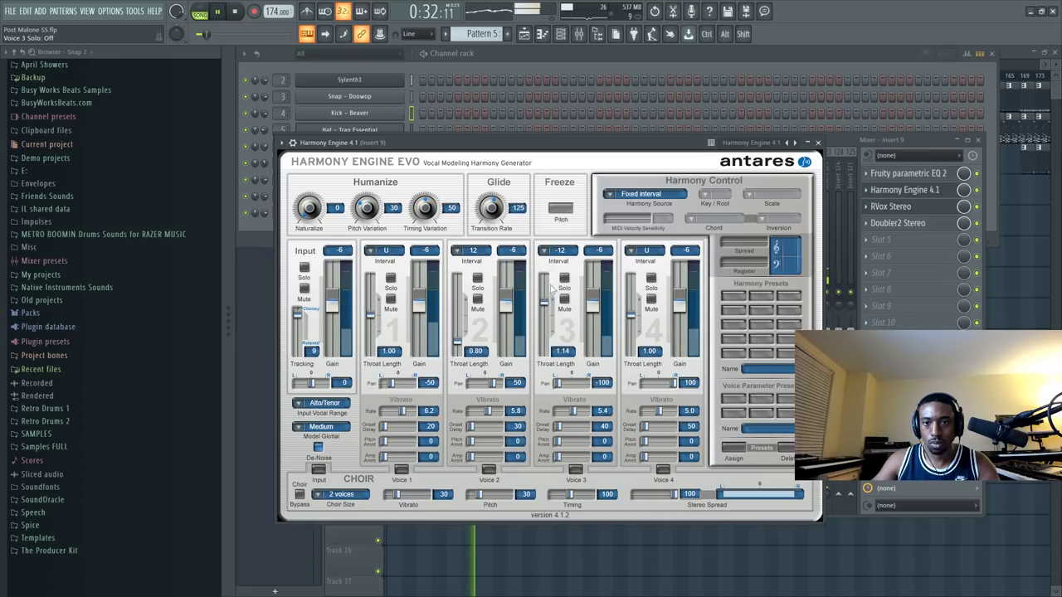
Lower voice 3's gain to -13 dB and change its interval to 12.
{"action": "left_click_drag", "start_coordinate": [594, 303], "coordinate": [594, 308]}
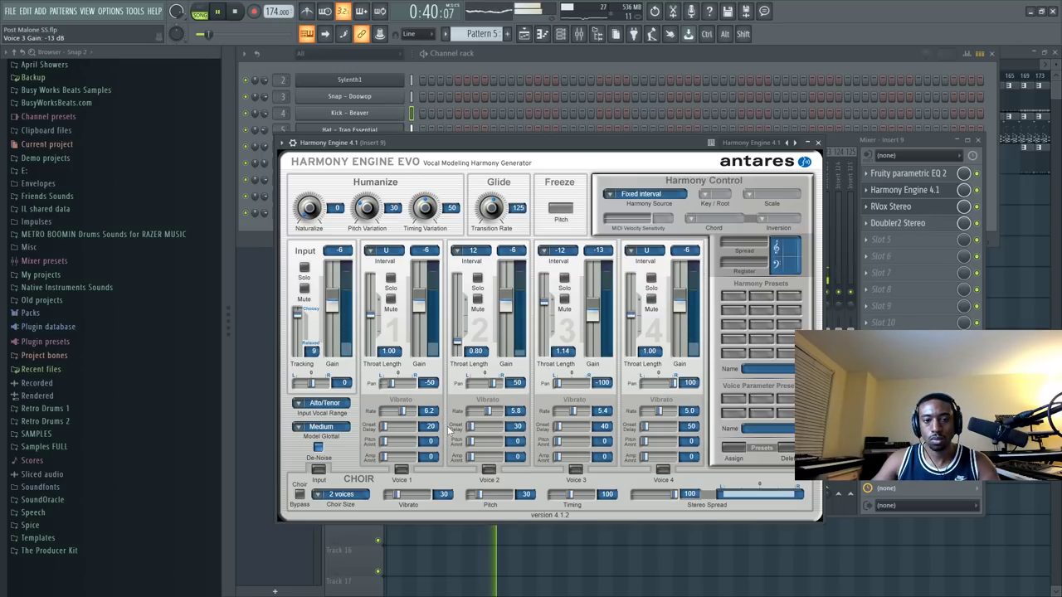
{"action": "left_click", "coordinate": [559, 252]}
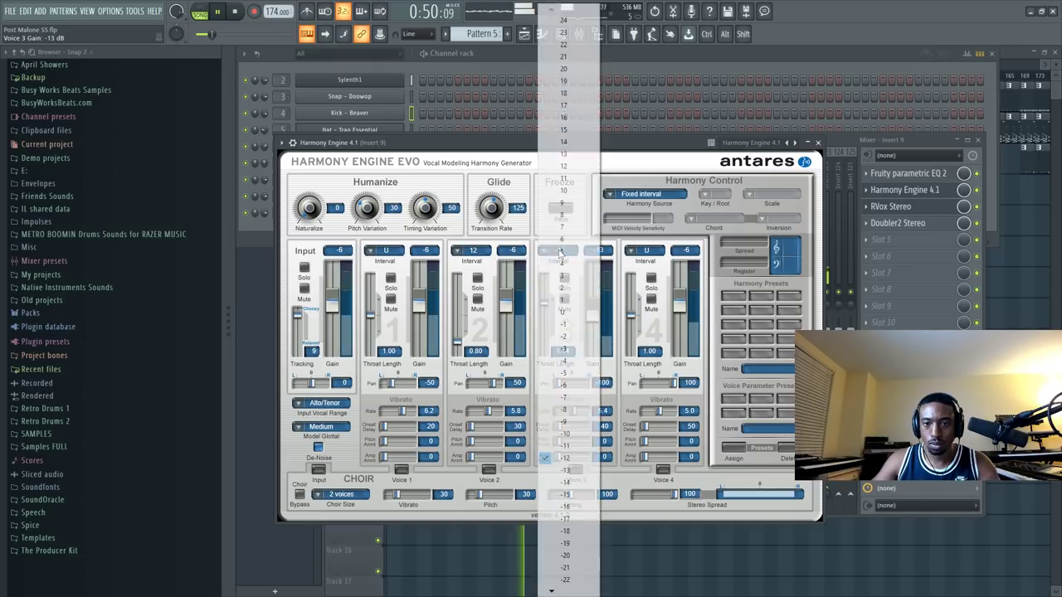
{"action": "left_click", "coordinate": [572, 167]}
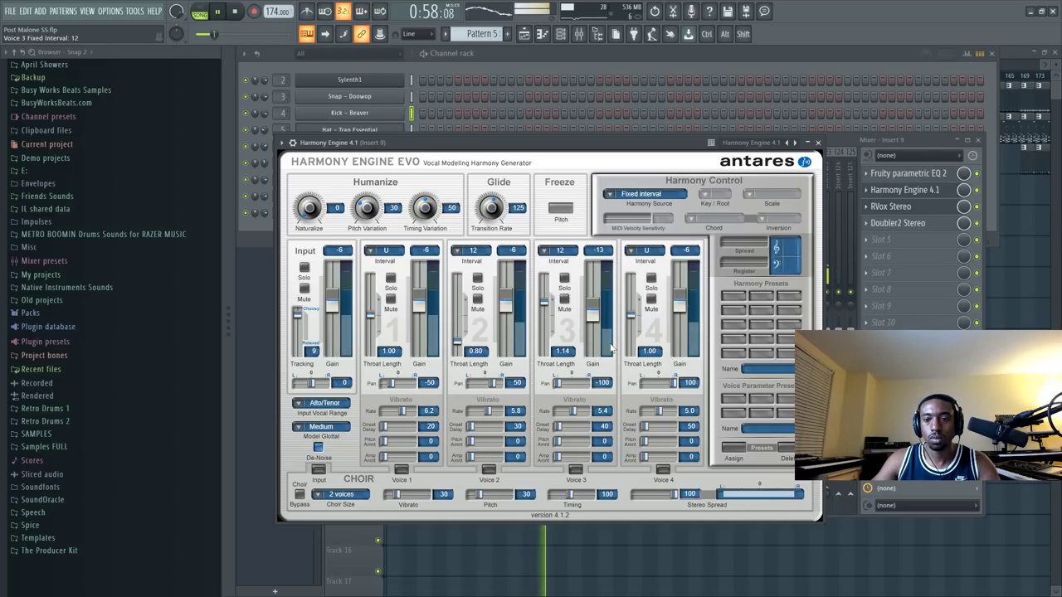
Enable choir for the input and all four Harmony Engine voices with a choir size of 8 voices, close the plugin, and stop playback.
{"action": "left_click", "coordinate": [318, 470]}
{"action": "left_click", "coordinate": [402, 470]}
{"action": "left_click", "coordinate": [489, 470]}
{"action": "left_click", "coordinate": [662, 470]}
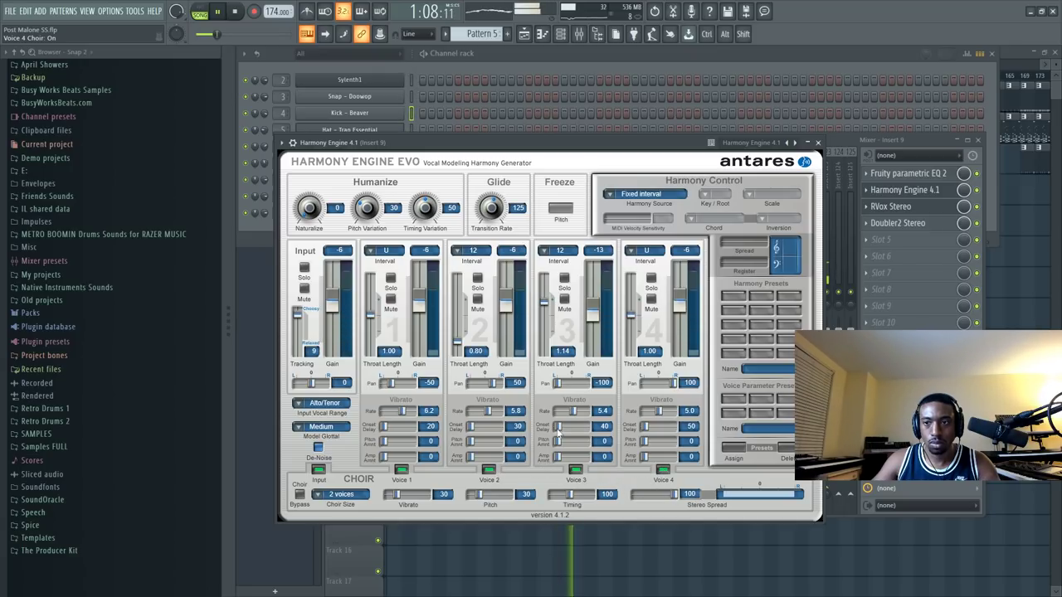
{"action": "left_click", "coordinate": [318, 496]}
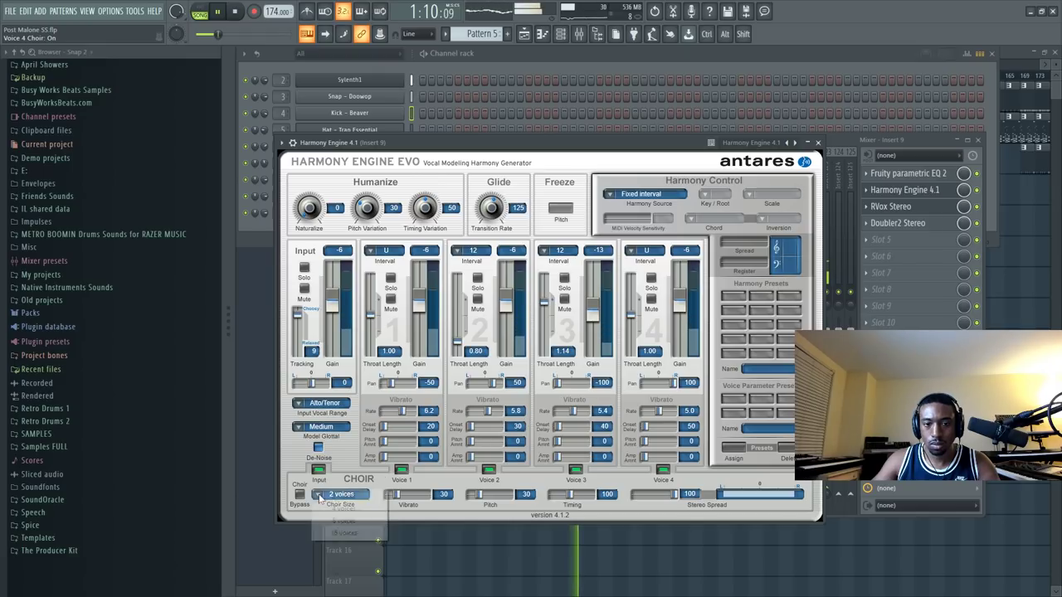
{"action": "left_click", "coordinate": [345, 530]}
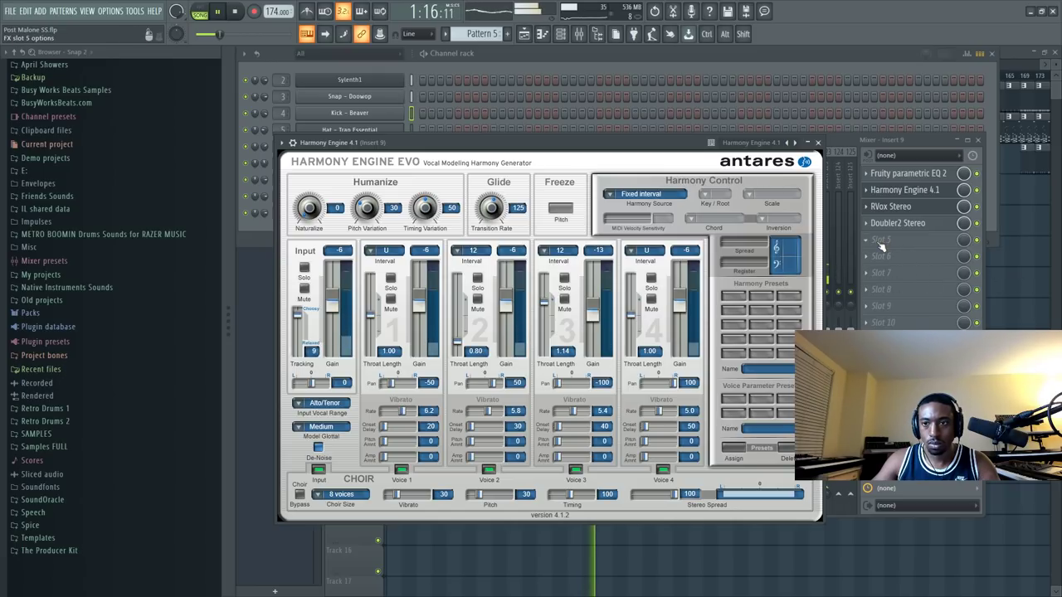
{"action": "left_click", "coordinate": [833, 141]}
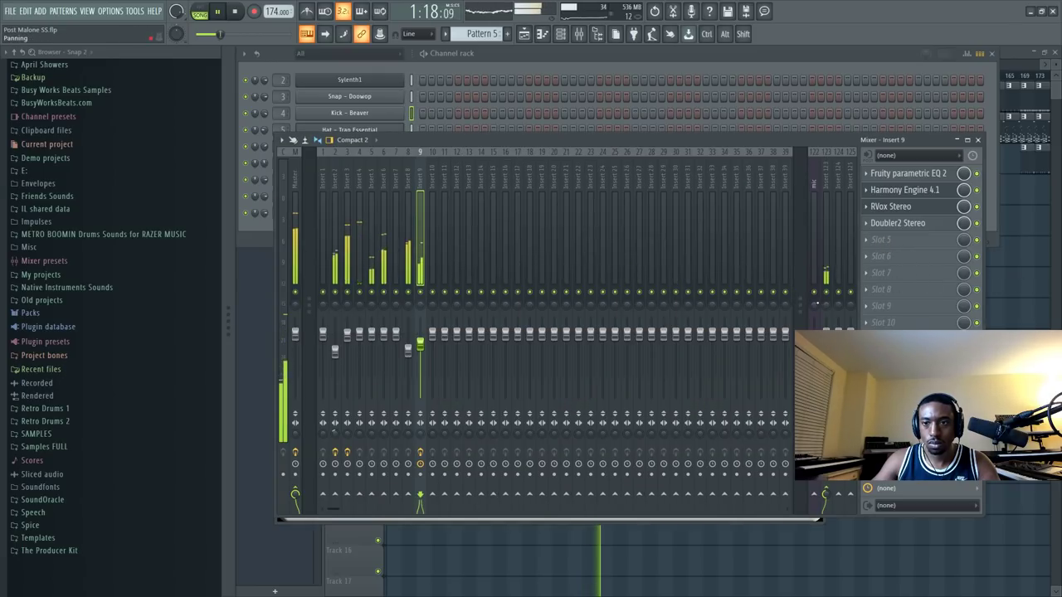
{"action": "left_click", "coordinate": [904, 190]}
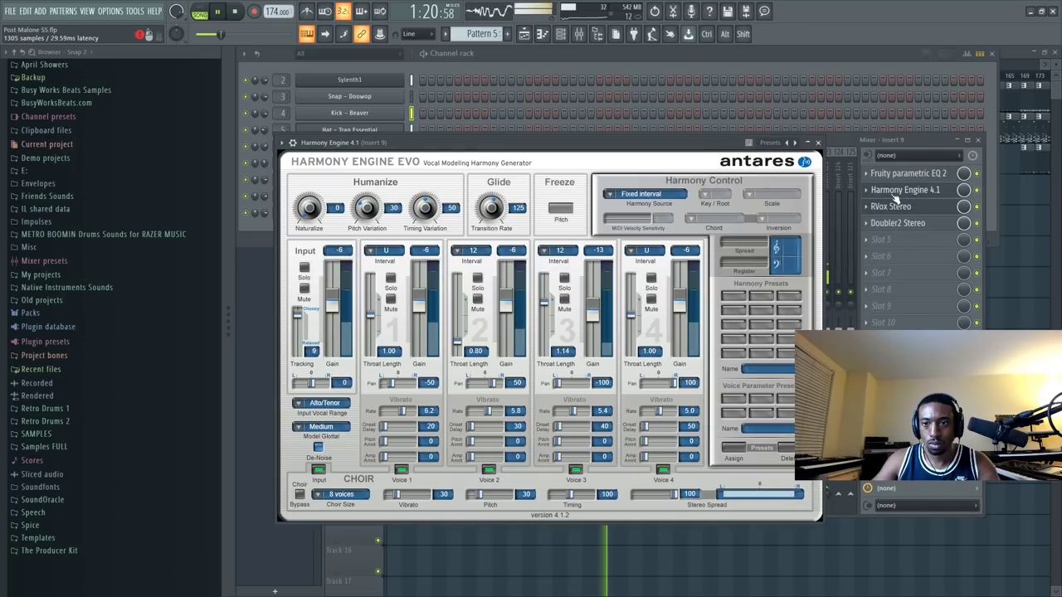
{"action": "left_click", "coordinate": [817, 142]}
{"action": "key", "text": "space"}
Adjust and reset the mic track's volume fader, and restart playback with insert 9 selected.
{"action": "left_click", "coordinate": [814, 353]}
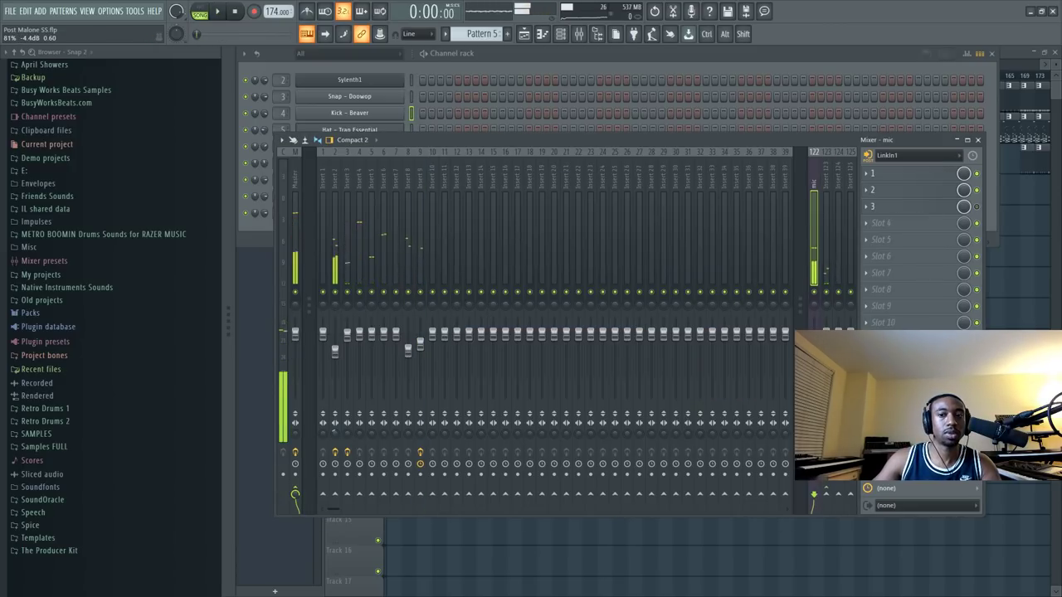
{"action": "right_click", "coordinate": [813, 353]}
{"action": "left_click", "coordinate": [846, 313]}
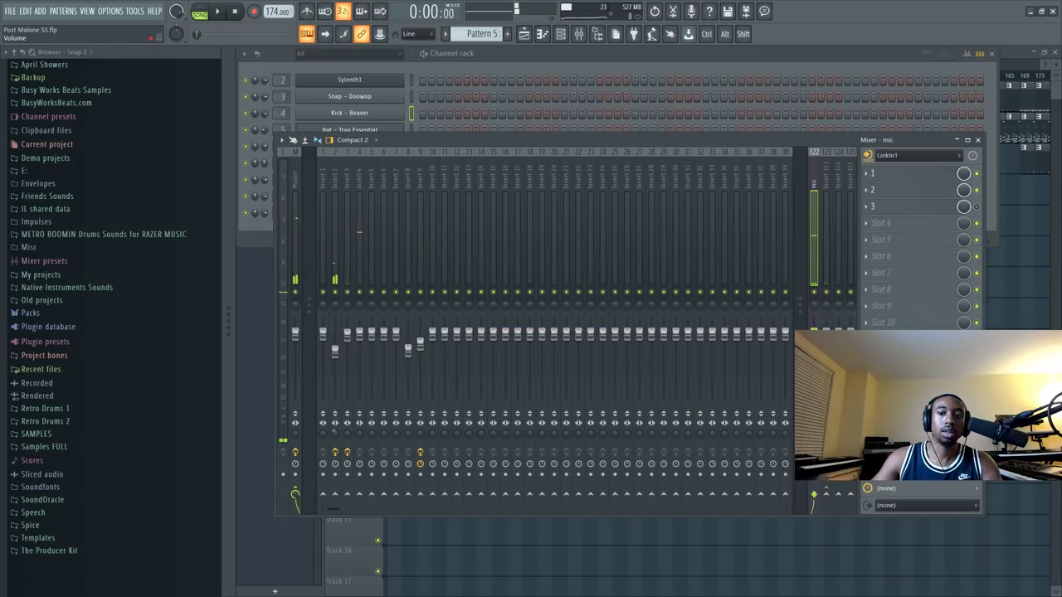
{"action": "left_click", "coordinate": [334, 498]}
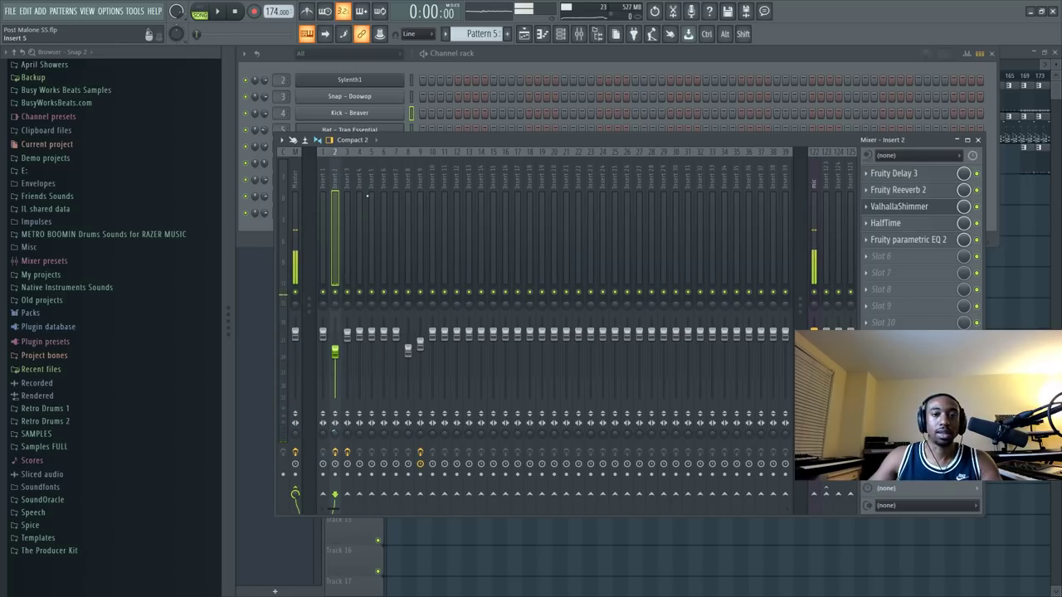
{"action": "left_click", "coordinate": [432, 500]}
{"action": "left_click", "coordinate": [420, 501]}
{"action": "key", "text": "space"}
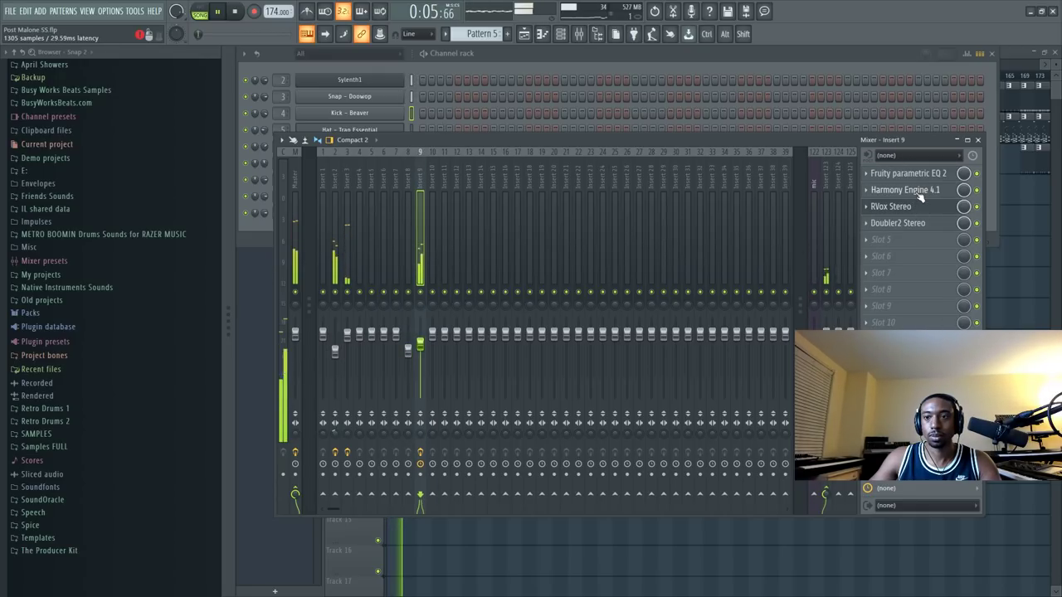
Move Harmony Engine 4.1 above the parametric EQ in insert 9's effect chain and open its settings.
{"action": "left_click_drag", "start_coordinate": [919, 191], "coordinate": [921, 176]}
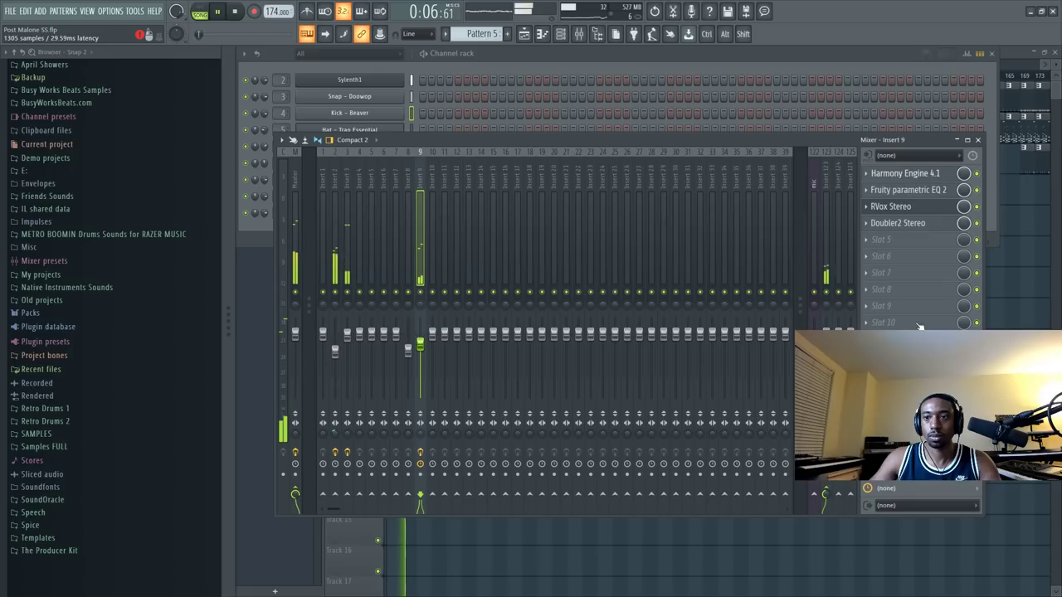
{"action": "left_click", "coordinate": [921, 174]}
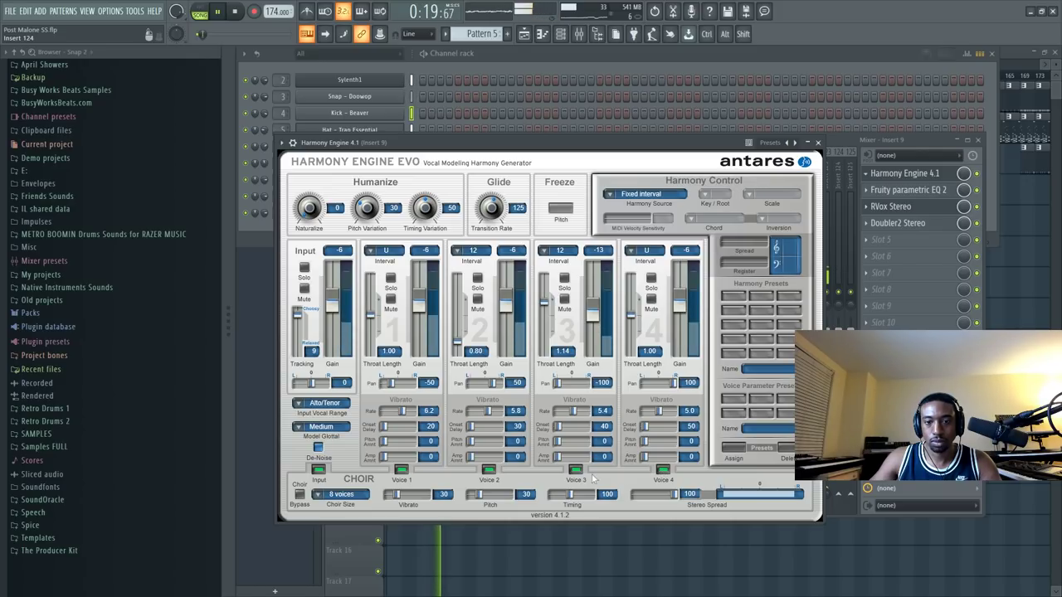
Try choir sizes of 4 and 16 voices in Harmony Engine, return to 8 voices, and close the plugin.
{"action": "left_click", "coordinate": [336, 494]}
{"action": "left_click", "coordinate": [340, 496]}
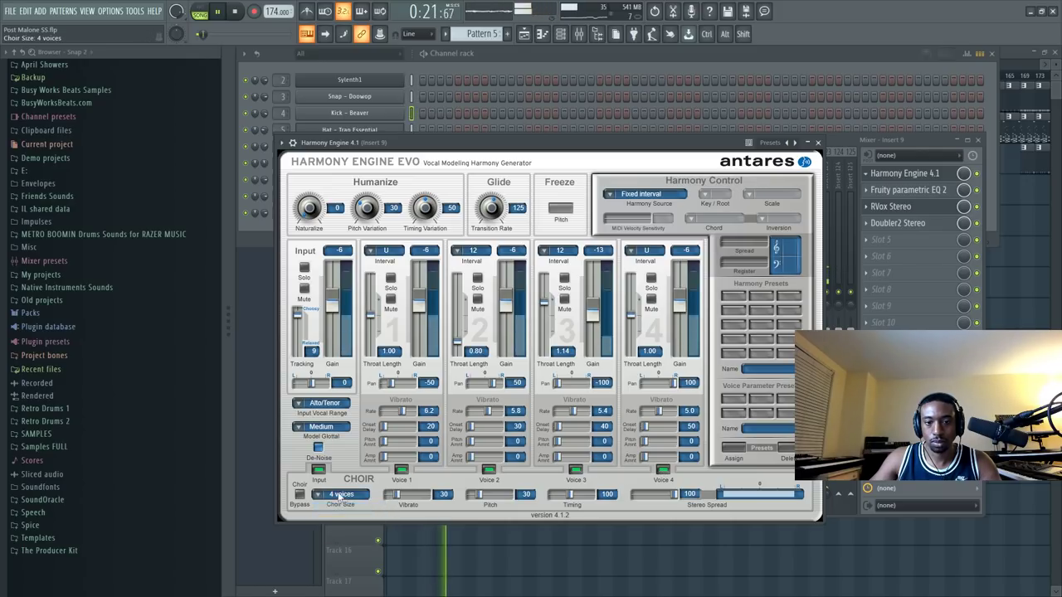
{"action": "left_click", "coordinate": [342, 495]}
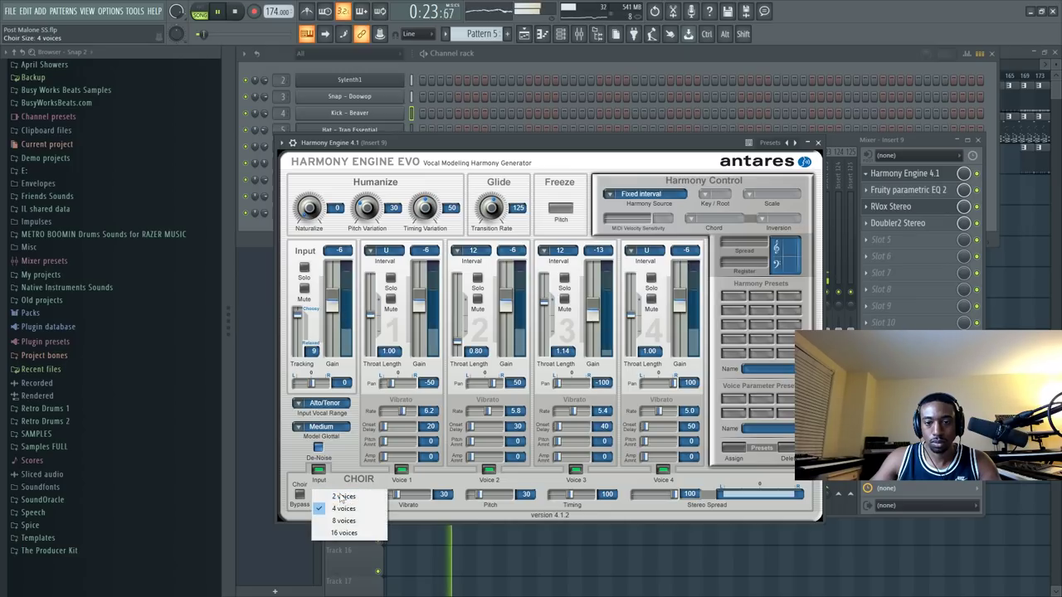
{"action": "left_click", "coordinate": [340, 531]}
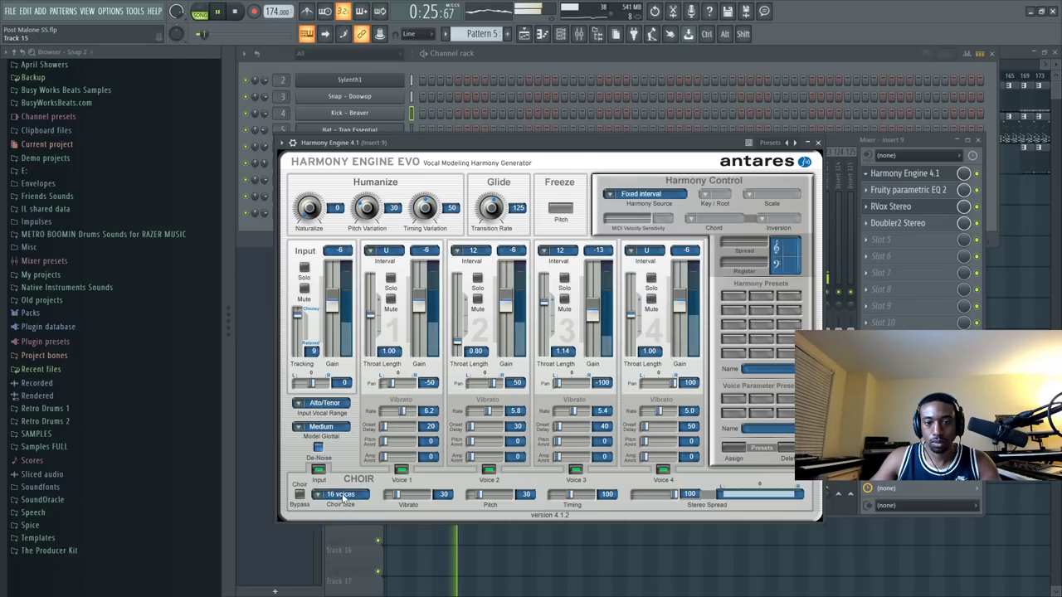
{"action": "left_click", "coordinate": [343, 496]}
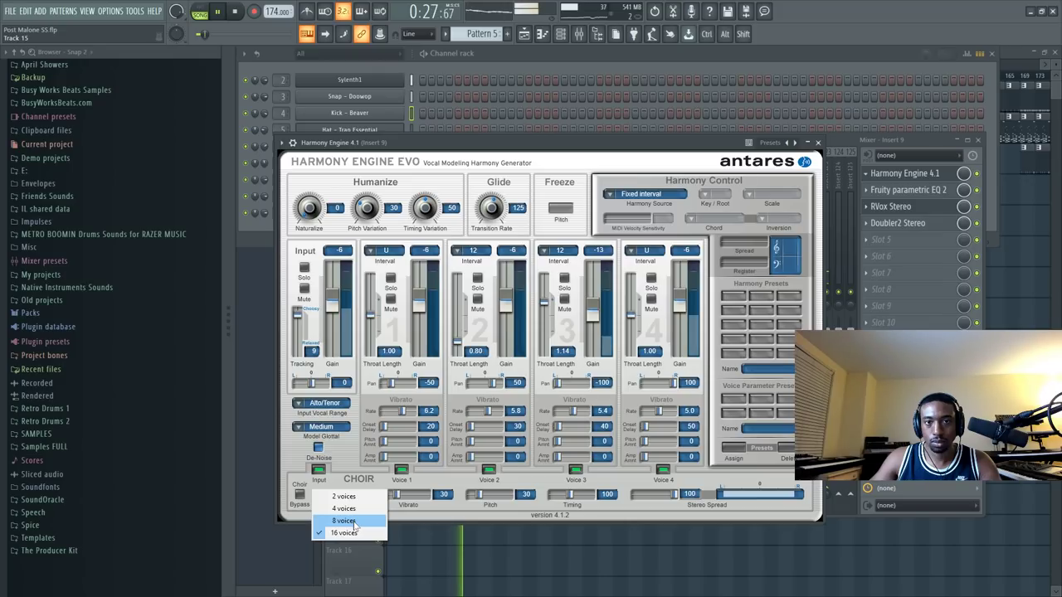
{"action": "left_click", "coordinate": [352, 521]}
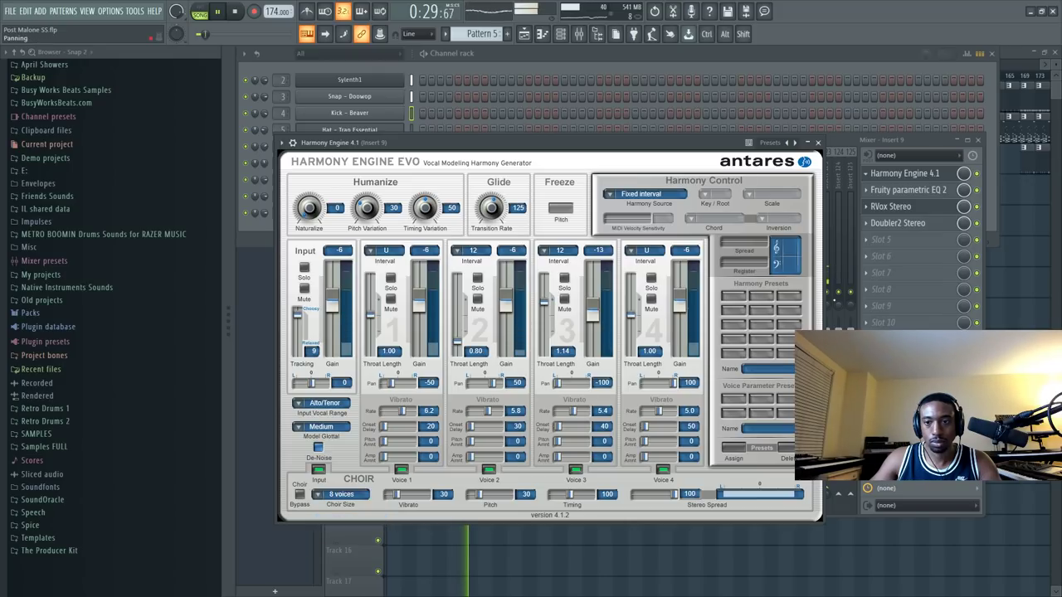
{"action": "left_click", "coordinate": [818, 144]}
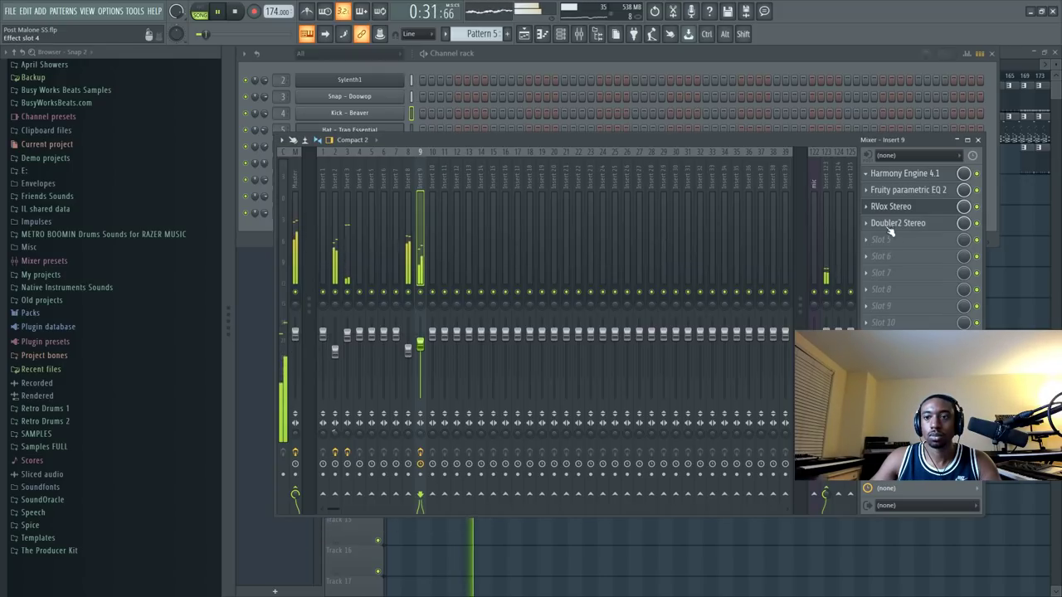
Load Edison into slot 5 of insert 9, arm it to record on play, and start song playback to record the harmonized vocal.
{"action": "left_click", "coordinate": [901, 240]}
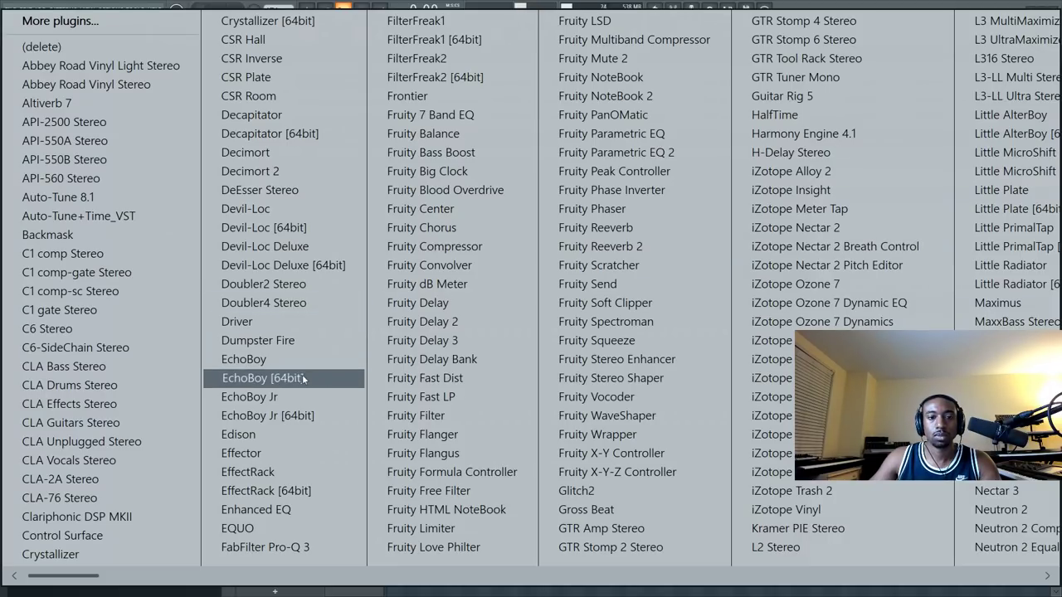
{"action": "left_click", "coordinate": [269, 440]}
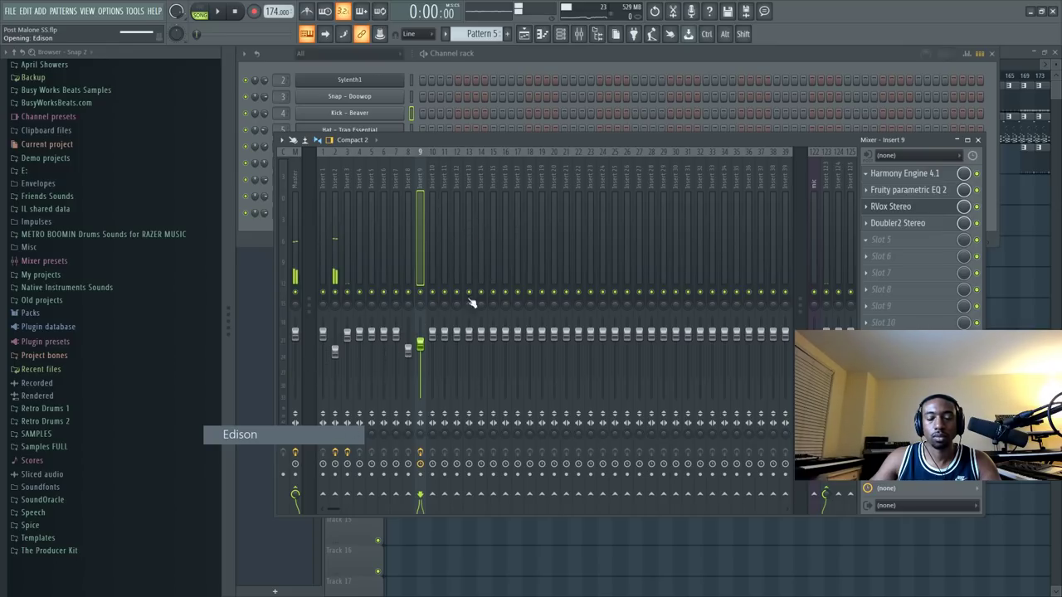
{"action": "left_click", "coordinate": [369, 121]}
{"action": "left_click", "coordinate": [379, 194]}
{"action": "left_click", "coordinate": [336, 121]}
{"action": "left_click", "coordinate": [219, 13]}
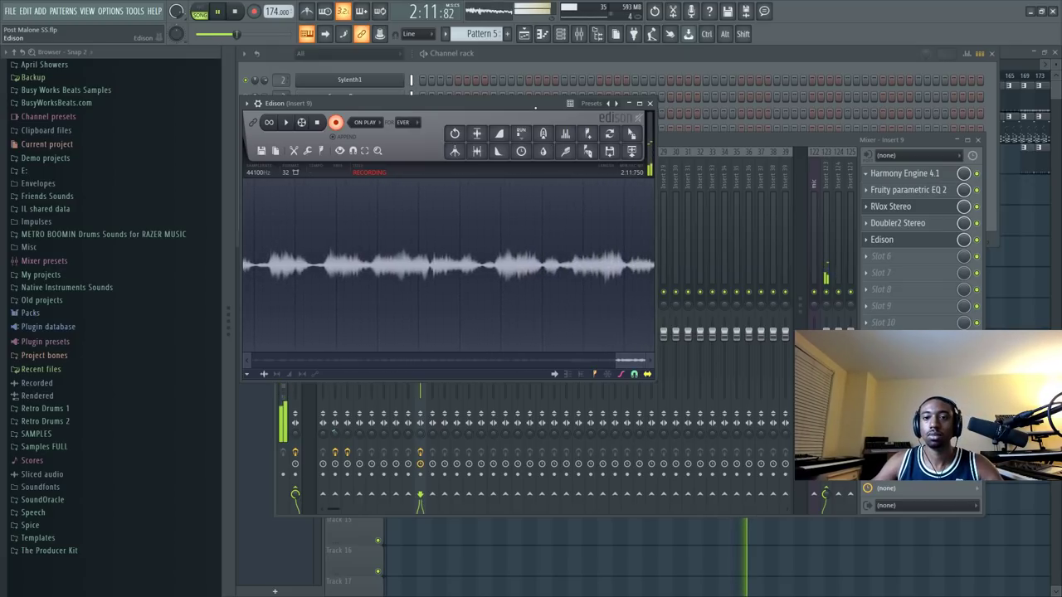
Stop the Edison recording and the song playback.
{"action": "left_click", "coordinate": [318, 122]}
{"action": "right_click", "coordinate": [814, 389]}
{"action": "left_click", "coordinate": [851, 313]}
{"action": "left_click", "coordinate": [429, 101]}
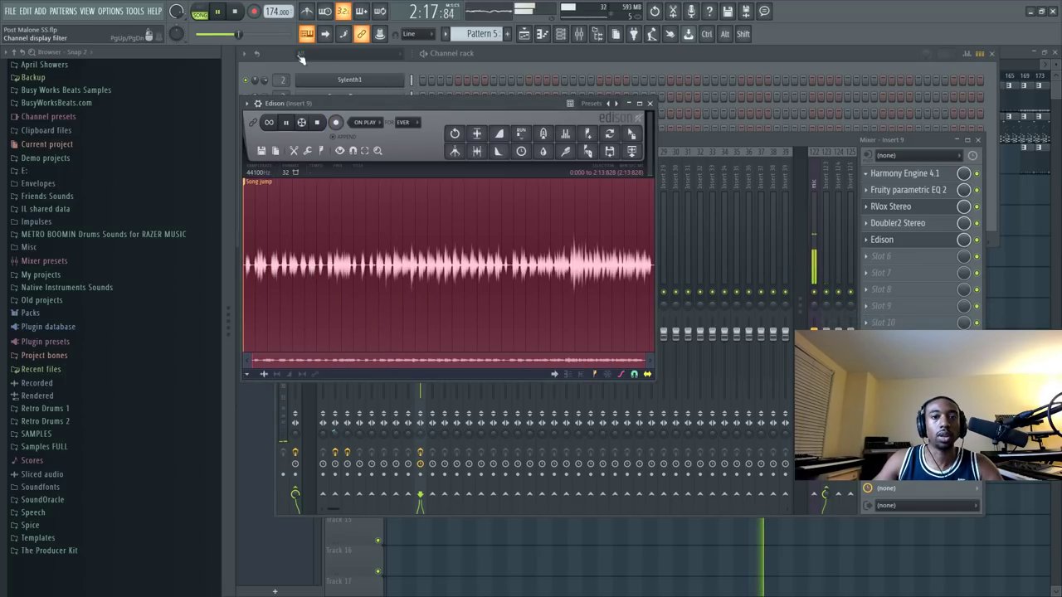
{"action": "key", "text": "space"}
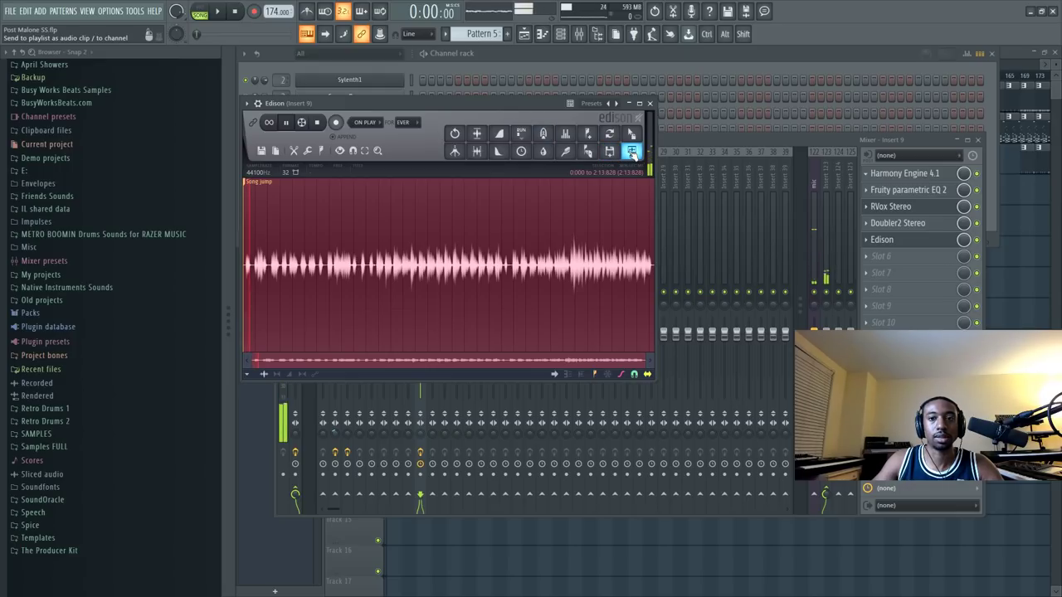
Send the Edison recording to the playlist as an audio clip and disable Harmony Engine on insert 9.
{"action": "left_click", "coordinate": [631, 151]}
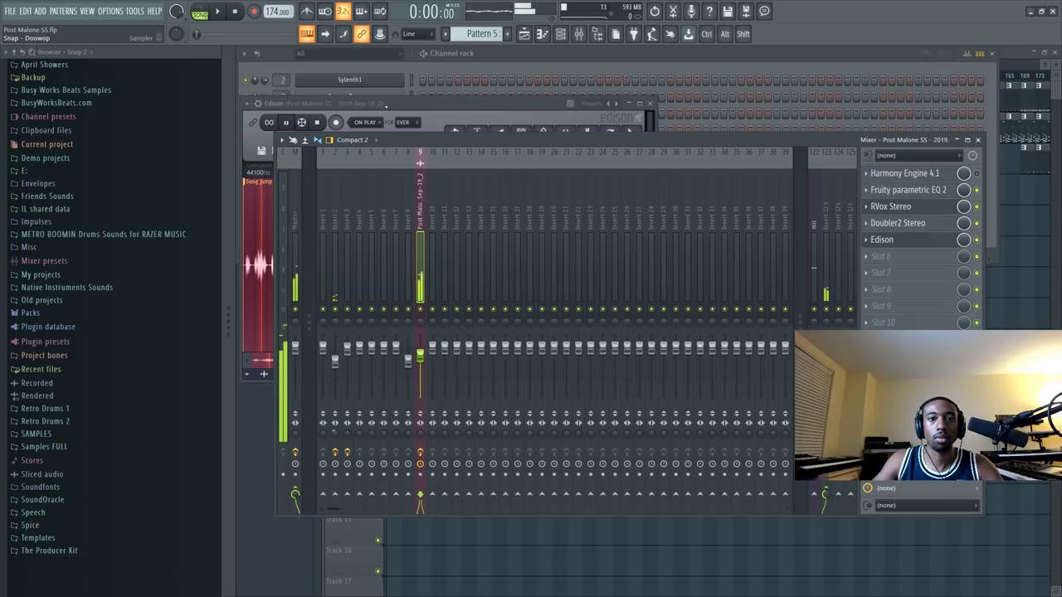
{"action": "left_click", "coordinate": [323, 126]}
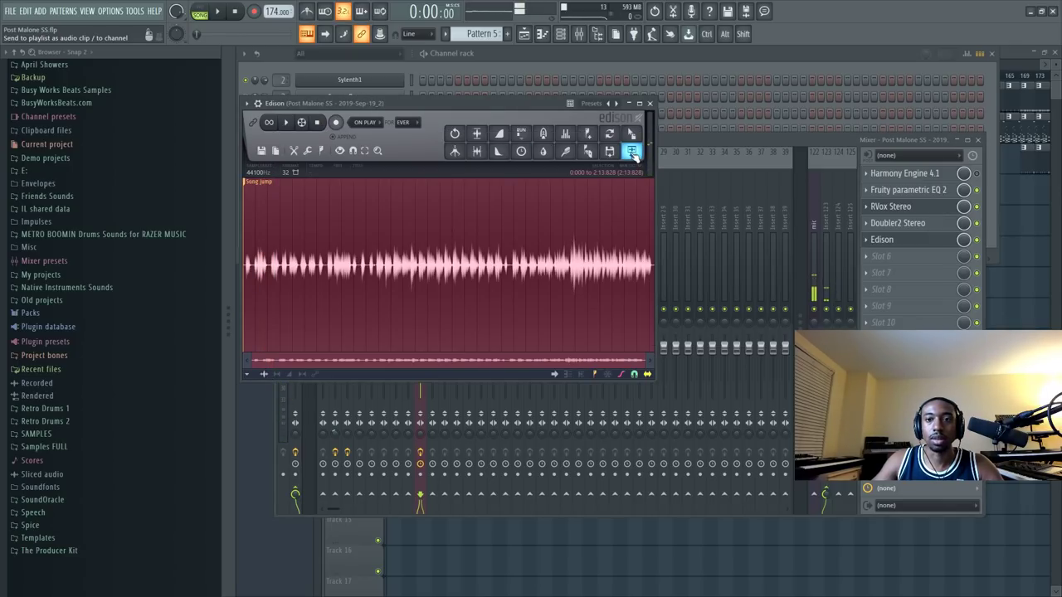
{"action": "left_click", "coordinate": [1001, 323]}
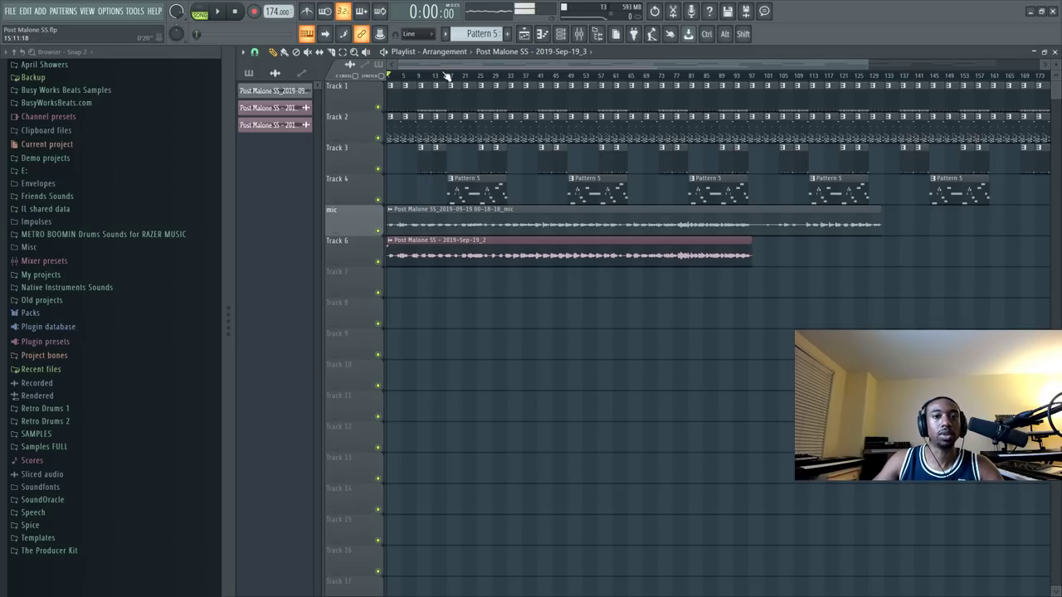
Mute the mic mixer track and restart playback to check the recorded harmony clip in the playlist.
{"action": "scroll", "coordinate": [439, 78], "scroll_direction": "up", "scroll_amount": 2}
{"action": "left_click", "coordinate": [572, 38]}
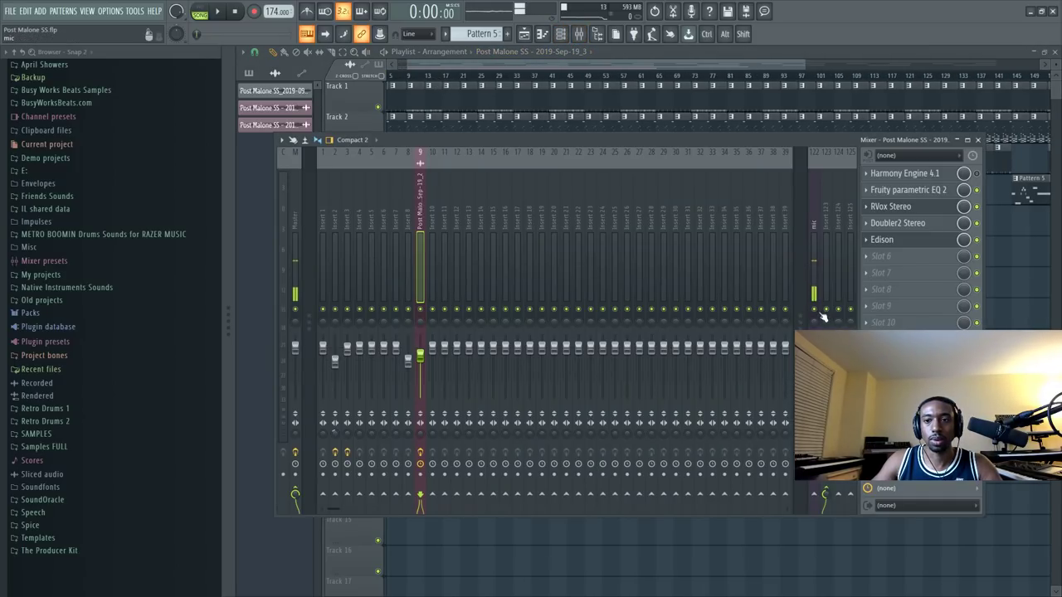
{"action": "left_click", "coordinate": [815, 310]}
{"action": "key", "text": "space"}
{"action": "left_click", "coordinate": [578, 35]}
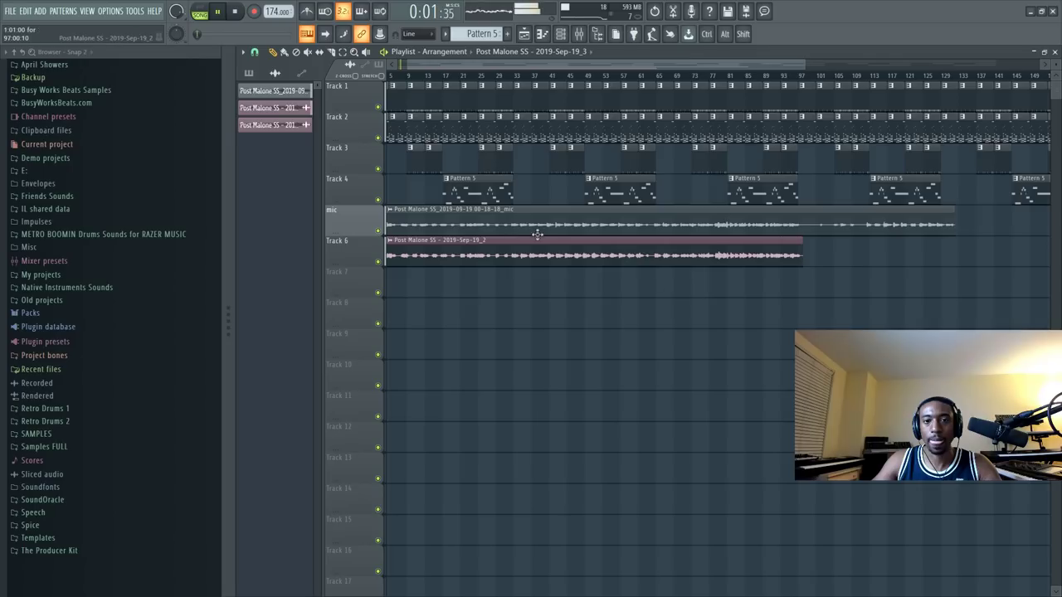
{"action": "left_click", "coordinate": [564, 34]}
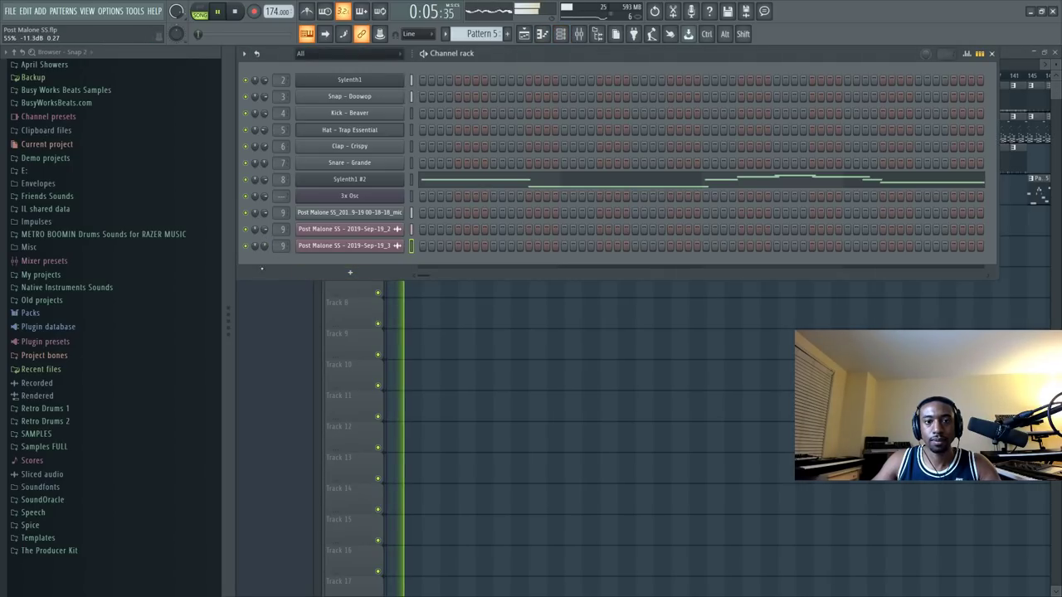
{"action": "left_click", "coordinate": [514, 370]}
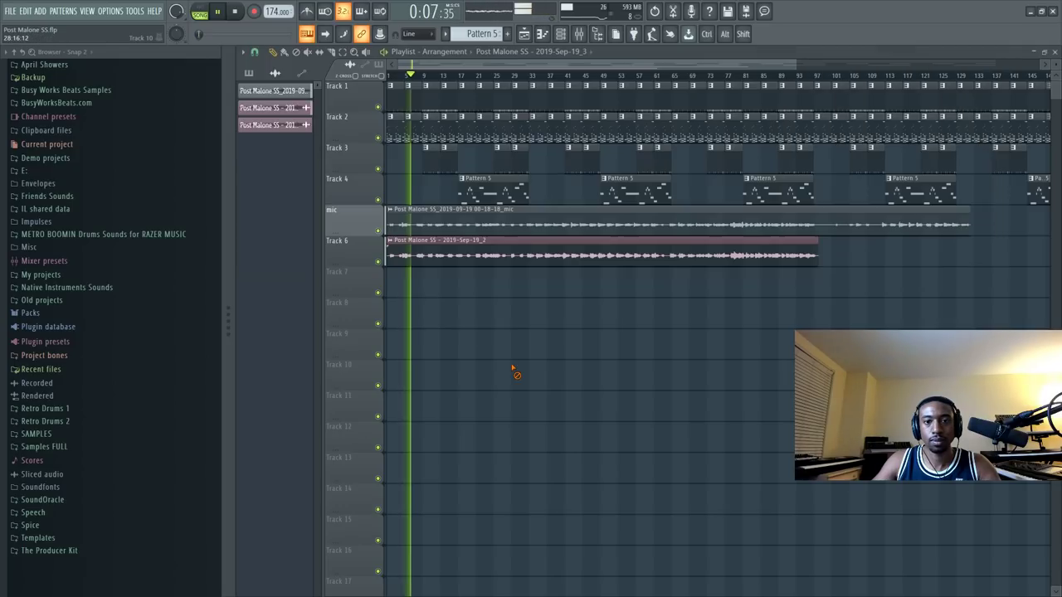
Nudge the recorded harmony clip on track 6 slightly earlier to line it up with the original mic clip.
{"action": "scroll", "coordinate": [423, 77], "scroll_direction": "up", "scroll_amount": 8}
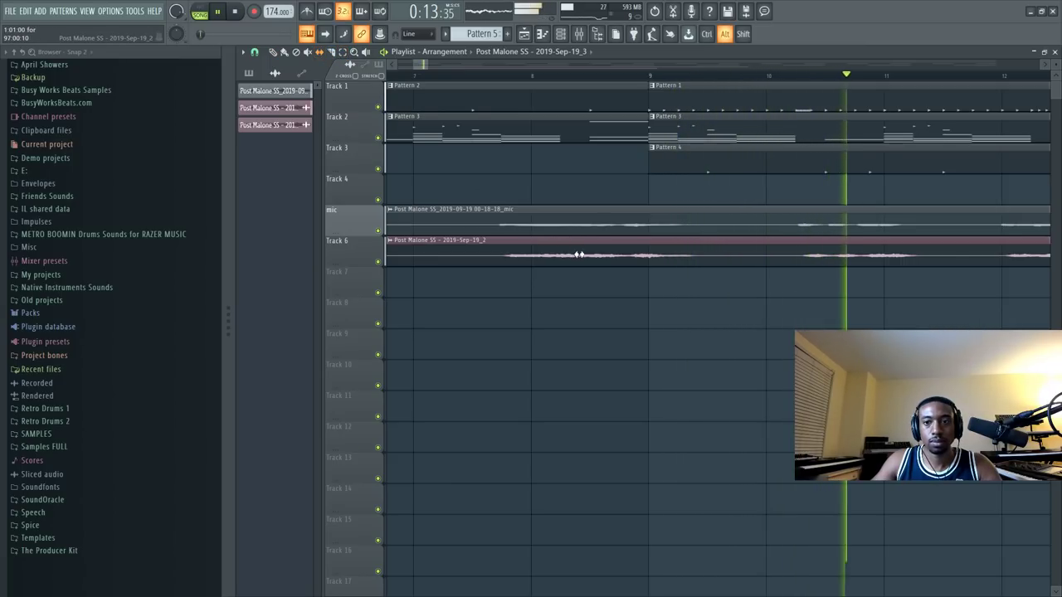
{"action": "left_click", "coordinate": [784, 245]}
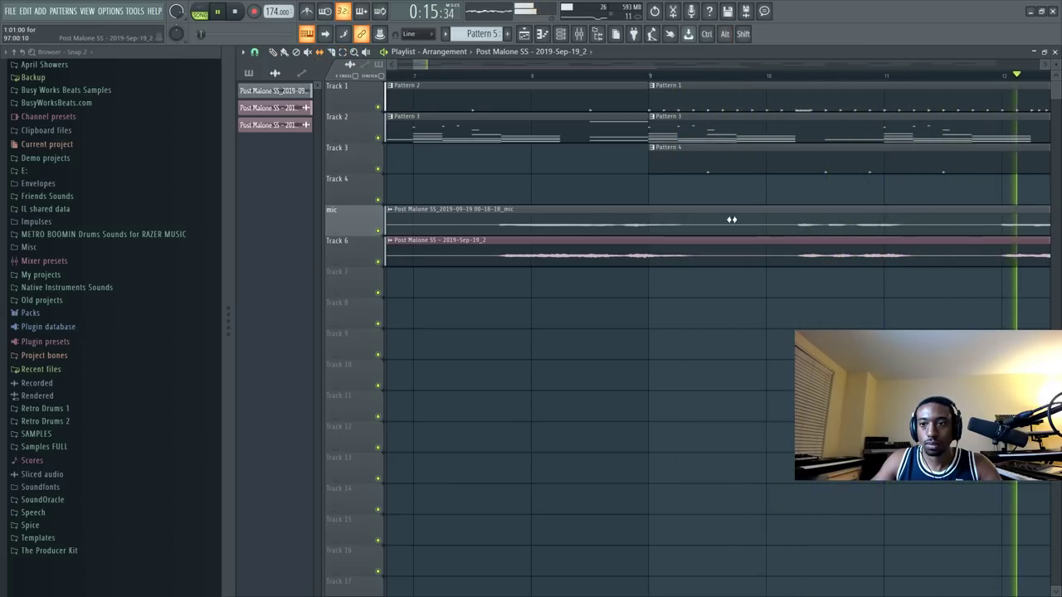
{"action": "scroll", "coordinate": [538, 77], "scroll_direction": "down", "scroll_amount": 5}
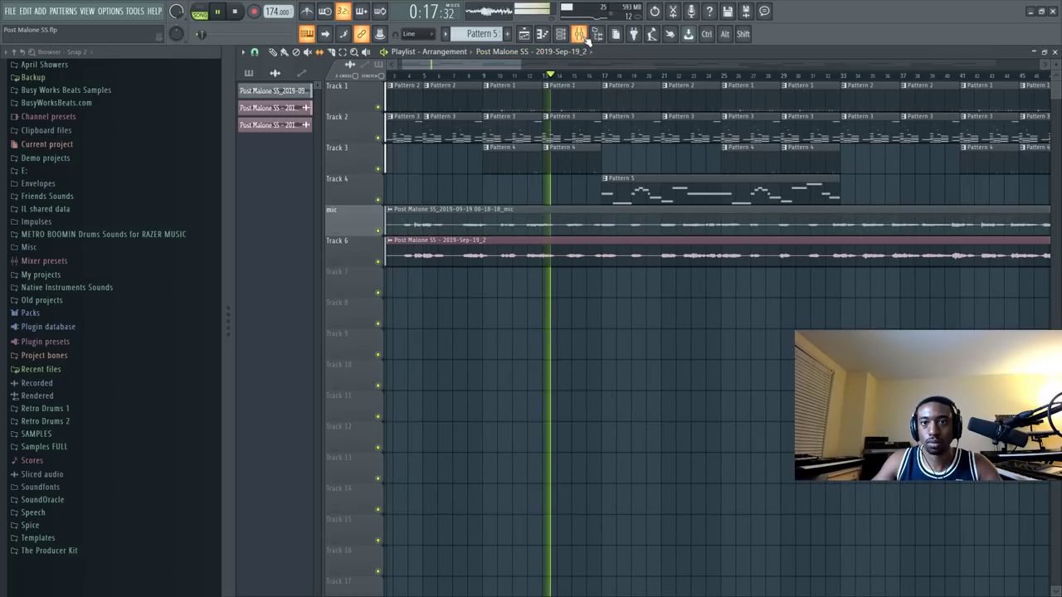
Audition insert 9 in solo, unsolo it, and route the 2019-Sep-19_2 harmony channel to mixer insert 10.
{"action": "key", "text": "F9"}
{"action": "right_click", "coordinate": [421, 310]}
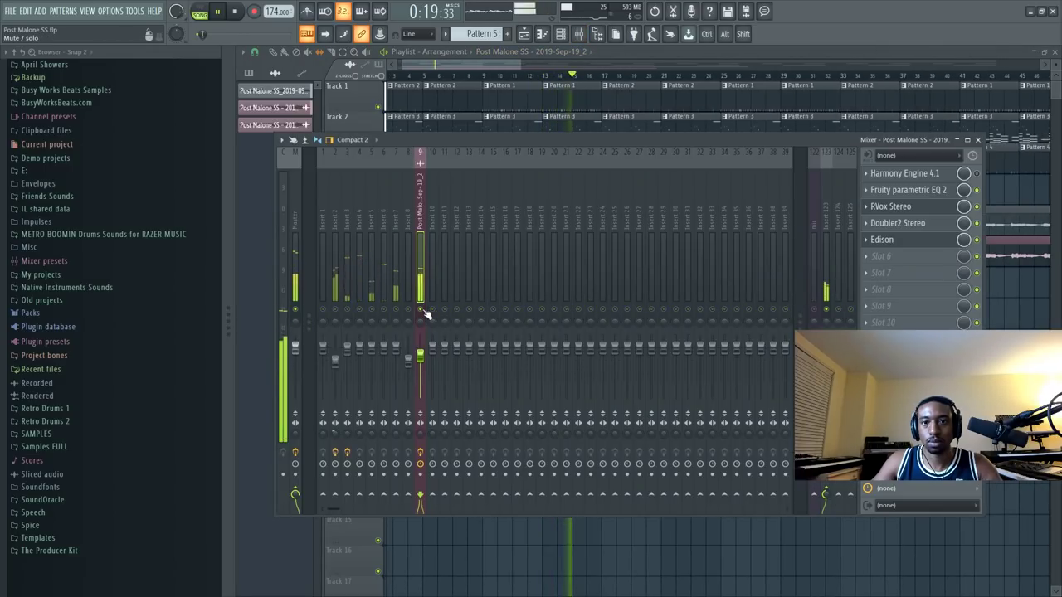
{"action": "right_click", "coordinate": [421, 309]}
{"action": "key", "text": "F6"}
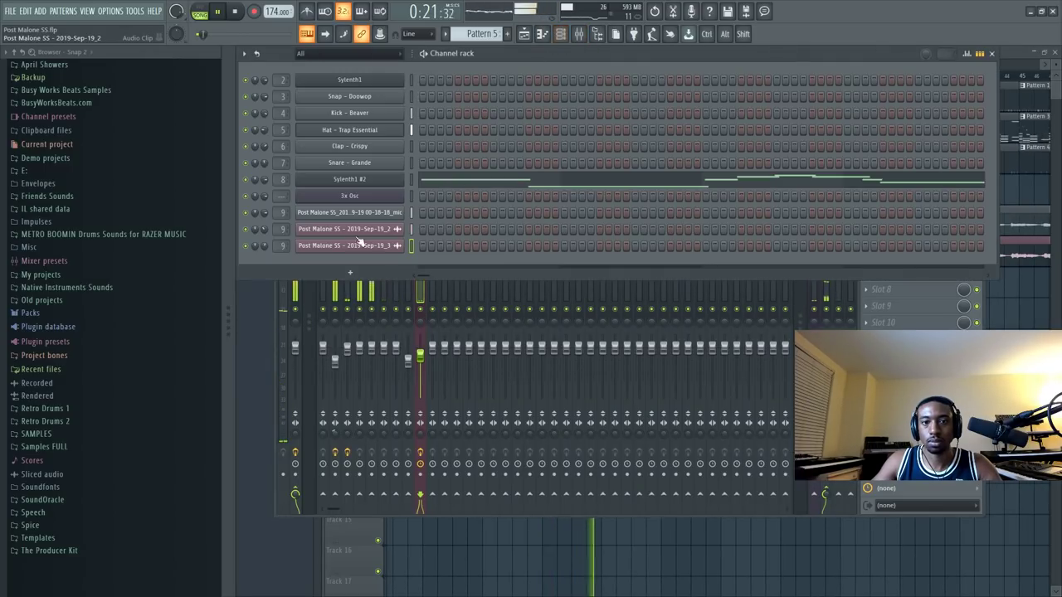
{"action": "left_click_drag", "start_coordinate": [285, 229], "coordinate": [284, 224]}
{"action": "left_click", "coordinate": [433, 309]}
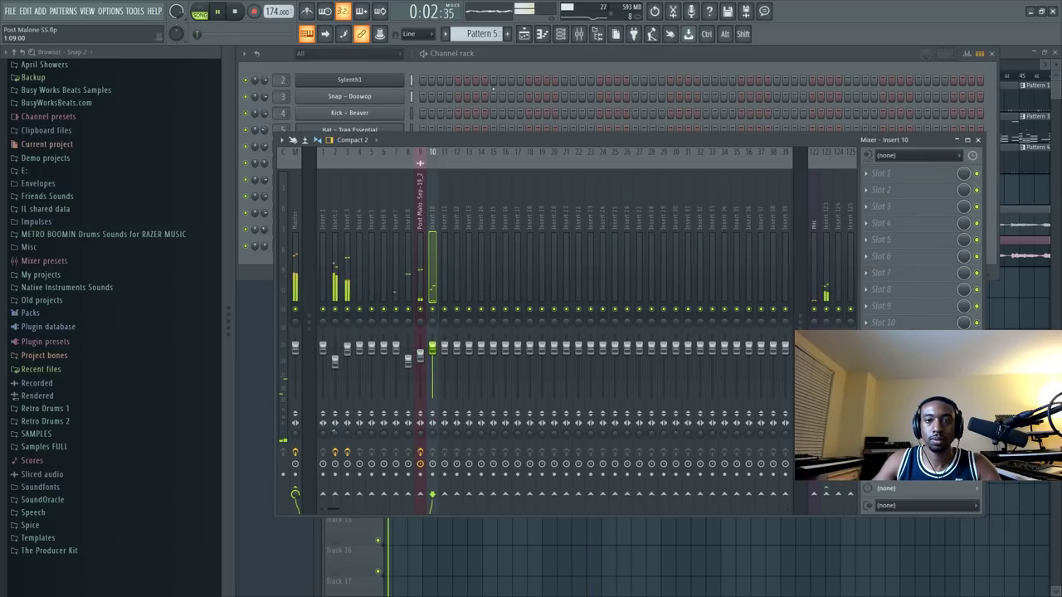
Check the channel routing and lower insert 10's volume fader to about -6.8 dB.
{"action": "left_click", "coordinate": [490, 61]}
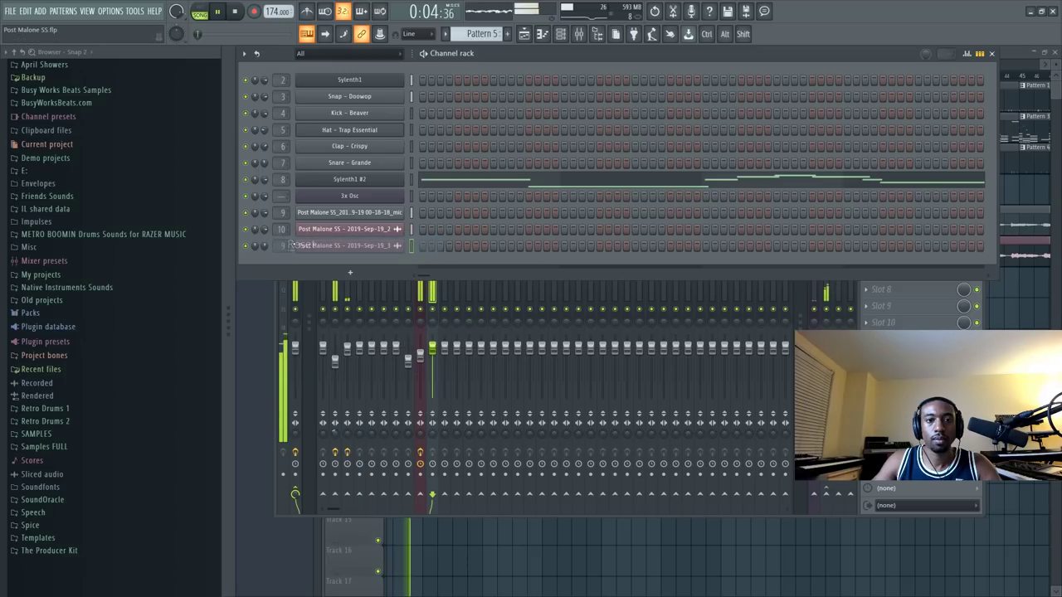
{"action": "left_click", "coordinate": [430, 340]}
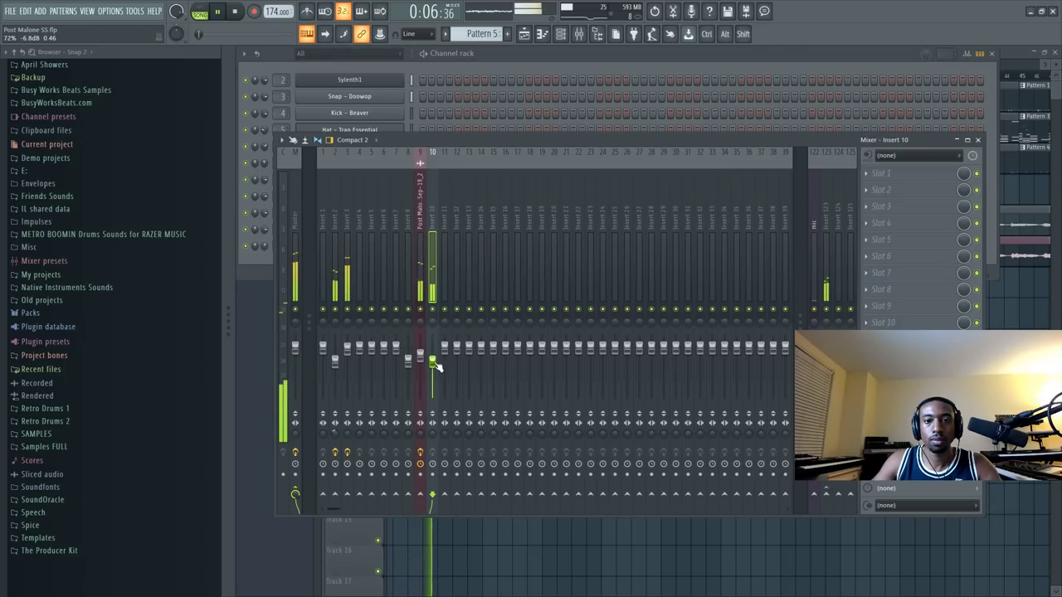
Zoom into the playlist around bars 8 to 12 and fine-tune the harmony clip's alignment with the mic clip.
{"action": "key", "text": "F5"}
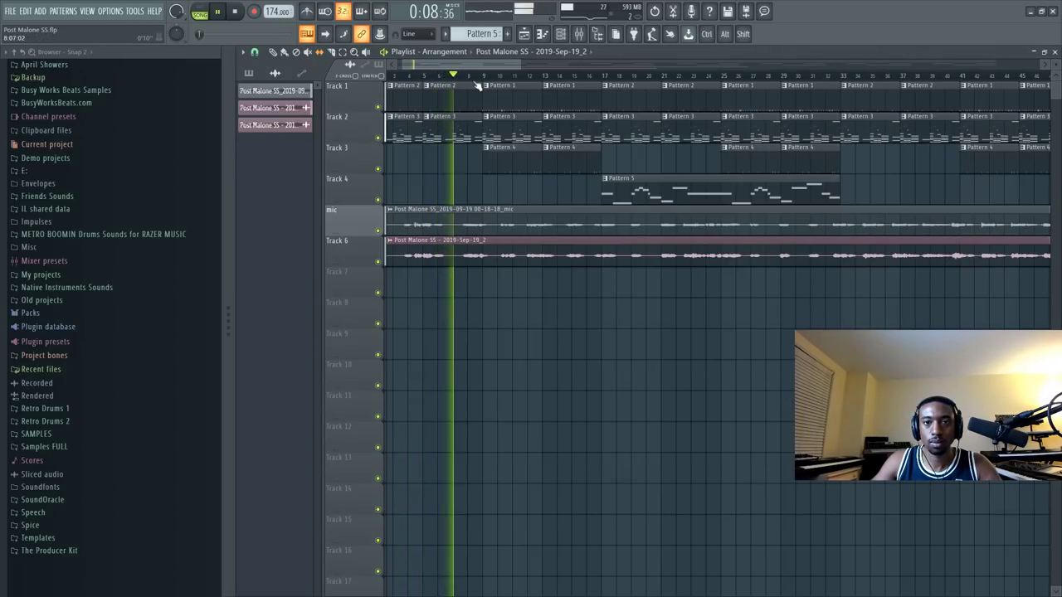
{"action": "scroll", "coordinate": [479, 86], "scroll_direction": "up", "scroll_amount": 4}
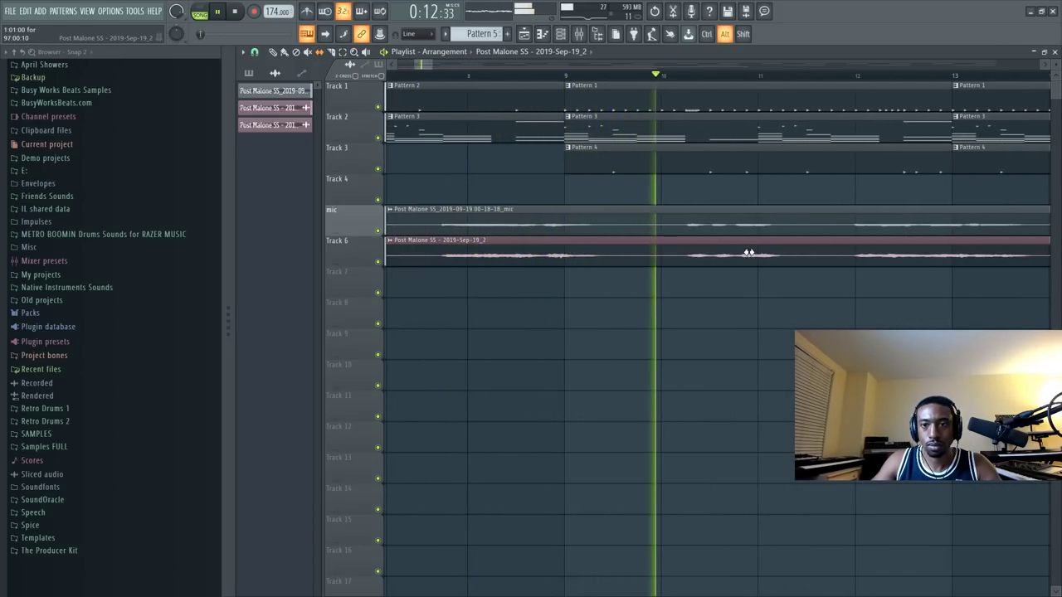
Raise the lead vocal's fader on insert 9 to about -0.9 dB.
{"action": "key", "text": "F9"}
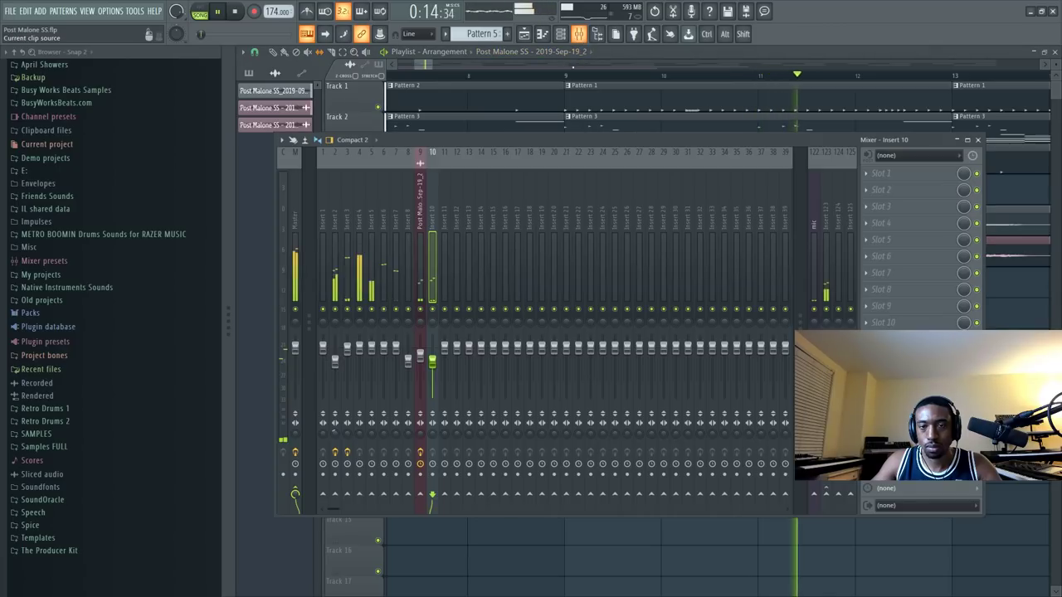
{"action": "left_click", "coordinate": [420, 356]}
{"action": "left_click_drag", "start_coordinate": [421, 358], "coordinate": [421, 352]}
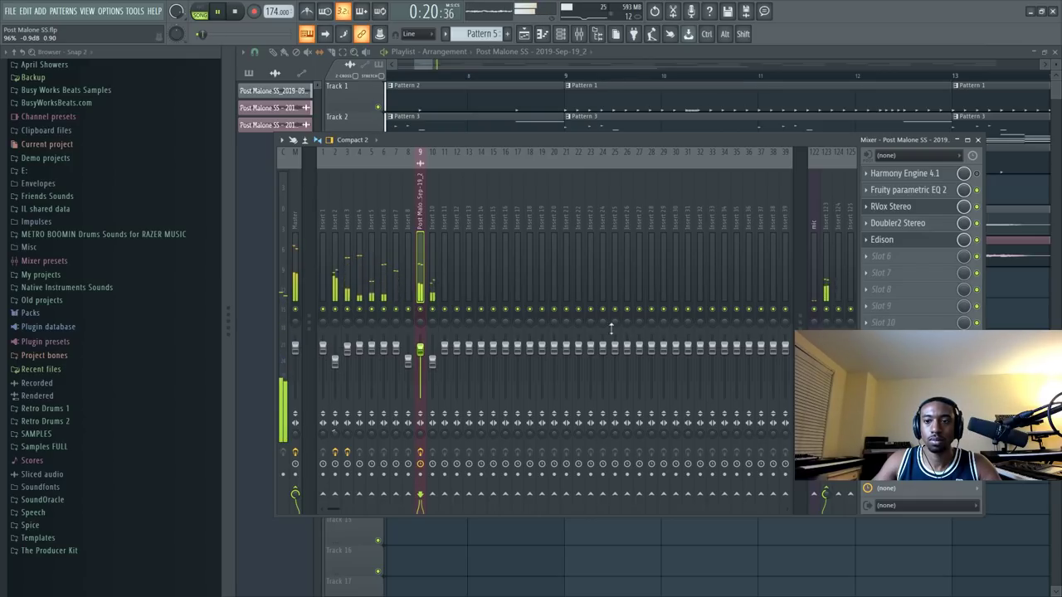
Mute the mic mixer track, select insert 10, and return to the playlist.
{"action": "left_click", "coordinate": [816, 312]}
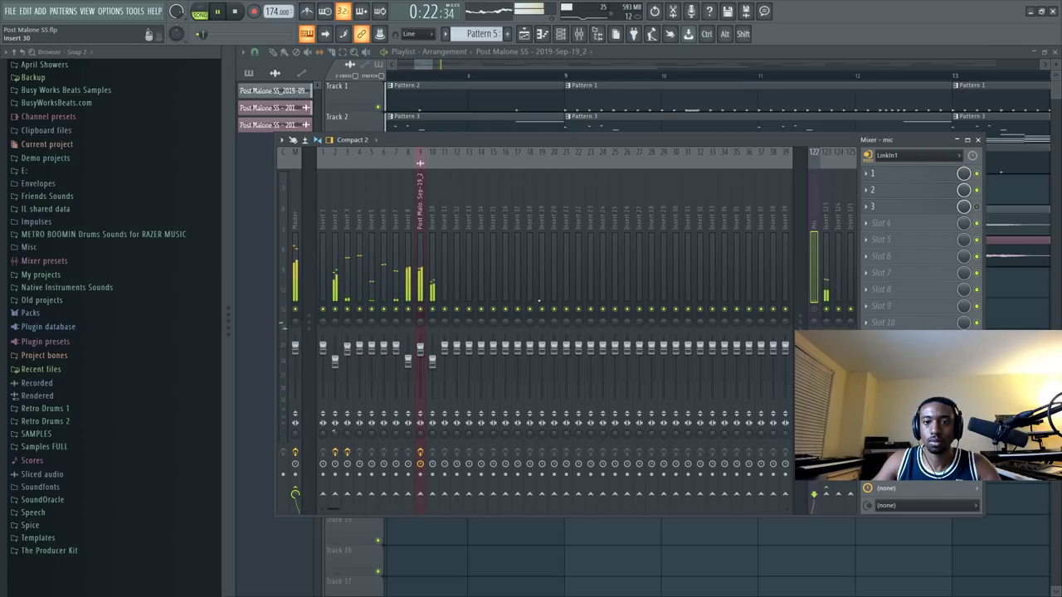
{"action": "left_click", "coordinate": [432, 290]}
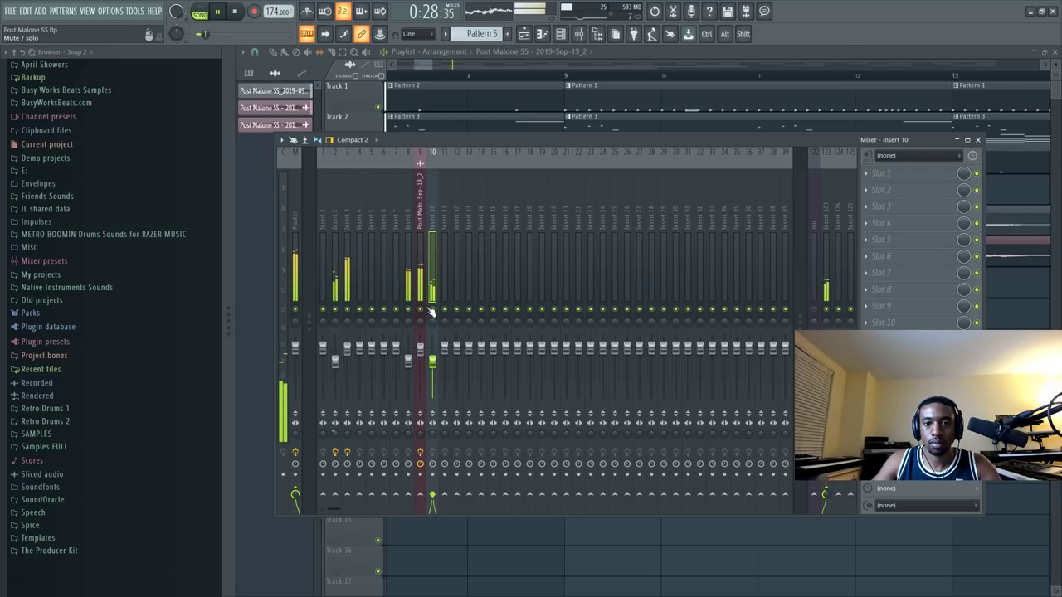
{"action": "key", "text": "F9"}
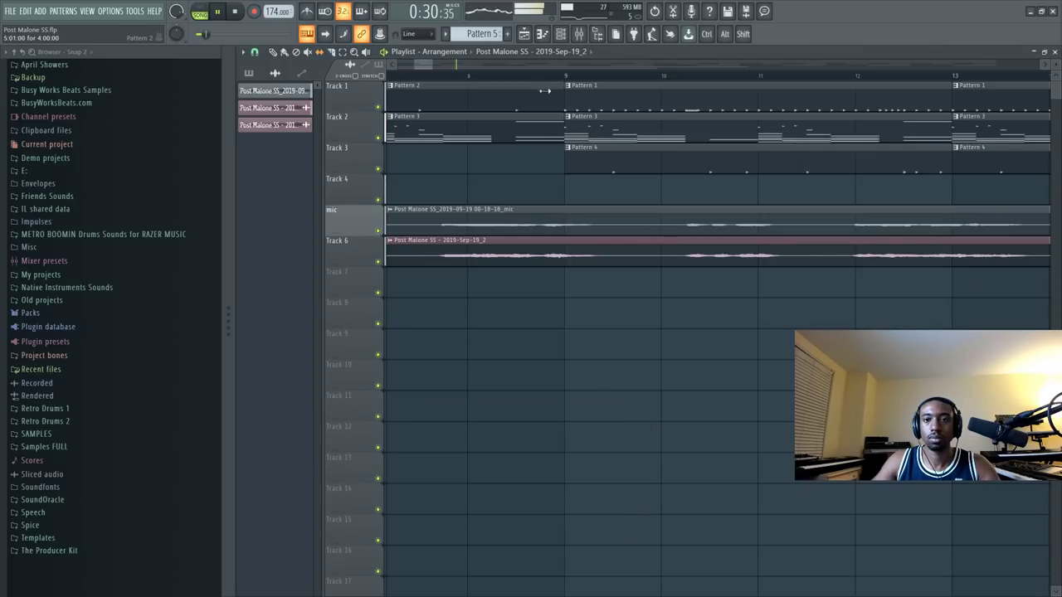
Zoom out the playlist and lower the lead vocal's volume fader on insert 9 in the mixer.
{"action": "scroll", "coordinate": [545, 76], "scroll_direction": "down", "scroll_amount": 5}
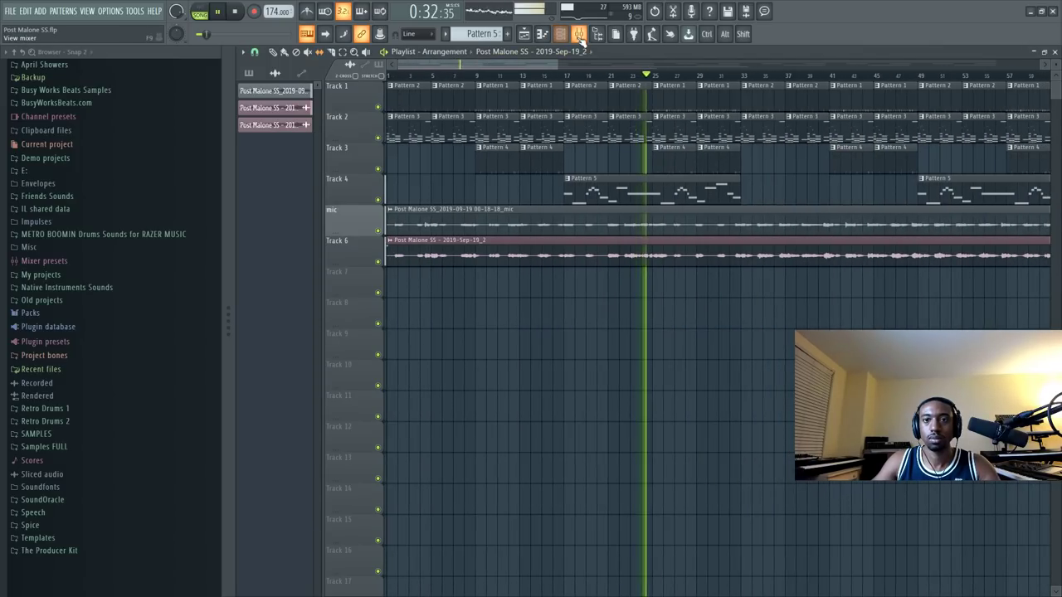
{"action": "key", "text": "F9"}
{"action": "left_click", "coordinate": [423, 362]}
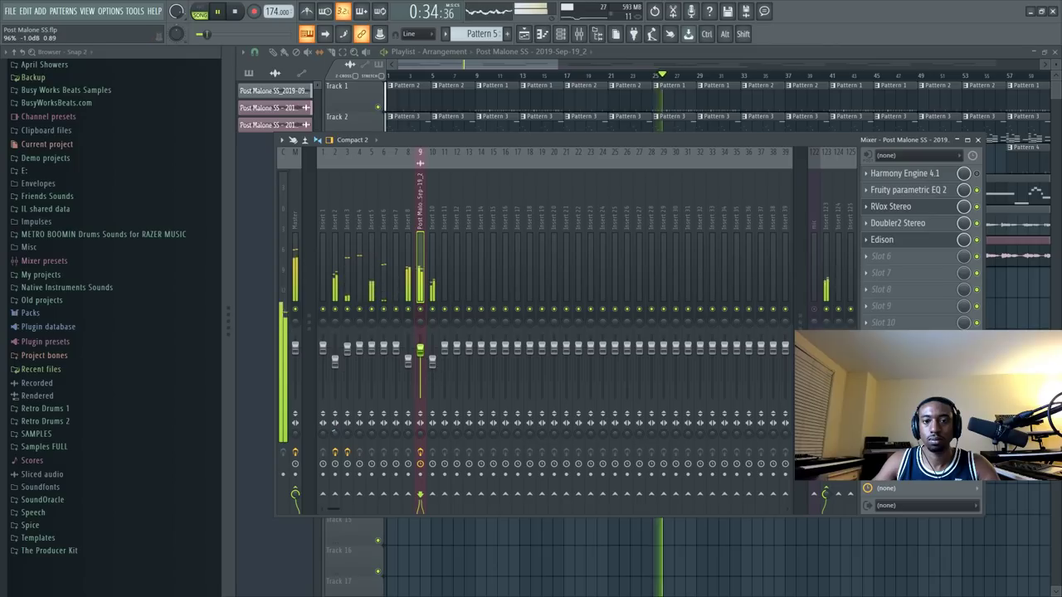
{"action": "key", "text": "Left"}
{"action": "key", "text": "Right"}
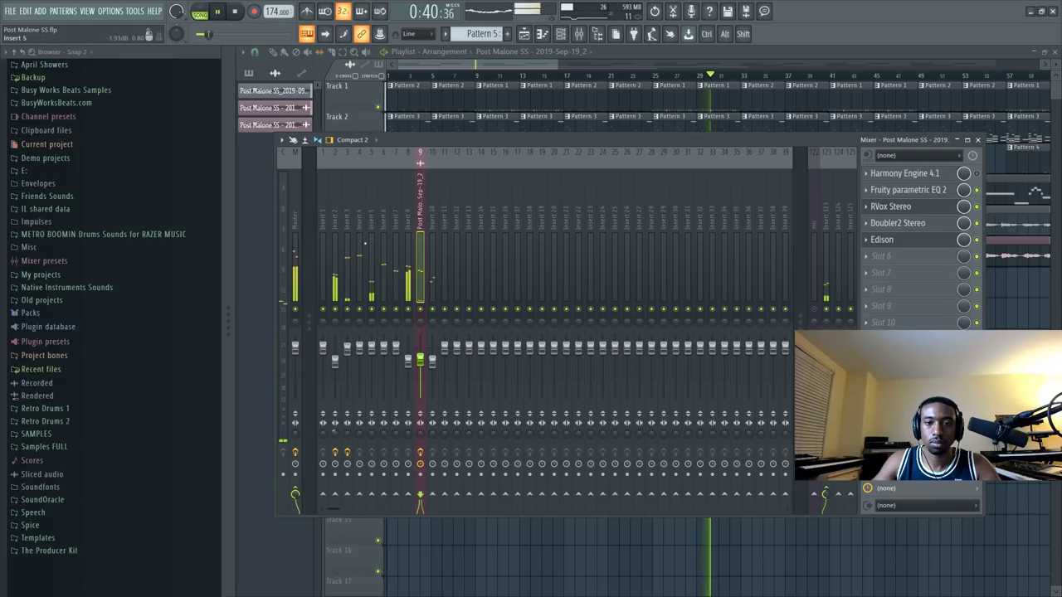
Load Ozone 8 Imager into the first effect slot of the master track.
{"action": "left_click", "coordinate": [296, 204]}
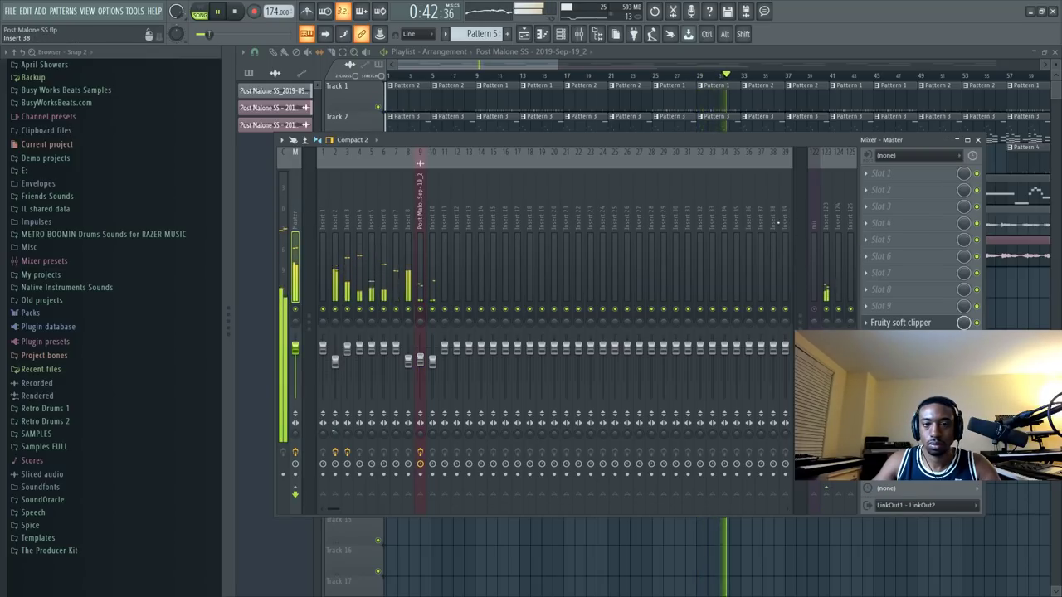
{"action": "left_click", "coordinate": [881, 176]}
{"action": "scroll", "coordinate": [876, 171], "scroll_direction": "right", "scroll_amount": 5}
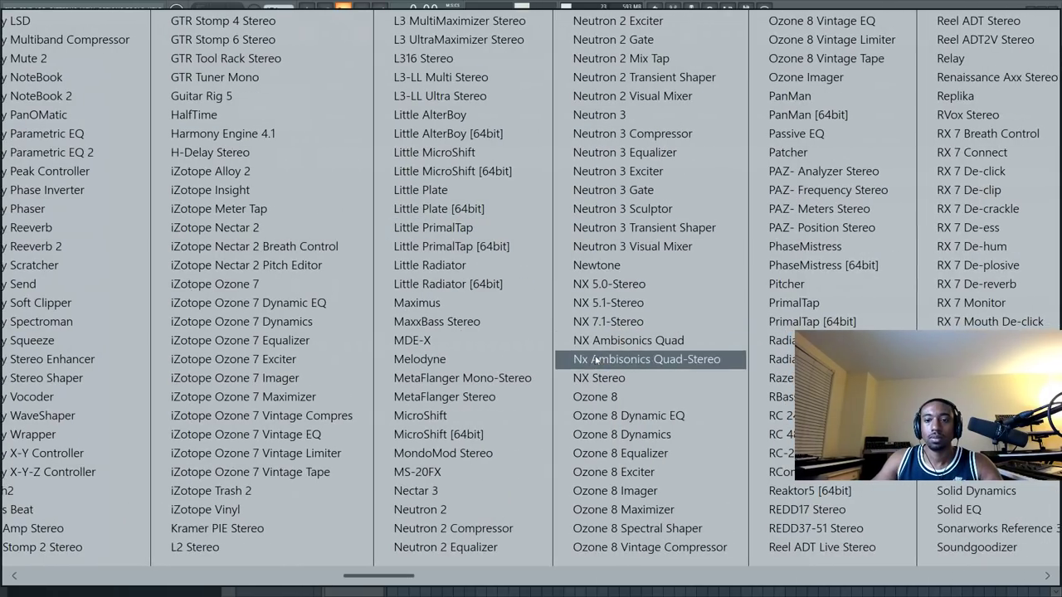
{"action": "left_click", "coordinate": [668, 490]}
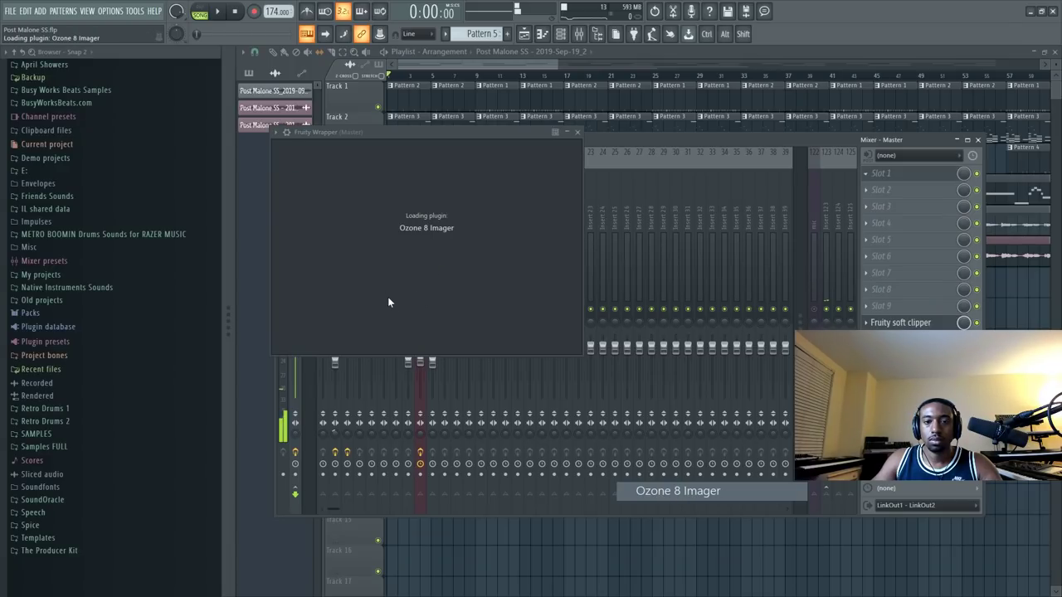
Add S1 Imager Stereo to the master's second effect slot and set its width to 1.15.
{"action": "left_click", "coordinate": [923, 200]}
{"action": "scroll", "coordinate": [697, 282], "scroll_direction": "right", "scroll_amount": 5}
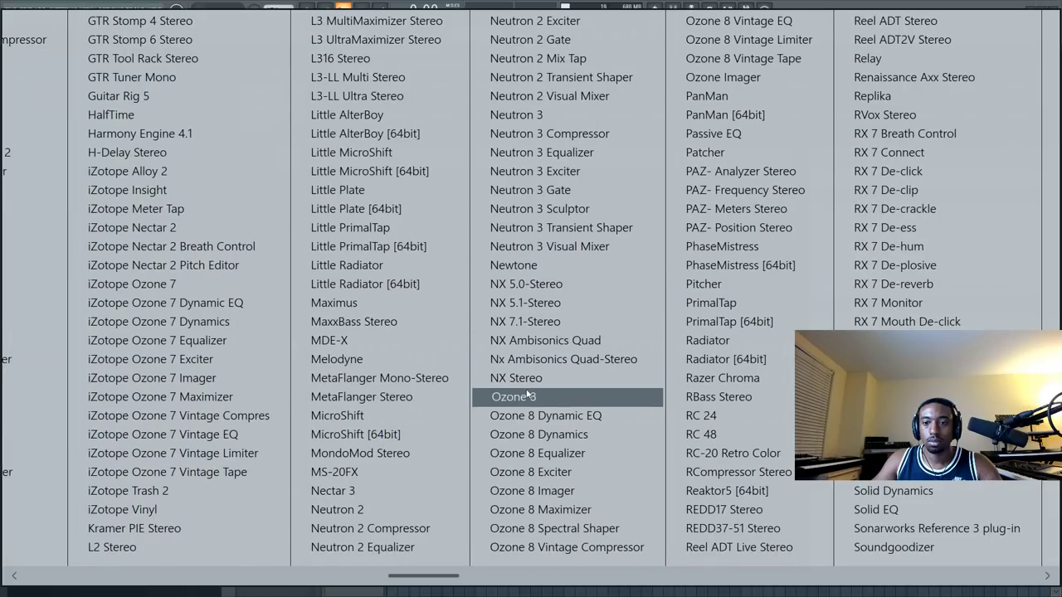
{"action": "scroll", "coordinate": [528, 394], "scroll_direction": "right", "scroll_amount": 1}
{"action": "left_click", "coordinate": [776, 378]}
{"action": "left_click_drag", "start_coordinate": [331, 226], "coordinate": [330, 221]}
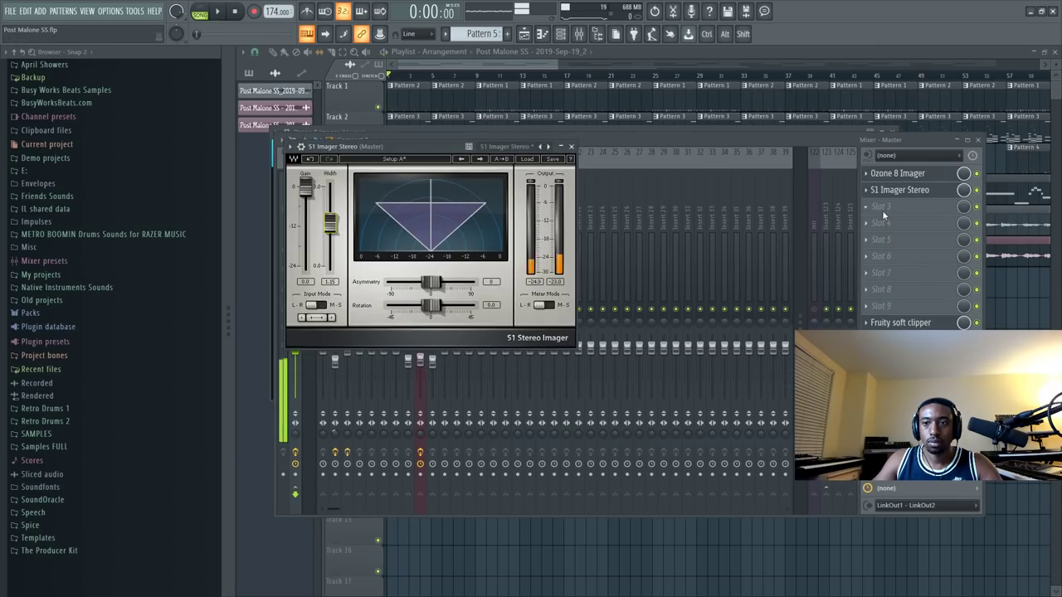
Load L2 Stereo into the master's third effect slot with a threshold of -1.9 dB.
{"action": "left_click", "coordinate": [885, 214]}
{"action": "scroll", "coordinate": [522, 365], "scroll_direction": "right", "scroll_amount": 3}
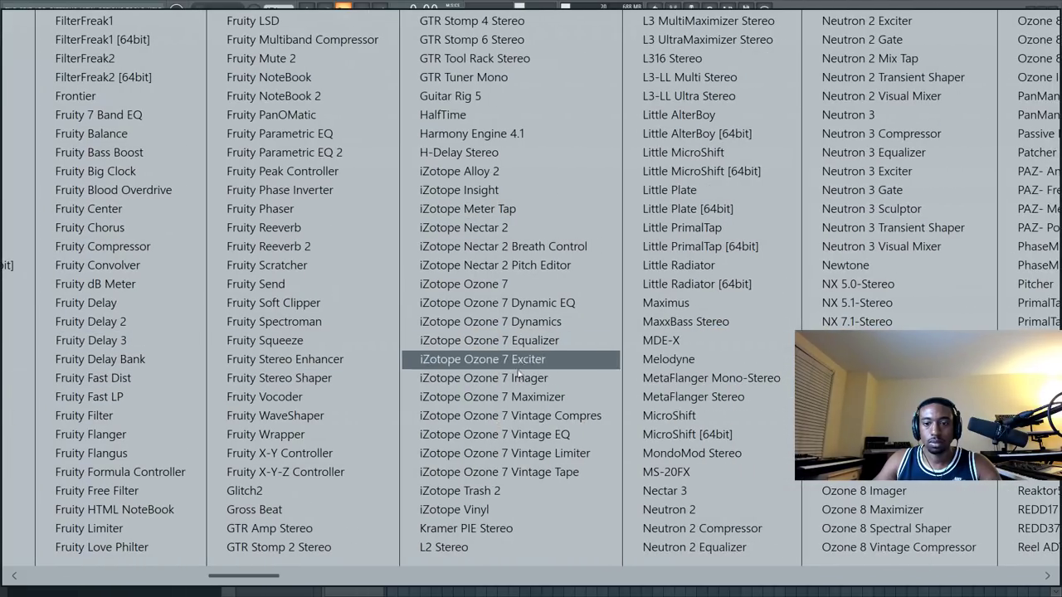
{"action": "left_click", "coordinate": [448, 548]}
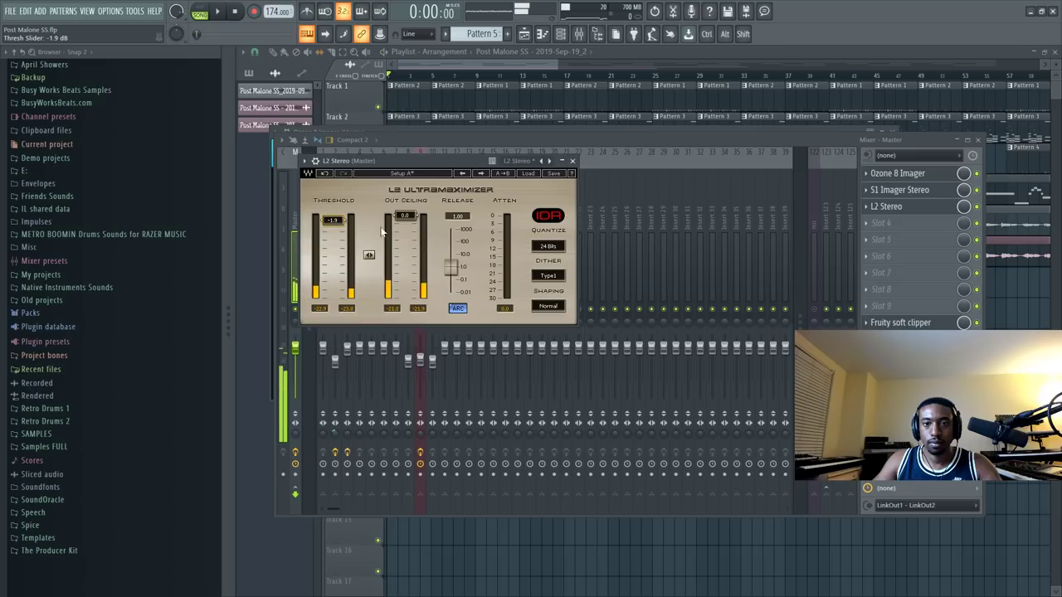
Add a second L2 Stereo limiter in the master's fourth slot with its threshold at about -2.3 dB.
{"action": "left_click", "coordinate": [885, 231]}
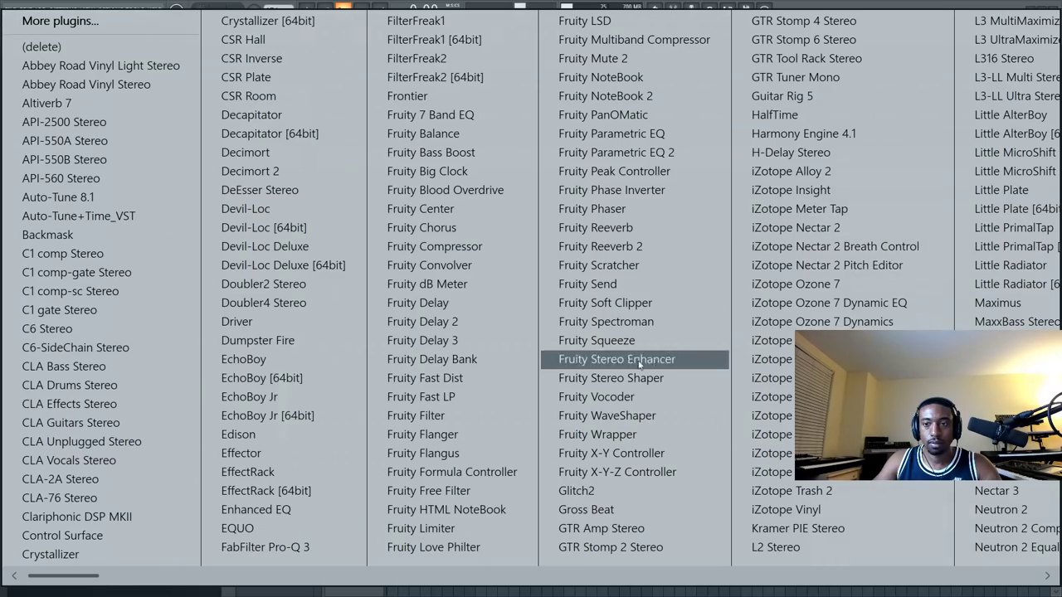
{"action": "left_click", "coordinate": [776, 547]}
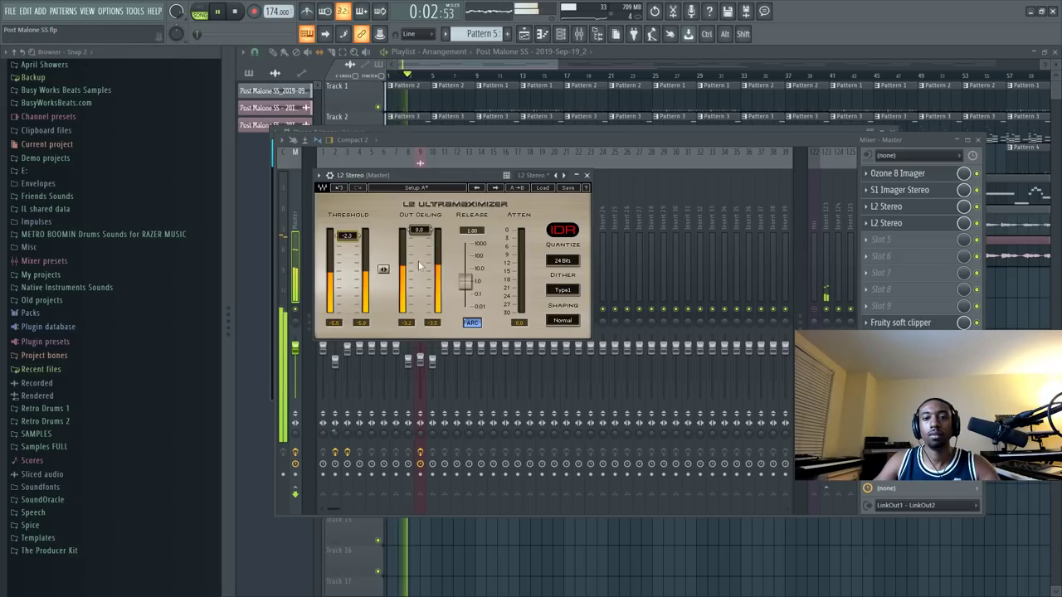
{"action": "left_click", "coordinate": [587, 175]}
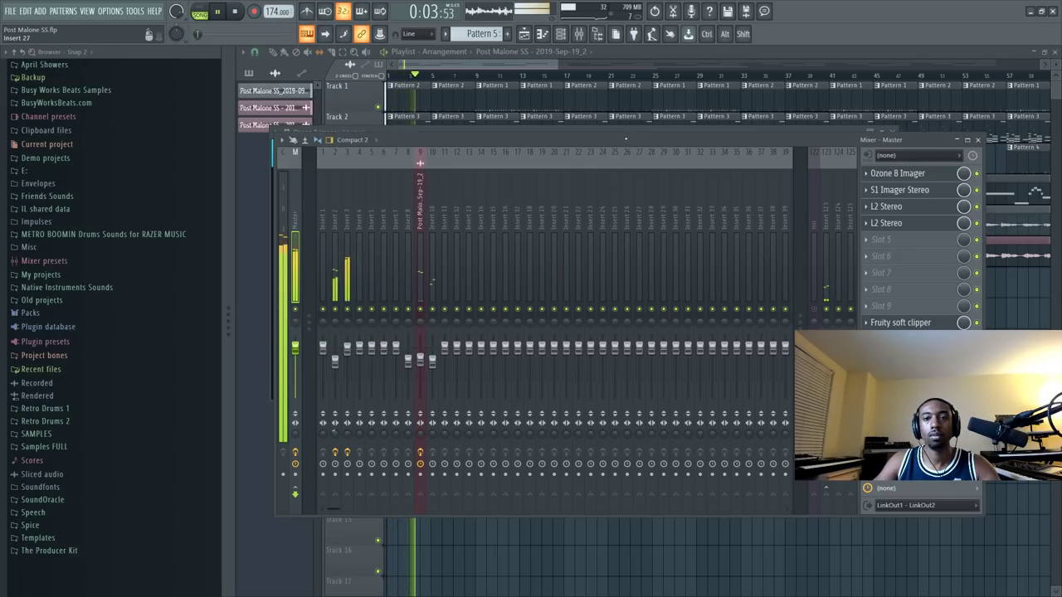
Lower insert 3's volume fader to about -7.2 dB and compare it against the master.
{"action": "left_click", "coordinate": [348, 347]}
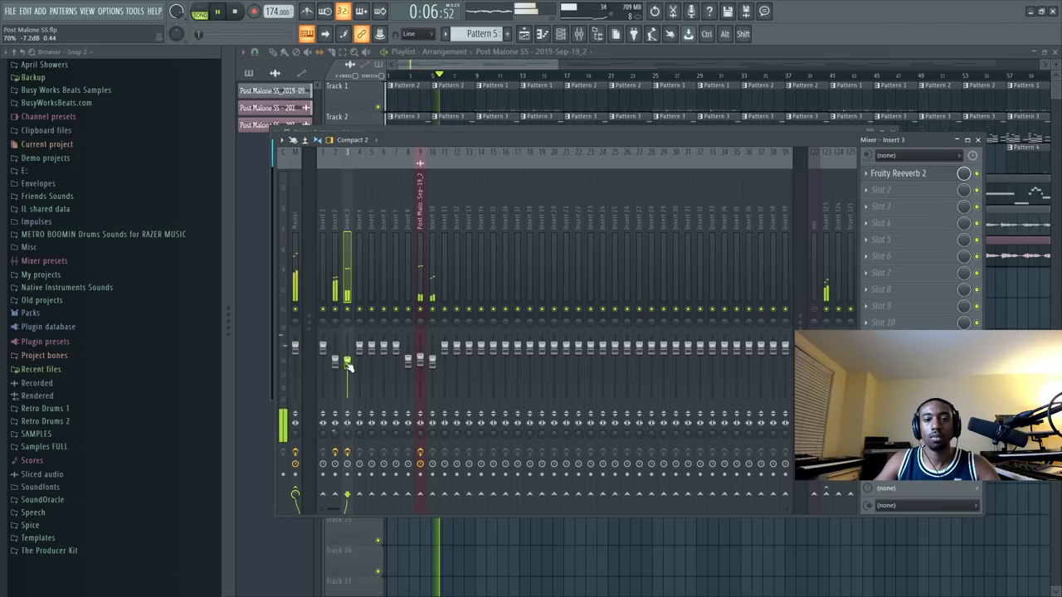
{"action": "left_click", "coordinate": [295, 221]}
{"action": "left_click", "coordinate": [347, 225]}
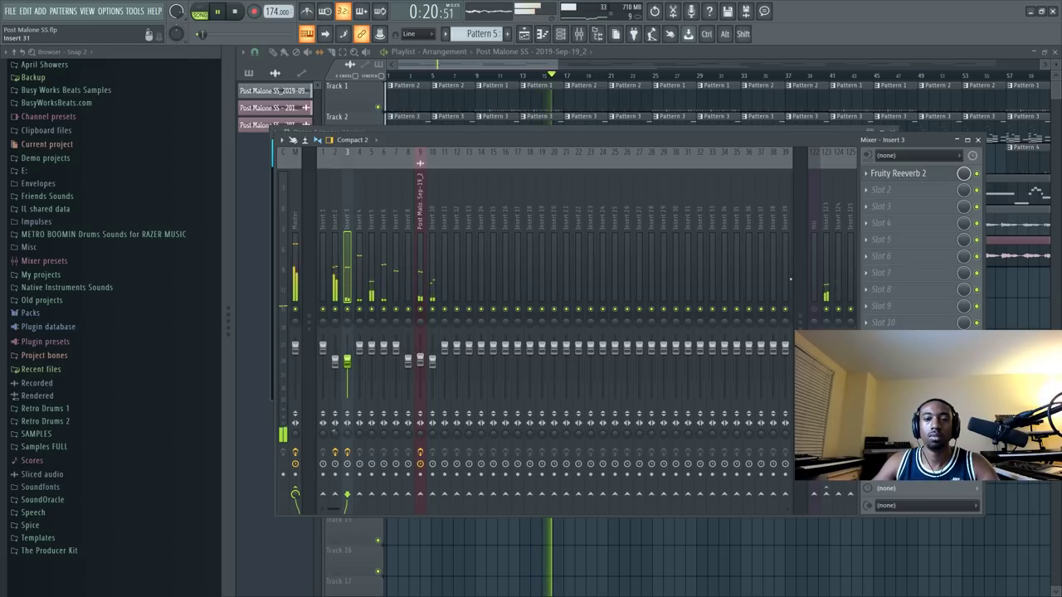
Return to the playlist and mute the mic clip and the harmony clip on Track 6.
{"action": "left_click", "coordinate": [1025, 330]}
{"action": "scroll", "coordinate": [595, 82], "scroll_direction": "down", "scroll_amount": 3}
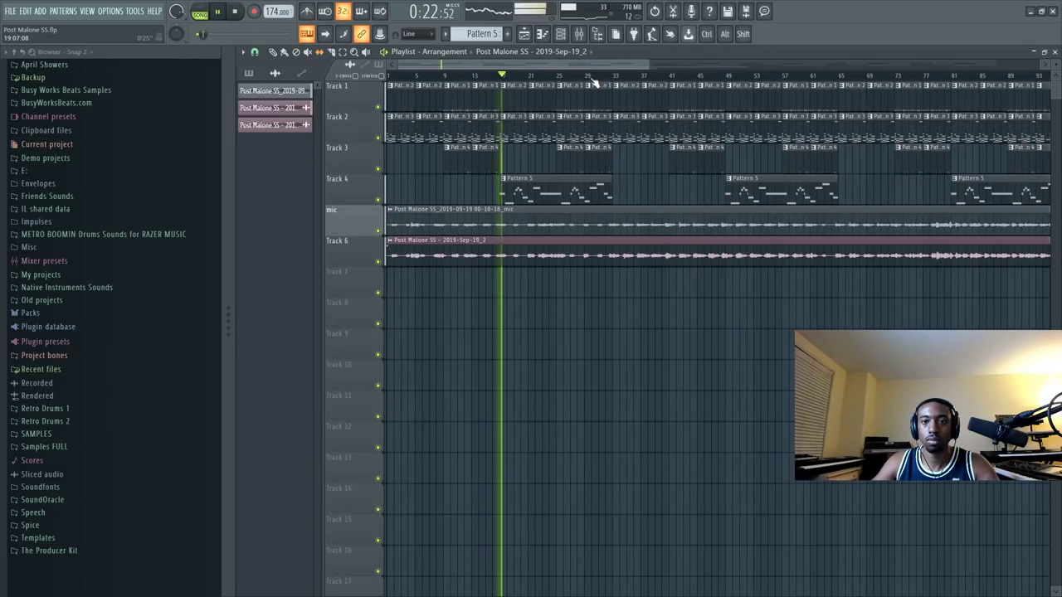
{"action": "scroll", "coordinate": [595, 82], "scroll_direction": "up", "scroll_amount": 1}
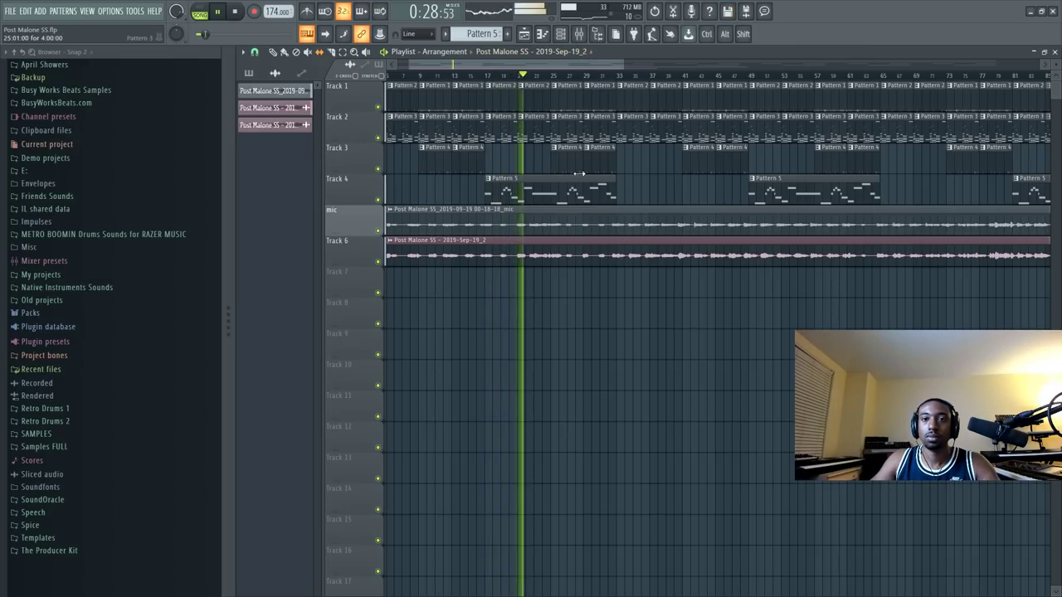
{"action": "scroll", "coordinate": [456, 121], "scroll_direction": "down", "scroll_amount": 5}
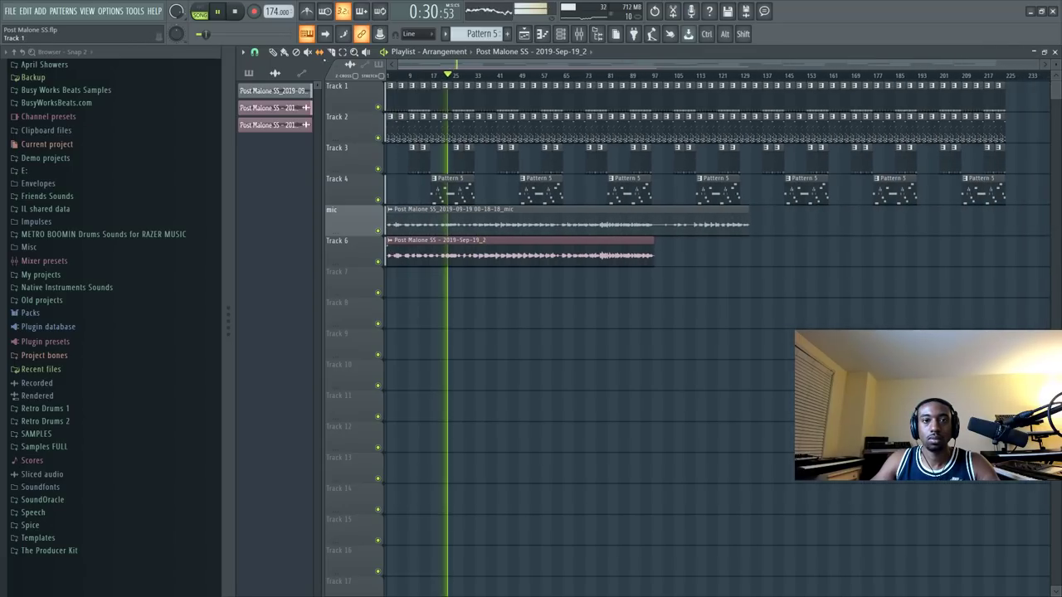
{"action": "left_click_drag", "start_coordinate": [434, 235], "coordinate": [445, 261]}
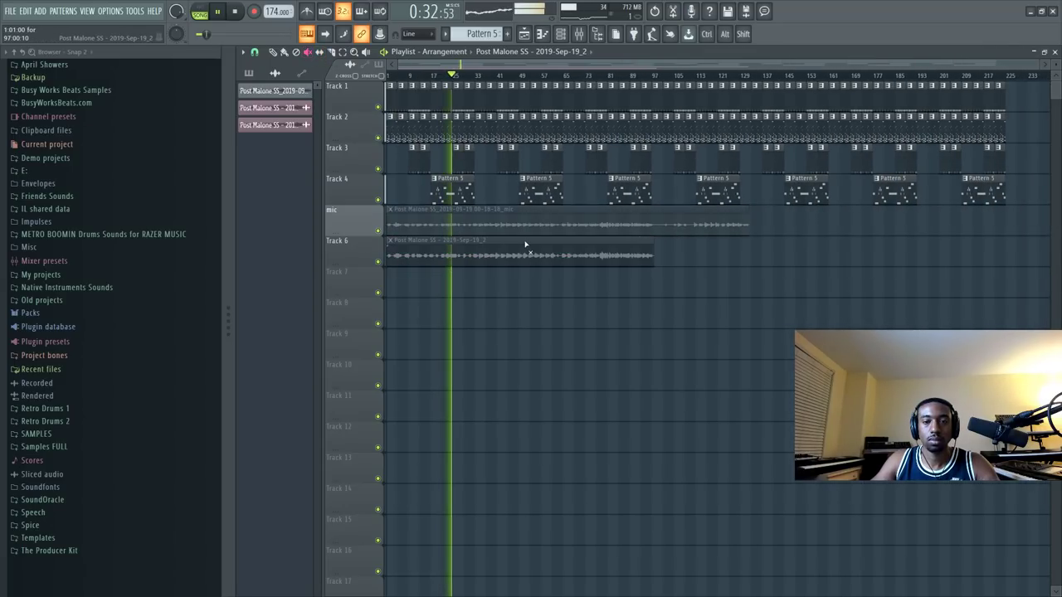
Select Patterns 1 to 5 in the picker and color them with a gradient from blue to pink.
{"action": "left_click", "coordinate": [248, 74]}
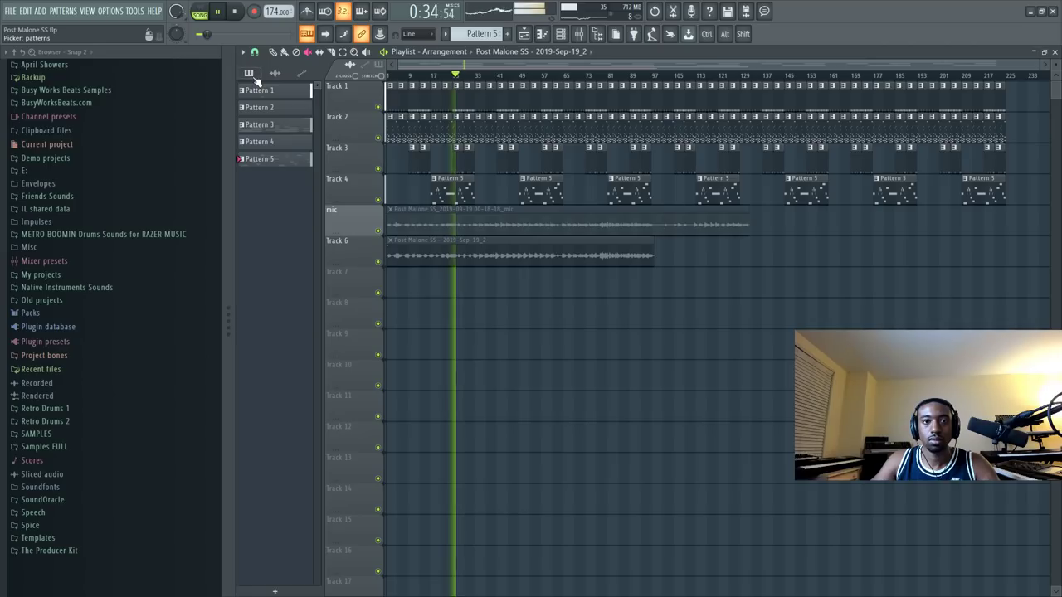
{"action": "left_click", "coordinate": [272, 92]}
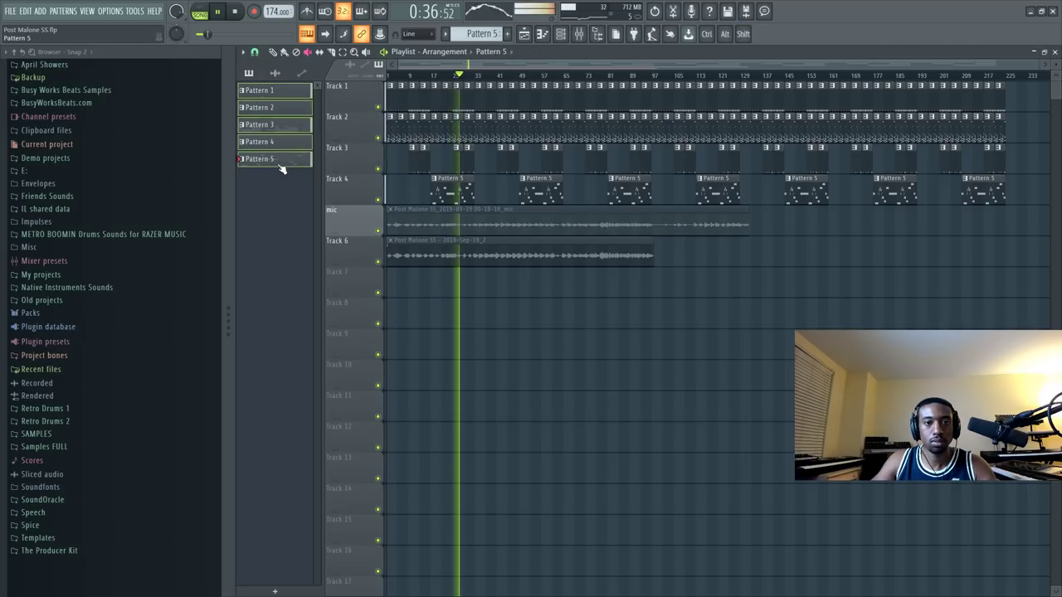
{"action": "right_click", "coordinate": [278, 160]}
{"action": "left_click", "coordinate": [337, 259]}
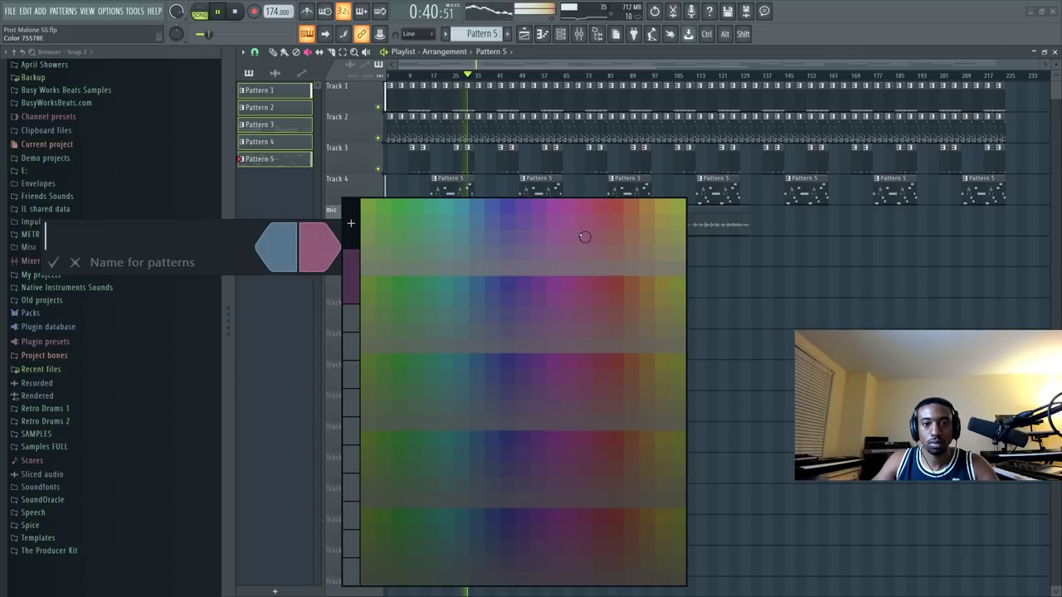
{"action": "left_click", "coordinate": [569, 247]}
{"action": "key", "text": "Return"}
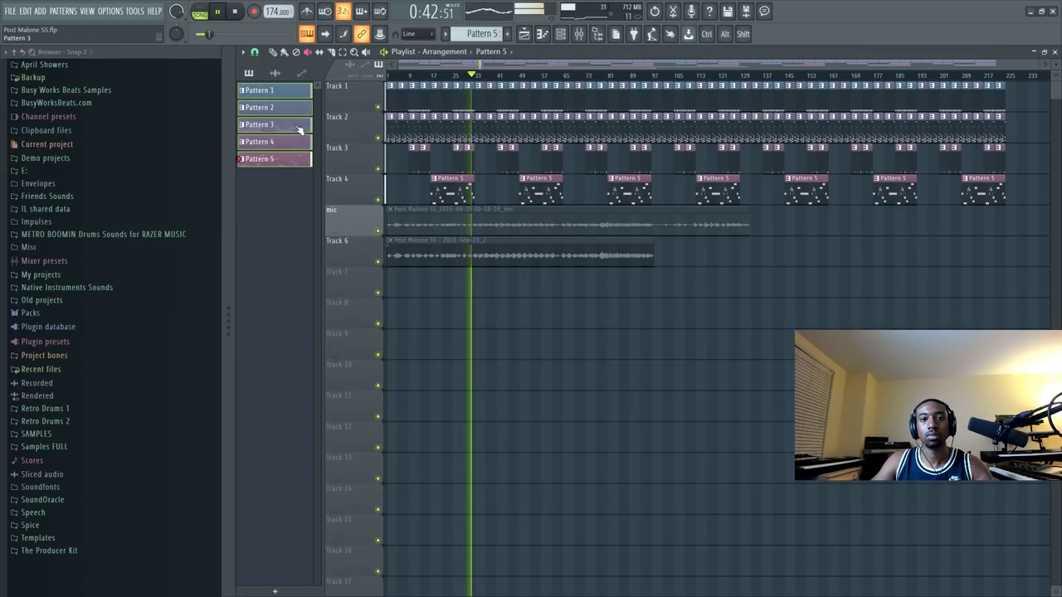
Select the three audio clips in the picker and color them with a gradient from purple to green.
{"action": "left_click", "coordinate": [284, 73]}
{"action": "left_click", "coordinate": [286, 93]}
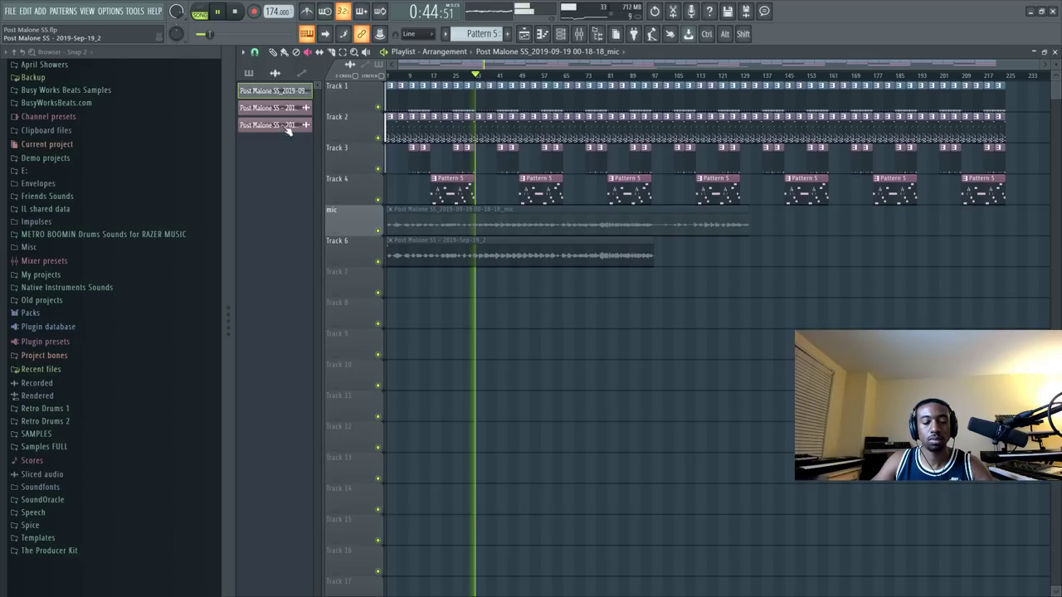
{"action": "right_click", "coordinate": [282, 127]}
{"action": "left_click", "coordinate": [328, 219]}
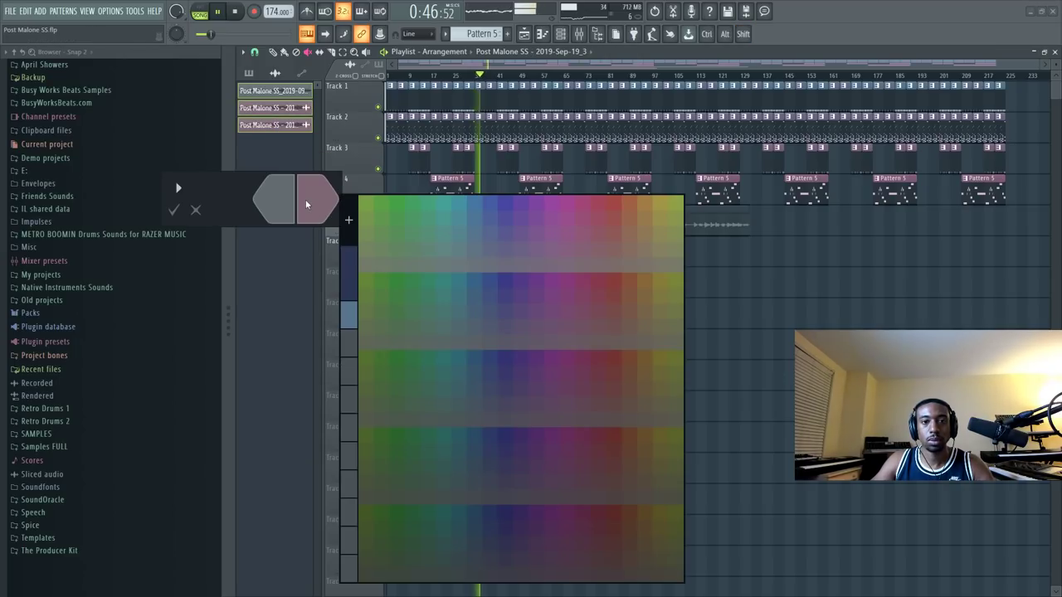
{"action": "left_click", "coordinate": [420, 238]}
{"action": "left_click", "coordinate": [290, 198]}
{"action": "left_click", "coordinate": [491, 233]}
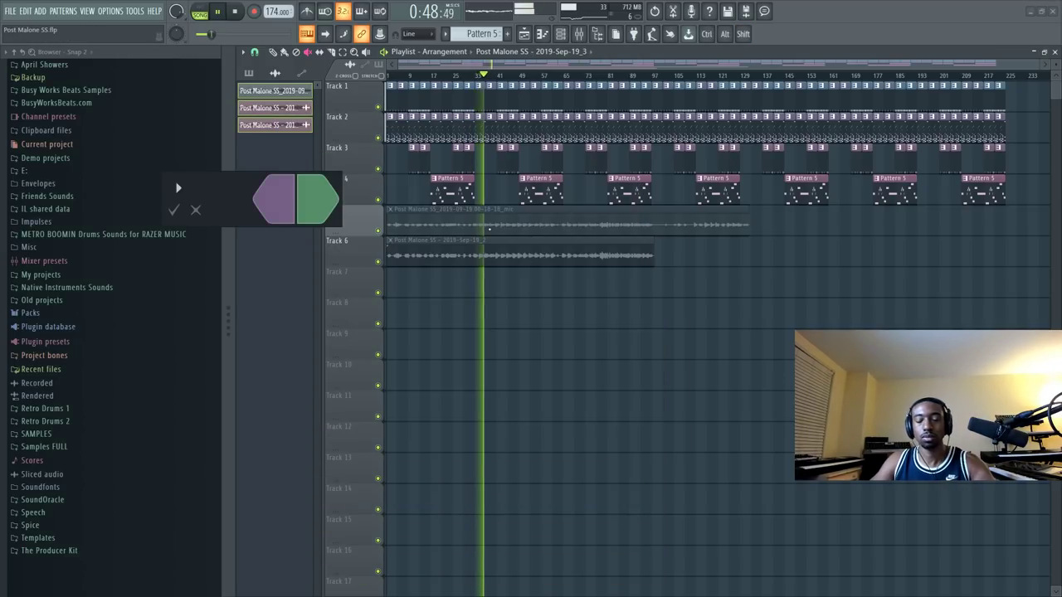
{"action": "key", "text": "Return"}
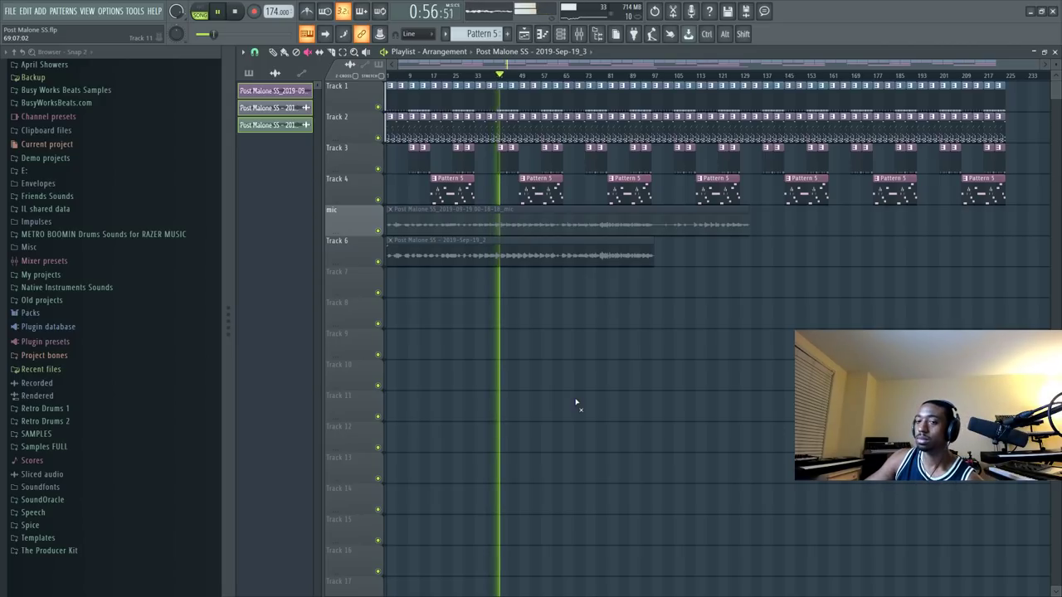
Check the levels and effect slots of insert 4 and the master in the mixer, then return to the playlist.
{"action": "left_click", "coordinate": [580, 34]}
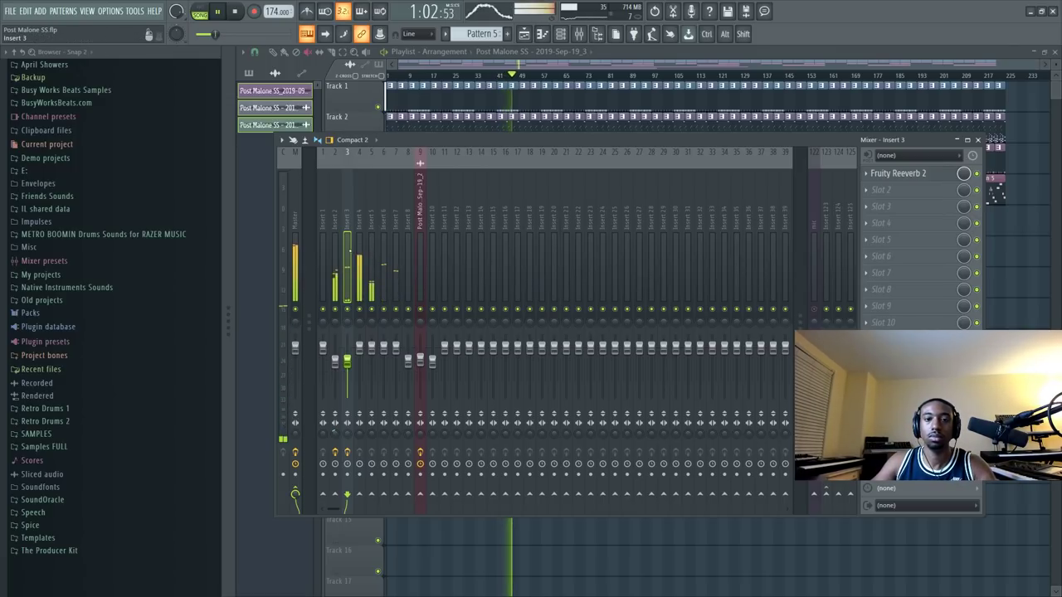
{"action": "left_click", "coordinate": [361, 248]}
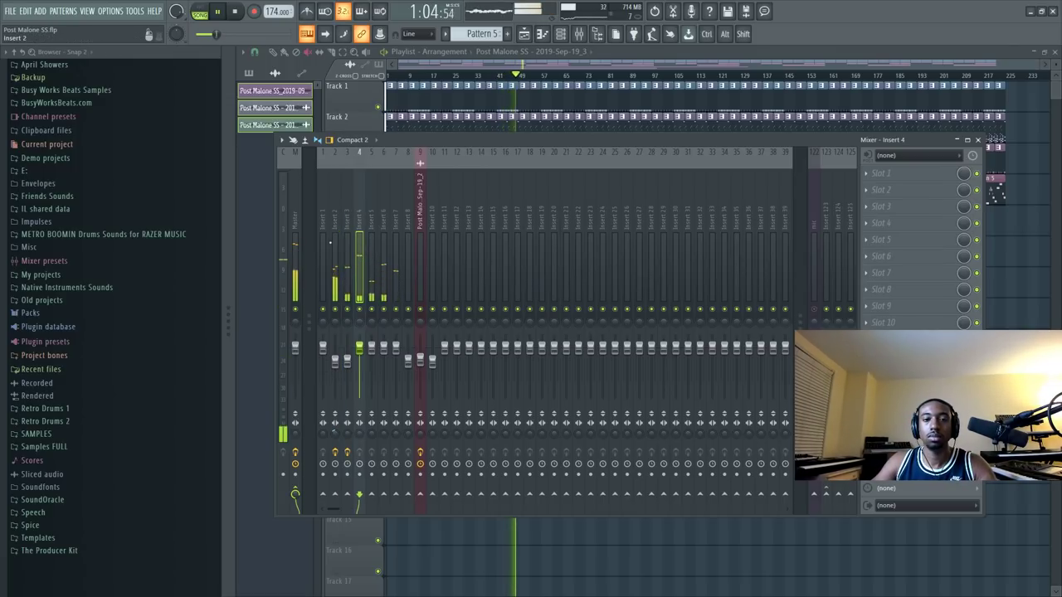
{"action": "left_click", "coordinate": [295, 226]}
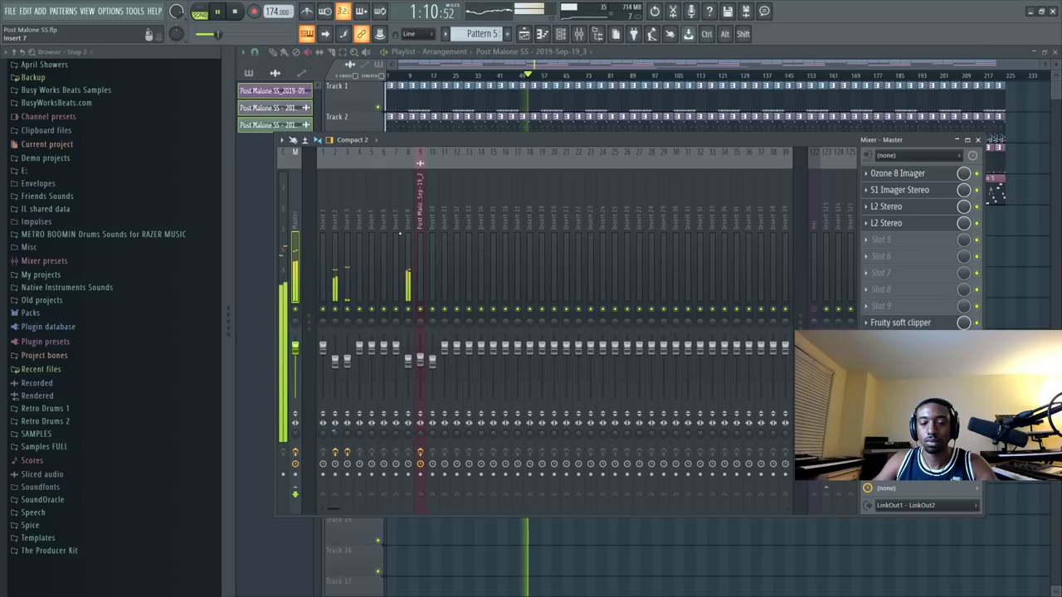
{"action": "left_click", "coordinate": [1012, 295]}
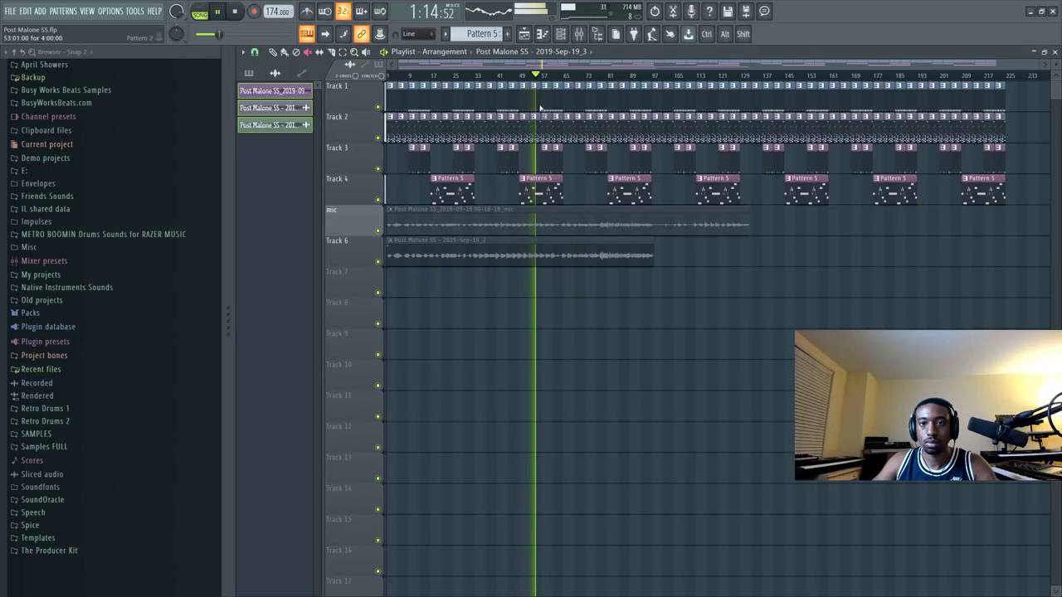
Hide the browser to widen the playlist and frame the arrangement from about bar 21 to bar 169.
{"action": "scroll", "coordinate": [556, 77], "scroll_direction": "up", "scroll_amount": 4}
{"action": "scroll", "coordinate": [557, 77], "scroll_direction": "up", "scroll_amount": 2}
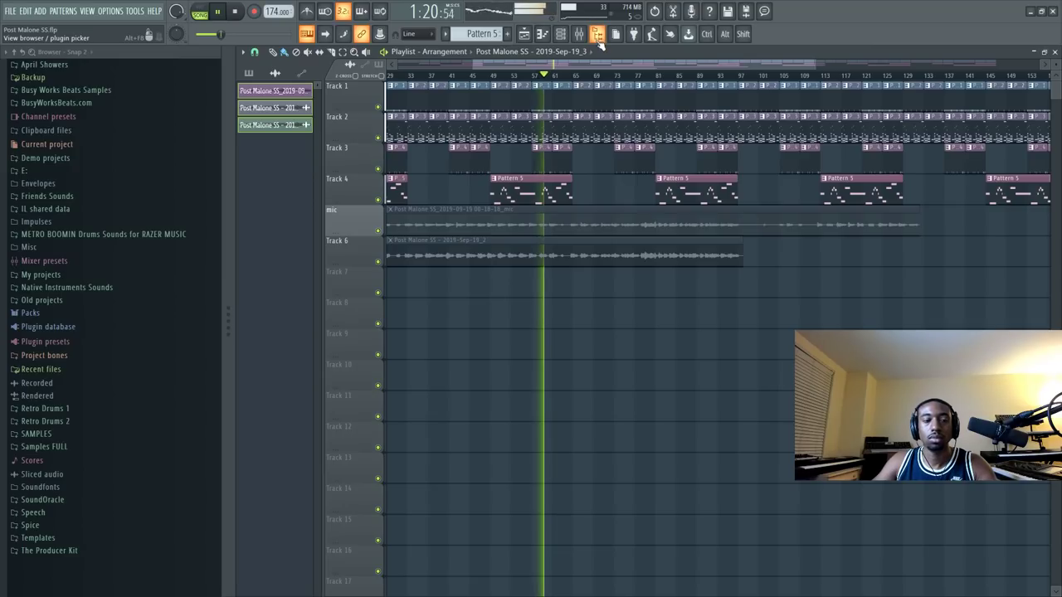
{"action": "left_click", "coordinate": [598, 37]}
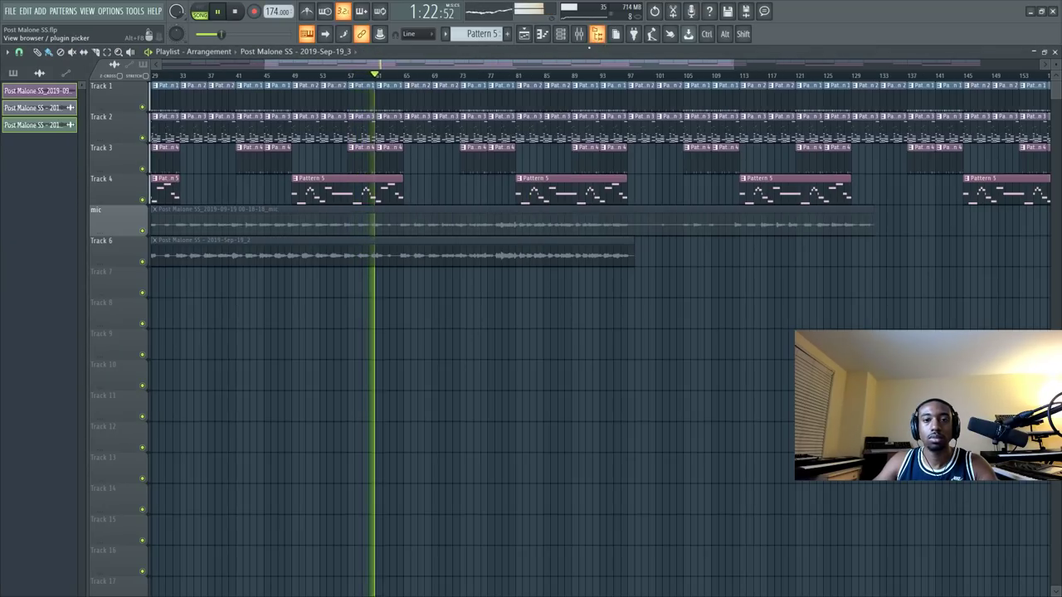
{"action": "scroll", "coordinate": [533, 339], "scroll_direction": "down", "scroll_amount": 1}
{"action": "scroll", "coordinate": [555, 98], "scroll_direction": "up", "scroll_amount": 1}
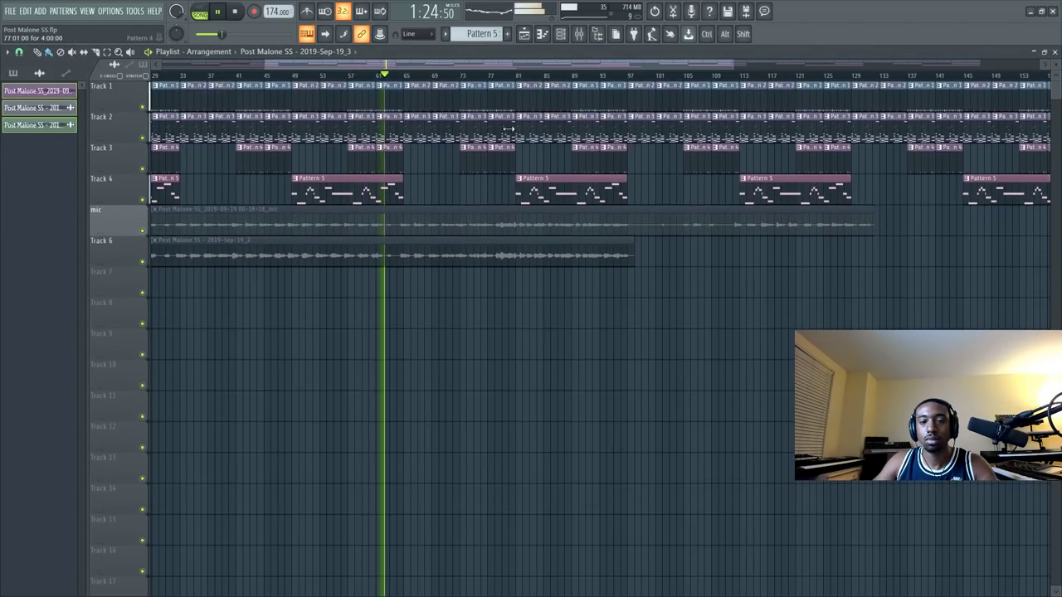
{"action": "scroll", "coordinate": [502, 78], "scroll_direction": "down", "scroll_amount": 2}
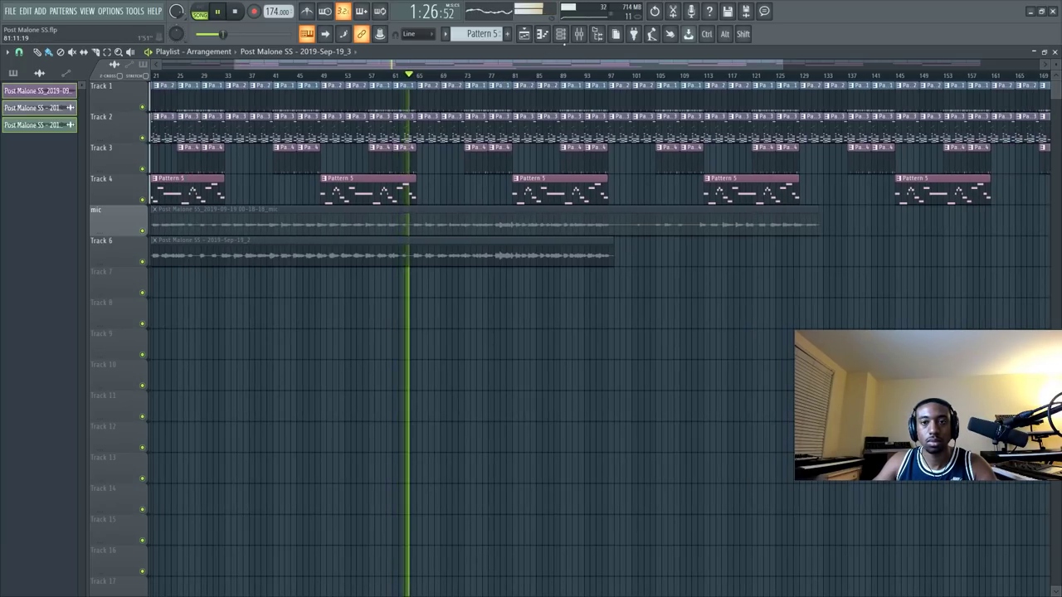
Check the master's levels and effect slots in the mixer during playback, then follow the arrangement to its end in the playlist.
{"action": "left_click", "coordinate": [578, 34]}
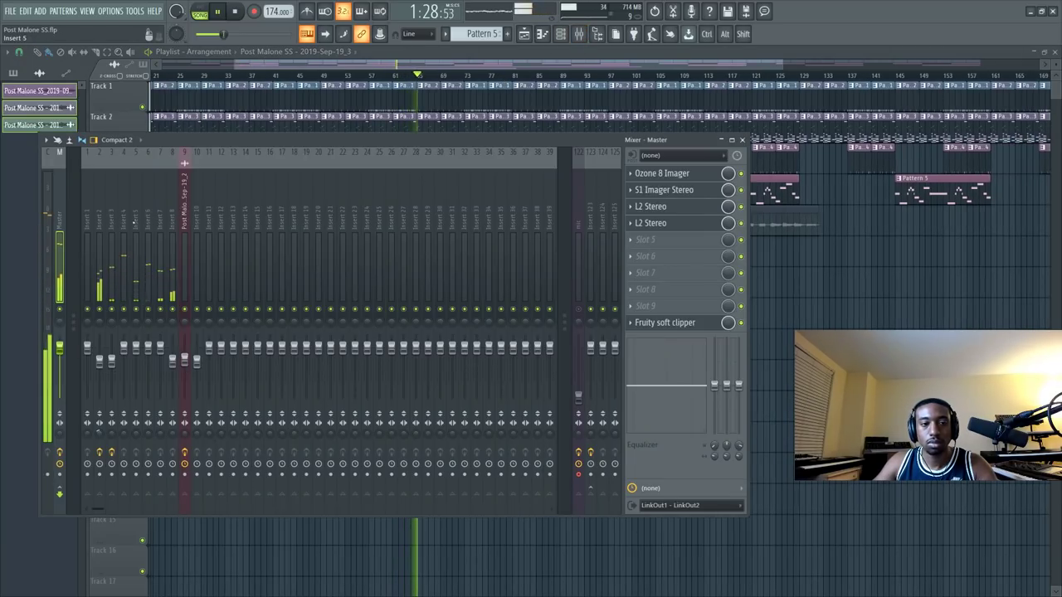
{"action": "key", "text": "F9"}
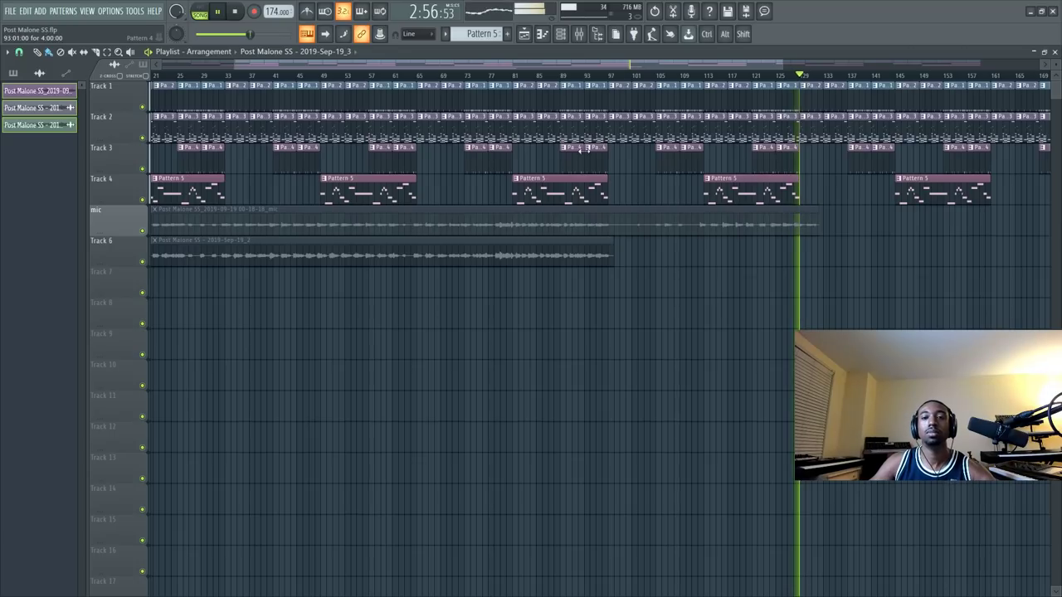
{"action": "scroll", "coordinate": [563, 80], "scroll_direction": "down", "scroll_amount": 2}
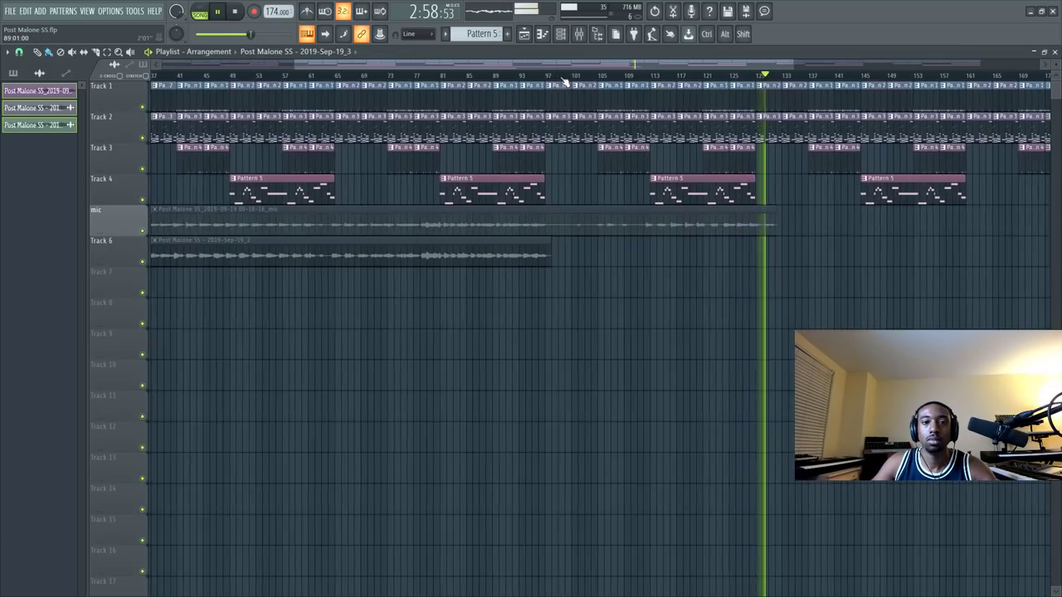
{"action": "scroll", "coordinate": [562, 81], "scroll_direction": "down", "scroll_amount": 1}
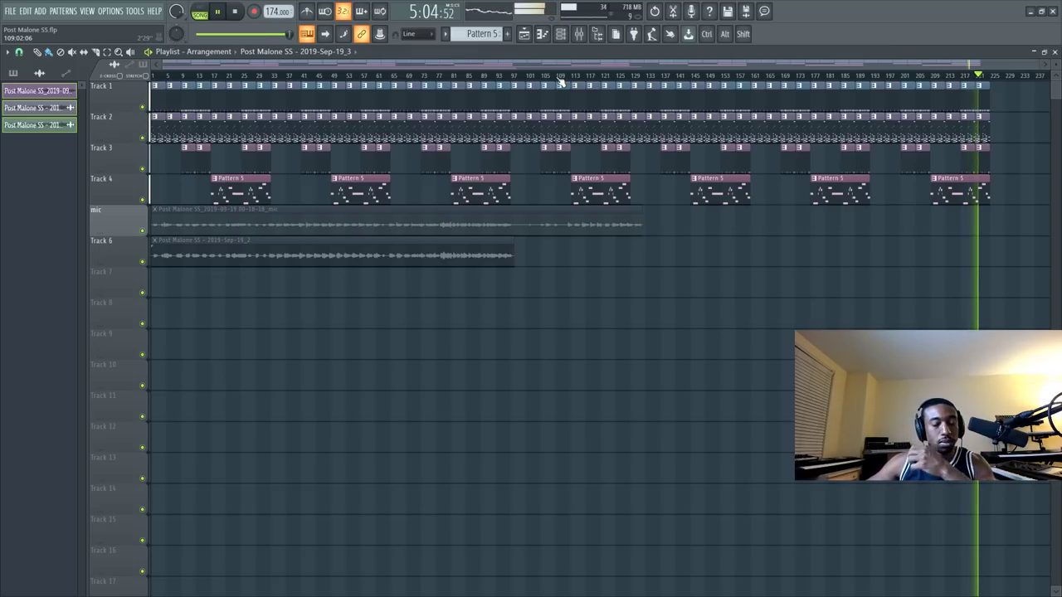
Stop playback, reset the mic insert's volume fader to its default level in the mixer, and return to the playlist.
{"action": "left_click", "coordinate": [578, 34]}
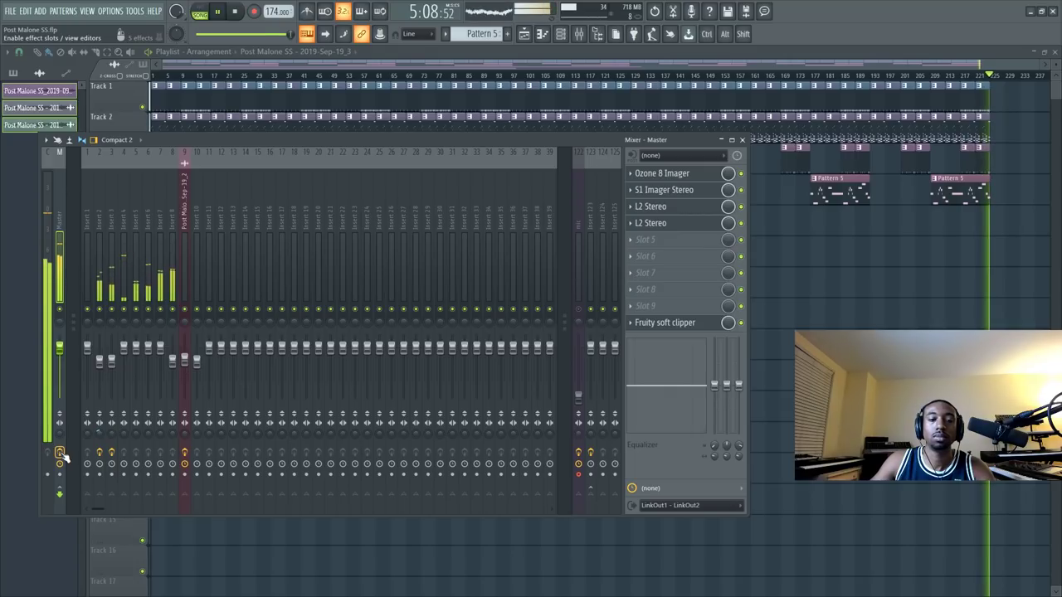
{"action": "key", "text": "space"}
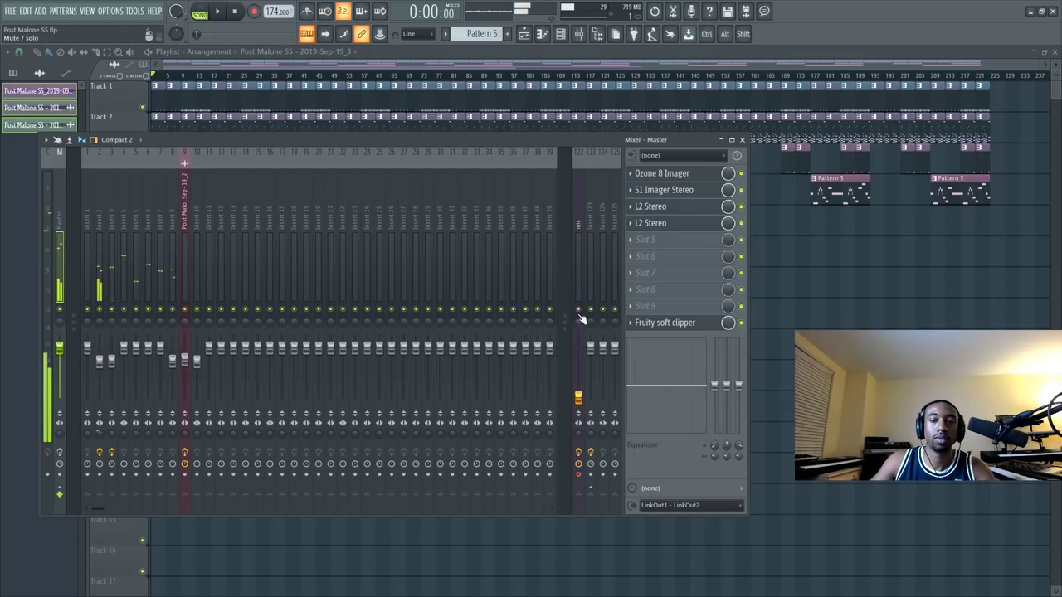
{"action": "left_click", "coordinate": [578, 397]}
{"action": "right_click", "coordinate": [580, 305]}
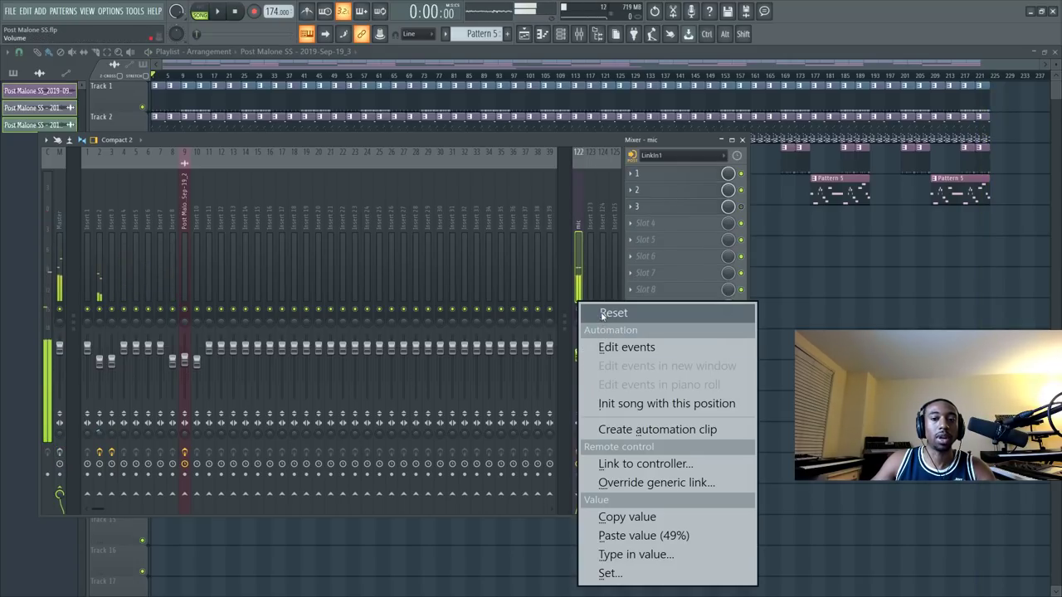
{"action": "left_click", "coordinate": [599, 310]}
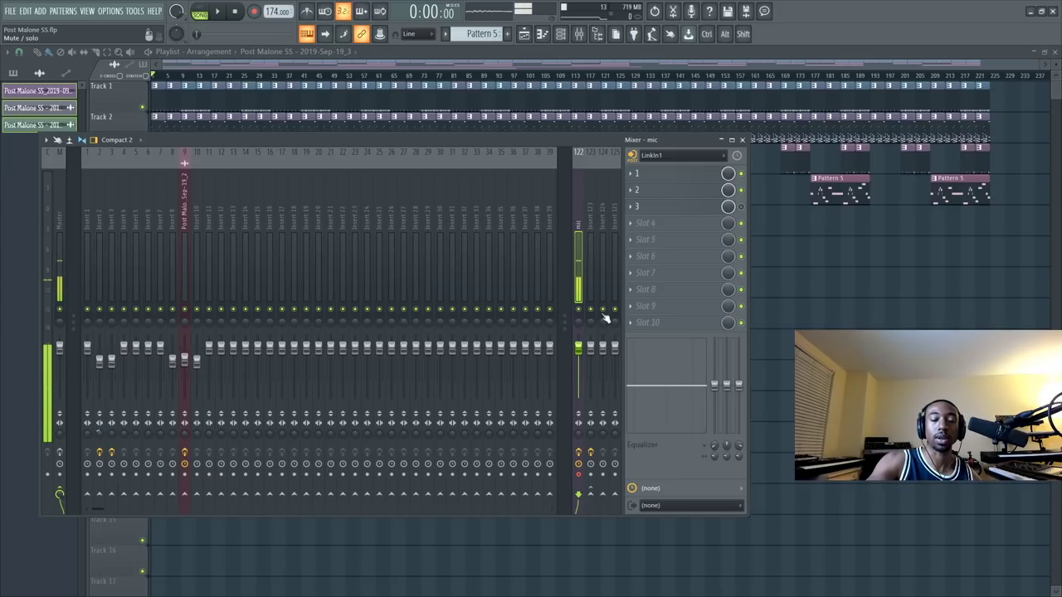
{"action": "key", "text": "F9"}
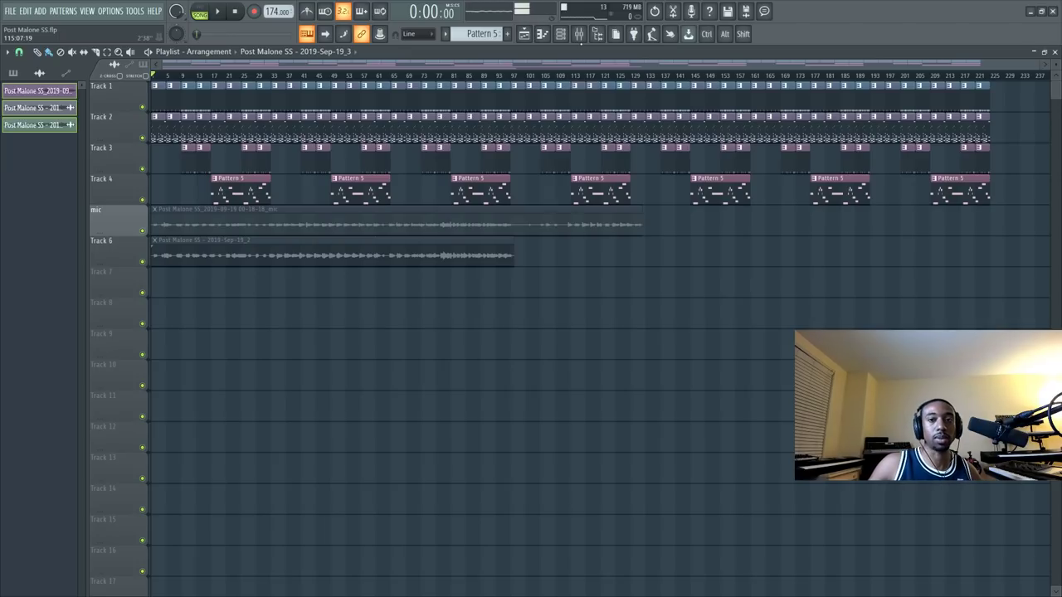
{"action": "scroll", "coordinate": [514, 83], "scroll_direction": "up", "scroll_amount": 3}
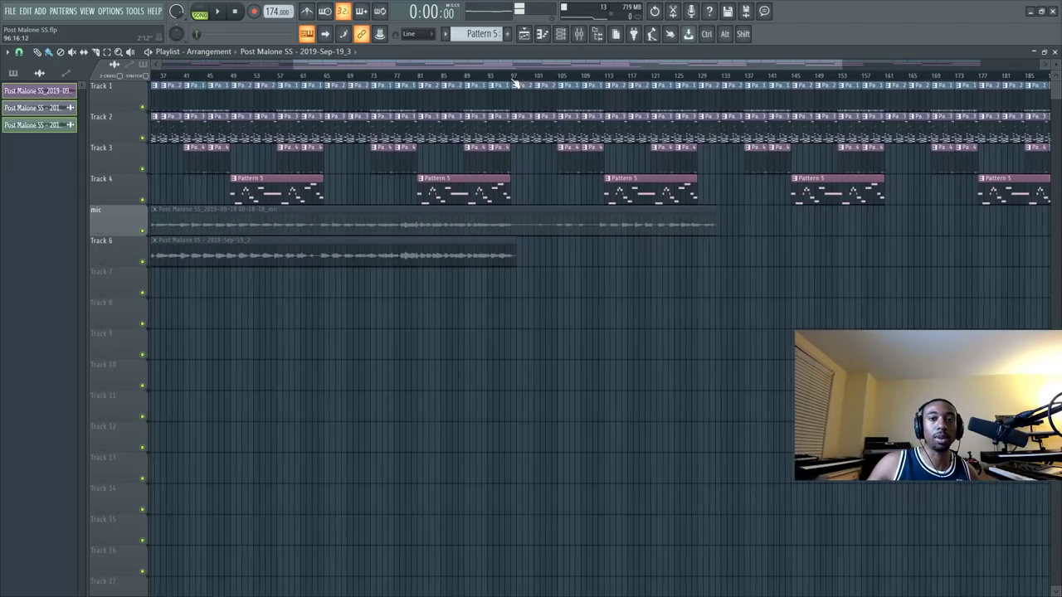